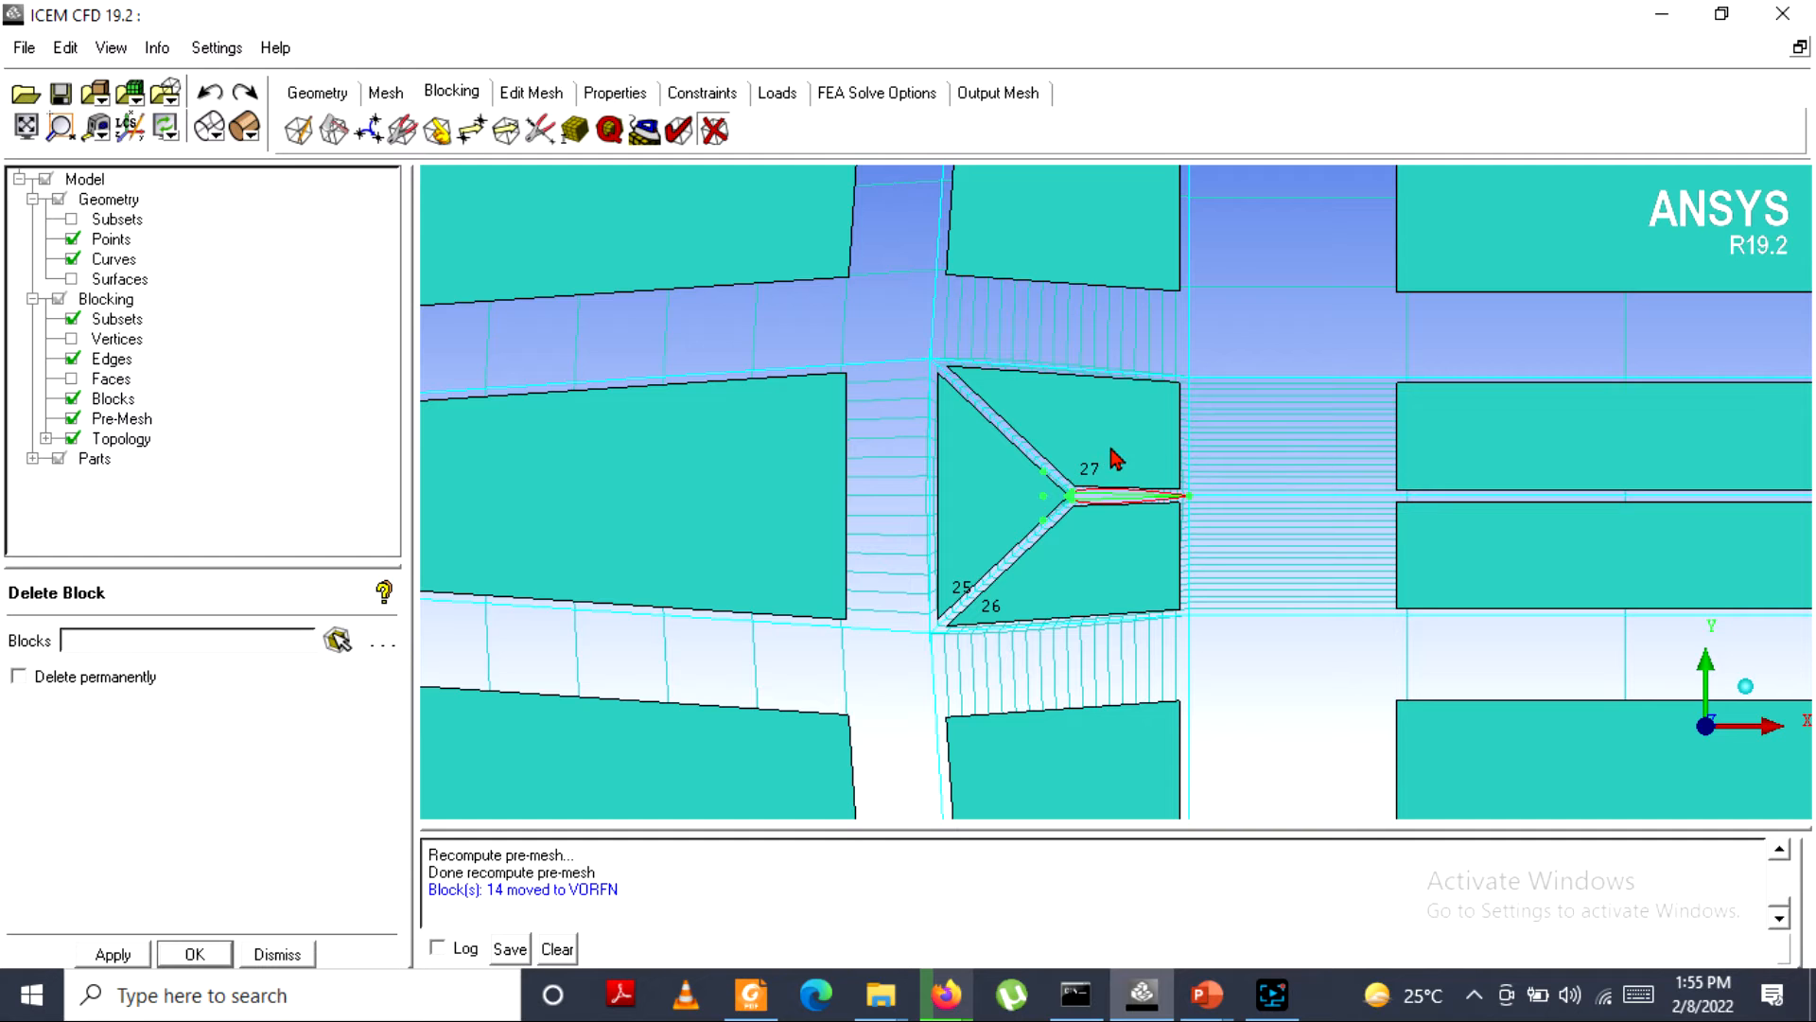
# Hide the pre-mesh and the blocks, leaving the blocking edges and curves displayed around the airfoil and the far-field rectangle.
pyautogui.click(72, 418)
pyautogui.click(73, 400)
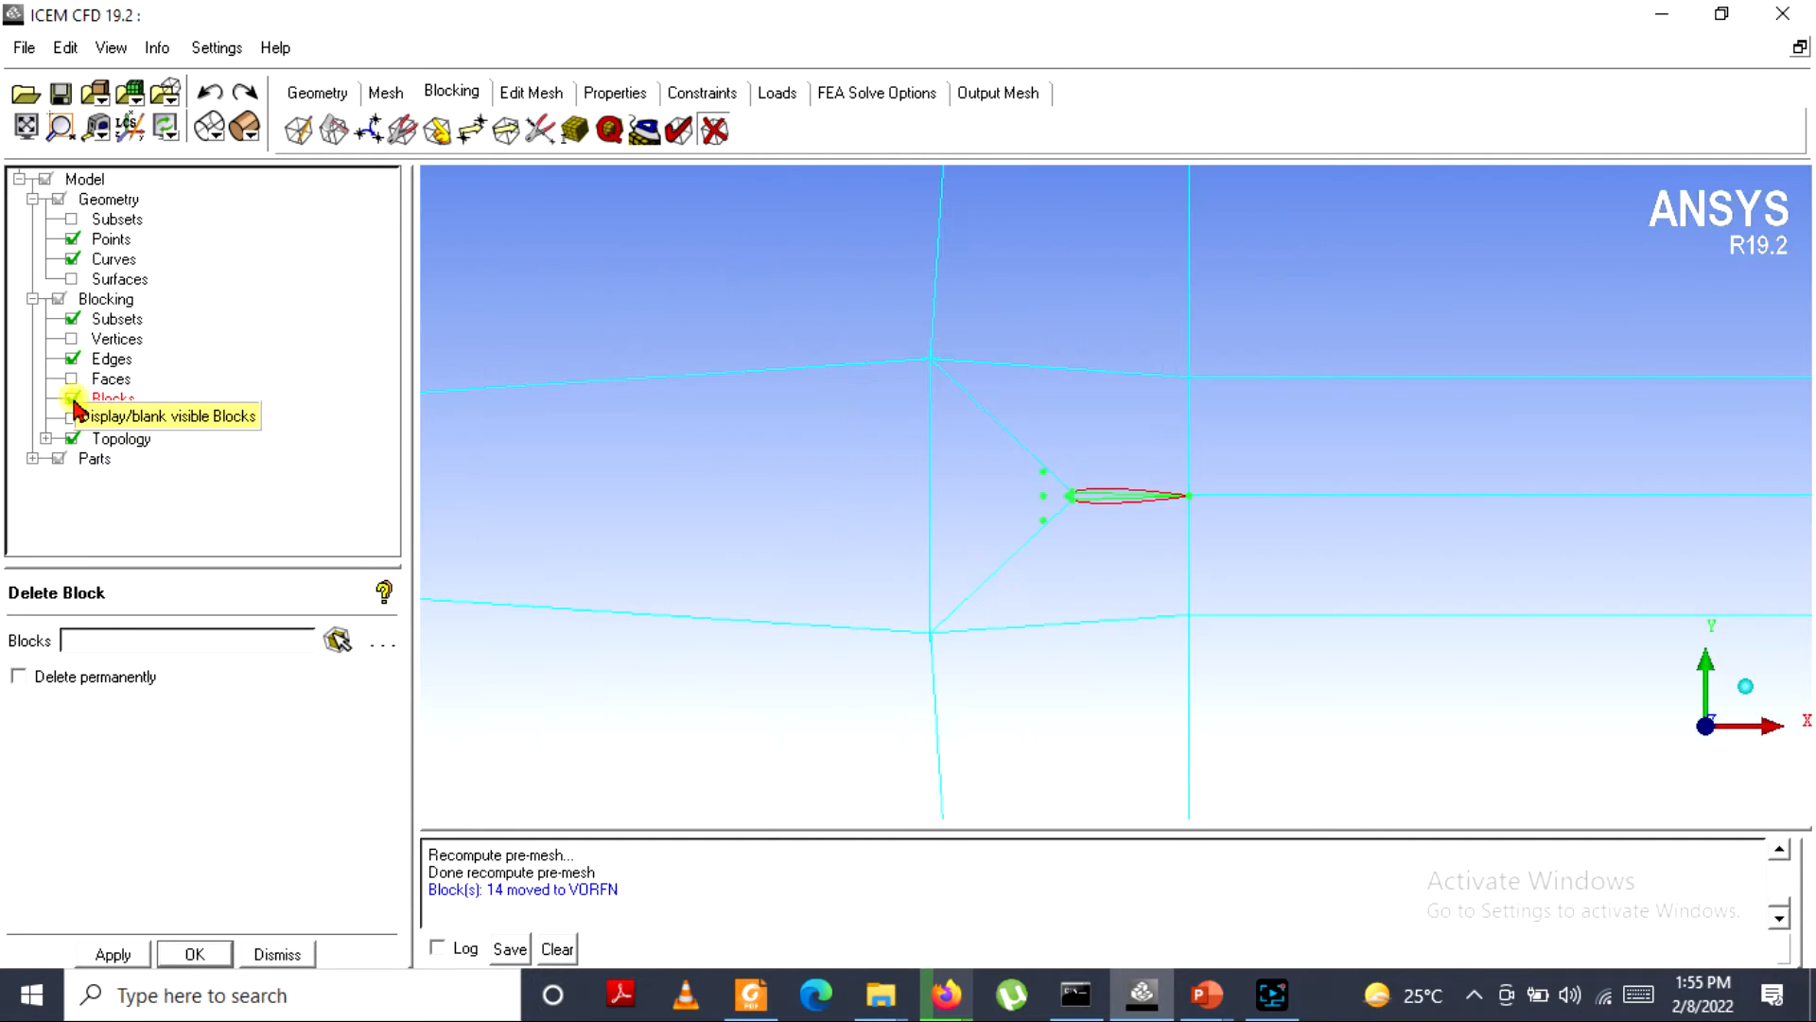
pyautogui.scroll(5, 1116, 600)
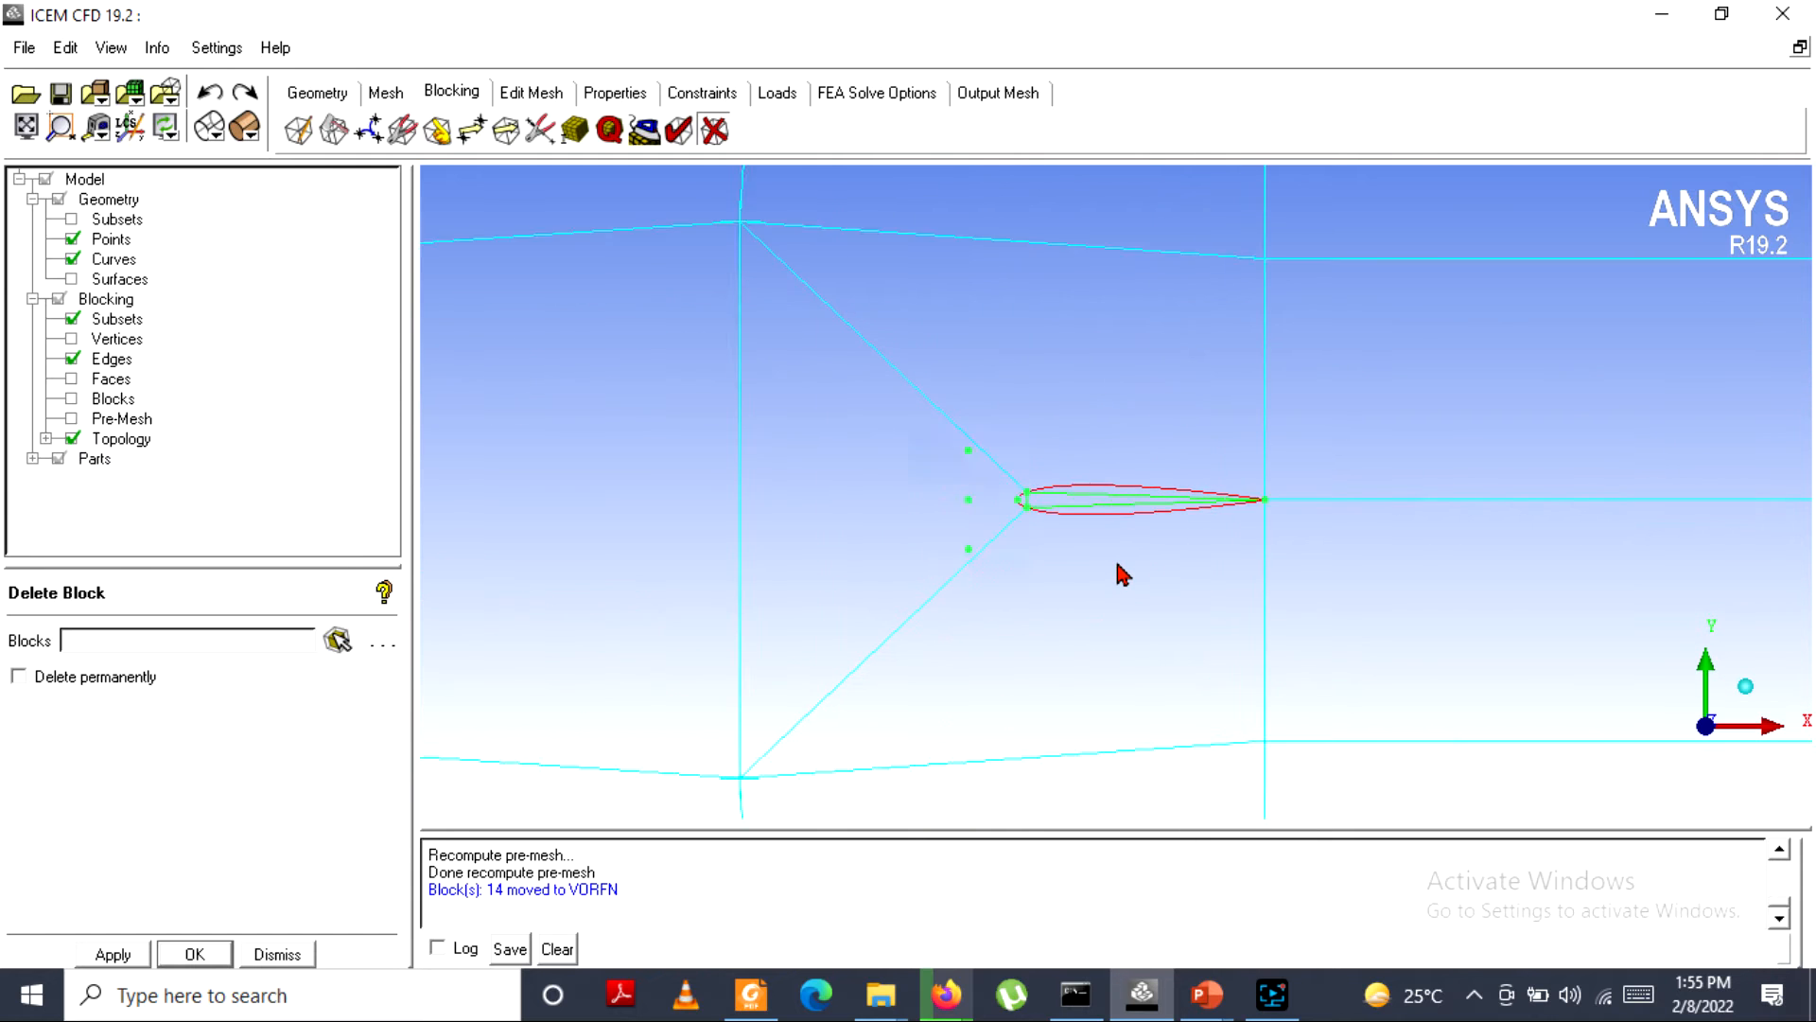
pyautogui.scroll(1, 1116, 573)
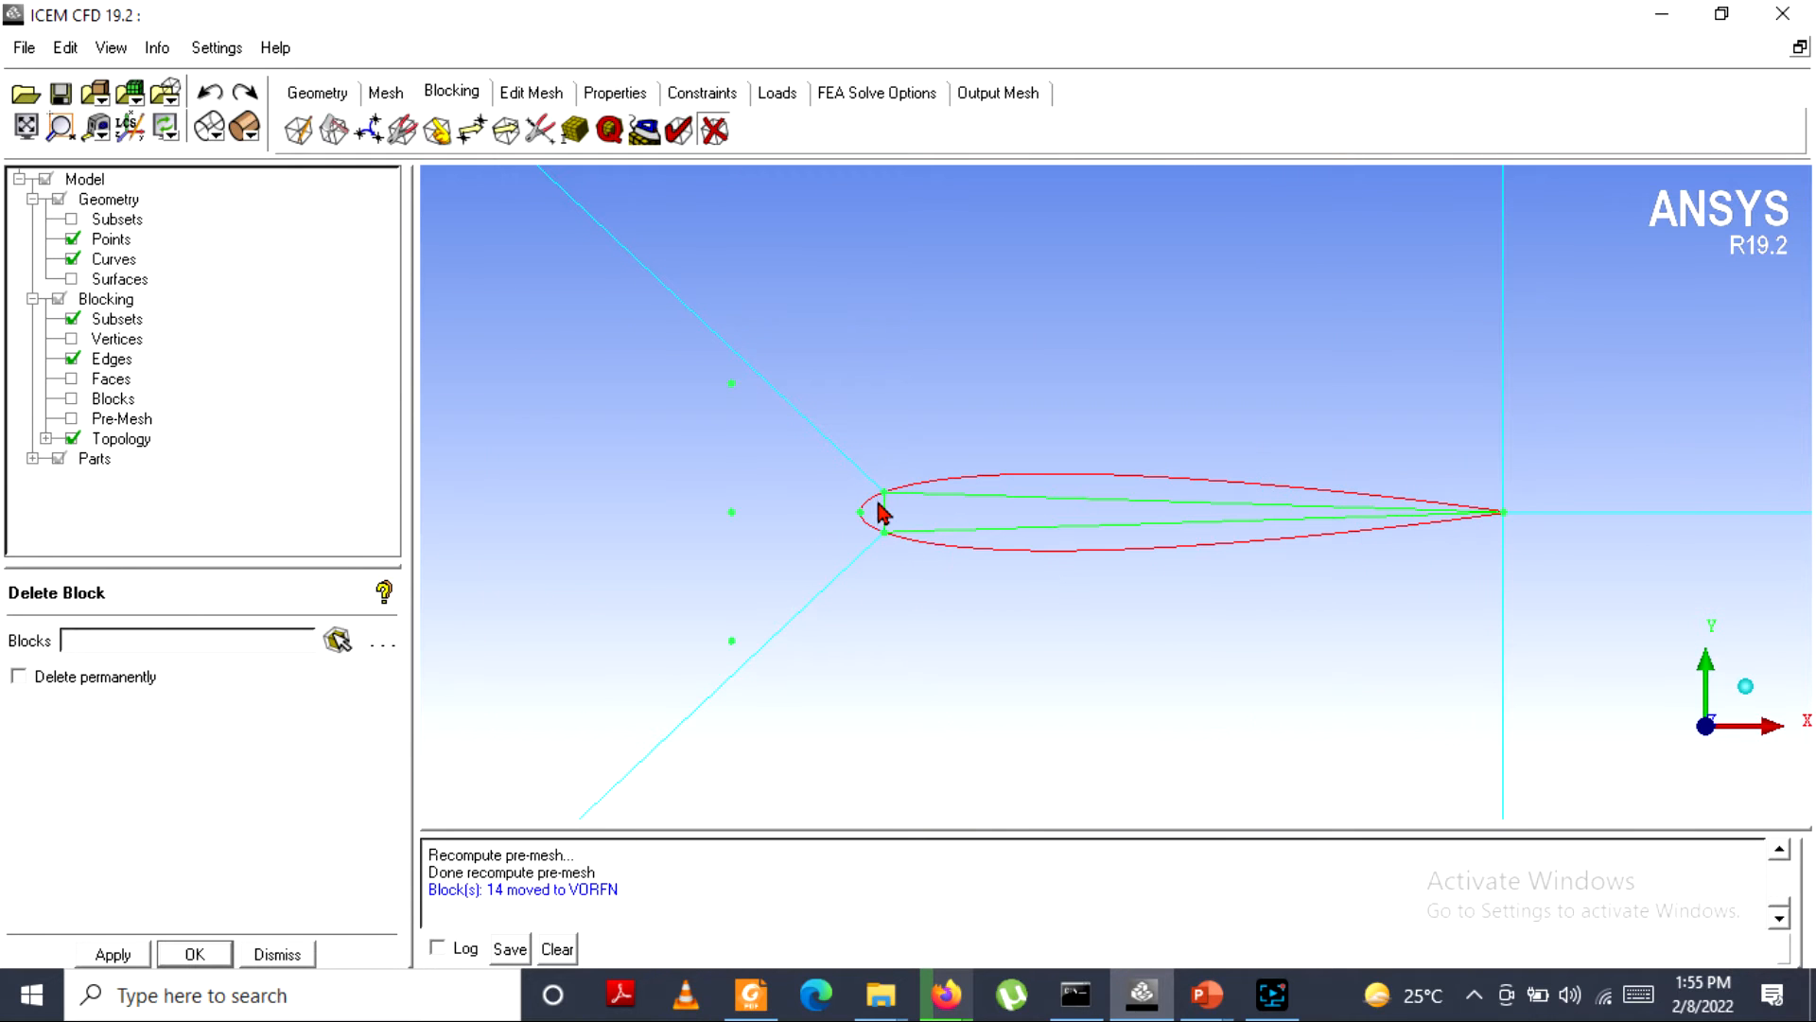
pyautogui.scroll(-6, 1226, 531)
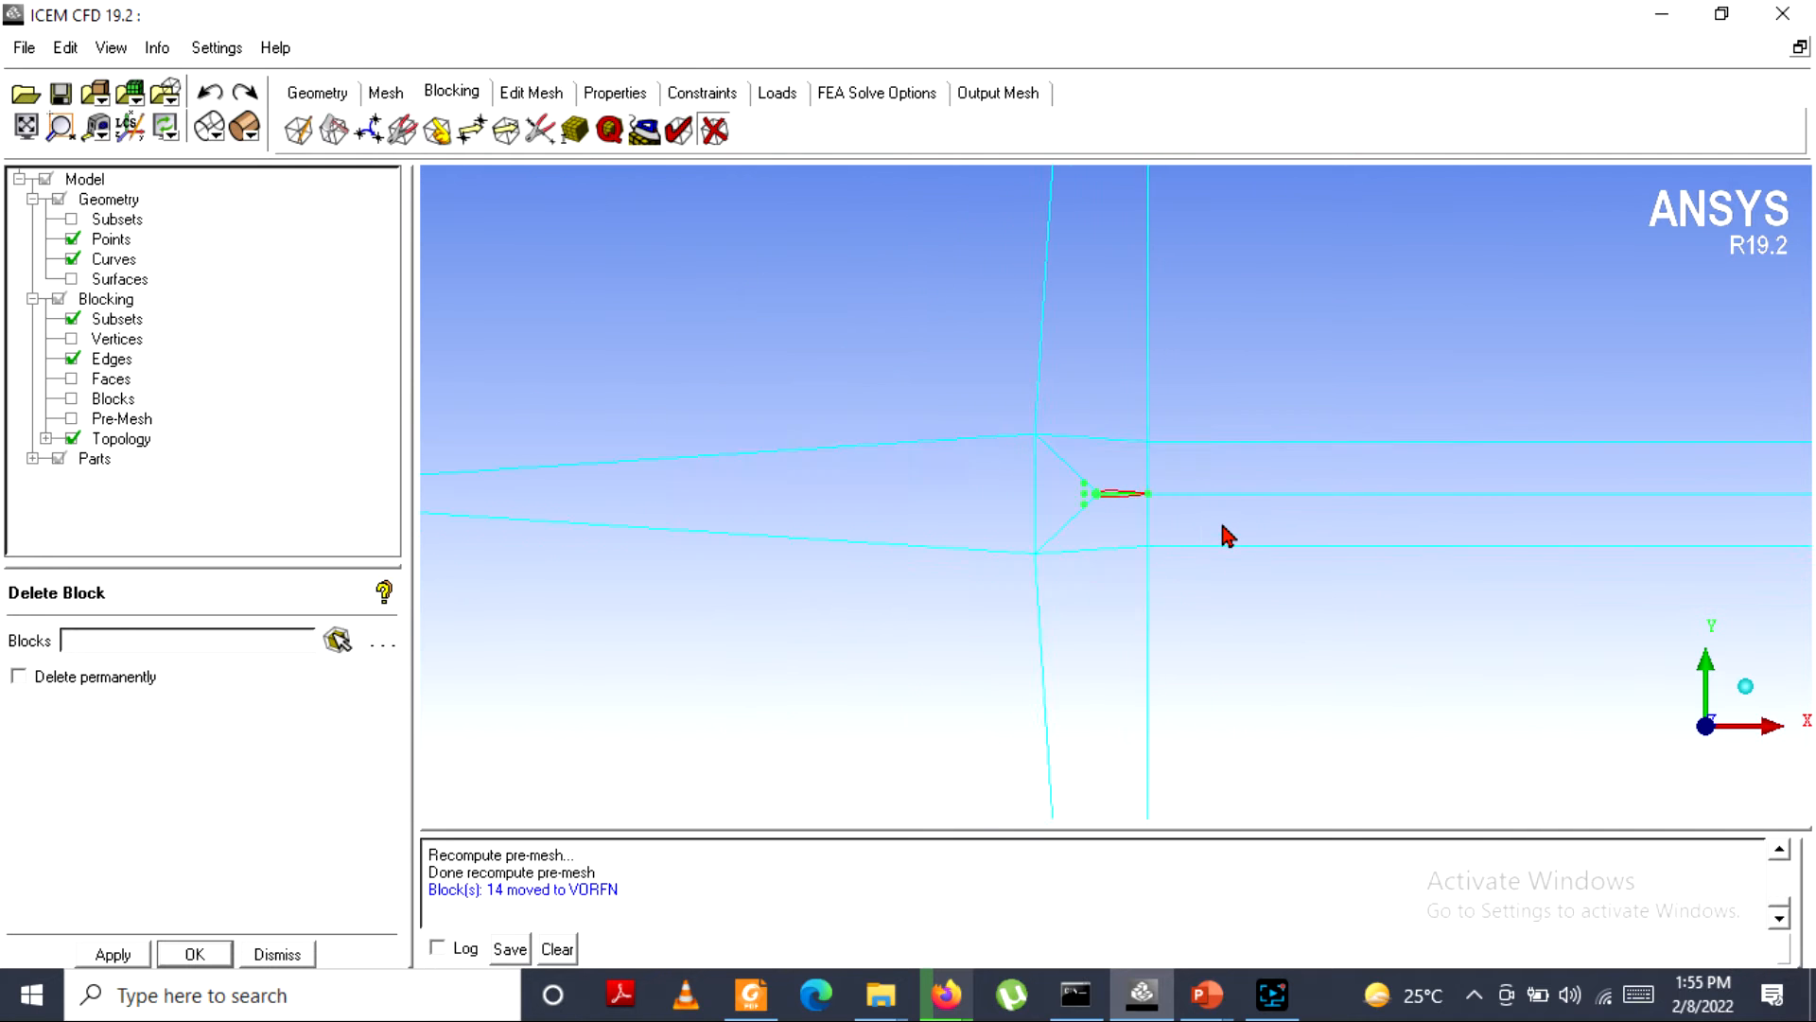
pyautogui.scroll(-2, 1226, 535)
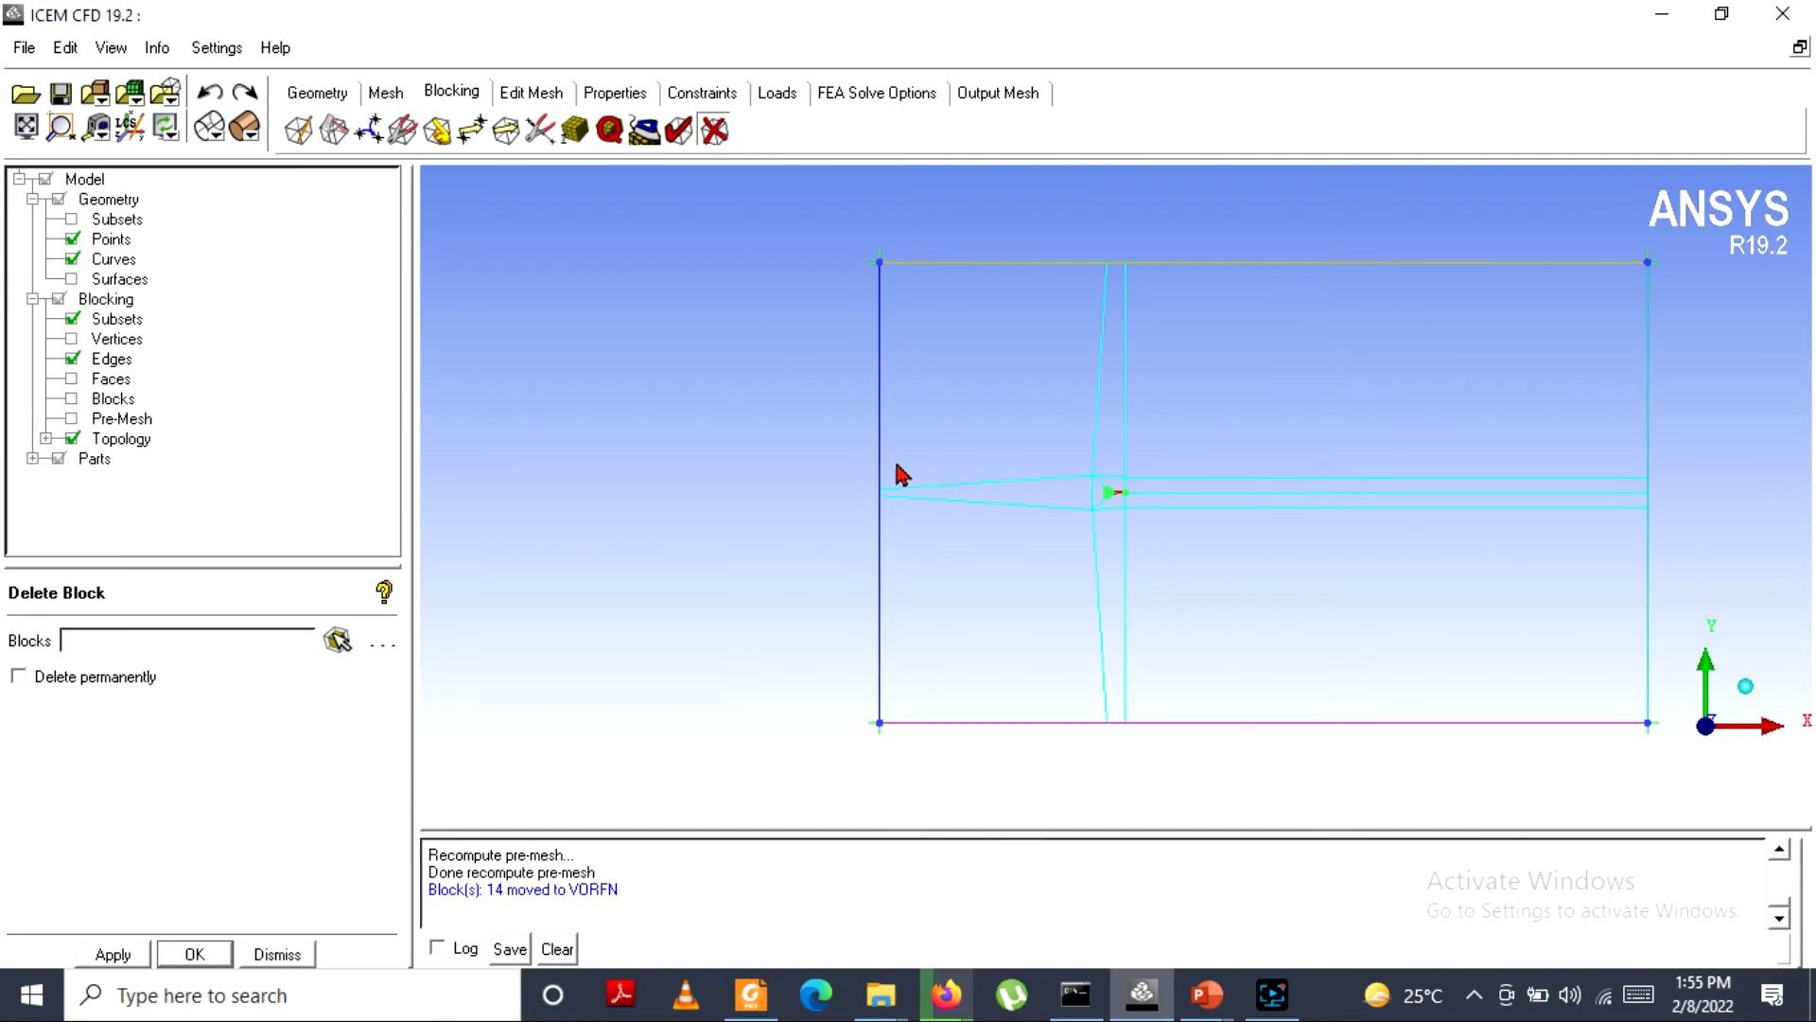
# Associate the three blocking edges on the domain's left boundary with the left boundary curve.
pyautogui.click(437, 130)
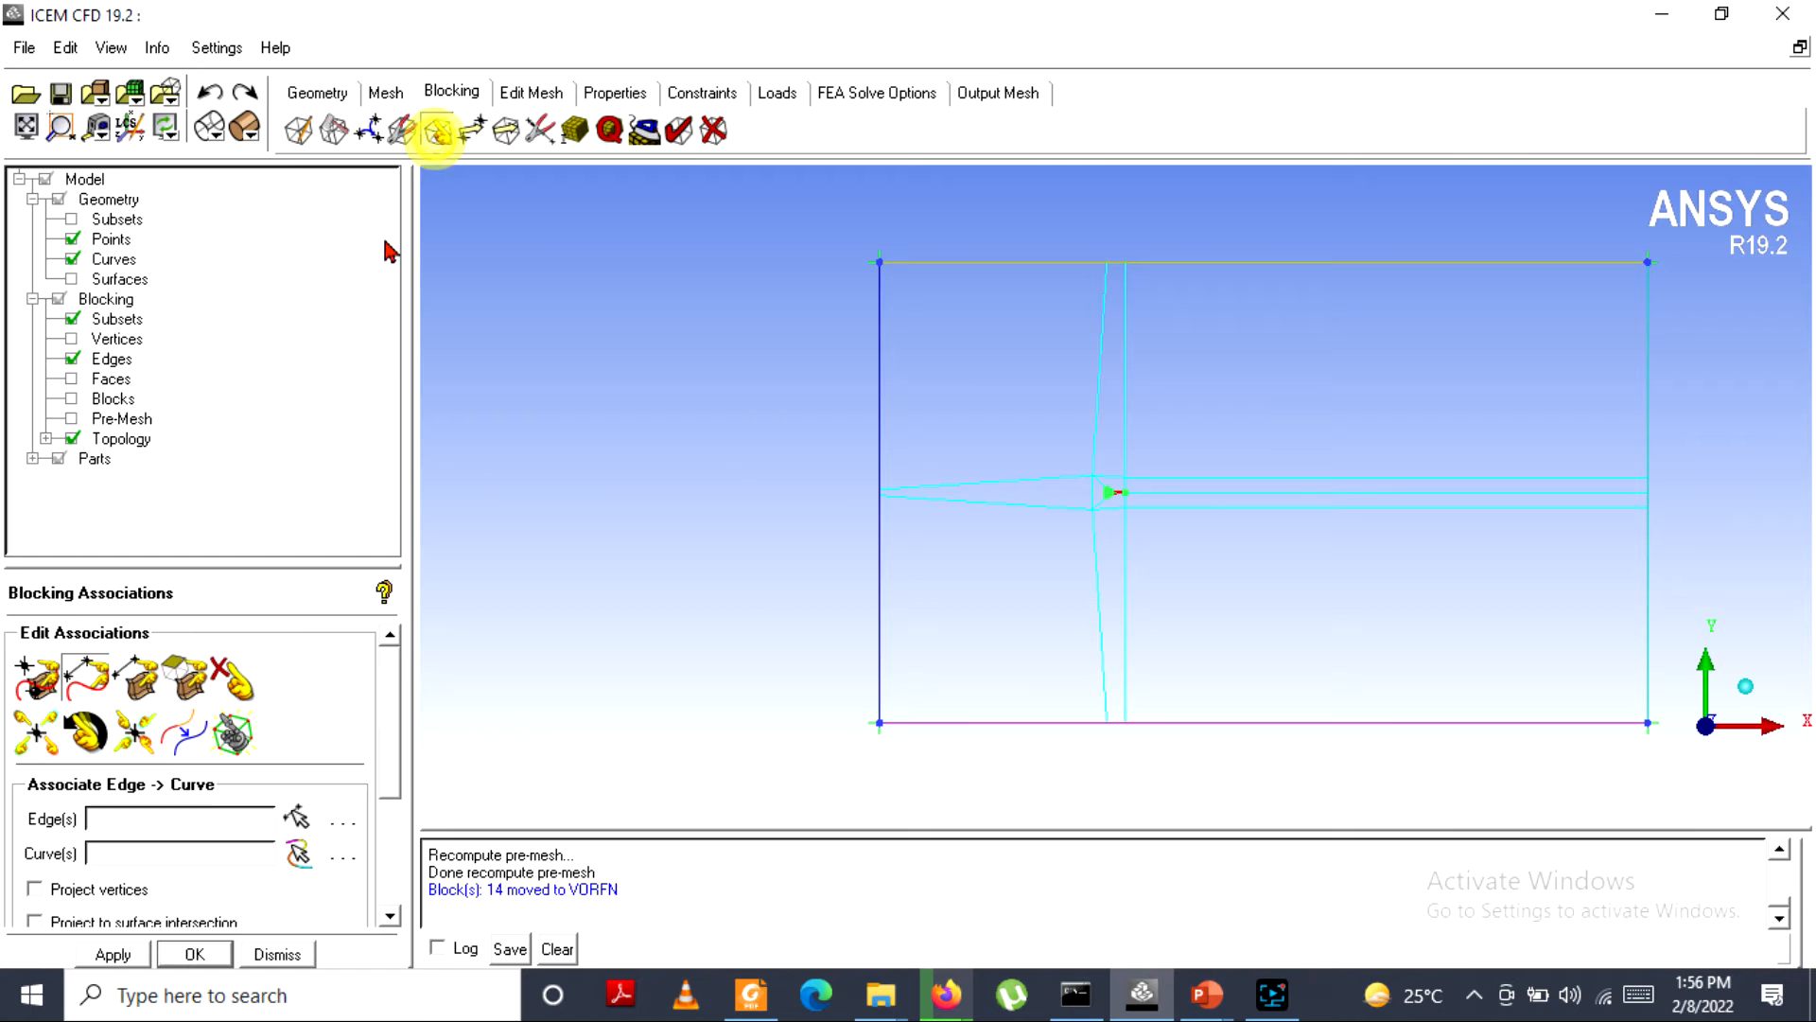
pyautogui.click(83, 688)
pyautogui.click(880, 406)
pyautogui.scroll(2, 828, 497)
pyautogui.click(796, 501)
pyautogui.scroll(2, 795, 509)
pyautogui.click(507, 584)
pyautogui.middleClick(535, 572)
pyautogui.click(514, 455)
pyautogui.middleClick(513, 455)
# Associate the three blocking edges along the domain's top boundary with the top boundary curve.
pyautogui.scroll(-4, 892, 502)
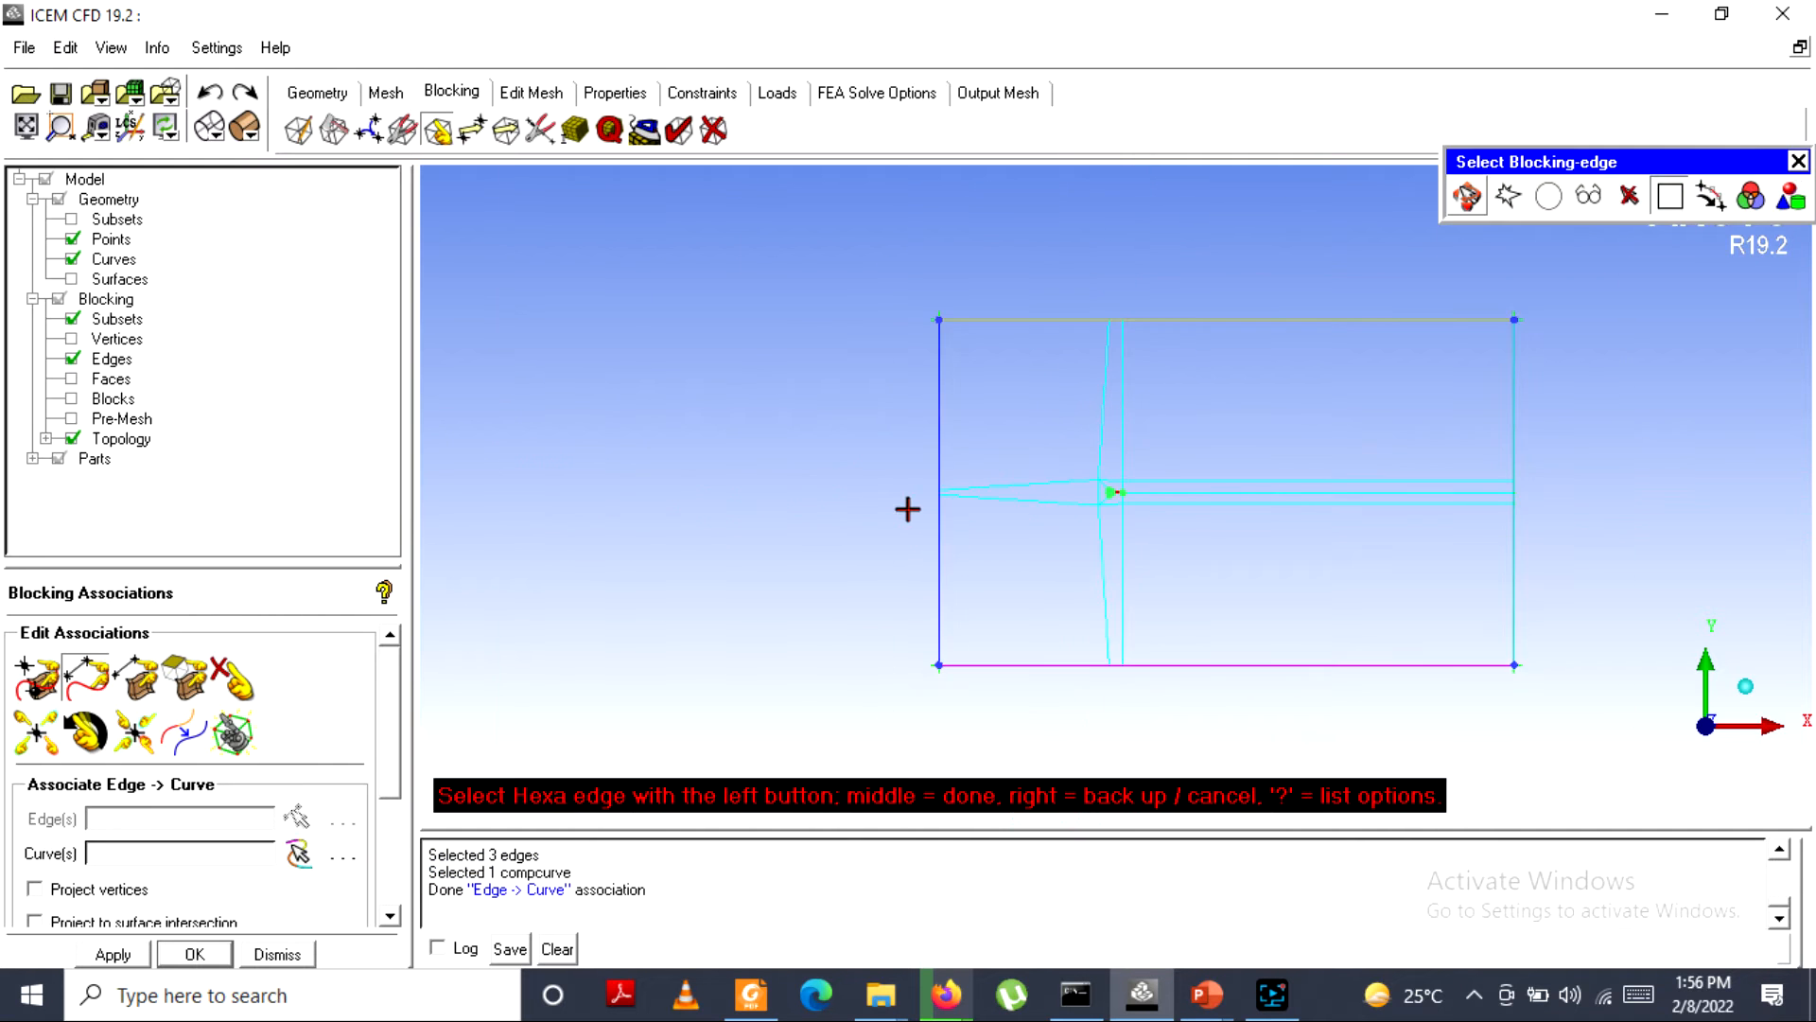
pyautogui.click(1050, 316)
pyautogui.click(1228, 309)
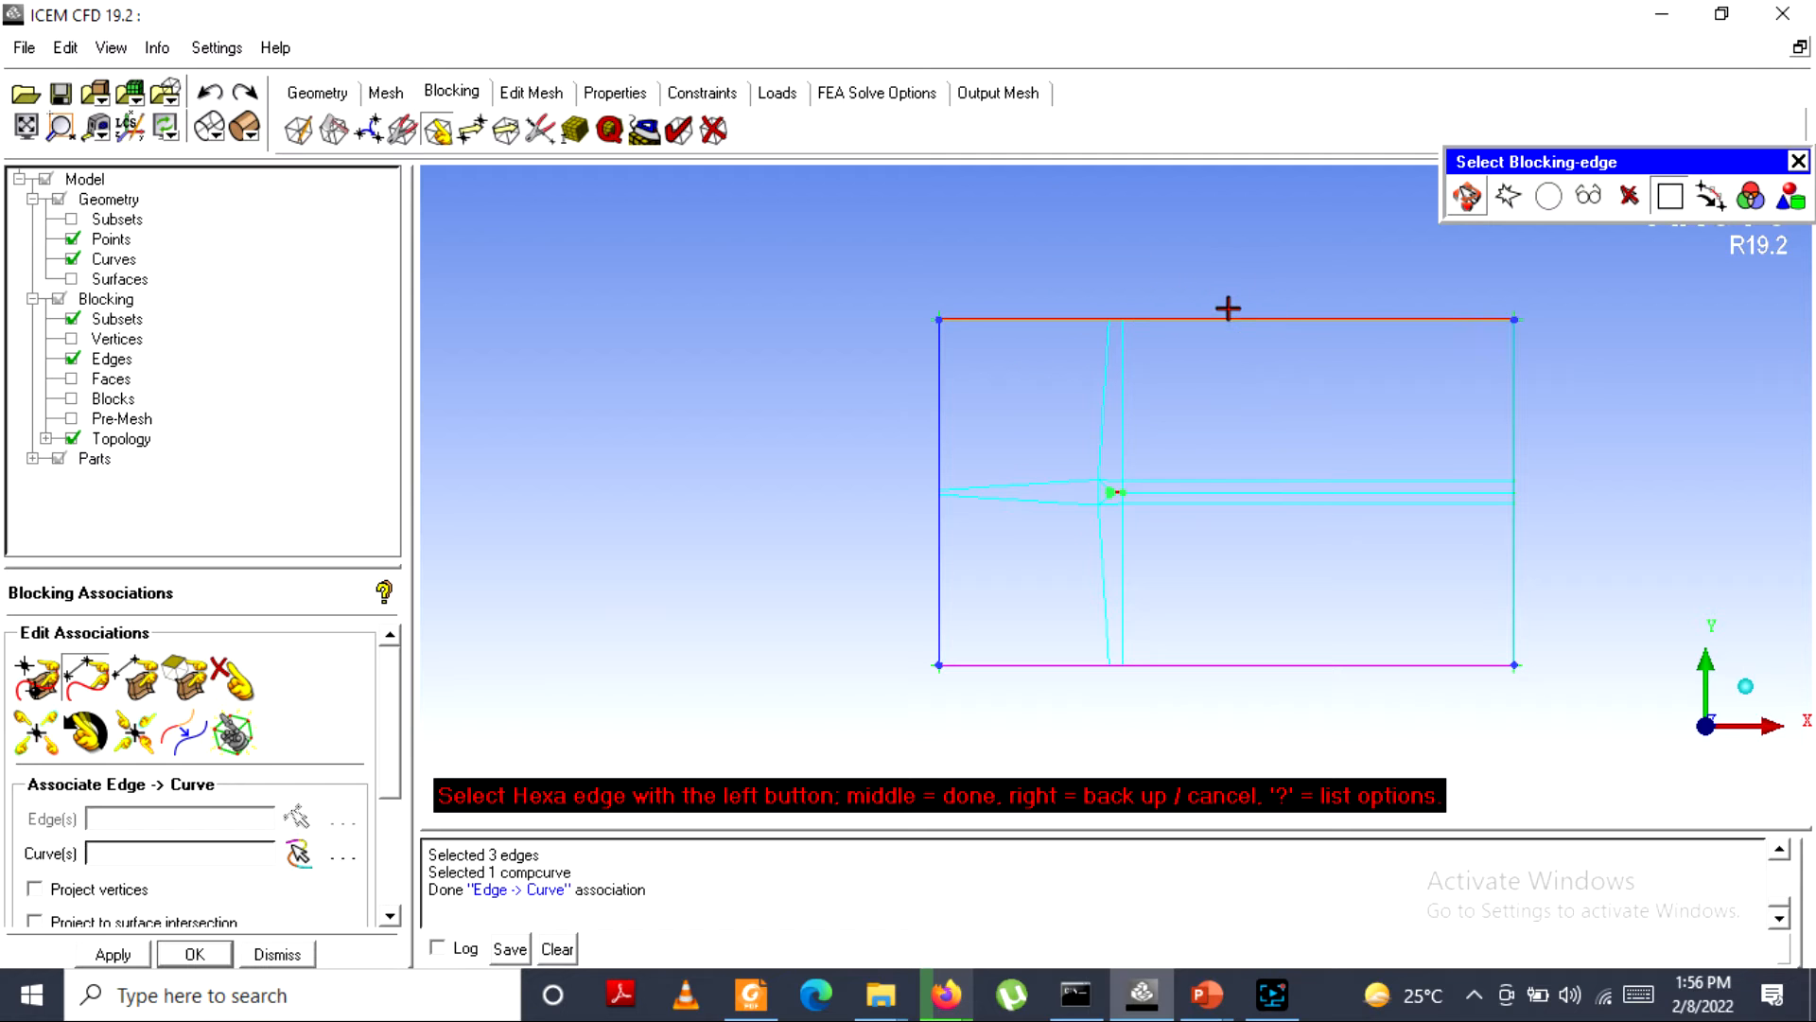
pyautogui.middleClick(1228, 308)
pyautogui.click(1224, 312)
pyautogui.middleClick(1228, 314)
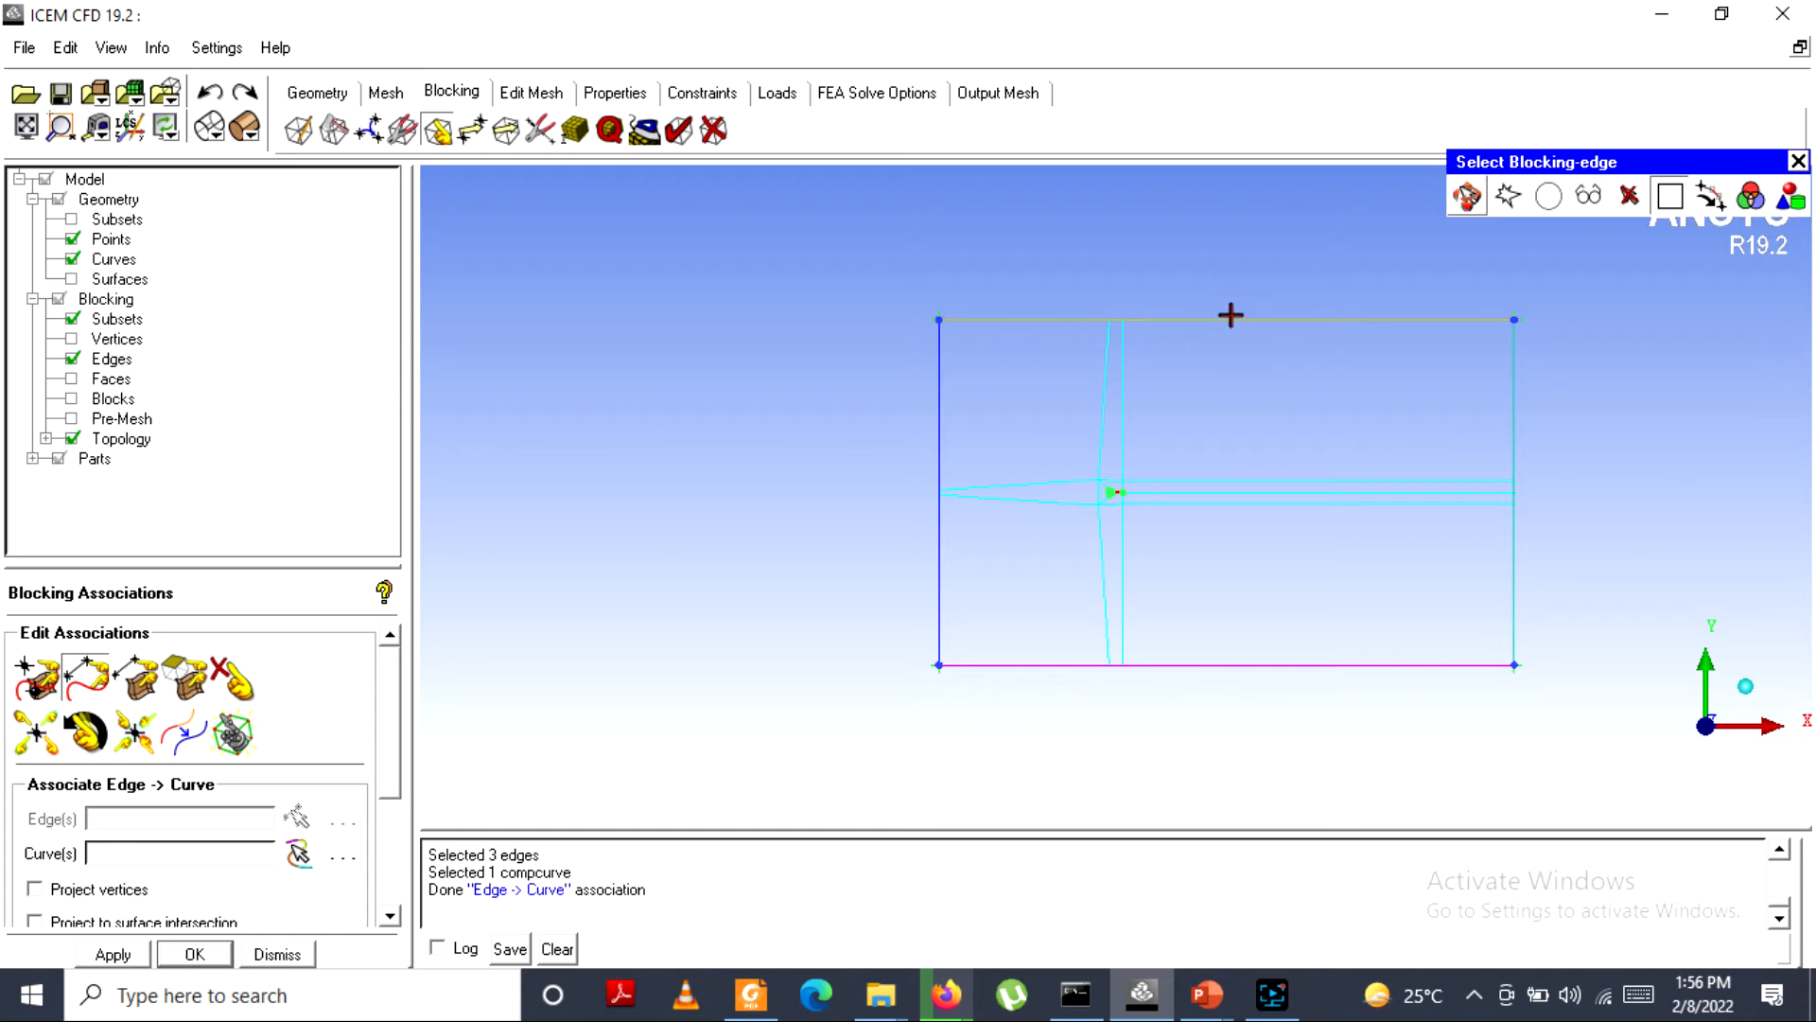
# Associate the four blocking edges on the domain's right boundary with the right boundary curve.
pyautogui.click(1513, 417)
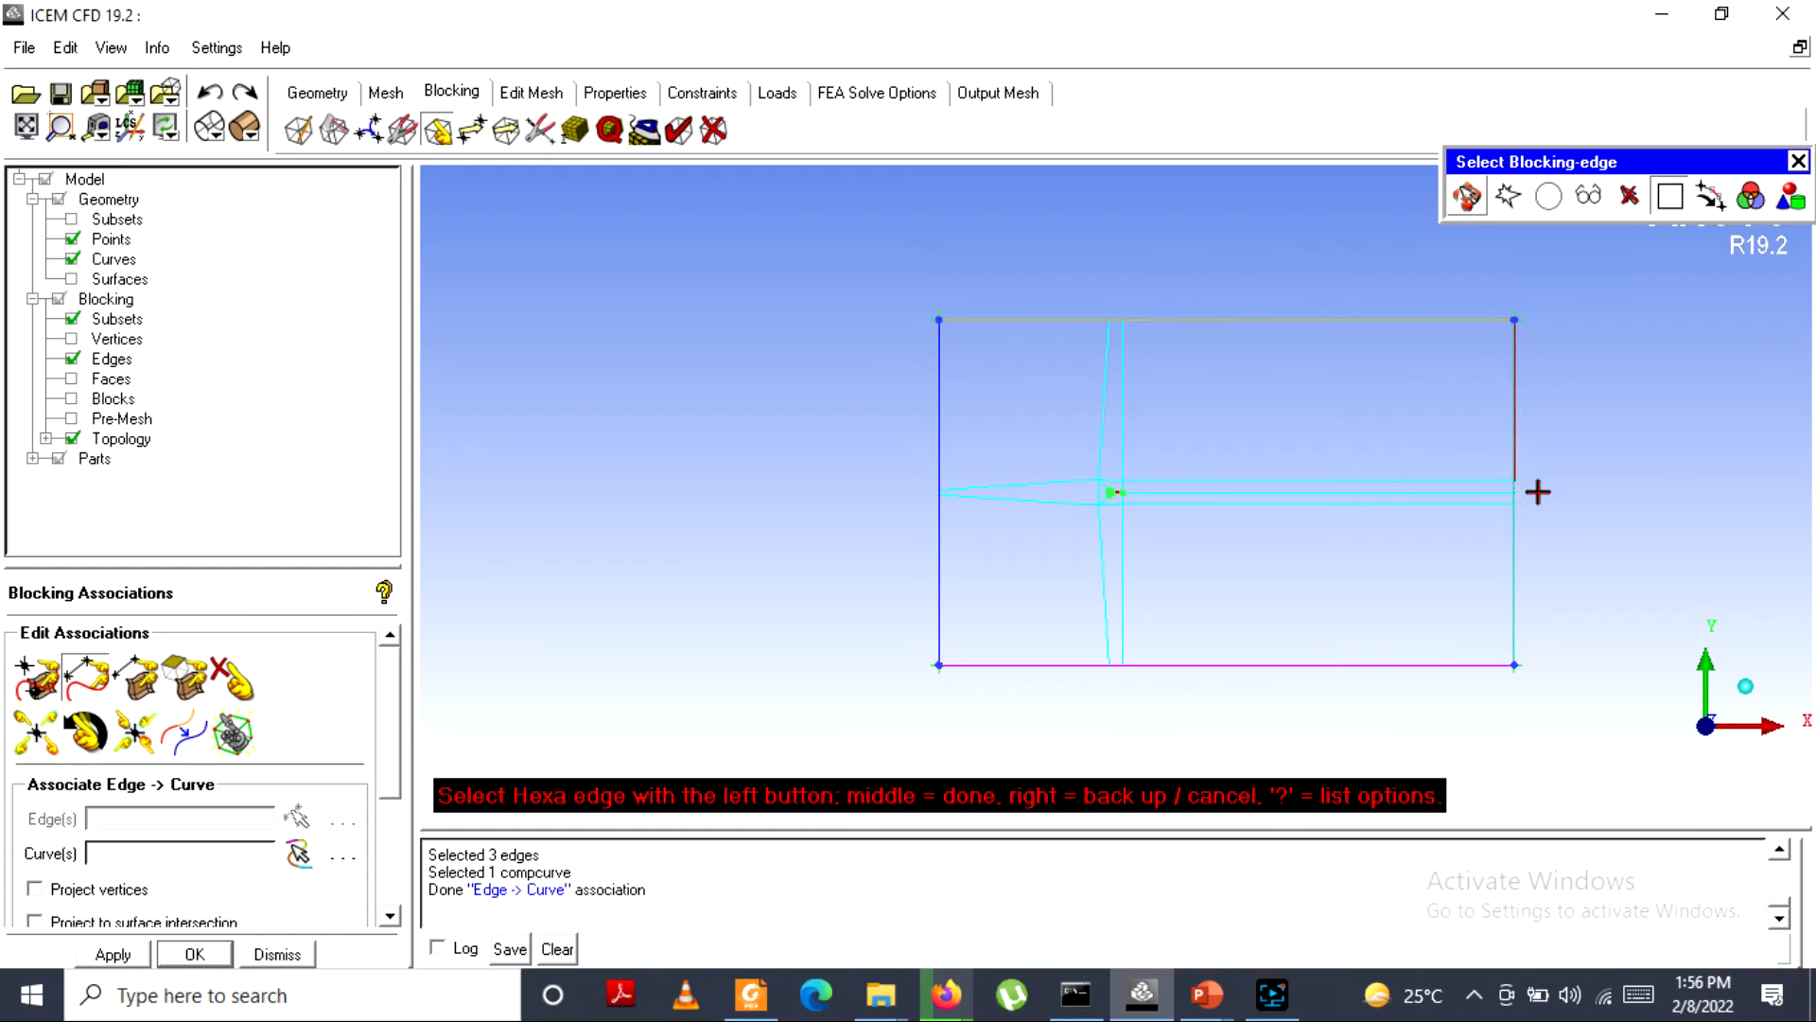
pyautogui.scroll(2, 1541, 501)
pyautogui.scroll(-2, 1543, 516)
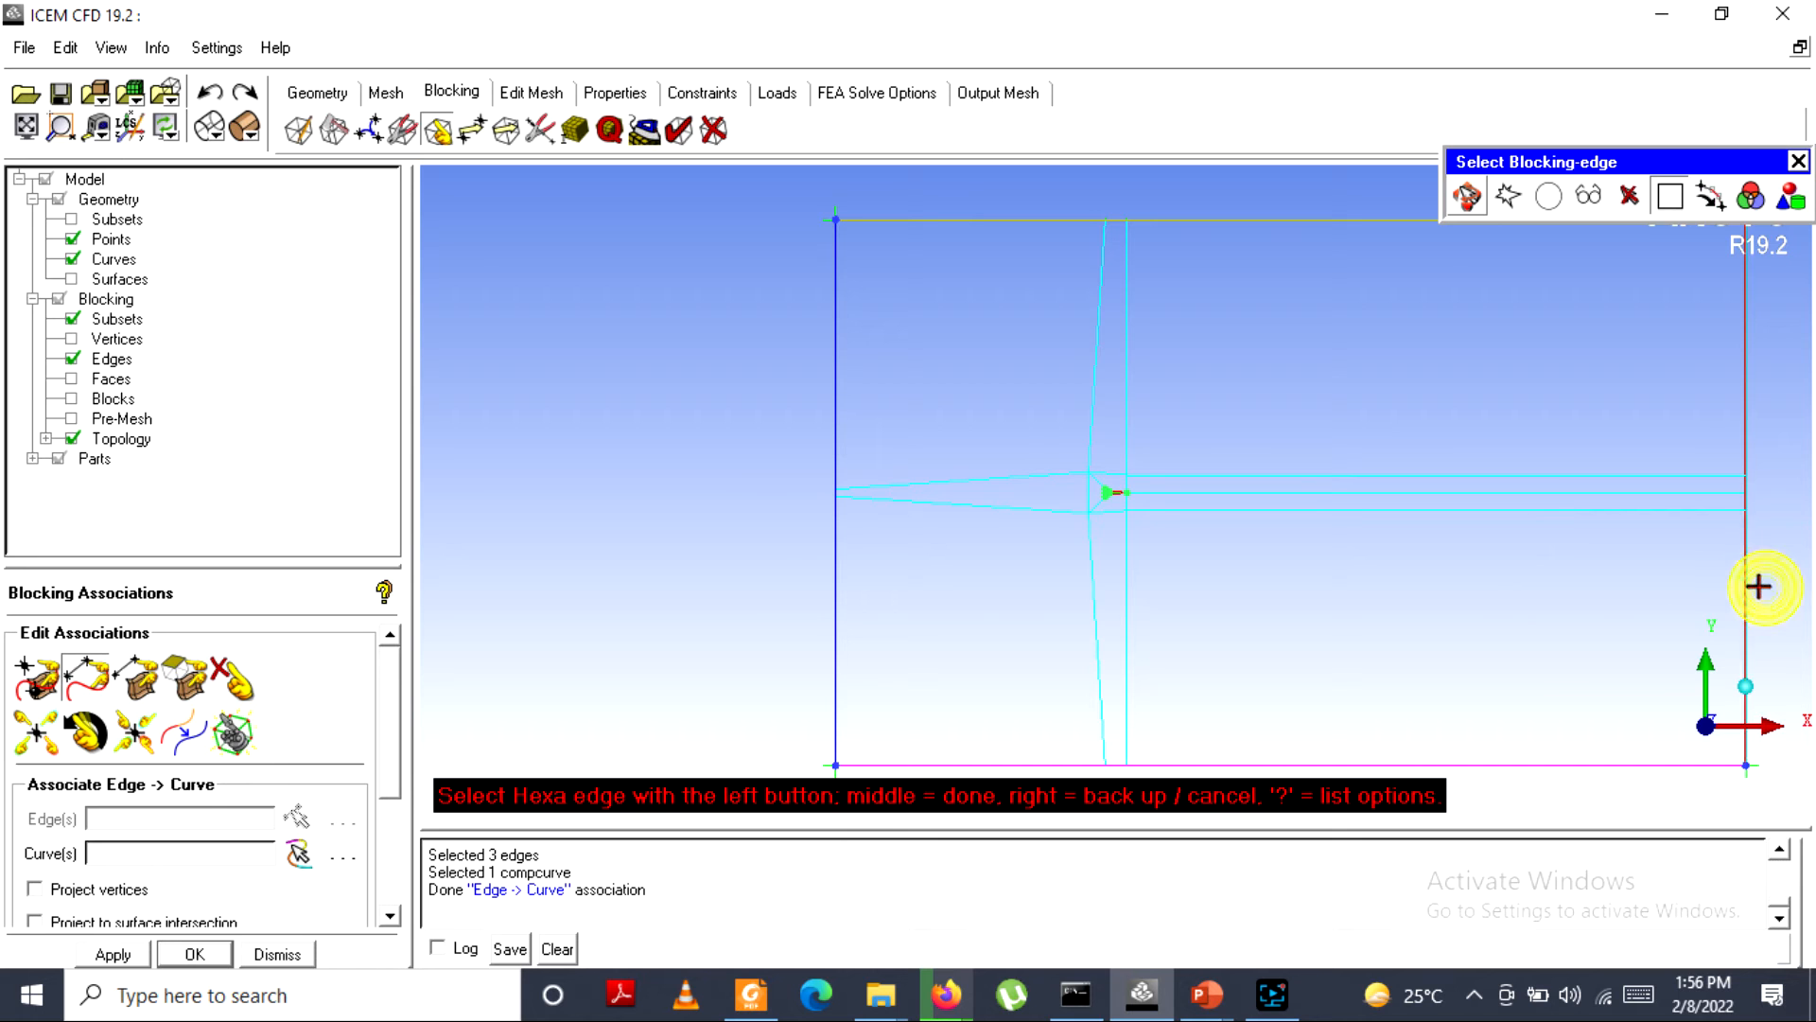
pyautogui.middleClick(1676, 571)
pyautogui.click(1763, 402)
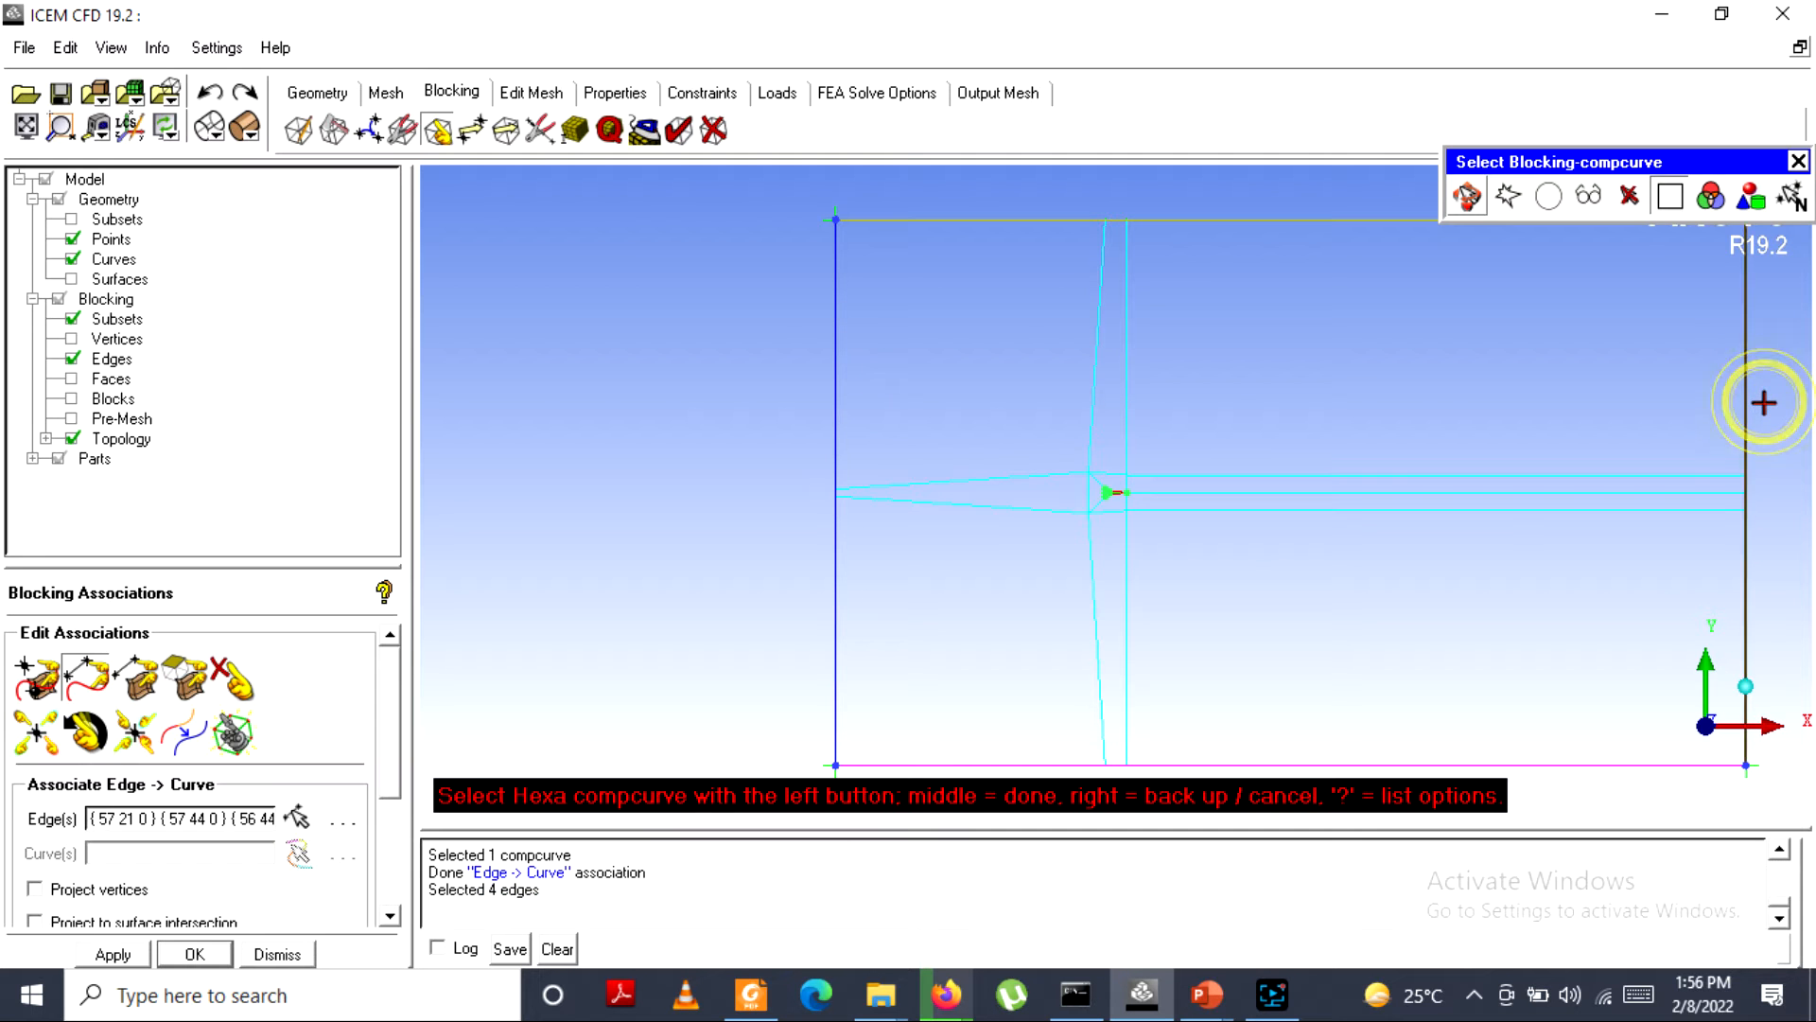
pyautogui.middleClick(1763, 402)
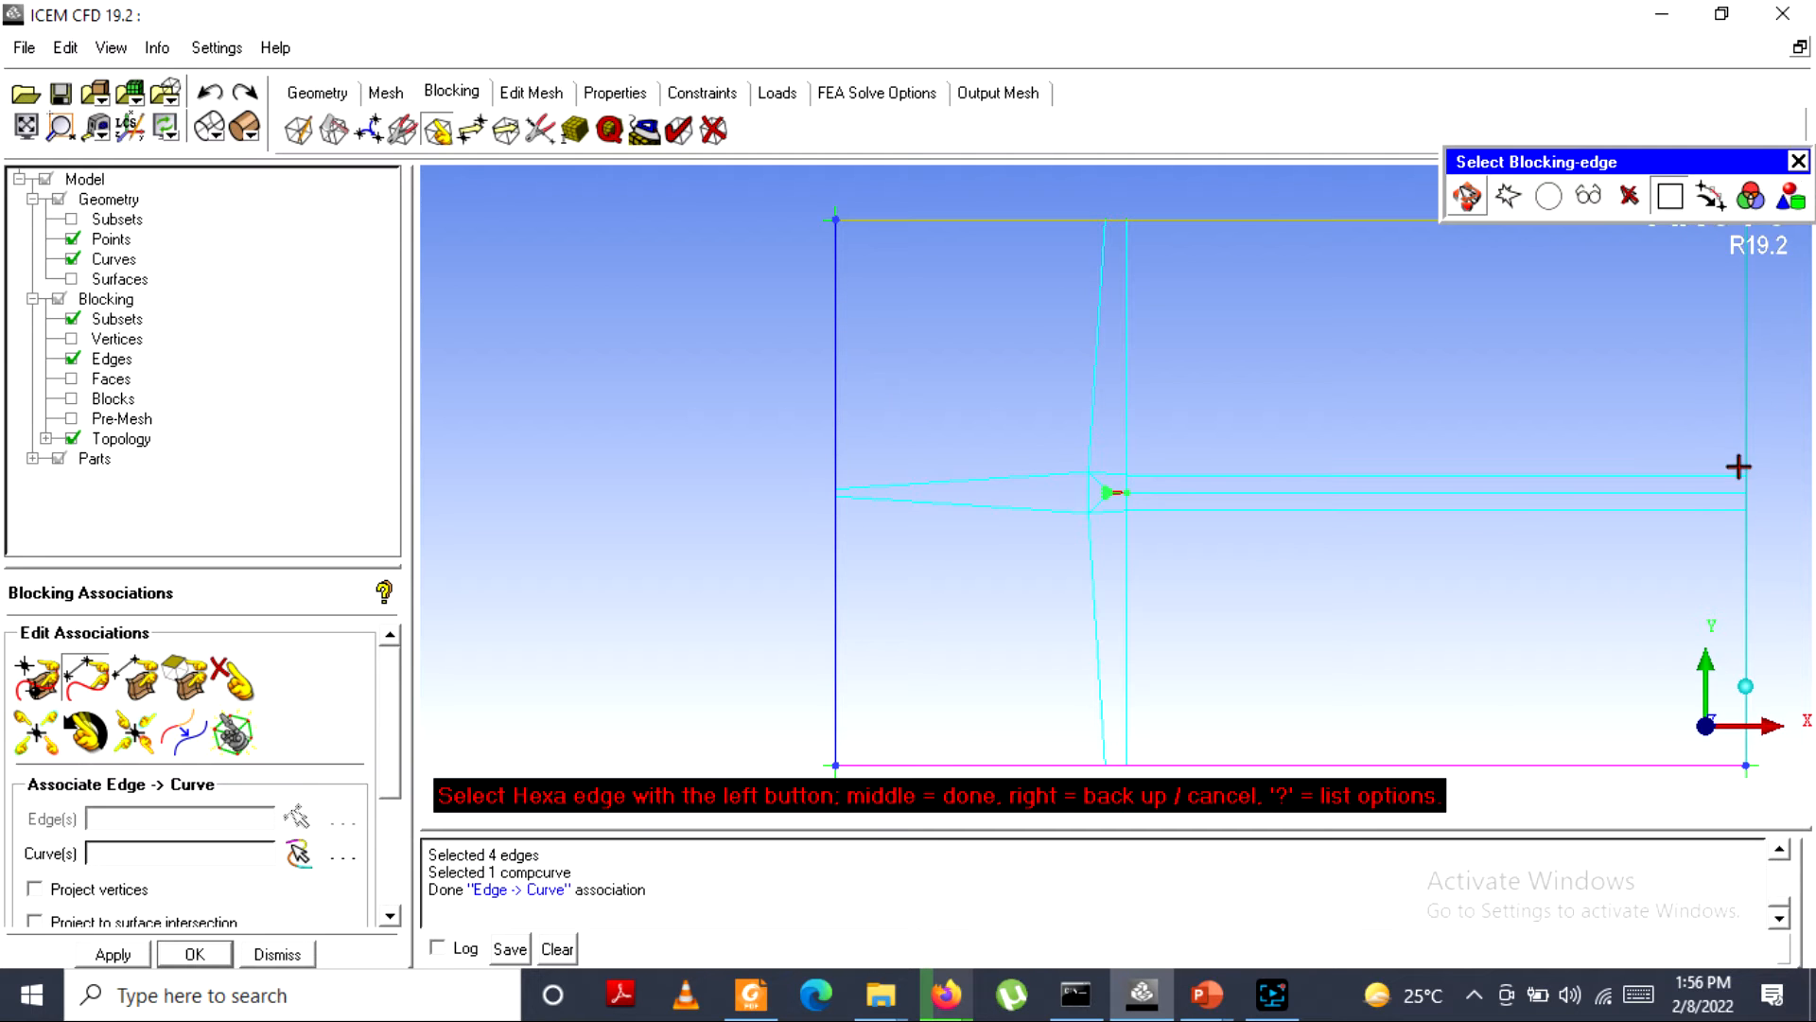
# Associate the three blocking edges along the domain's bottom boundary with the bottom boundary curve.
pyautogui.click(1360, 763)
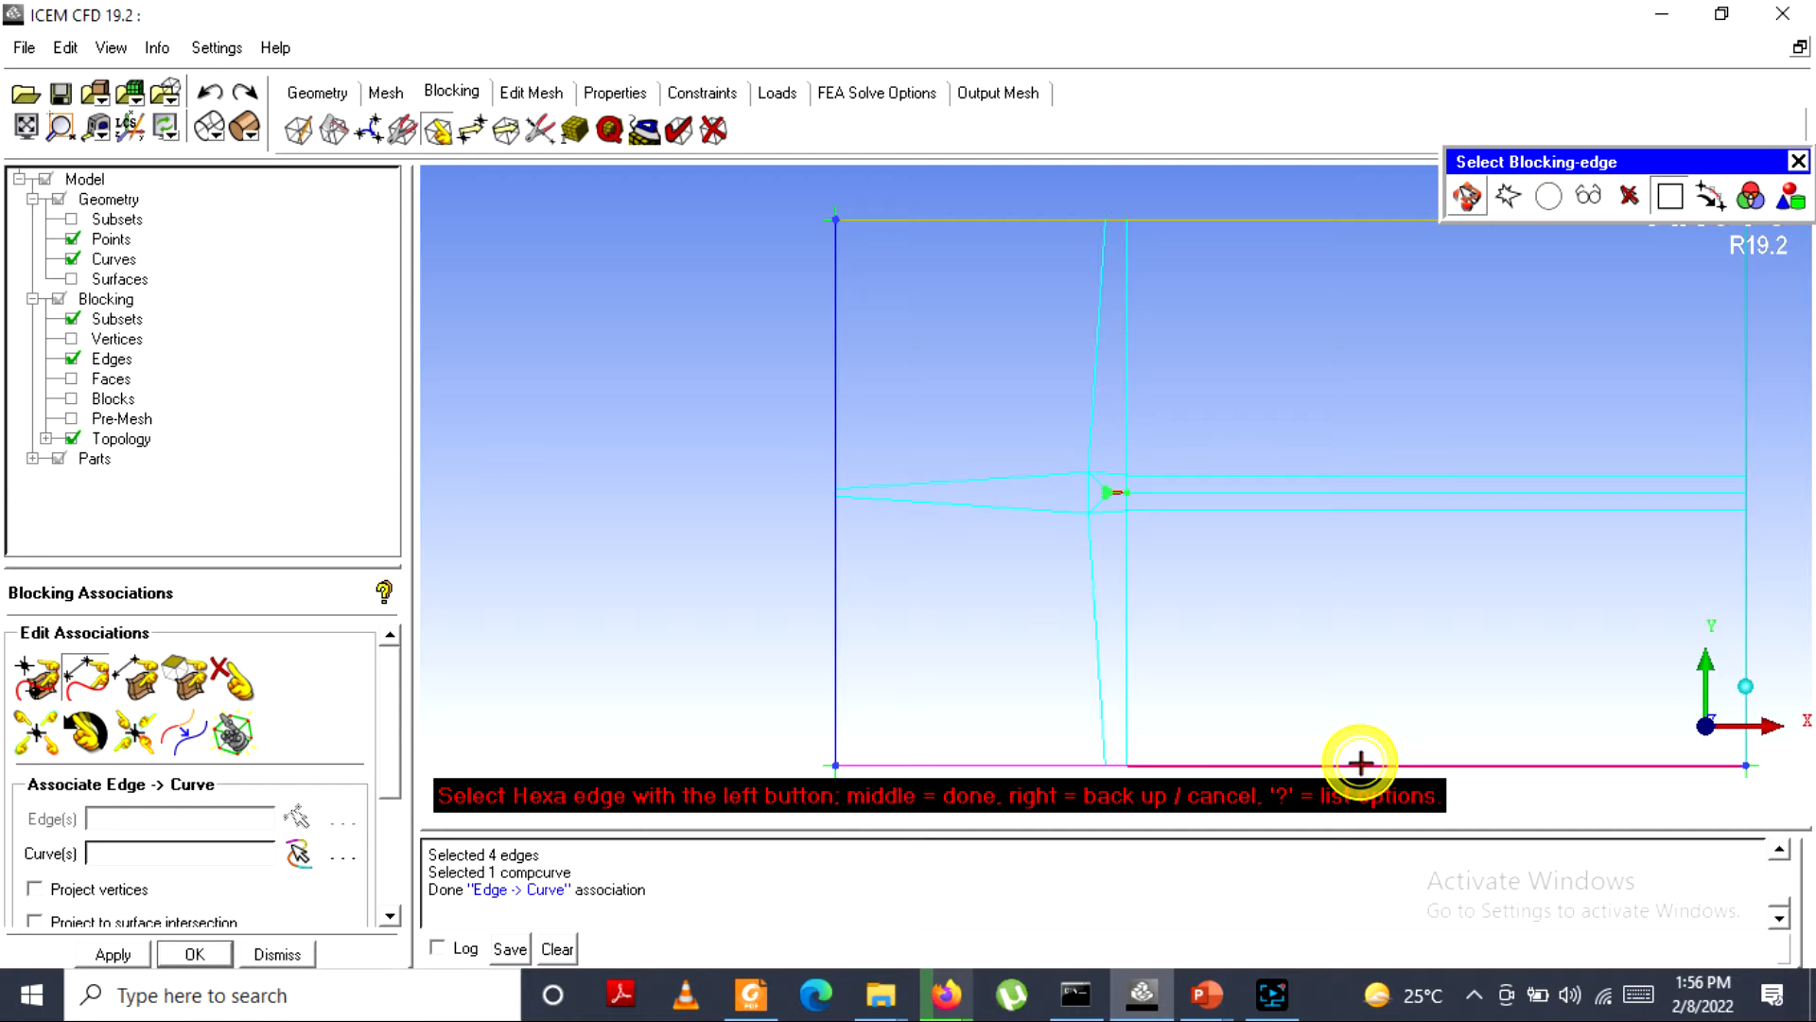
pyautogui.click(1118, 762)
pyautogui.click(1042, 762)
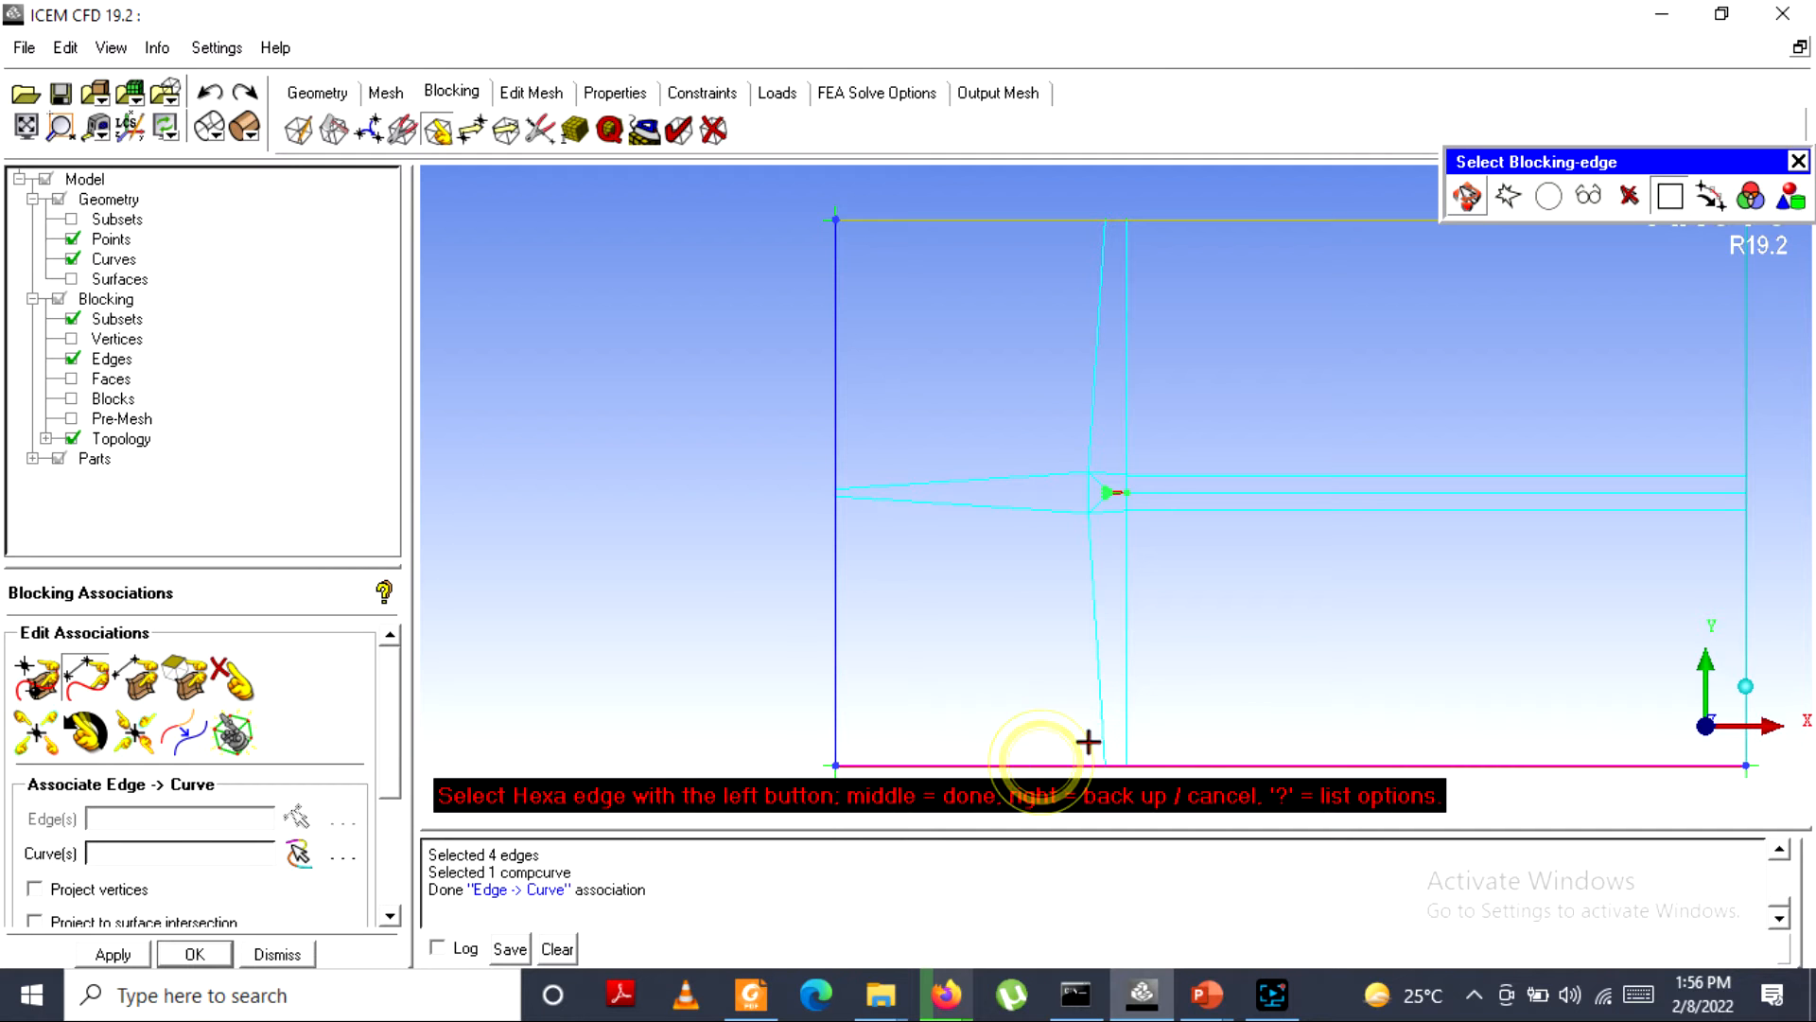
pyautogui.middleClick(1245, 703)
pyautogui.click(1231, 745)
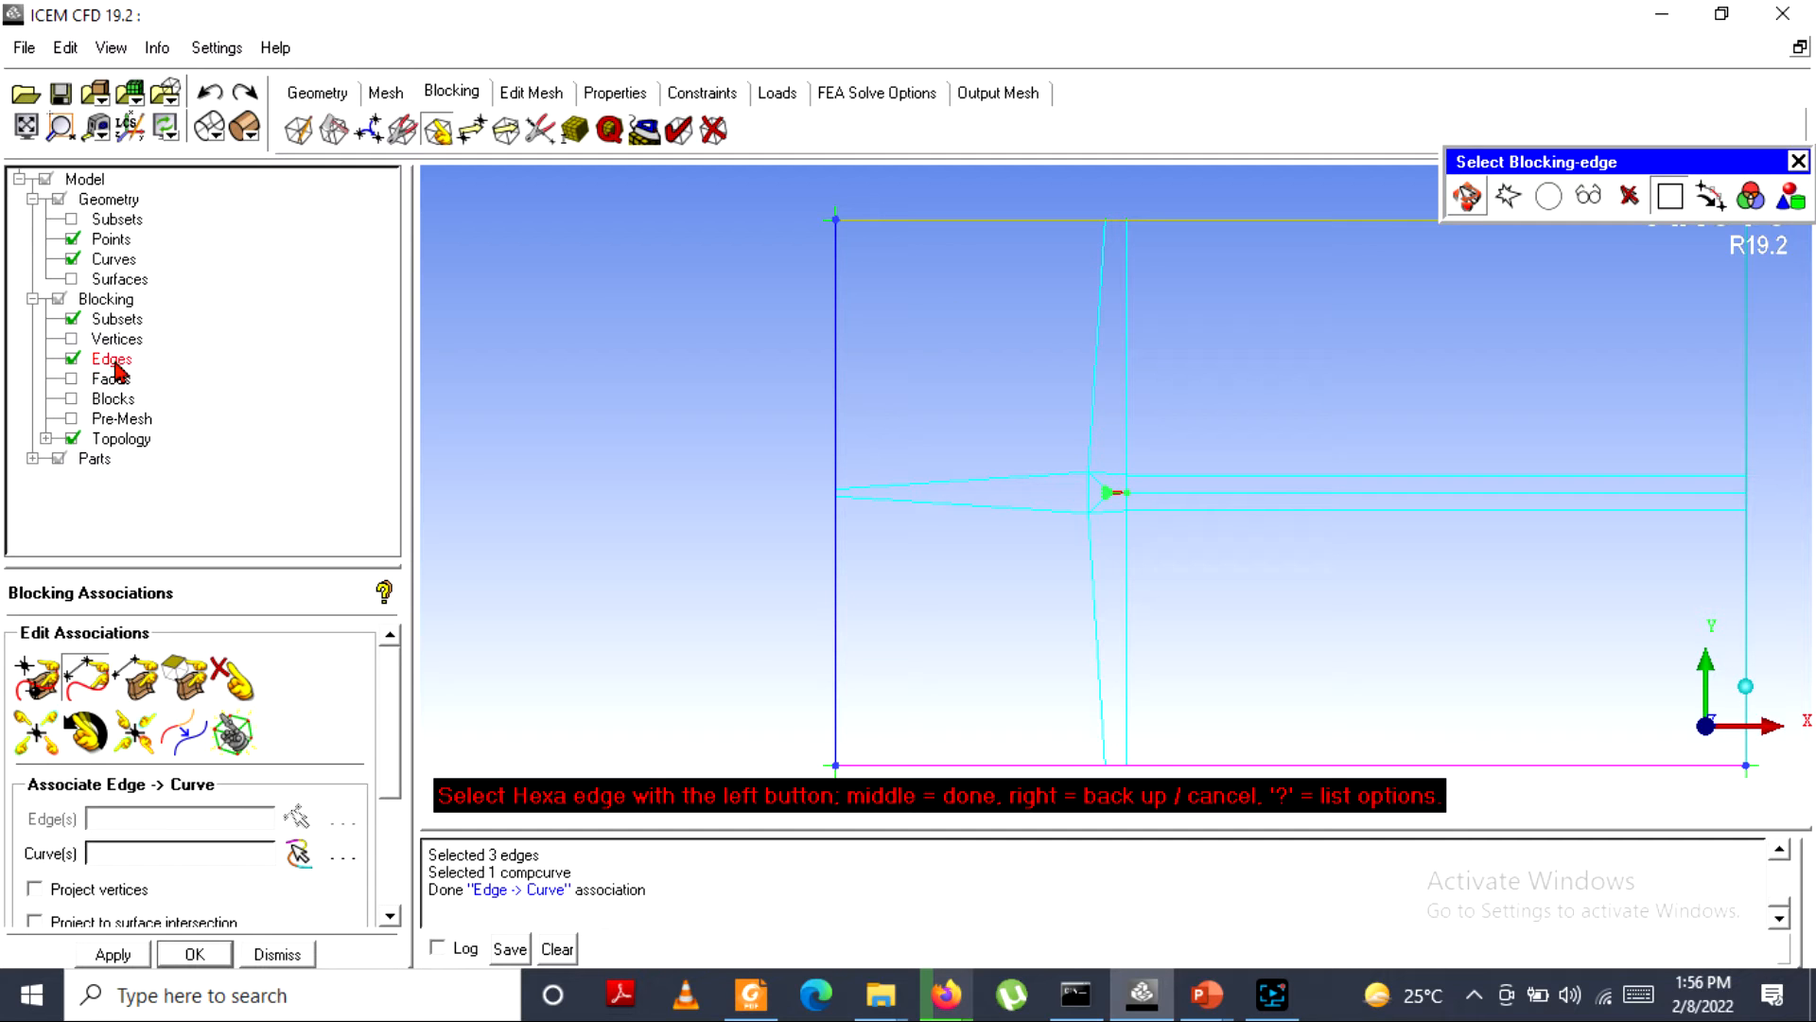
# Temporarily hide the geometry curves and check the edge colours on the outer boundary and airfoil for correct curve association.
pyautogui.click(73, 359)
pyautogui.click(73, 360)
pyautogui.click(72, 319)
pyautogui.click(73, 259)
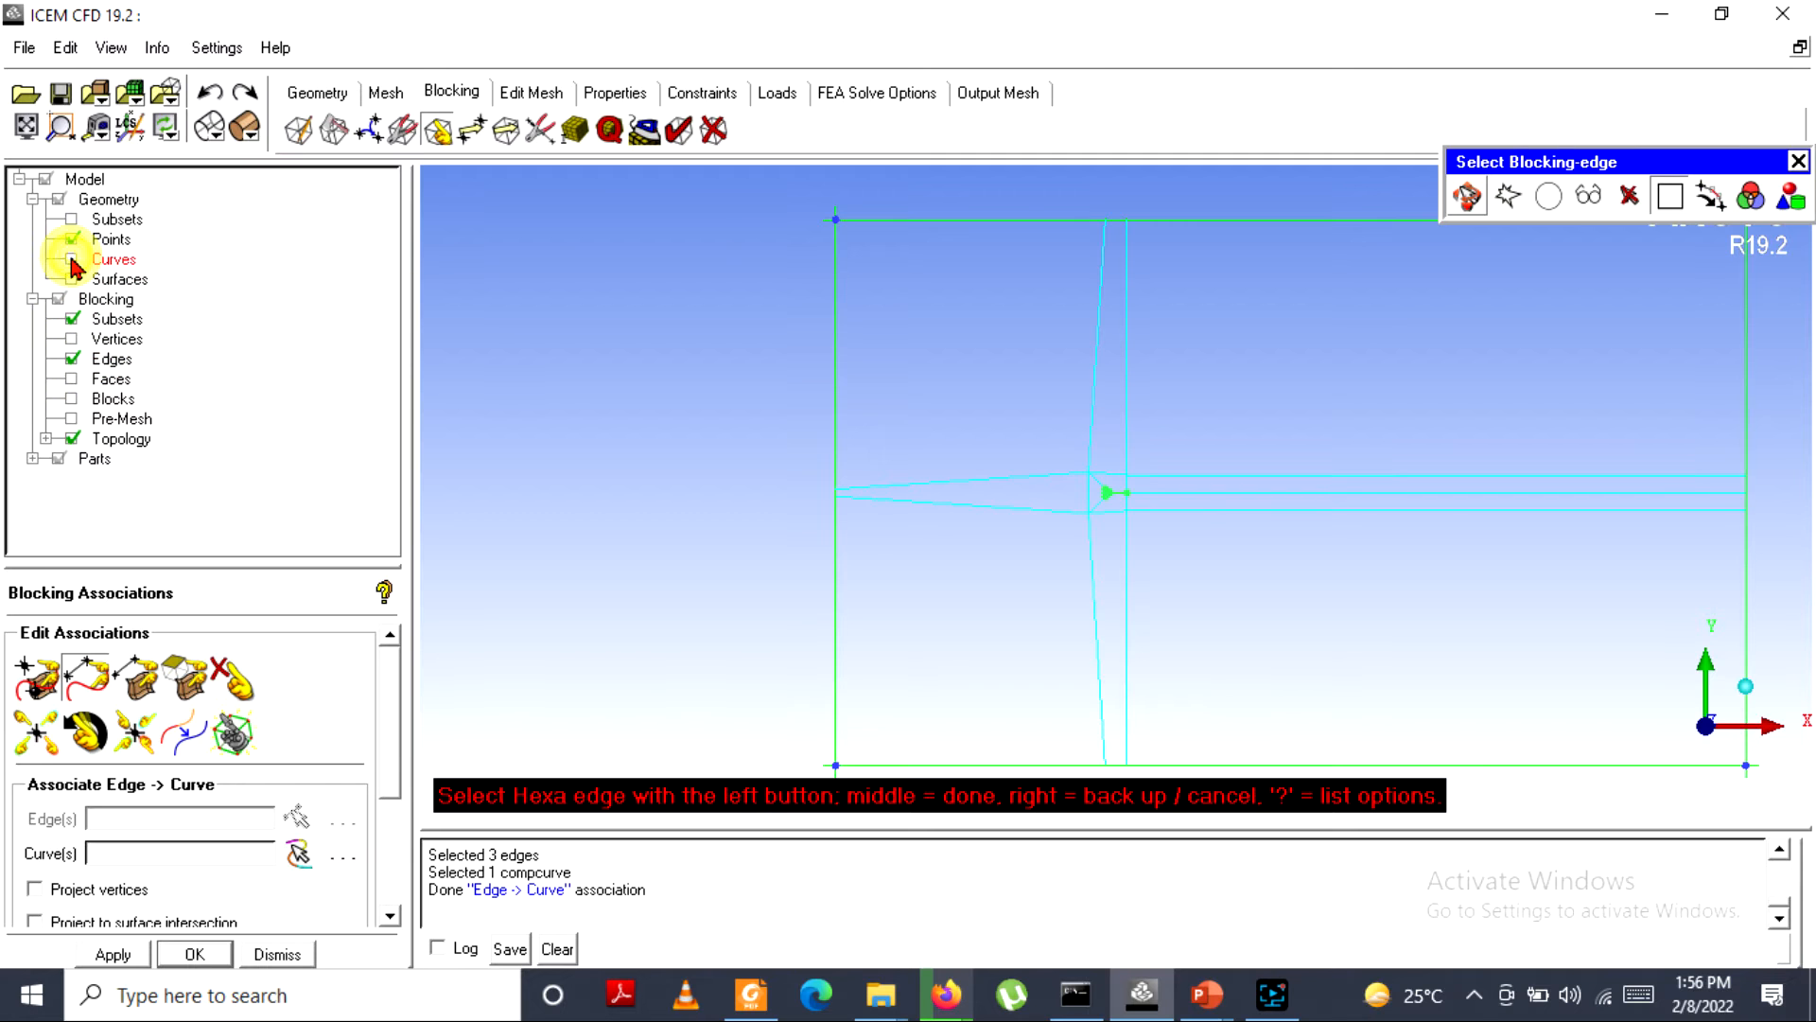
pyautogui.scroll(-2, 709, 501)
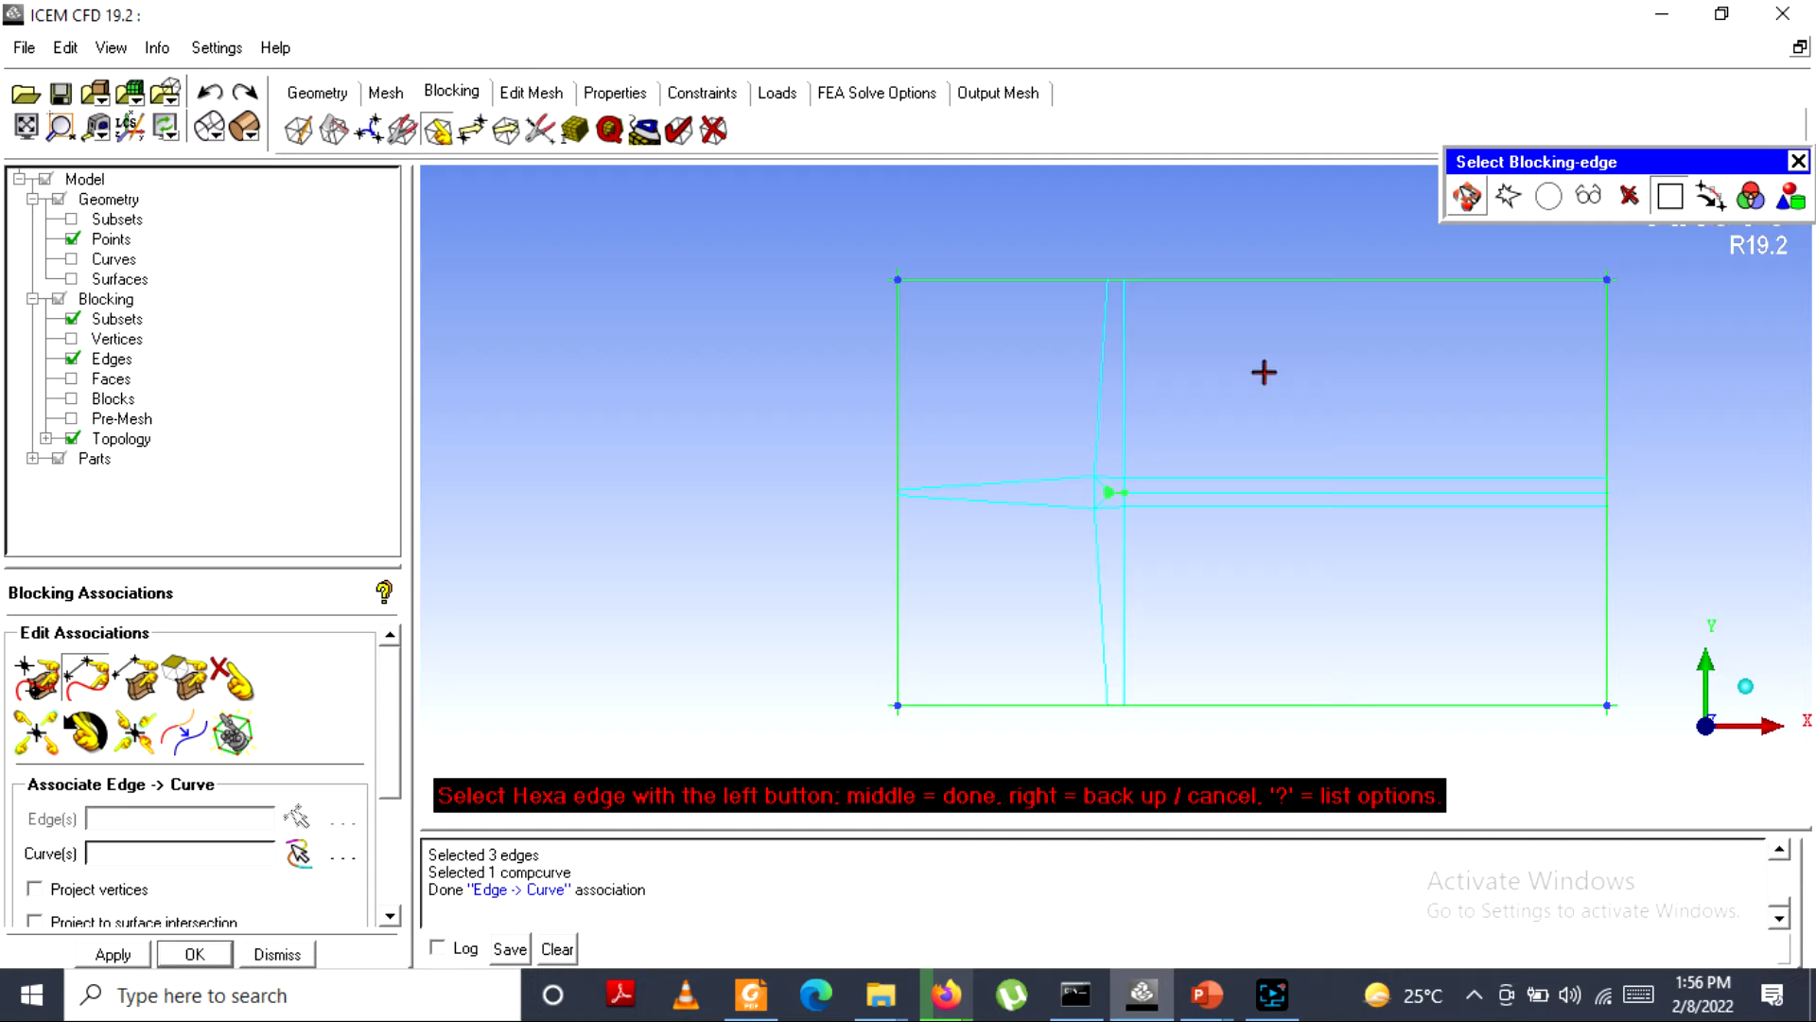
pyautogui.scroll(5, 1083, 519)
pyautogui.scroll(5, 1103, 511)
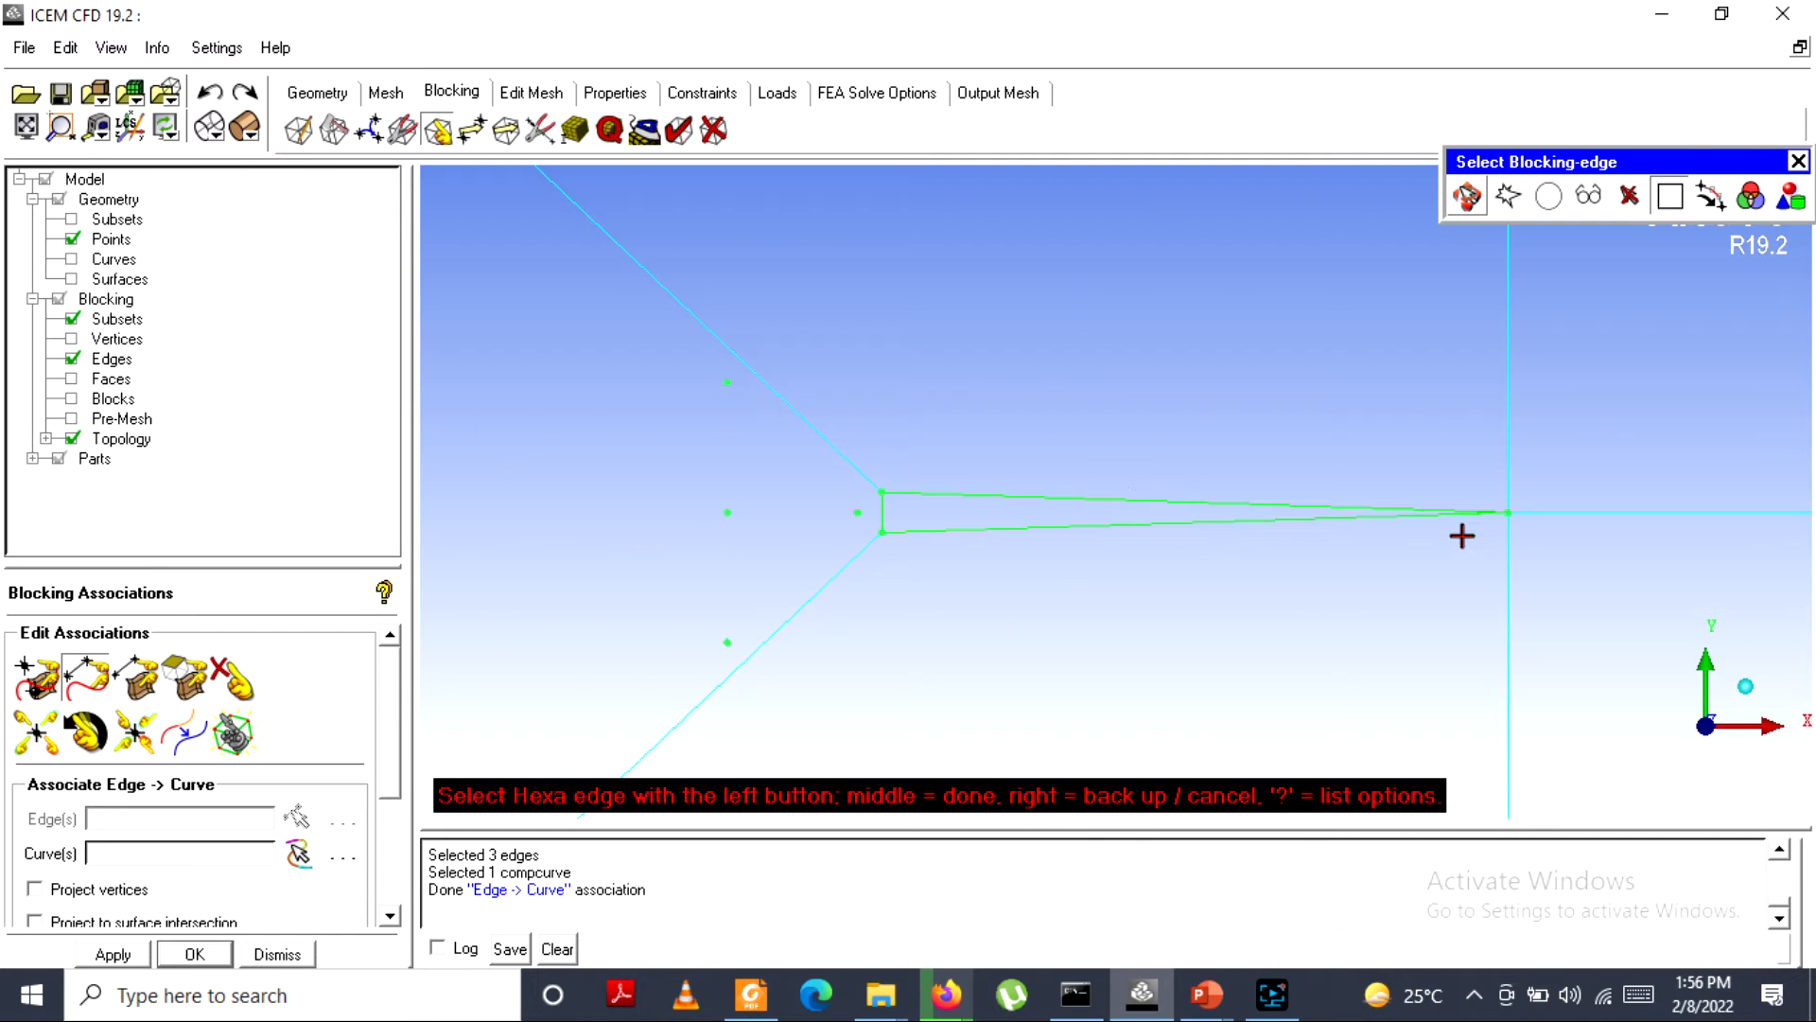
pyautogui.scroll(-2, 1348, 518)
pyautogui.scroll(-5, 1329, 521)
pyautogui.scroll(1, 1330, 522)
pyautogui.scroll(1, 1018, 511)
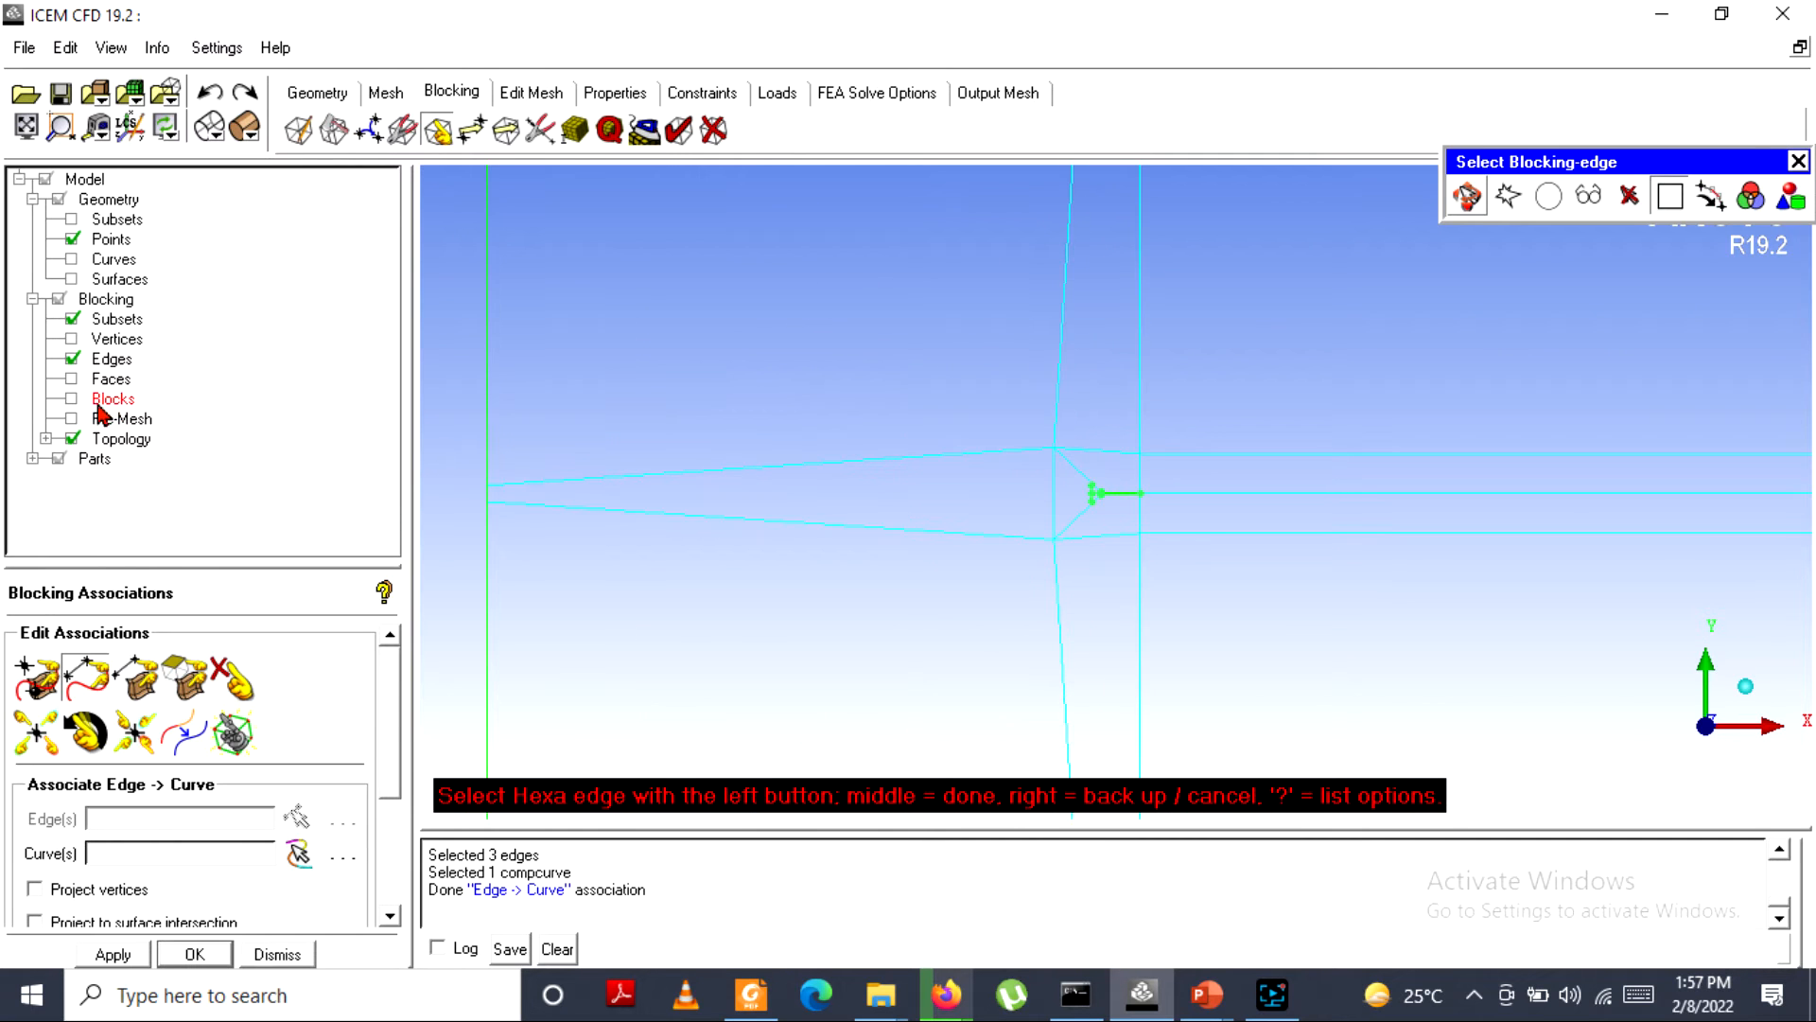
pyautogui.click(71, 258)
# Split the airfoil's upper blocking edge at two locations with the Spline method, moving the split points onto the upper curve.
pyautogui.scroll(4, 1081, 517)
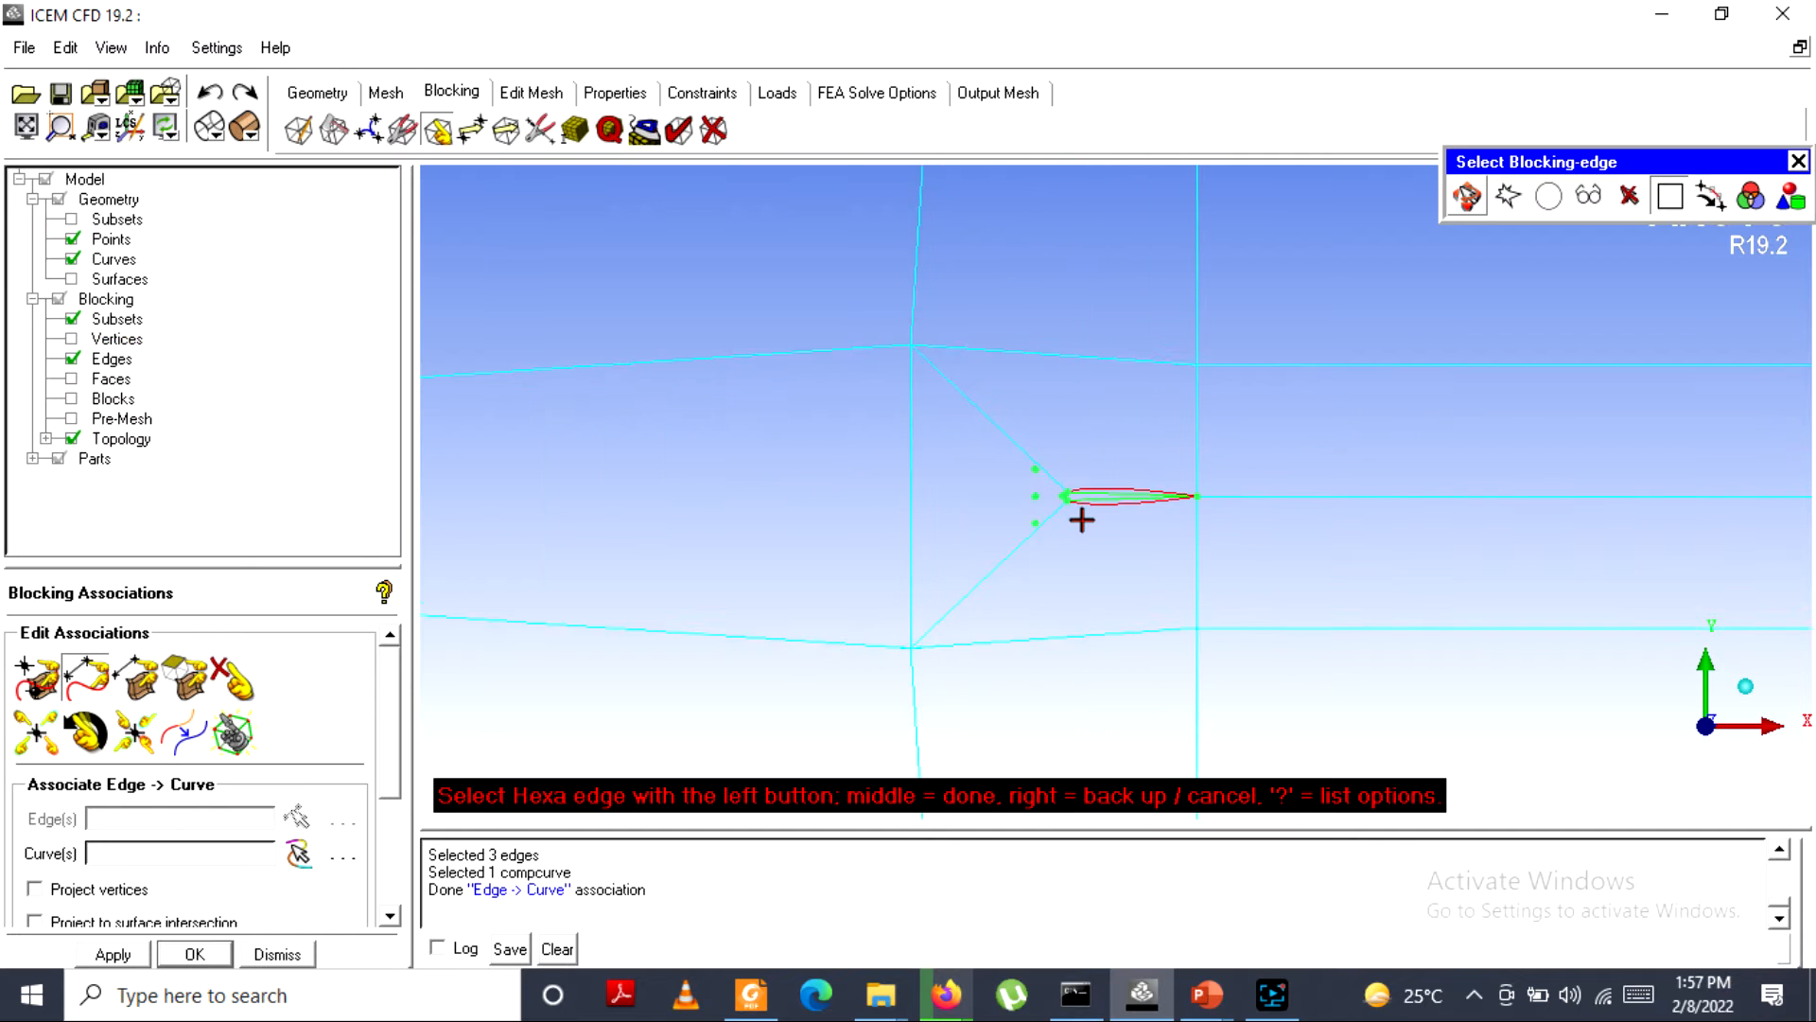
pyautogui.scroll(2, 1100, 529)
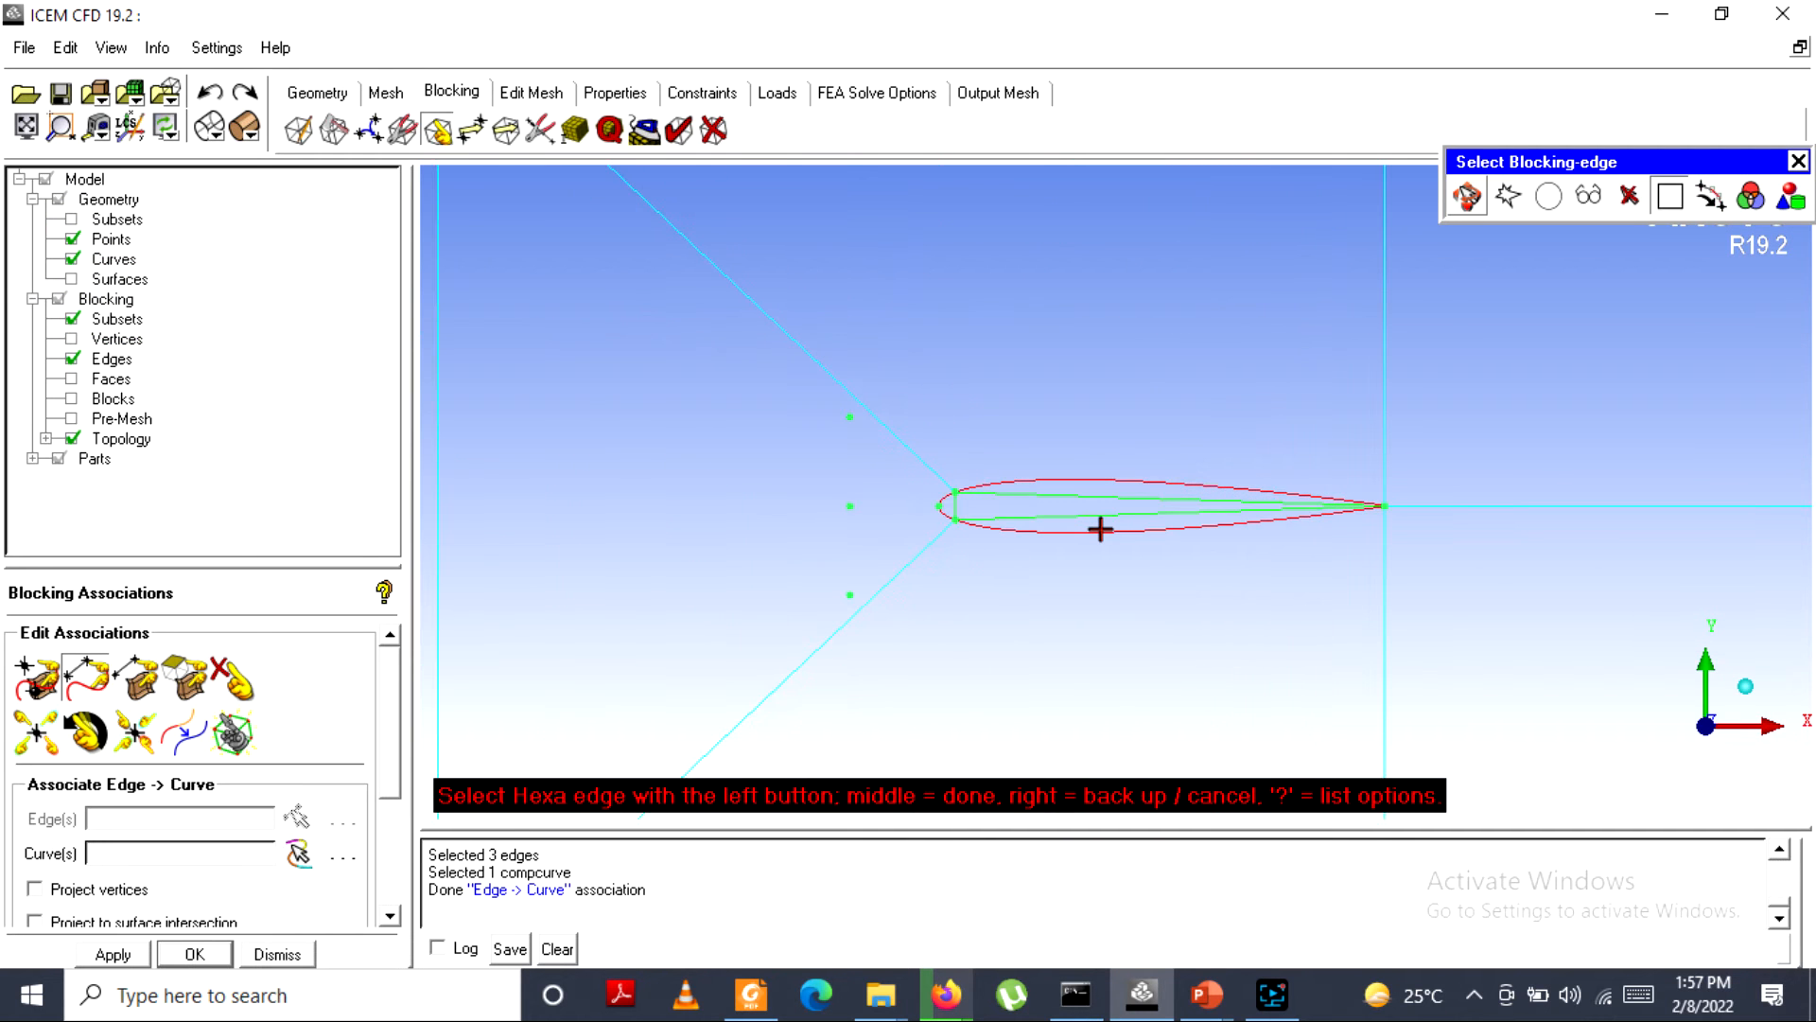
pyautogui.scroll(2, 1100, 529)
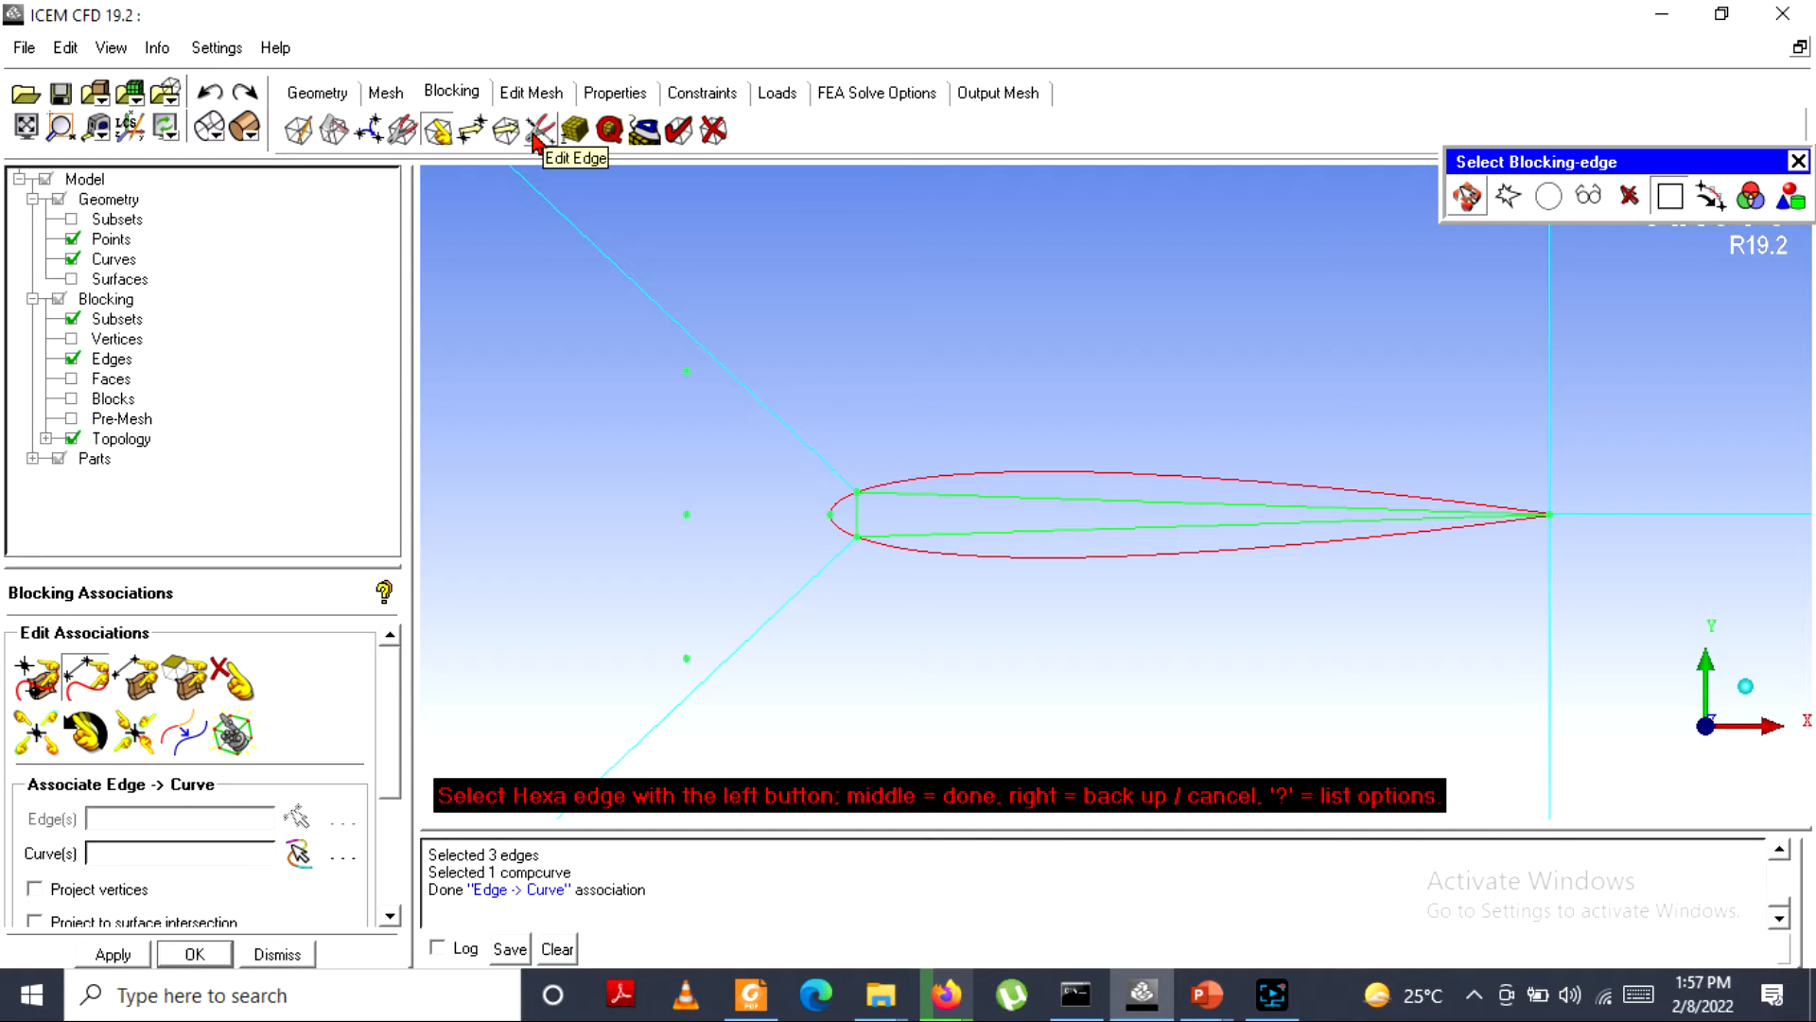
pyautogui.click(539, 133)
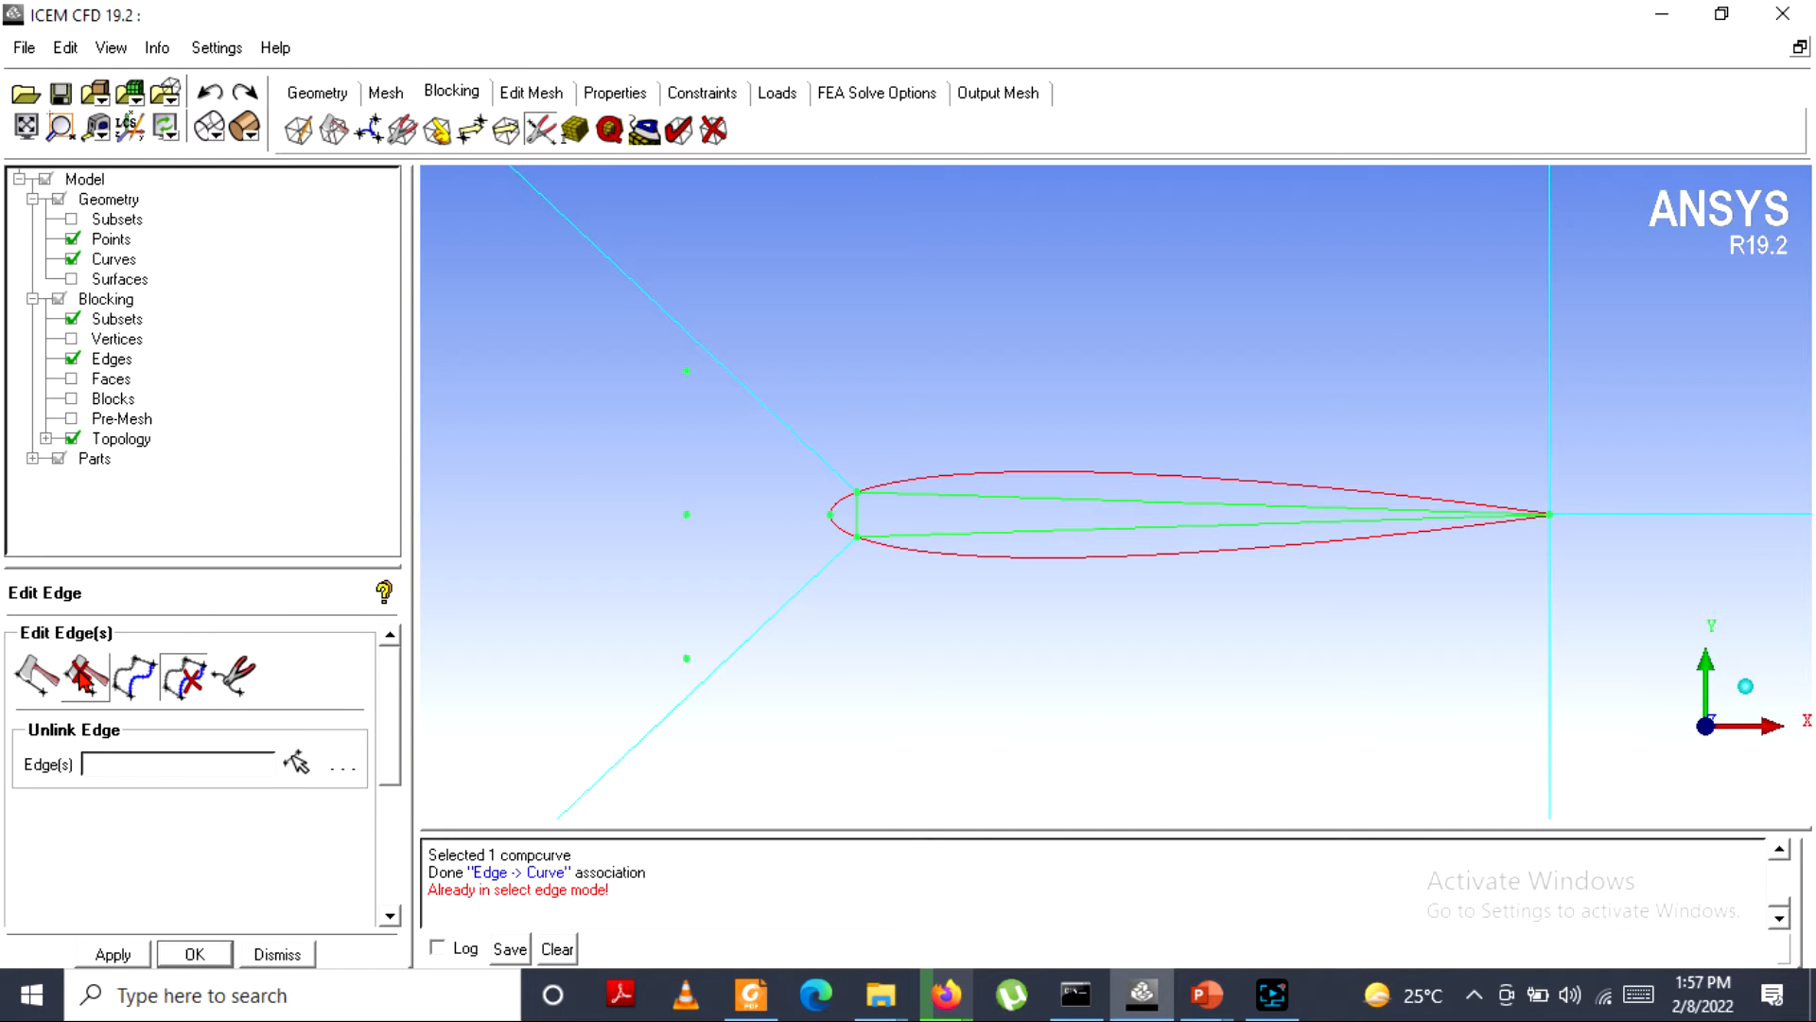
pyautogui.click(32, 679)
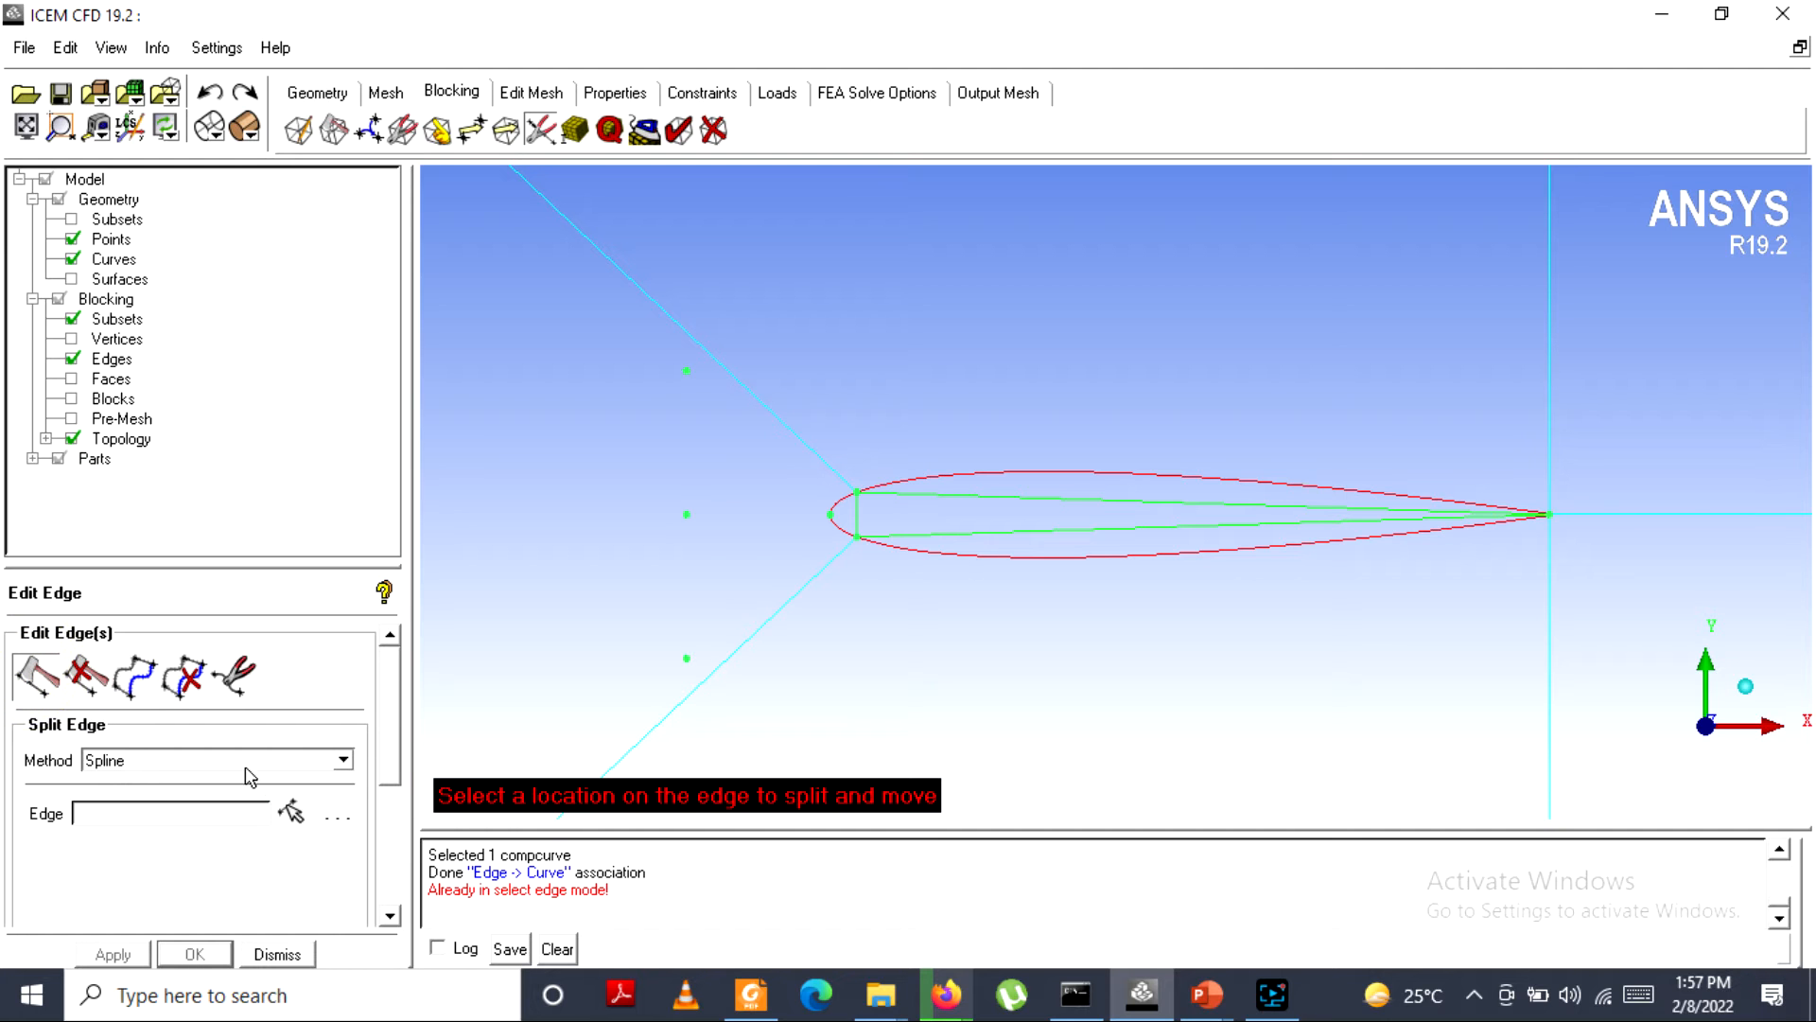
pyautogui.click(289, 813)
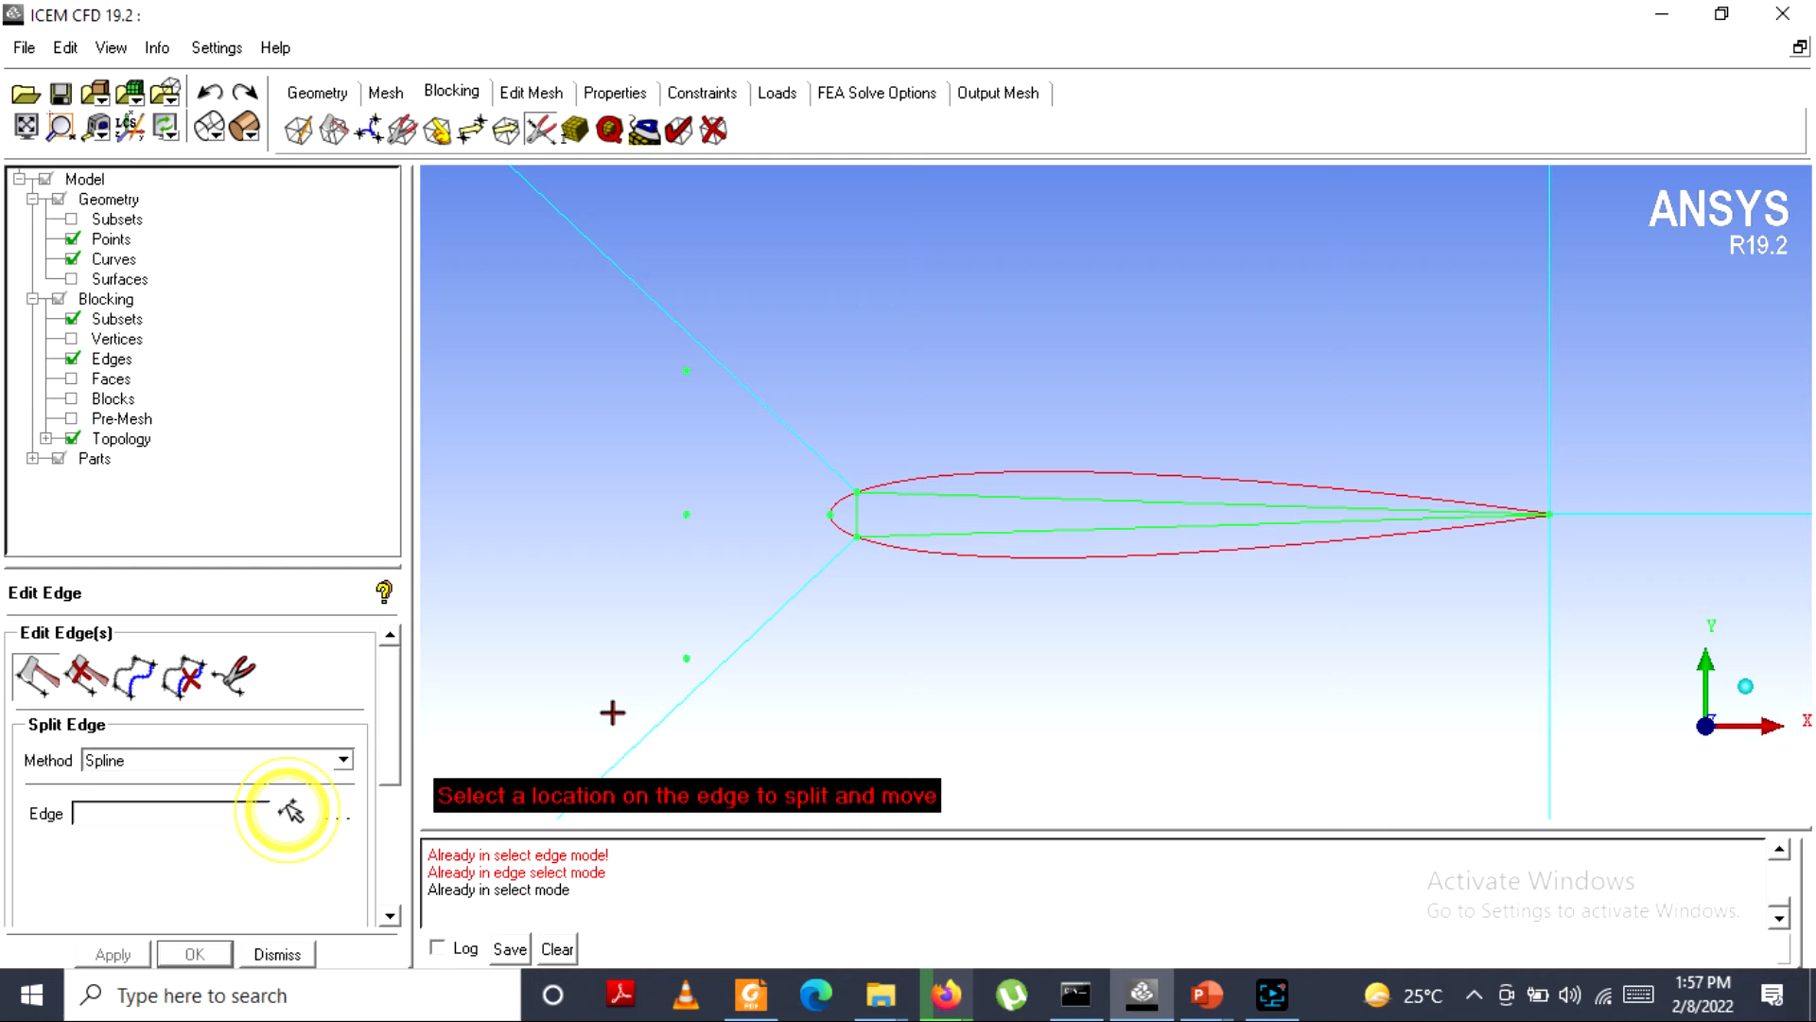
pyautogui.click(1002, 498)
pyautogui.click(1325, 477)
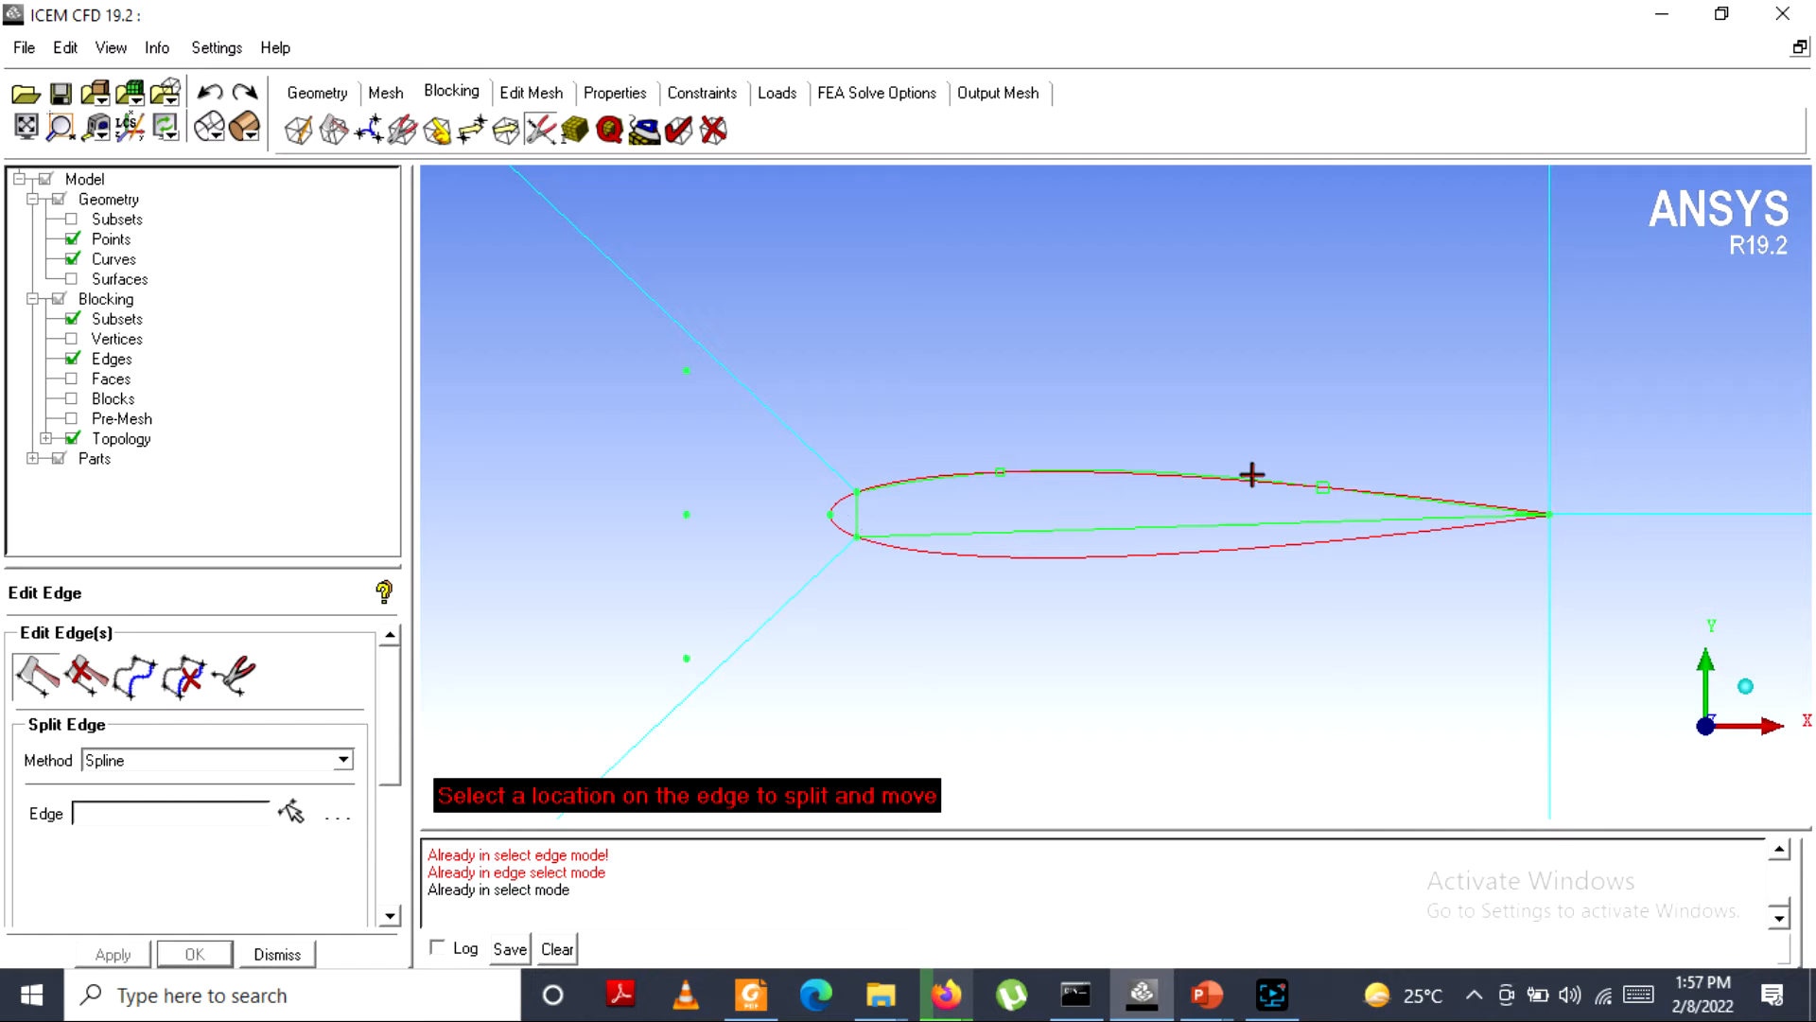
# Split the airfoil's lower blocking edge at two locations and its nose edge once, shaping both as splines towards the airfoil curve.
pyautogui.click(1010, 536)
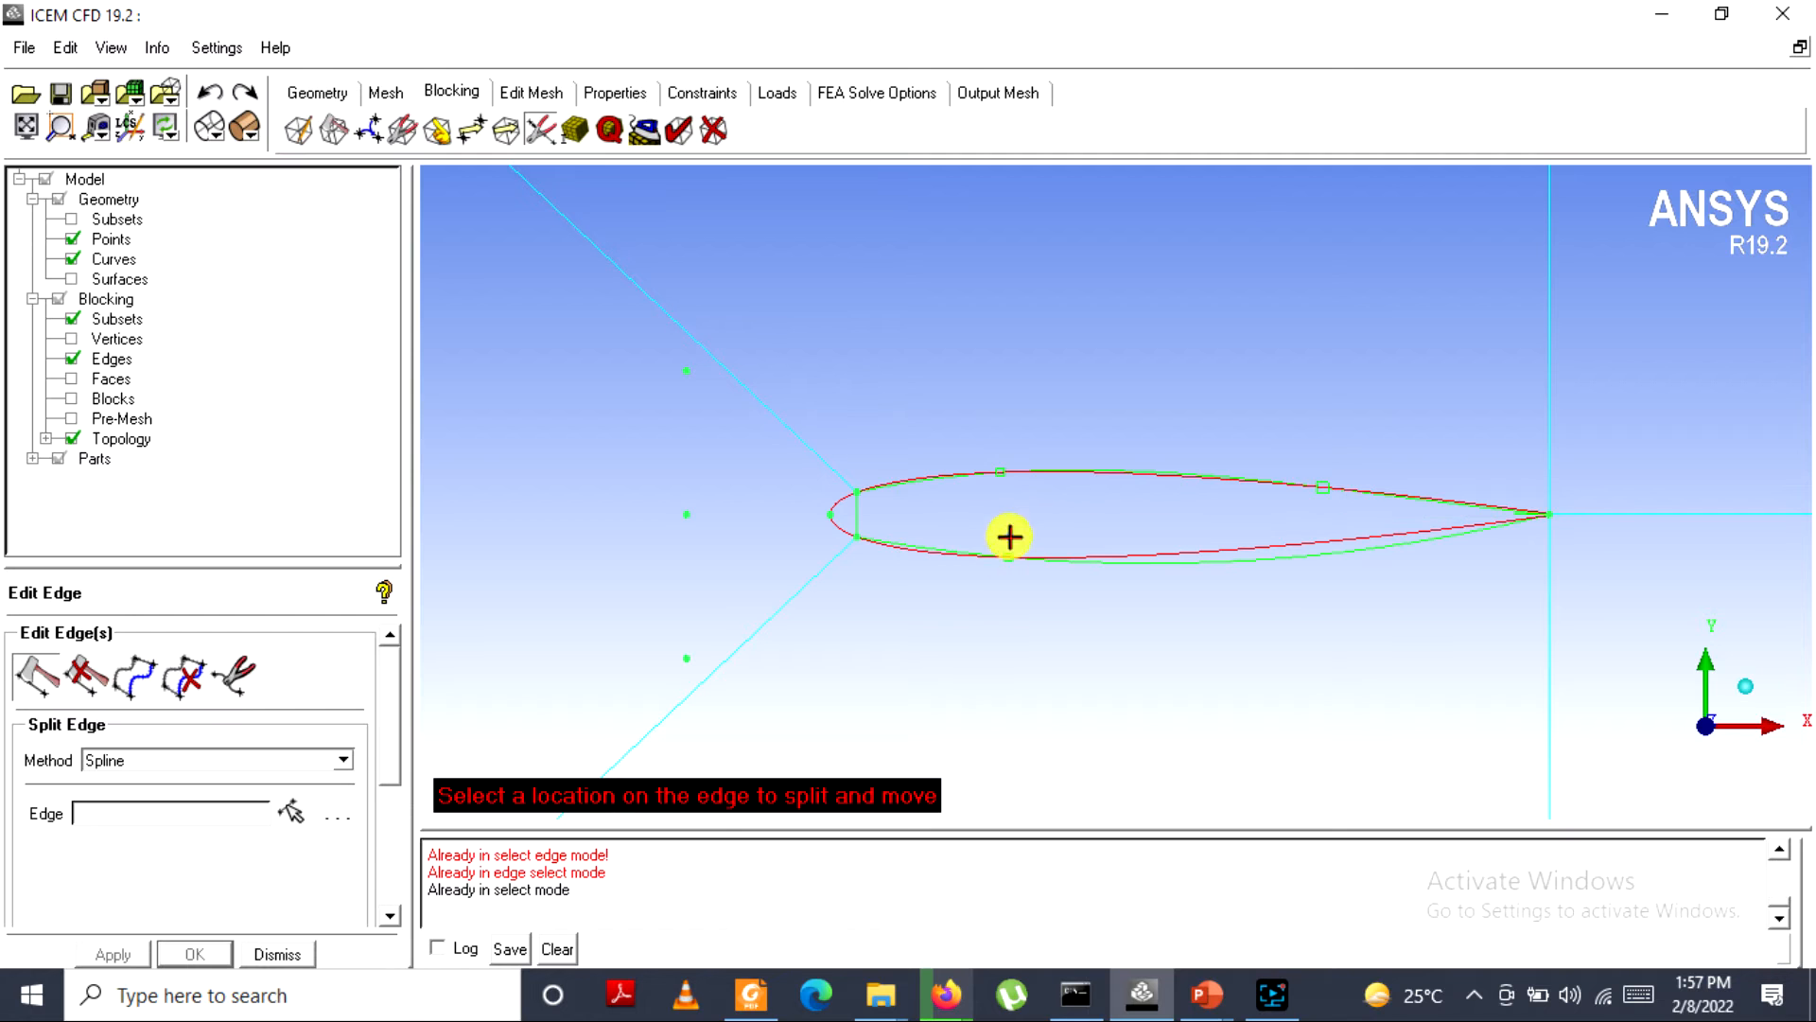
pyautogui.click(1307, 556)
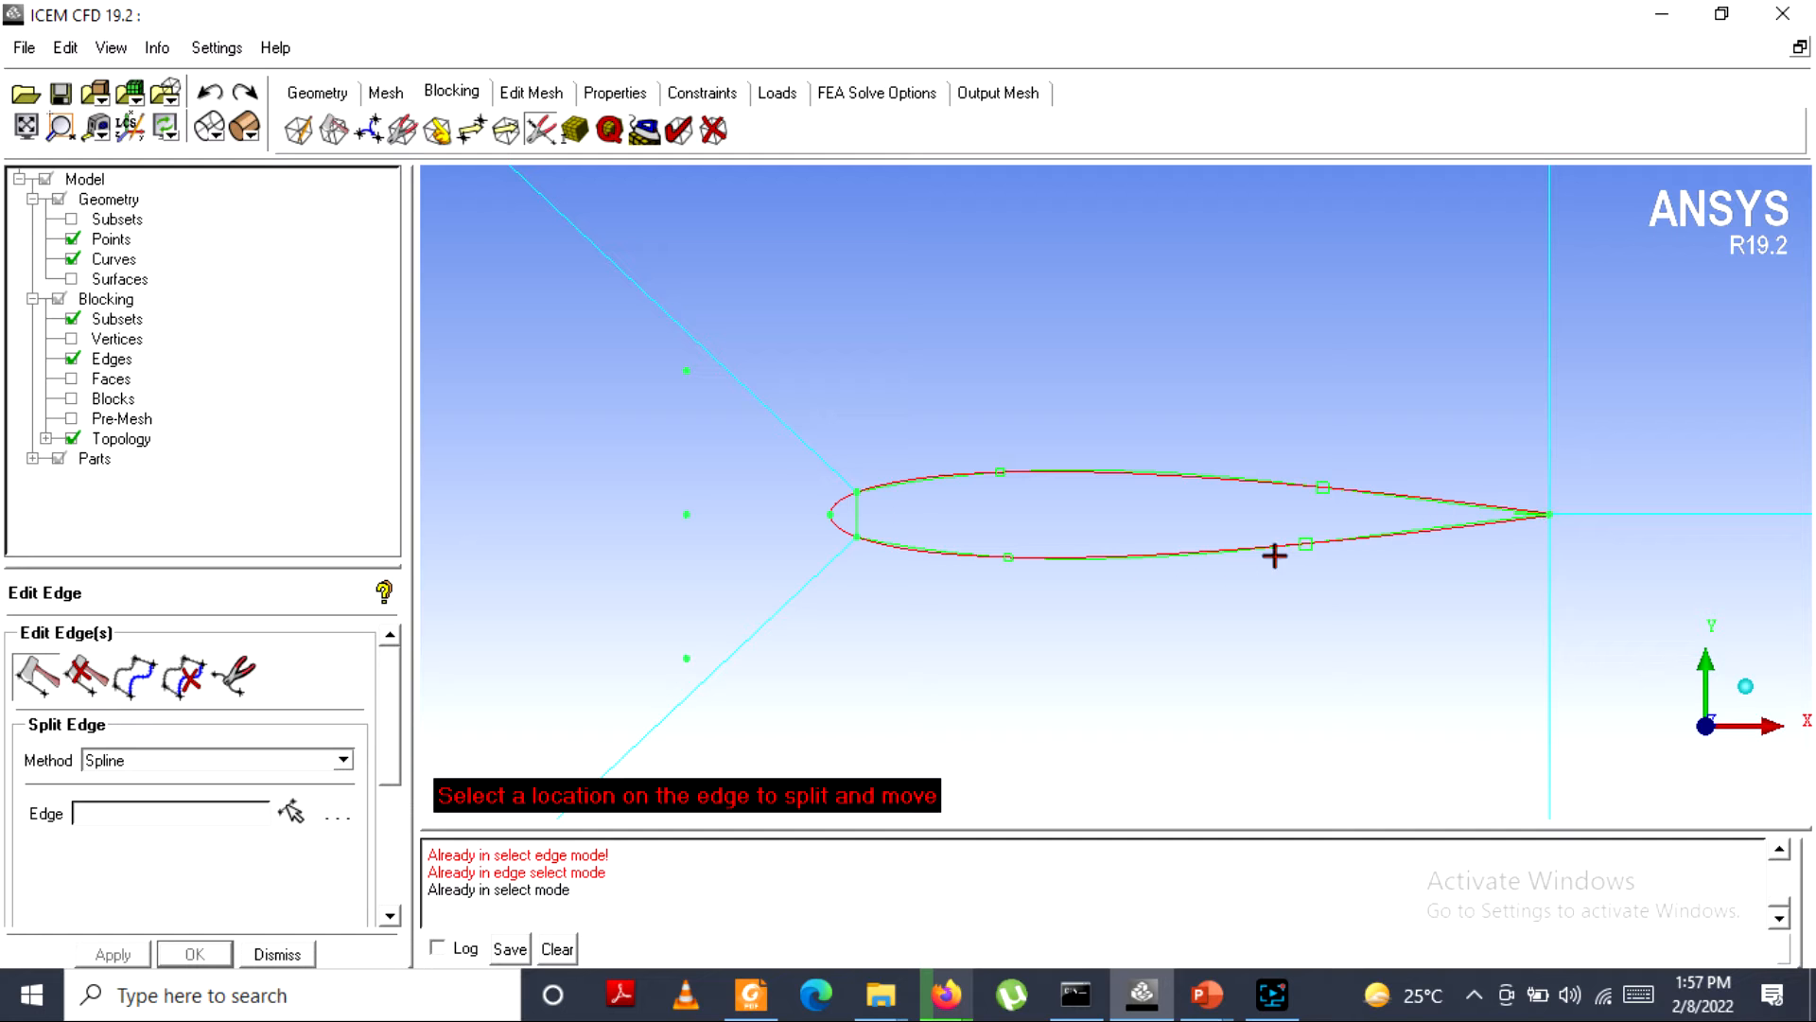
pyautogui.scroll(2, 900, 579)
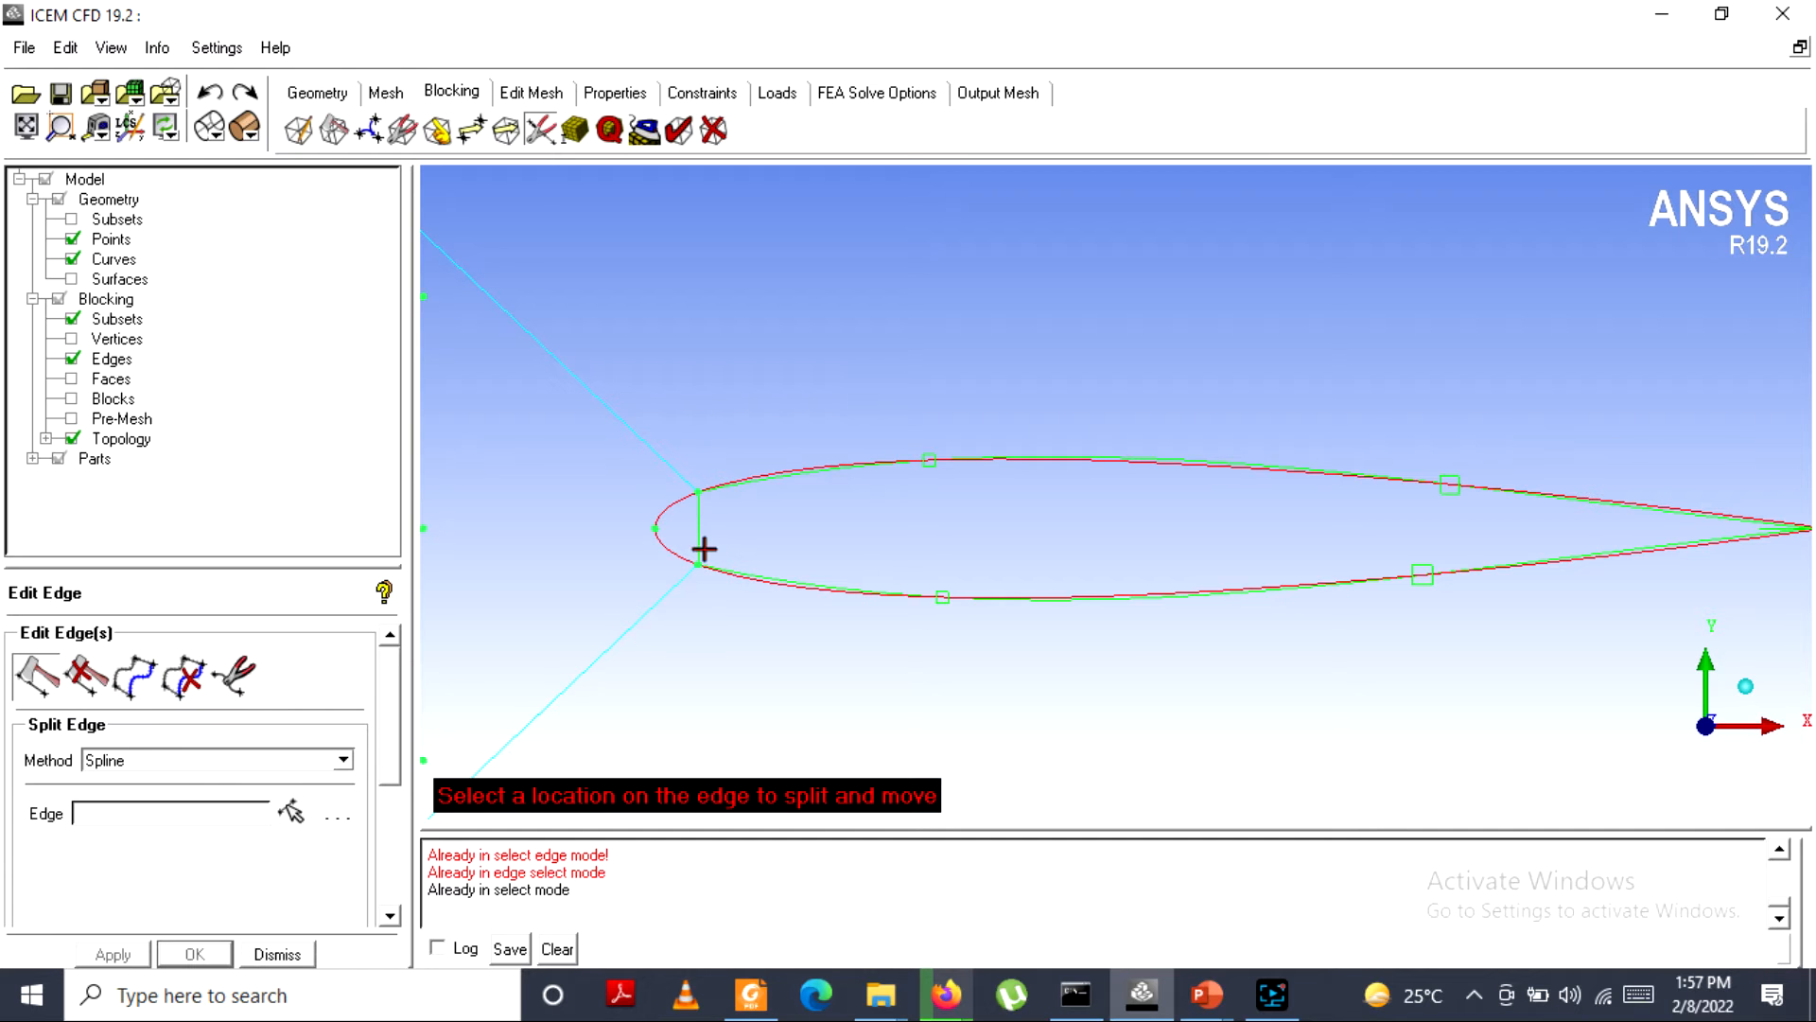
pyautogui.scroll(1, 690, 592)
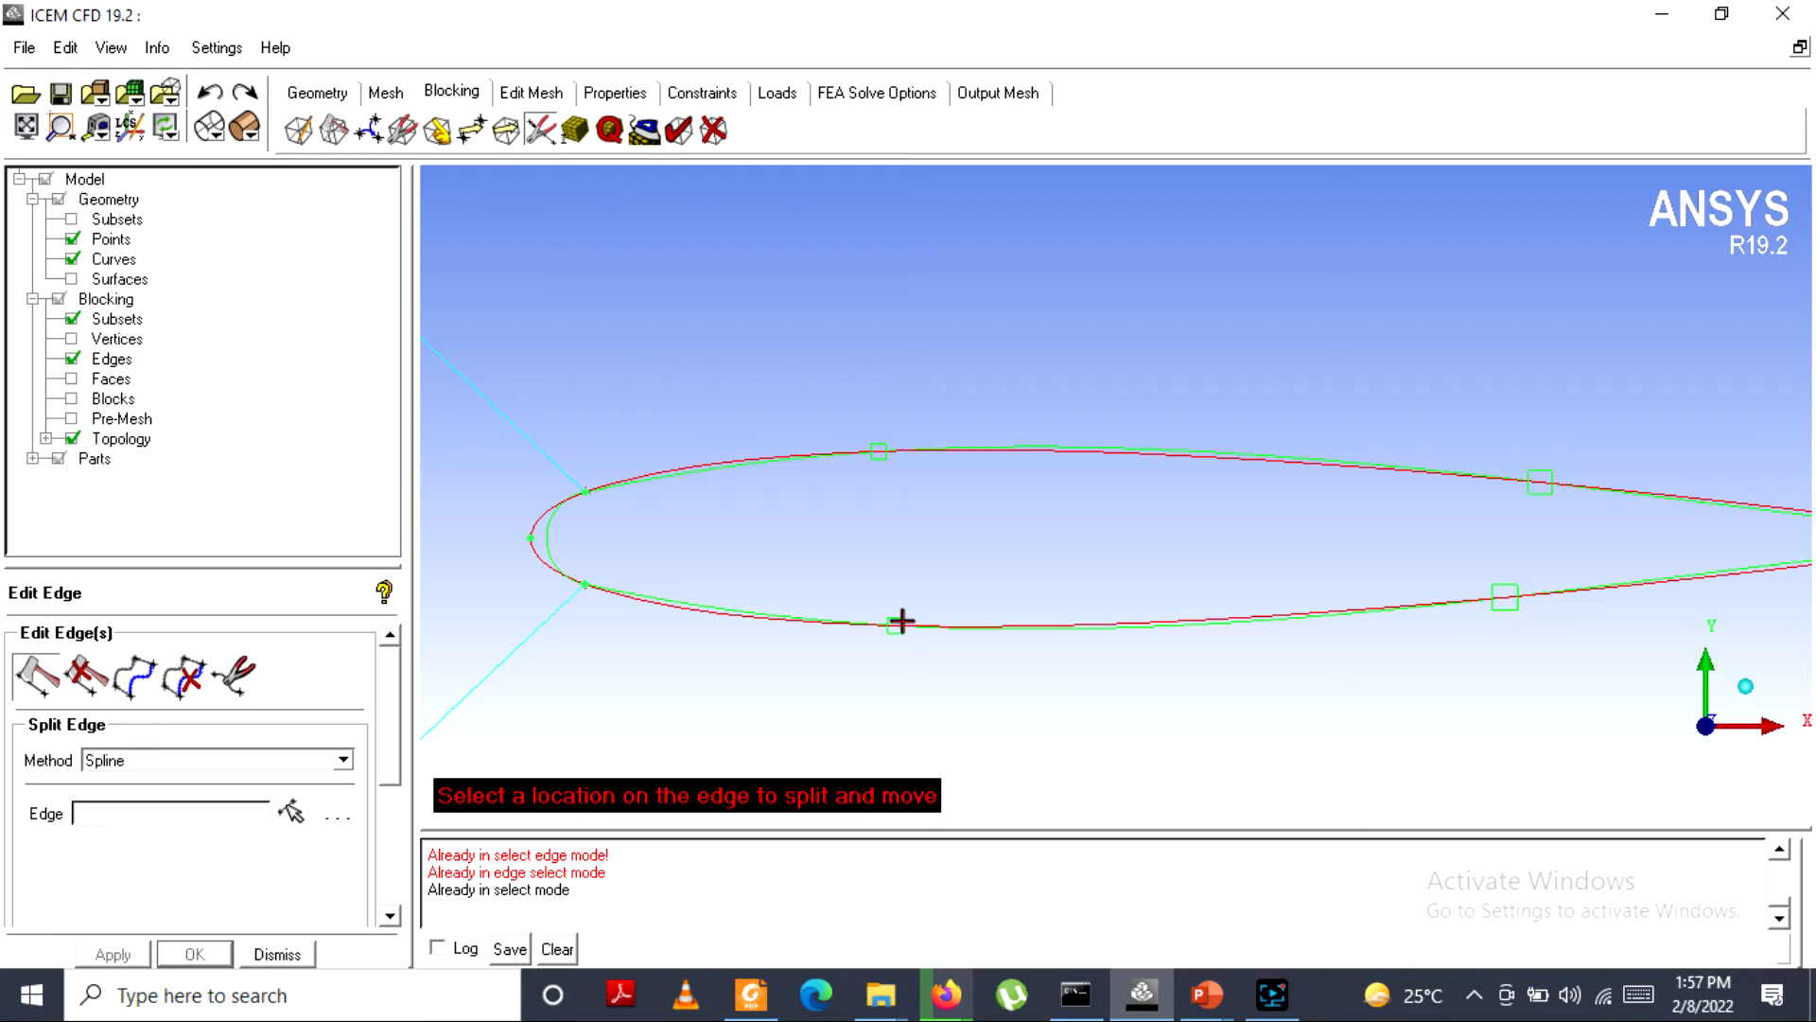
# Link the block edge above the airfoil to the airfoil's upper edge with the Interactive Link Edge method.
pyautogui.scroll(-2, 902, 621)
pyautogui.scroll(-5, 901, 620)
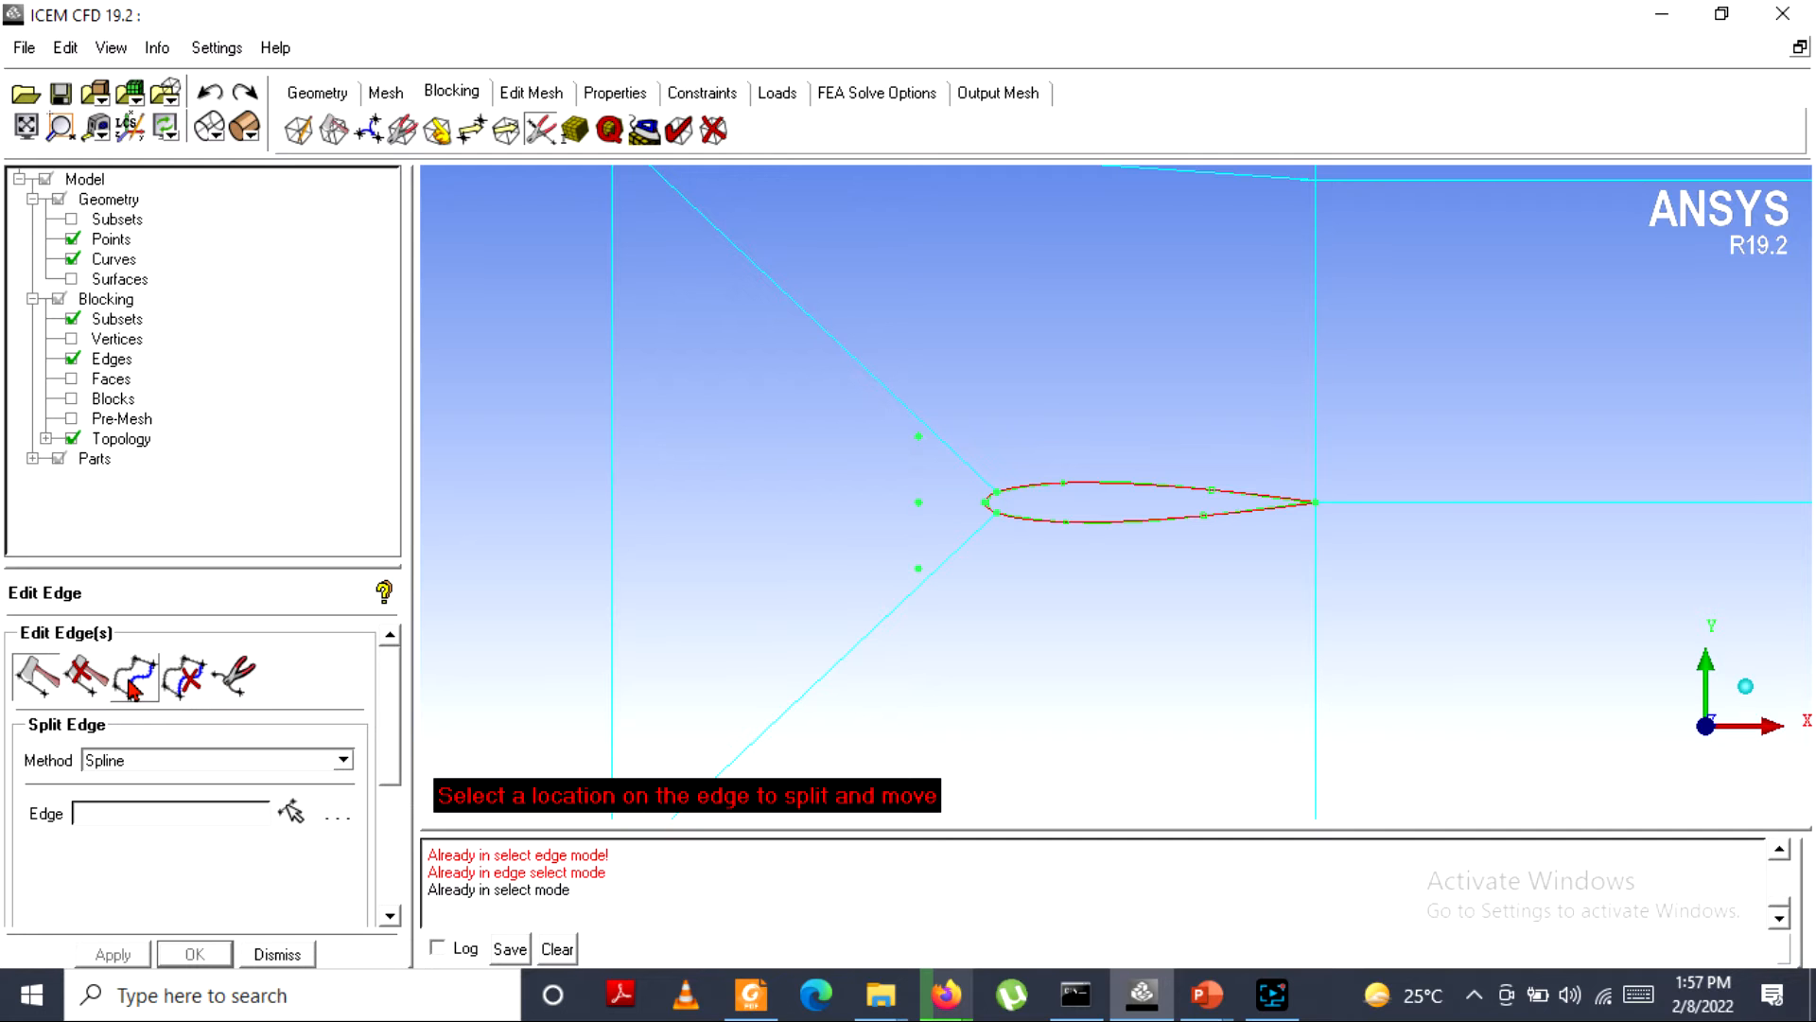
pyautogui.click(133, 677)
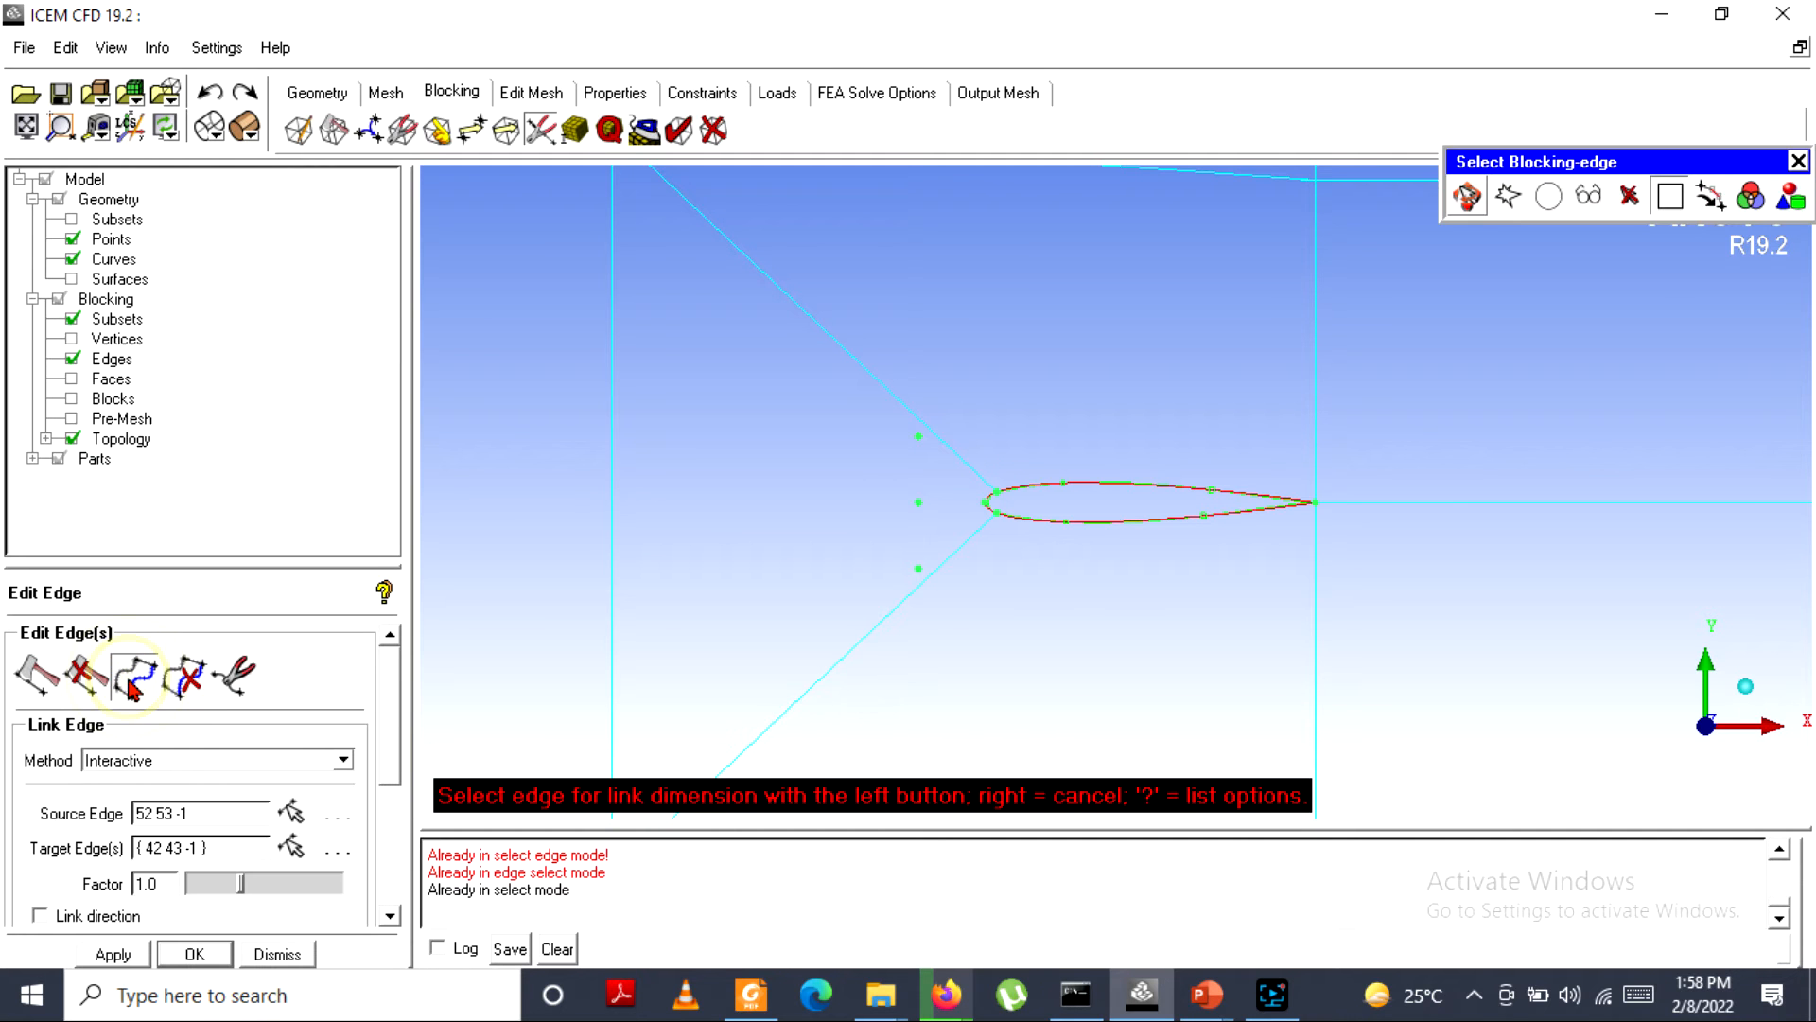
pyautogui.scroll(-1, 1069, 513)
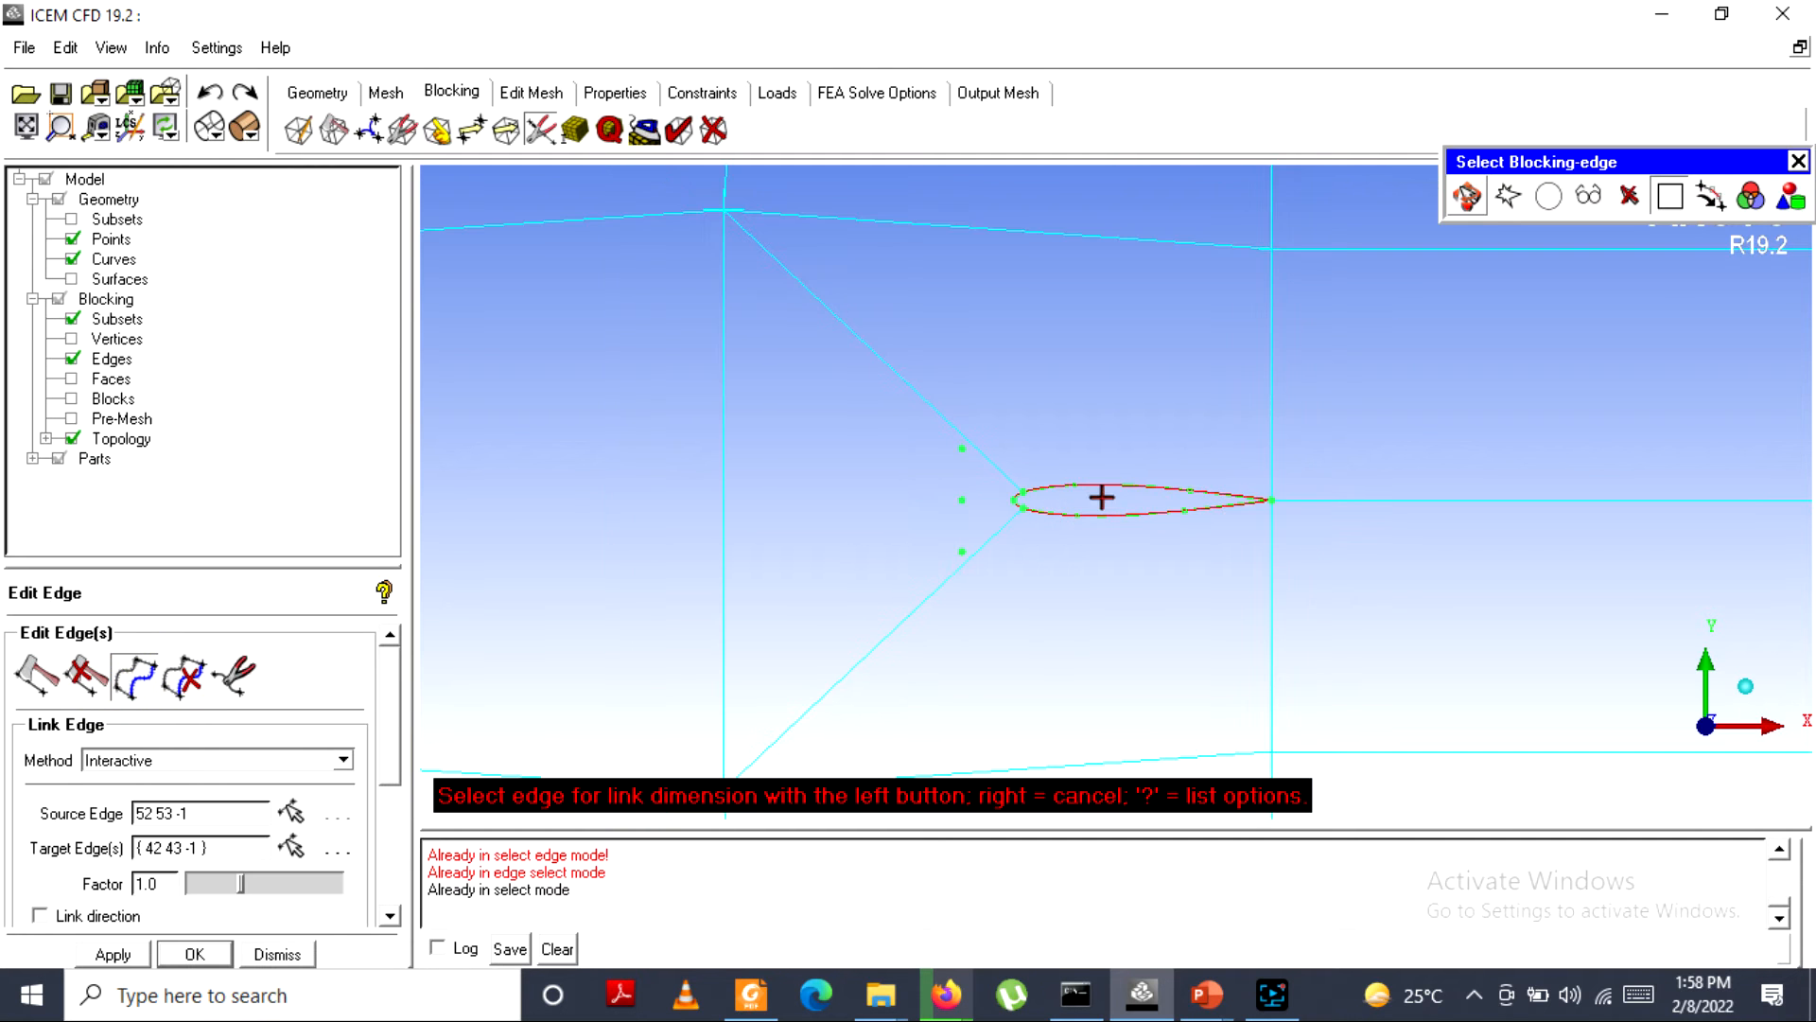
pyautogui.click(1103, 484)
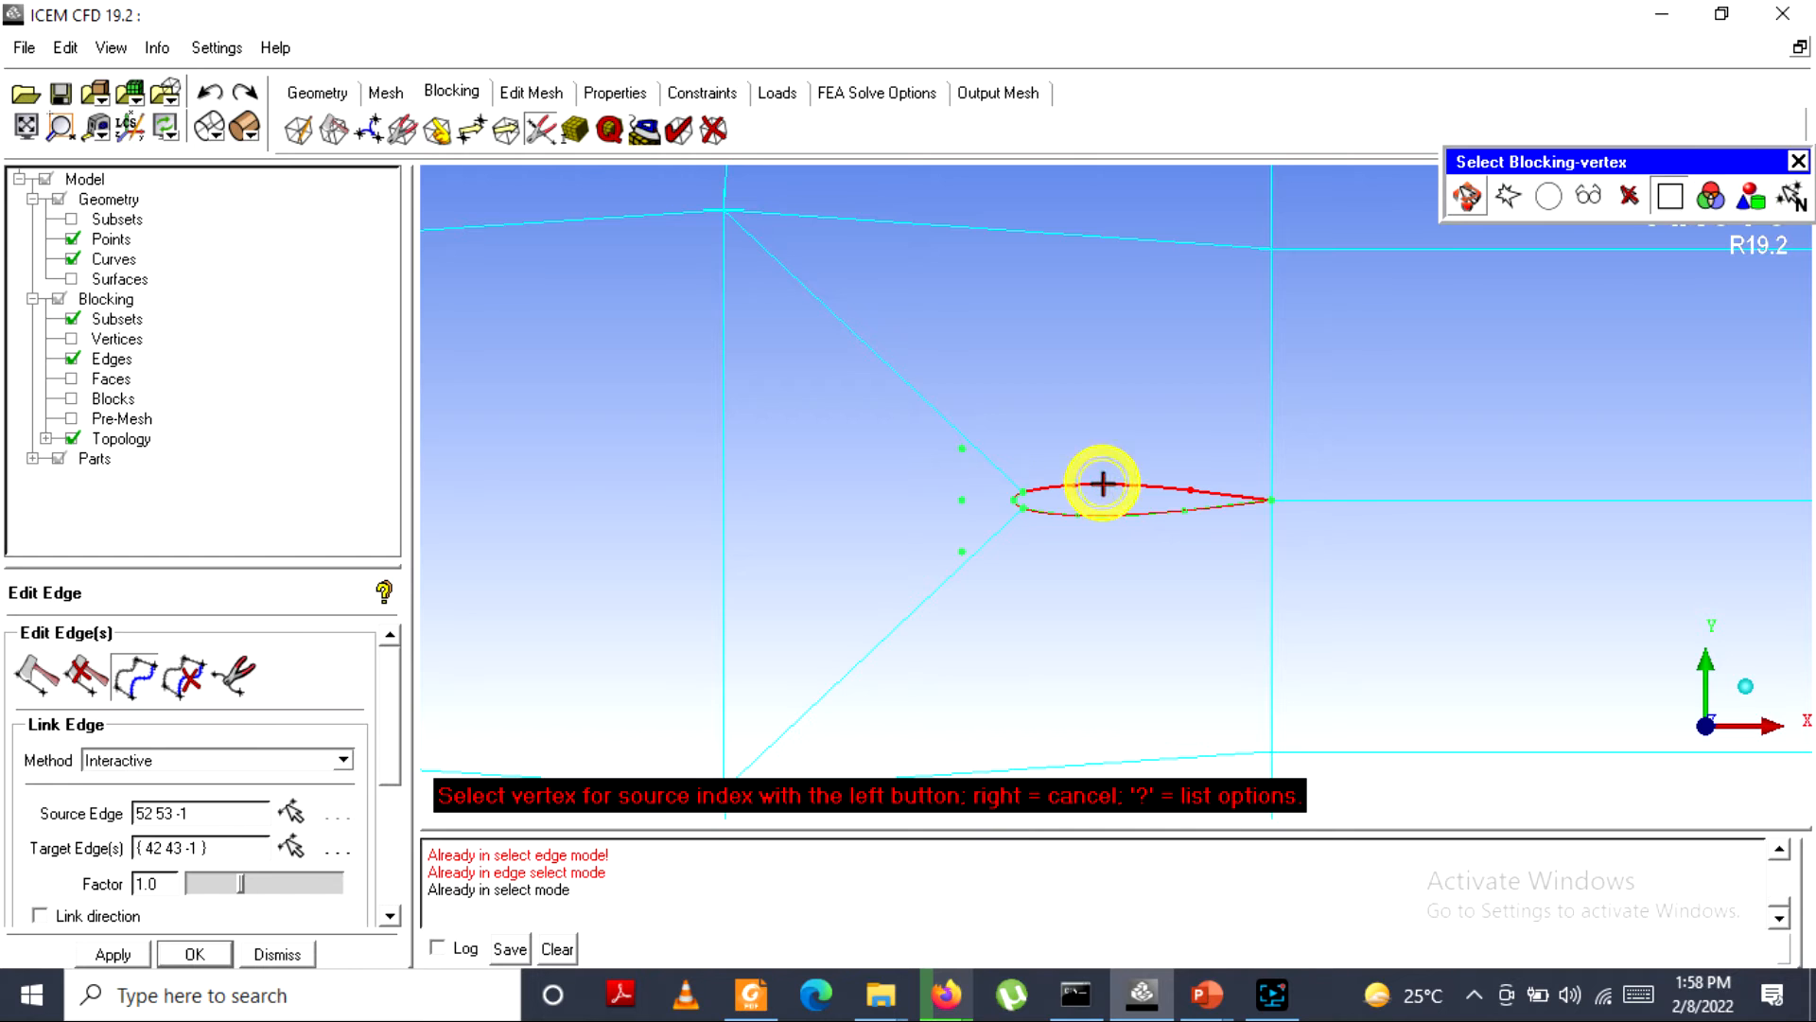
pyautogui.click(1116, 251)
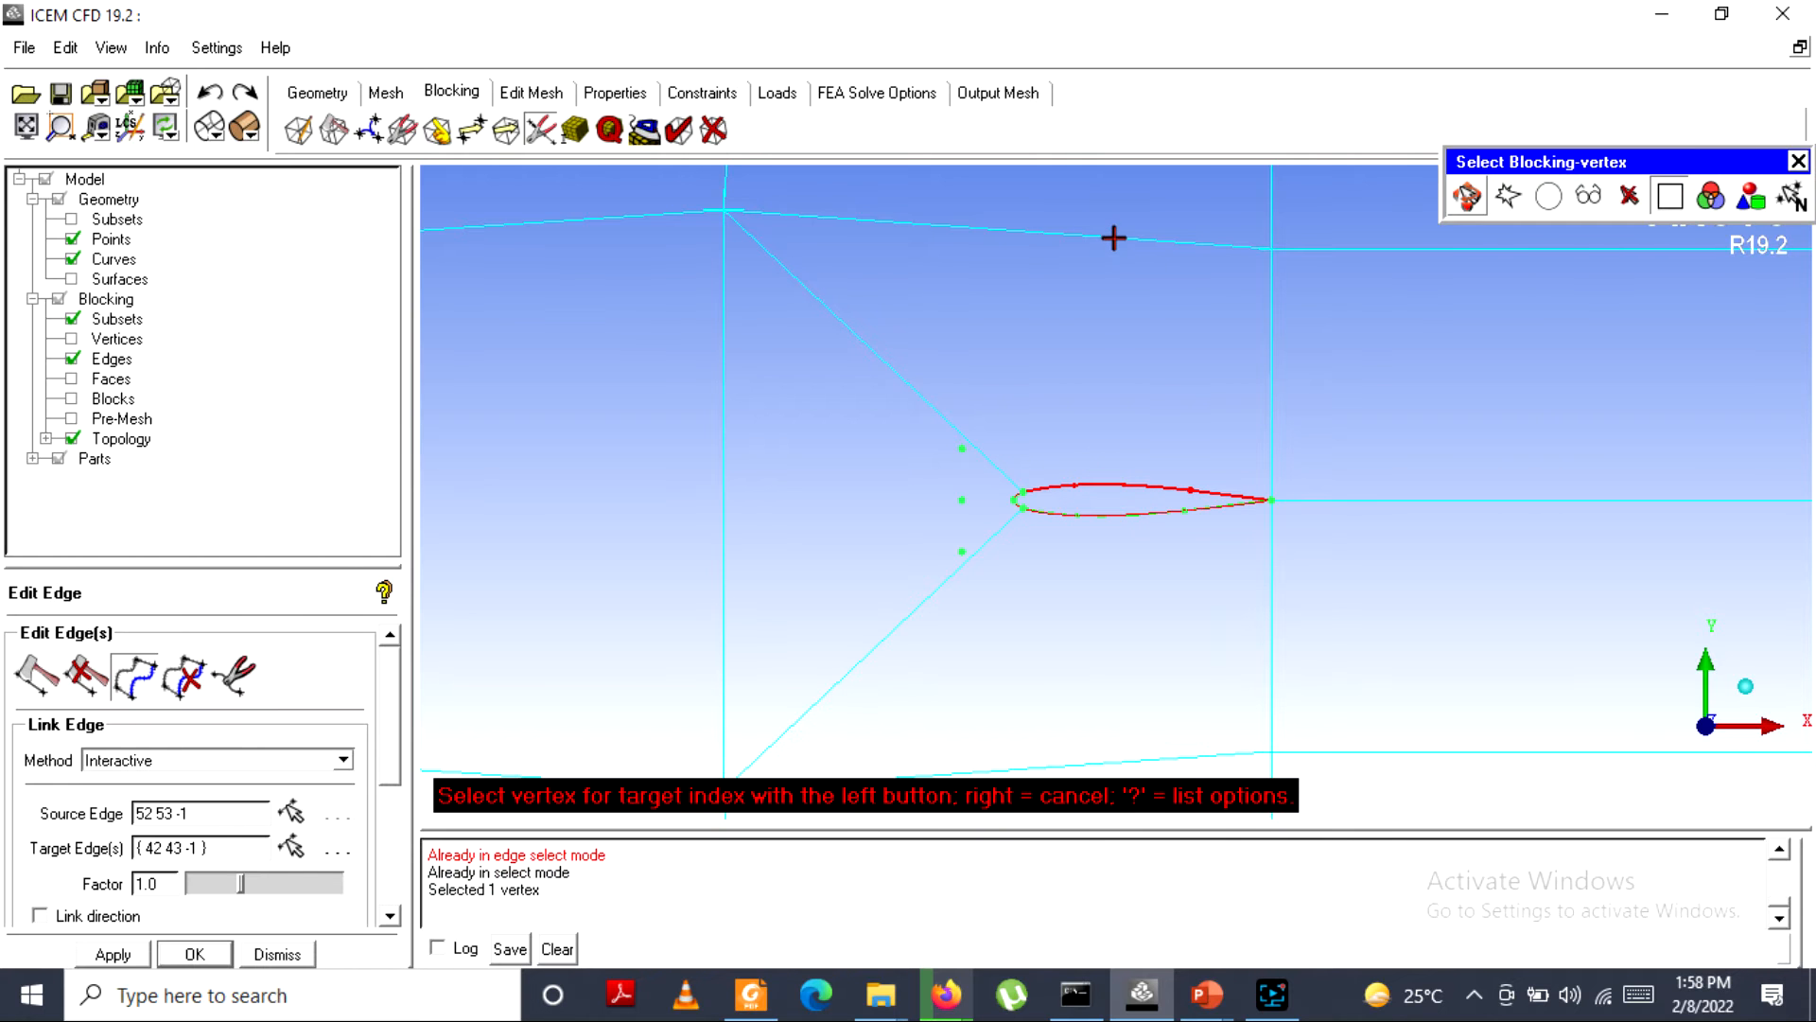
pyautogui.click(1114, 238)
pyautogui.click(291, 811)
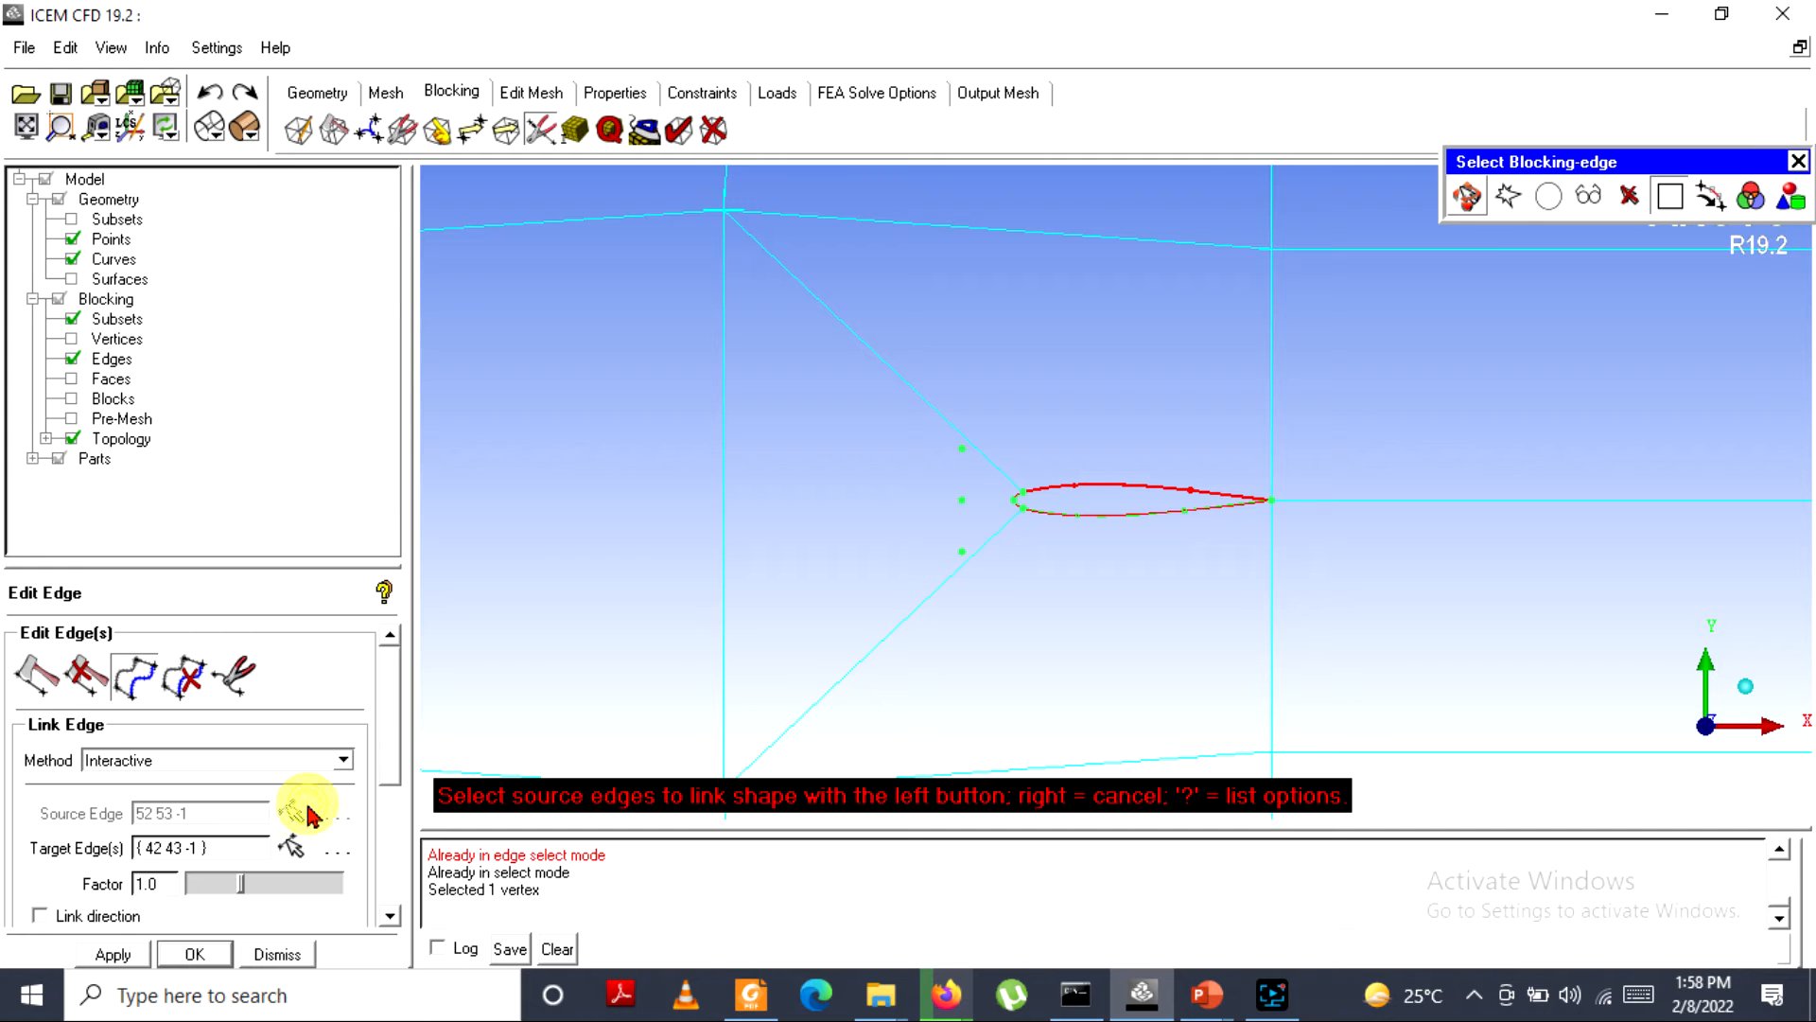
pyautogui.click(1093, 489)
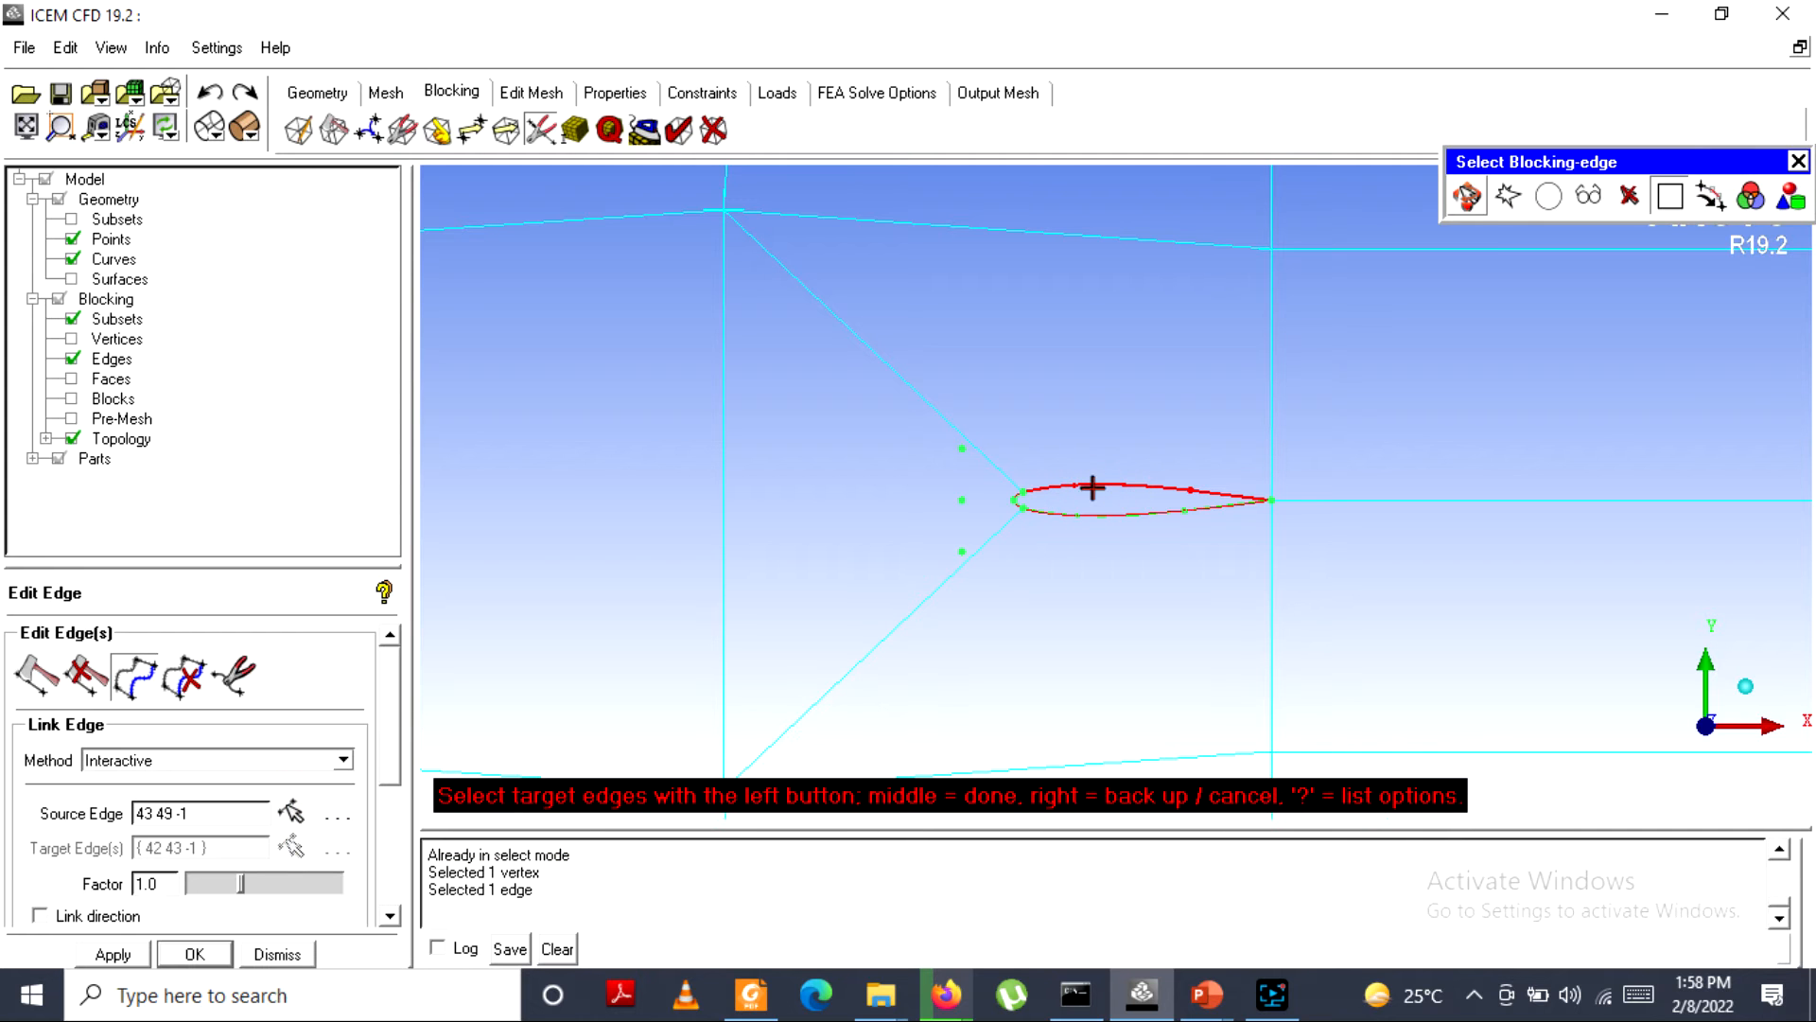
pyautogui.click(1068, 249)
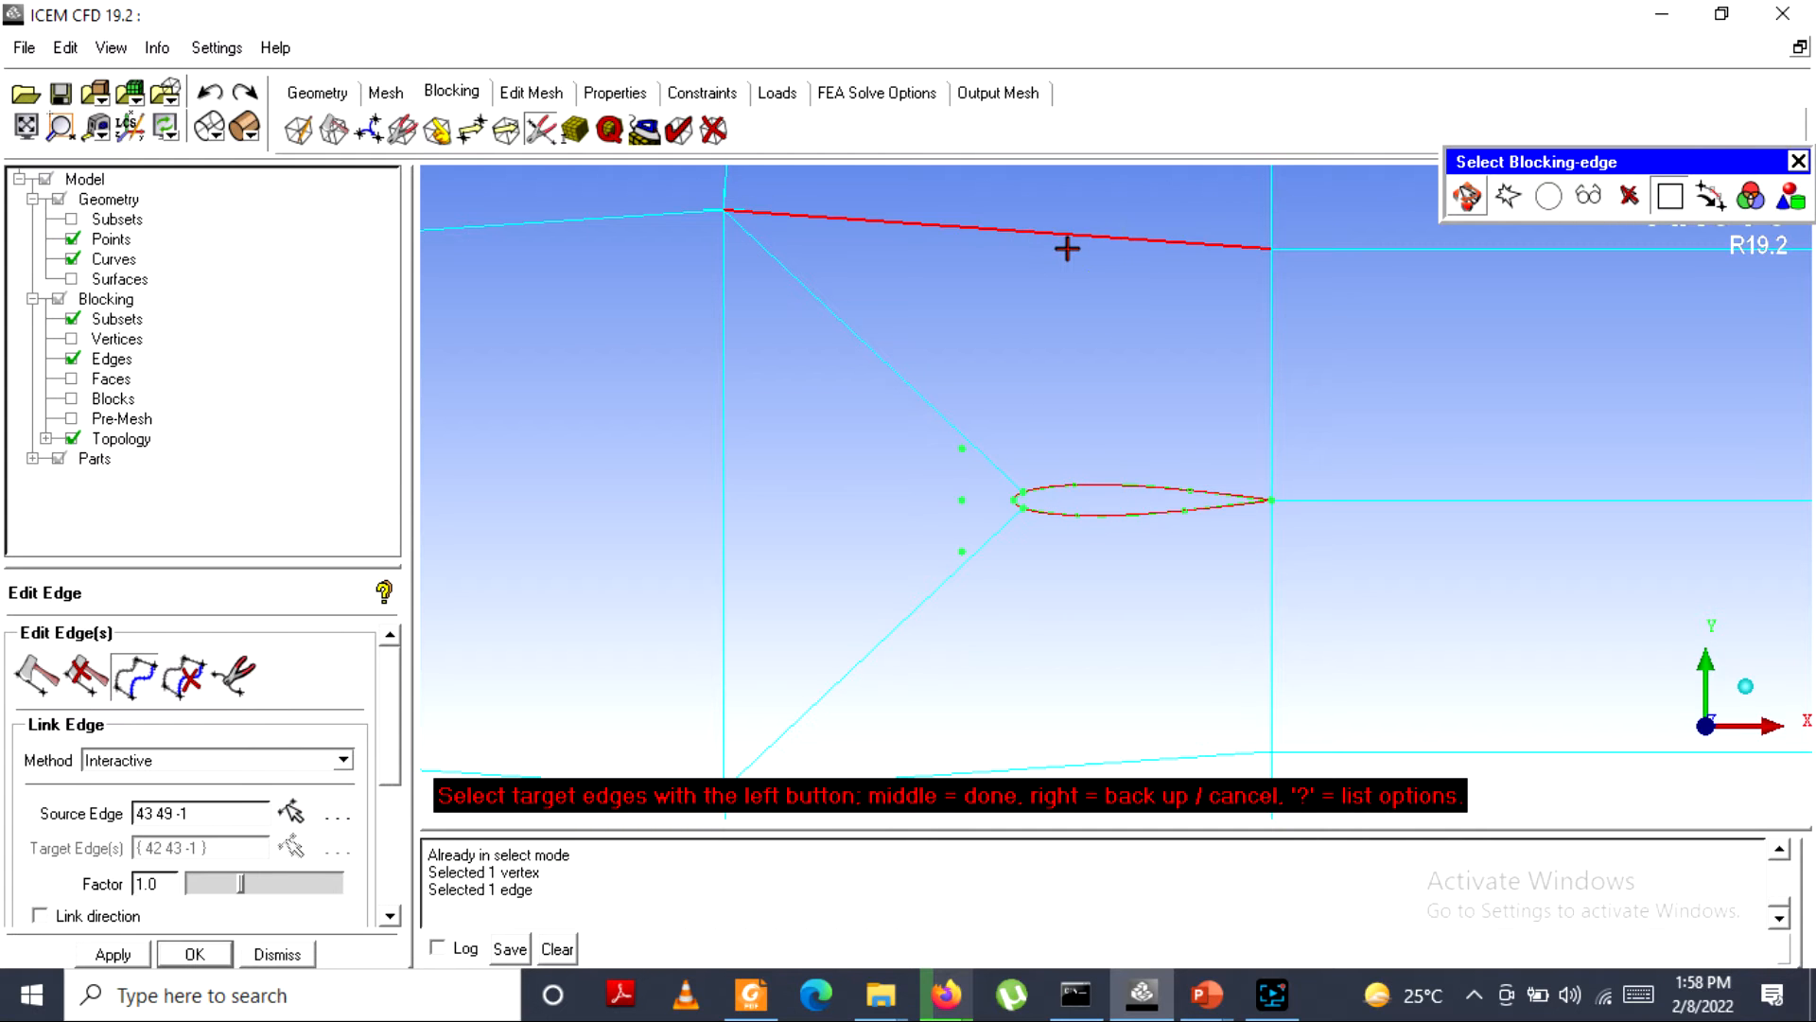
pyautogui.middleClick(1070, 254)
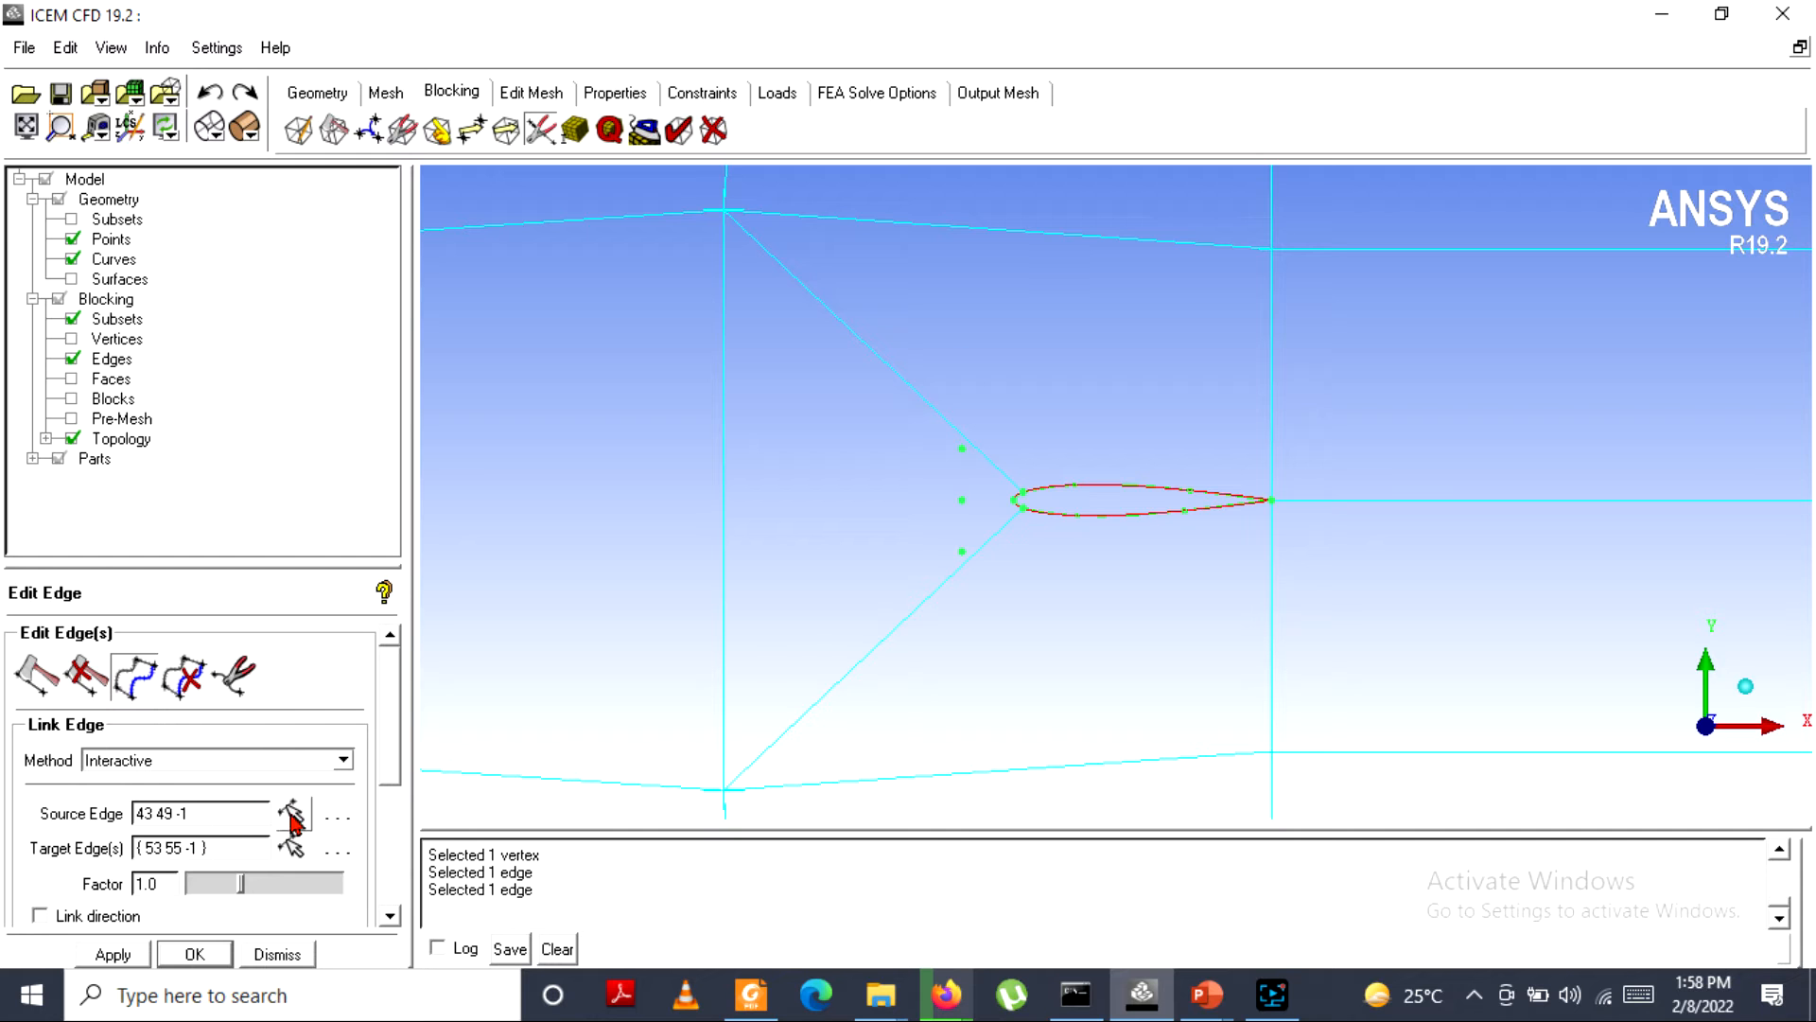
# Increase the link factor of the block edge above the airfoil to 1.6.
pyautogui.click(256, 884)
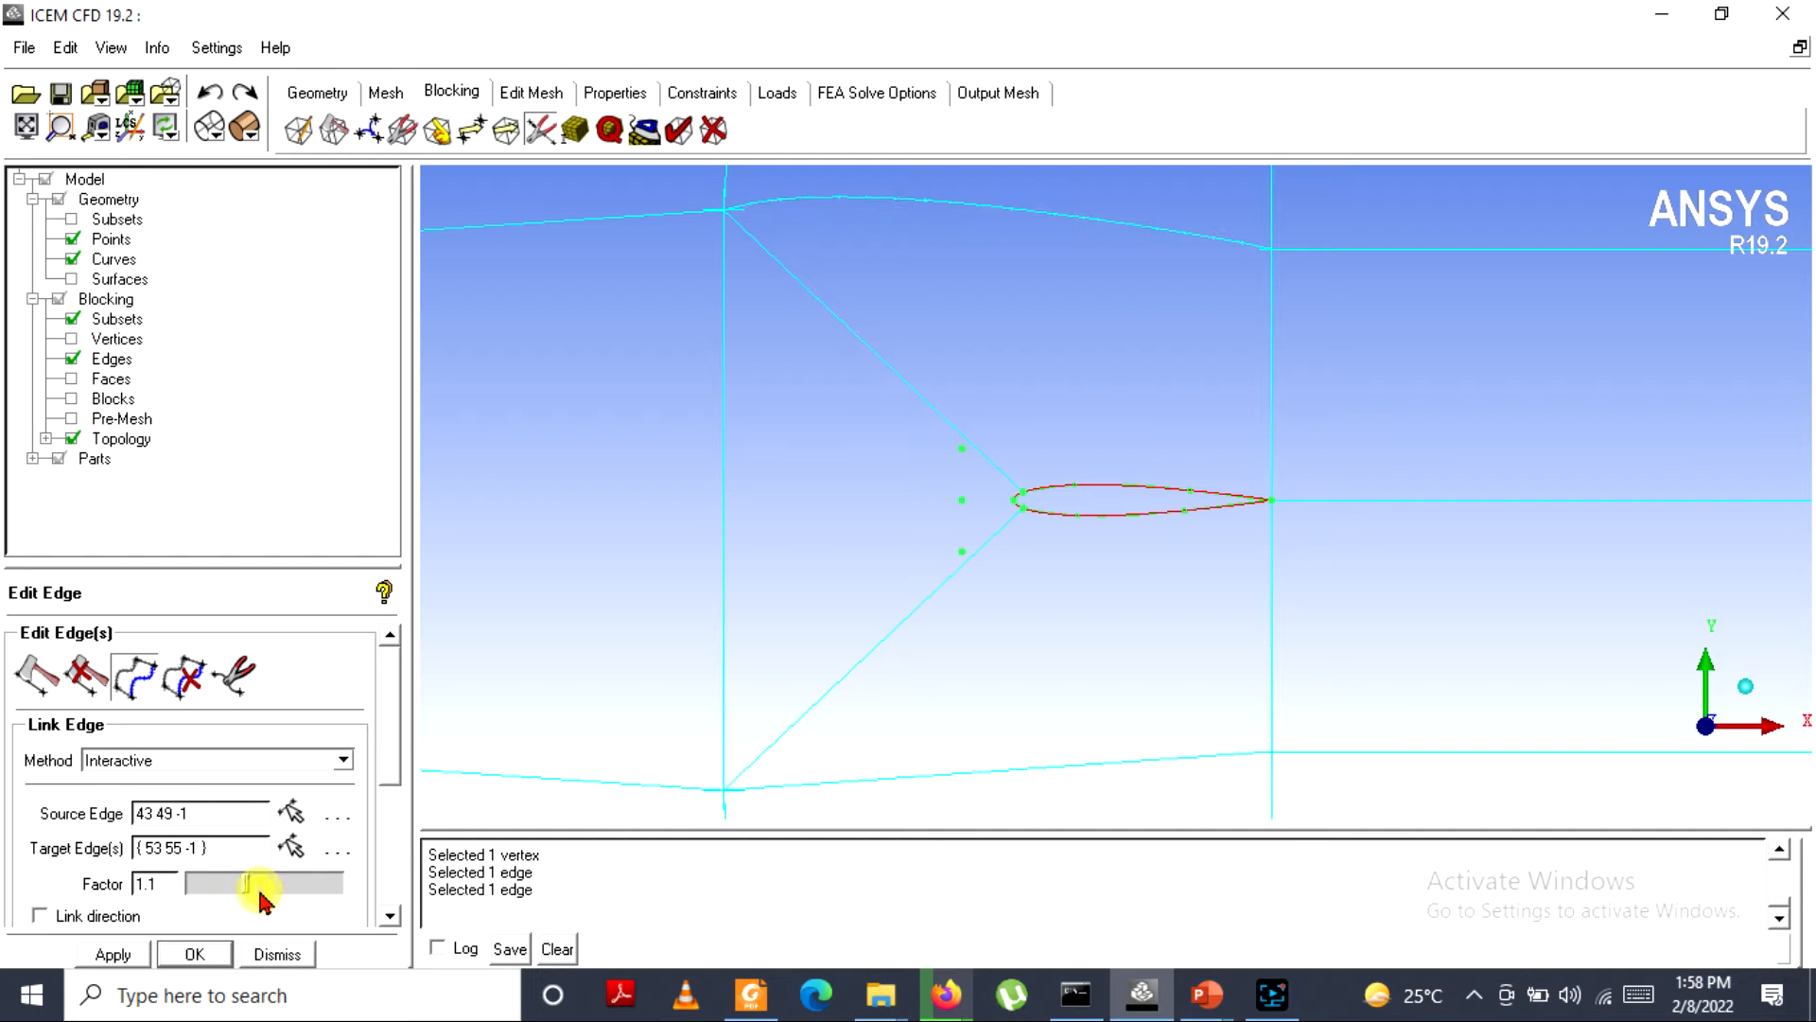
pyautogui.click(277, 884)
pyautogui.click(281, 886)
pyautogui.click(285, 887)
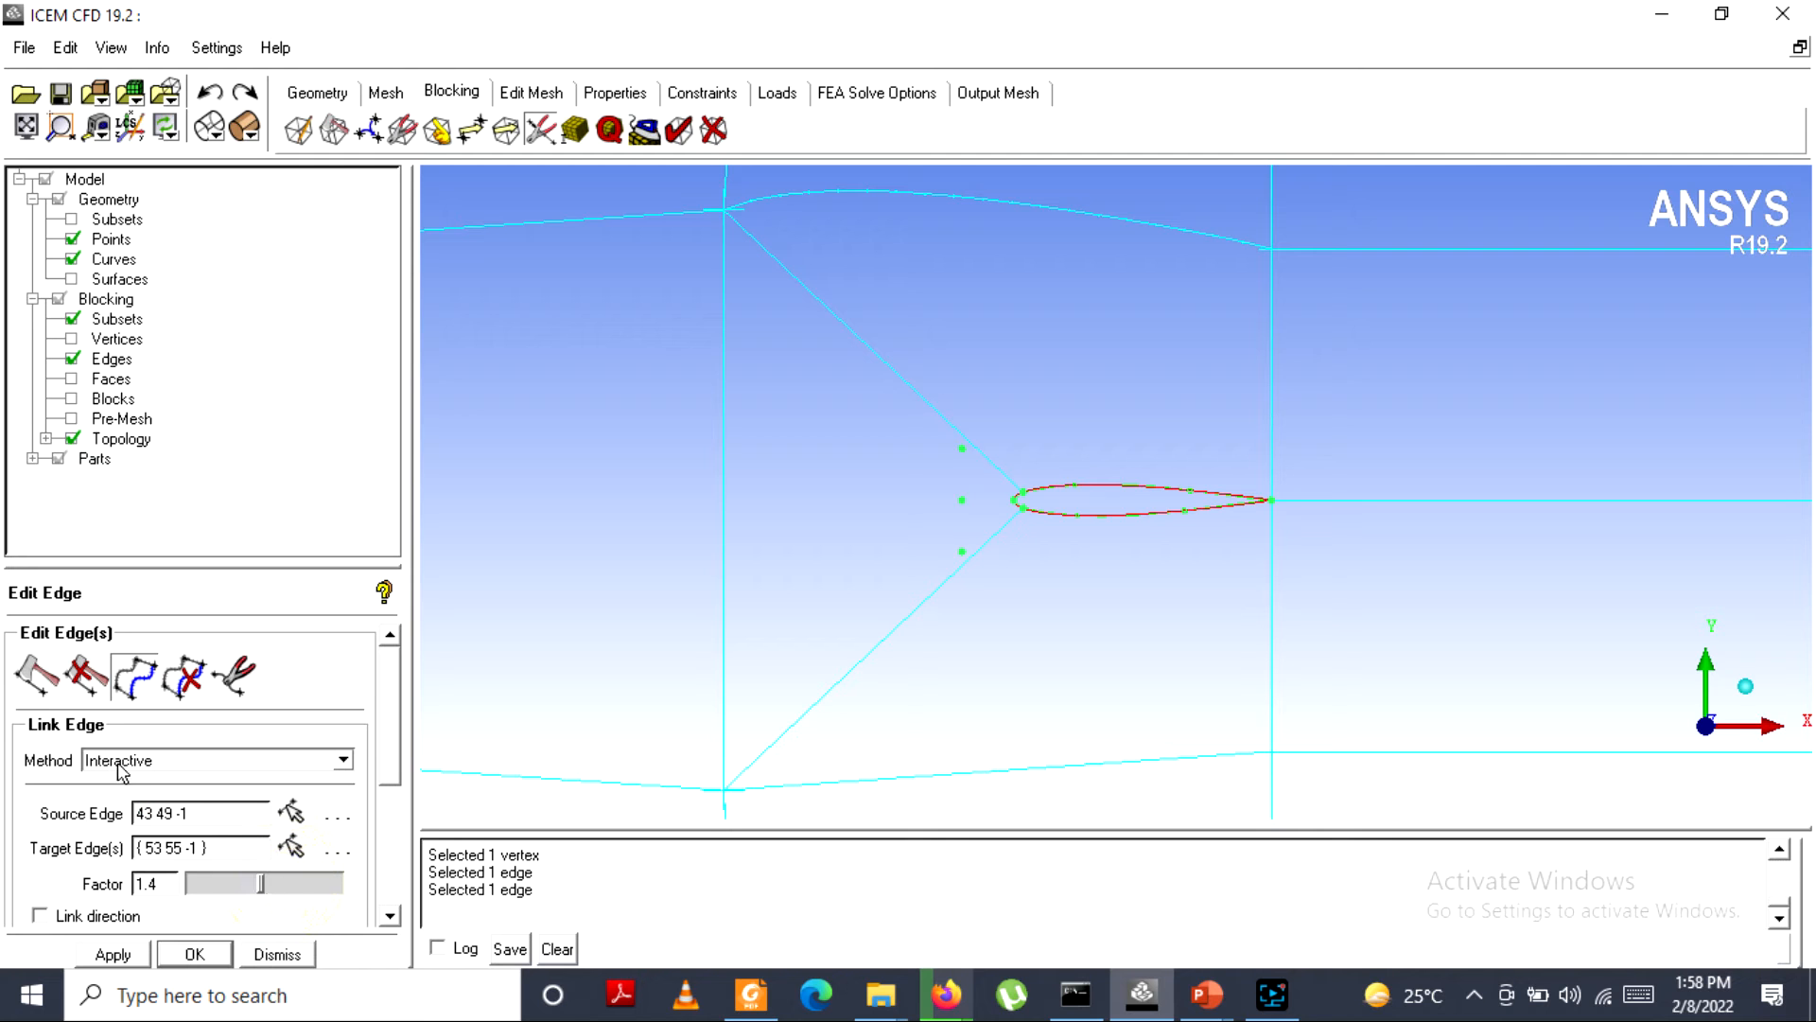
pyautogui.click(279, 886)
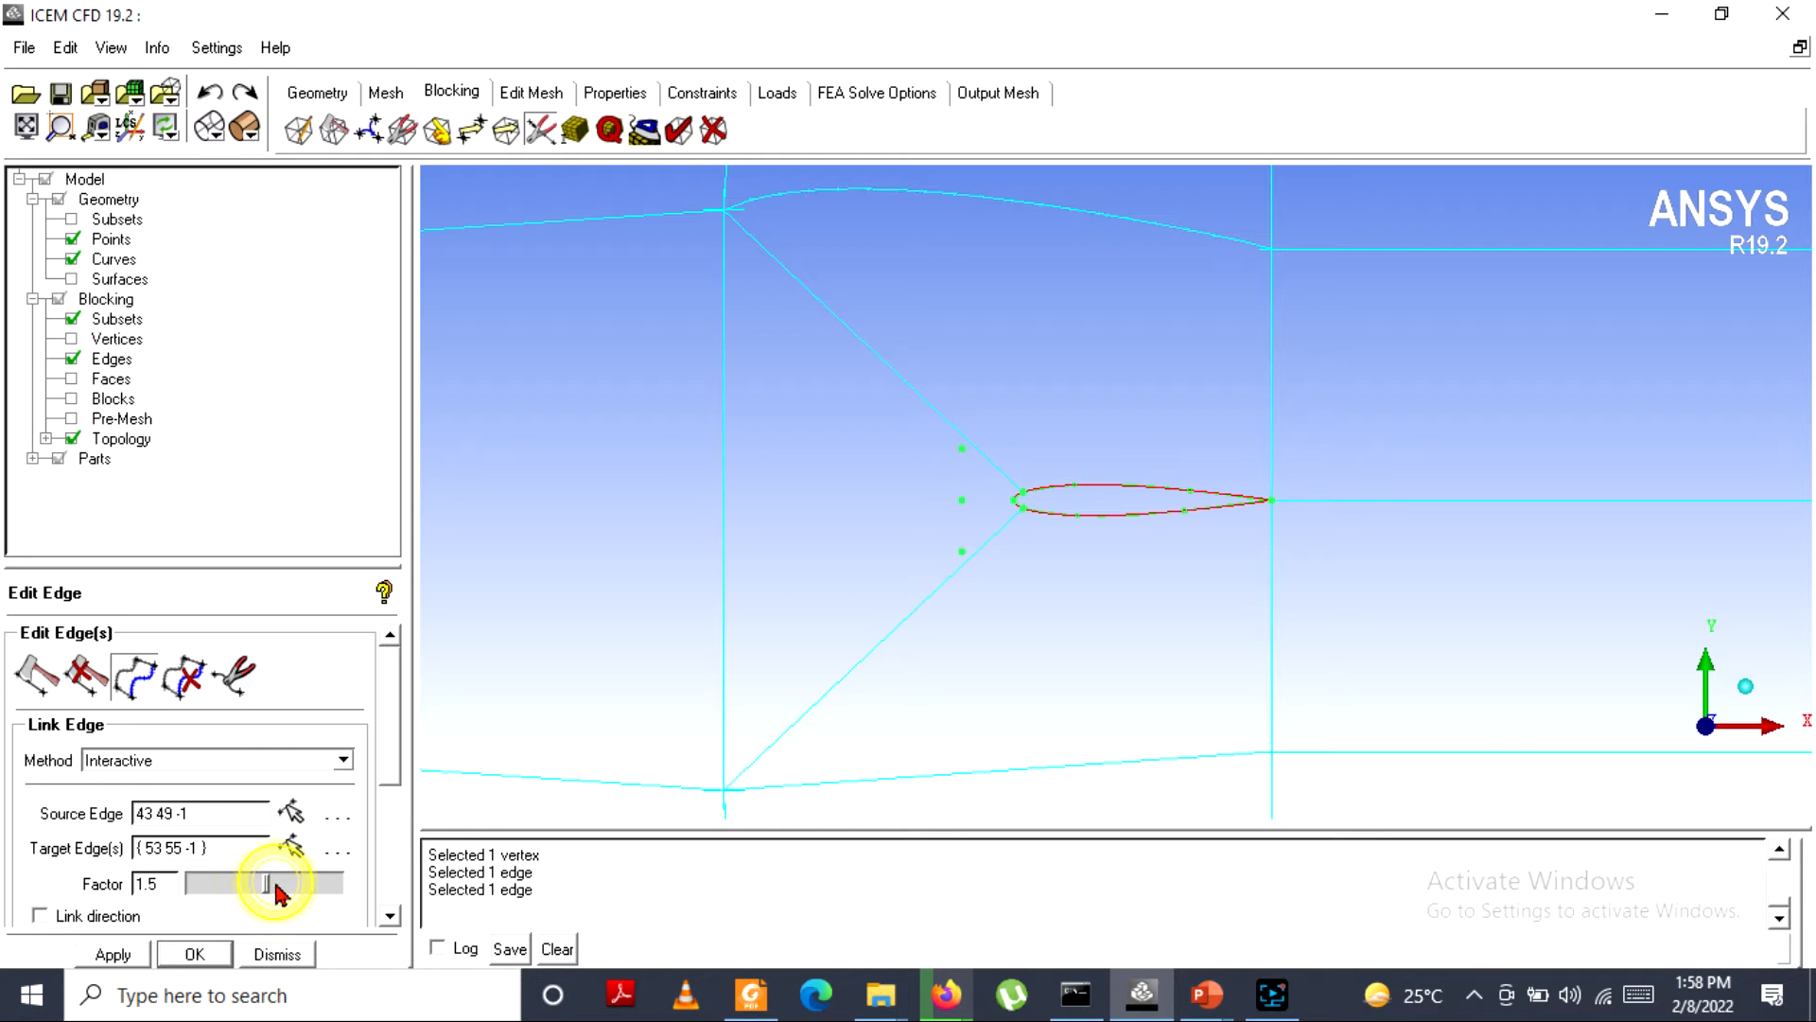
pyautogui.click(280, 886)
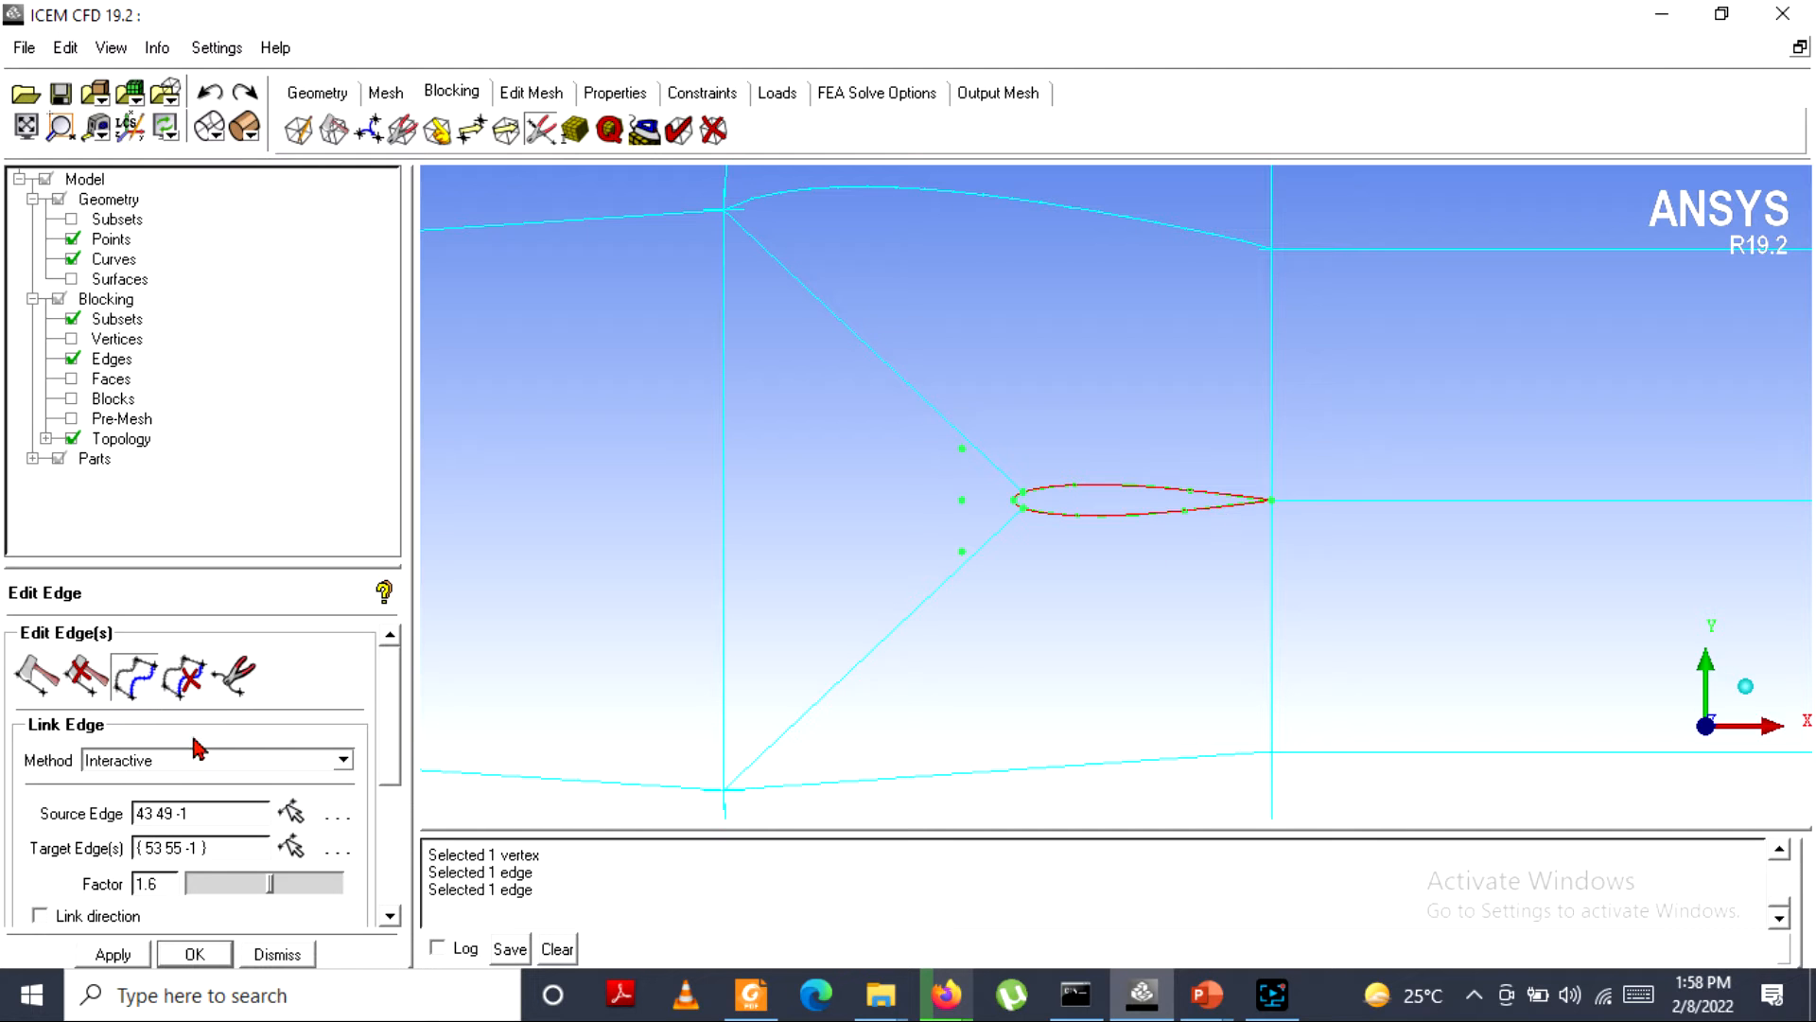
pyautogui.click(136, 675)
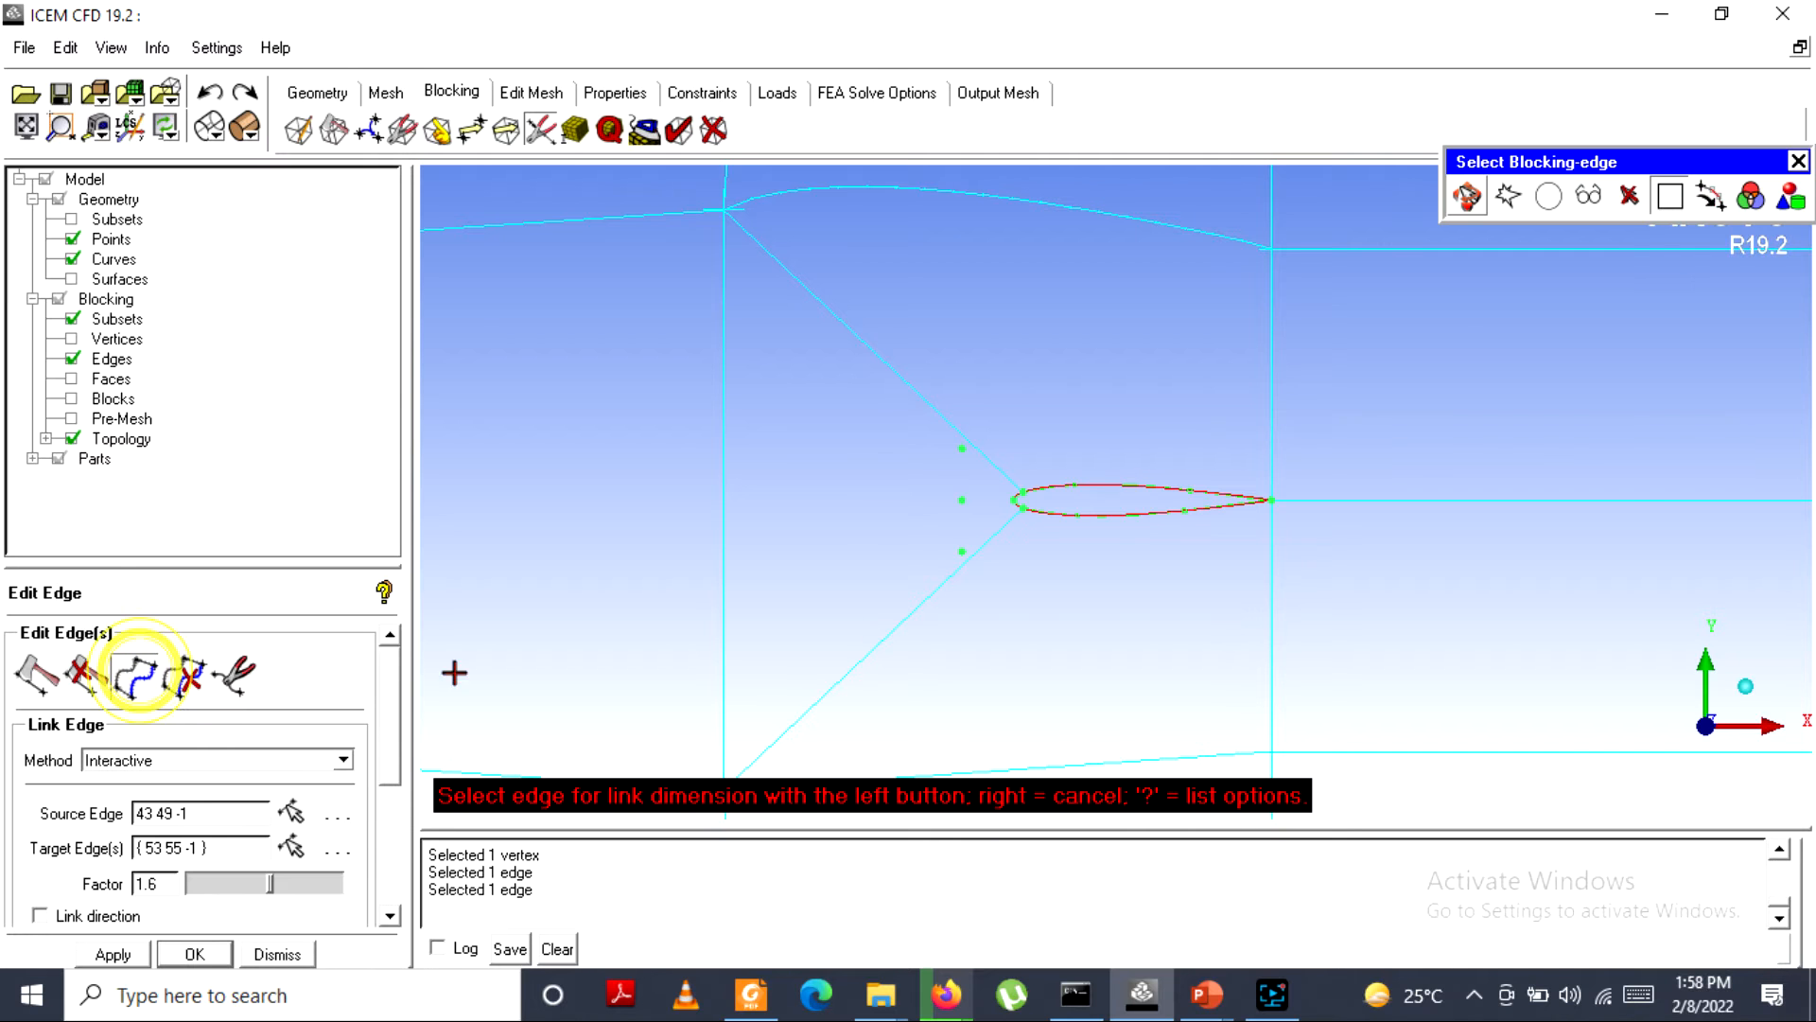
pyautogui.click(1136, 512)
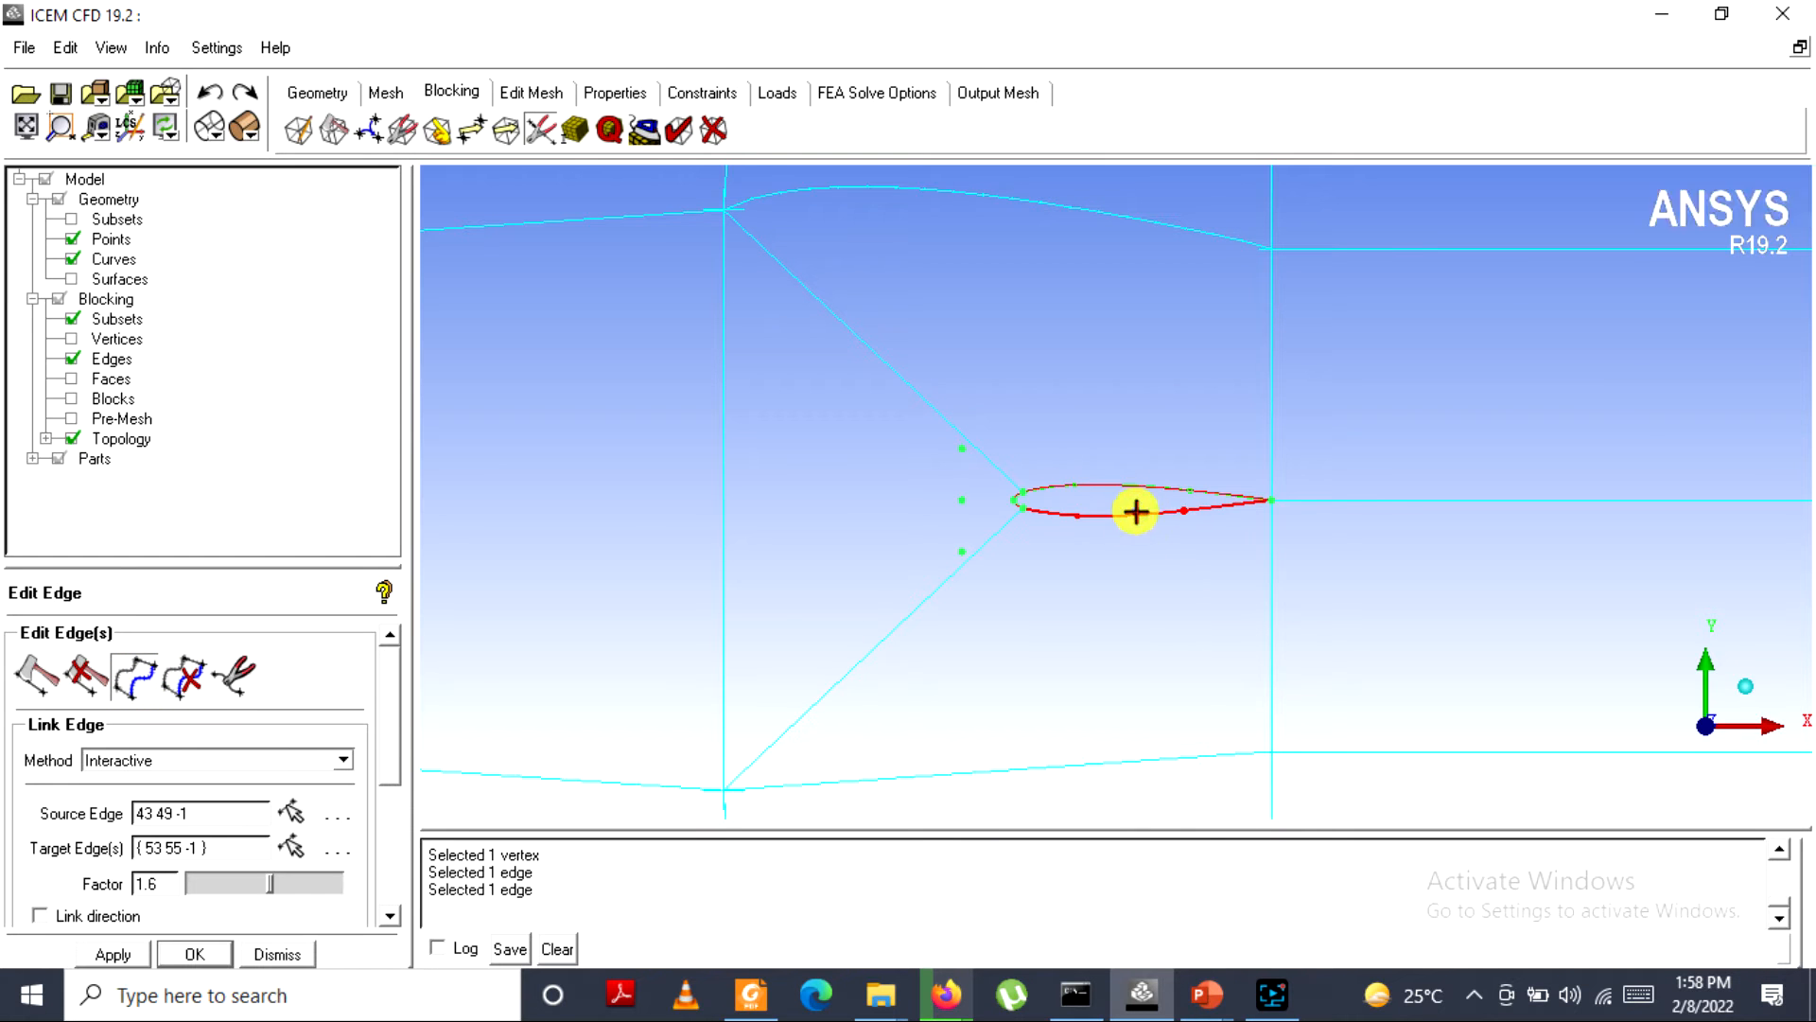
pyautogui.click(1119, 754)
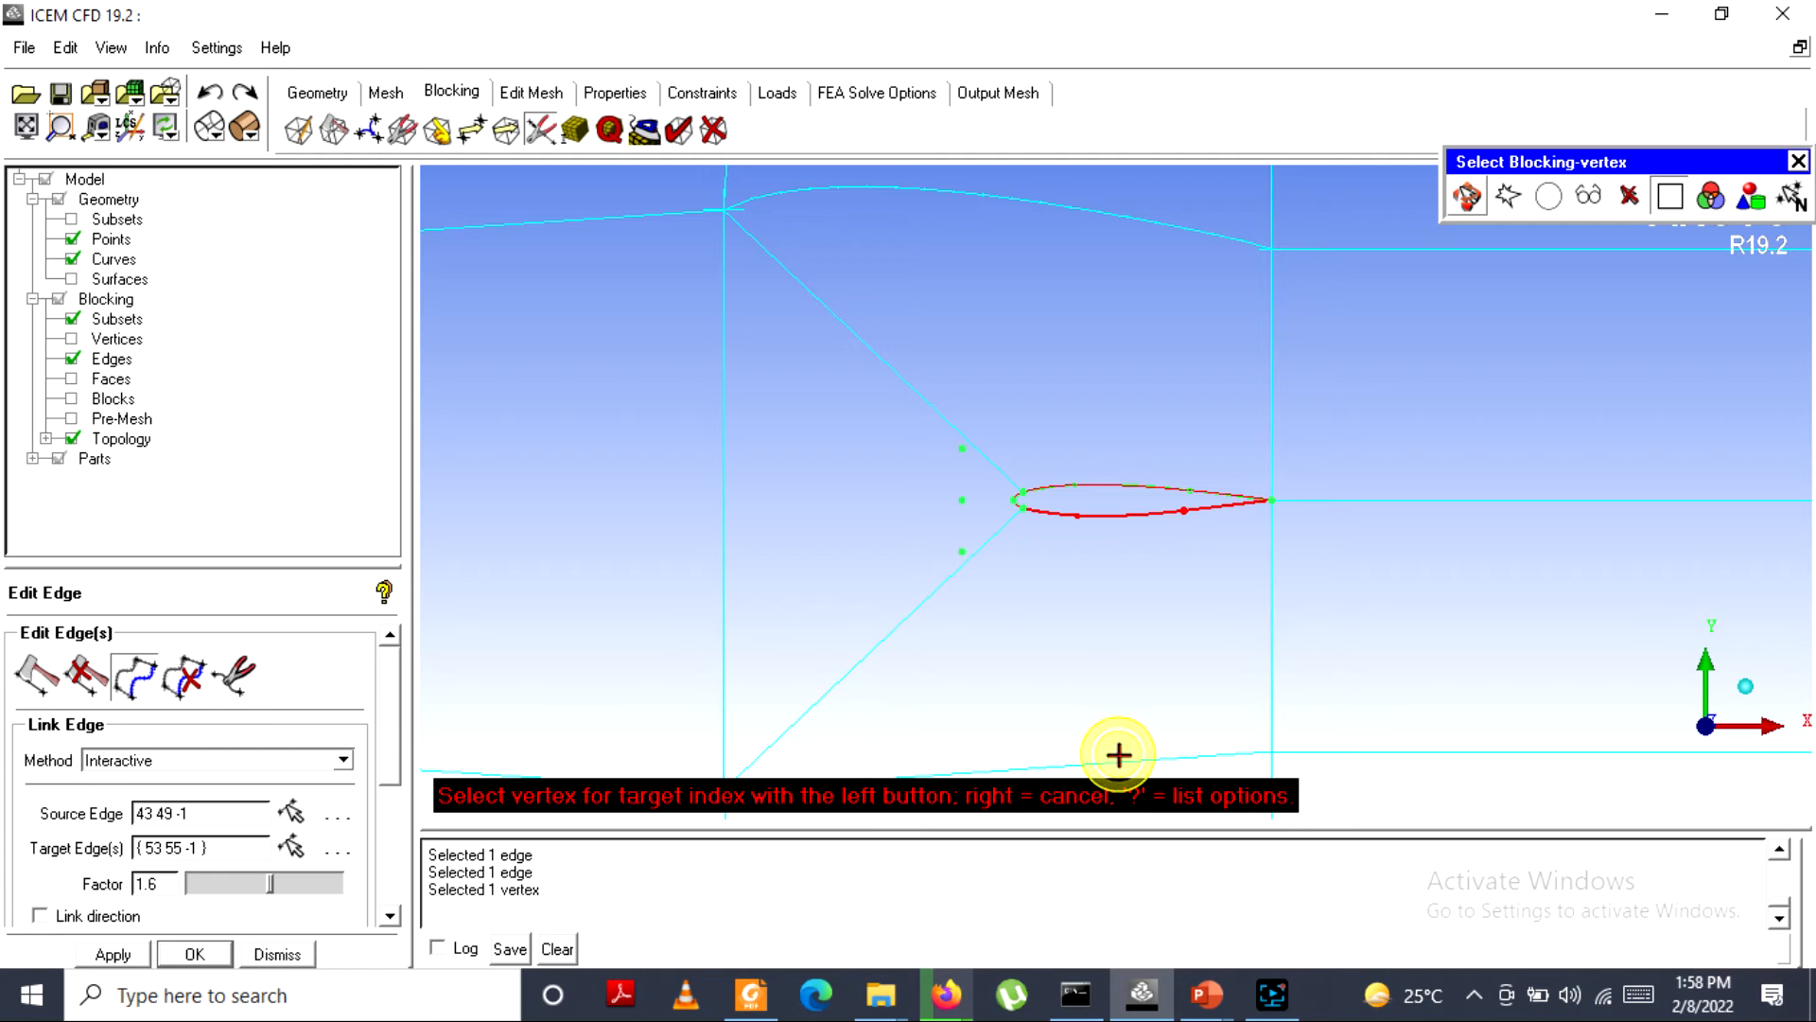
pyautogui.rightClick(1094, 668)
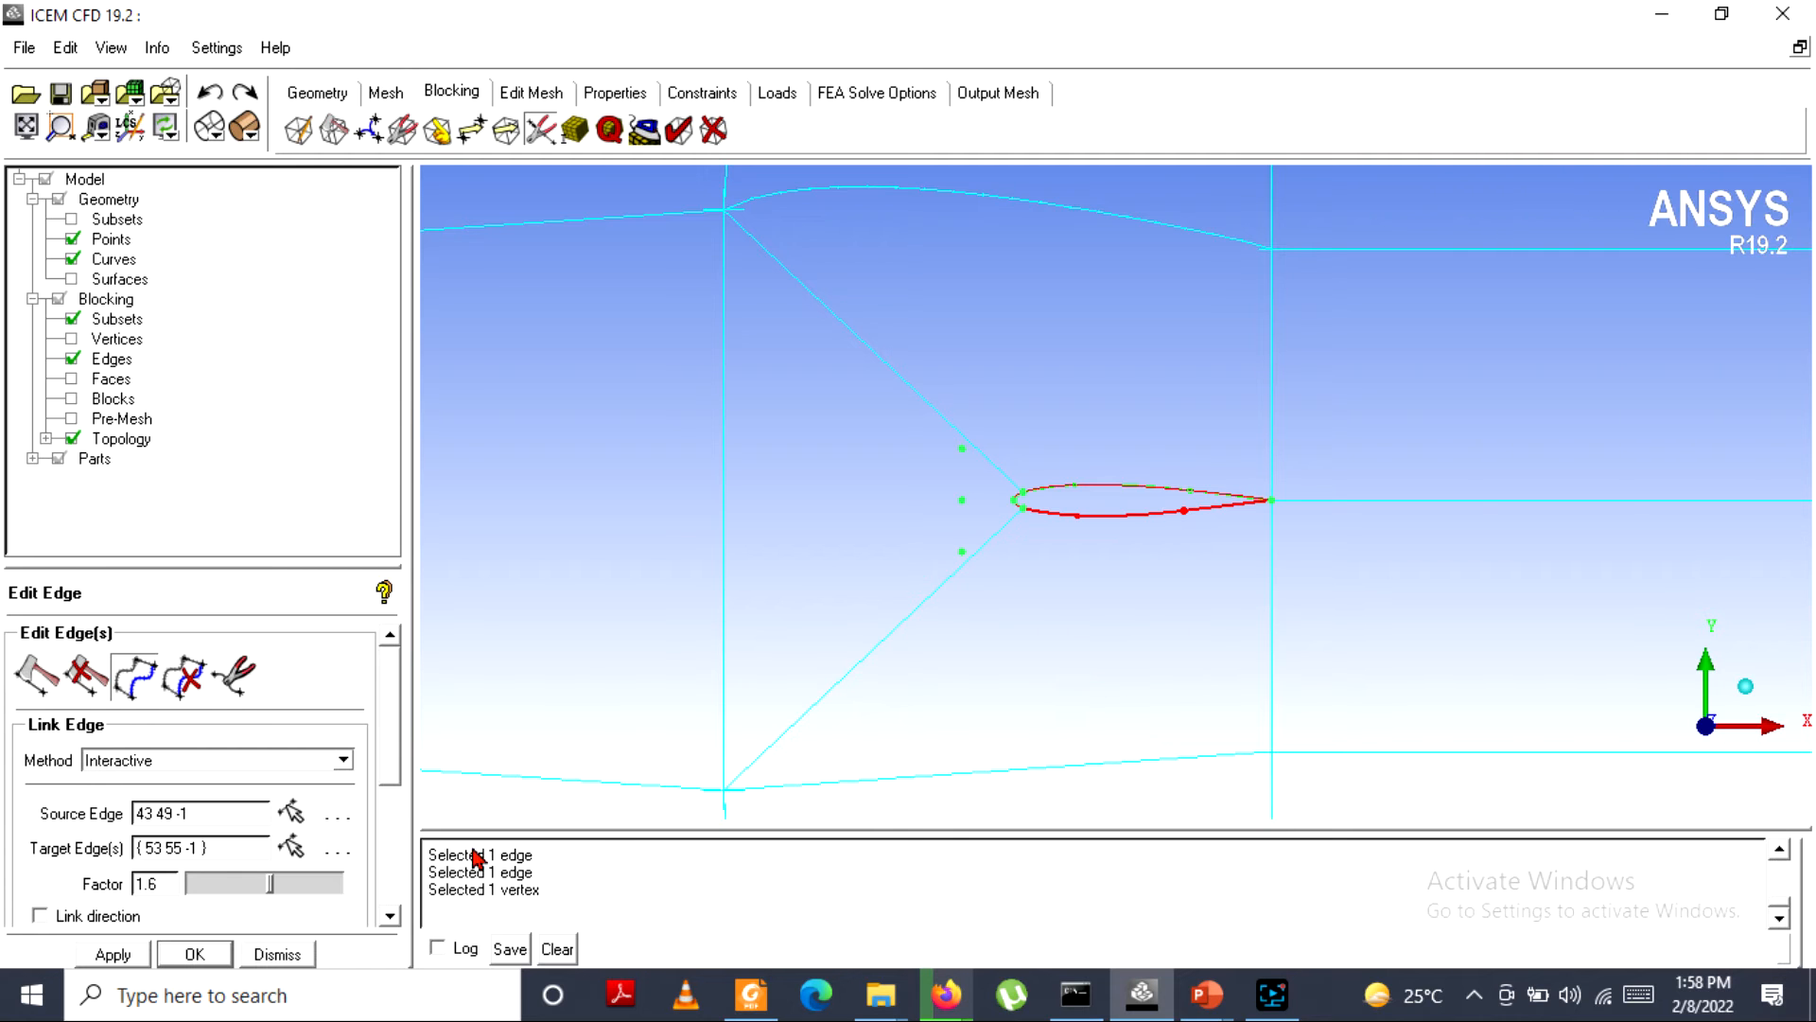
# Raise the link factor of the upper block edge to 1.7.
pyautogui.moveTo(273, 883)
pyautogui.mouseDown()
pyautogui.moveTo(243, 880)
pyautogui.moveTo(271, 884)
pyautogui.mouseUp()
pyautogui.click(308, 889)
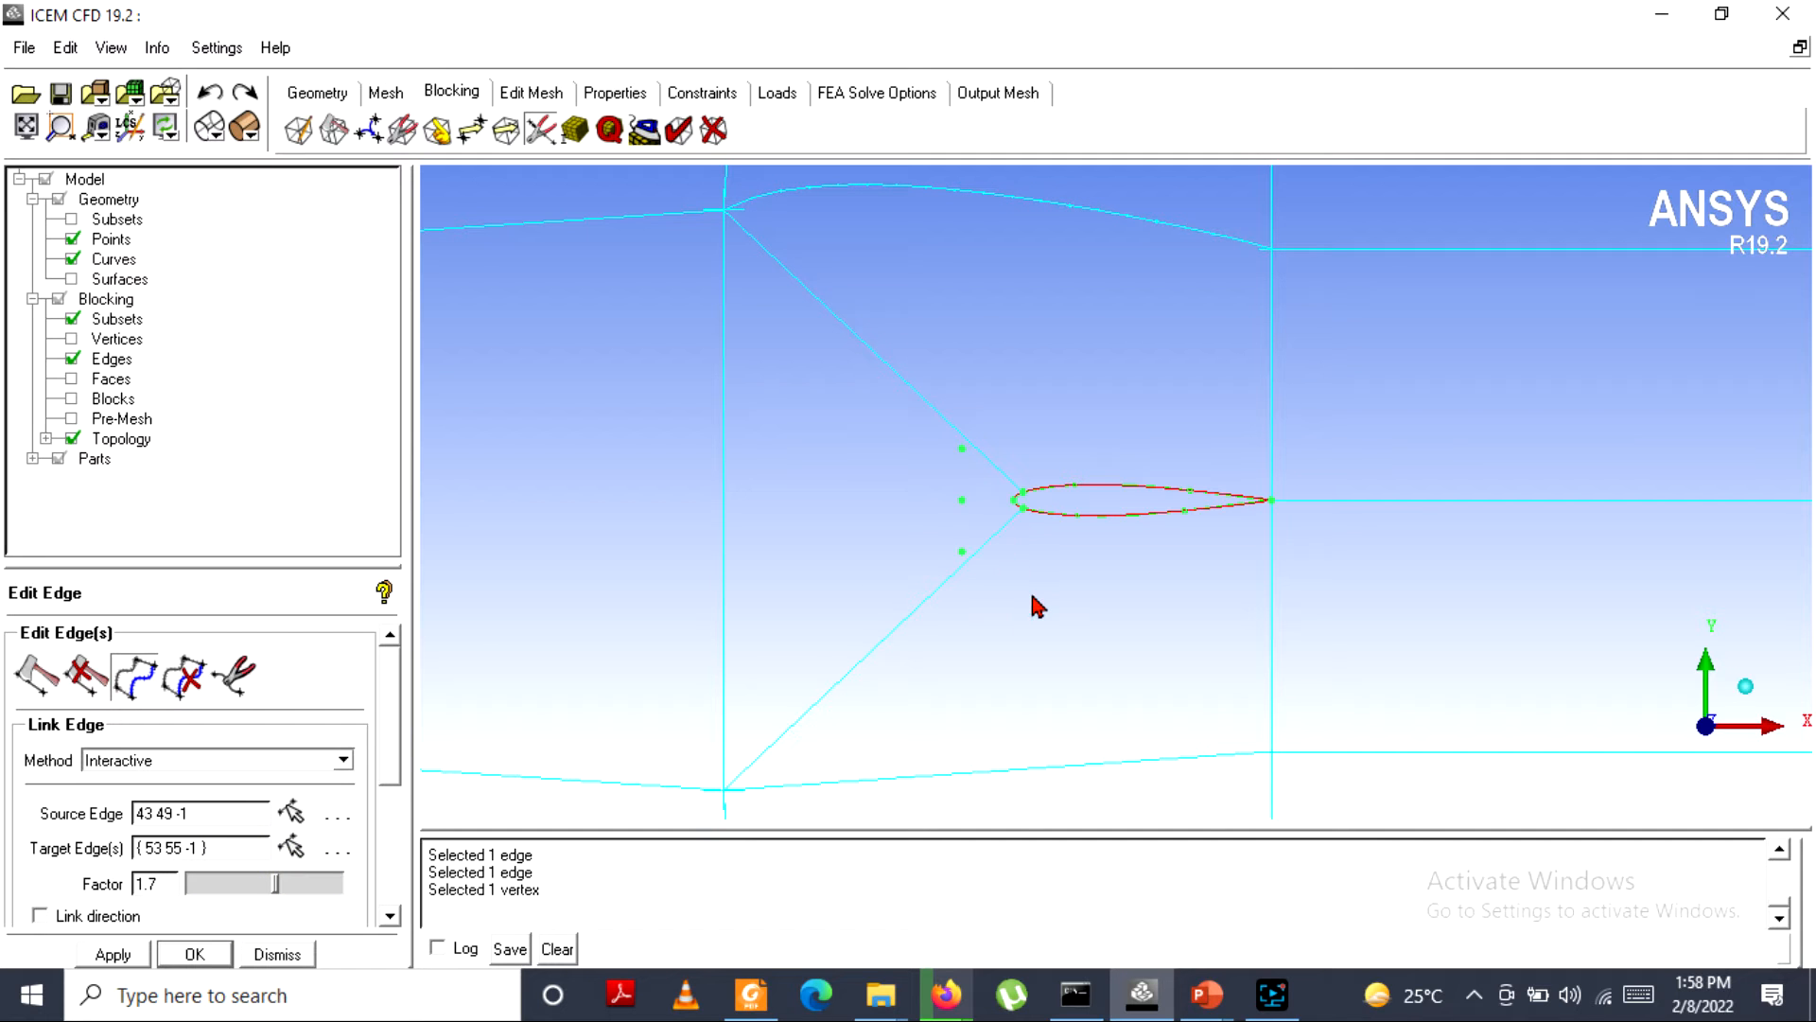
# Link the vertical block edge in front of the airfoil to the shape of the airfoil's nose edge.
pyautogui.moveTo(1047, 621); pyautogui.dragTo(1045, 489, button='middle')
pyautogui.scroll(1, 1046, 489)
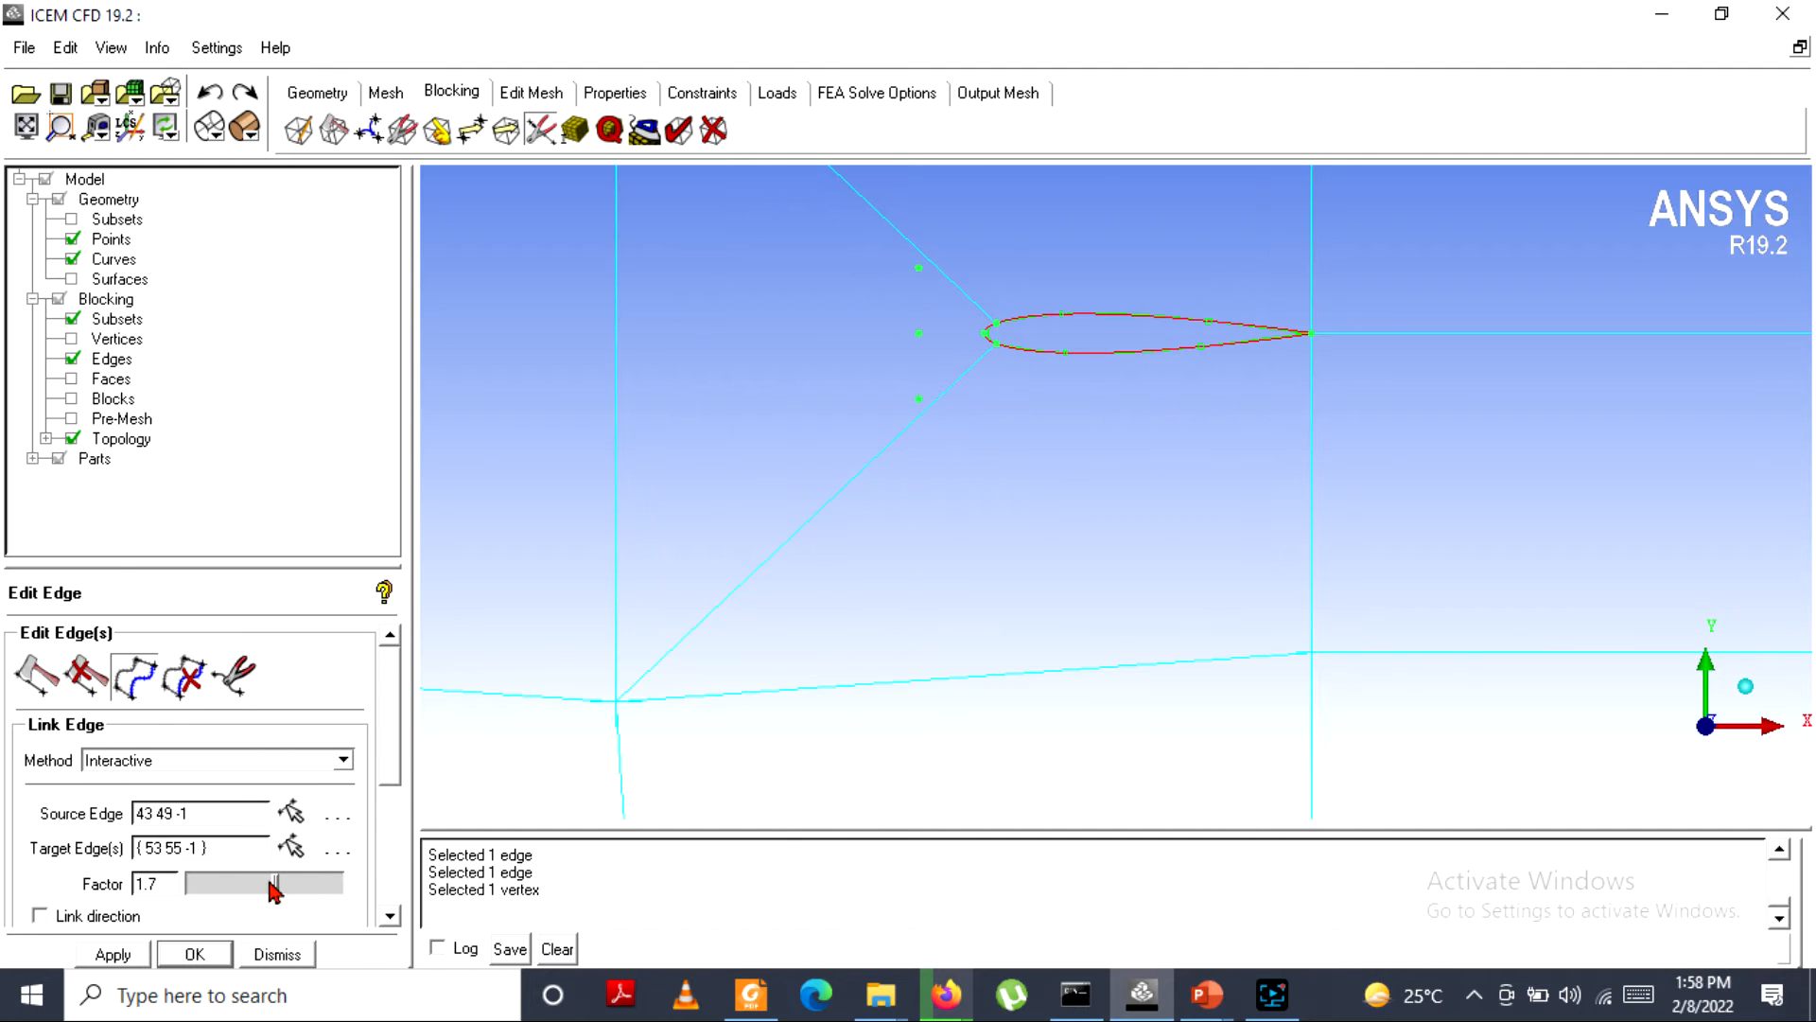
pyautogui.click(291, 815)
pyautogui.scroll(3, 975, 417)
pyautogui.moveTo(987, 428); pyautogui.dragTo(1229, 620, button='middle')
pyautogui.click(1128, 369)
pyautogui.scroll(-3, 965, 475)
pyautogui.click(836, 459)
pyautogui.middleClick(1034, 456)
pyautogui.scroll(3, 1126, 418)
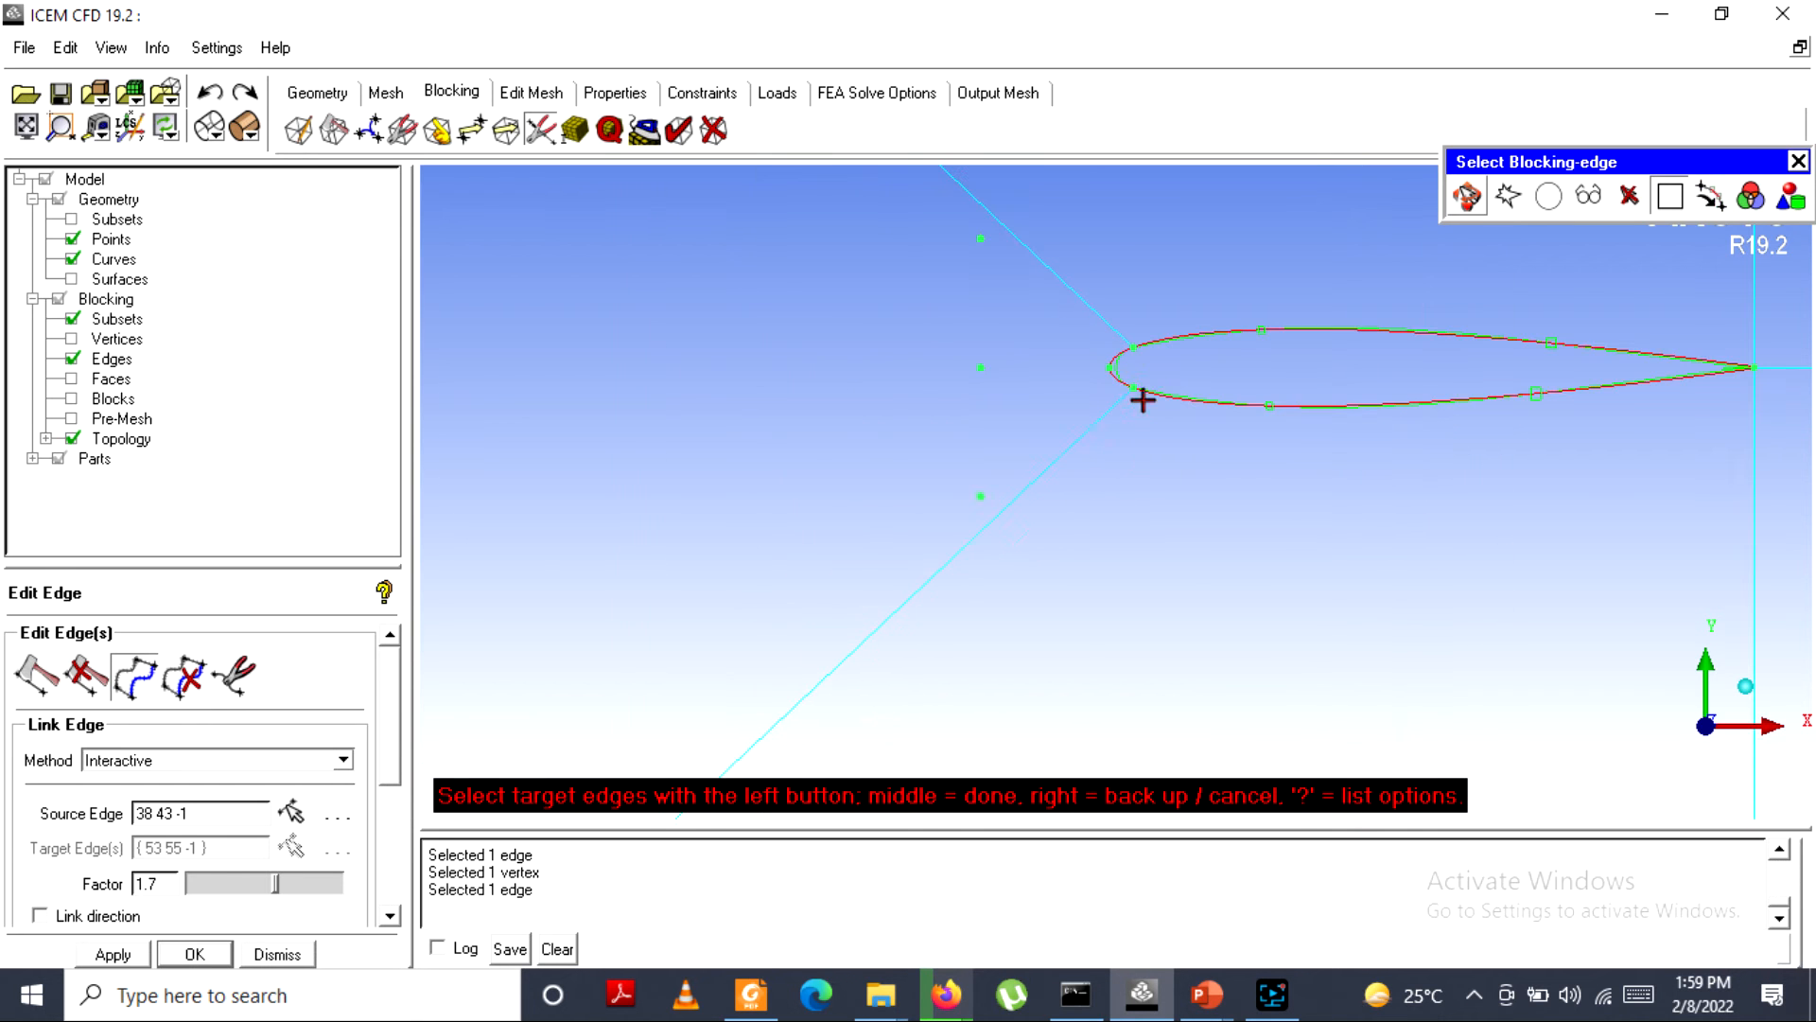
pyautogui.scroll(-3, 1126, 376)
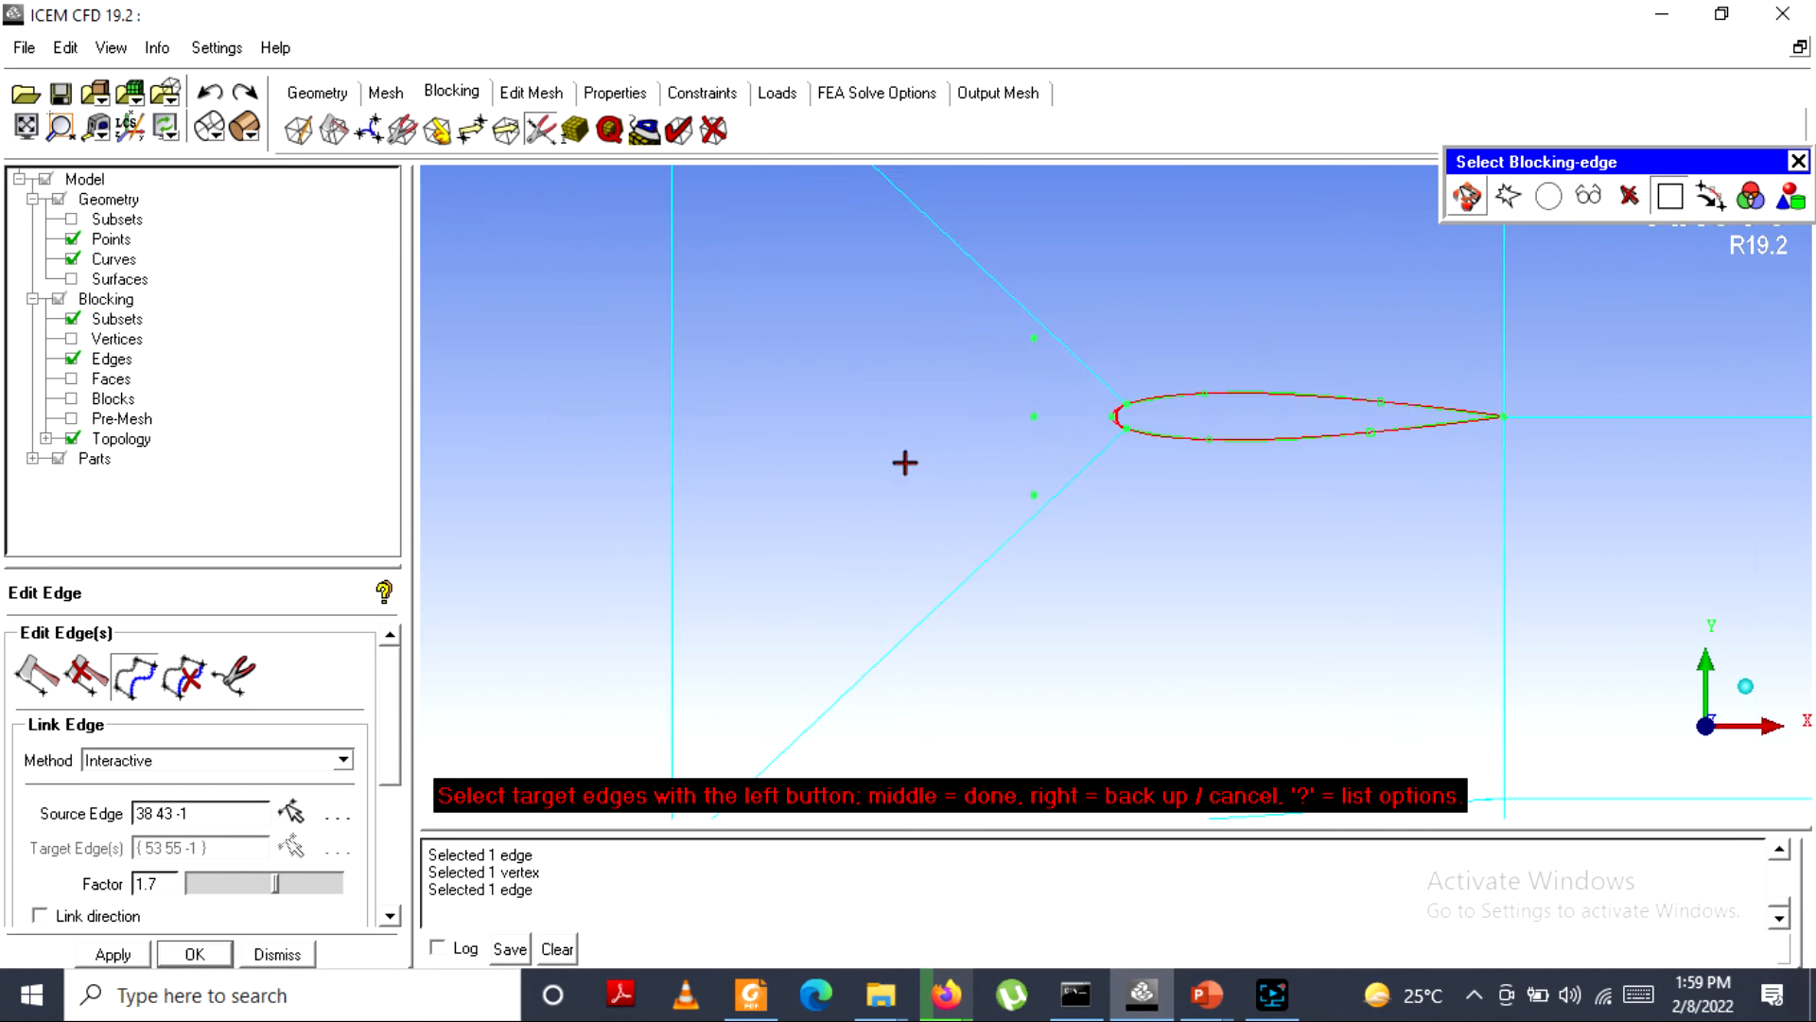
pyautogui.click(691, 436)
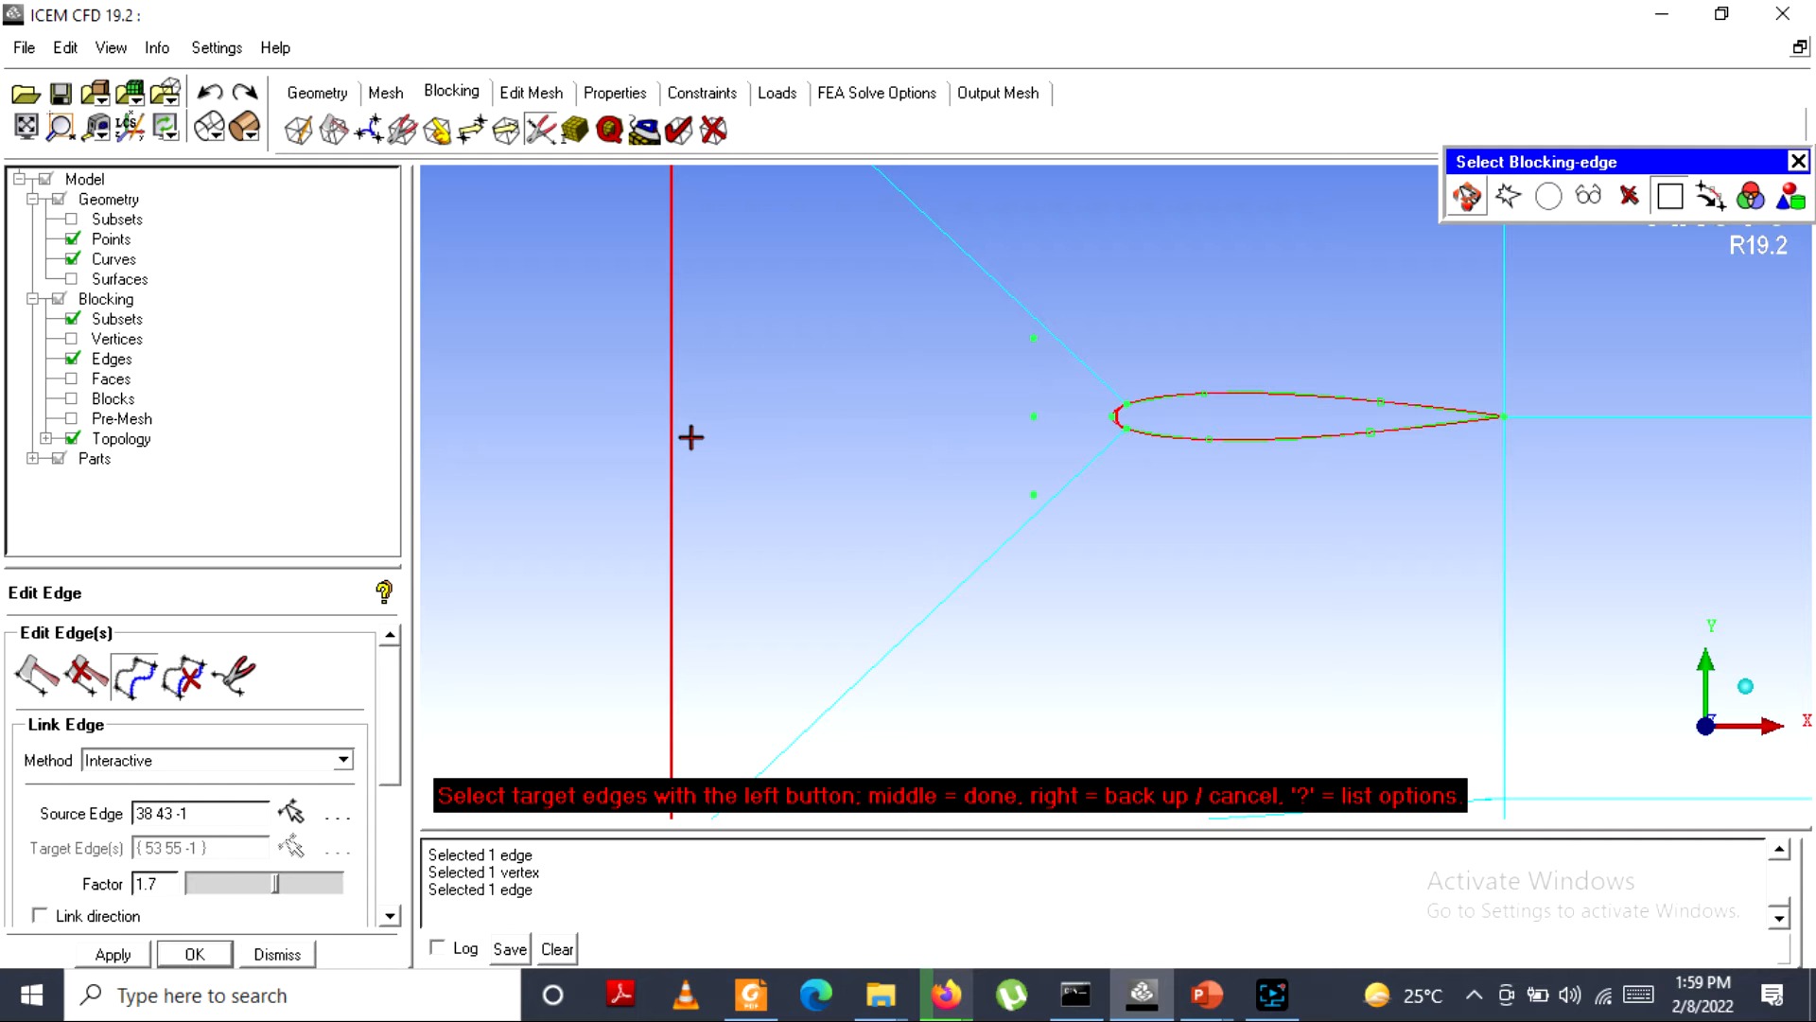
pyautogui.middleClick(903, 459)
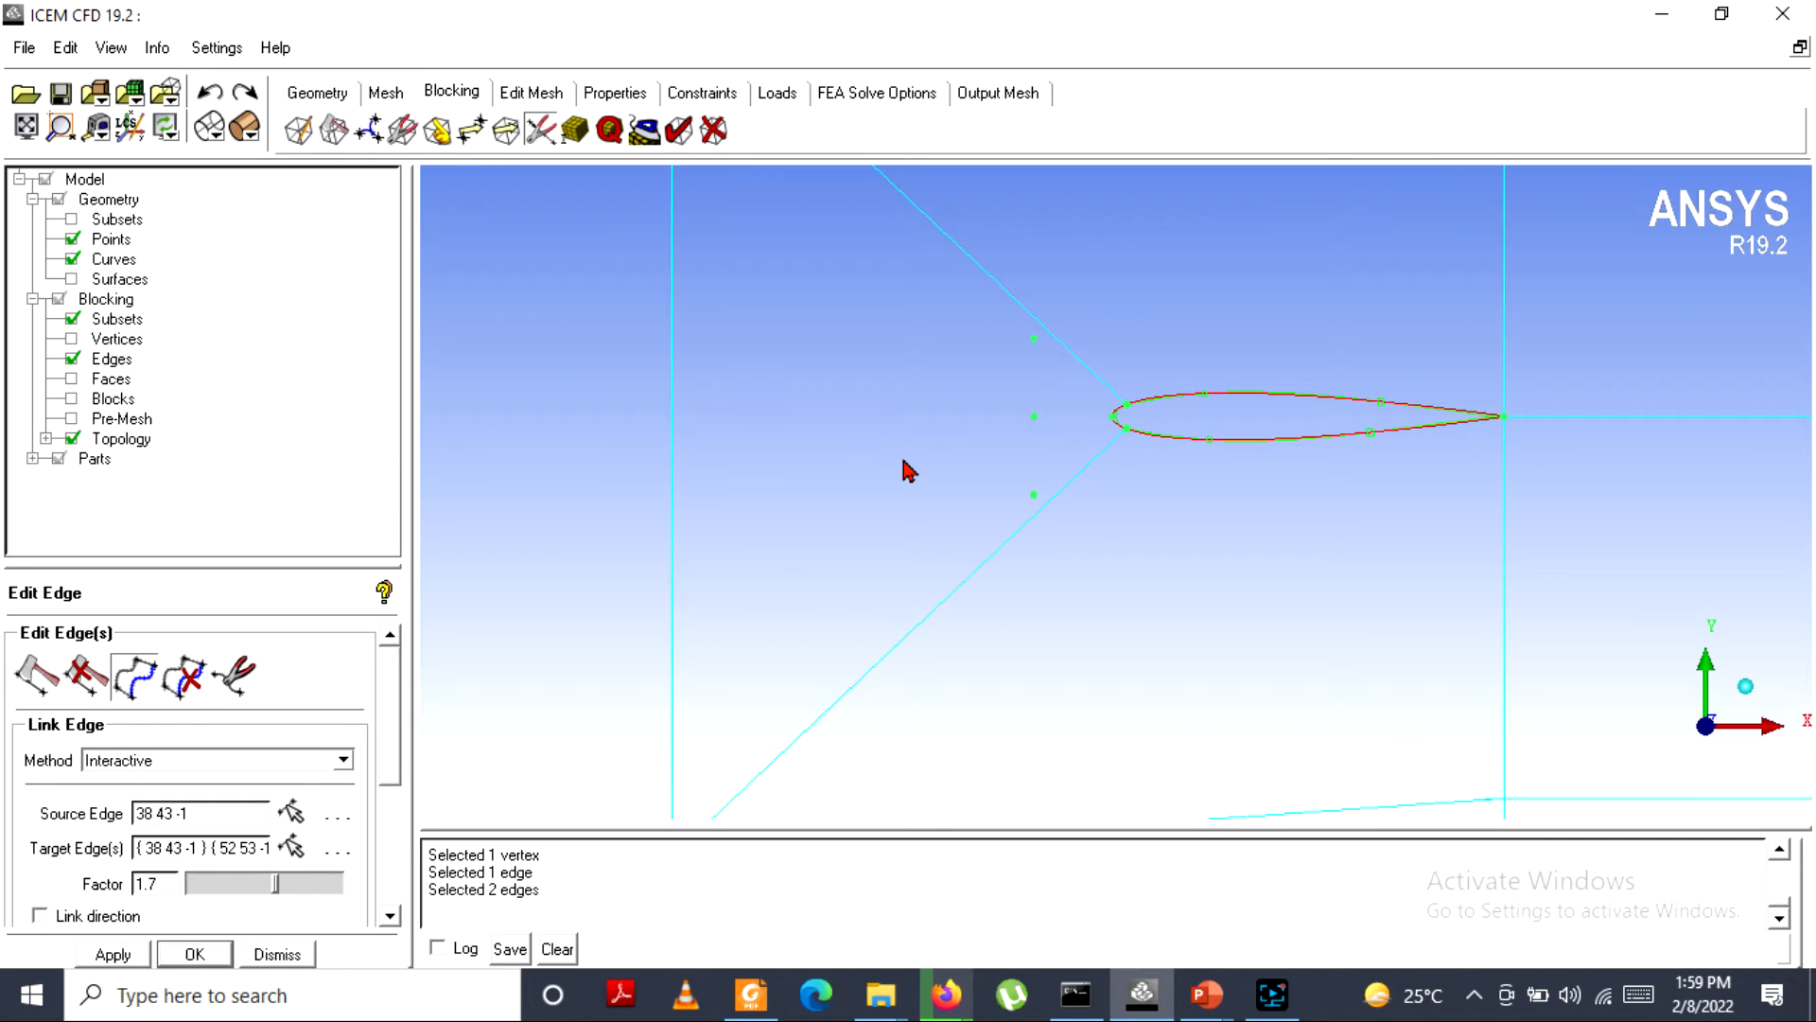
# Set the link factor of the front block edge to 1.6 so it curves around the nose.
pyautogui.moveTo(284, 880); pyautogui.dragTo(269, 891)
pyautogui.click(262, 890)
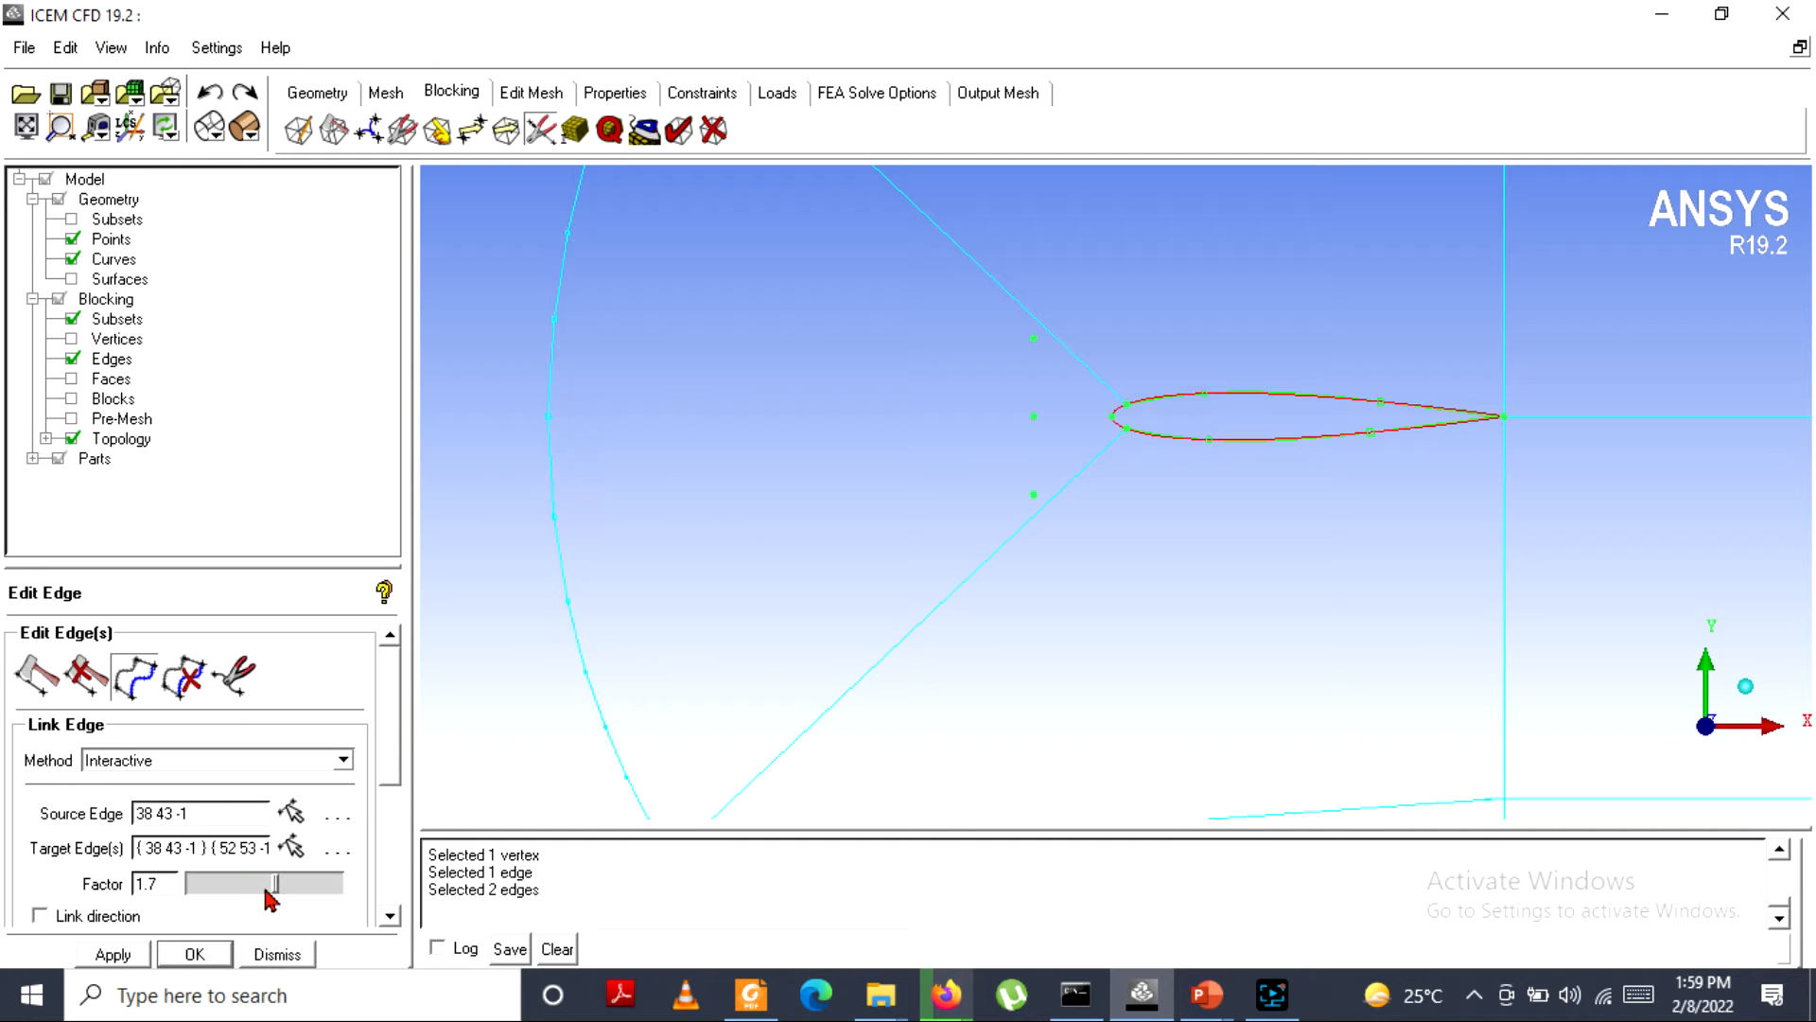
pyautogui.click(264, 889)
# Examine the shapes of the linked front and upper block edges around the airfoil within the whole blocking.
pyautogui.scroll(-3, 981, 652)
pyautogui.scroll(-5, 978, 645)
pyautogui.scroll(5, 1111, 494)
pyautogui.scroll(2, 1116, 503)
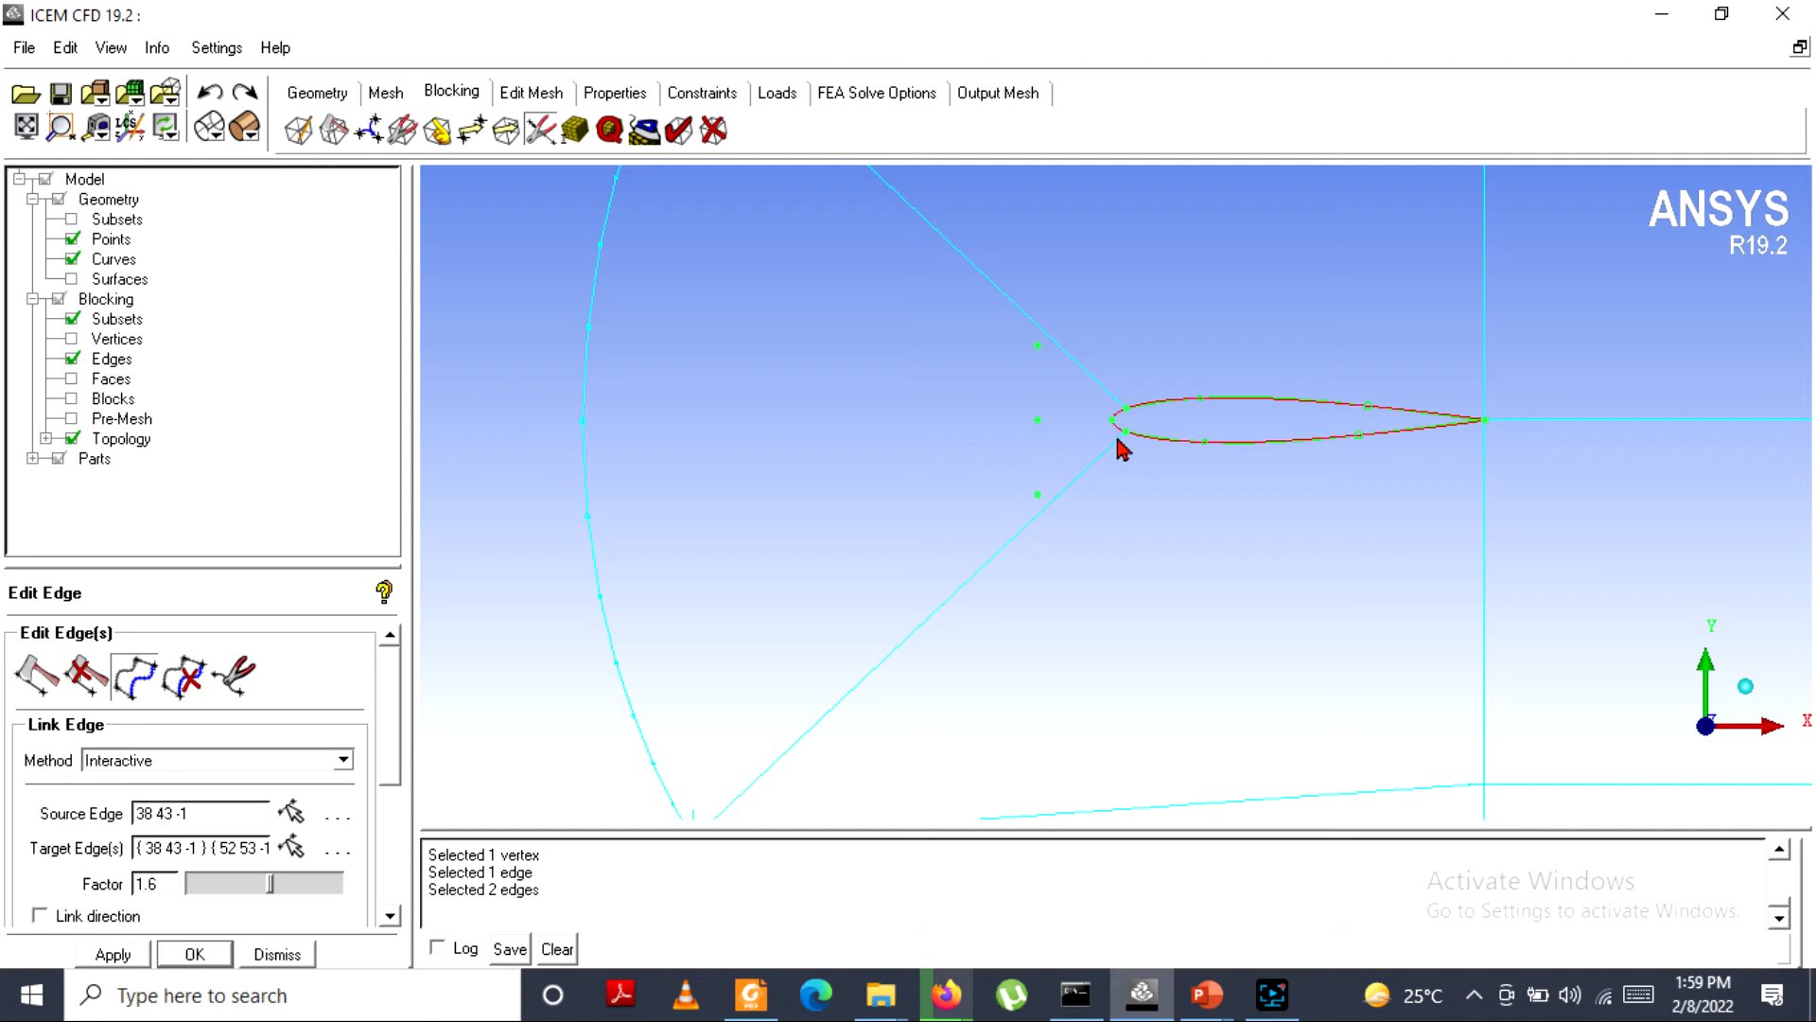
pyautogui.scroll(-3, 1116, 429)
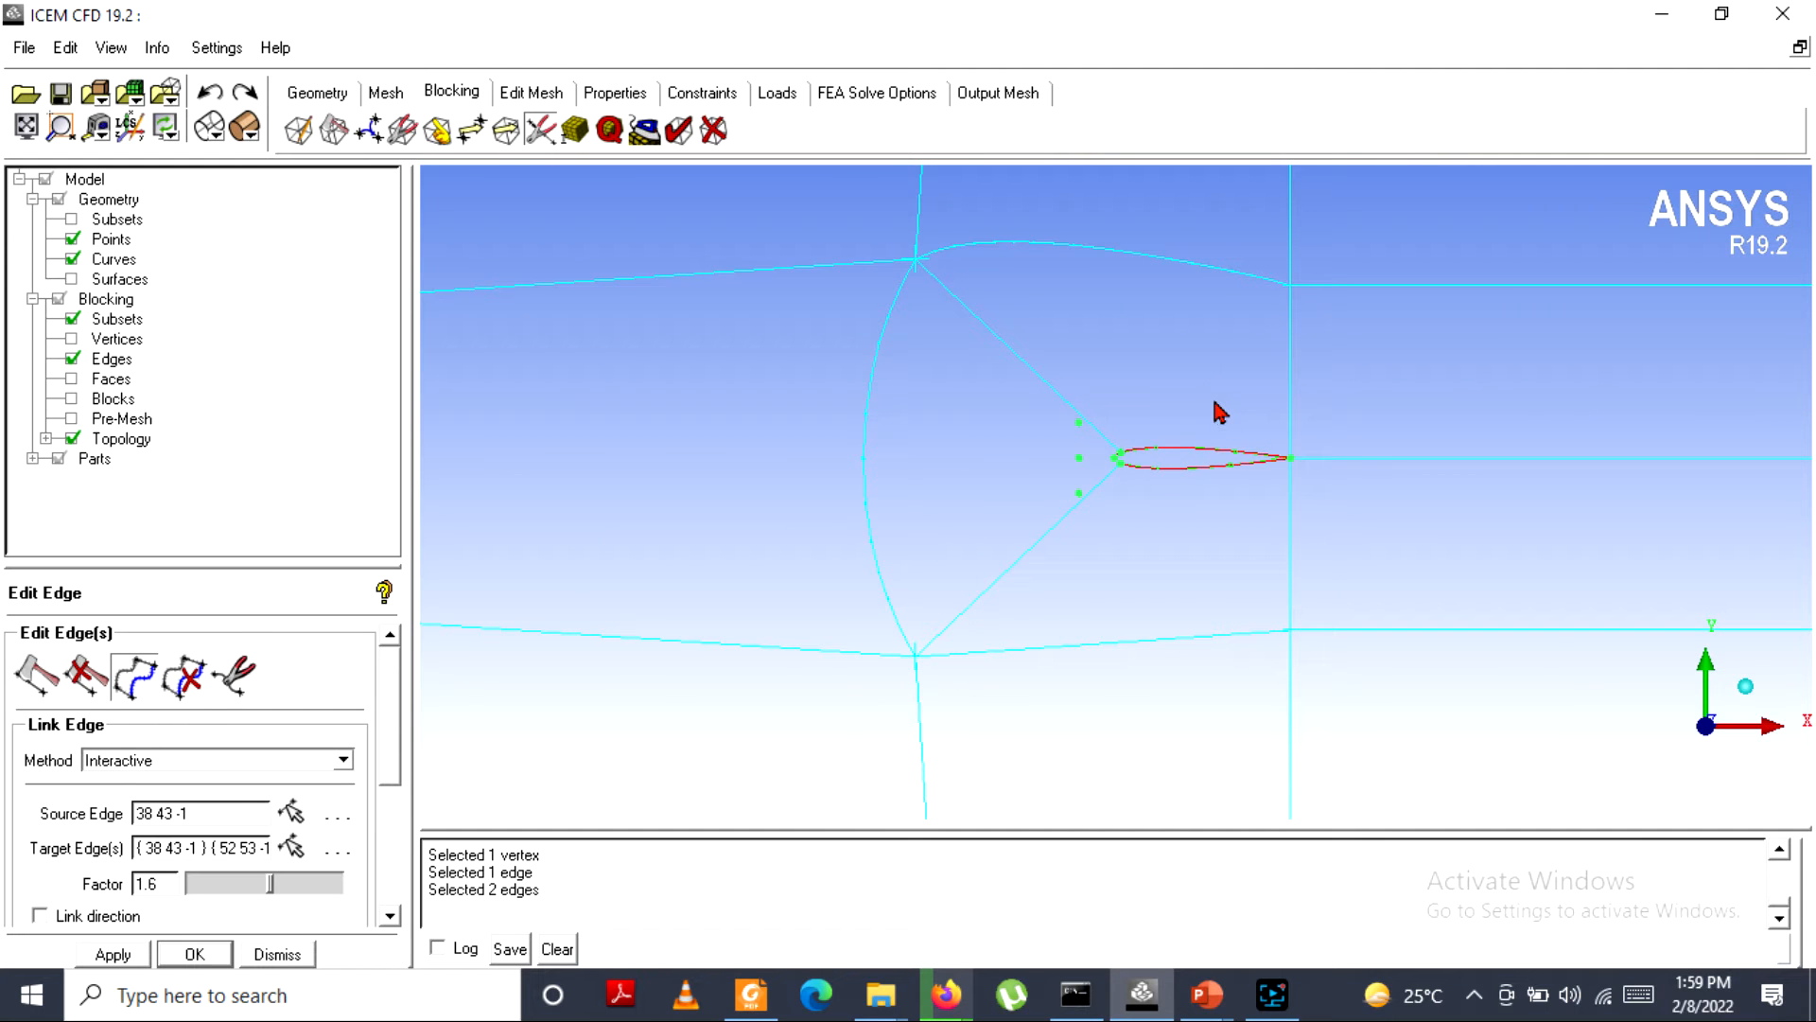
pyautogui.scroll(-2, 980, 397)
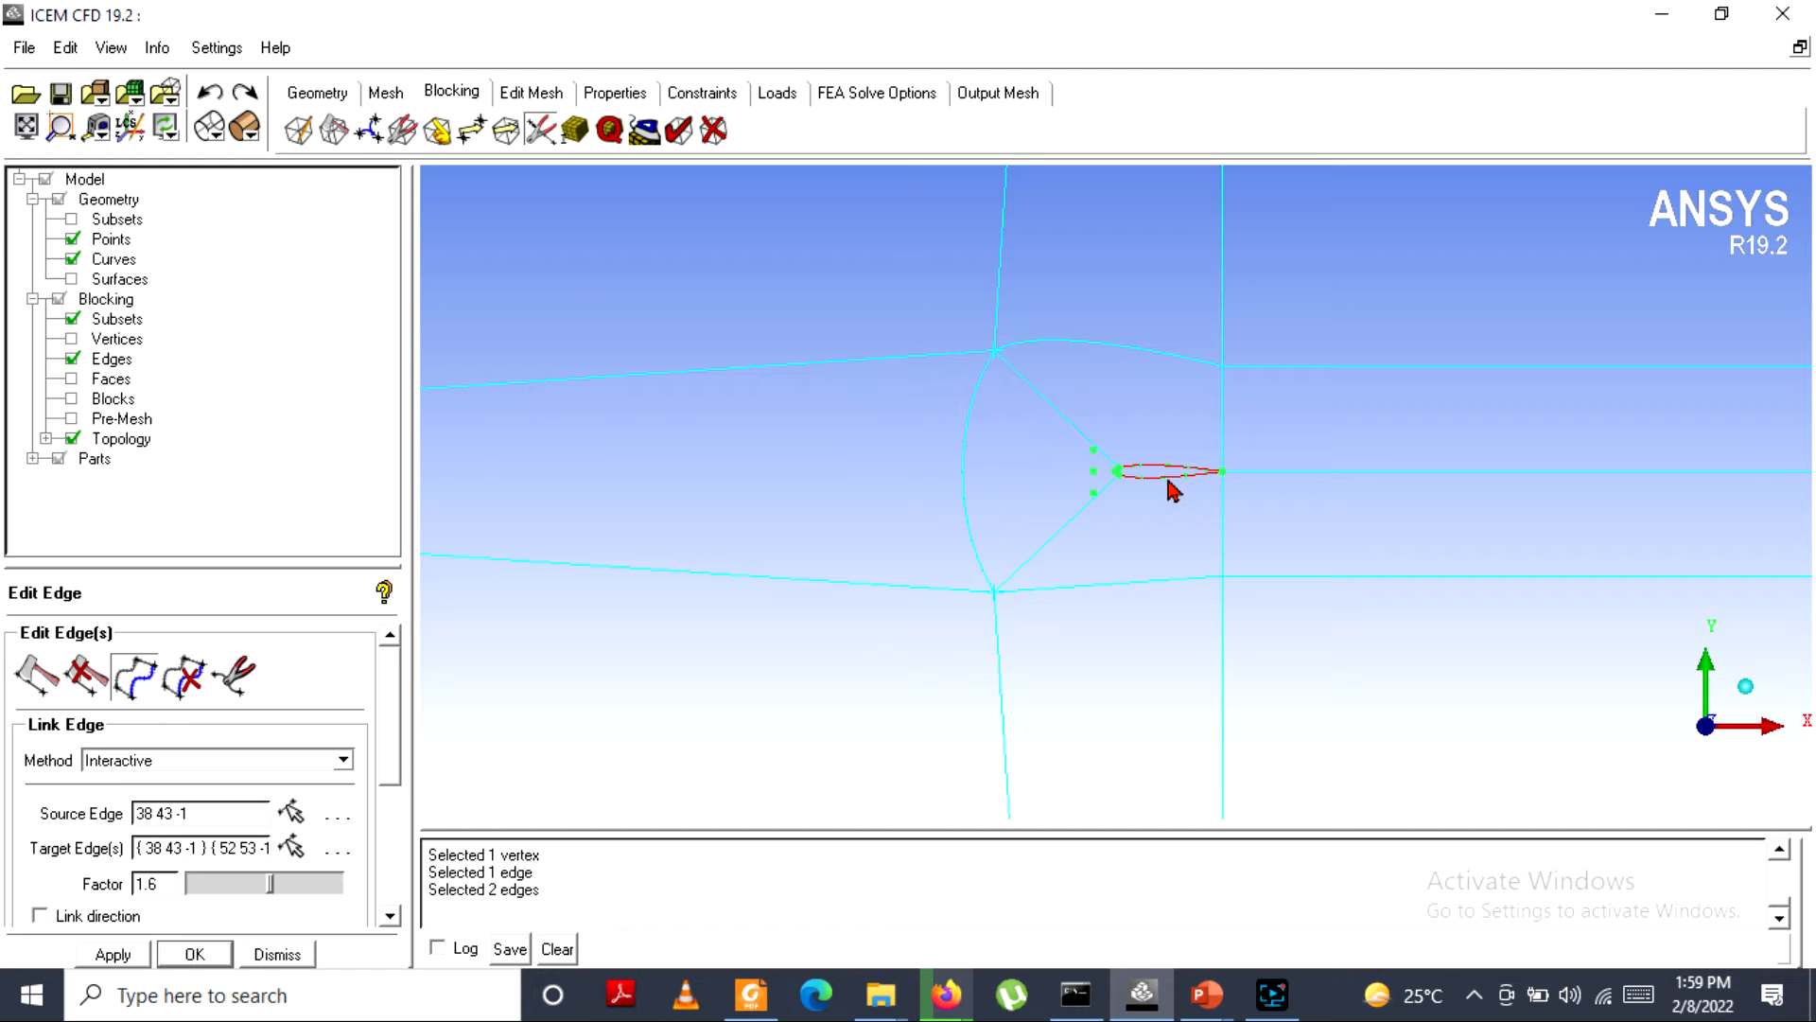
pyautogui.scroll(2, 1167, 488)
pyautogui.scroll(1, 1154, 453)
pyautogui.scroll(2, 1230, 520)
pyautogui.moveTo(1097, 600); pyautogui.dragTo(1046, 527, button='middle')
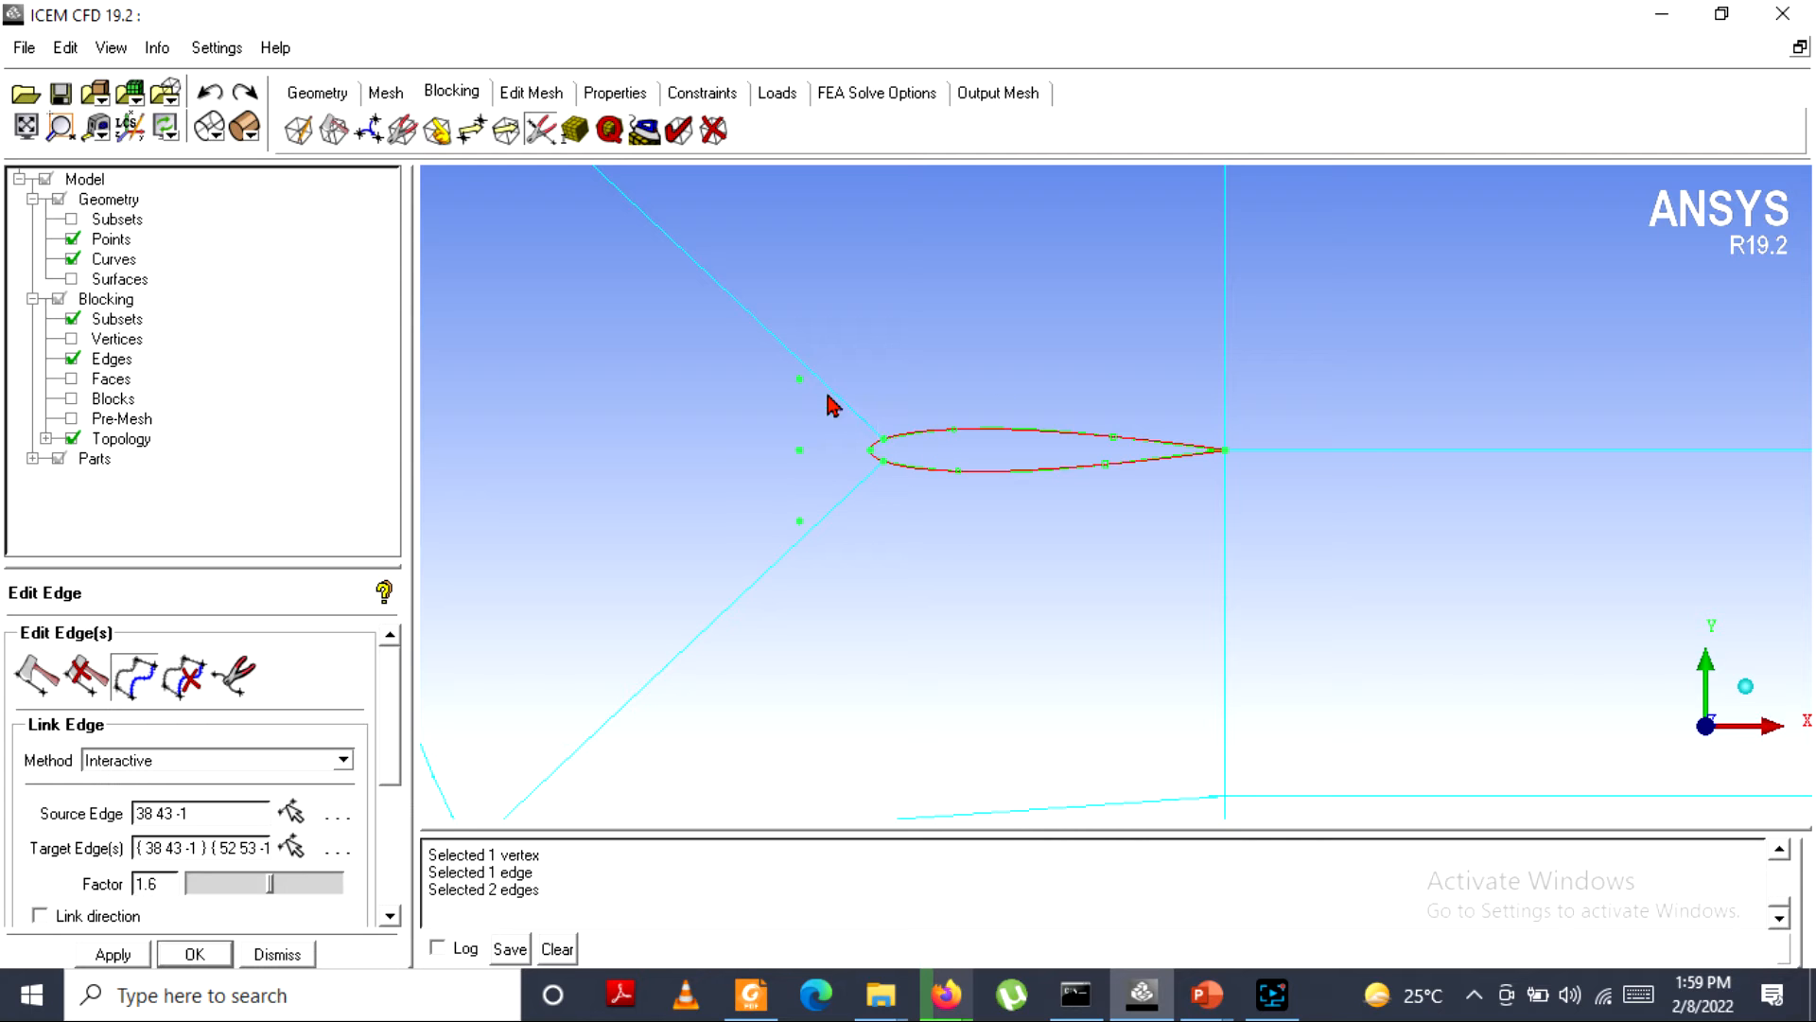
# Split the visible blocks on the upper diagonal edge close to the airfoil nose, at about 0.92 along the edge.
pyautogui.click(333, 130)
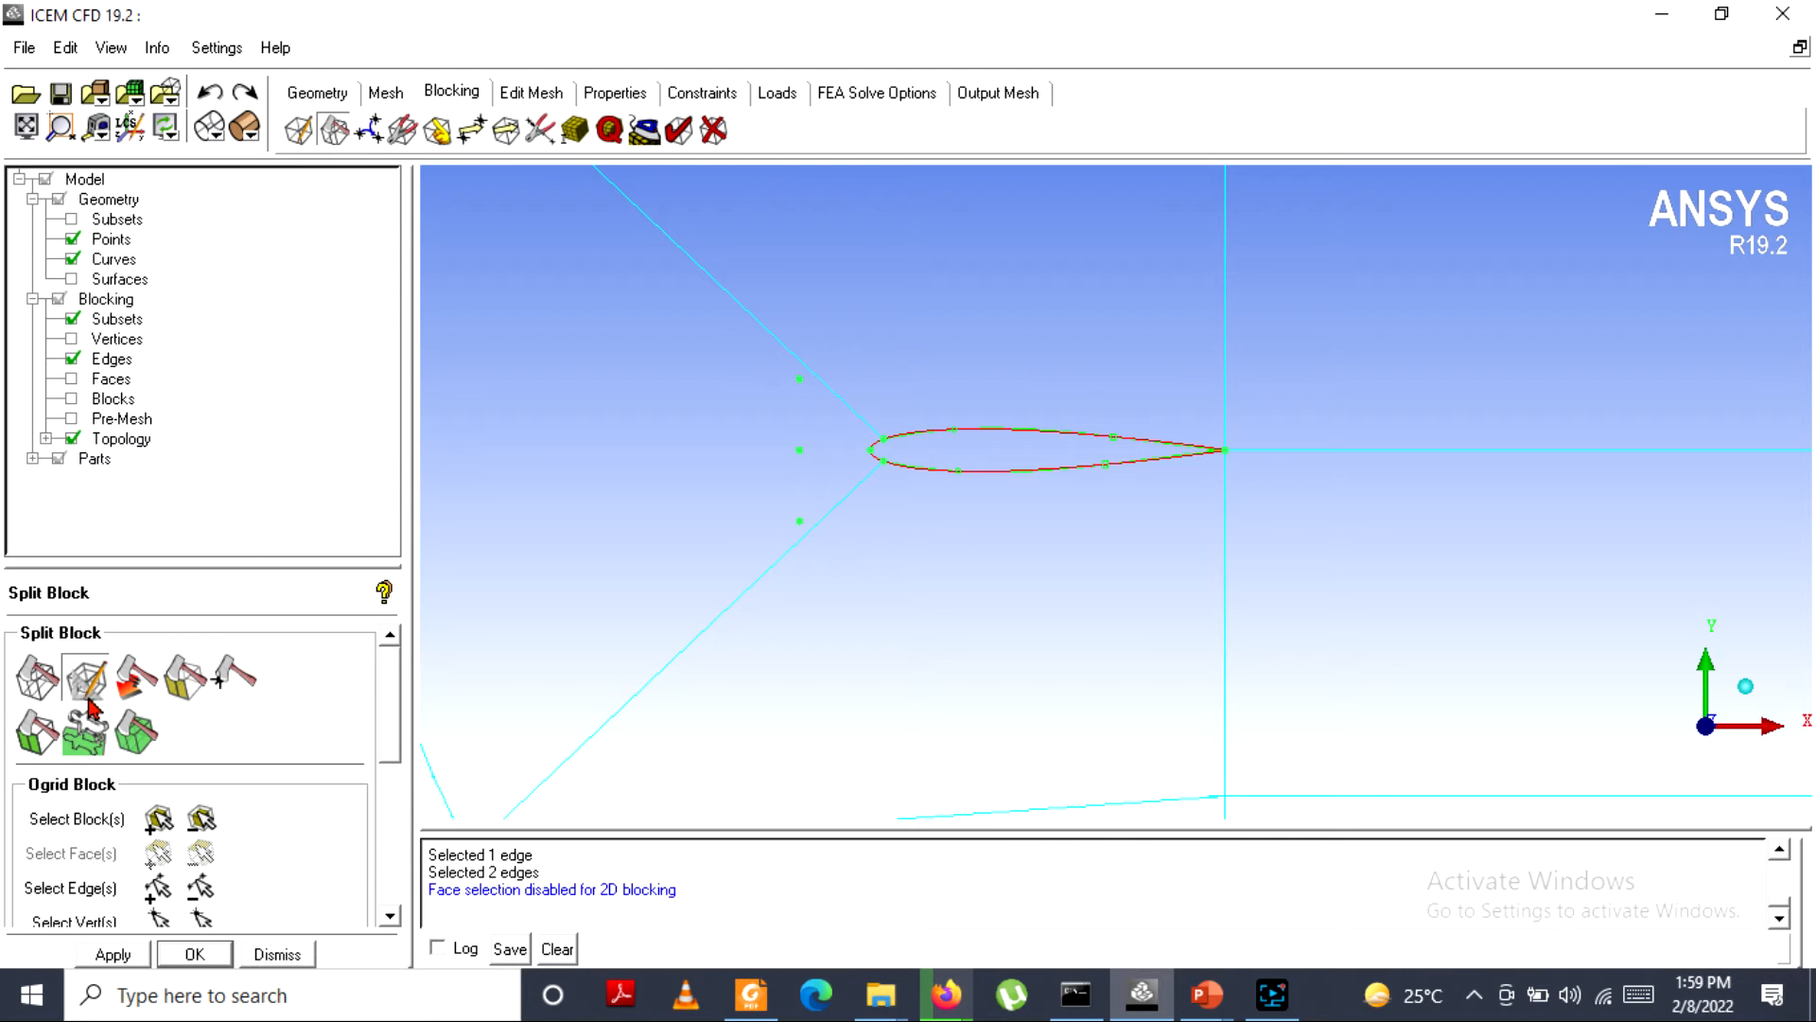
pyautogui.click(36, 690)
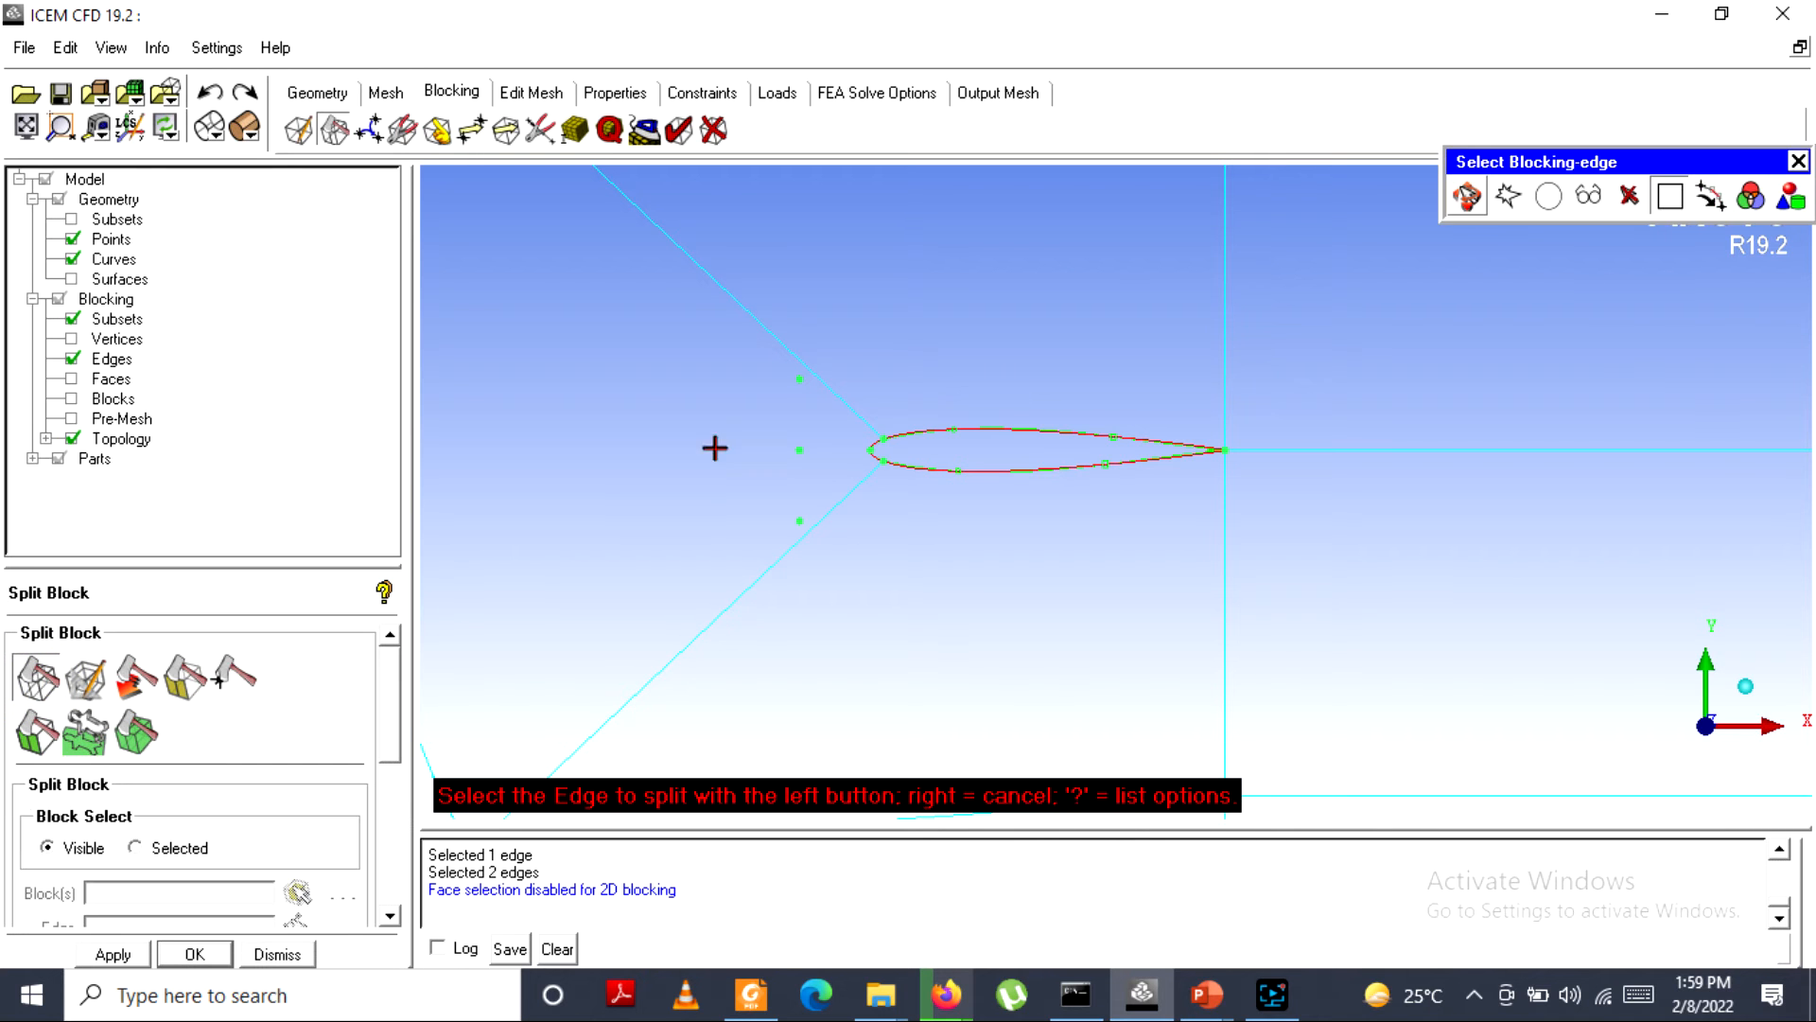
pyautogui.click(850, 404)
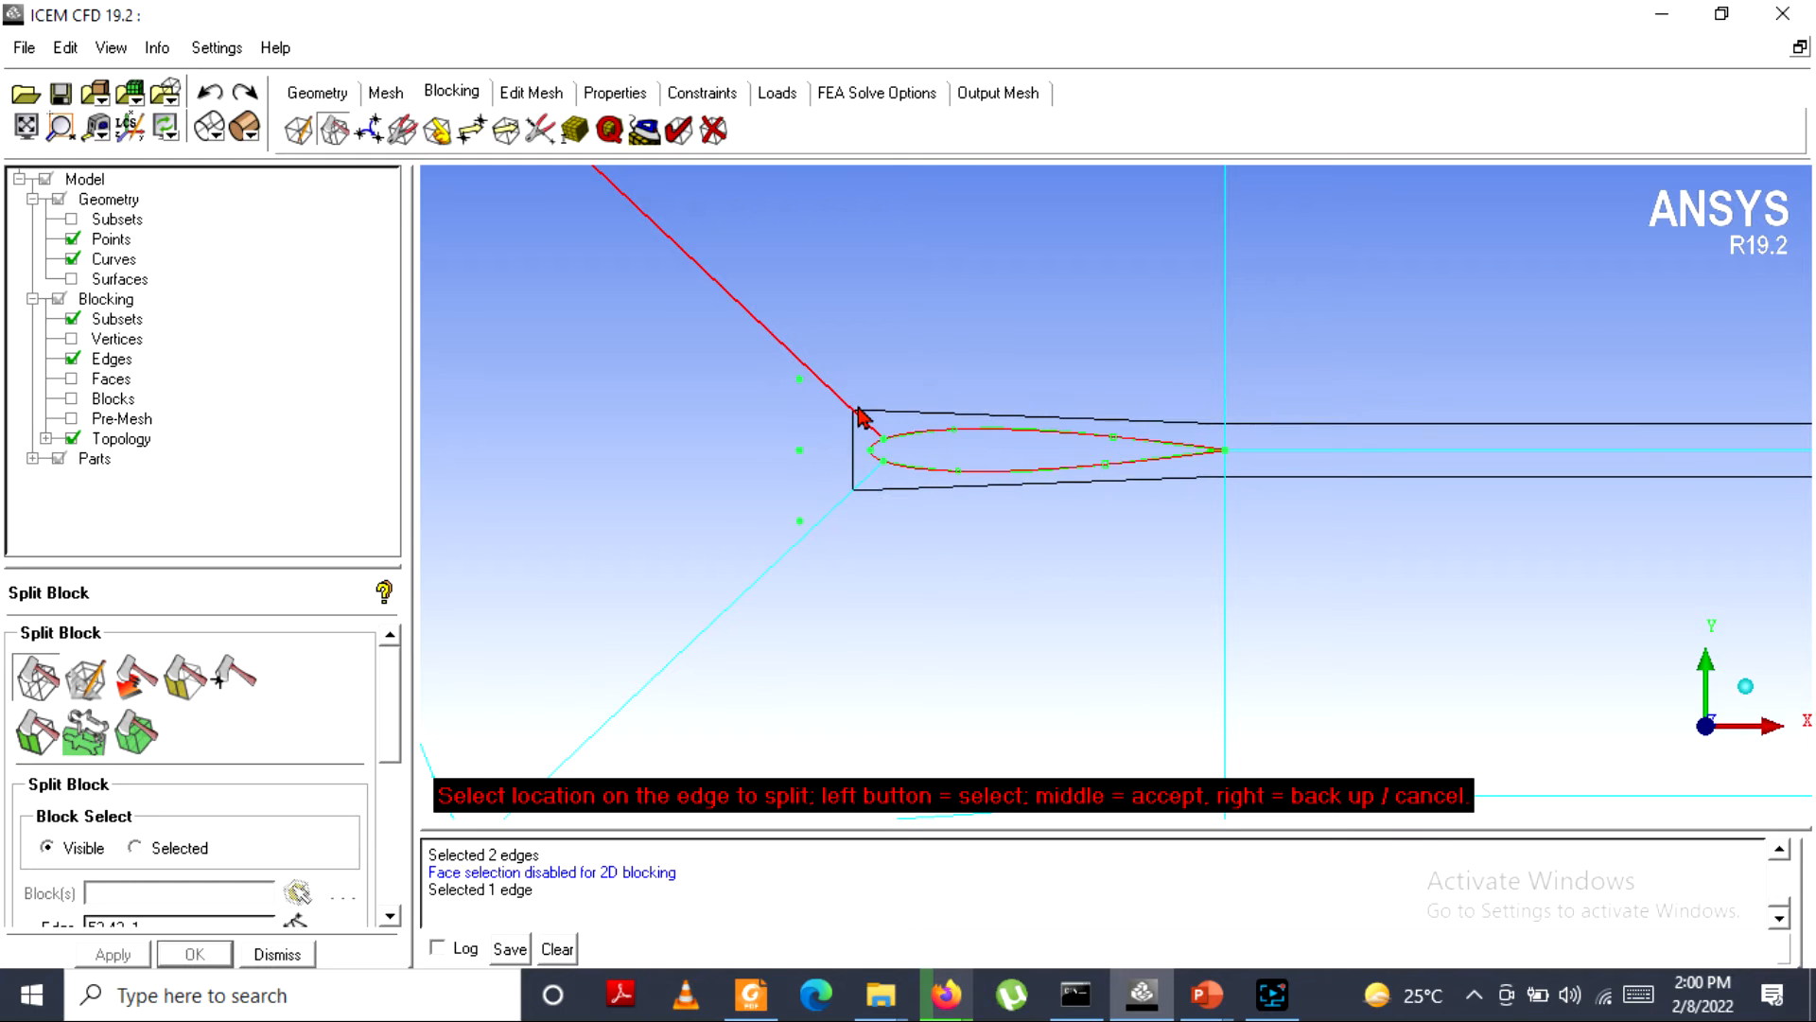
pyautogui.middleClick(998, 579)
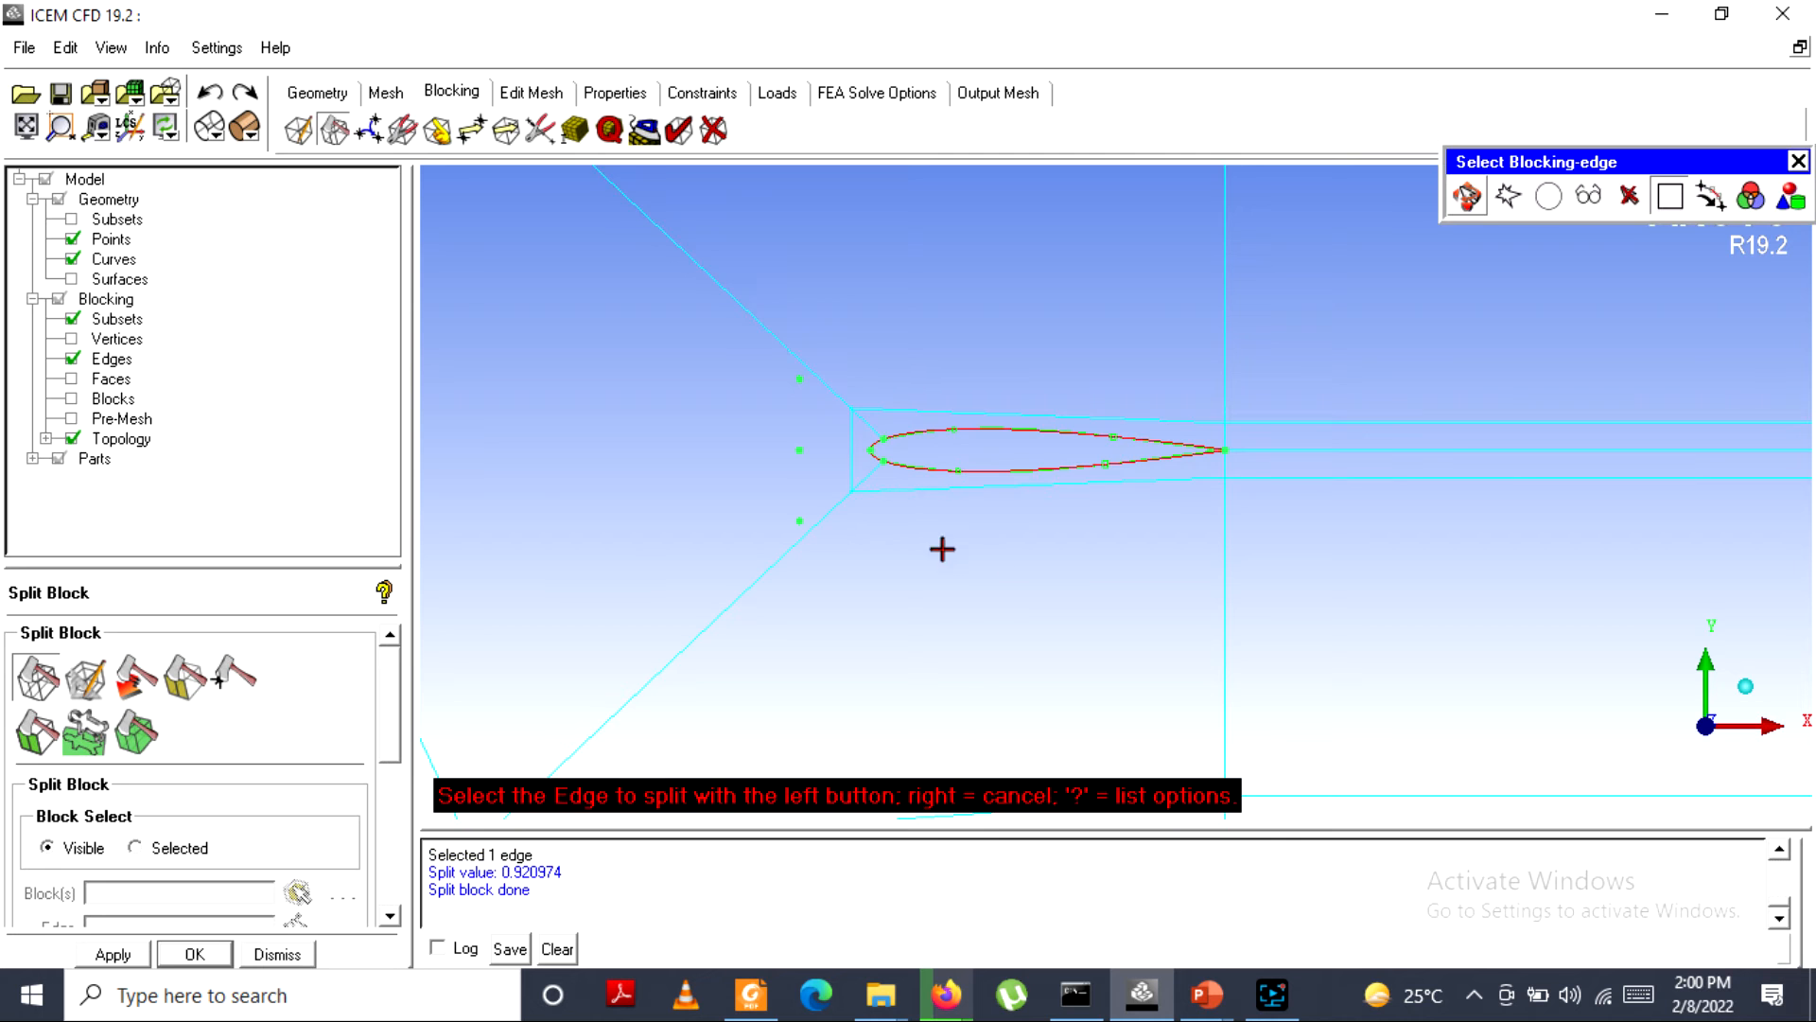
# Open the Link Edge settings for editing the block edges around the airfoil.
pyautogui.scroll(2, 928, 524)
pyautogui.moveTo(819, 479); pyautogui.dragTo(1010, 491, button='middle')
pyautogui.scroll(1, 996, 480)
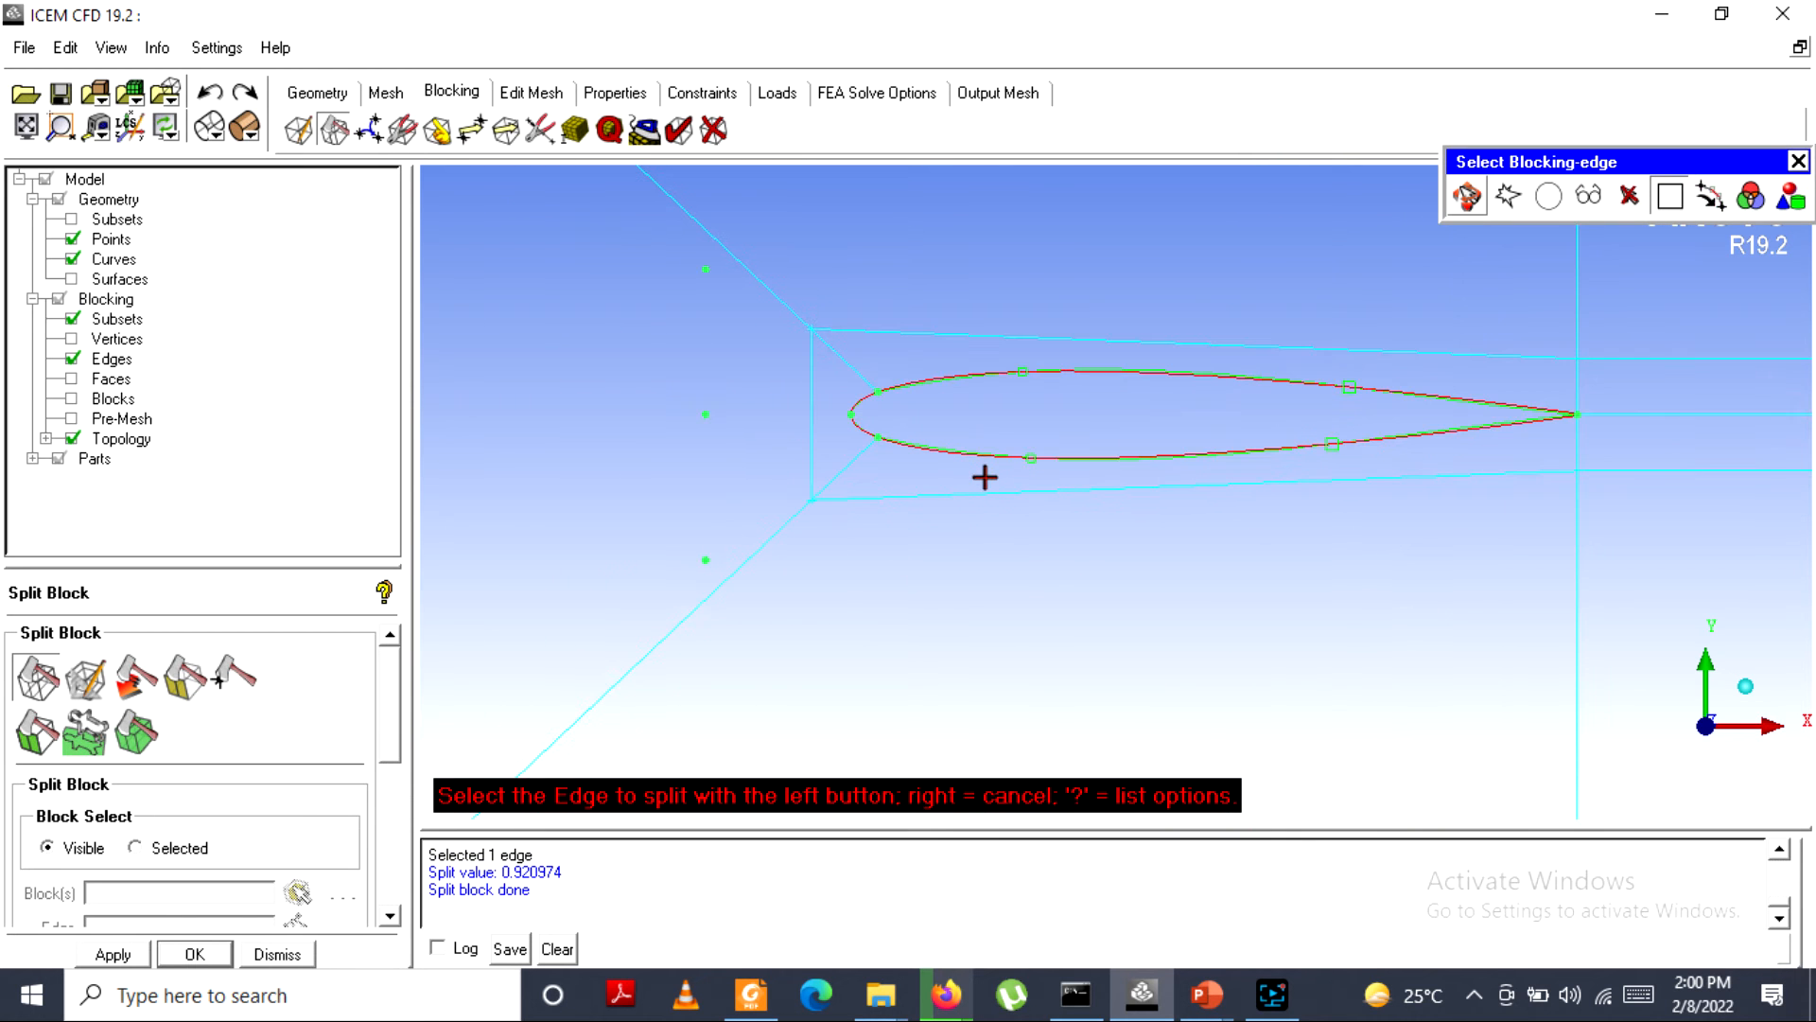
pyautogui.click(539, 129)
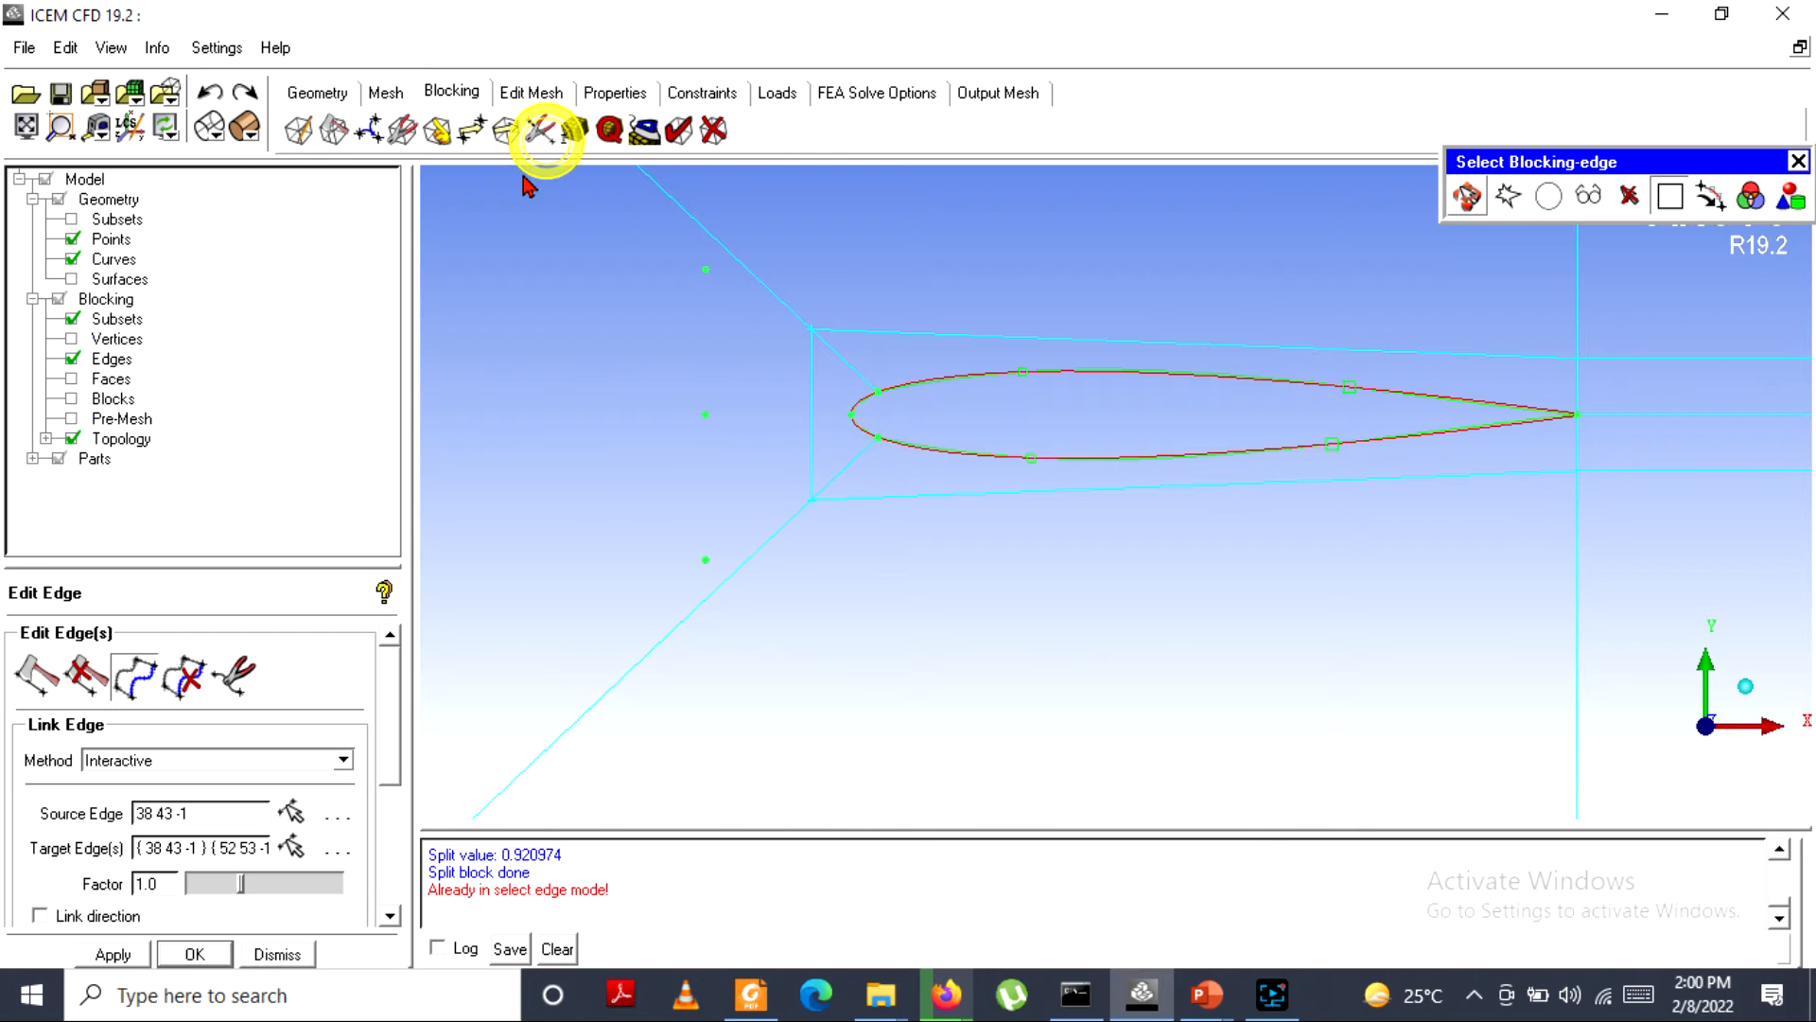
pyautogui.click(140, 685)
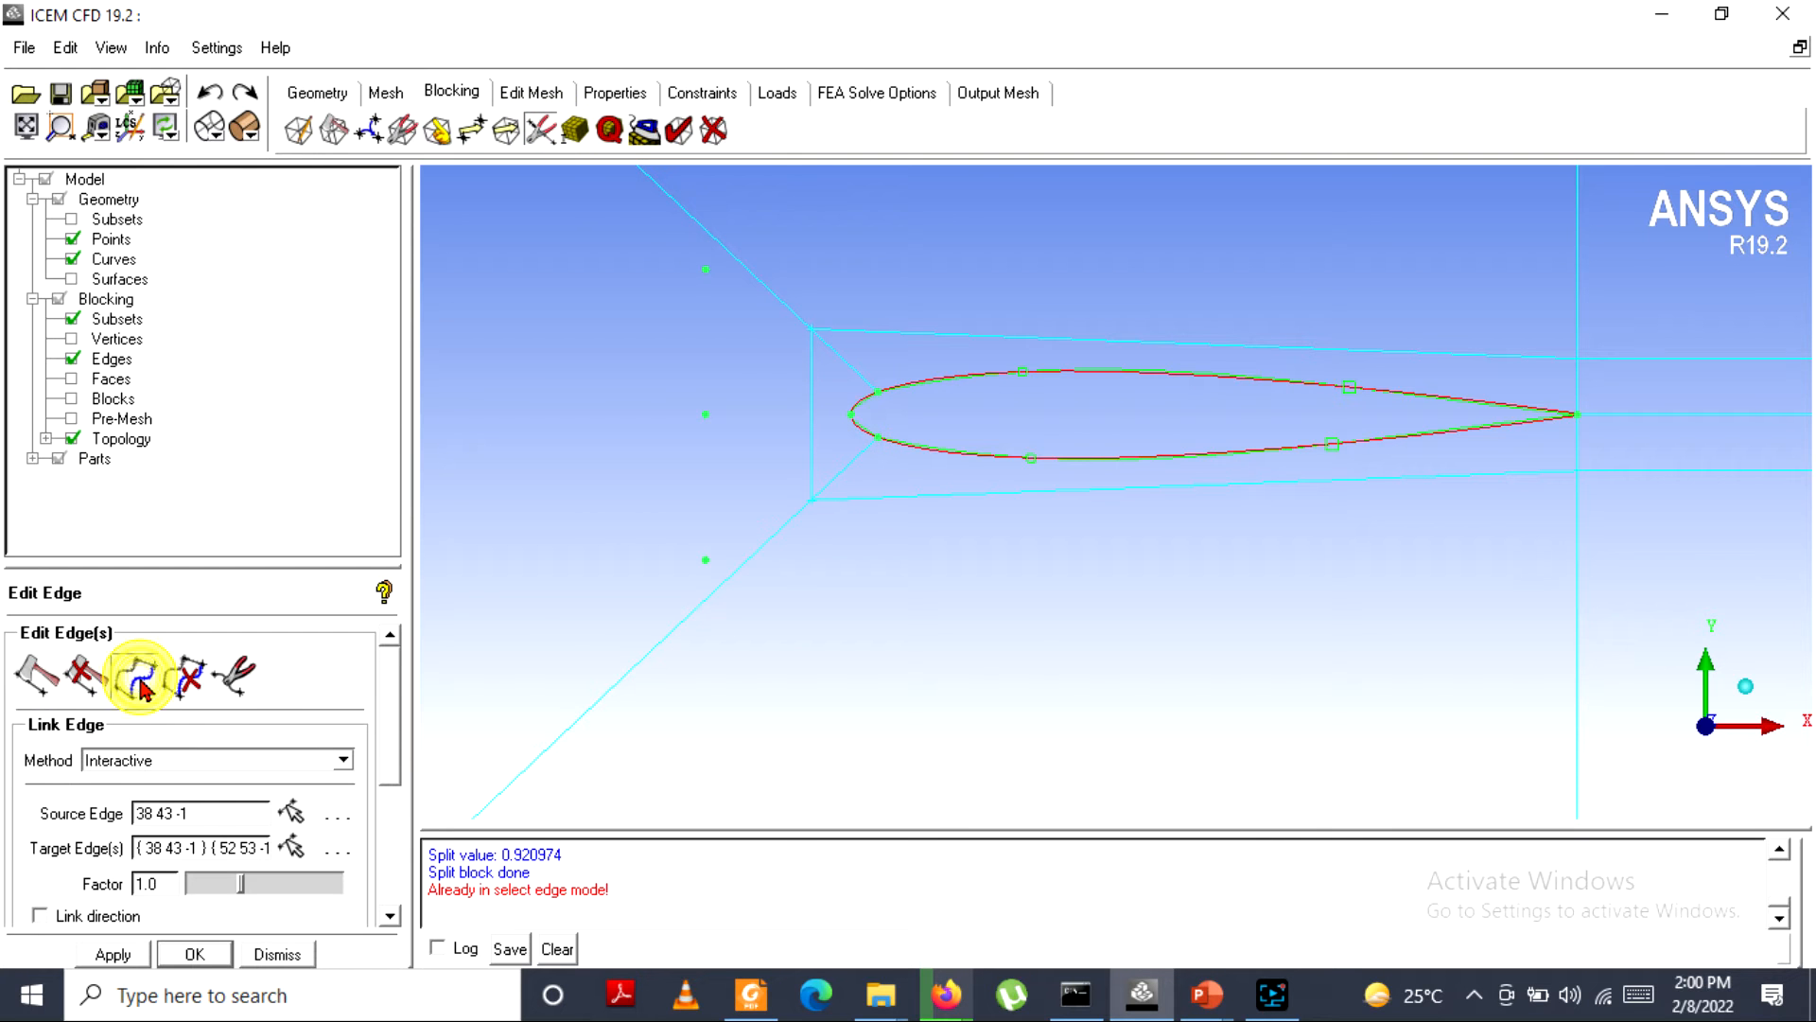
pyautogui.click(999, 362)
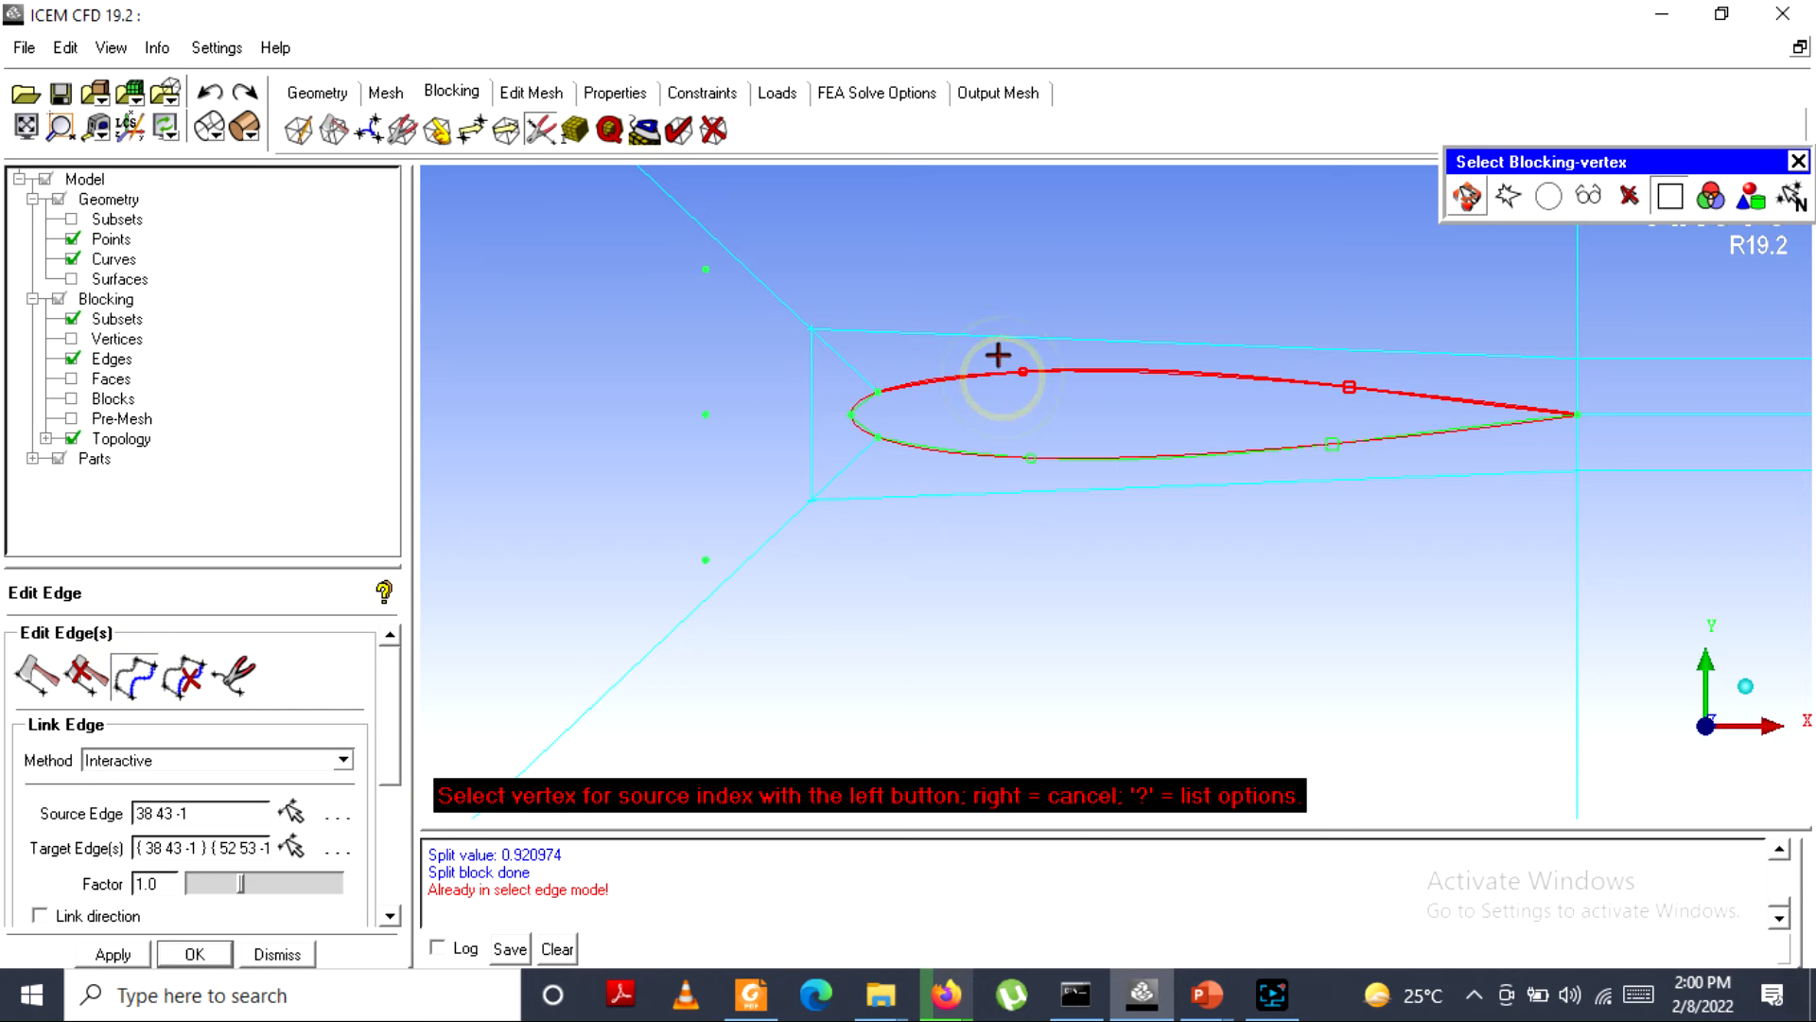
pyautogui.click(998, 346)
pyautogui.rightClick(998, 340)
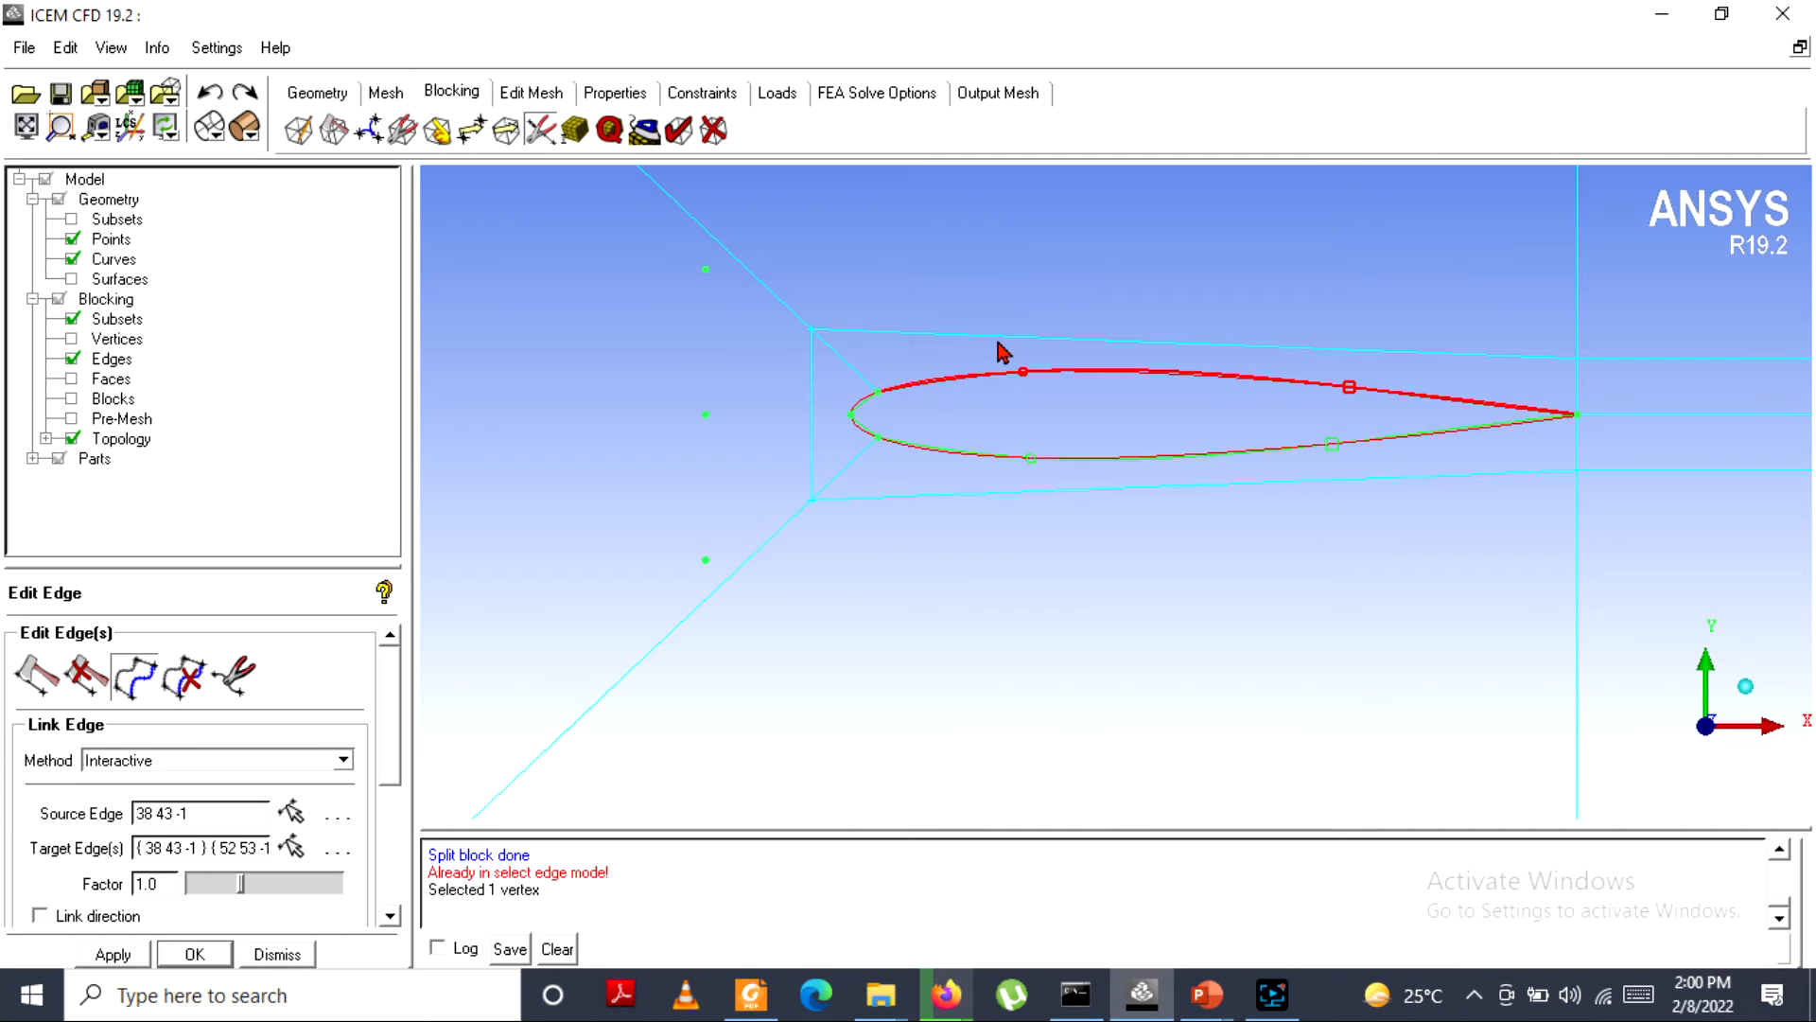
# Link the block edge above the airfoil to the shape of the airfoil's upper edge, with a factor of 1.3.
pyautogui.click(293, 810)
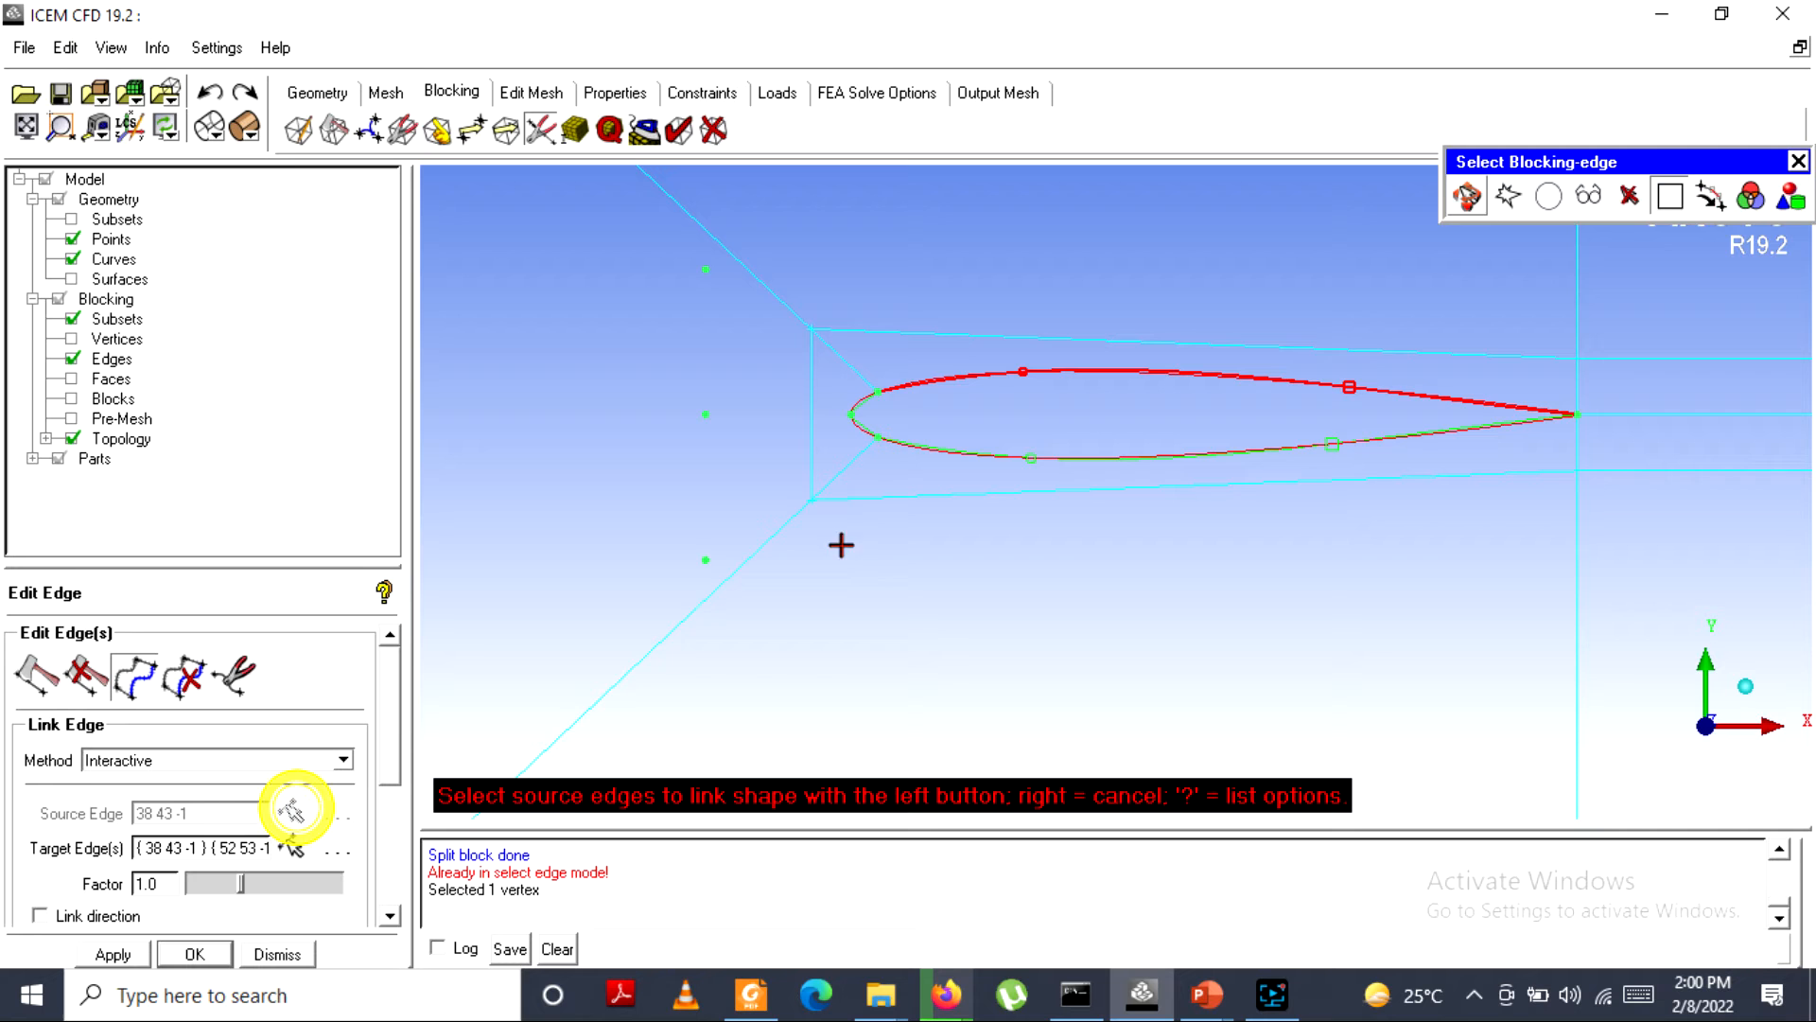
pyautogui.click(999, 378)
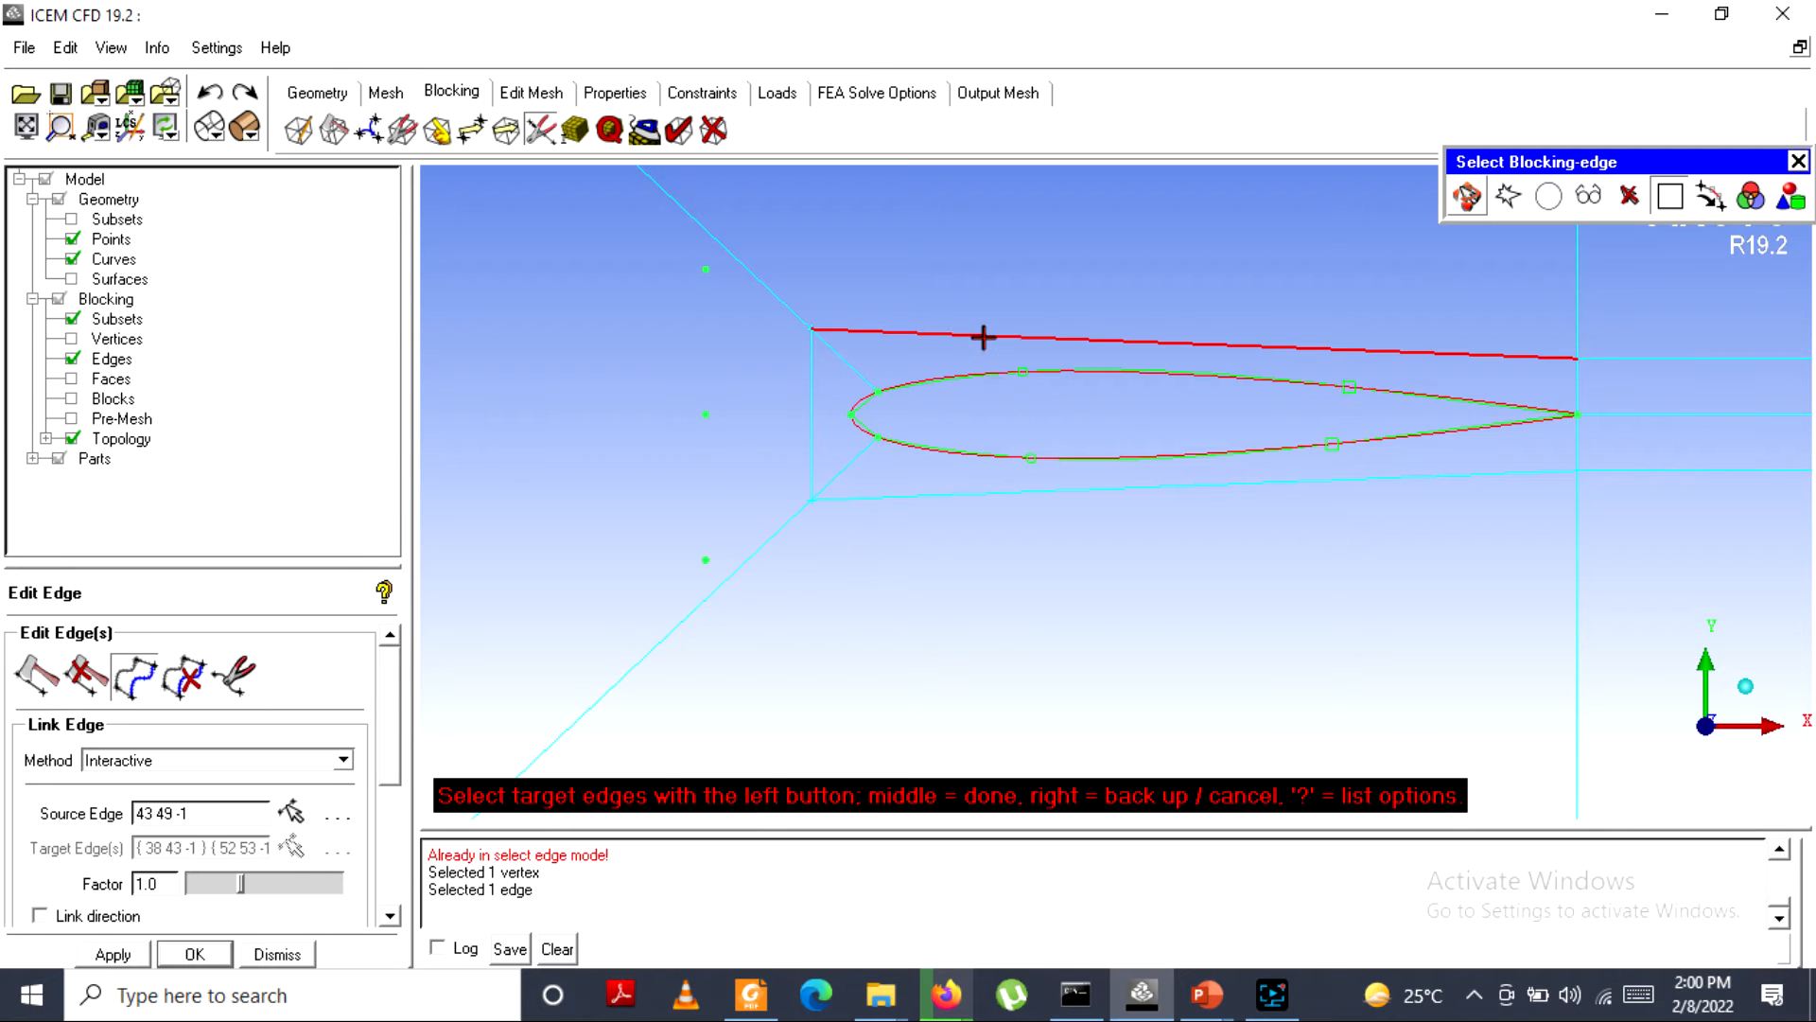
pyautogui.click(982, 379)
pyautogui.click(984, 333)
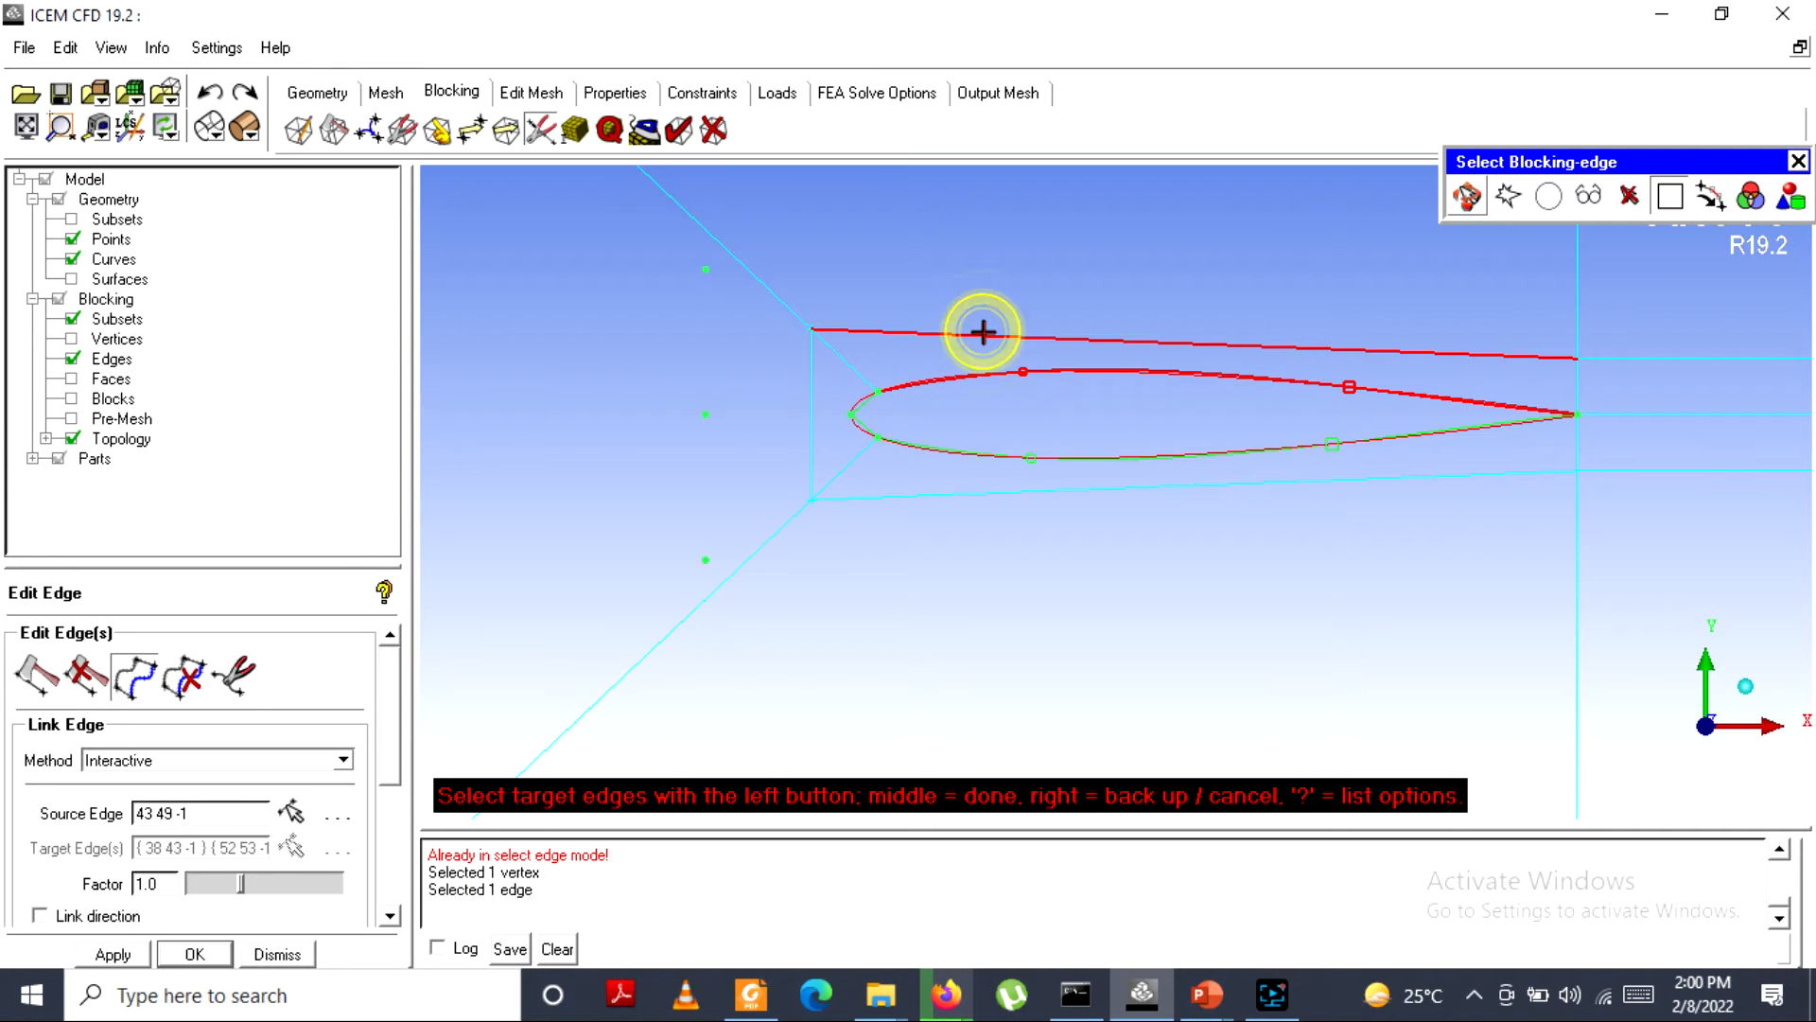
pyautogui.middleClick(984, 333)
pyautogui.click(276, 886)
pyautogui.click(276, 885)
pyautogui.click(277, 885)
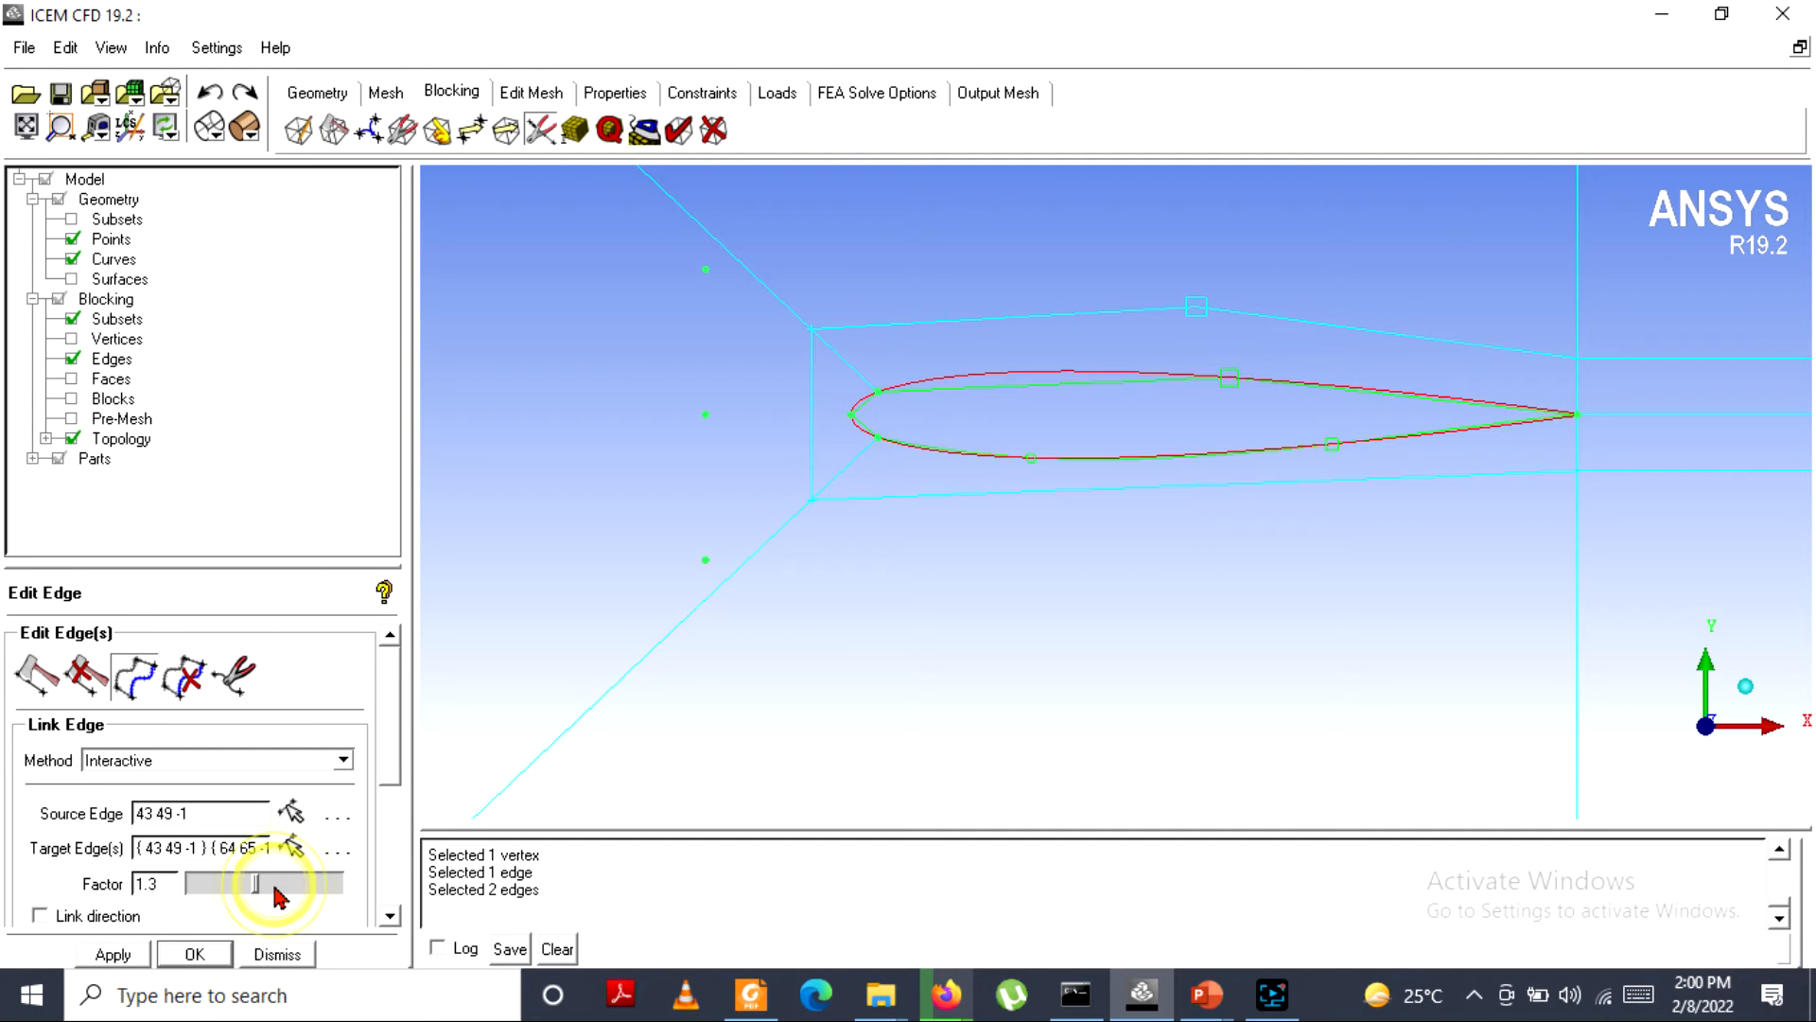
# Link the block edge below the airfoil to the shape of the airfoil's lower edge, with a factor of 1.3.
pyautogui.click(292, 811)
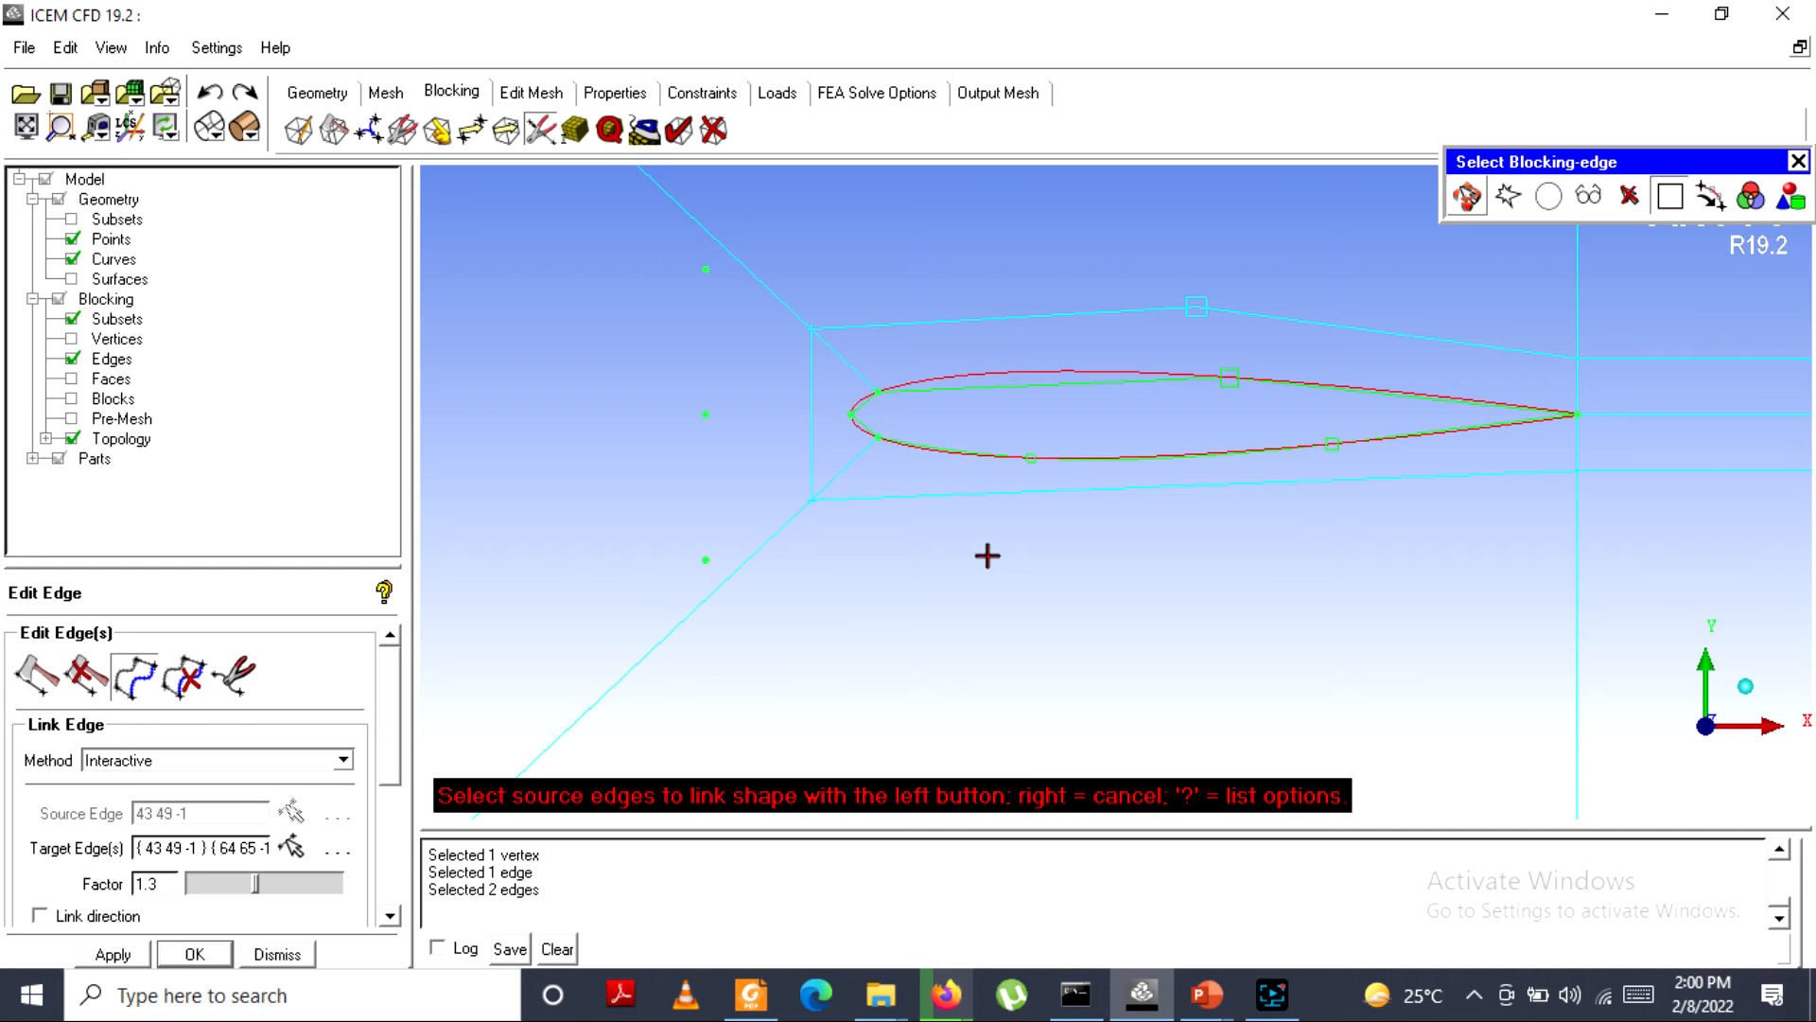
pyautogui.click(1072, 453)
pyautogui.click(1071, 487)
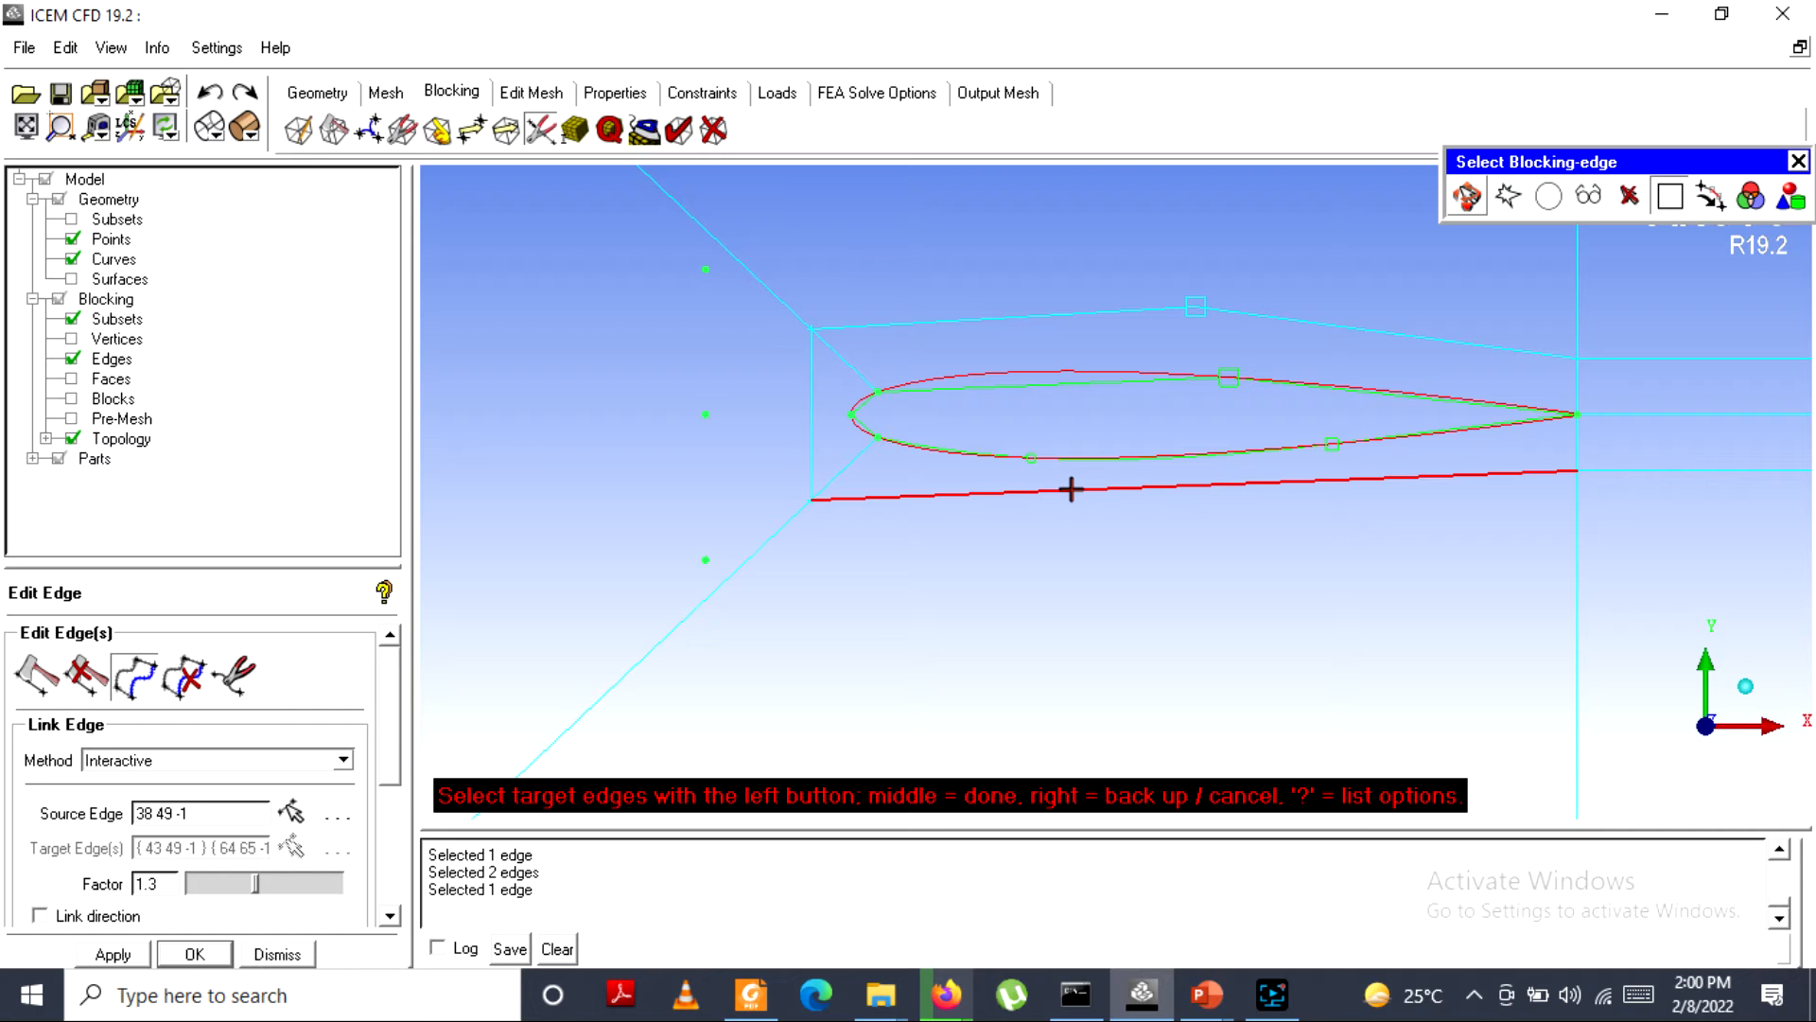
pyautogui.rightClick(1071, 489)
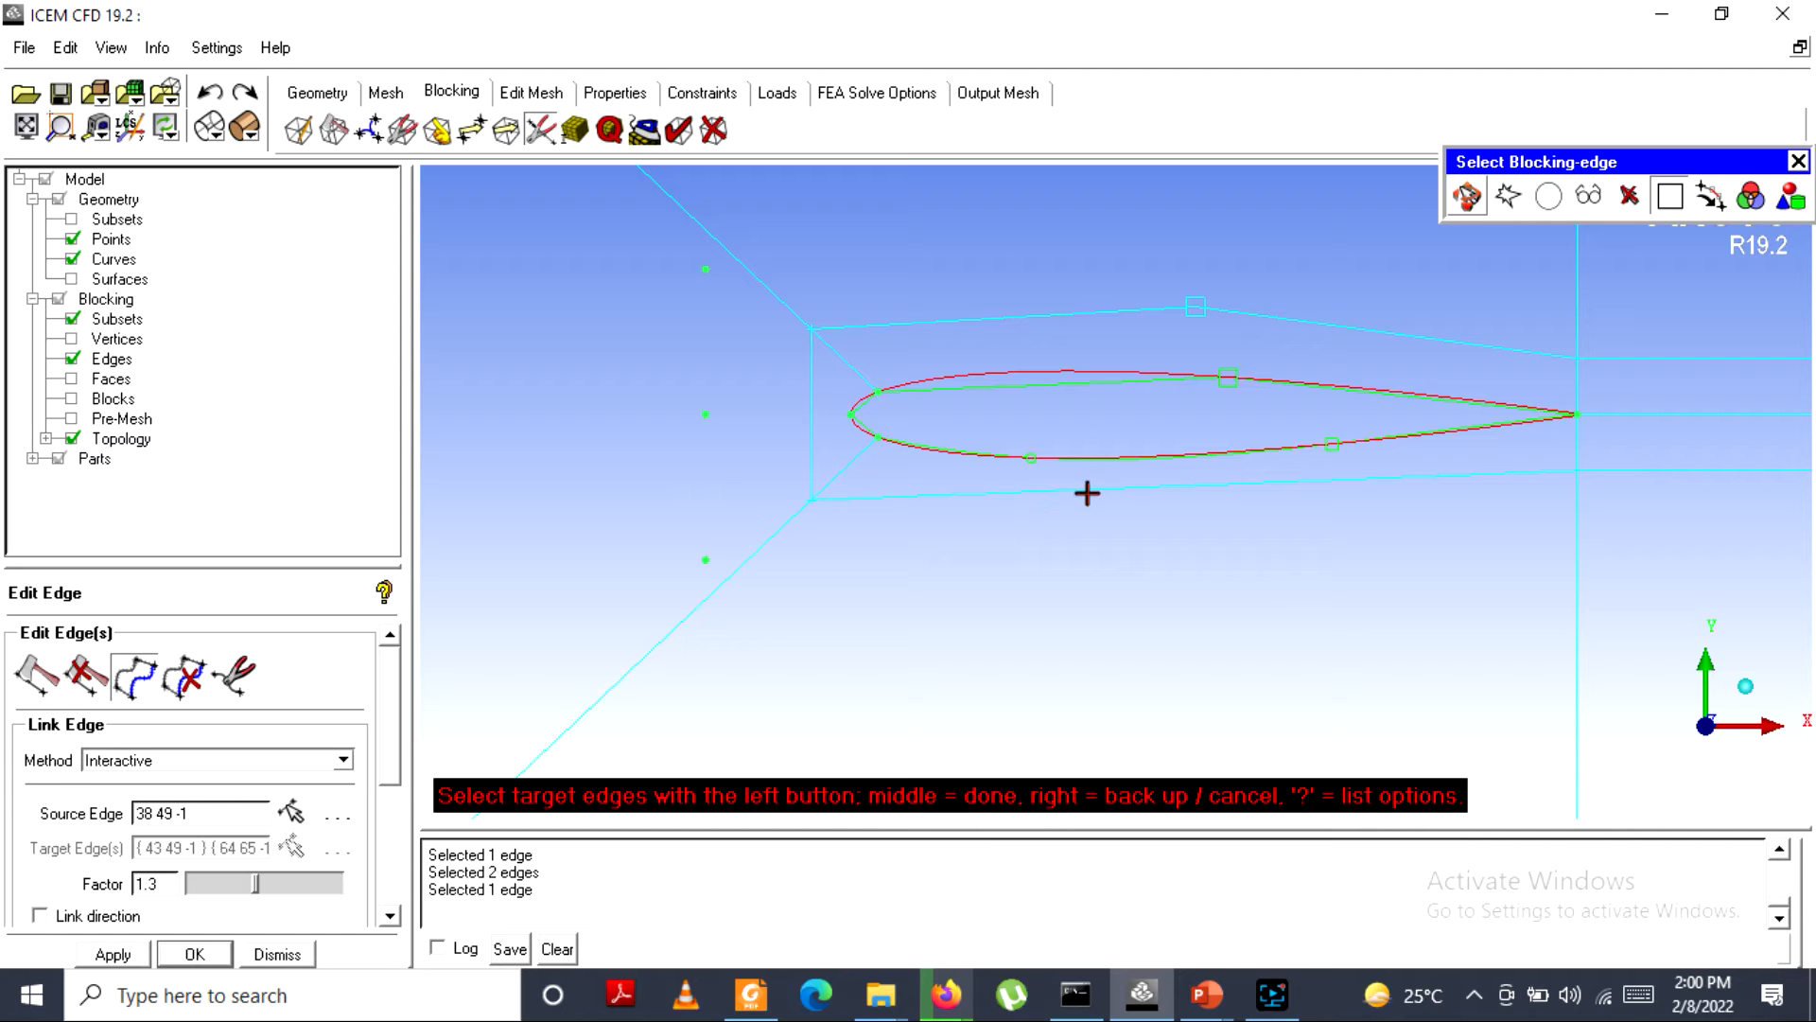
pyautogui.click(1085, 458)
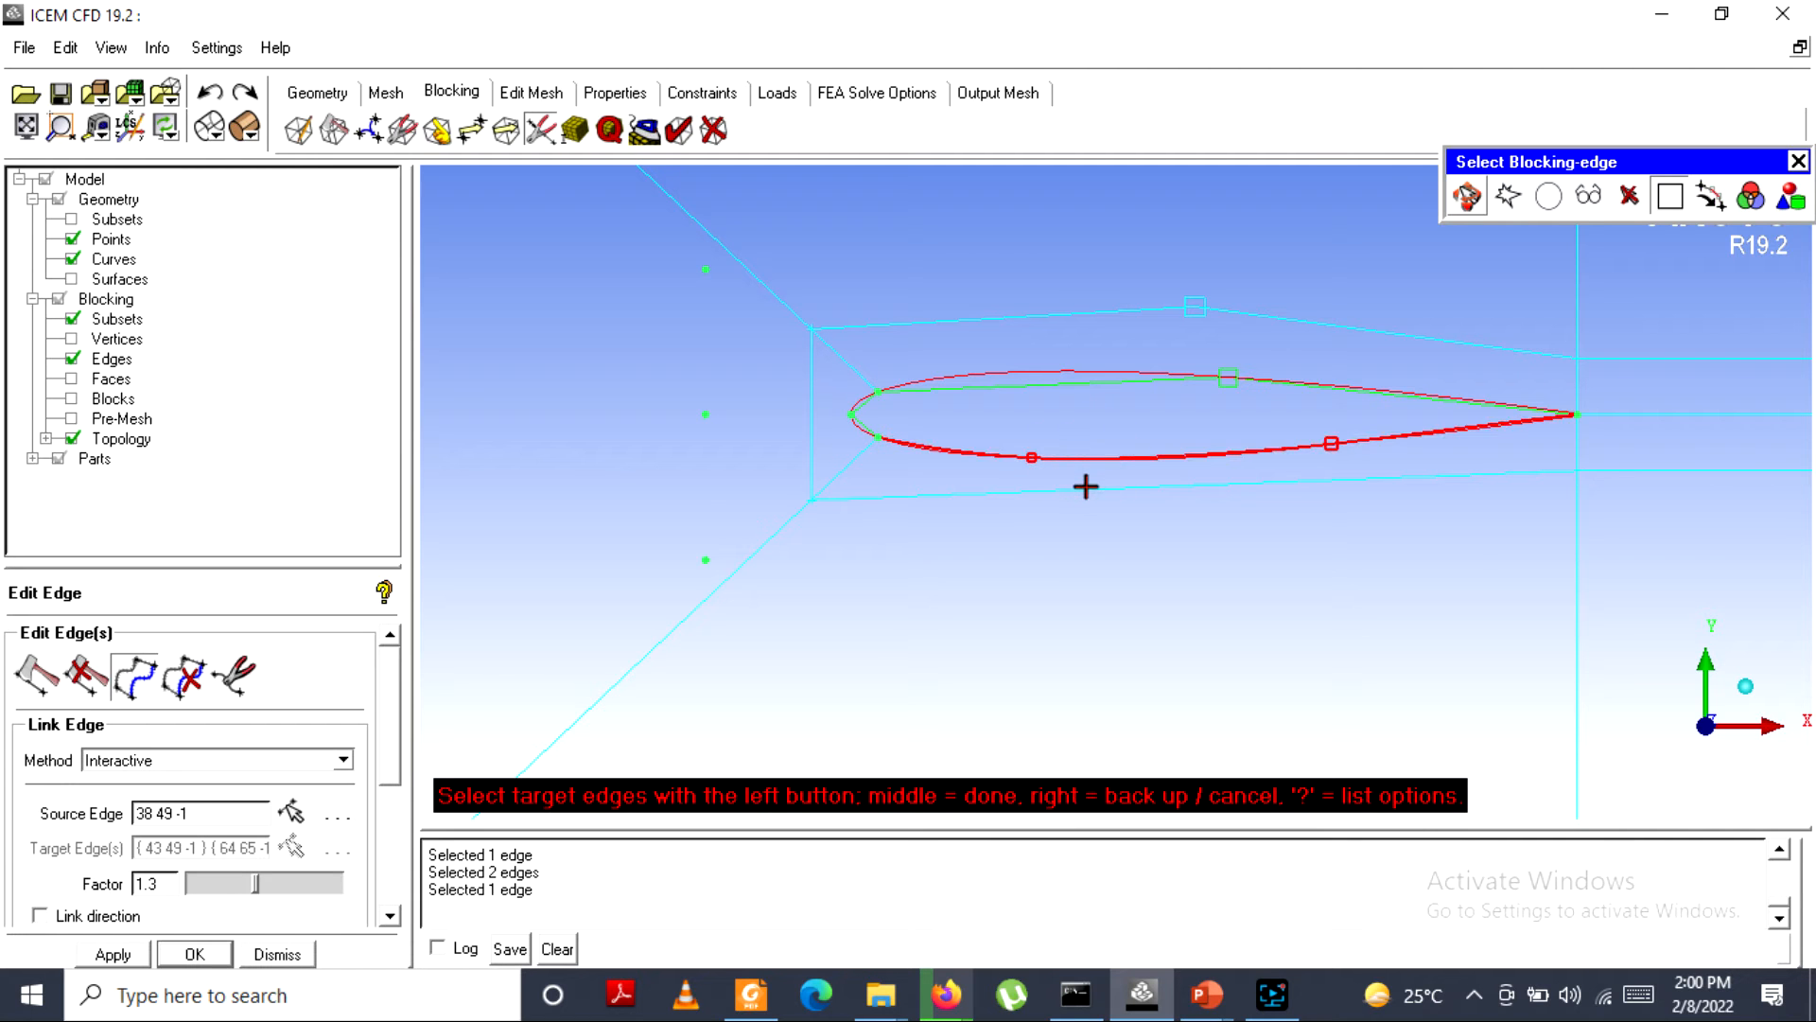
pyautogui.click(1086, 487)
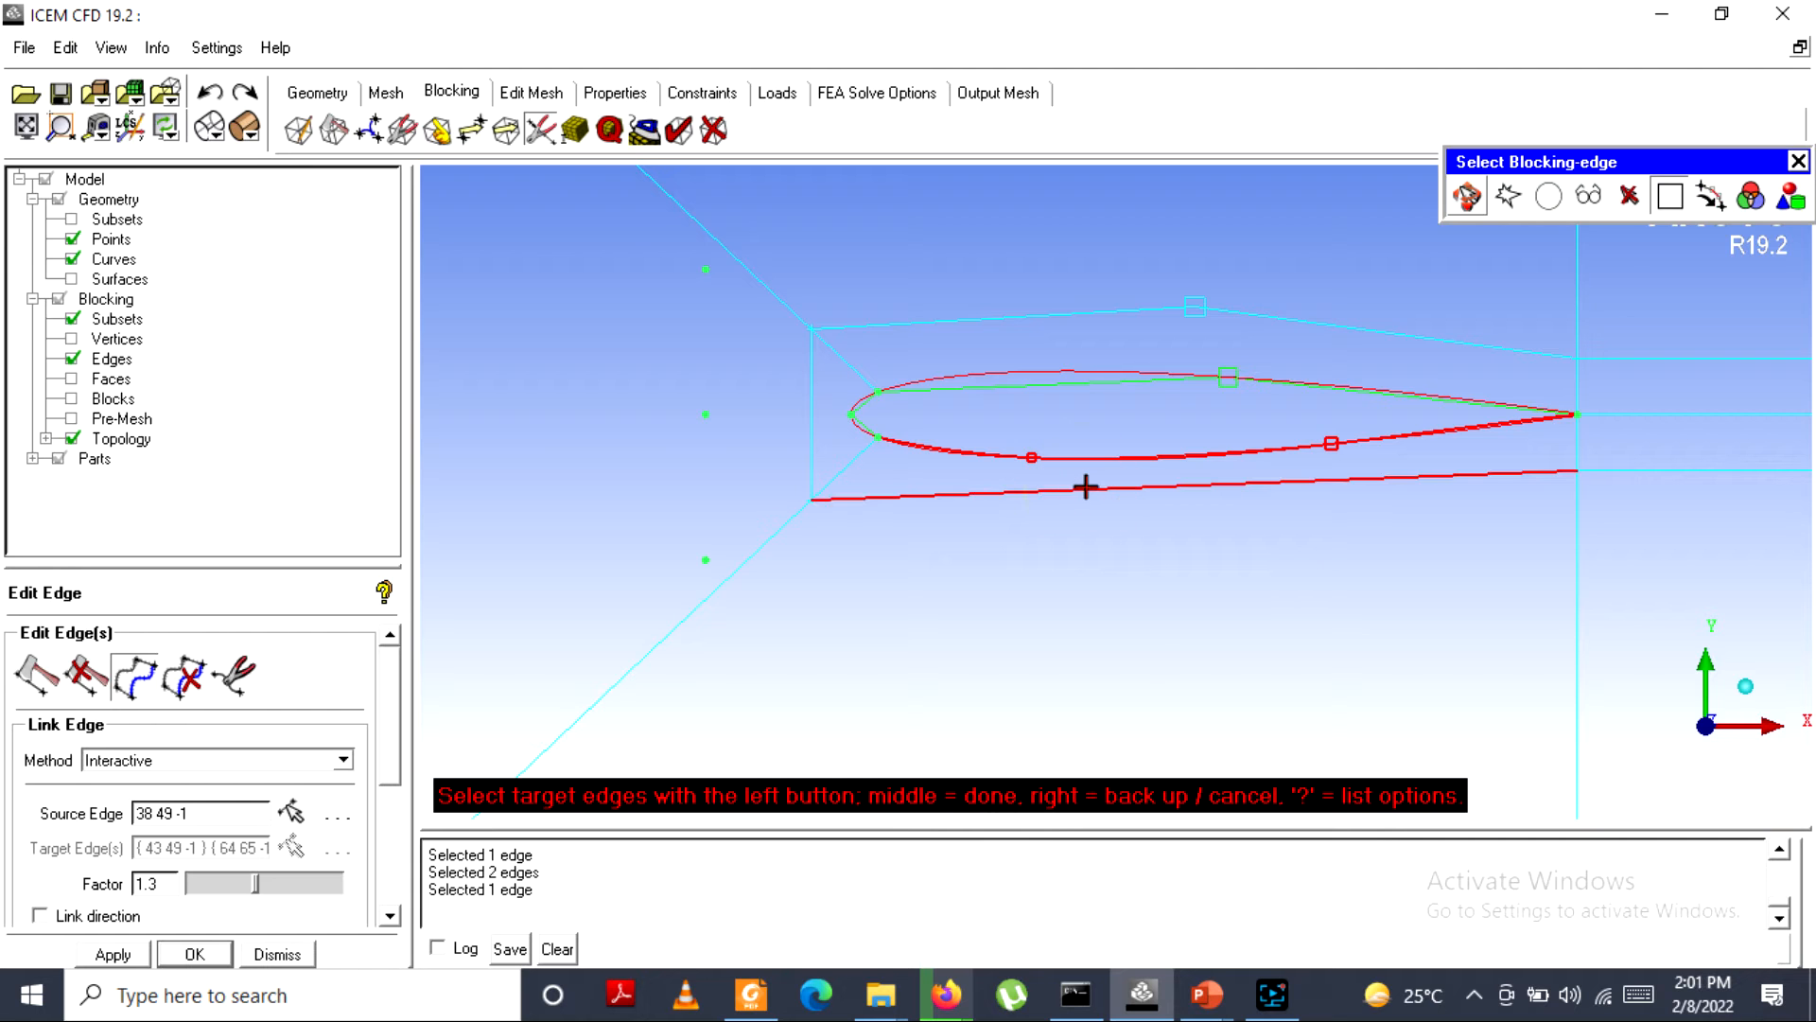
pyautogui.middleClick(1086, 487)
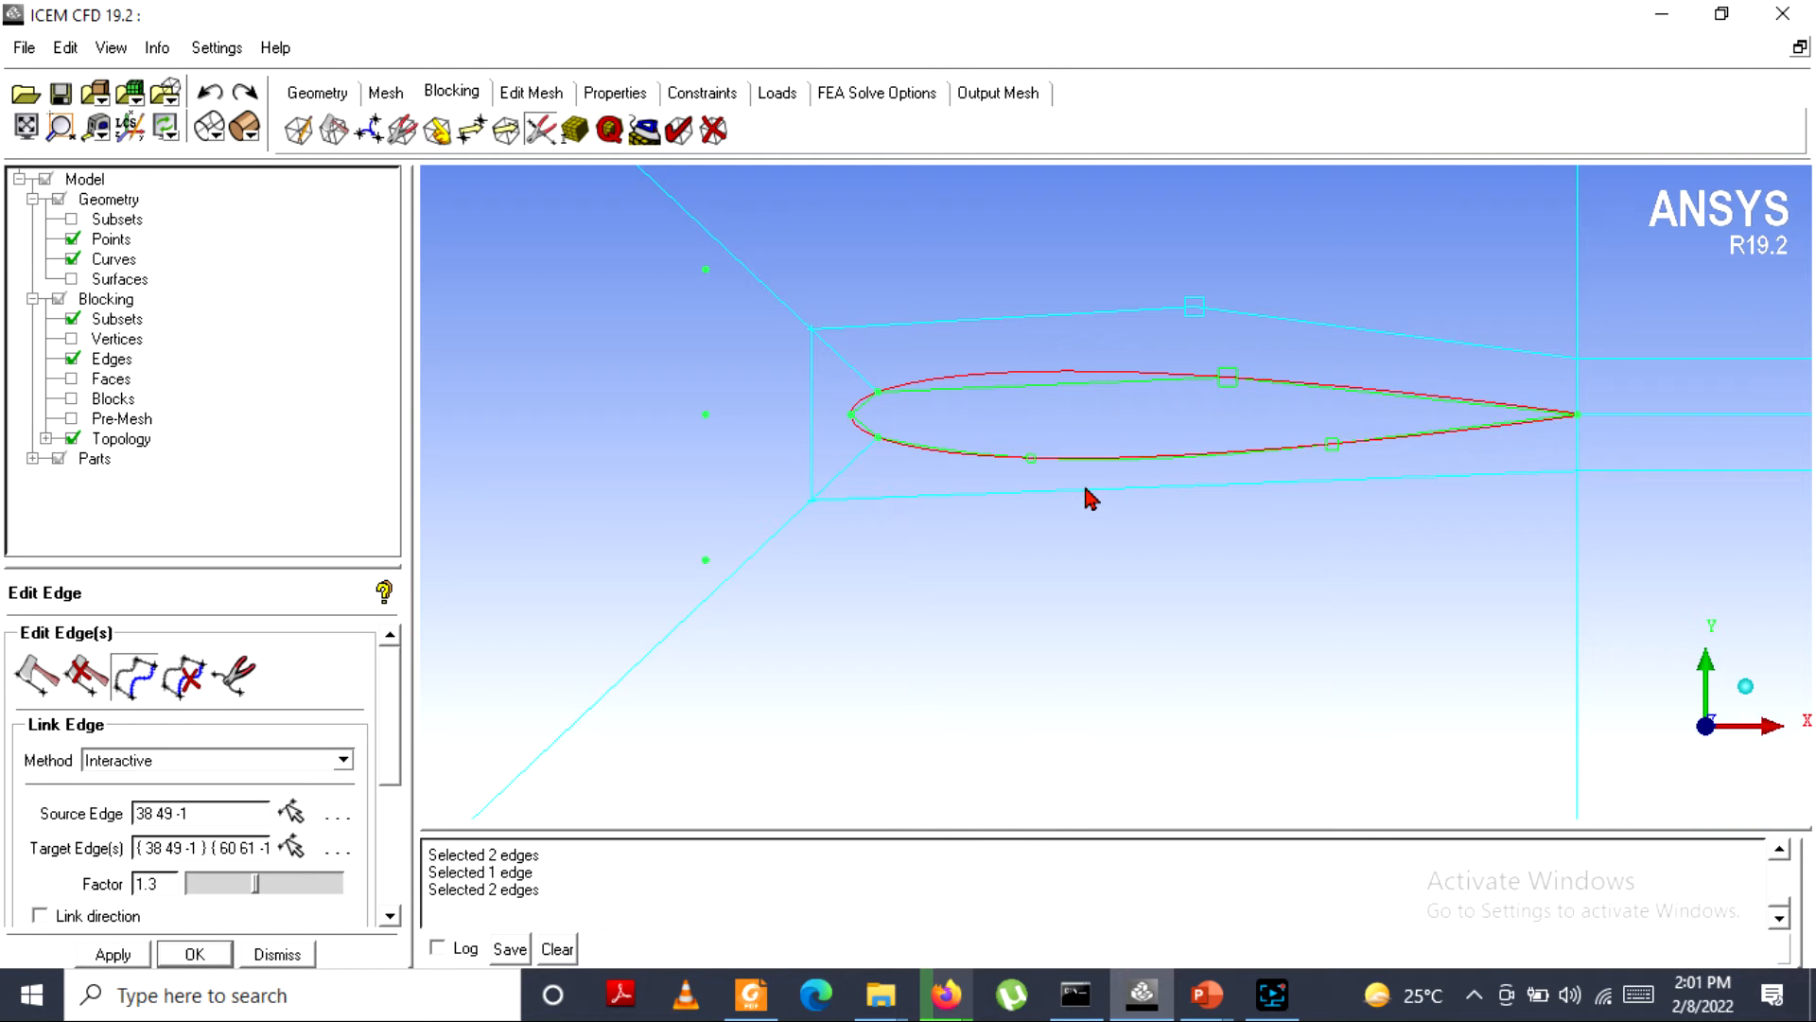
pyautogui.click(279, 884)
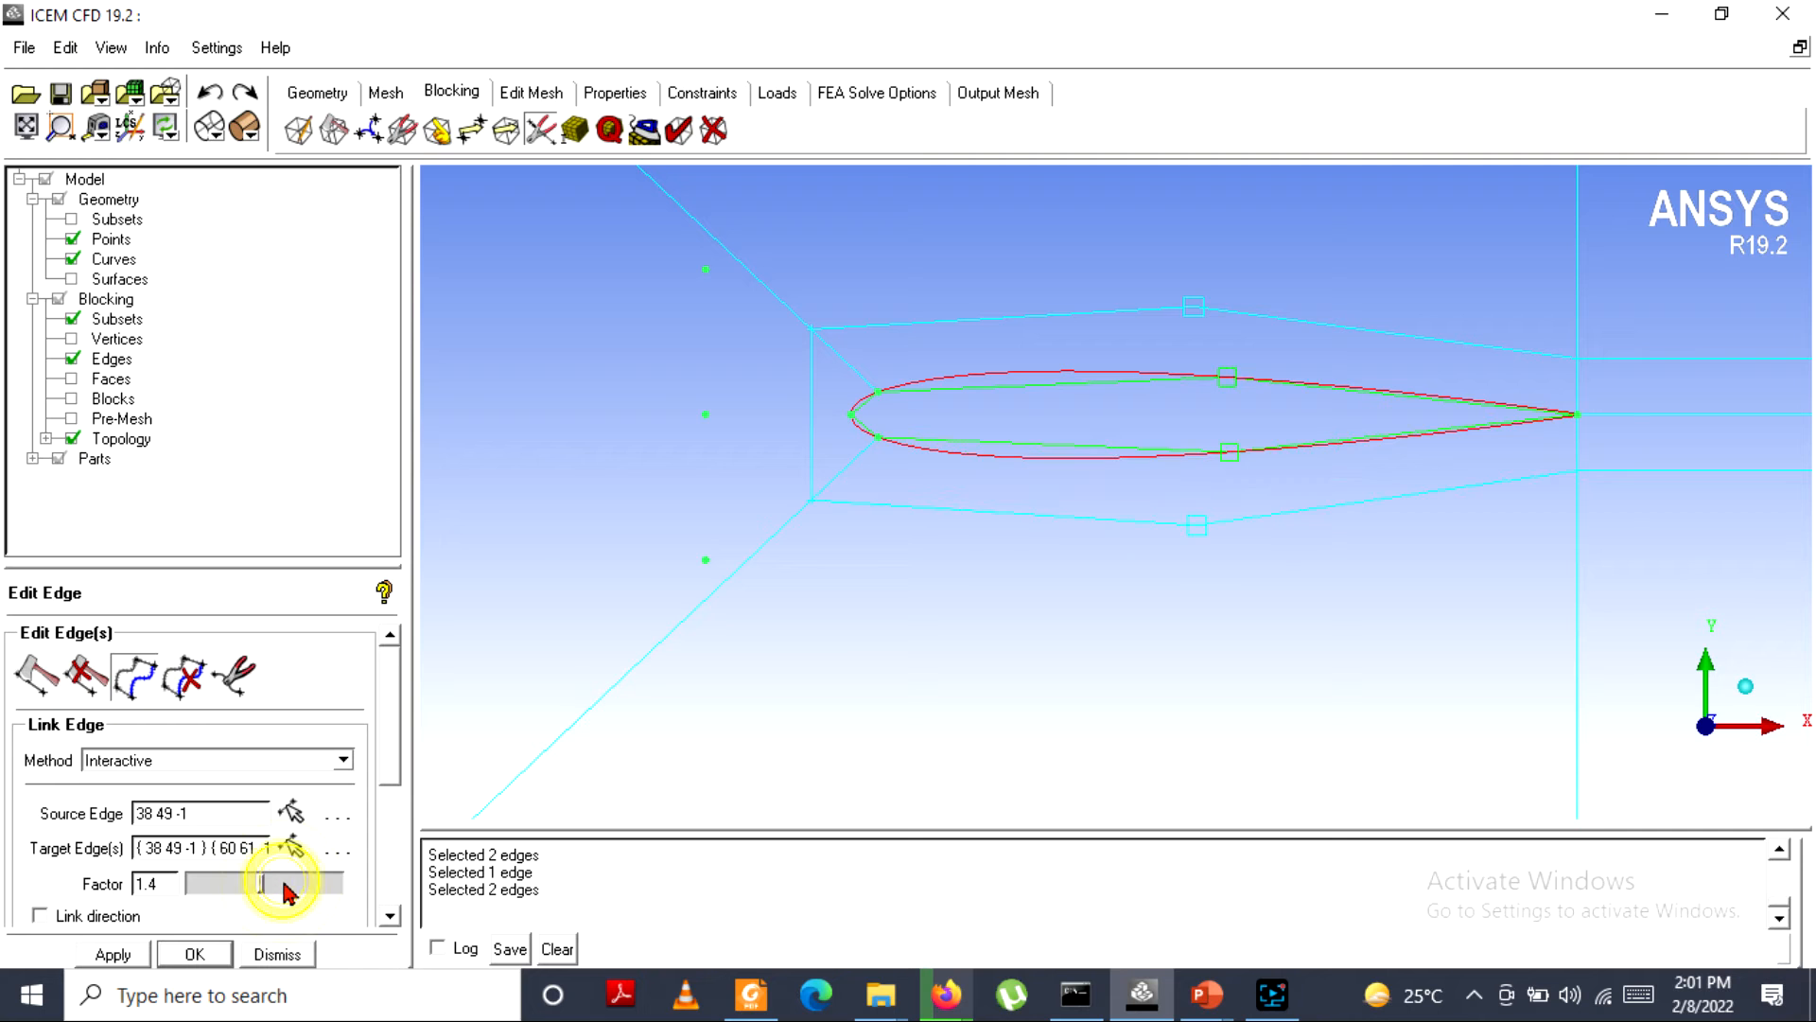
pyautogui.click(251, 886)
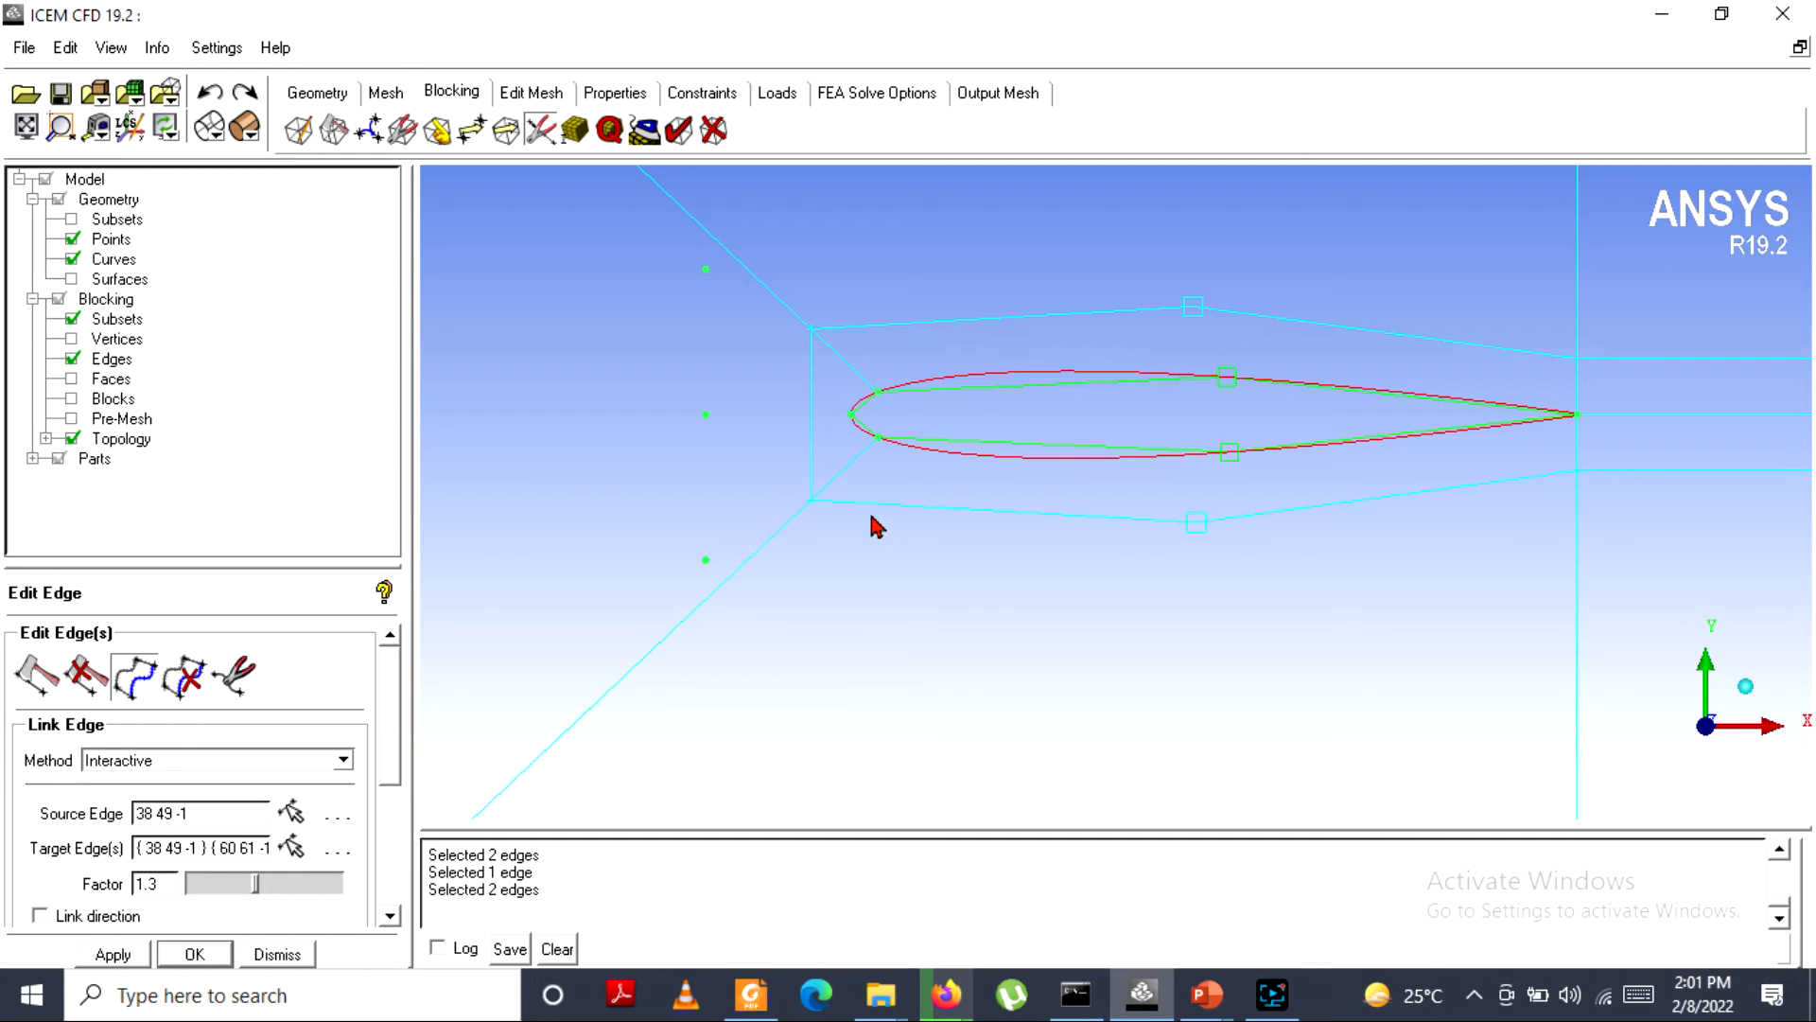
pyautogui.moveTo(924, 498); pyautogui.dragTo(1044, 496, button='middle')
pyautogui.scroll(3, 1044, 495)
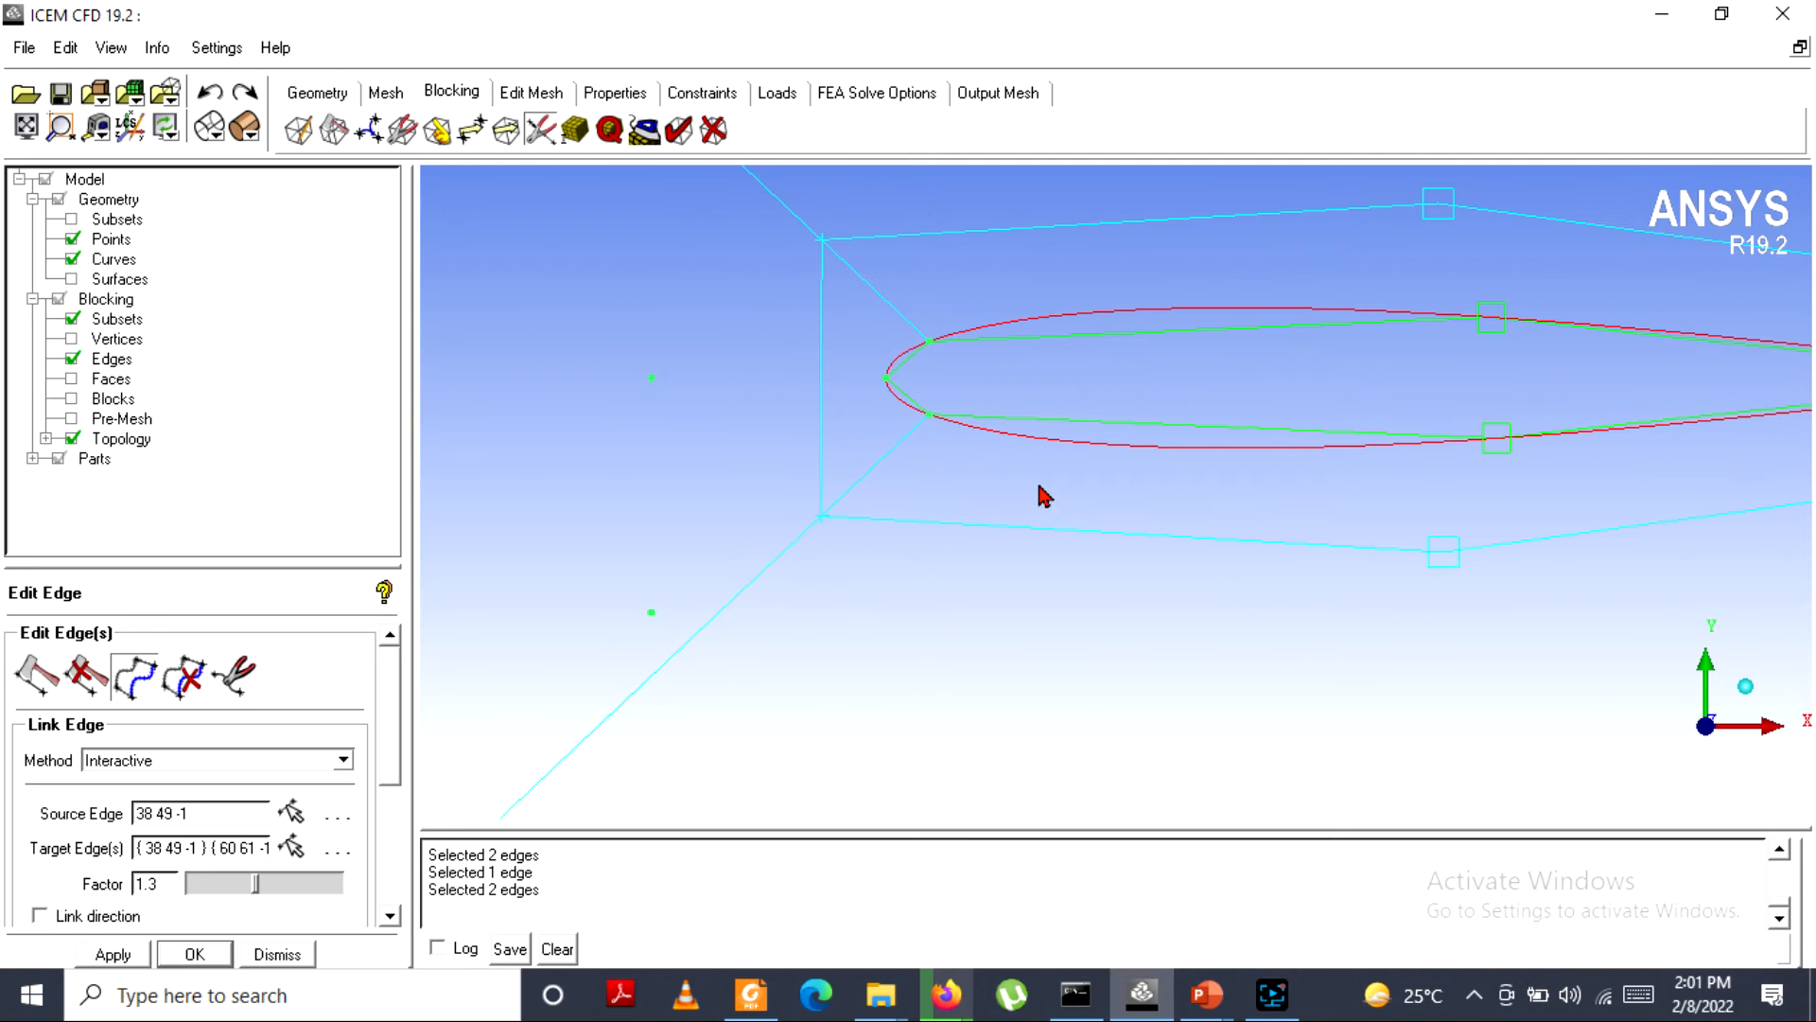
pyautogui.click(134, 674)
pyautogui.click(889, 379)
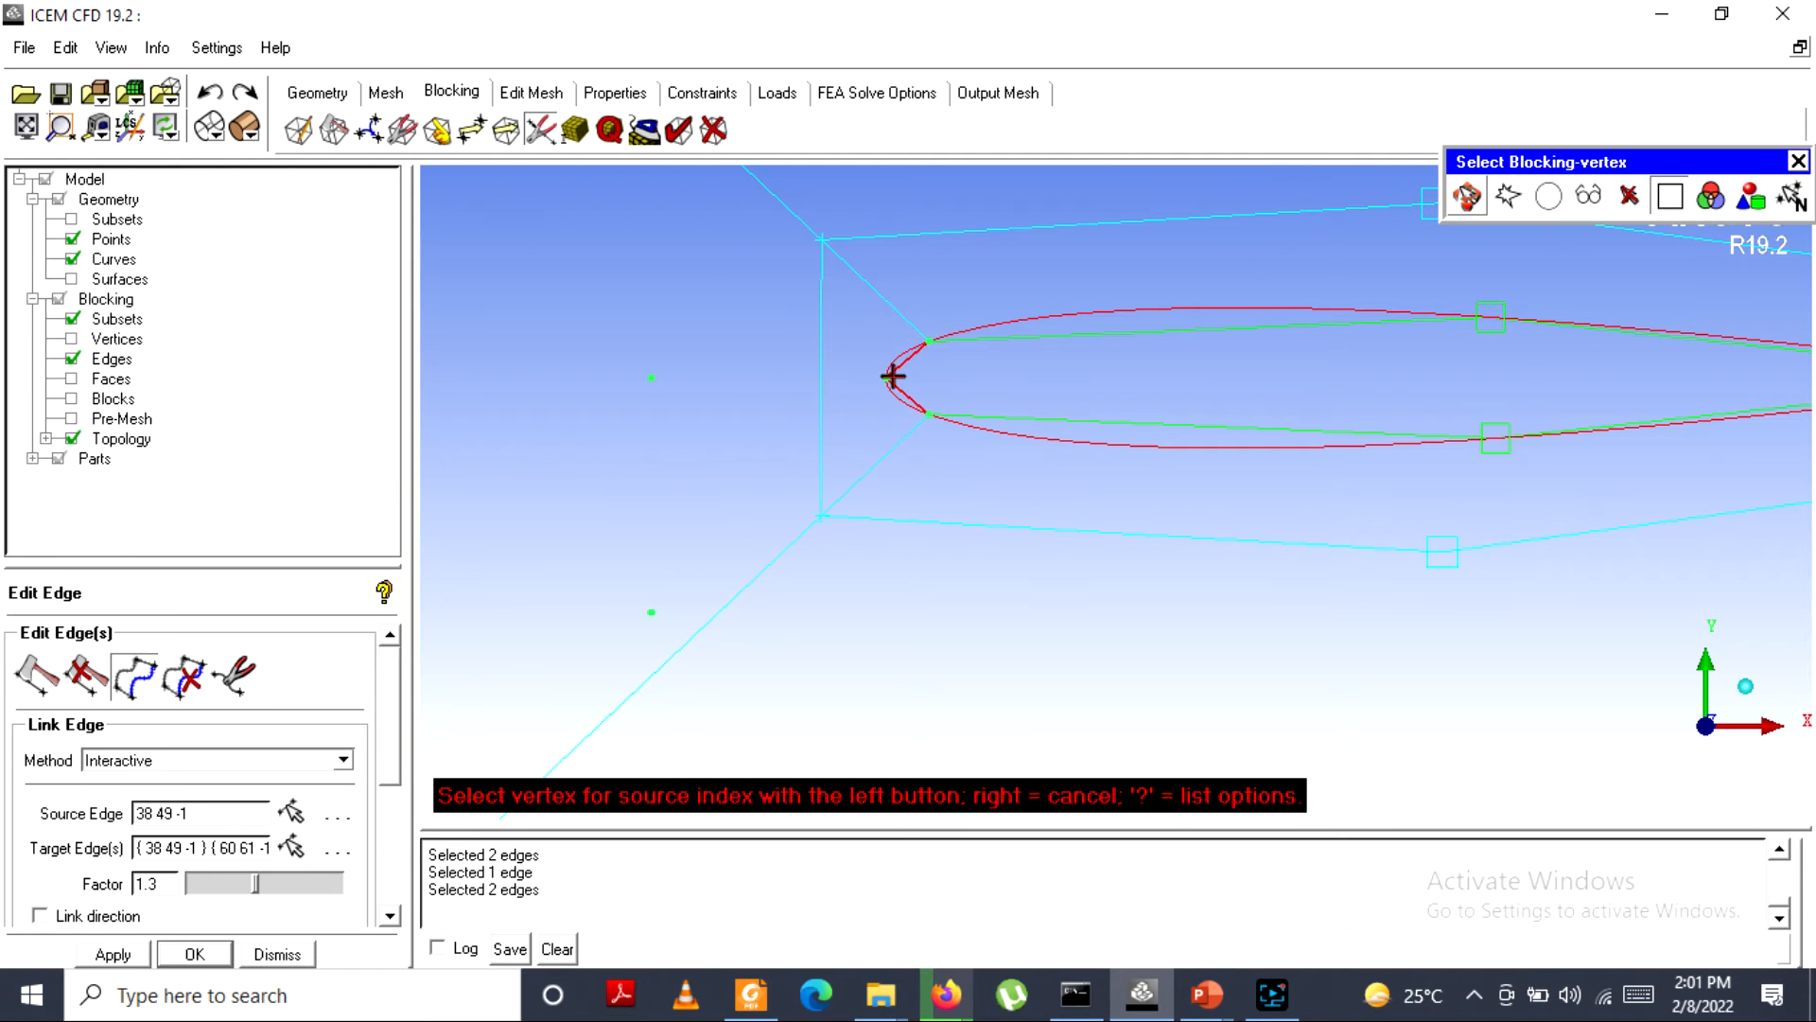
pyautogui.click(832, 391)
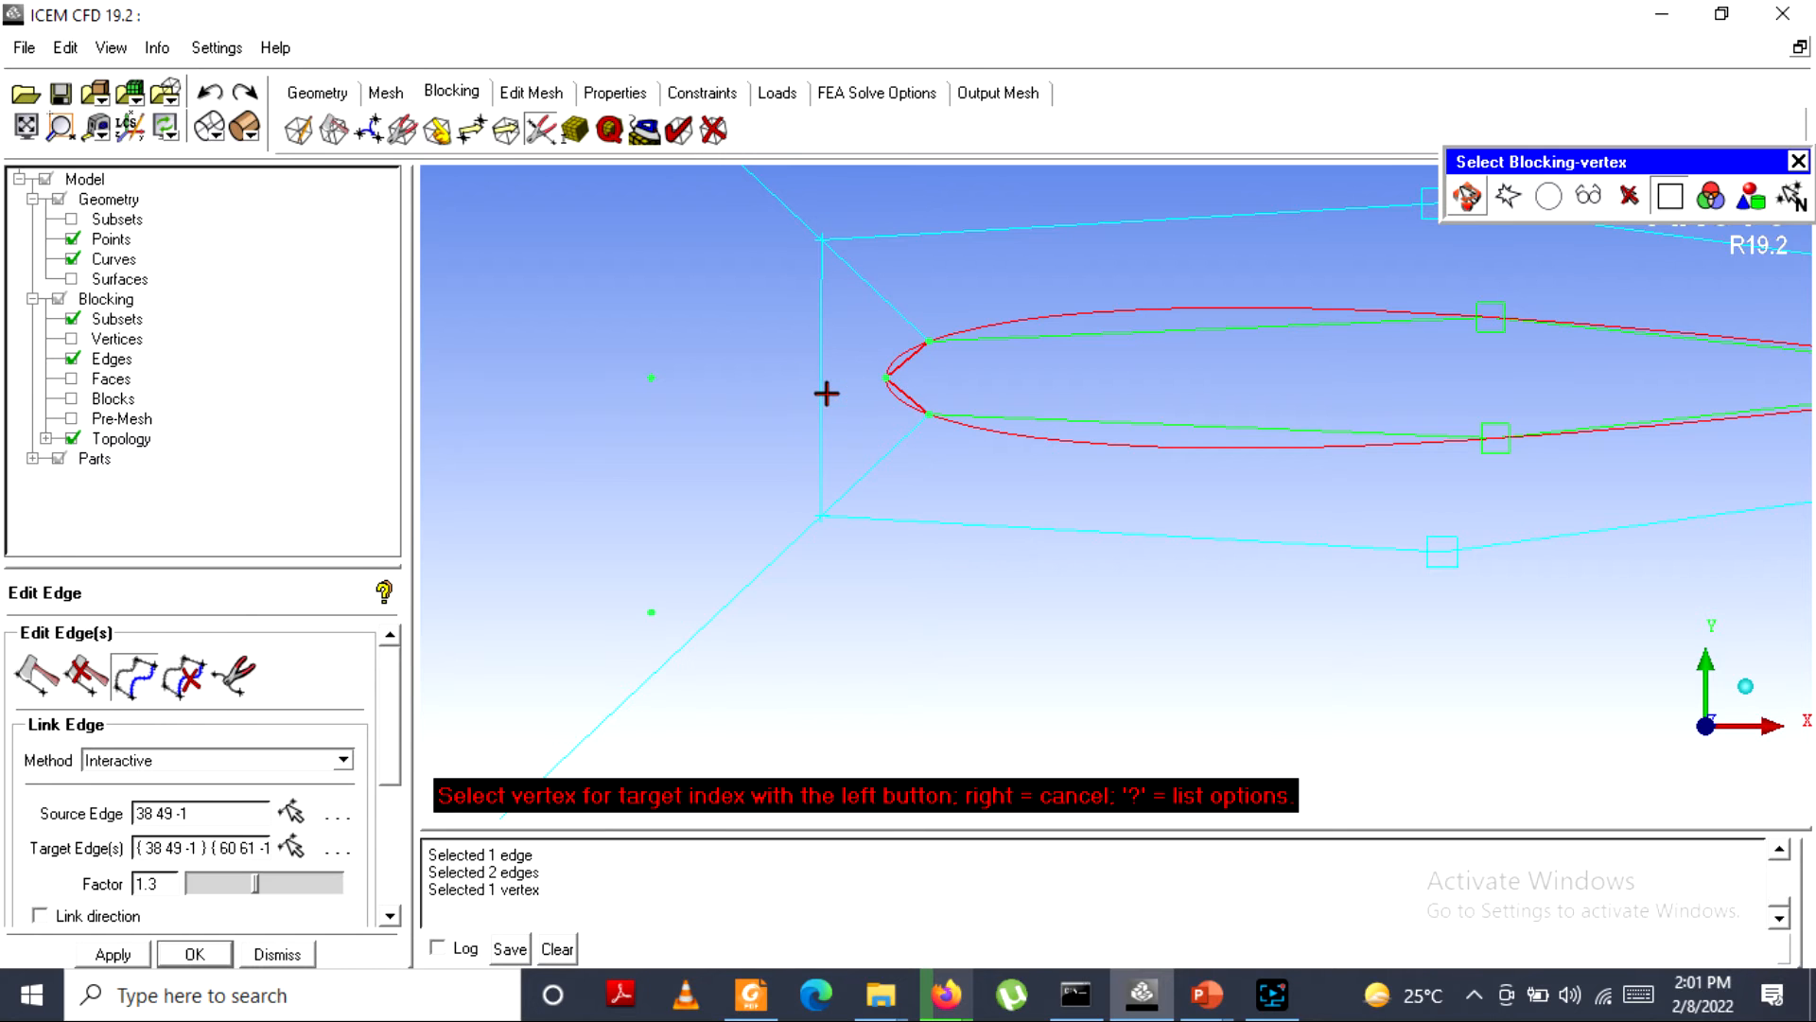
pyautogui.click(822, 394)
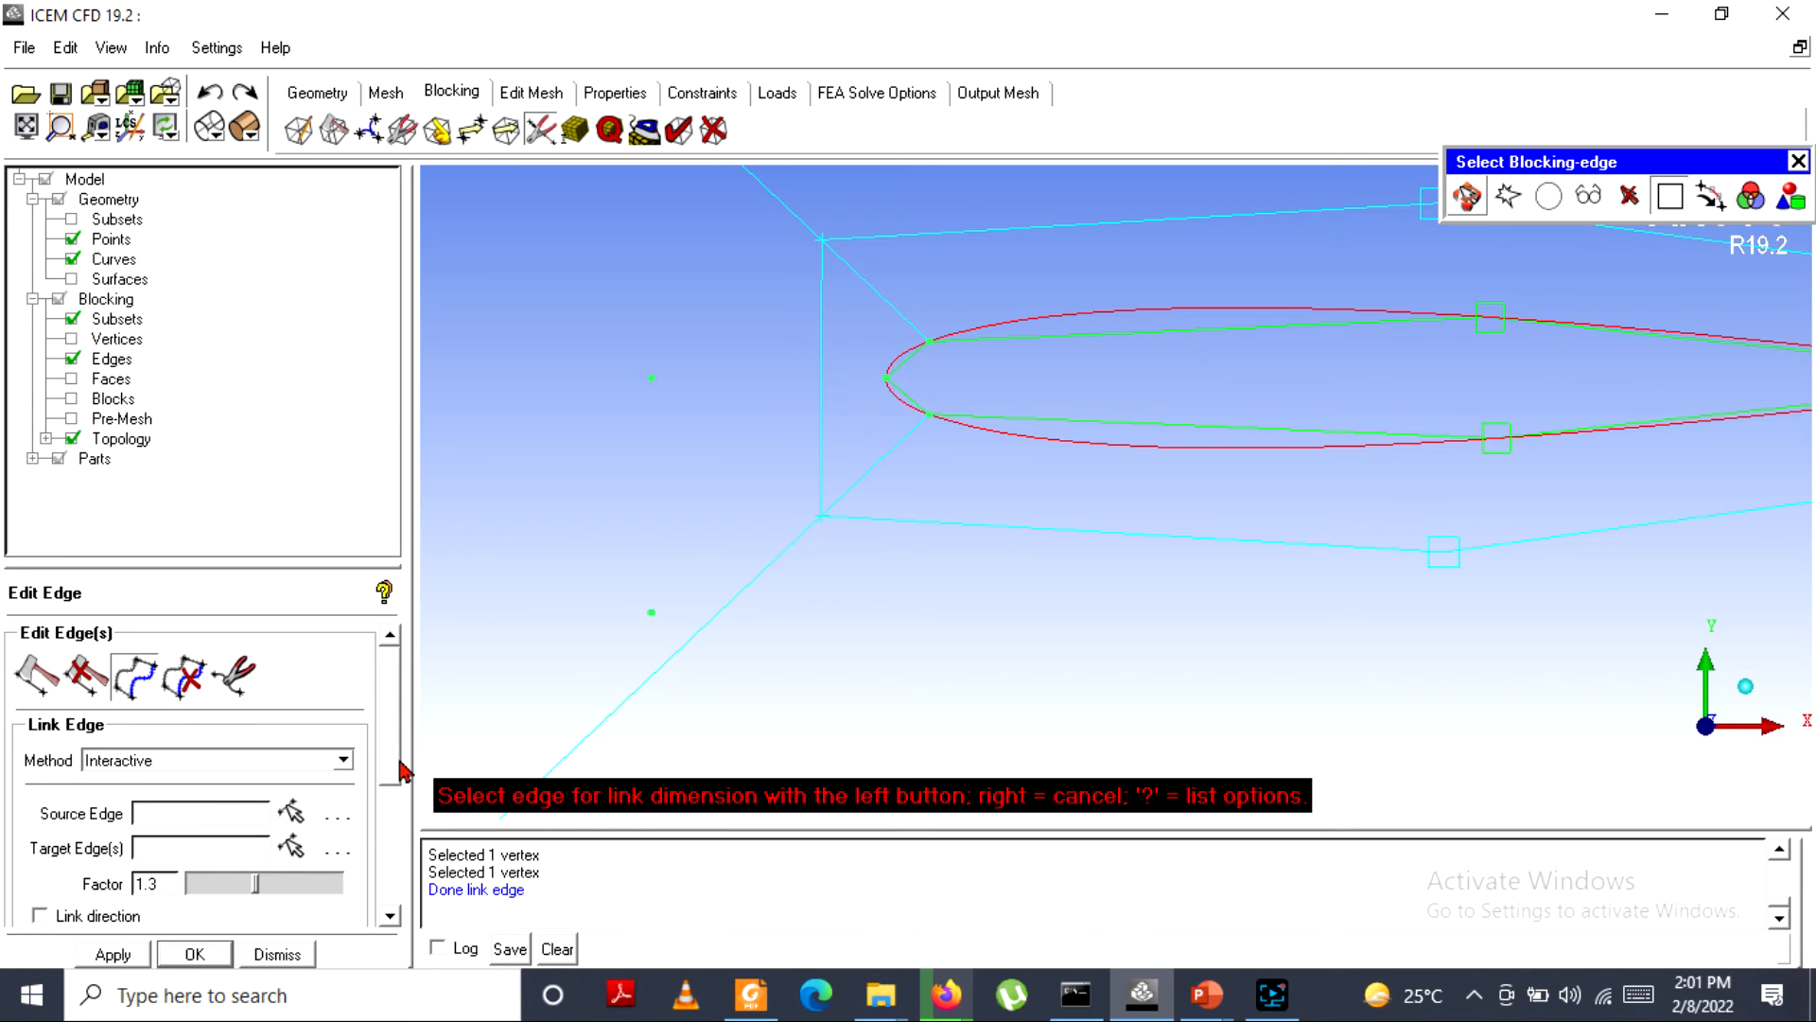
pyautogui.click(291, 812)
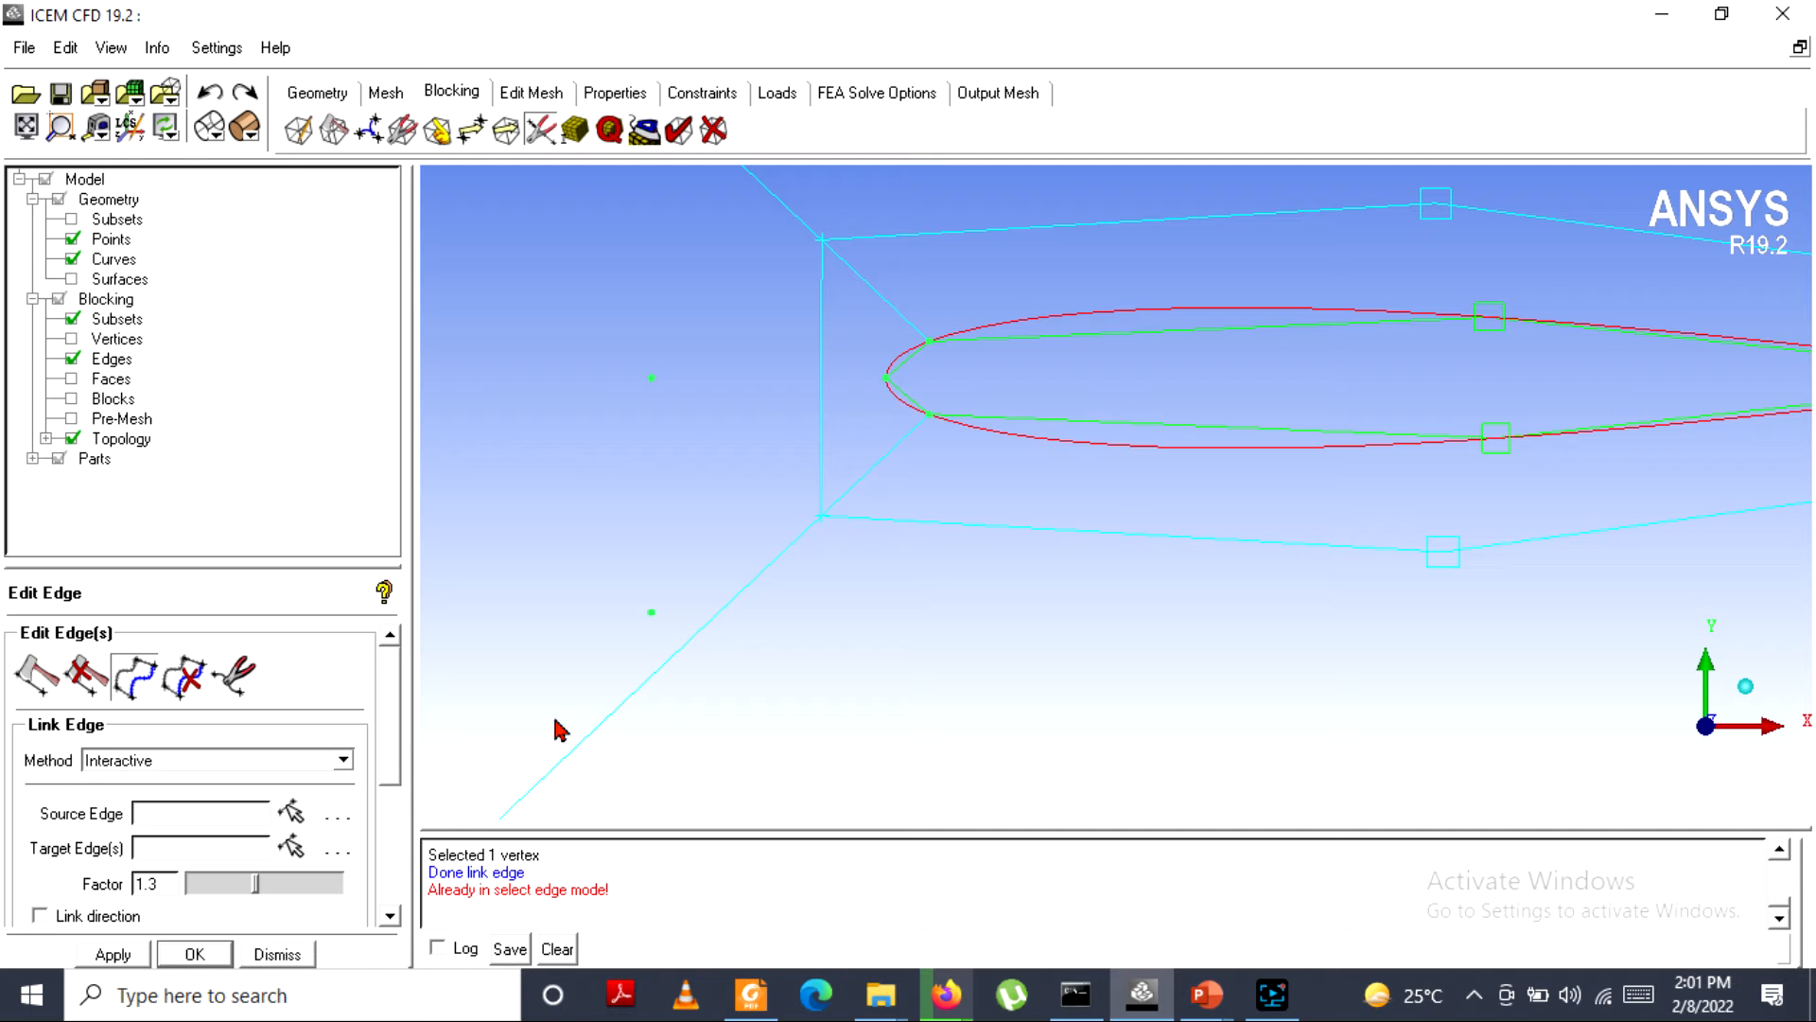
# Choose the short vertical block edge in front of the airfoil as link source and it plus the airfoil's nose edge as targets.
pyautogui.click(292, 812)
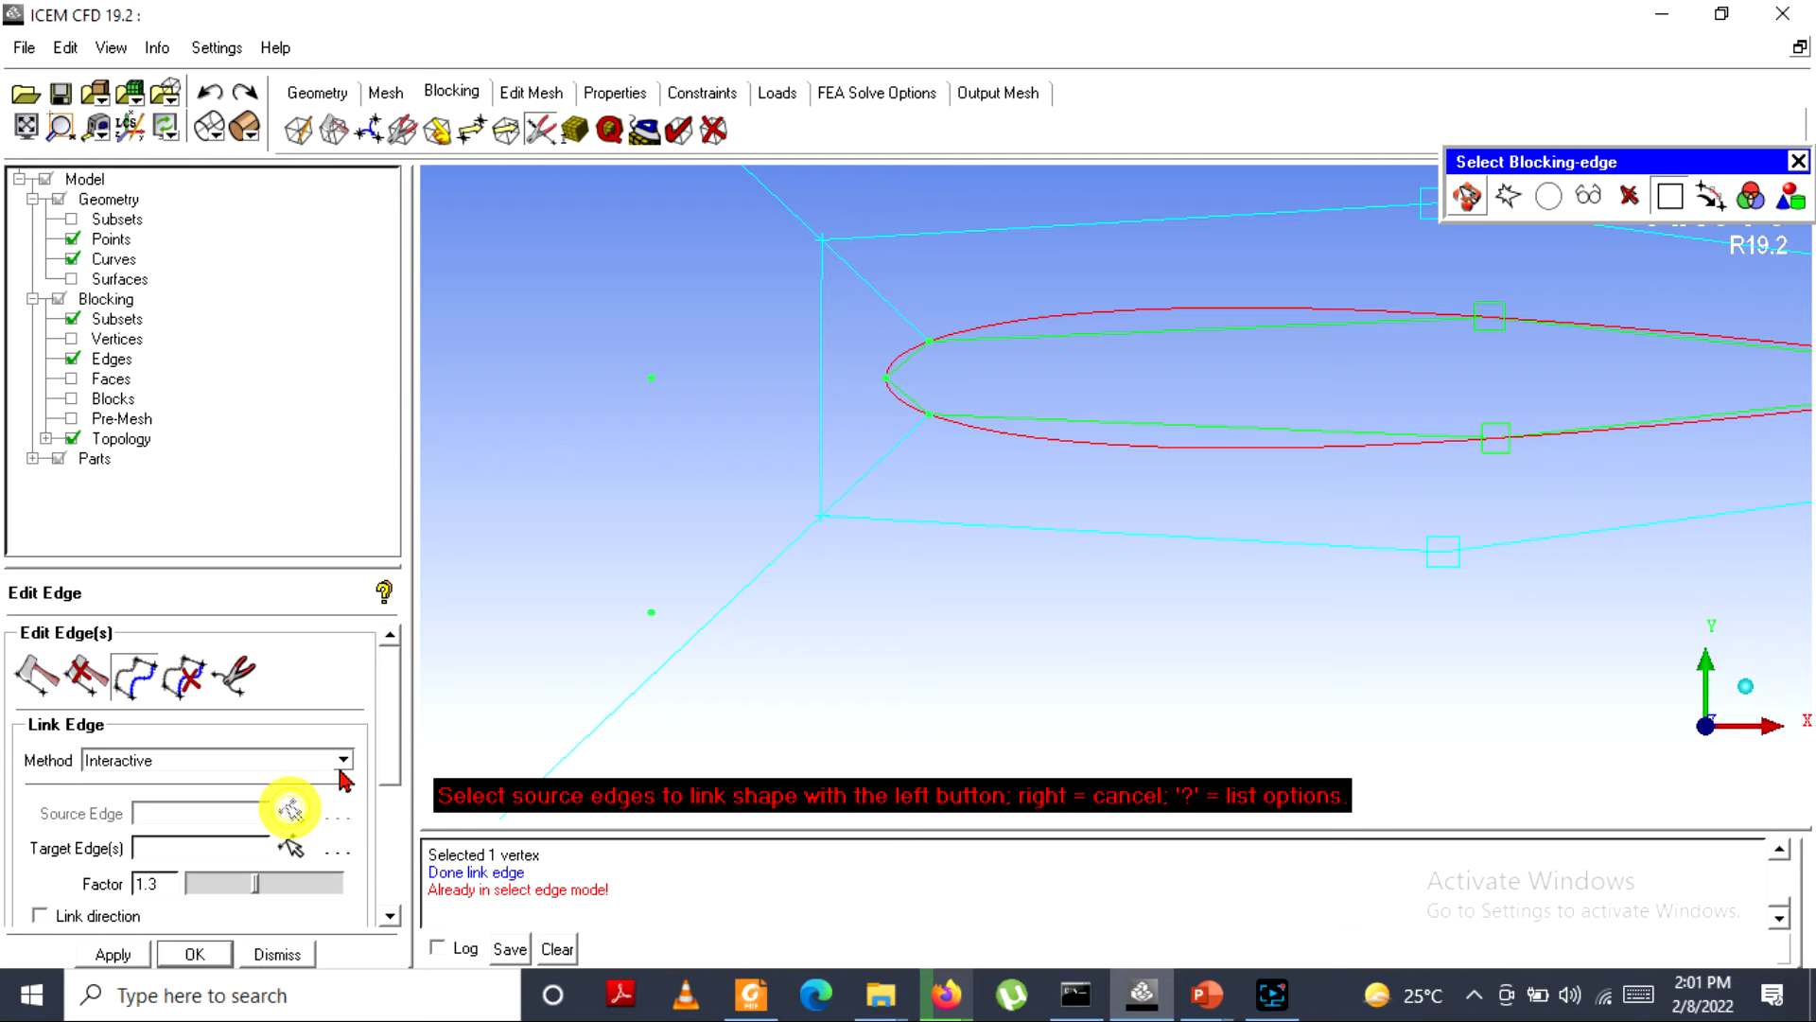
pyautogui.click(903, 379)
pyautogui.click(821, 394)
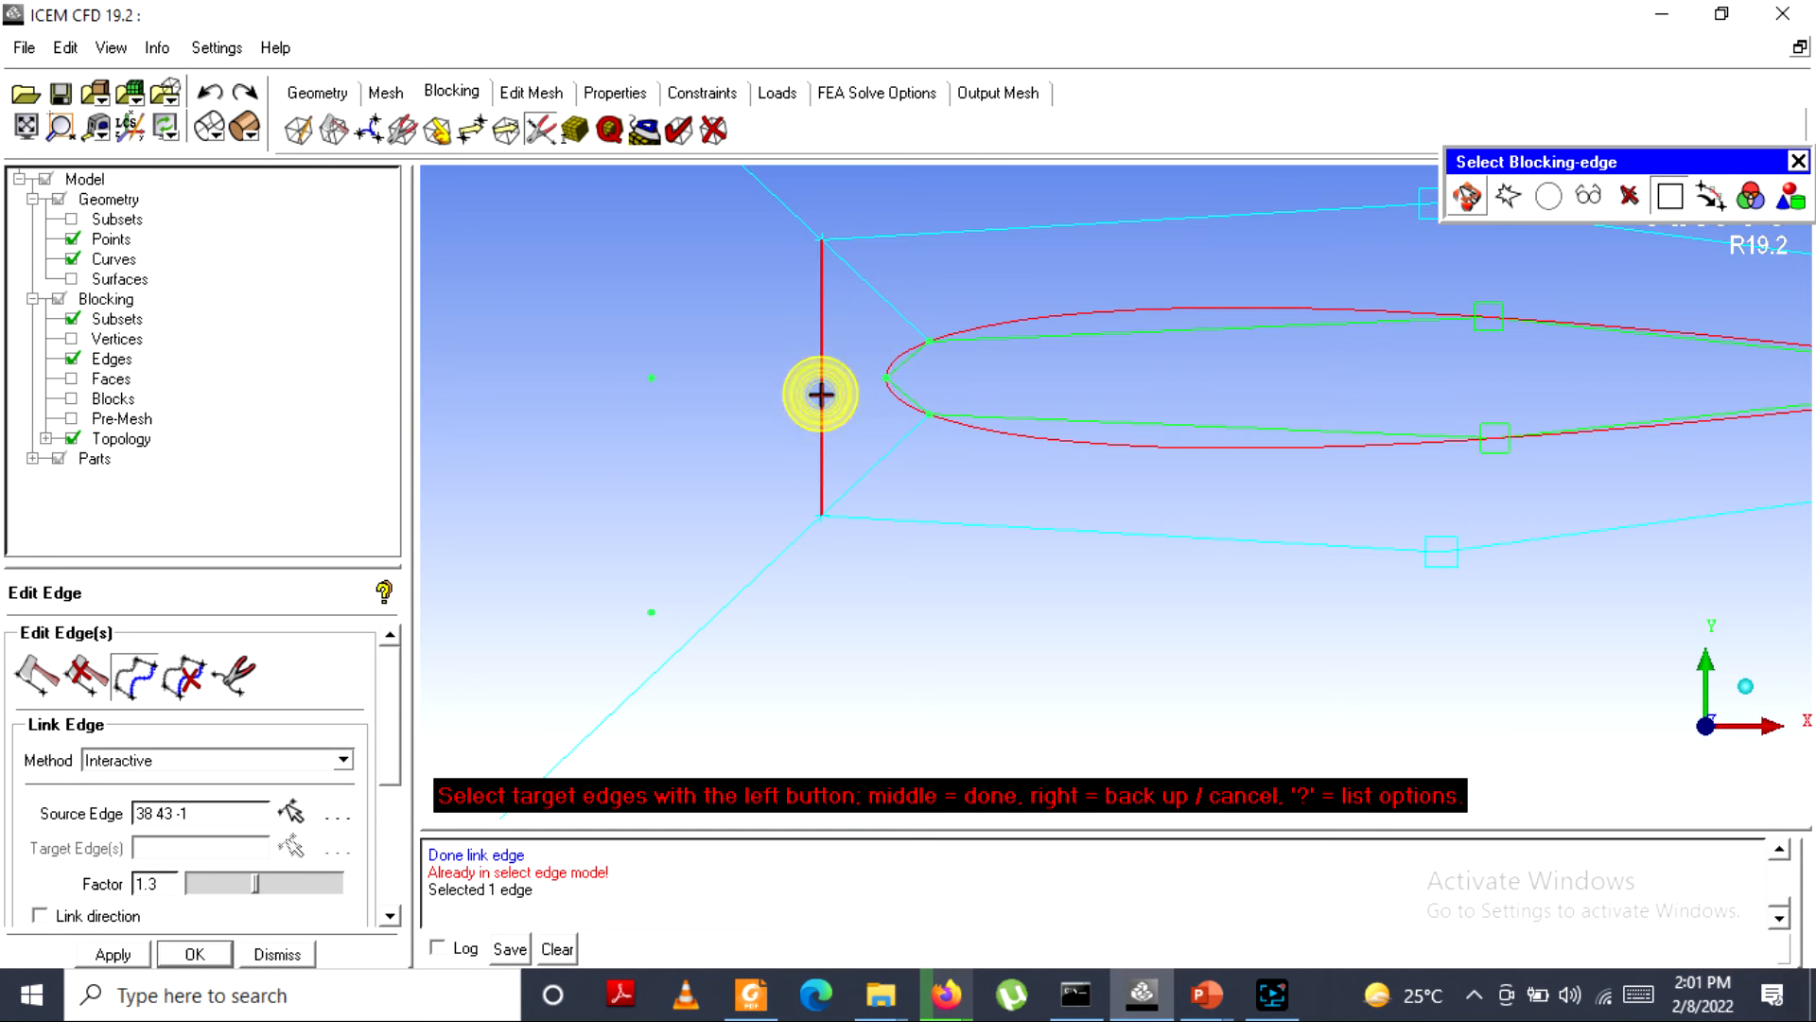
pyautogui.middleClick(821, 395)
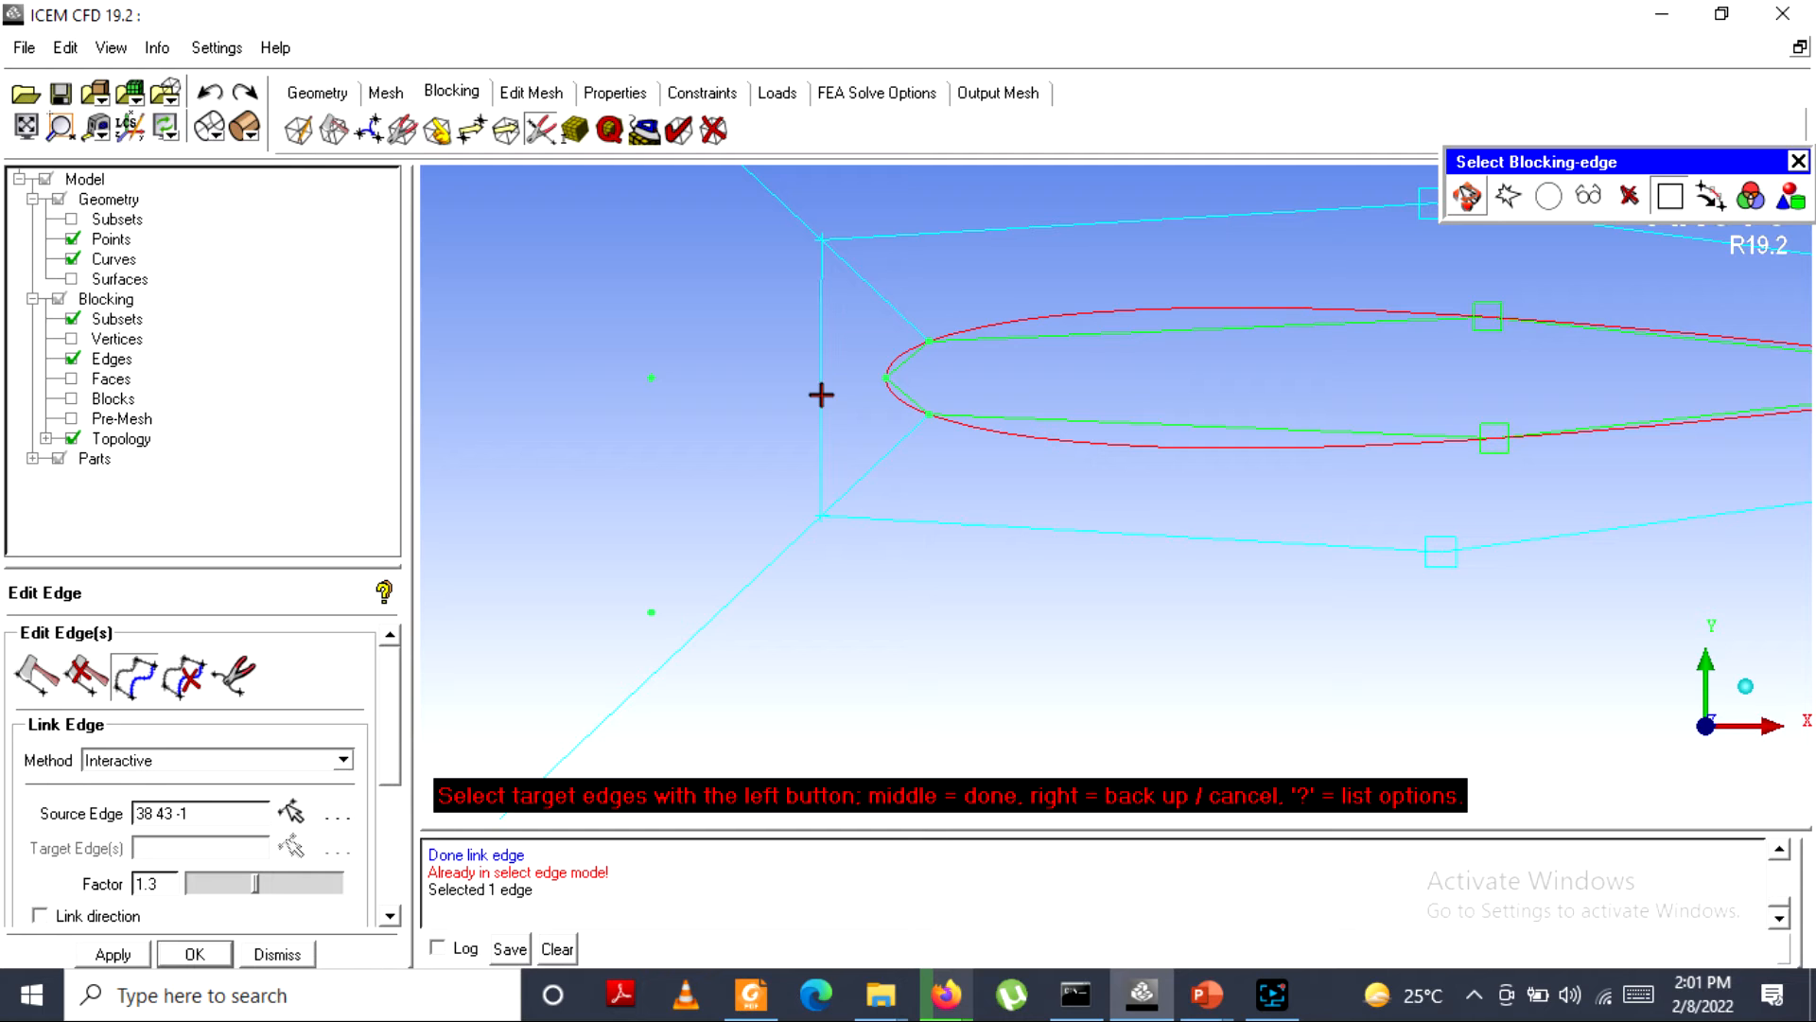
pyautogui.click(899, 378)
pyautogui.click(820, 388)
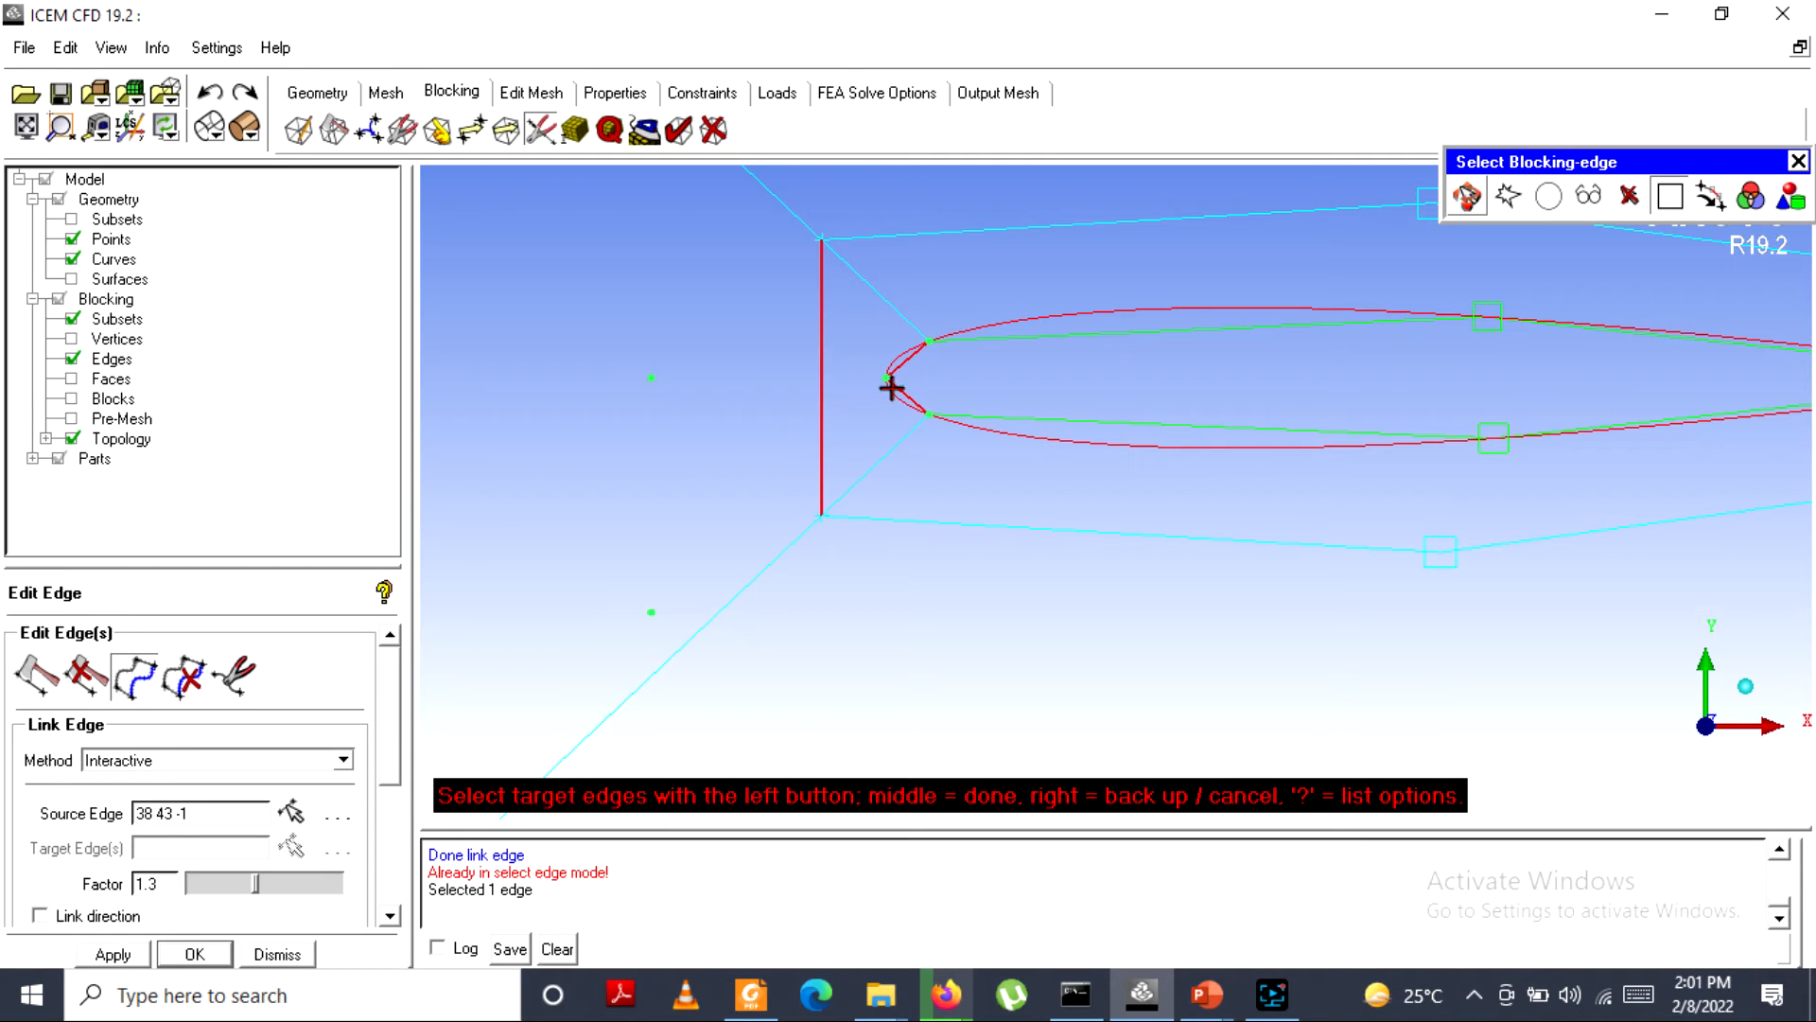
pyautogui.middleClick(912, 456)
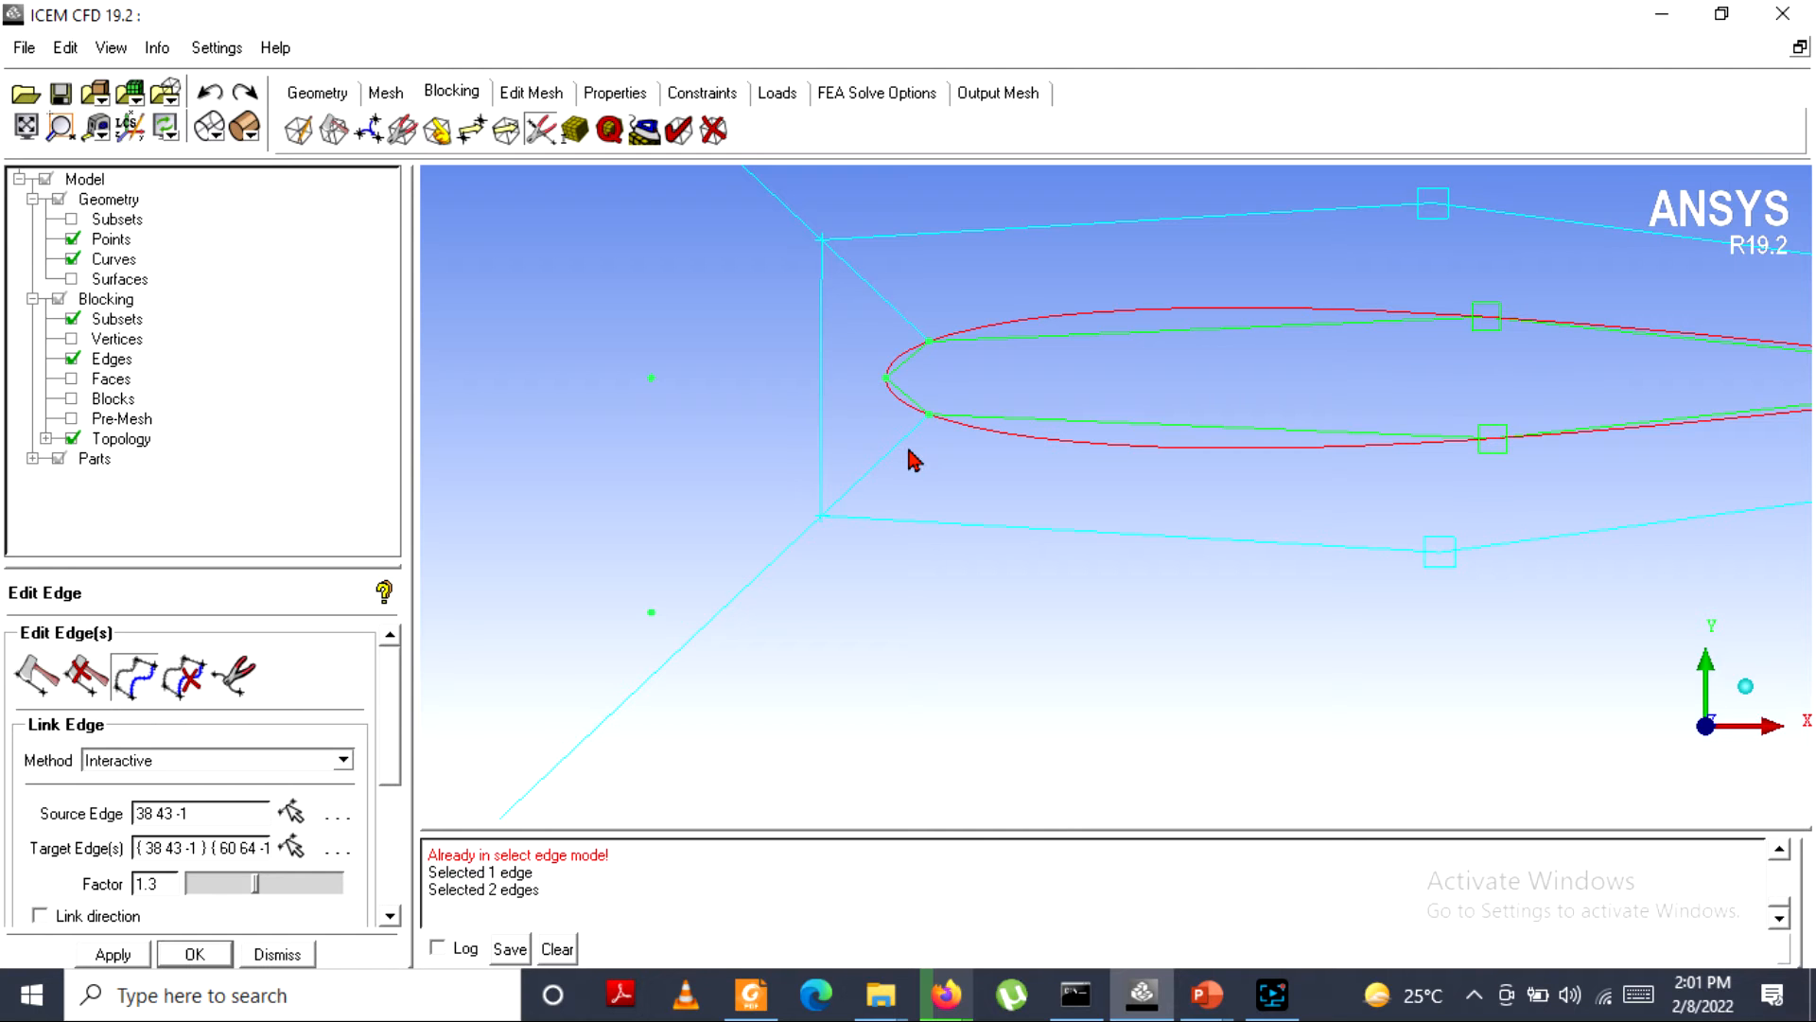
# Set the link factor of the short front block edge to 1.4.
pyautogui.click(301, 885)
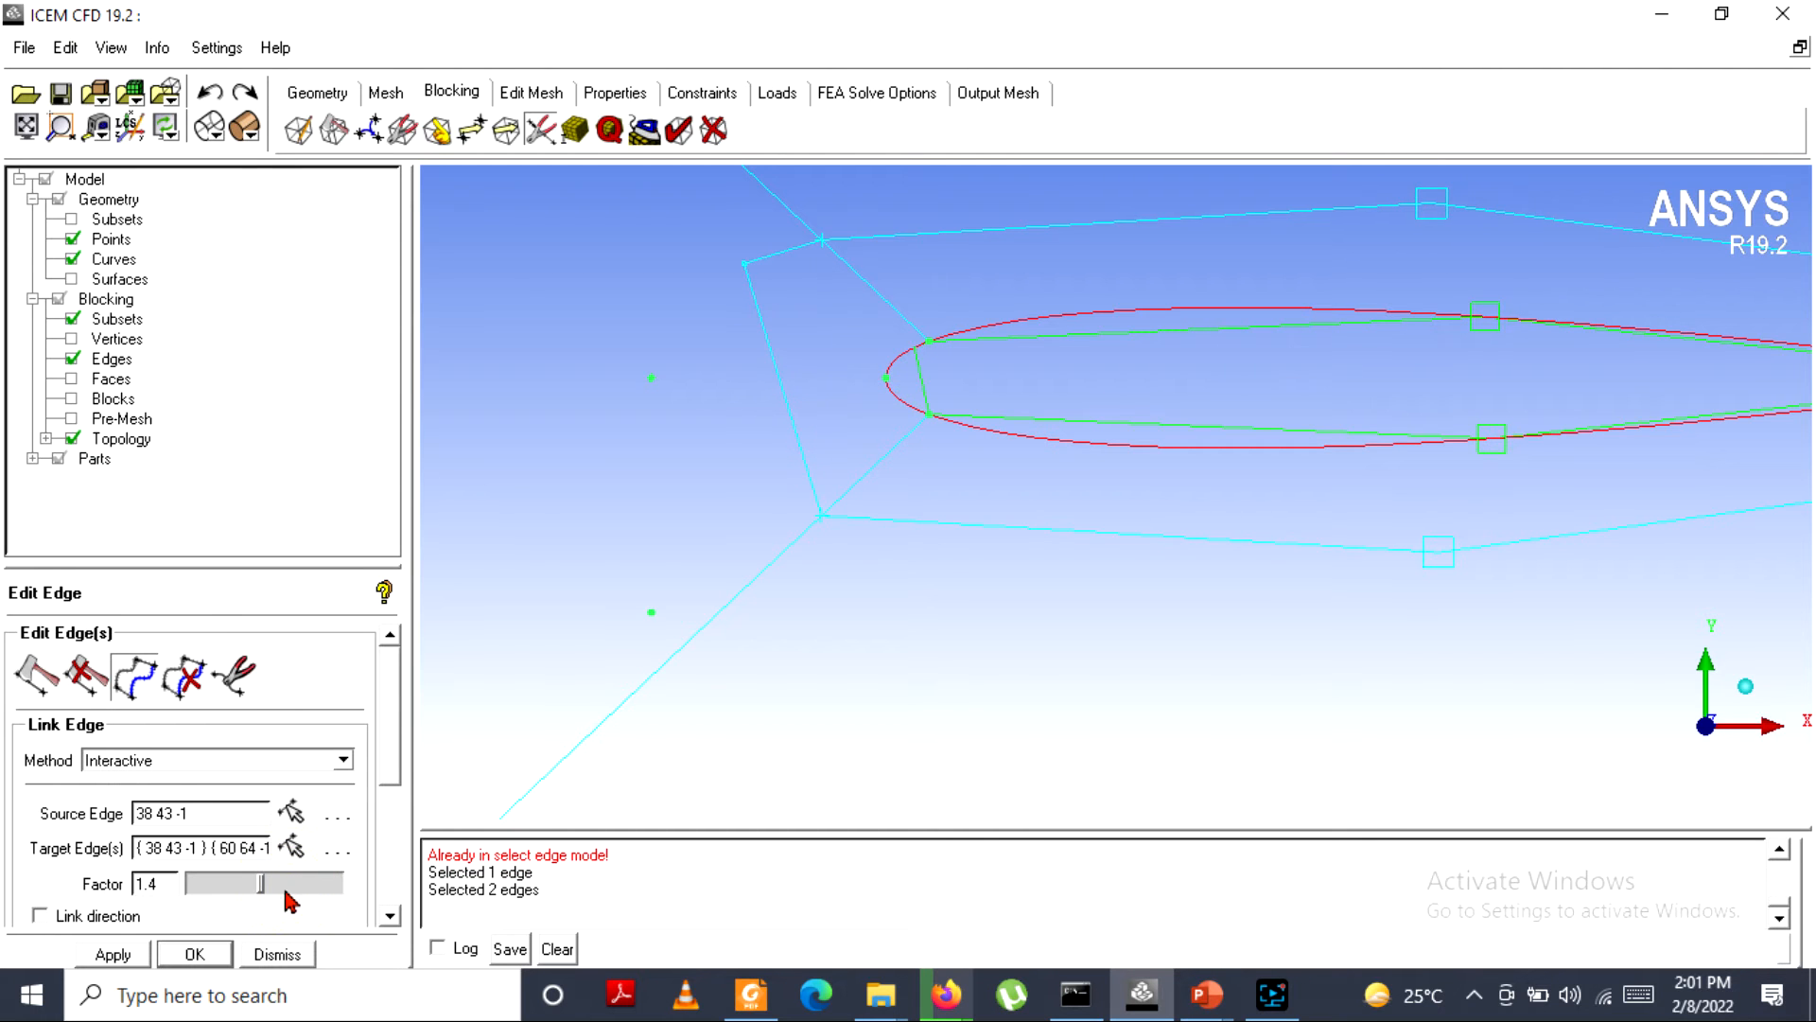
pyautogui.click(251, 885)
pyautogui.click(285, 886)
pyautogui.scroll(-2, 1048, 616)
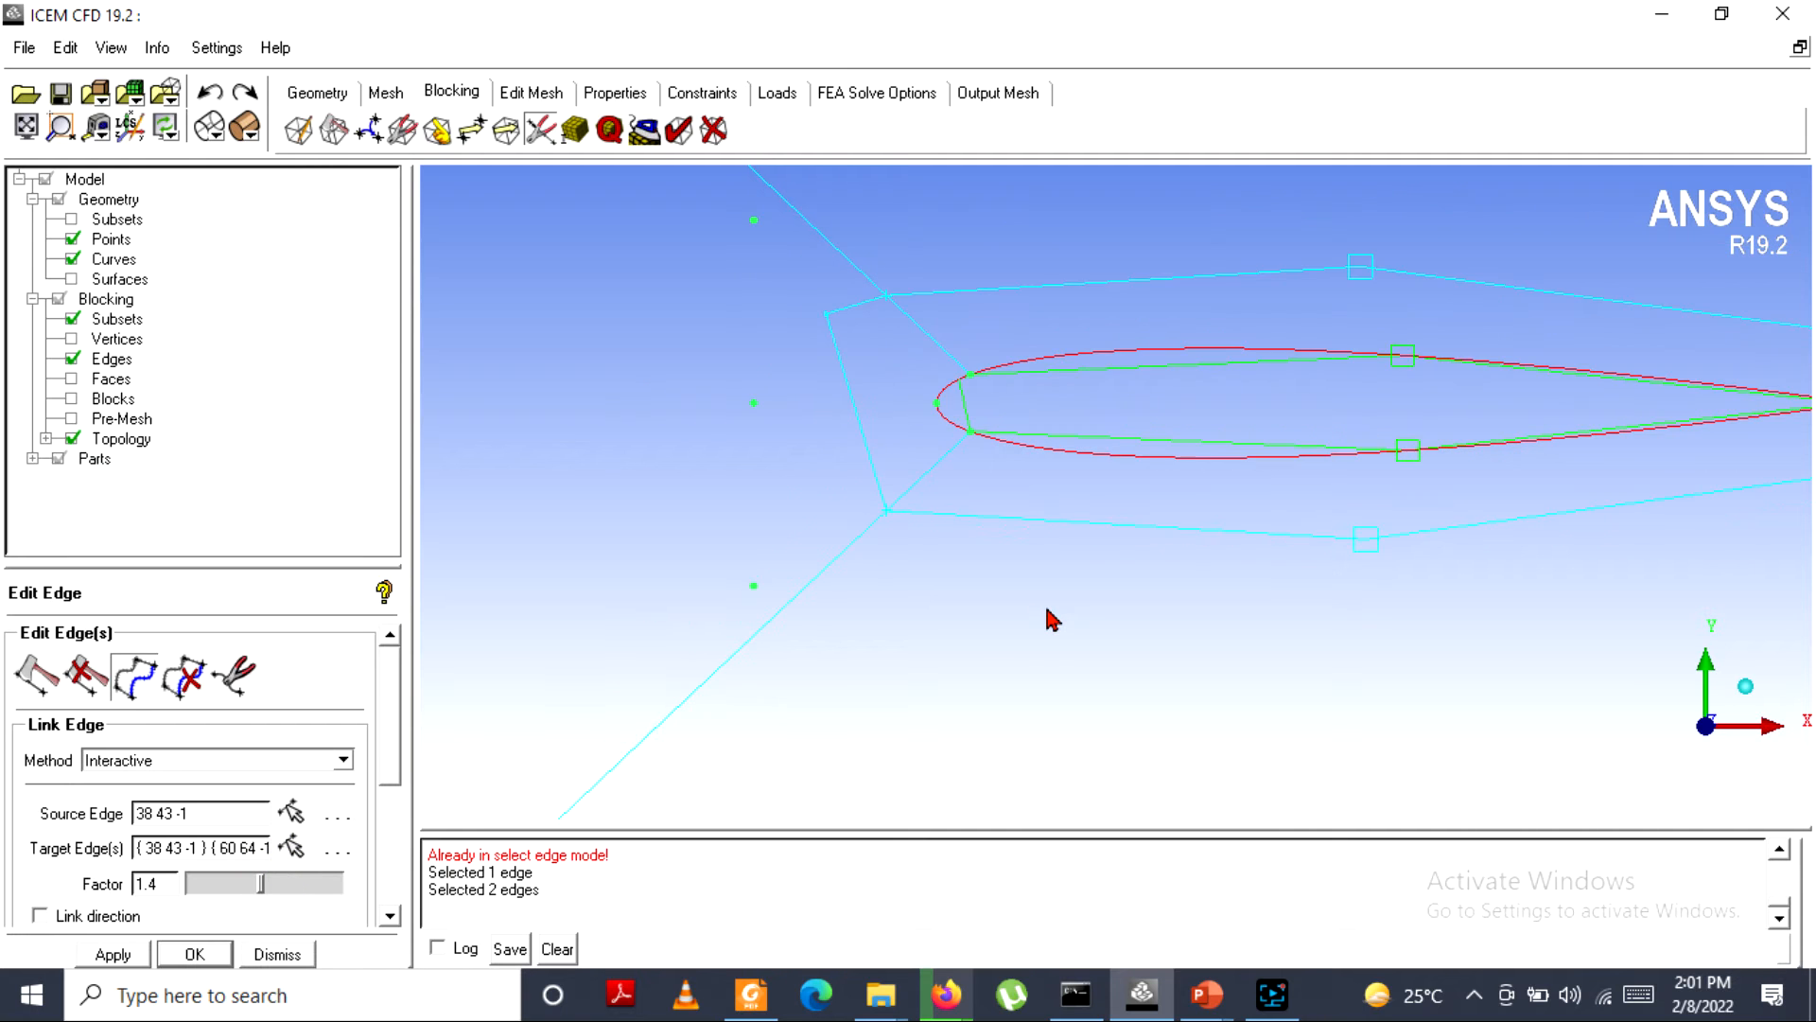
# Display the recomputed pre-mesh and inspect its cells around the airfoil nose.
pyautogui.click(73, 424)
pyautogui.click(661, 653)
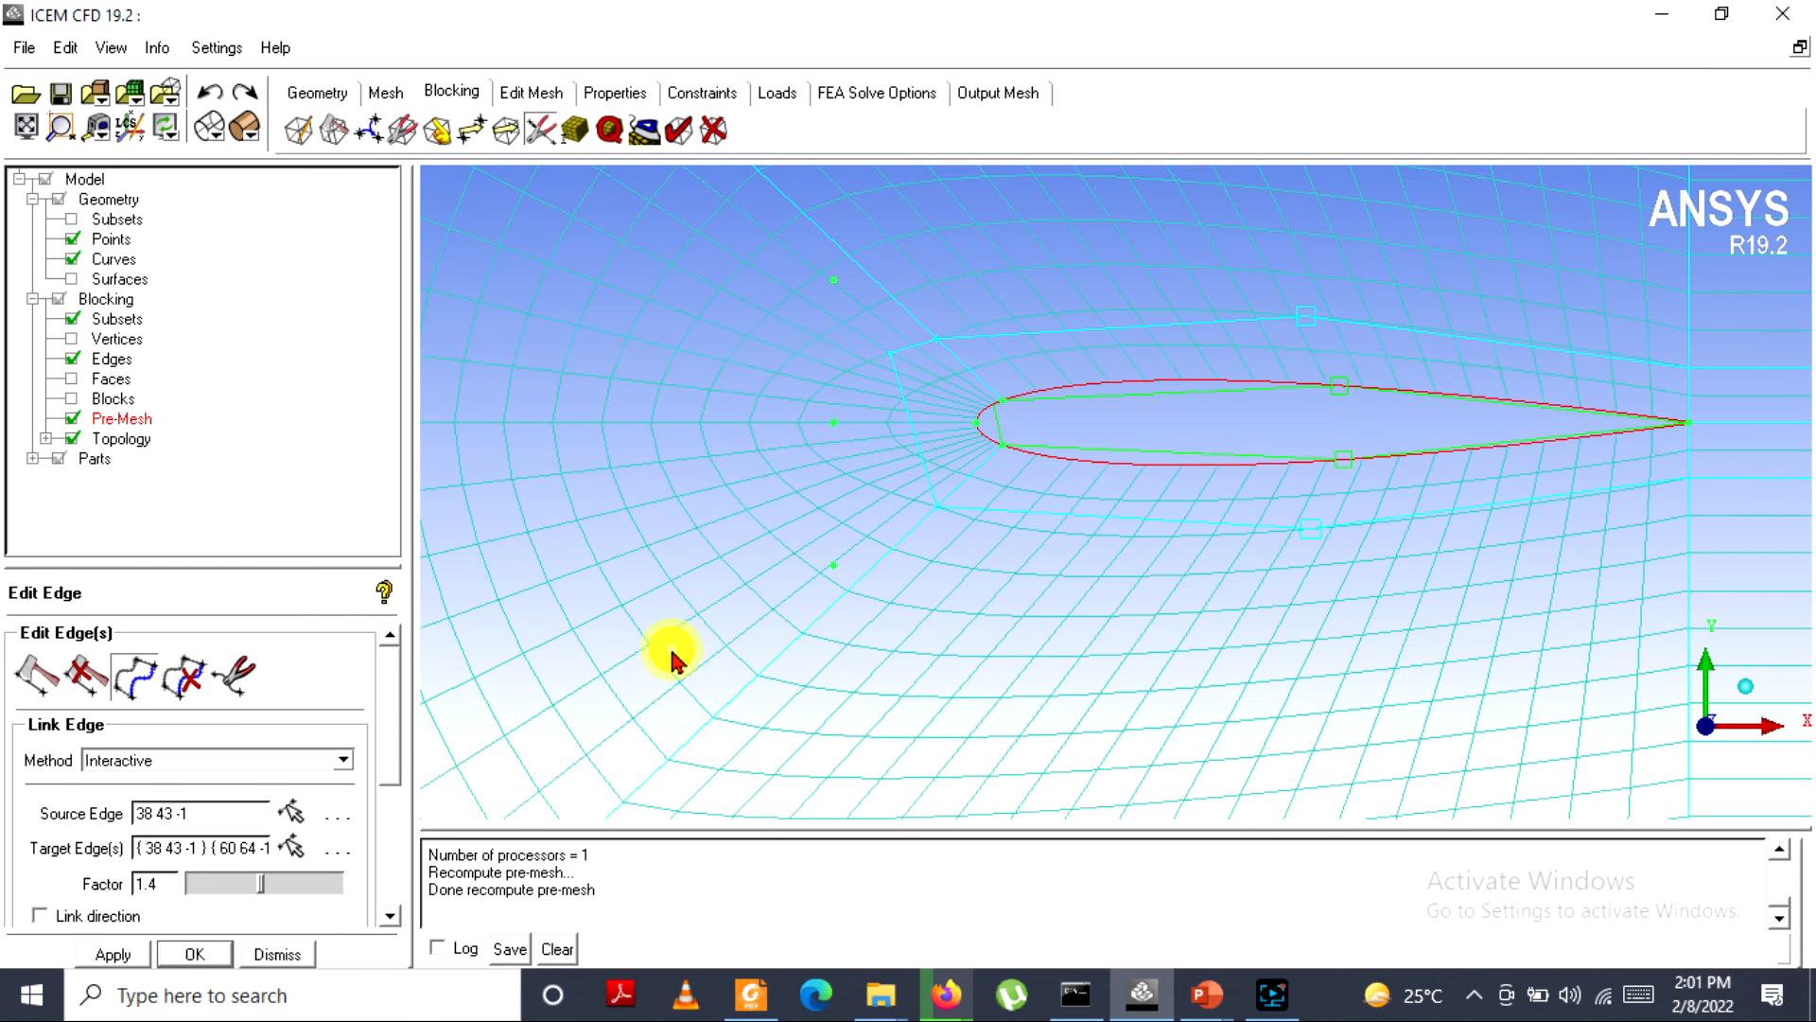
pyautogui.scroll(1, 996, 564)
pyautogui.scroll(1, 995, 565)
pyautogui.scroll(-2, 995, 565)
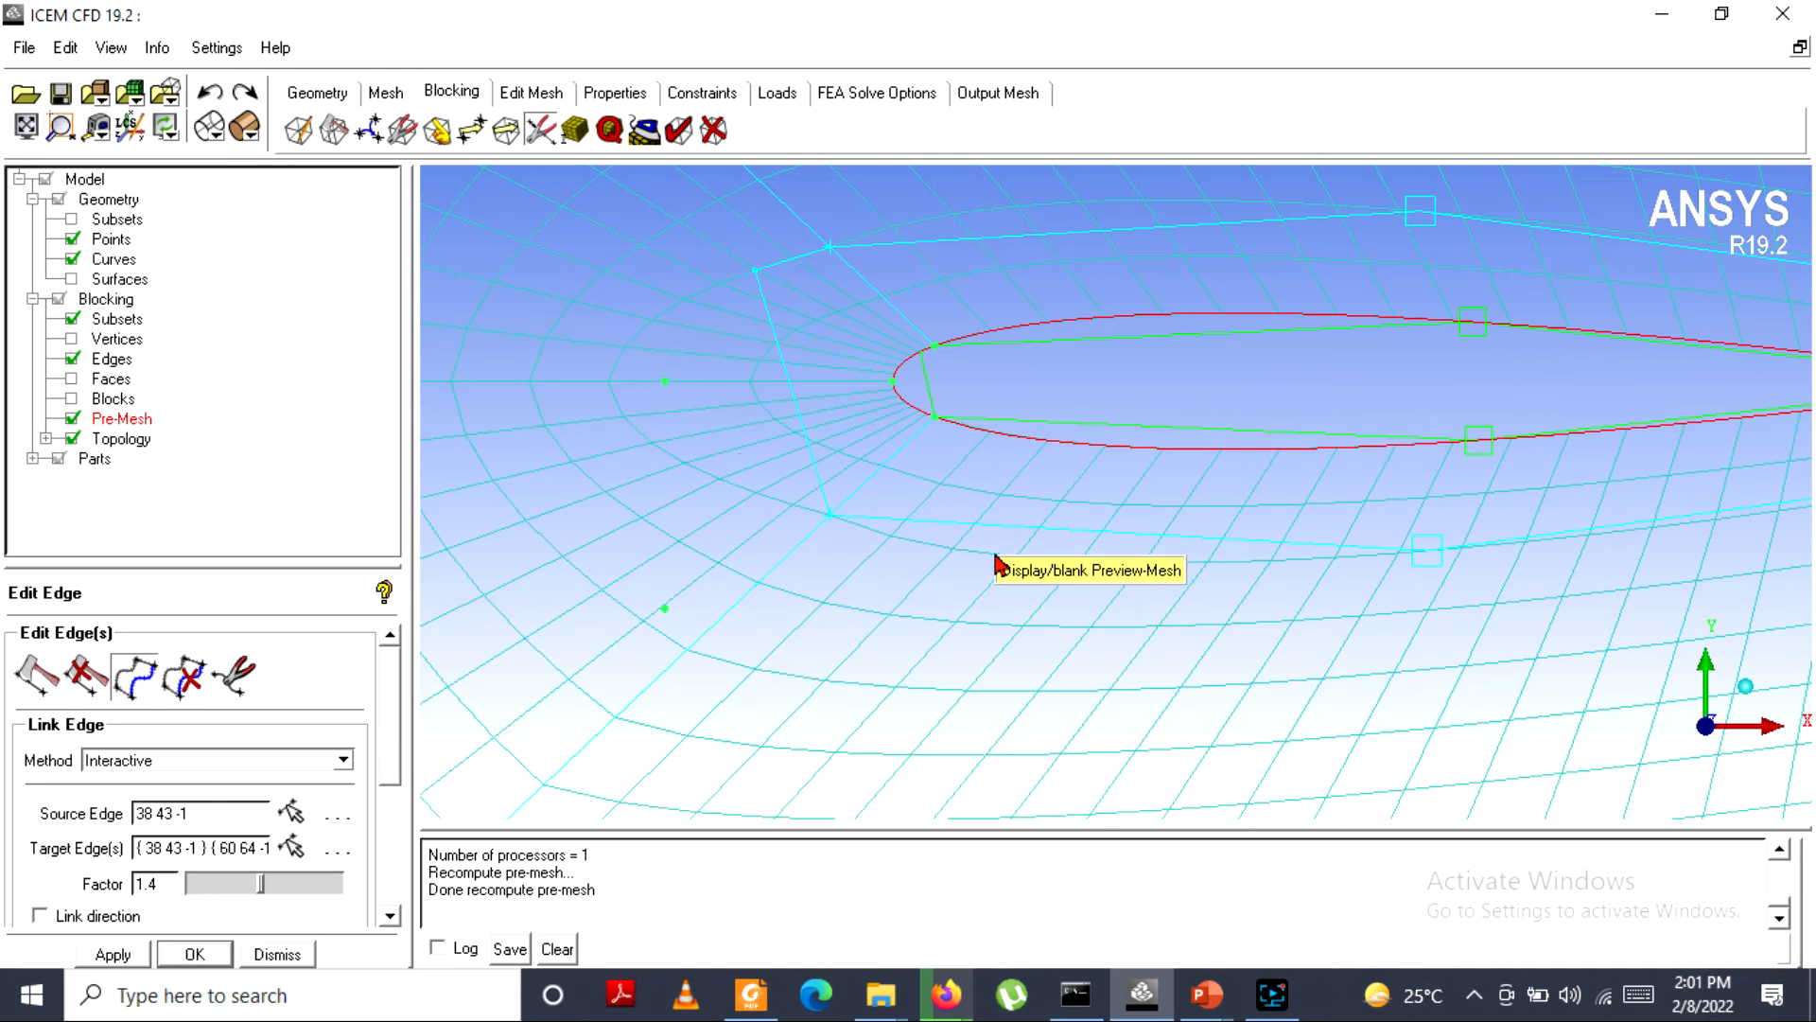
# Set 30 nodes on the short diagonal block edge running from the inner O-grid to the airfoil's upper nose.
pyautogui.click(574, 130)
pyautogui.click(137, 676)
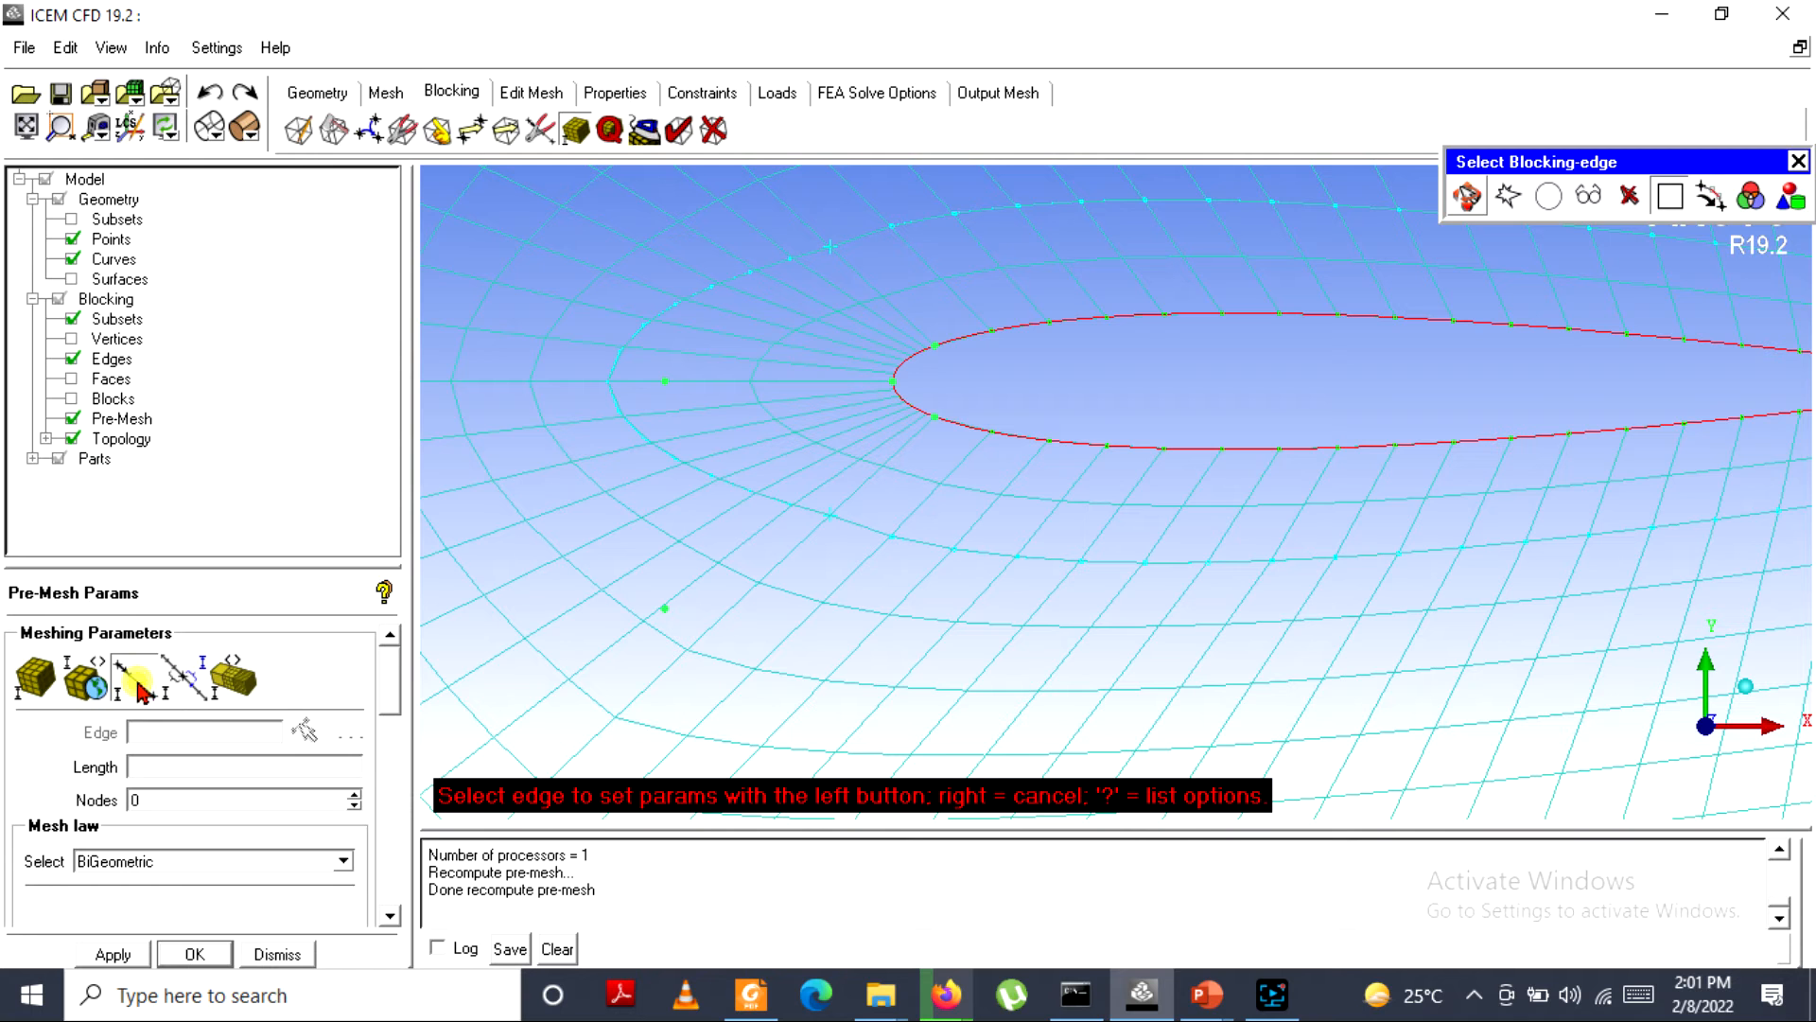
pyautogui.click(140, 681)
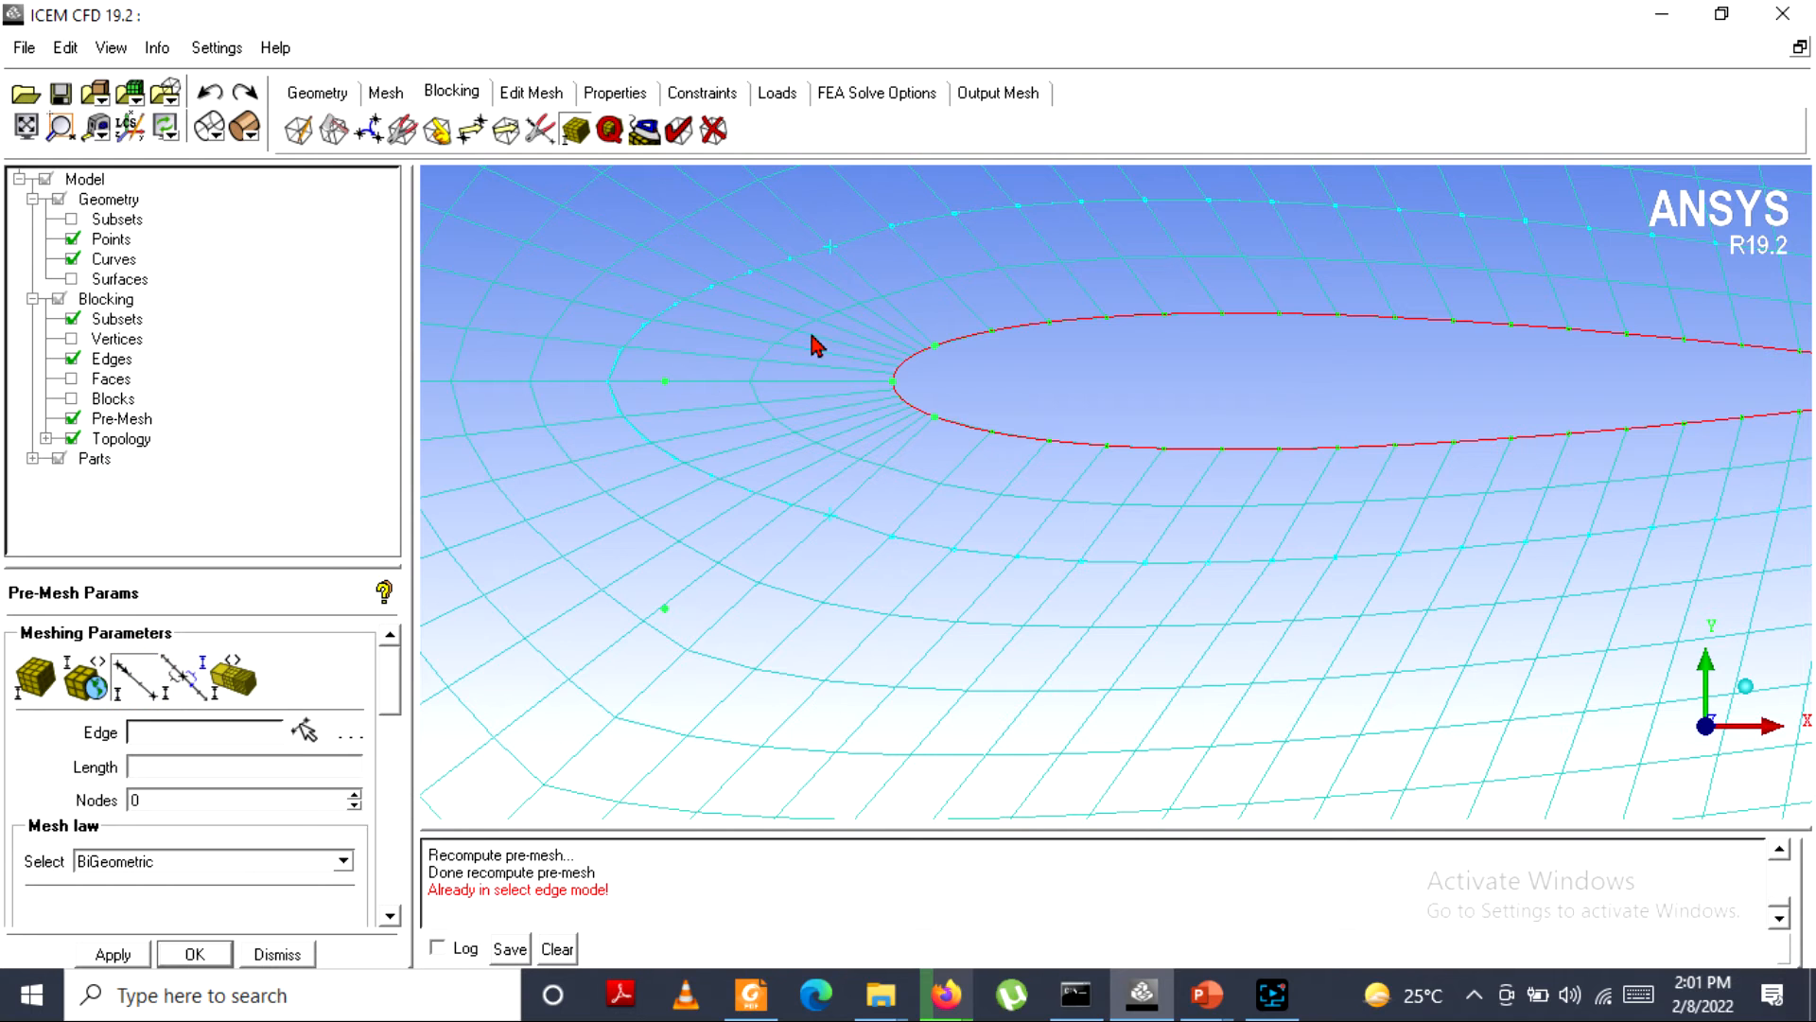
pyautogui.click(147, 681)
pyautogui.click(866, 322)
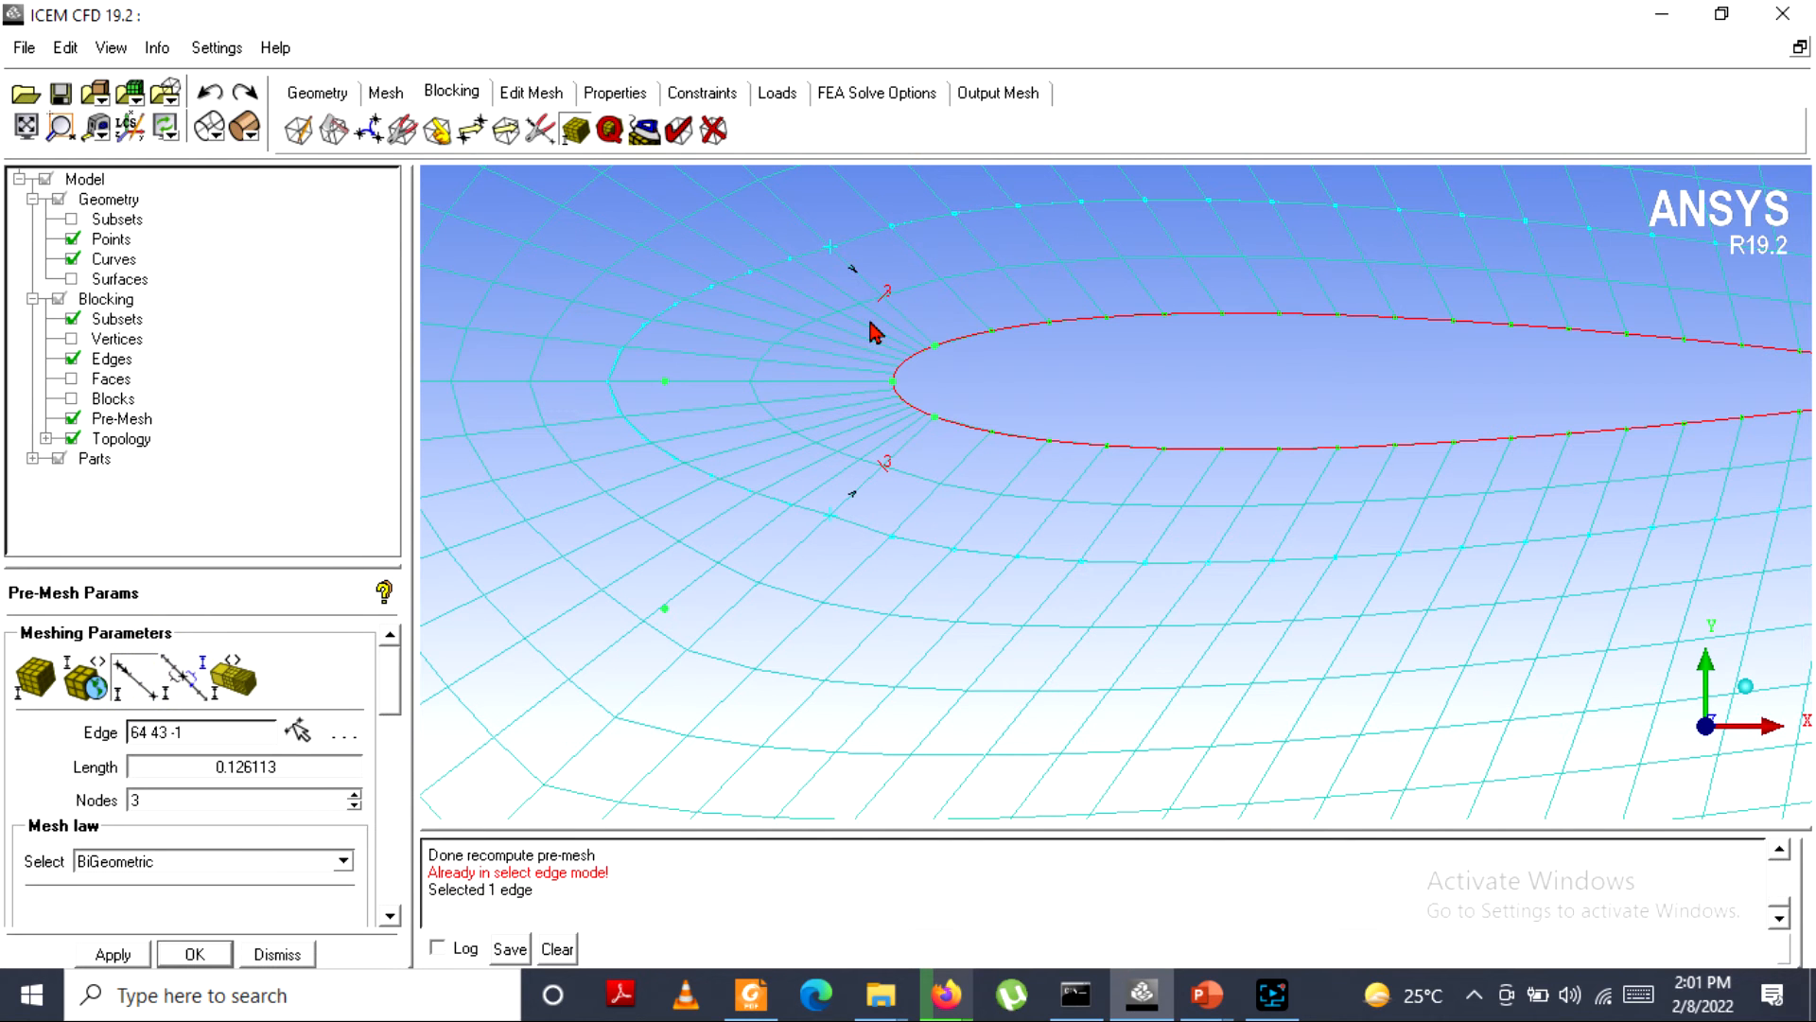
pyautogui.doubleClick(223, 802)
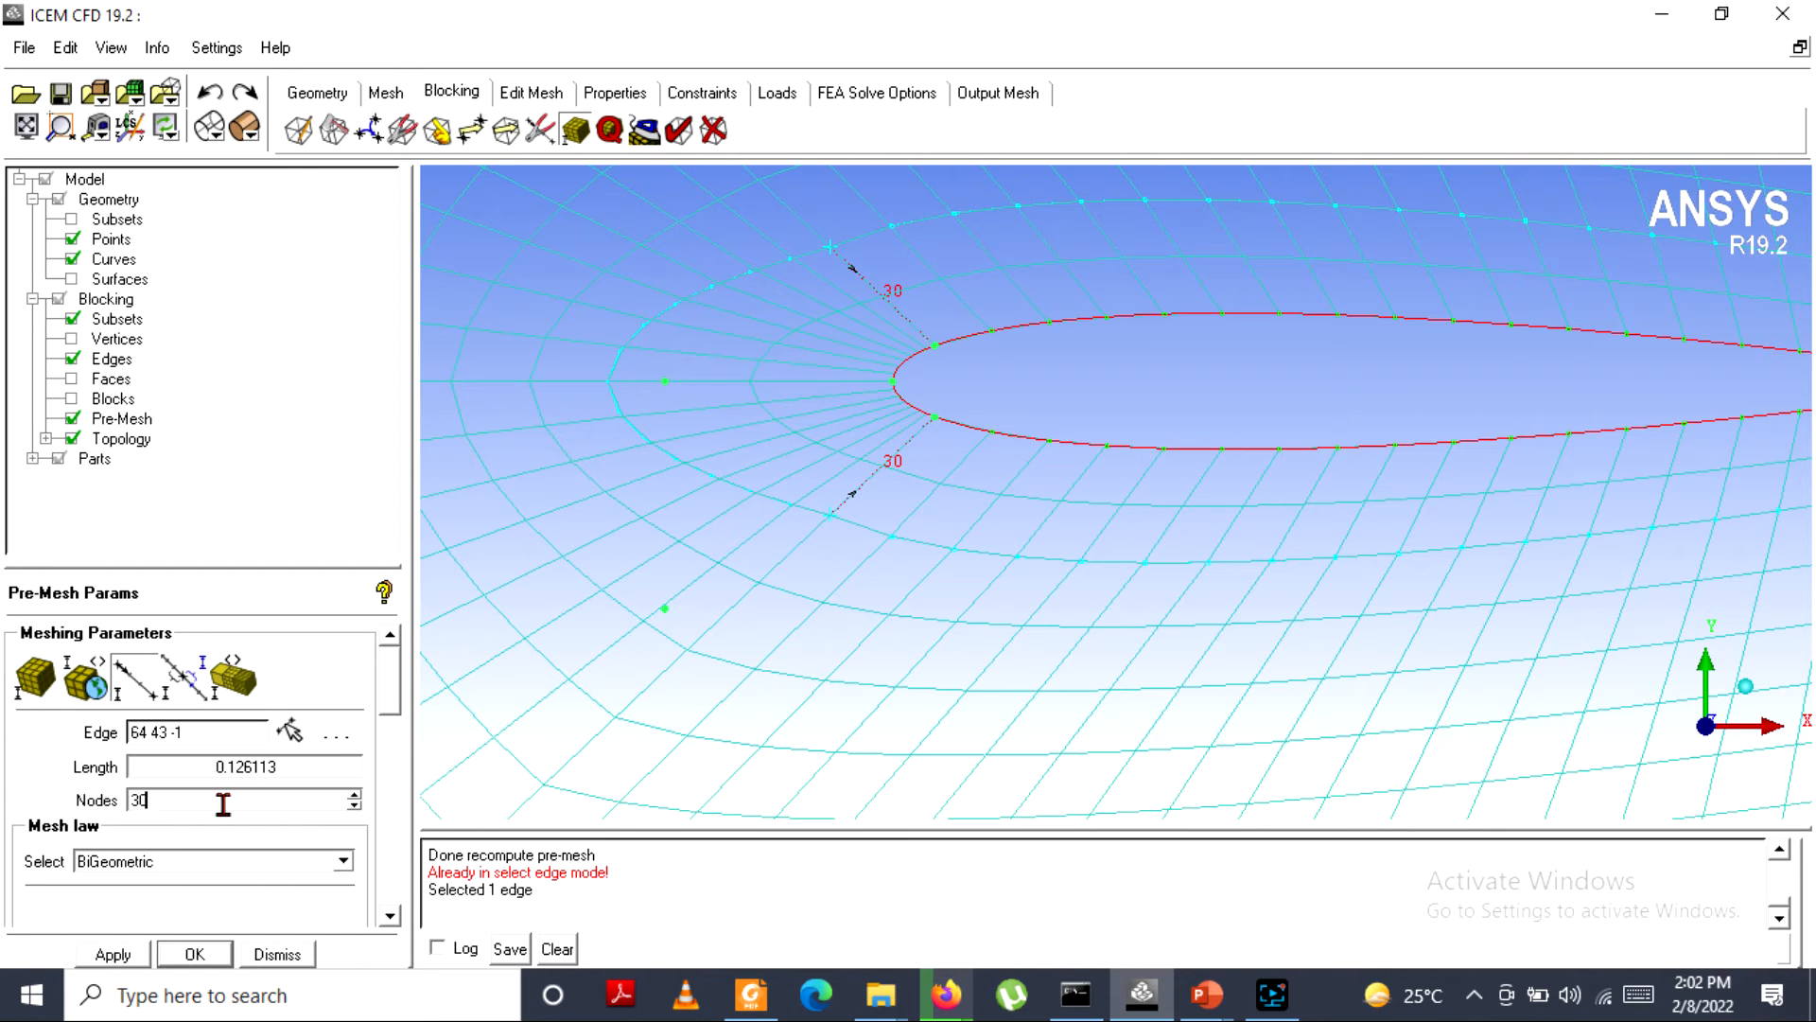
# Give that diagonal edge a Spacing 2 of 0.001 and a Ratio 2 of 1.1, and recompute the pre-mesh.
pyautogui.click(72, 418)
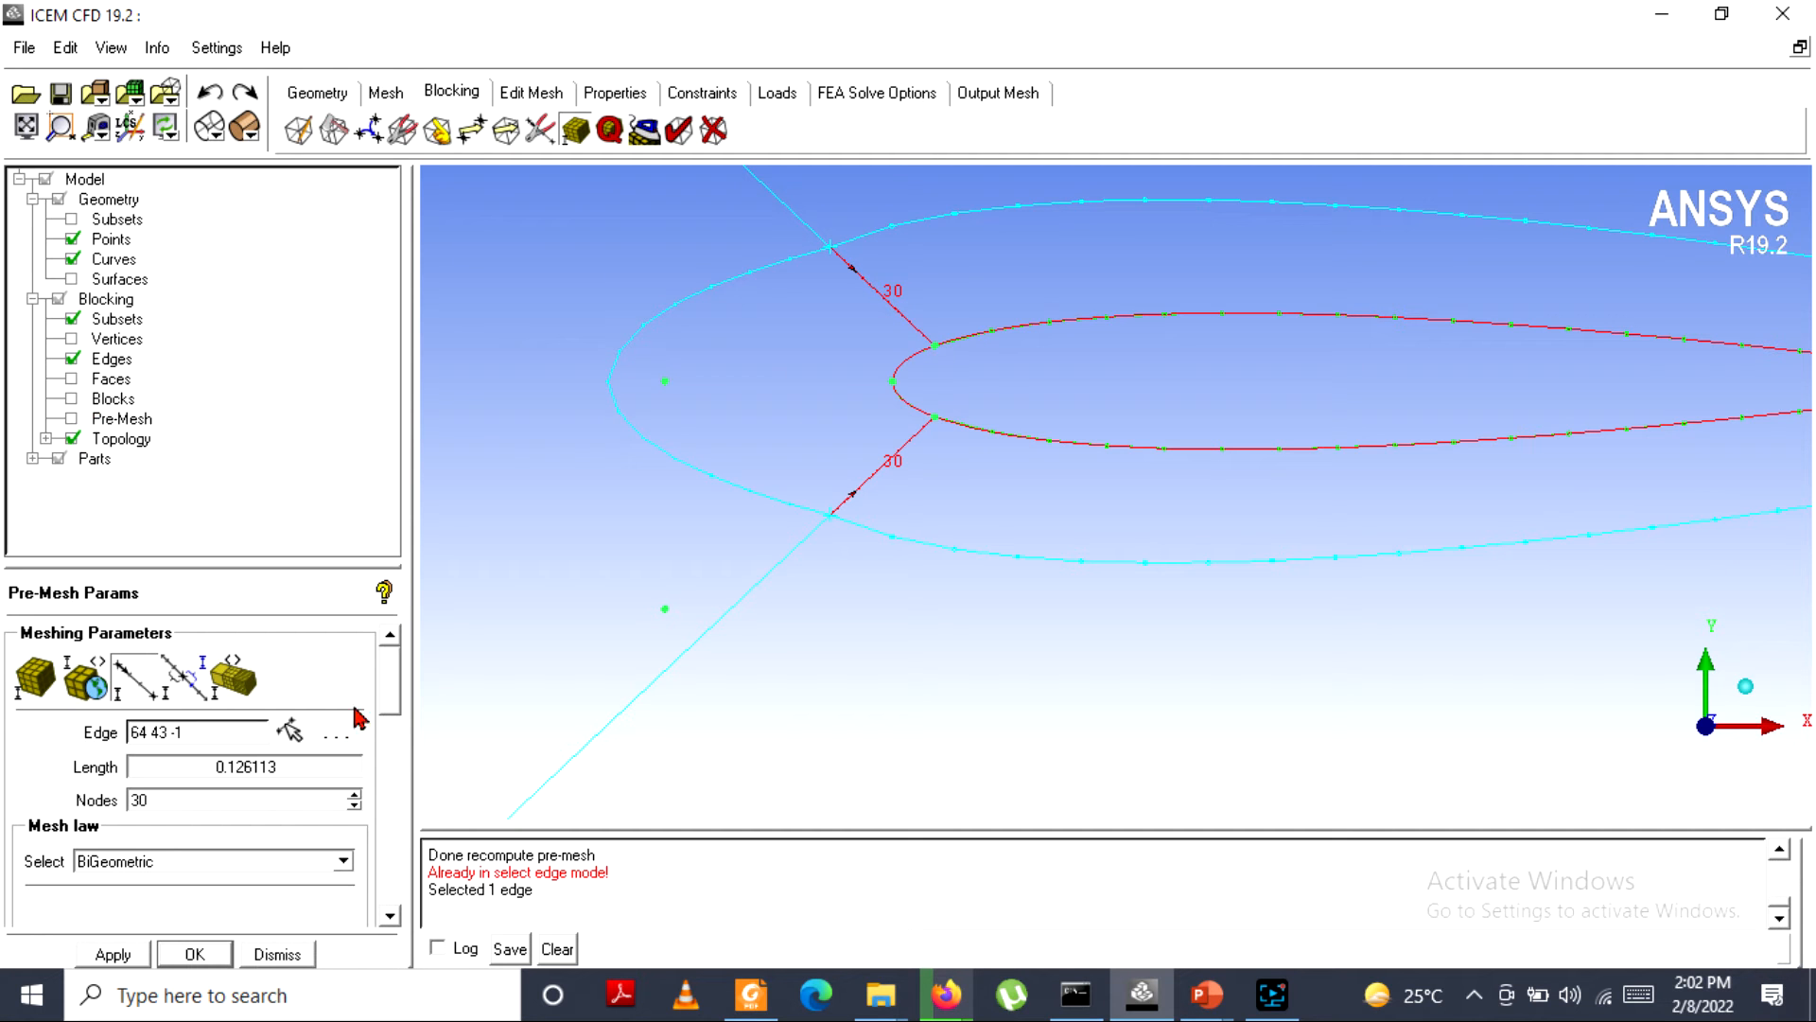
pyautogui.moveTo(390, 694); pyautogui.dragTo(393, 758)
pyautogui.click(154, 798)
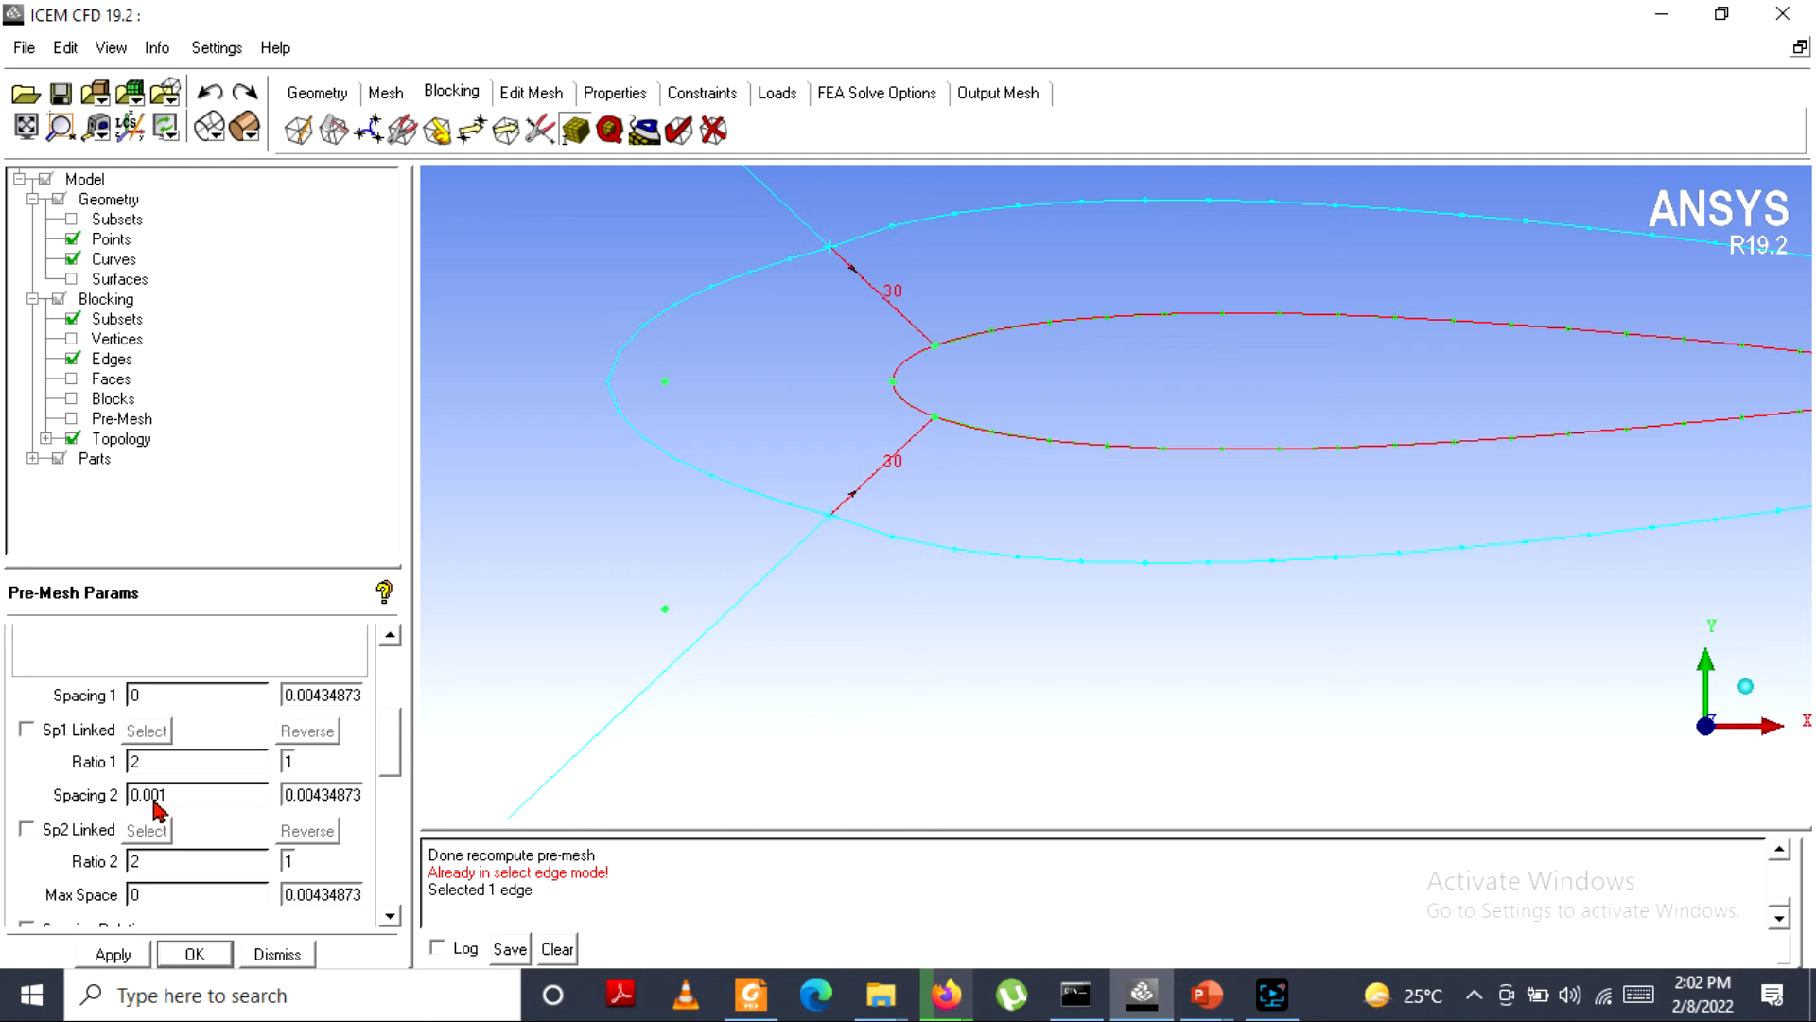
pyautogui.doubleClick(168, 861)
pyautogui.write('1.1')
pyautogui.click(137, 958)
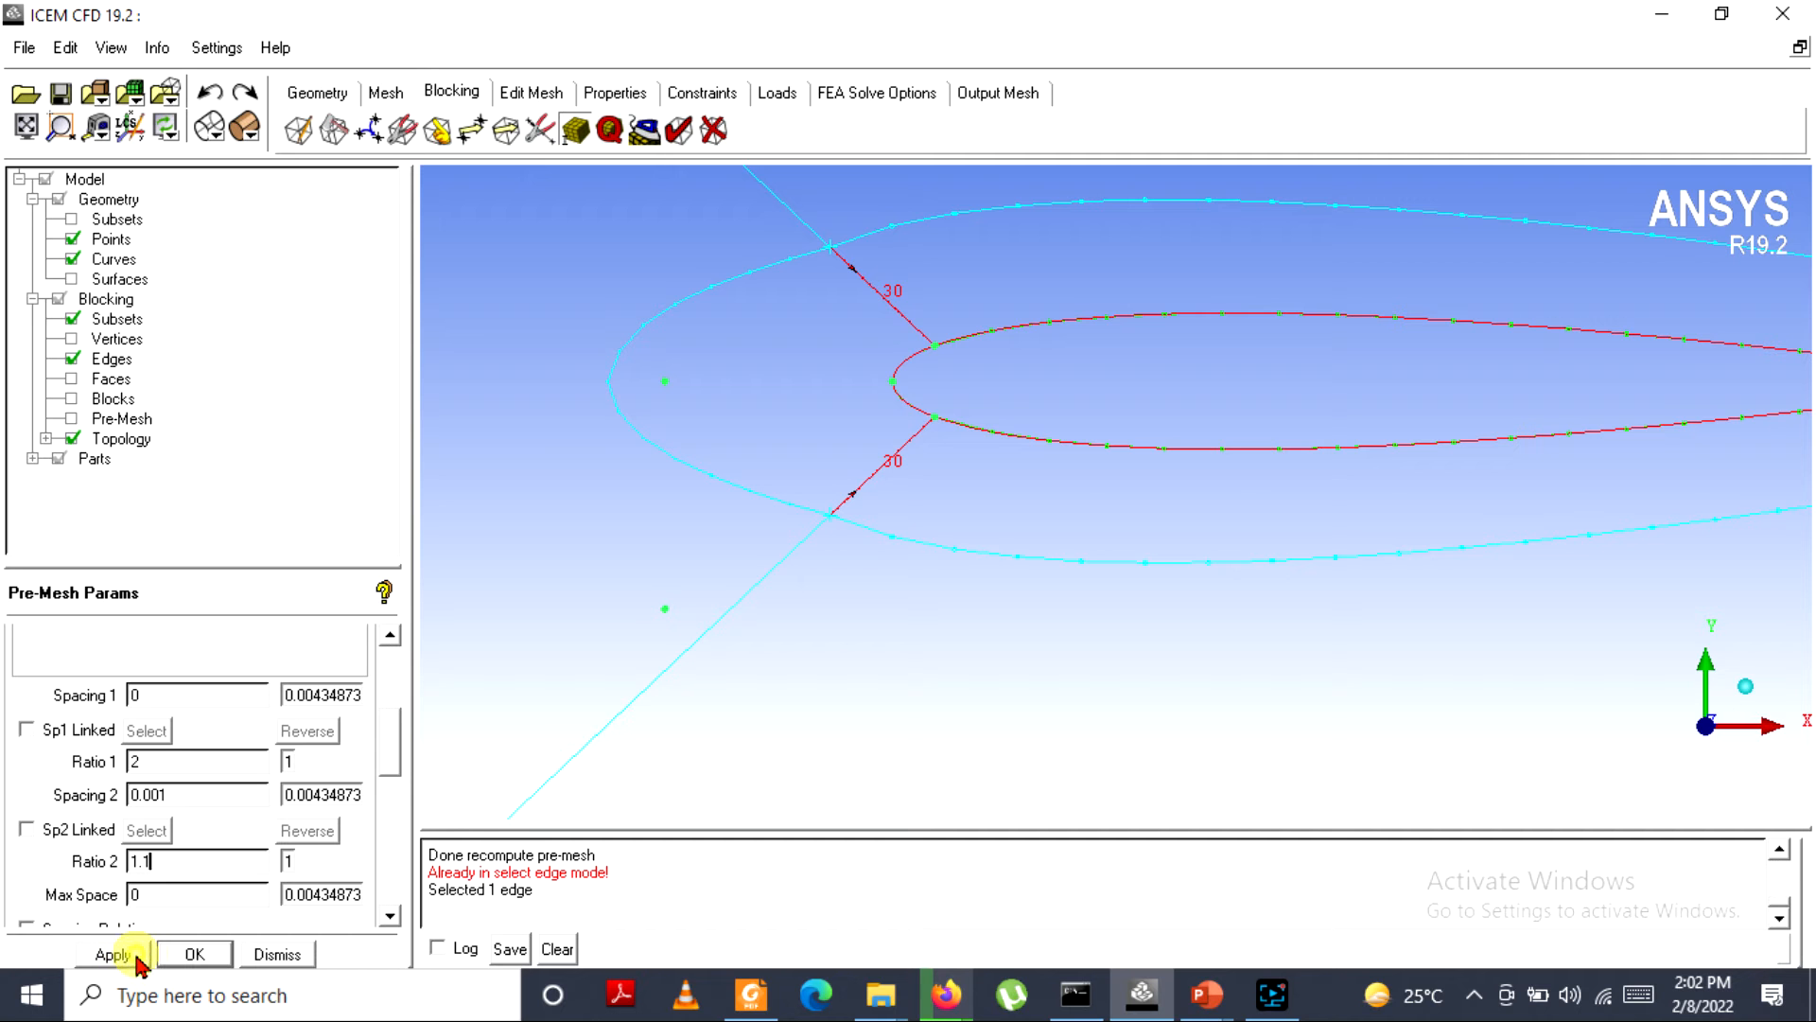
pyautogui.click(72, 415)
pyautogui.click(667, 657)
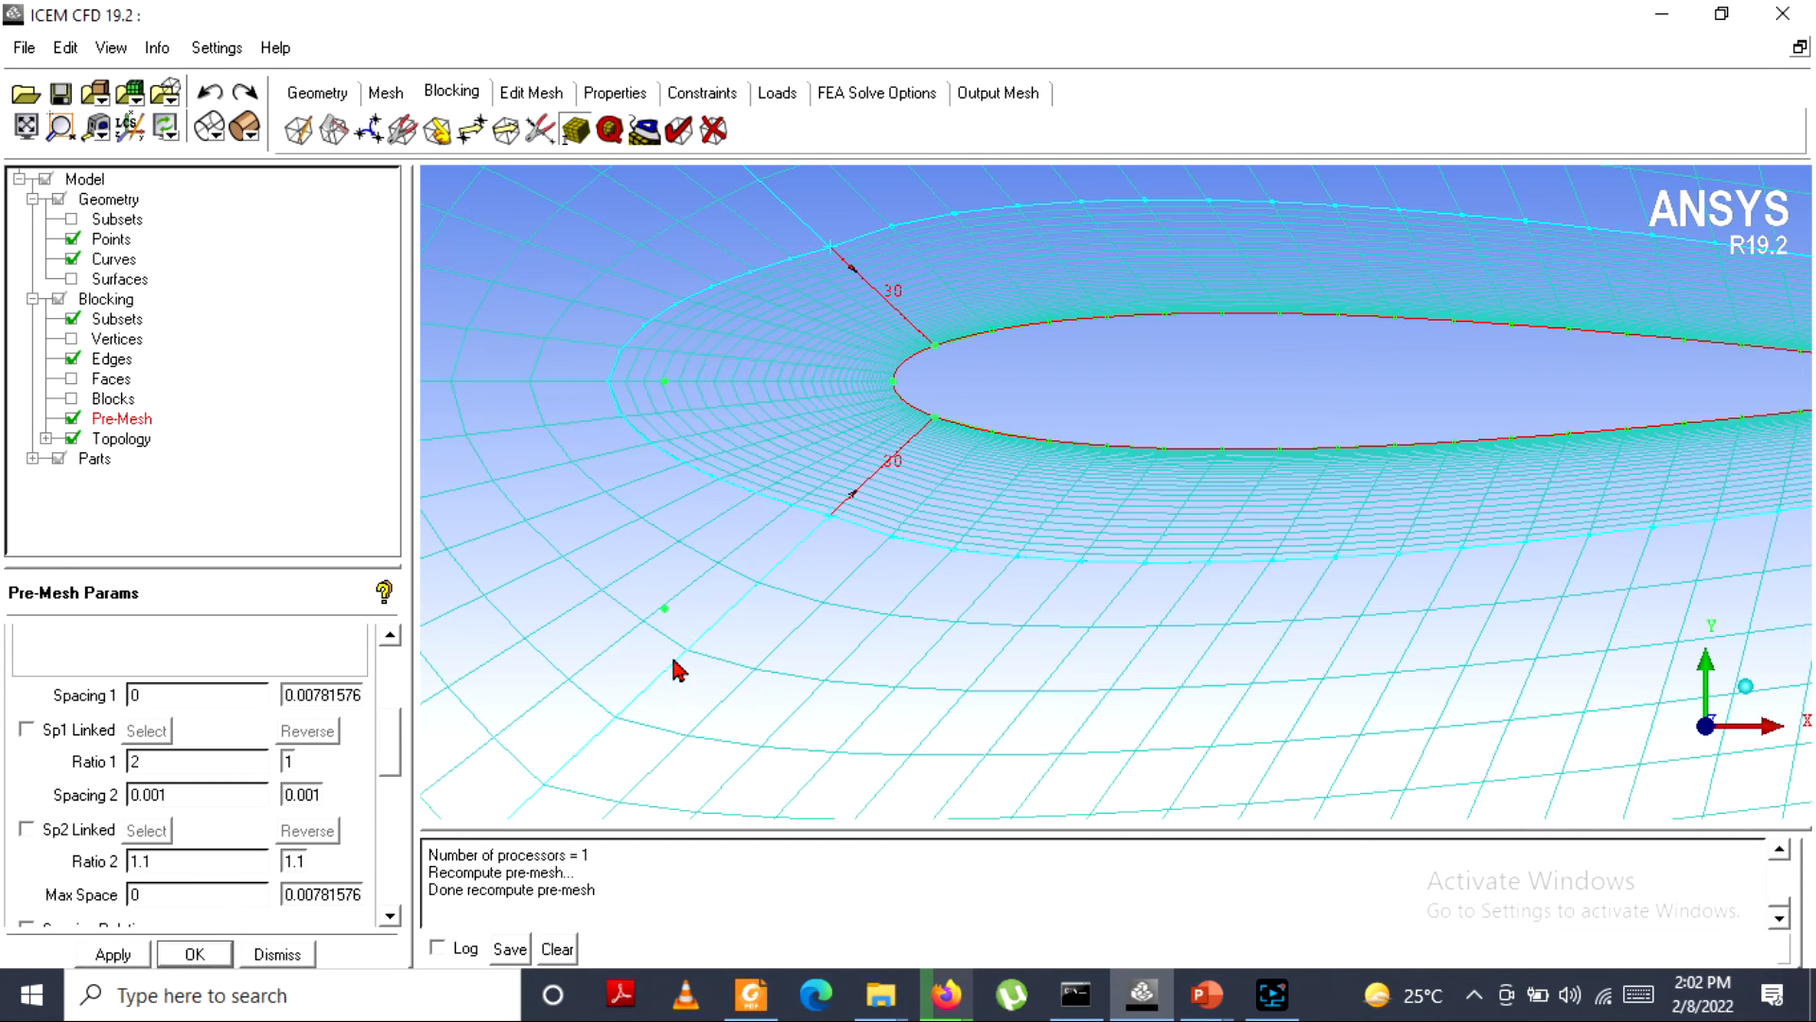
# Inspect the refined pre-mesh layers along the airfoil surface, at its trailing edge and in the surrounding domain.
pyautogui.scroll(-5, 1248, 446)
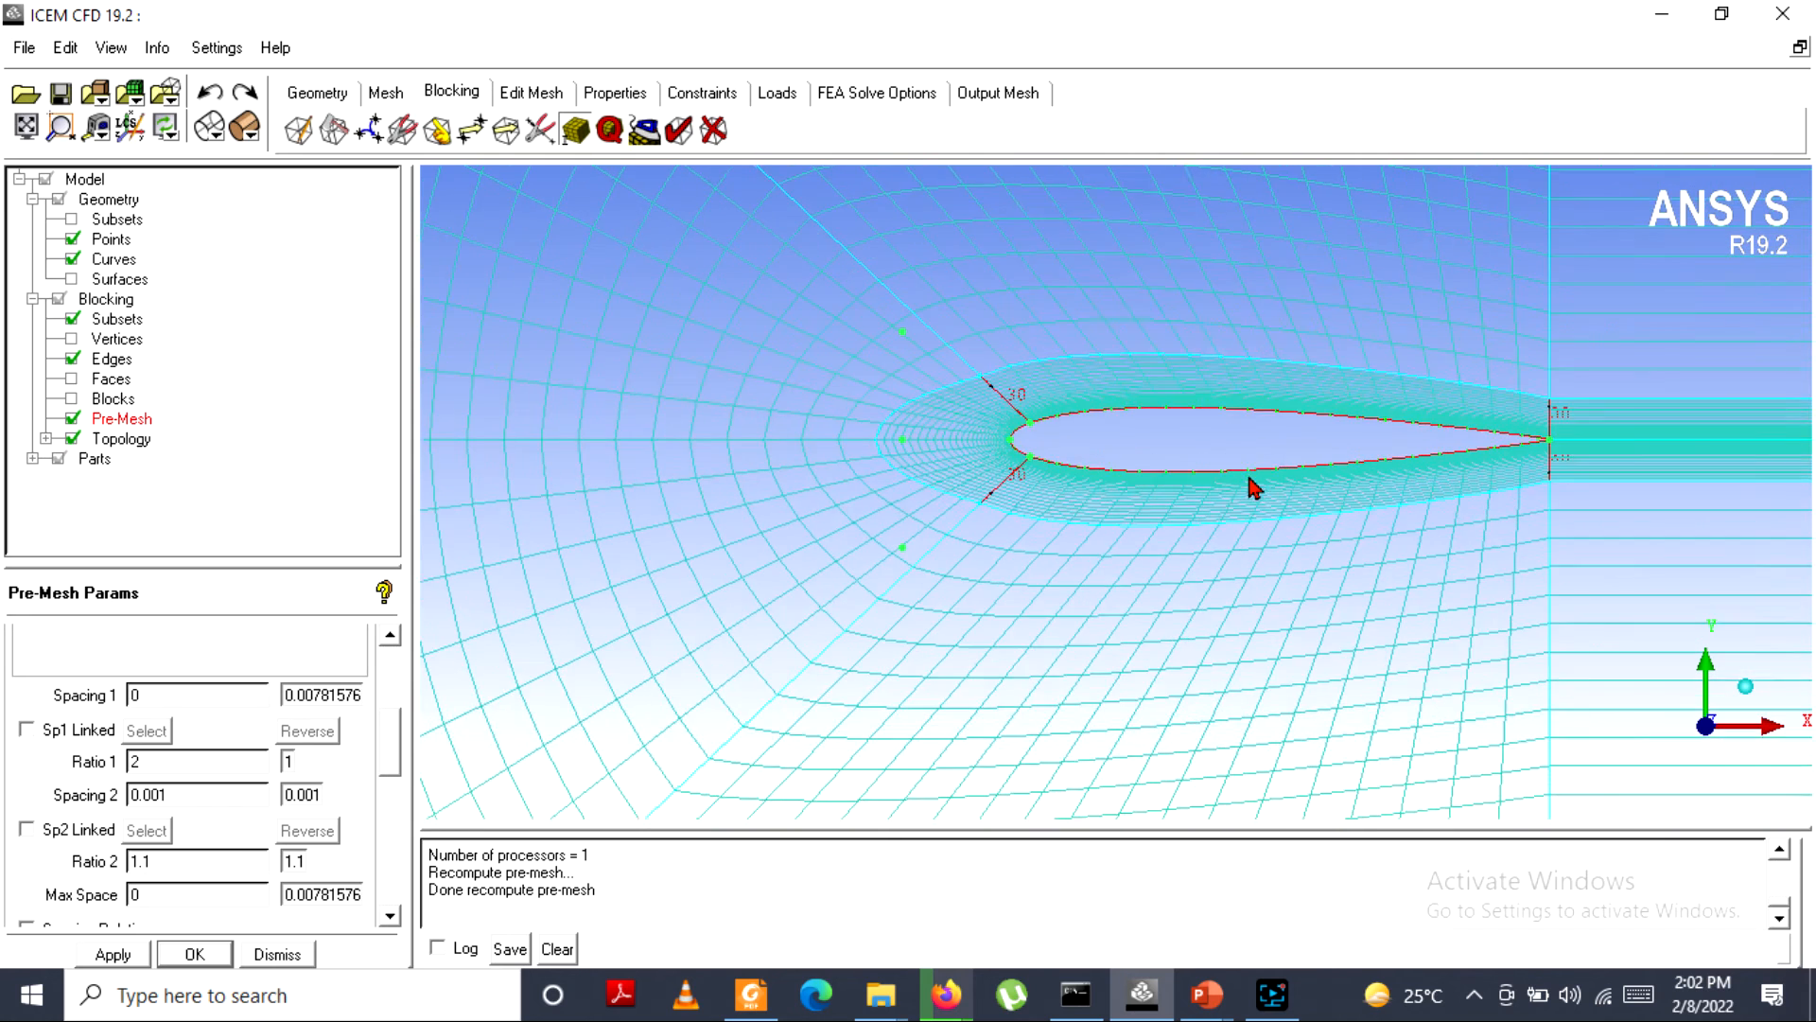
pyautogui.scroll(5, 1023, 484)
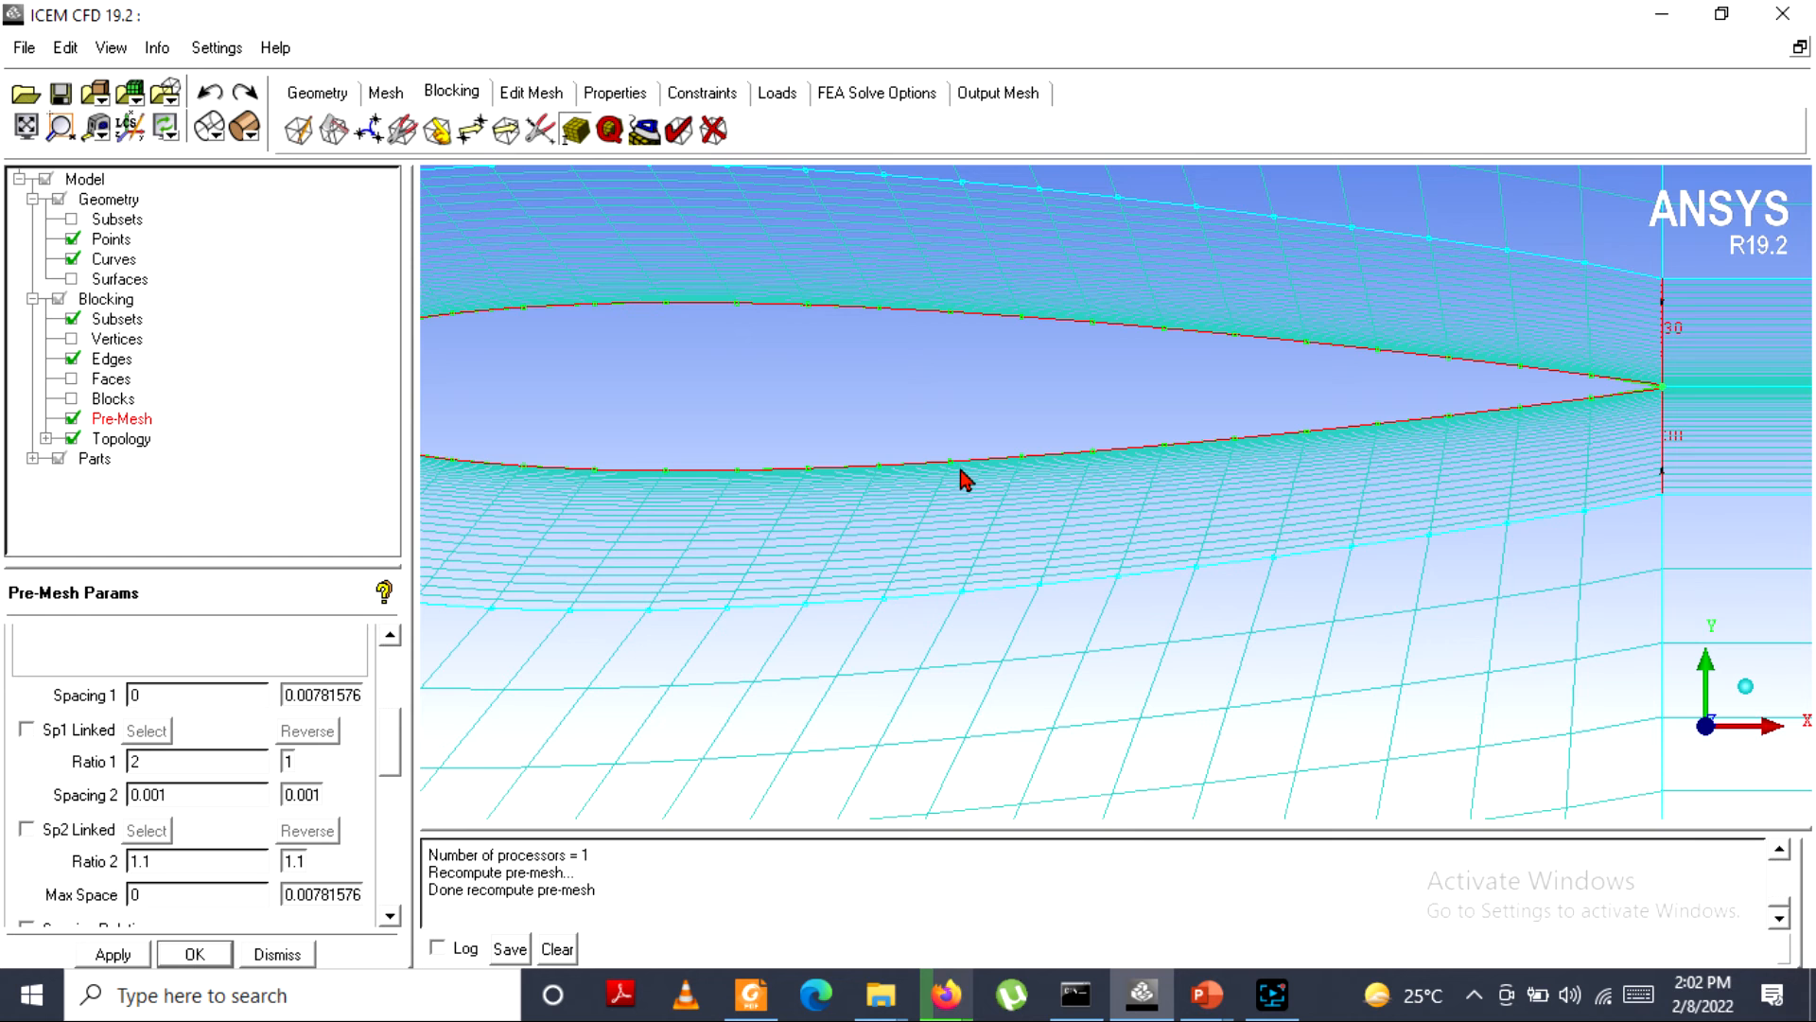
pyautogui.scroll(3, 973, 476)
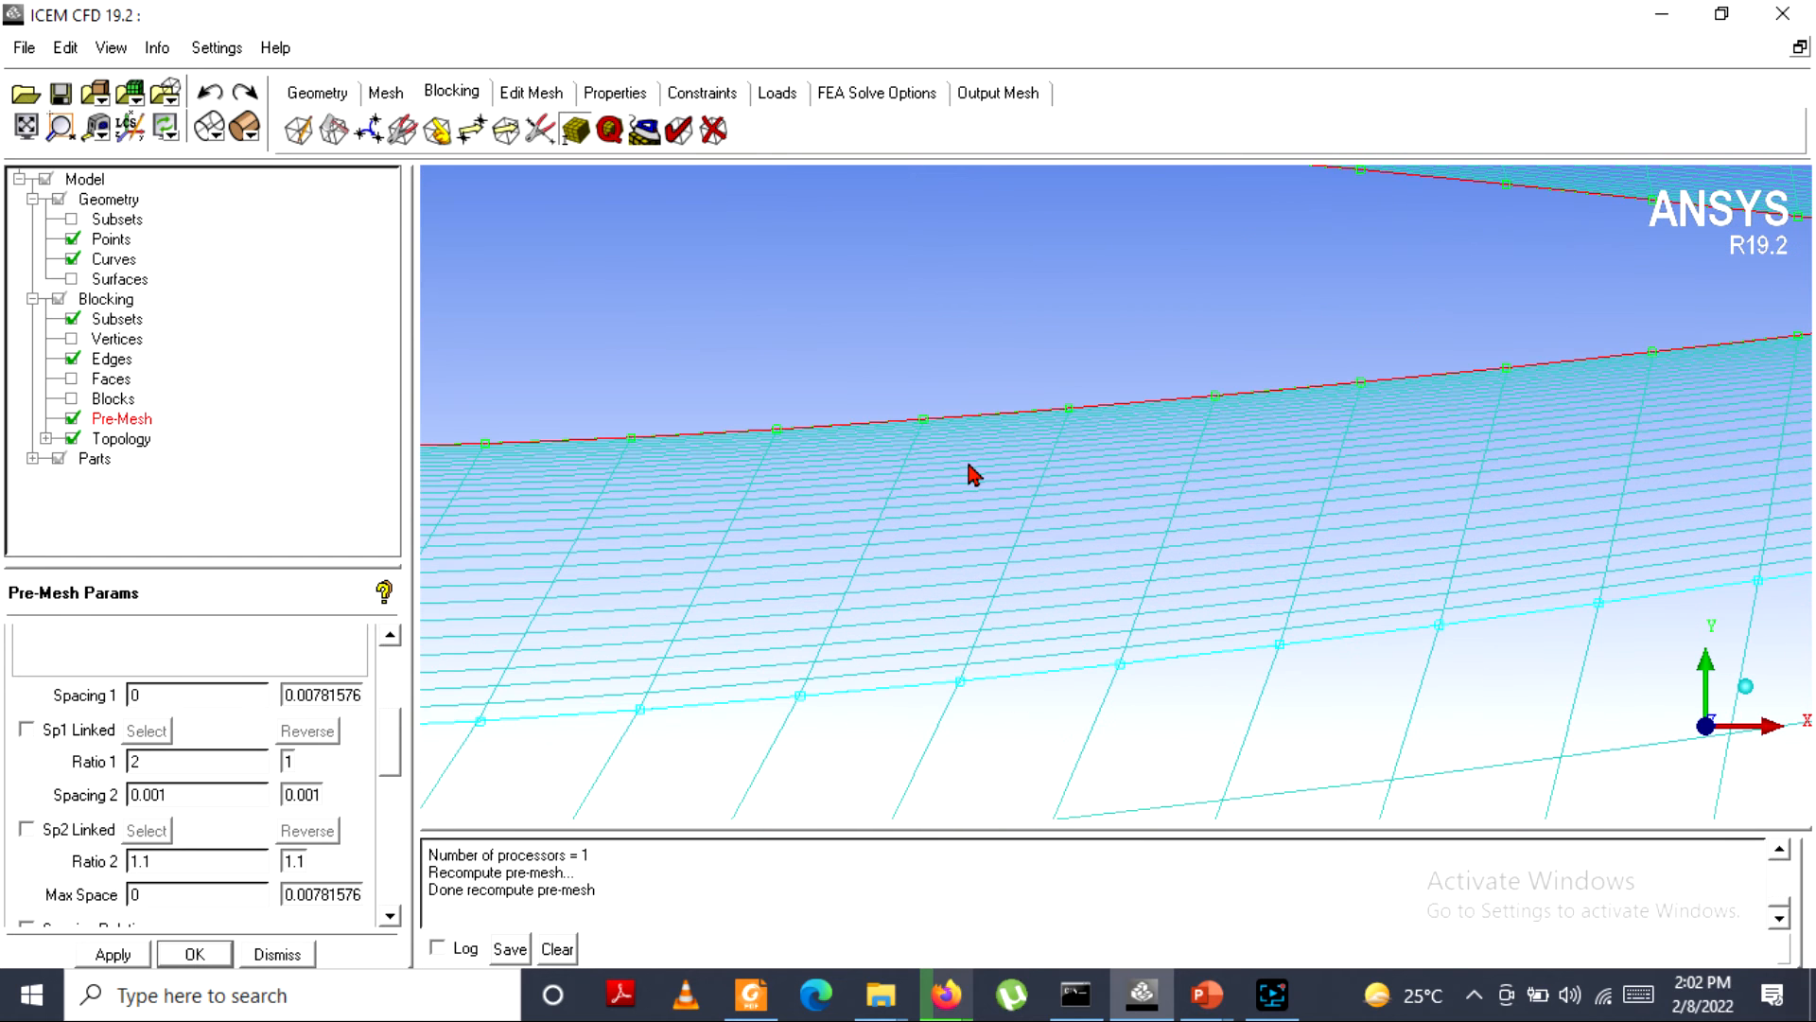
pyautogui.scroll(-2, 984, 471)
pyautogui.scroll(-4, 993, 466)
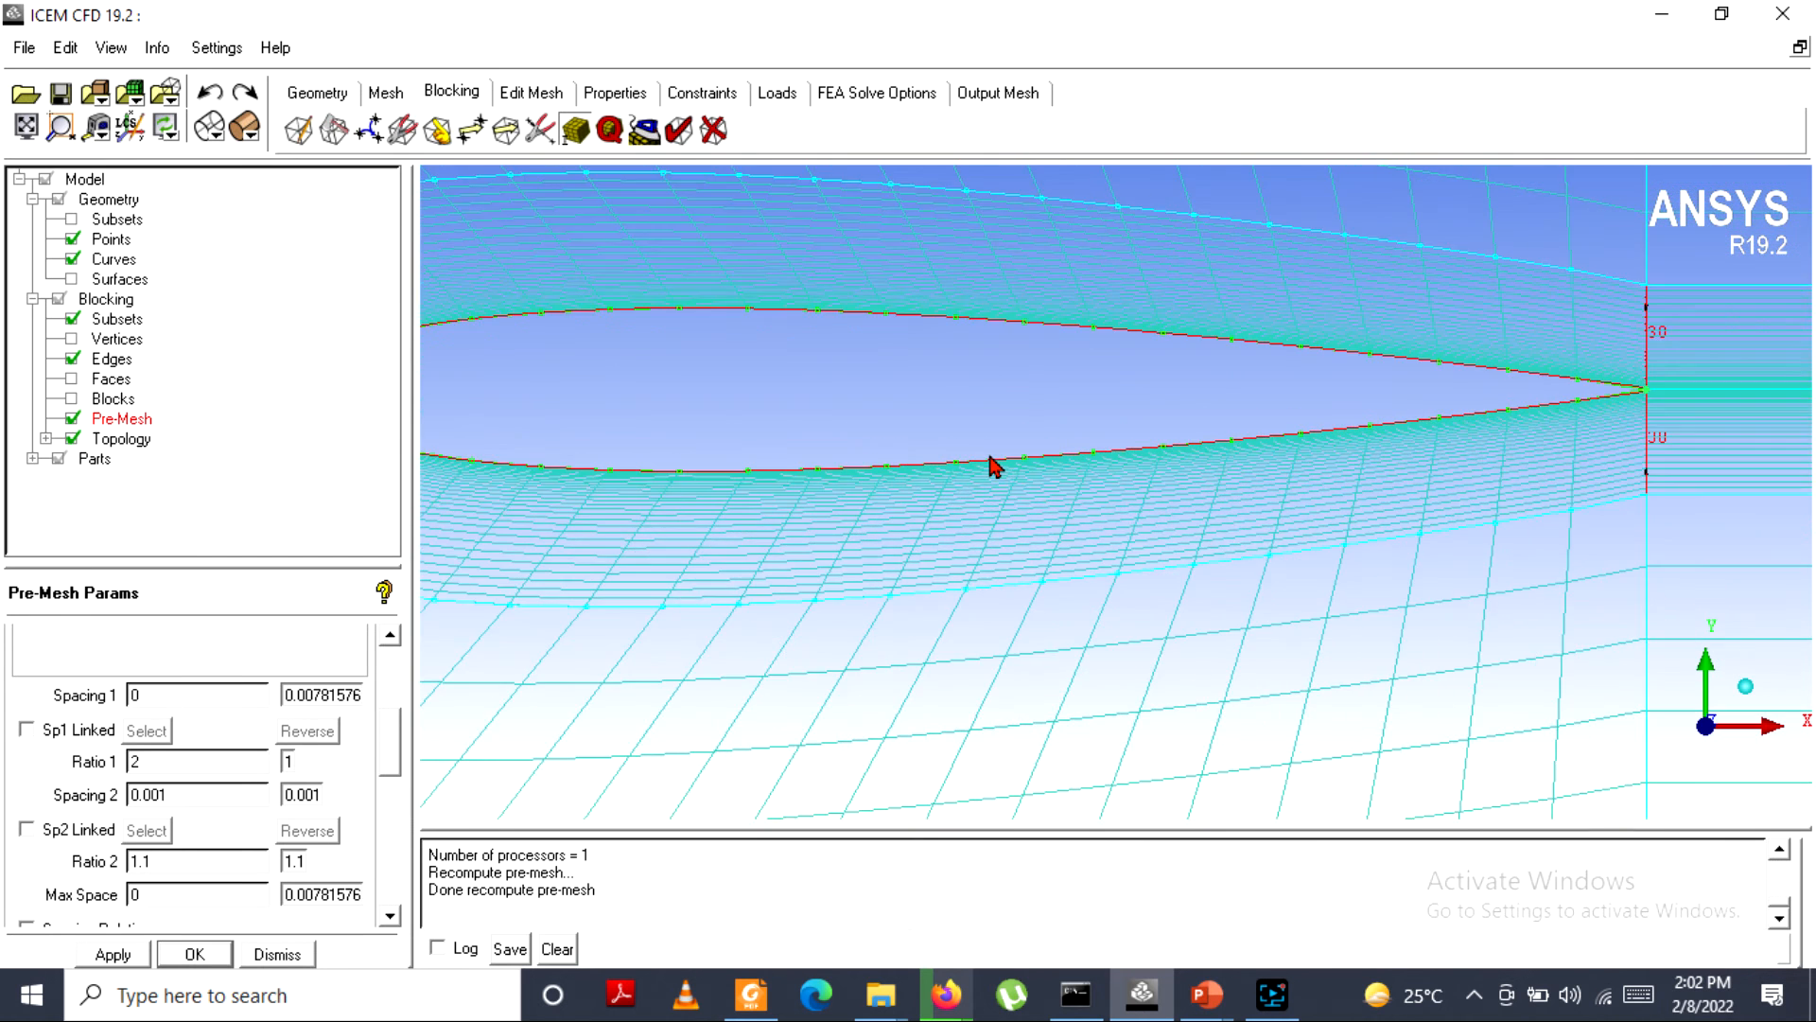
pyautogui.scroll(3, 856, 459)
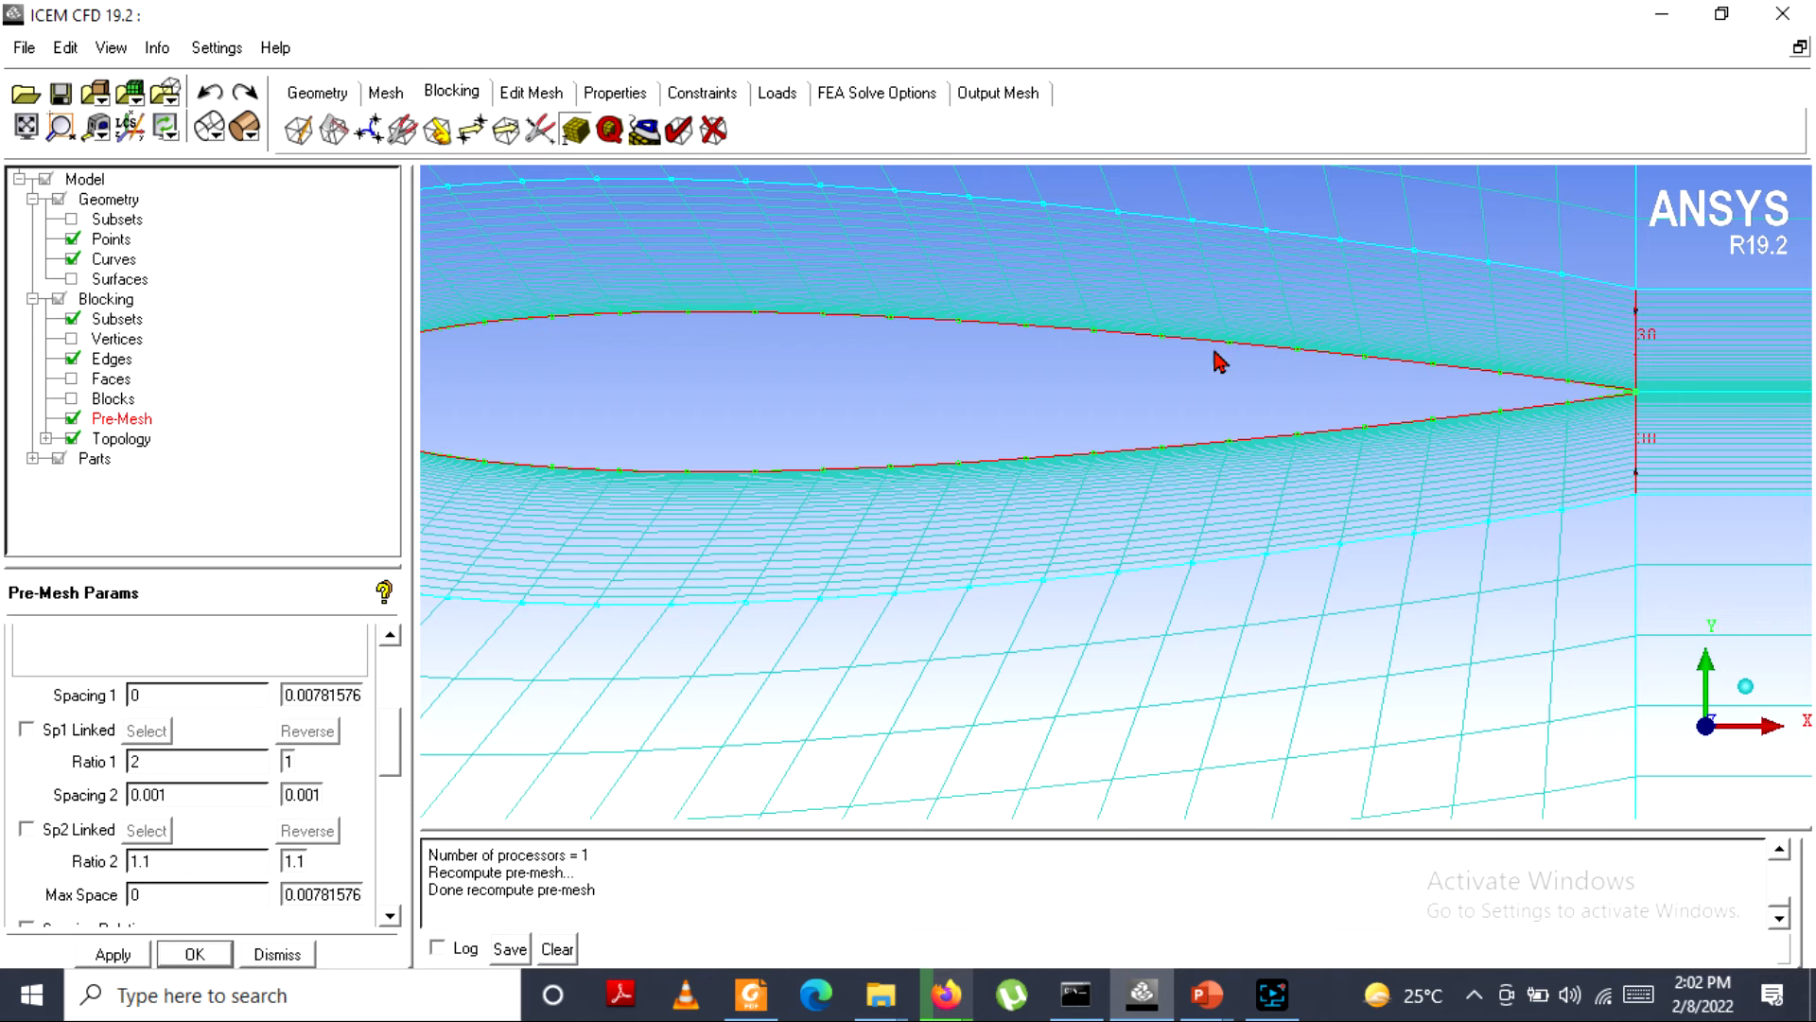
pyautogui.scroll(-6, 945, 633)
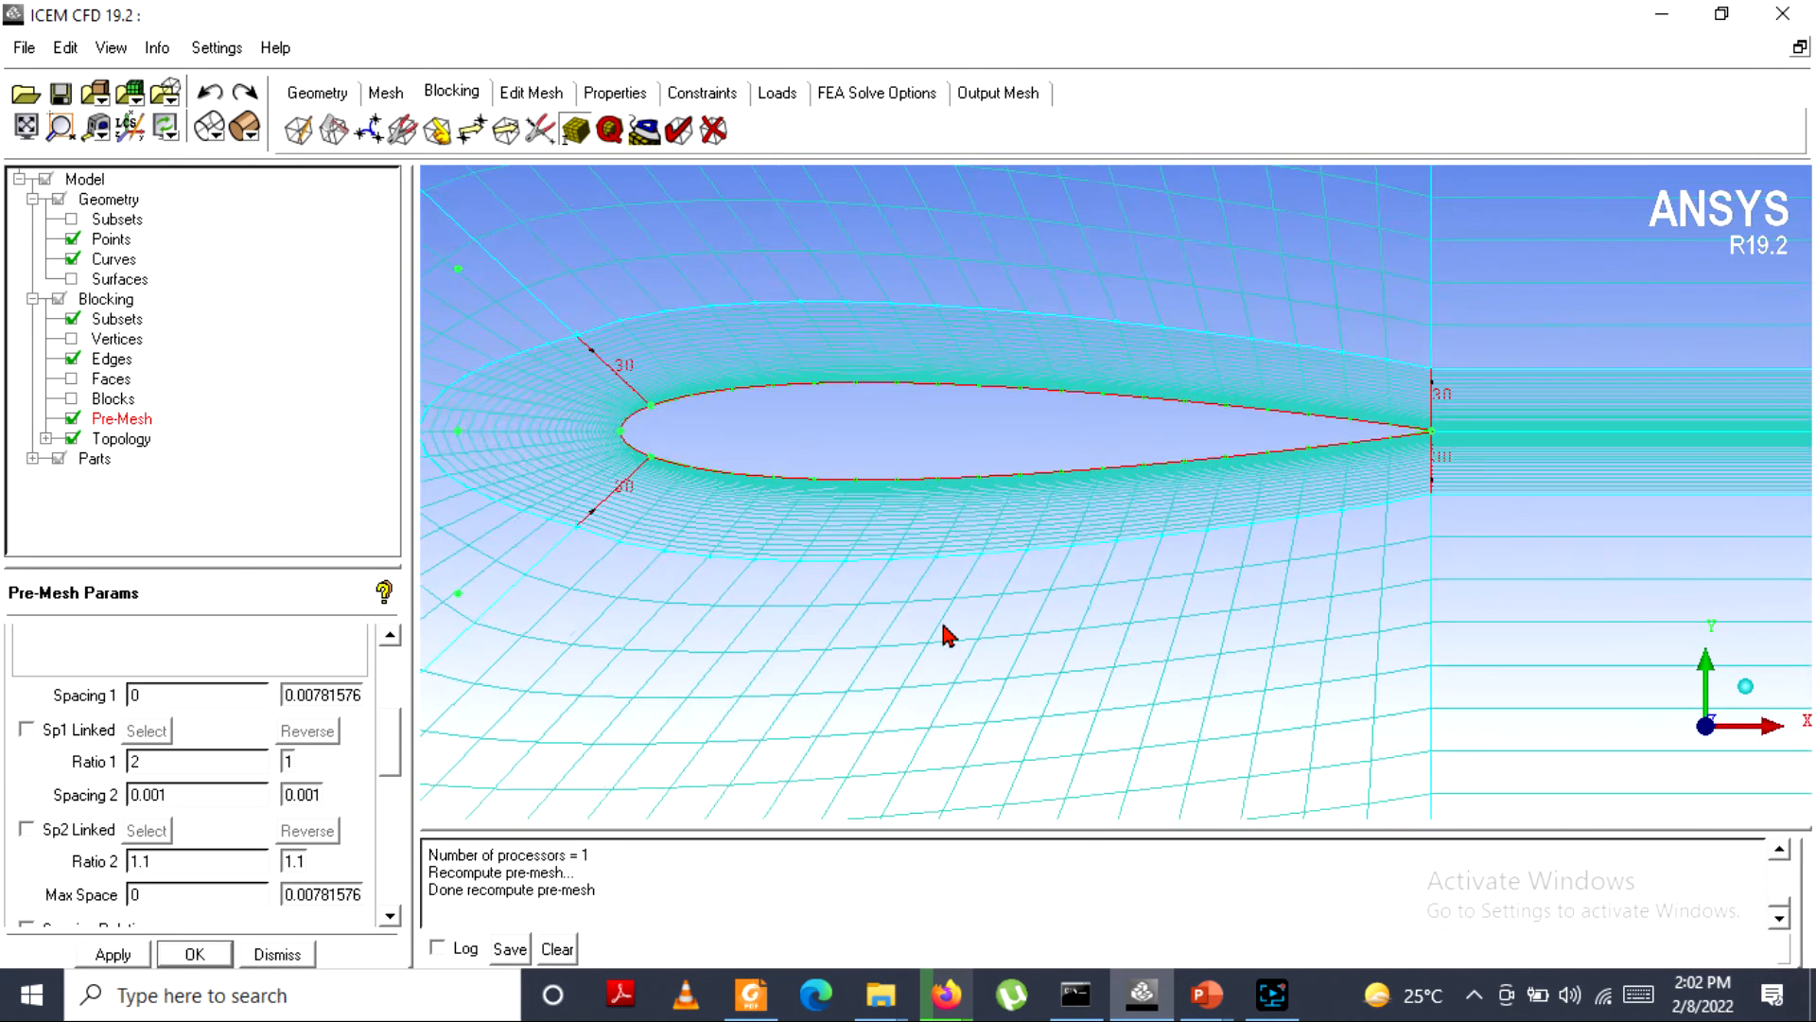
pyautogui.scroll(-2, 945, 633)
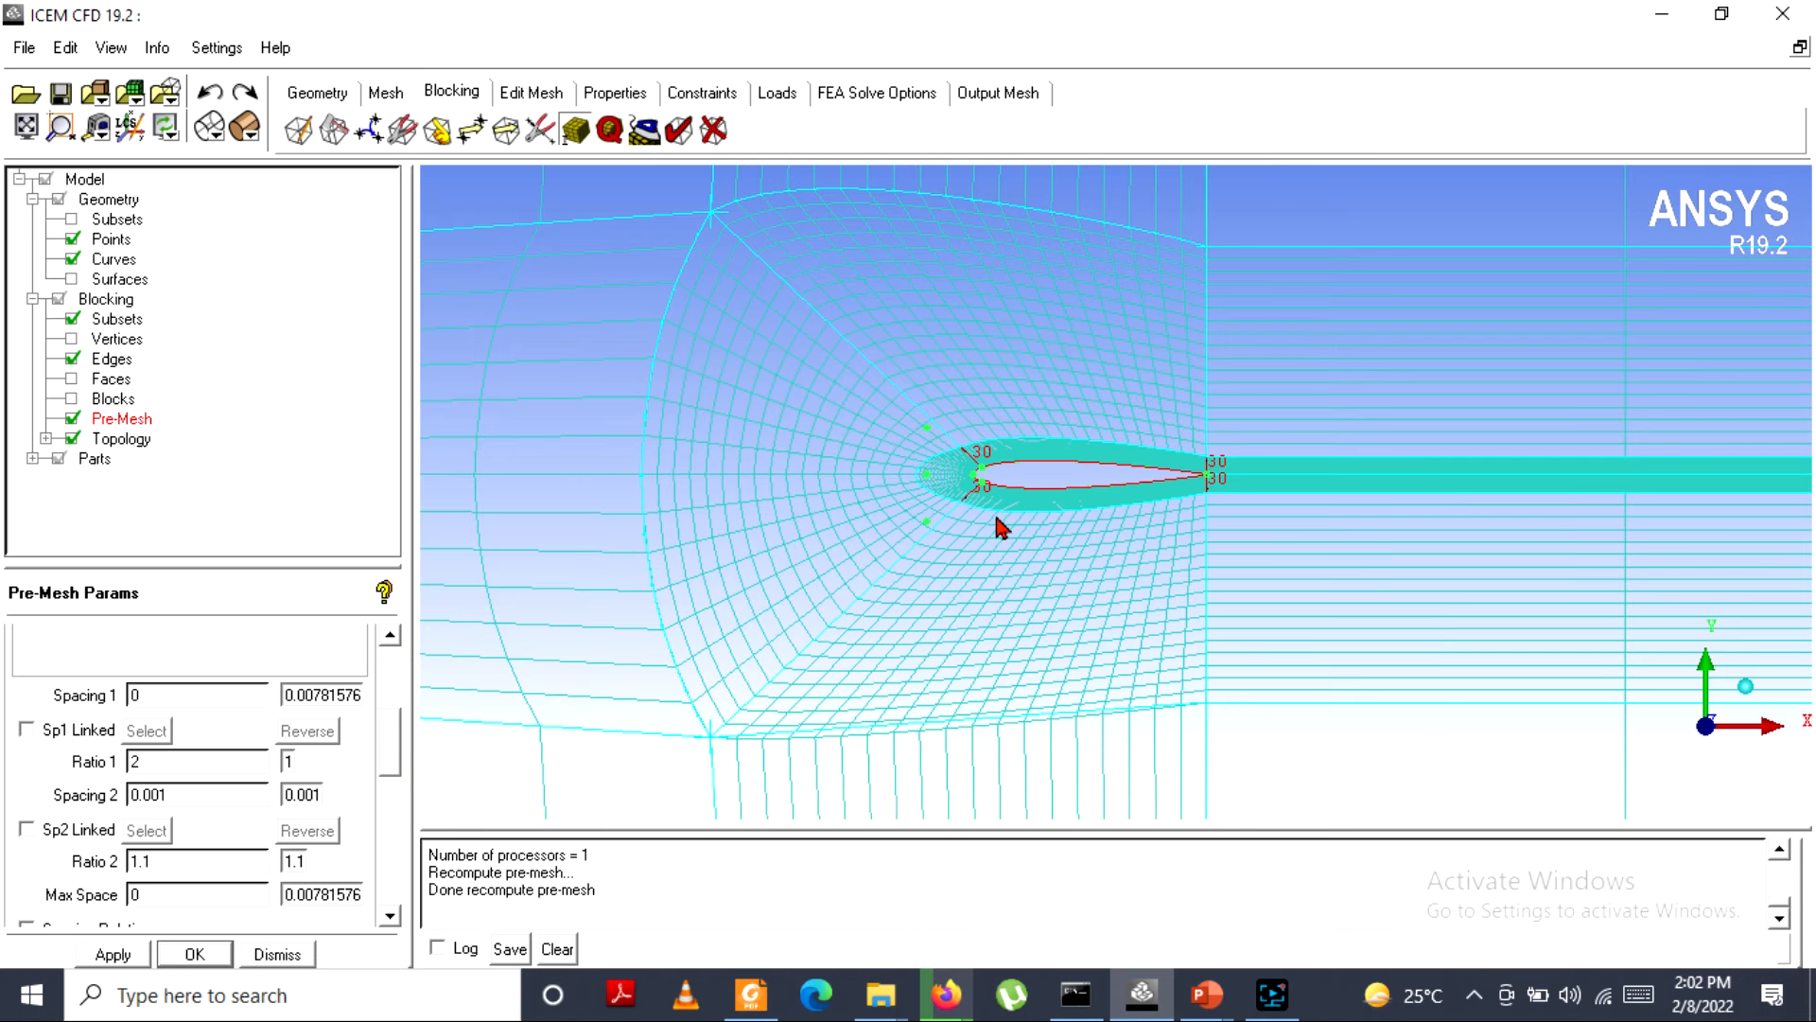
pyautogui.scroll(-3, 995, 518)
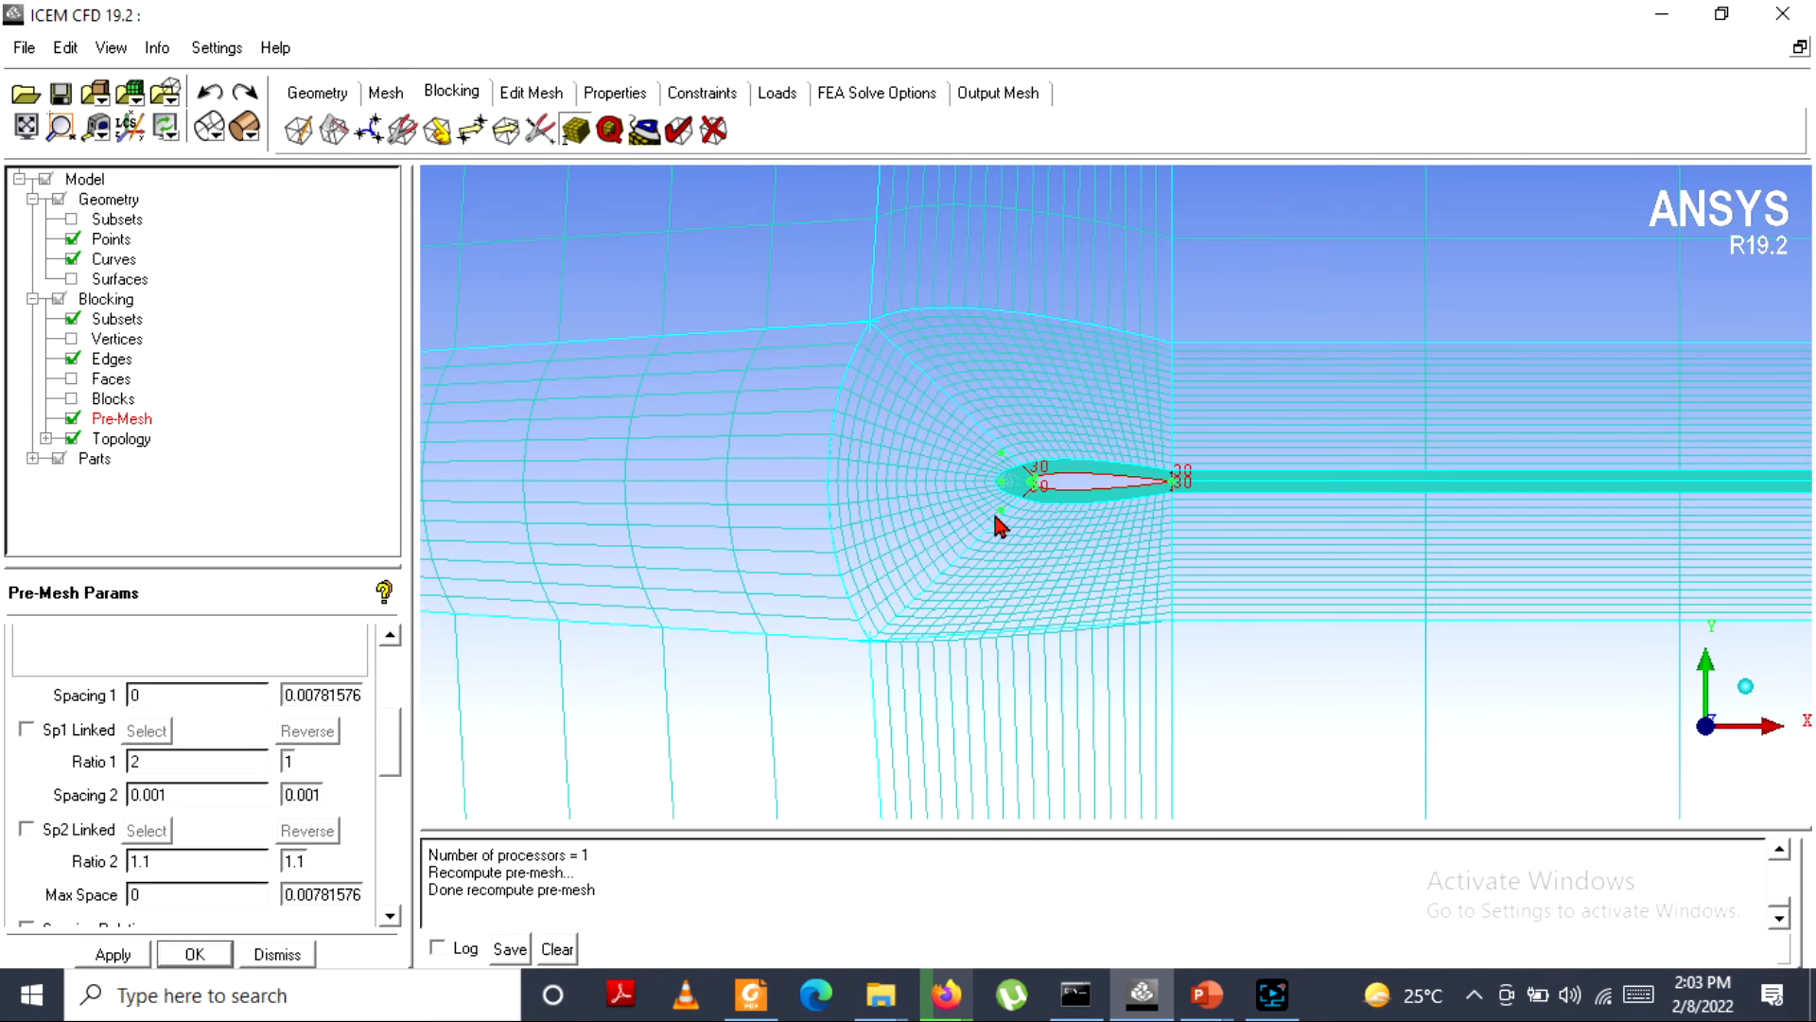
pyautogui.scroll(2, 998, 525)
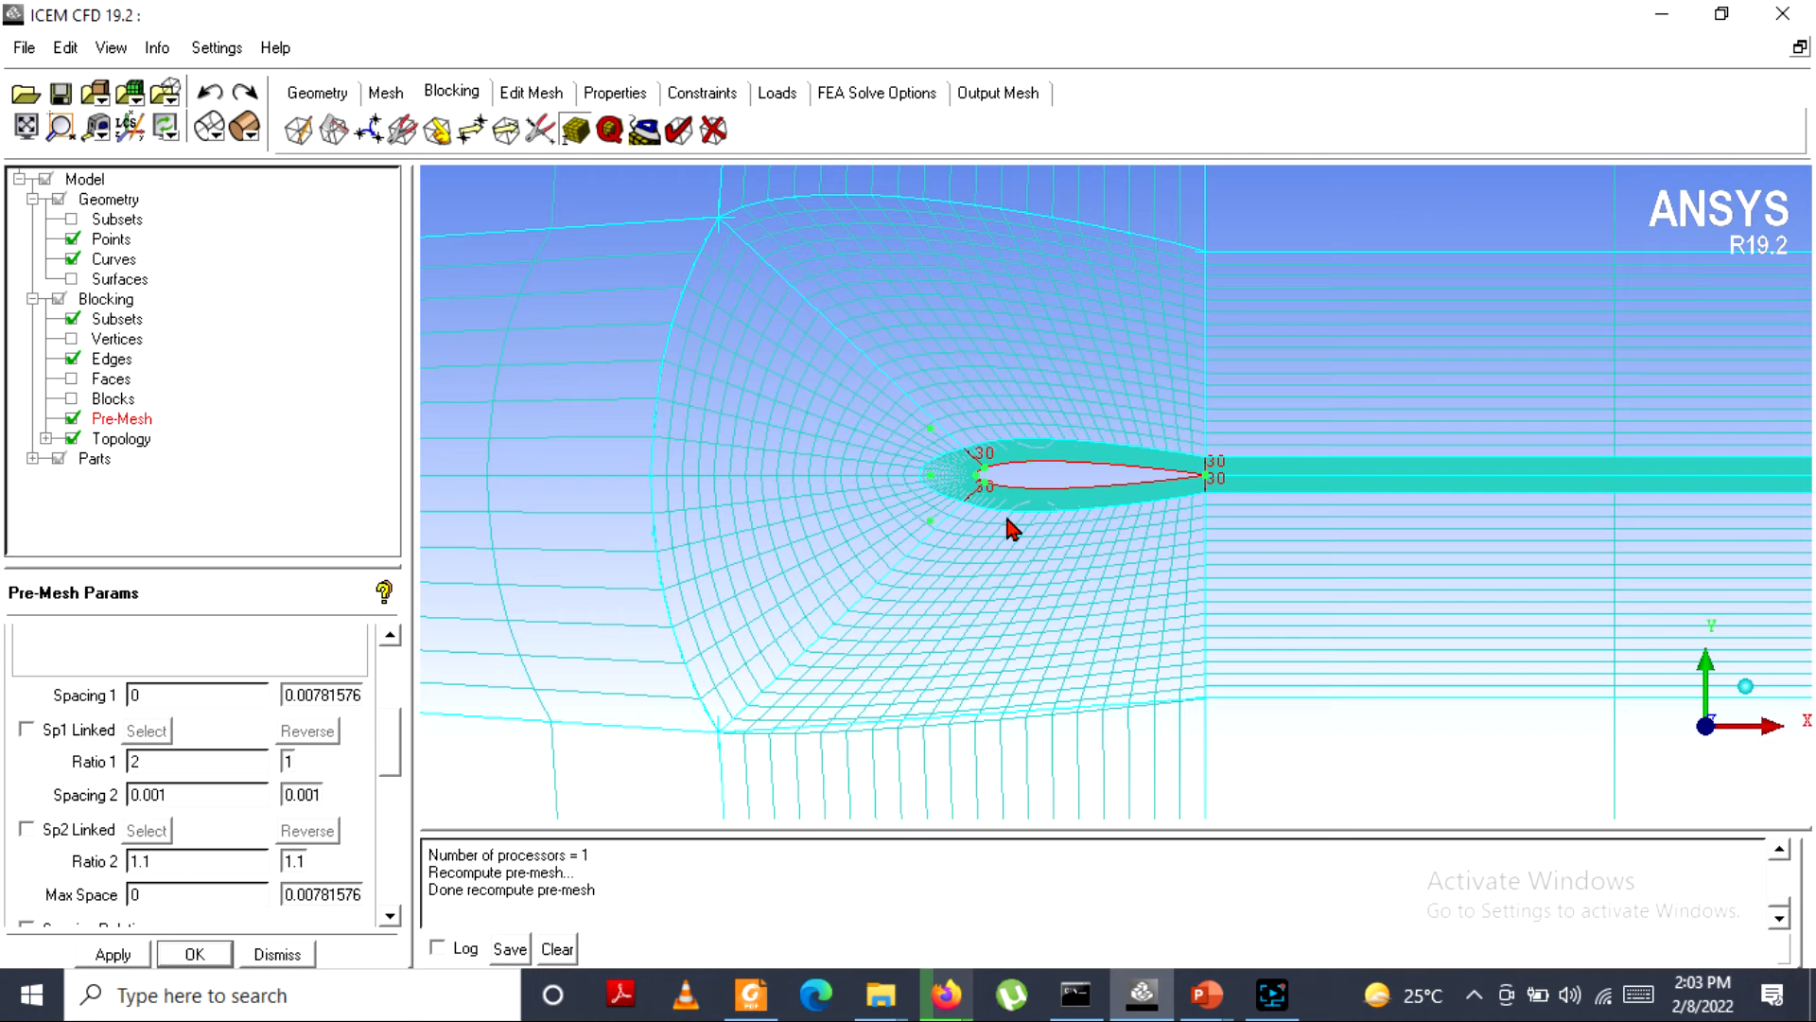
pyautogui.scroll(-1, 990, 576)
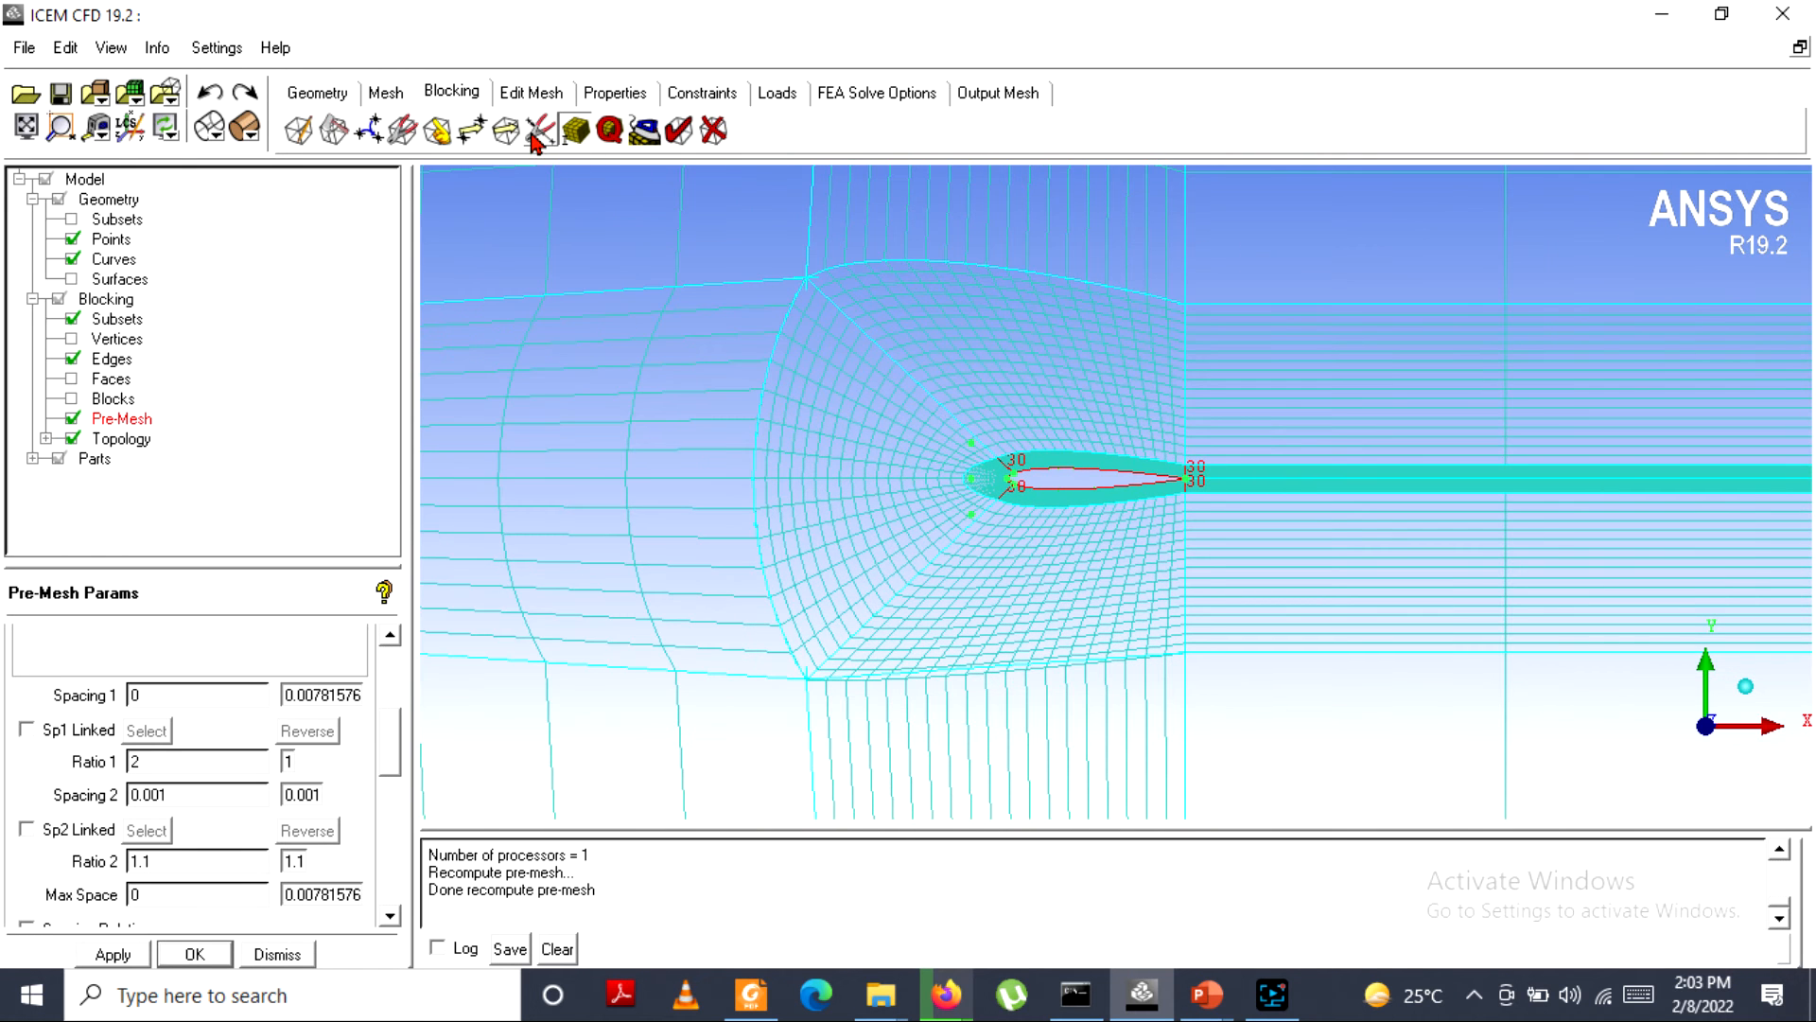
# Rescale the outer O-grid using its upper front diagonal edge with an offset of 0.5, and recompute the pre-mesh.
pyautogui.click(401, 130)
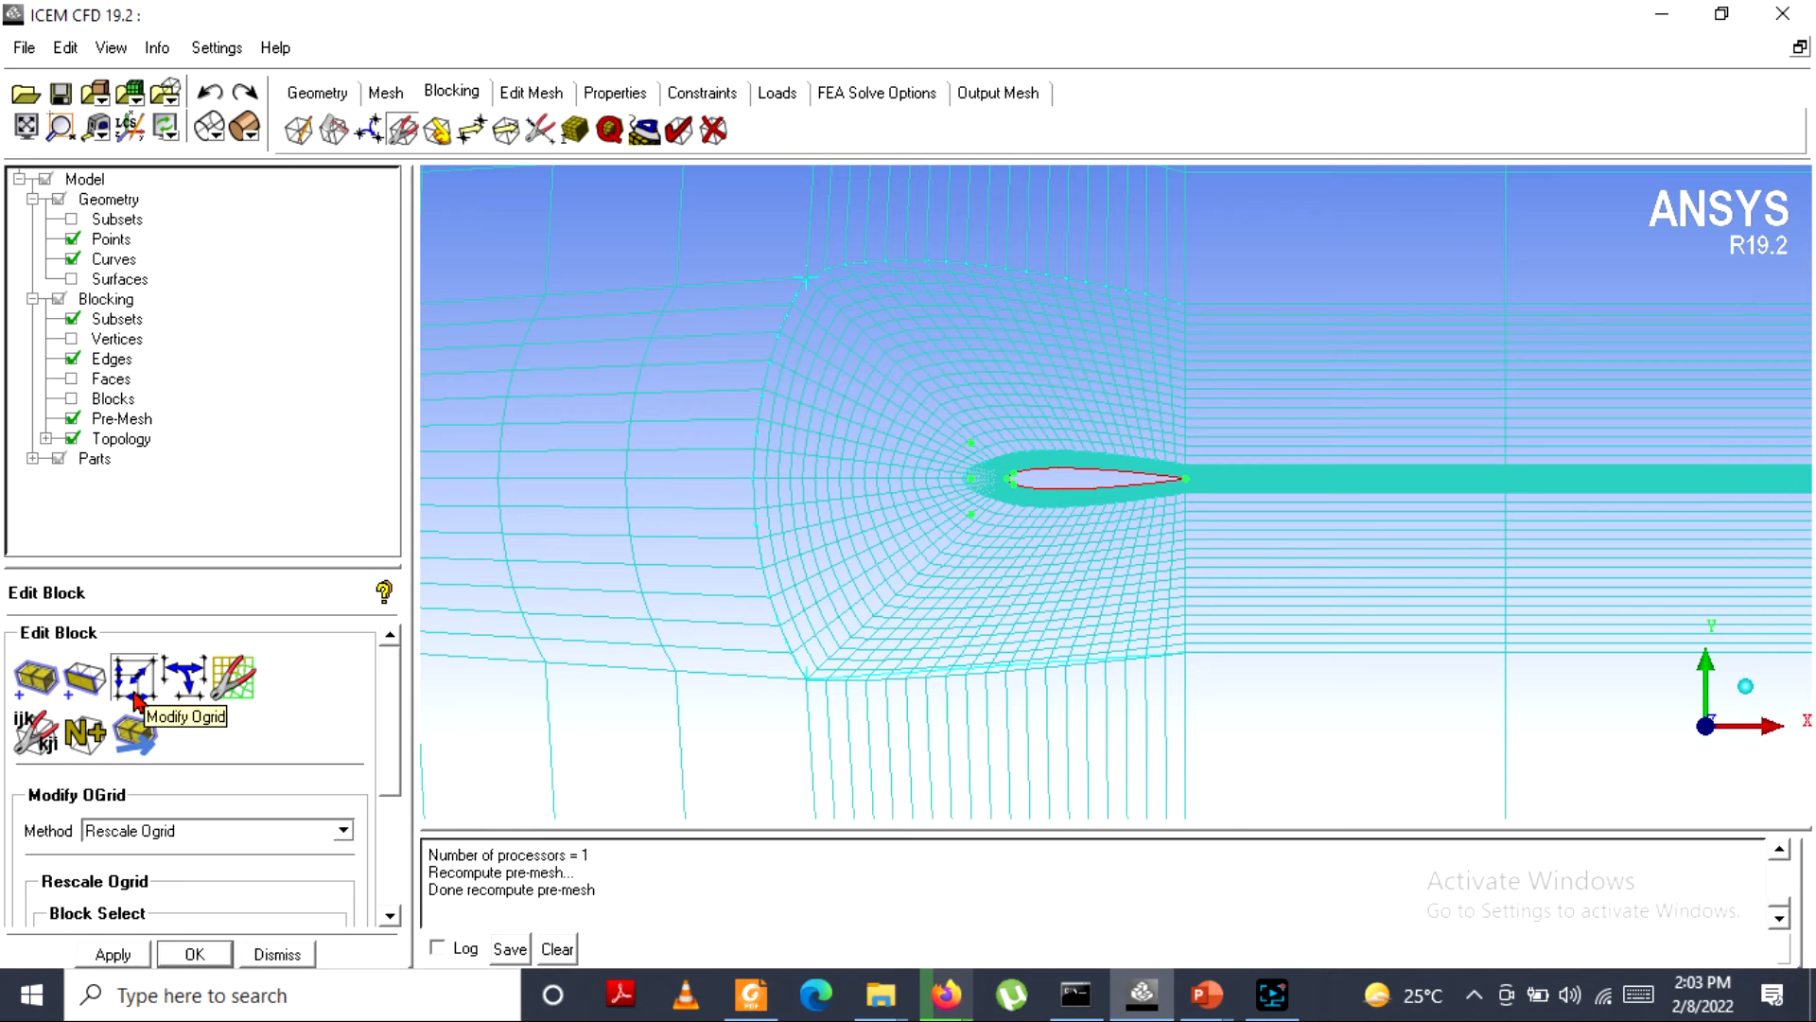
pyautogui.moveTo(388, 765); pyautogui.dragTo(383, 863)
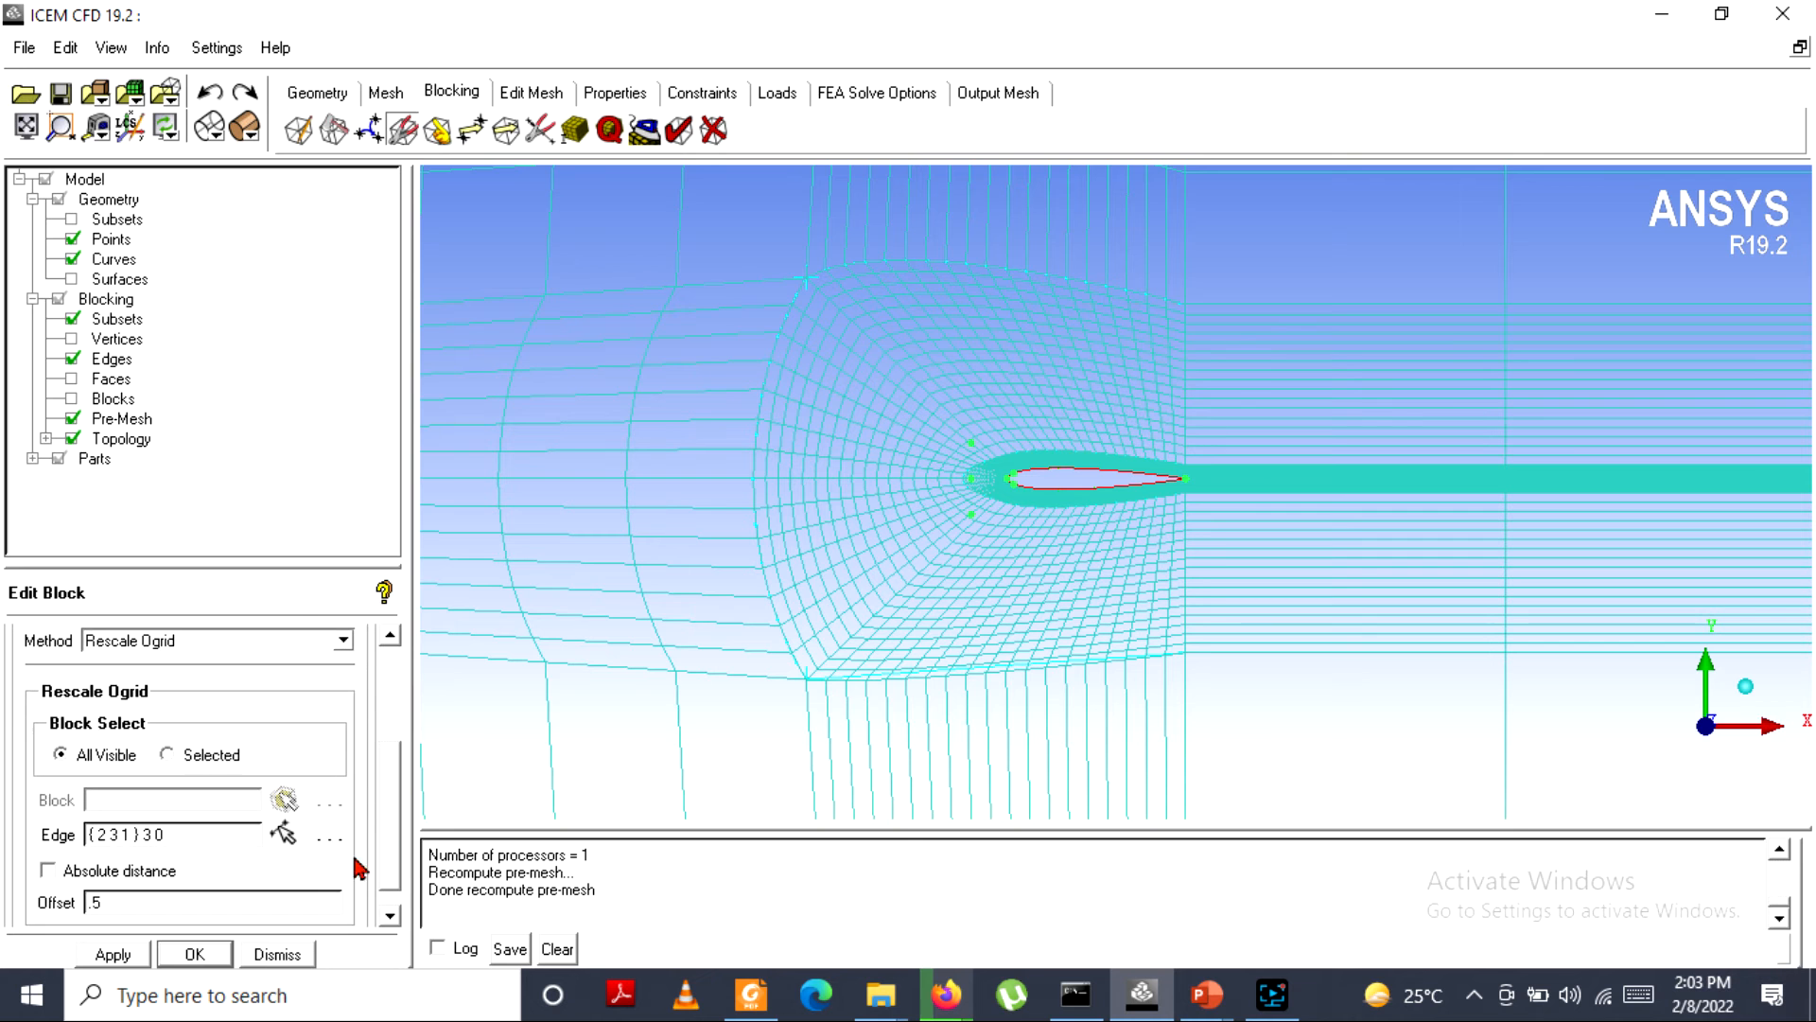
pyautogui.click(283, 832)
pyautogui.click(911, 397)
pyautogui.moveTo(386, 823); pyautogui.dragTo(389, 863)
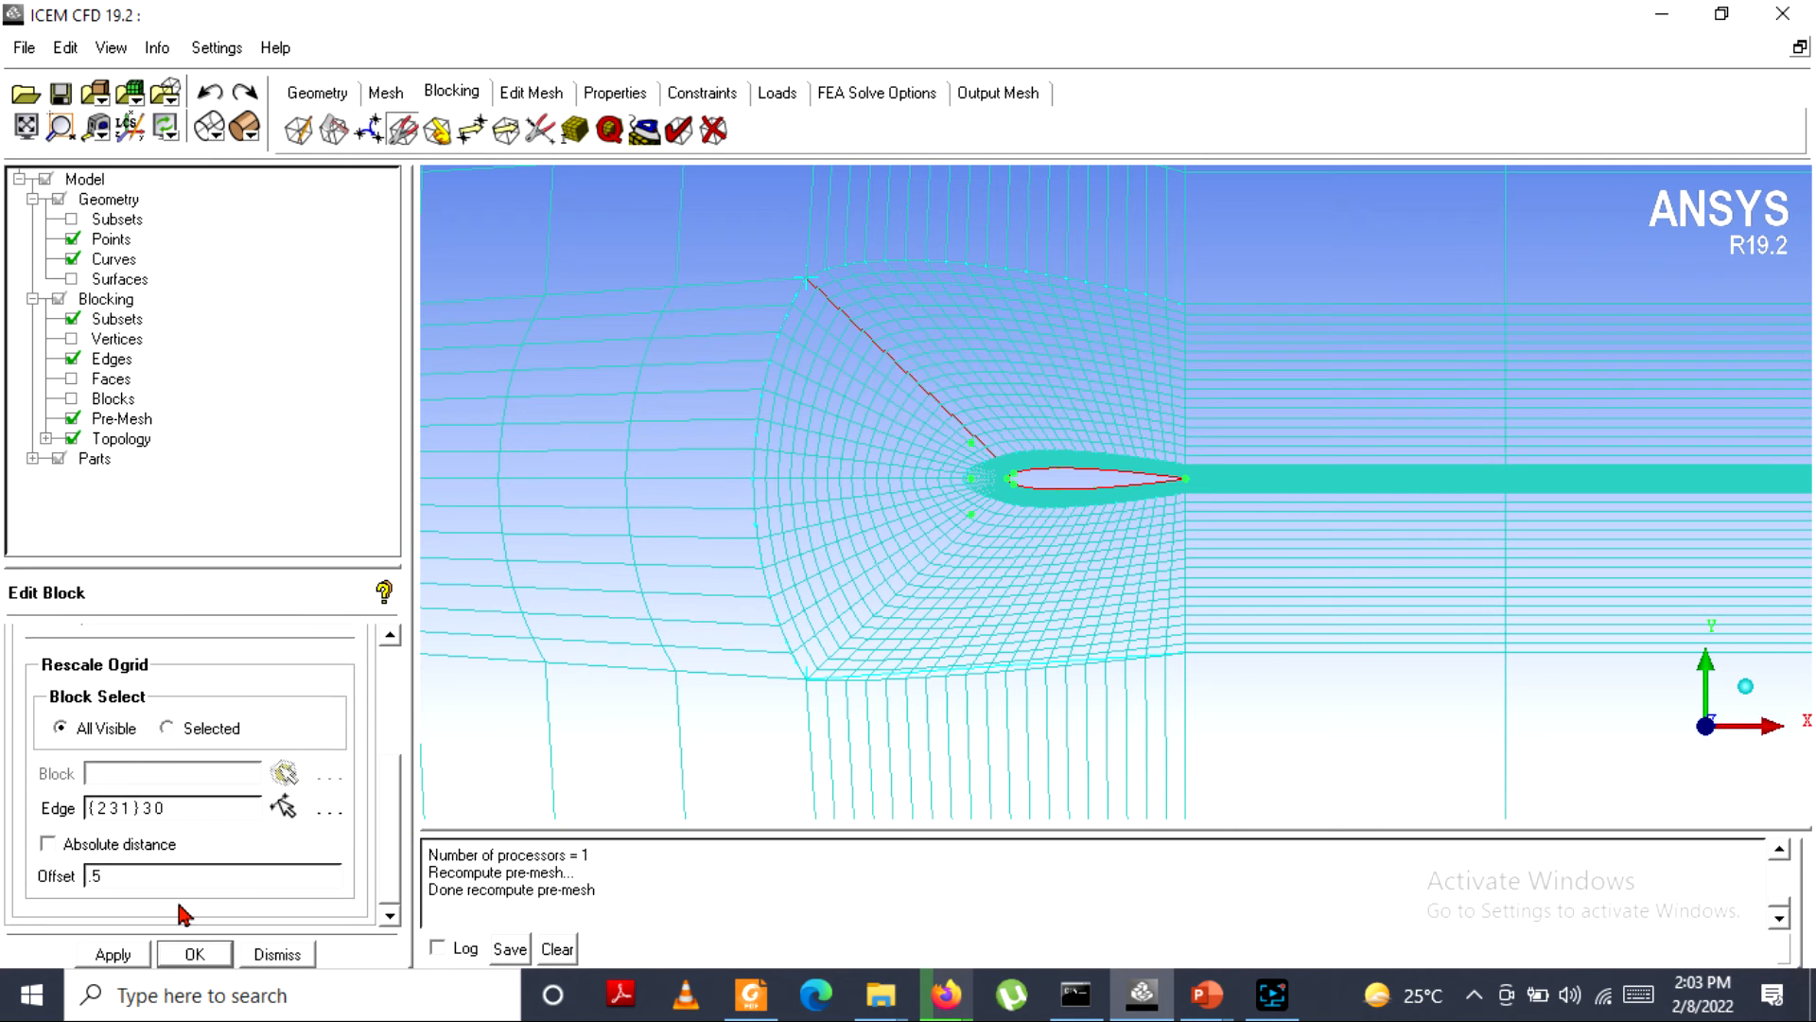
pyautogui.click(112, 956)
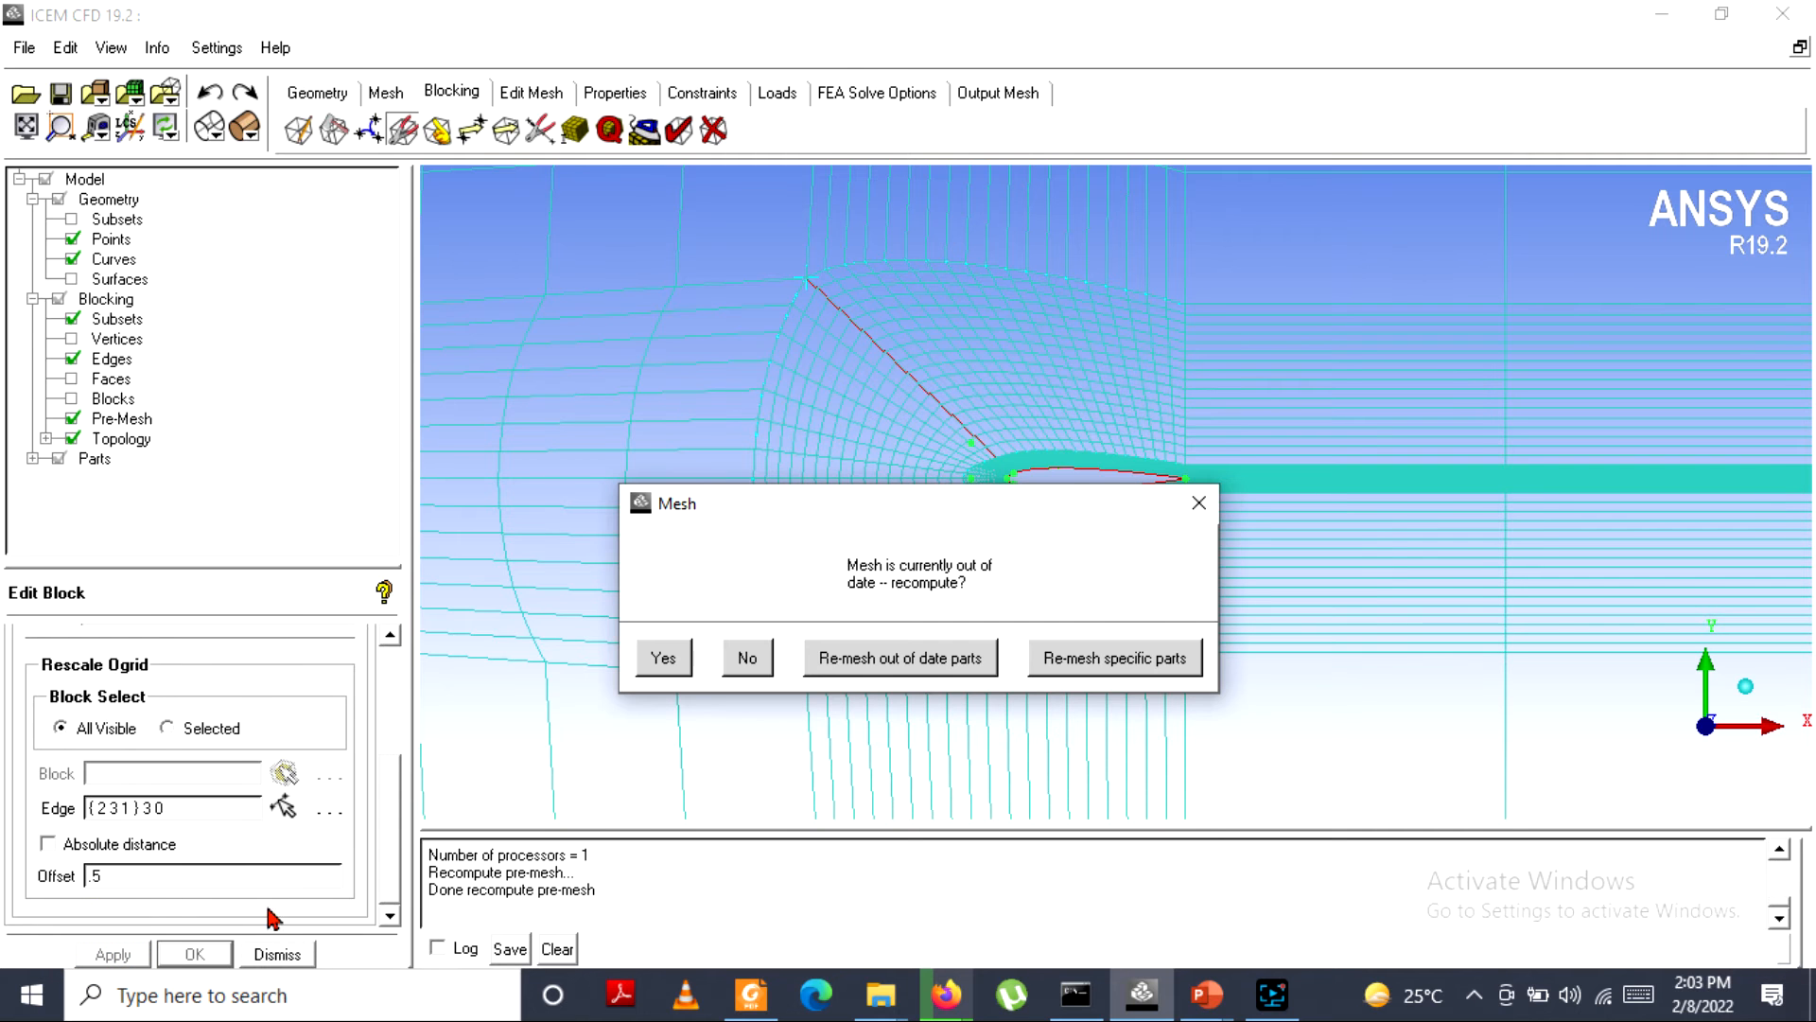
pyautogui.click(665, 662)
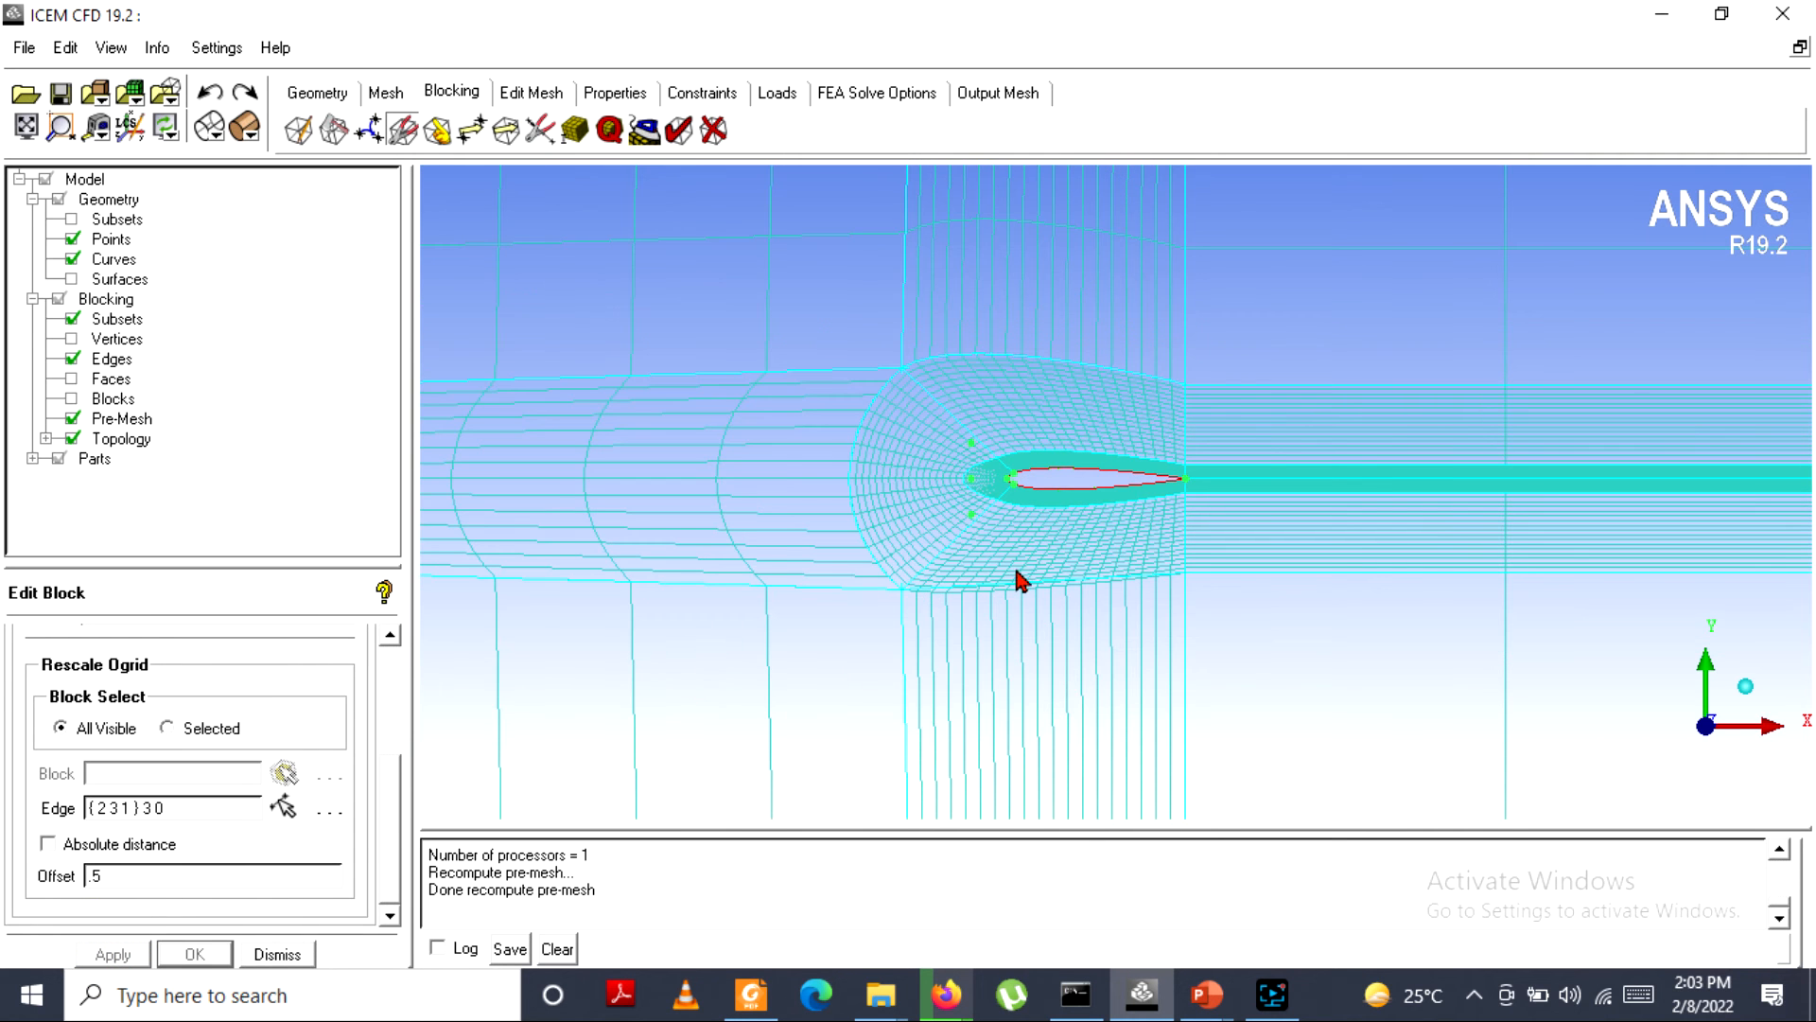
# Hide the pre-mesh and move the outer O-grid's upper and lower front vertices closer to the airfoil, roughly vertically aligned.
pyautogui.scroll(3, 1042, 541)
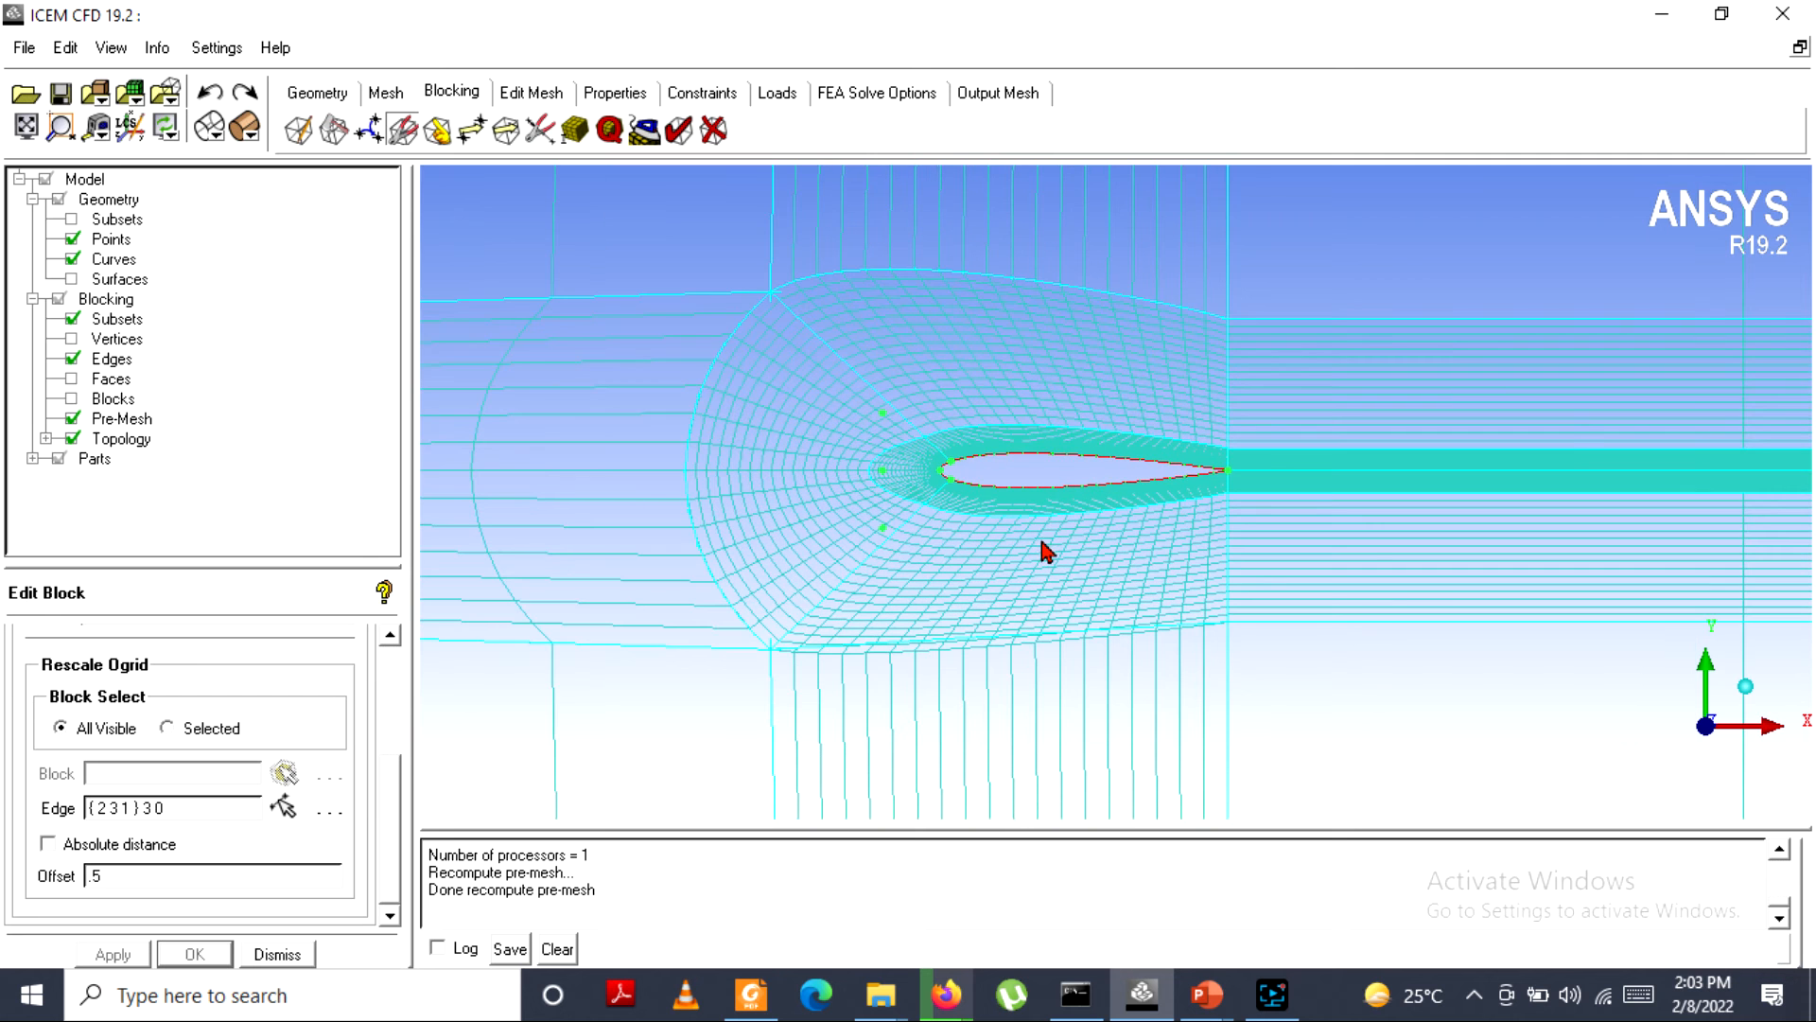
pyautogui.scroll(1, 1038, 542)
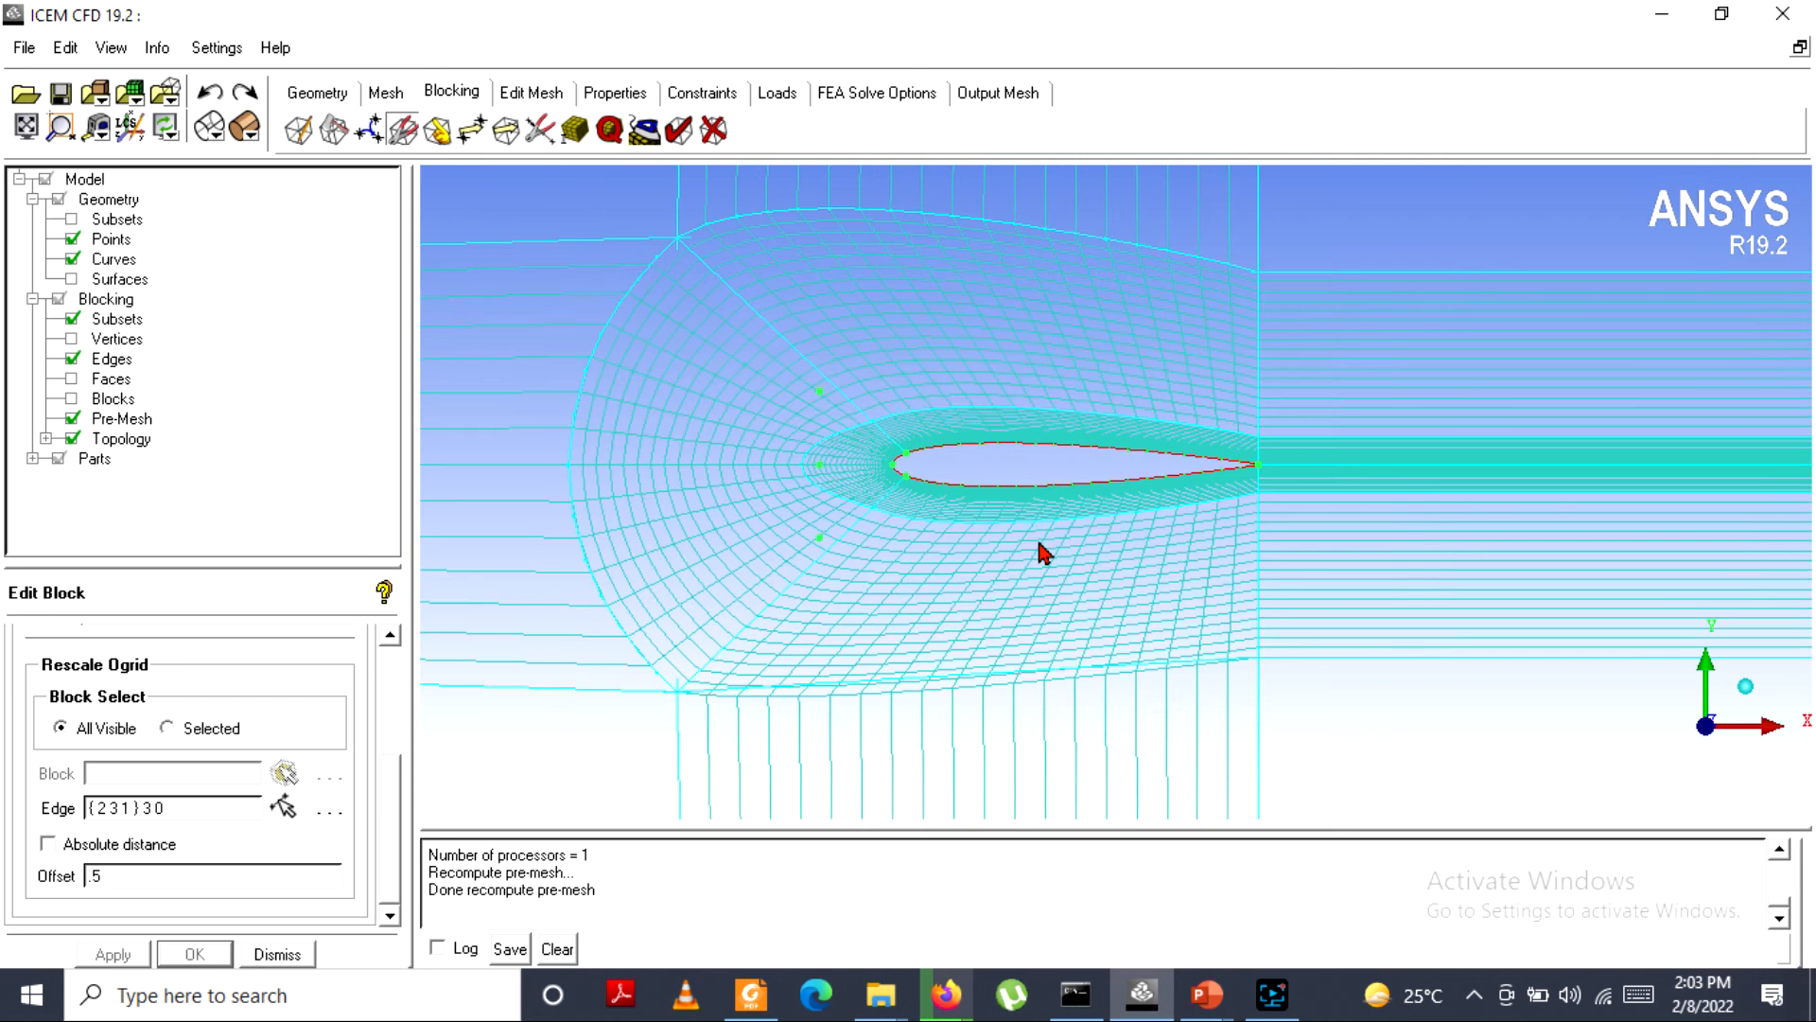
pyautogui.scroll(1, 1041, 551)
pyautogui.scroll(-1, 1040, 550)
pyautogui.click(470, 135)
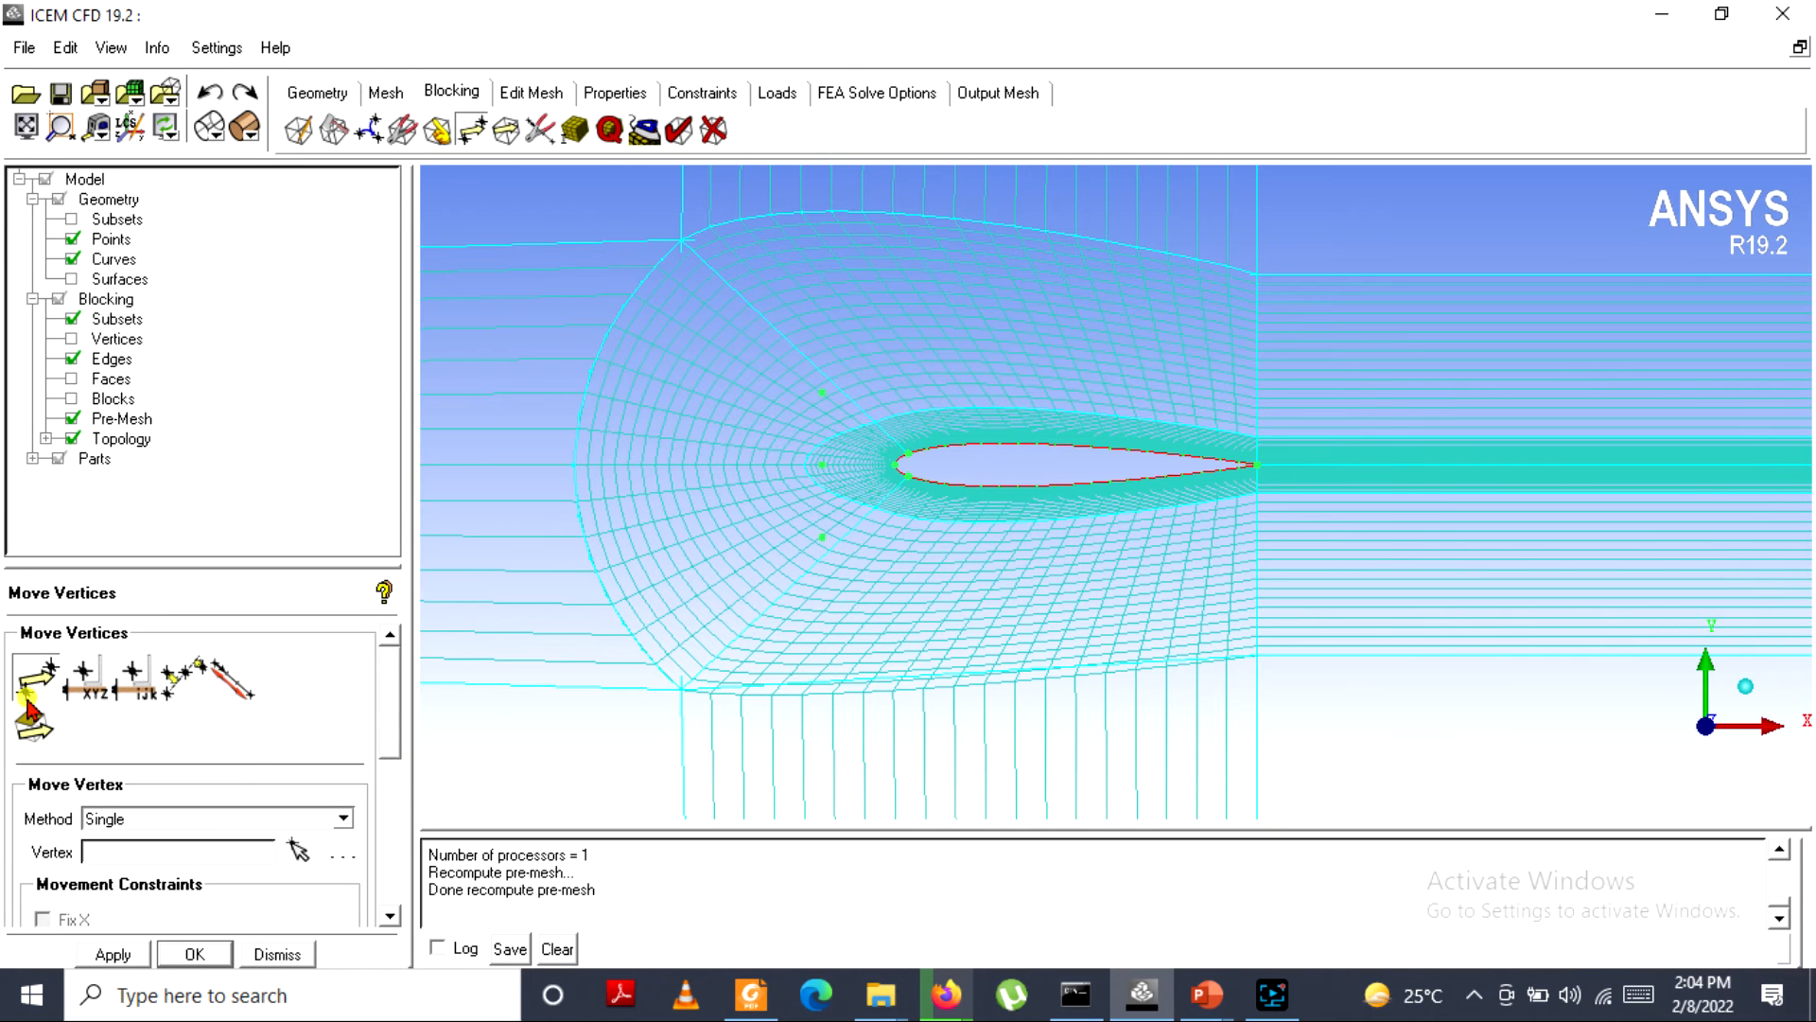
pyautogui.click(29, 700)
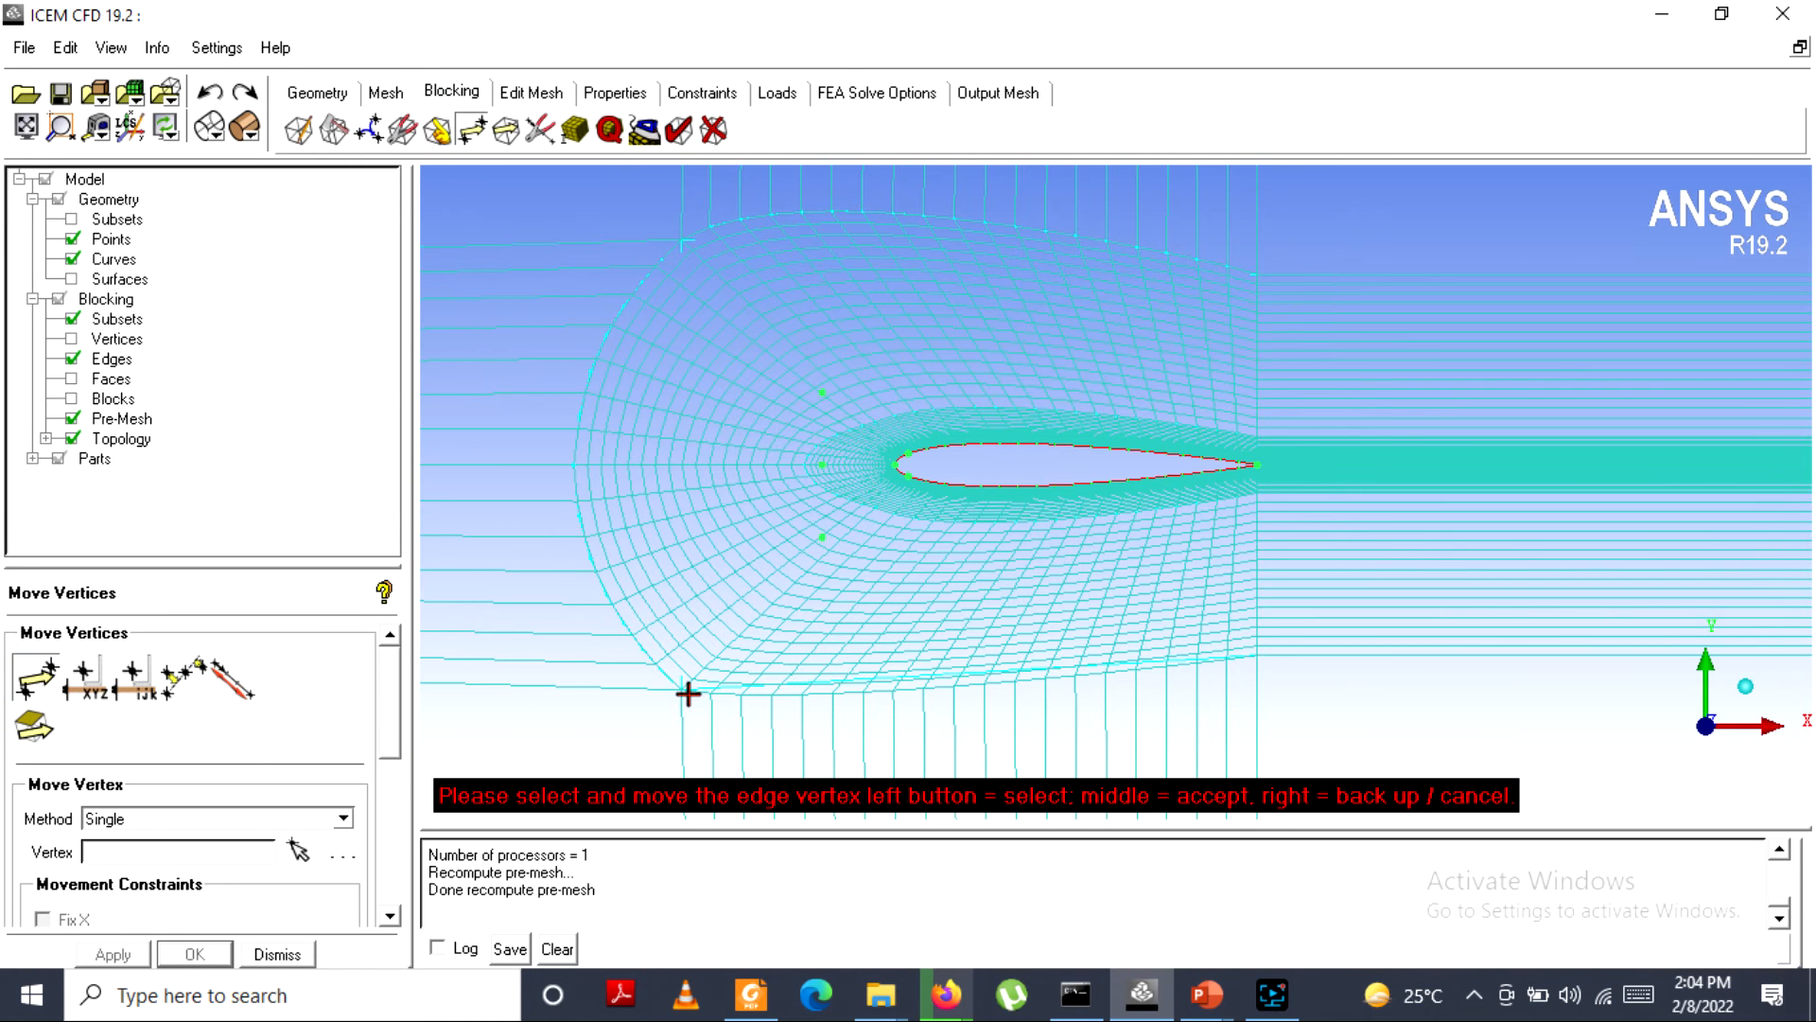
pyautogui.click(72, 418)
pyautogui.moveTo(678, 695); pyautogui.dragTo(765, 723)
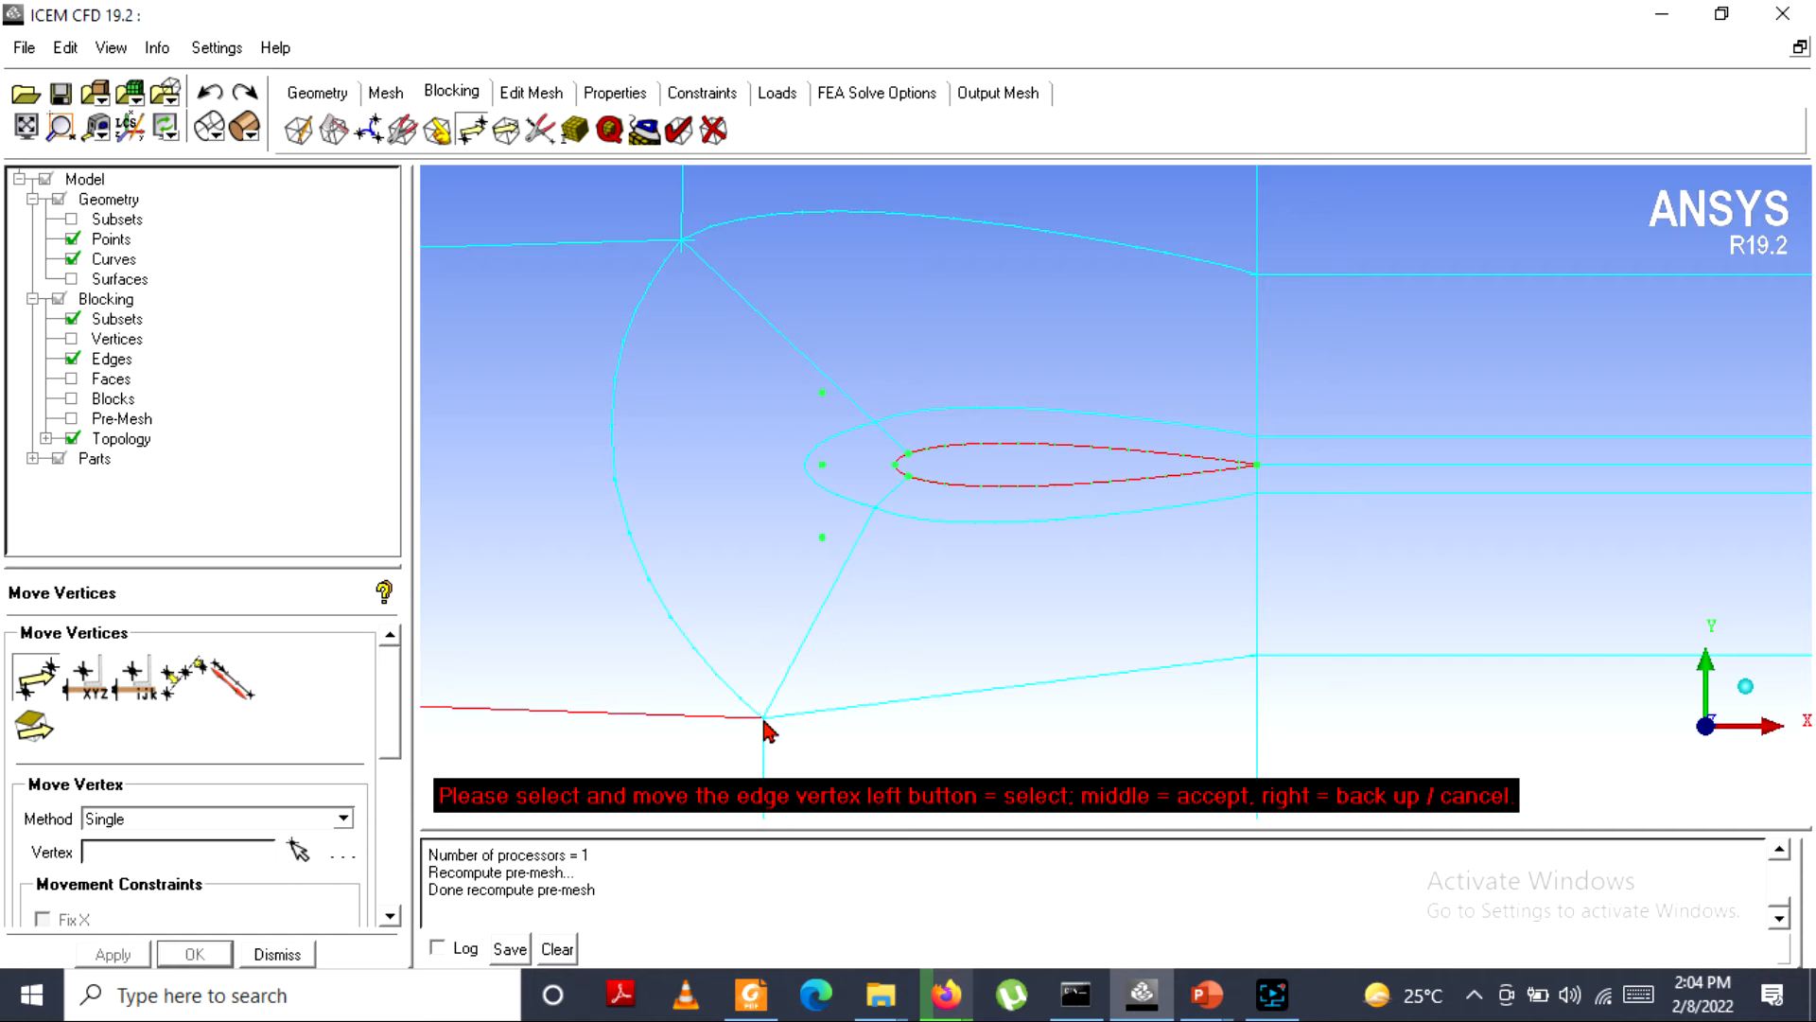
pyautogui.moveTo(681, 241); pyautogui.dragTo(753, 228)
pyautogui.moveTo(763, 717); pyautogui.dragTo(757, 672)
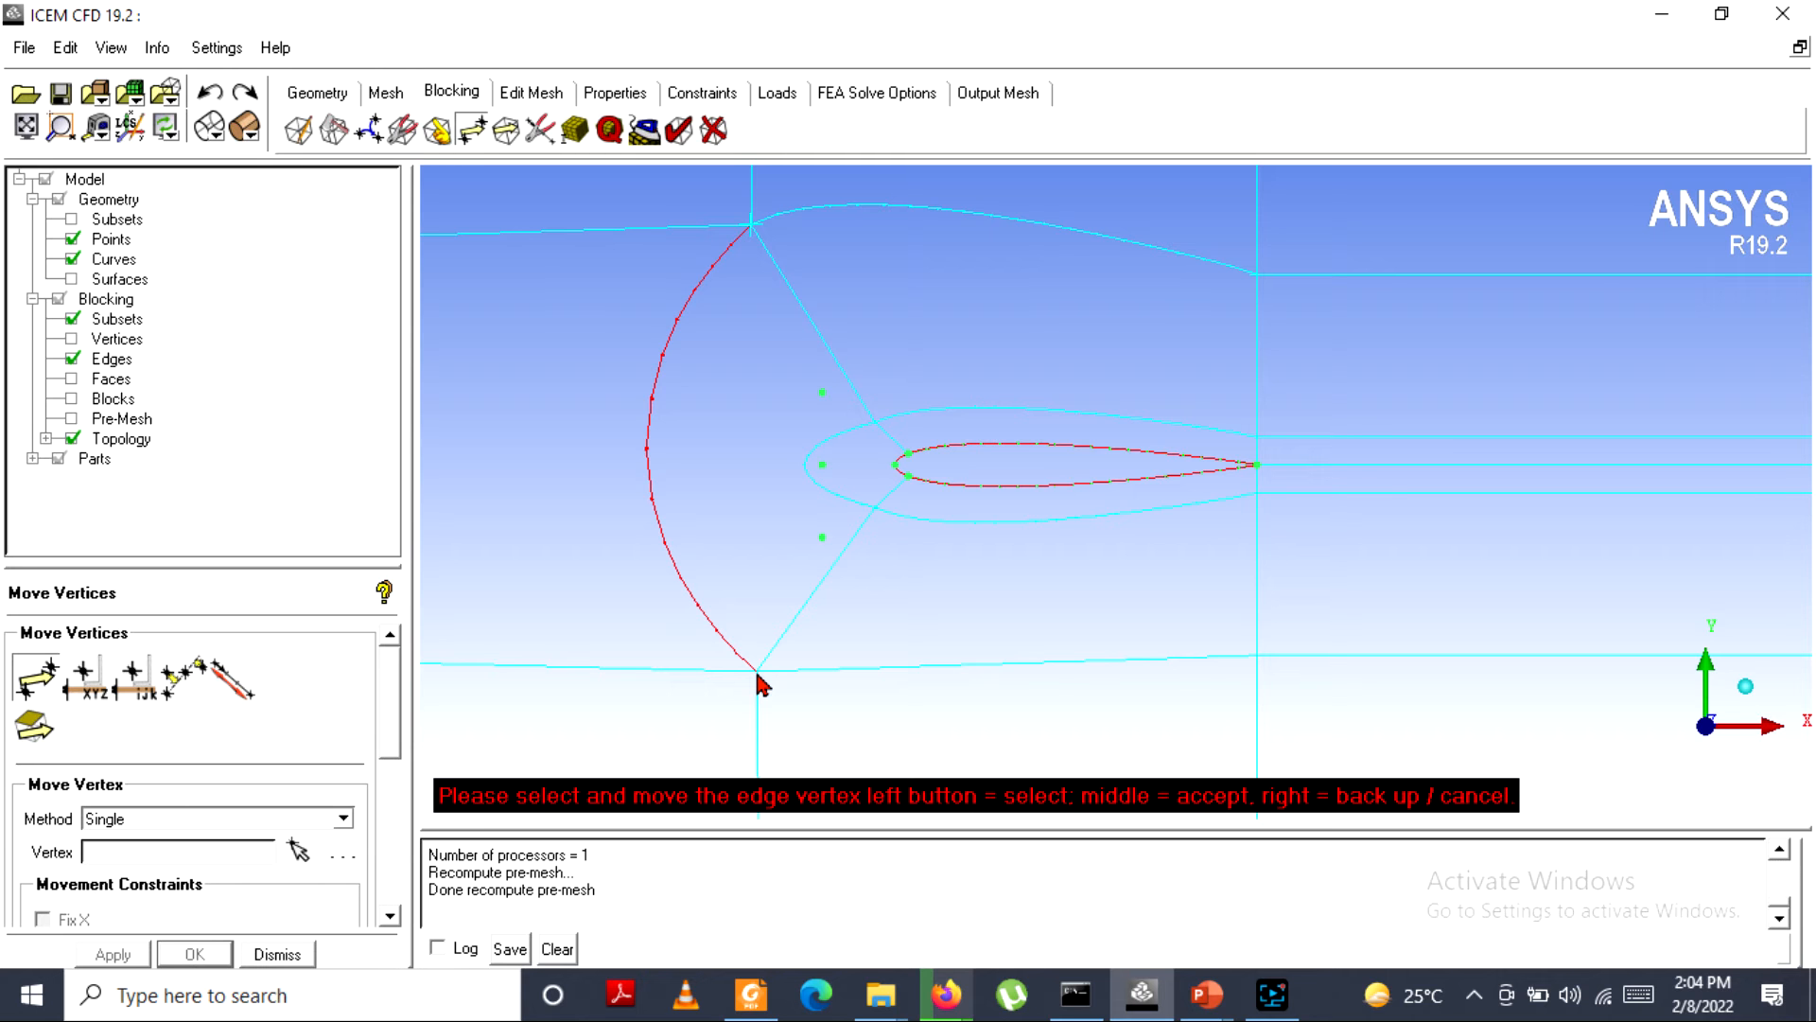
pyautogui.moveTo(757, 664); pyautogui.dragTo(757, 664)
pyautogui.moveTo(752, 227); pyautogui.dragTo(757, 244)
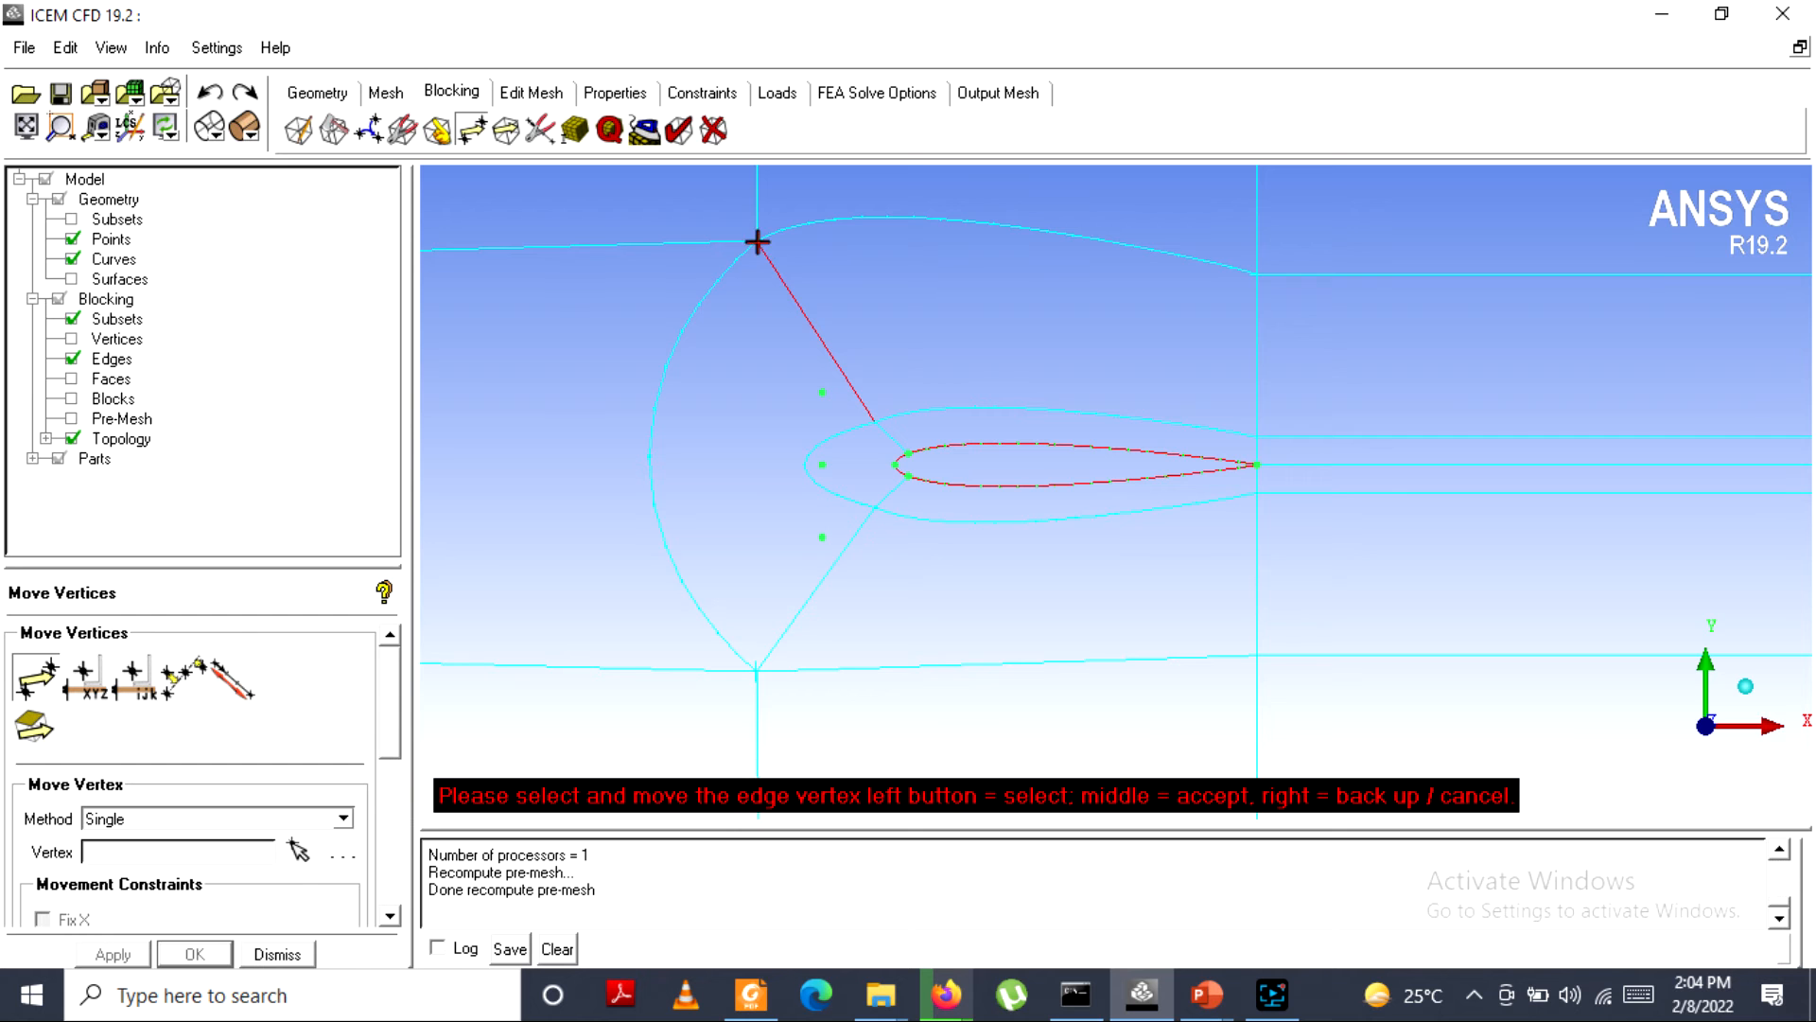
# Move the inner O-grid's upper and lower front vertices slightly toward the trailing edge, bringing them in line with the diagonal edges.
pyautogui.scroll(2, 754, 498)
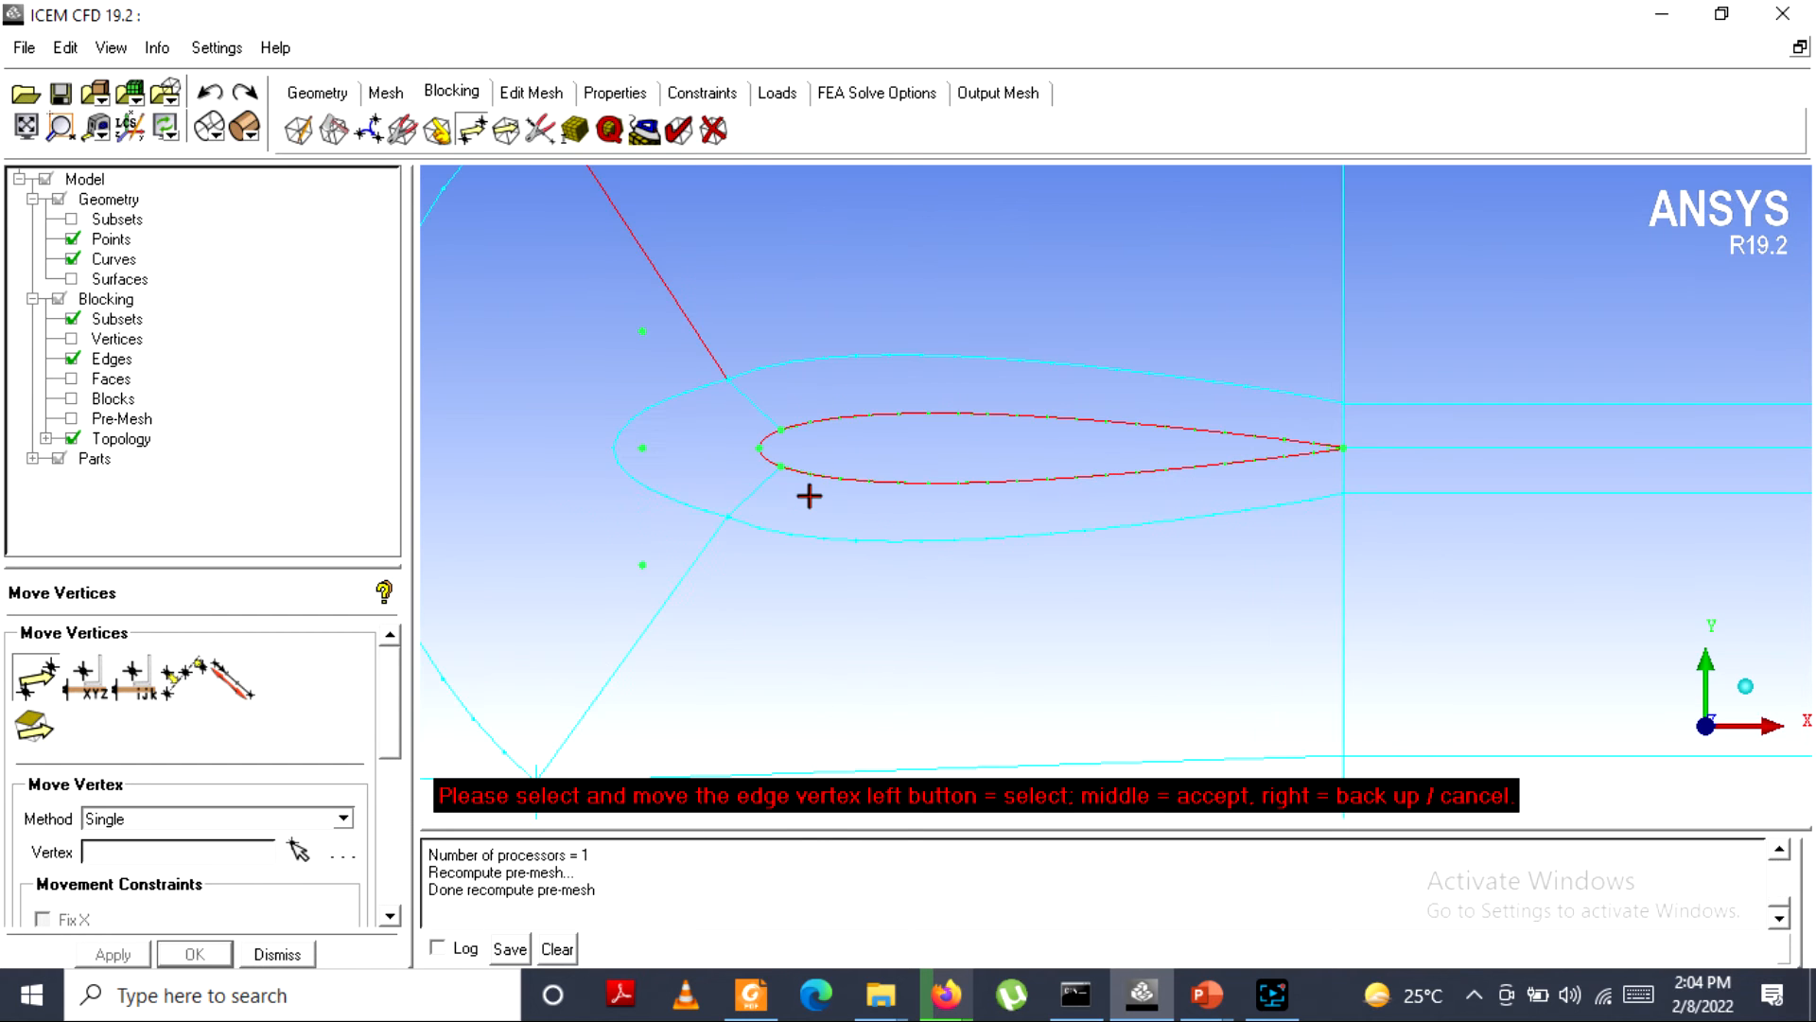
pyautogui.moveTo(629, 349); pyautogui.dragTo(653, 350)
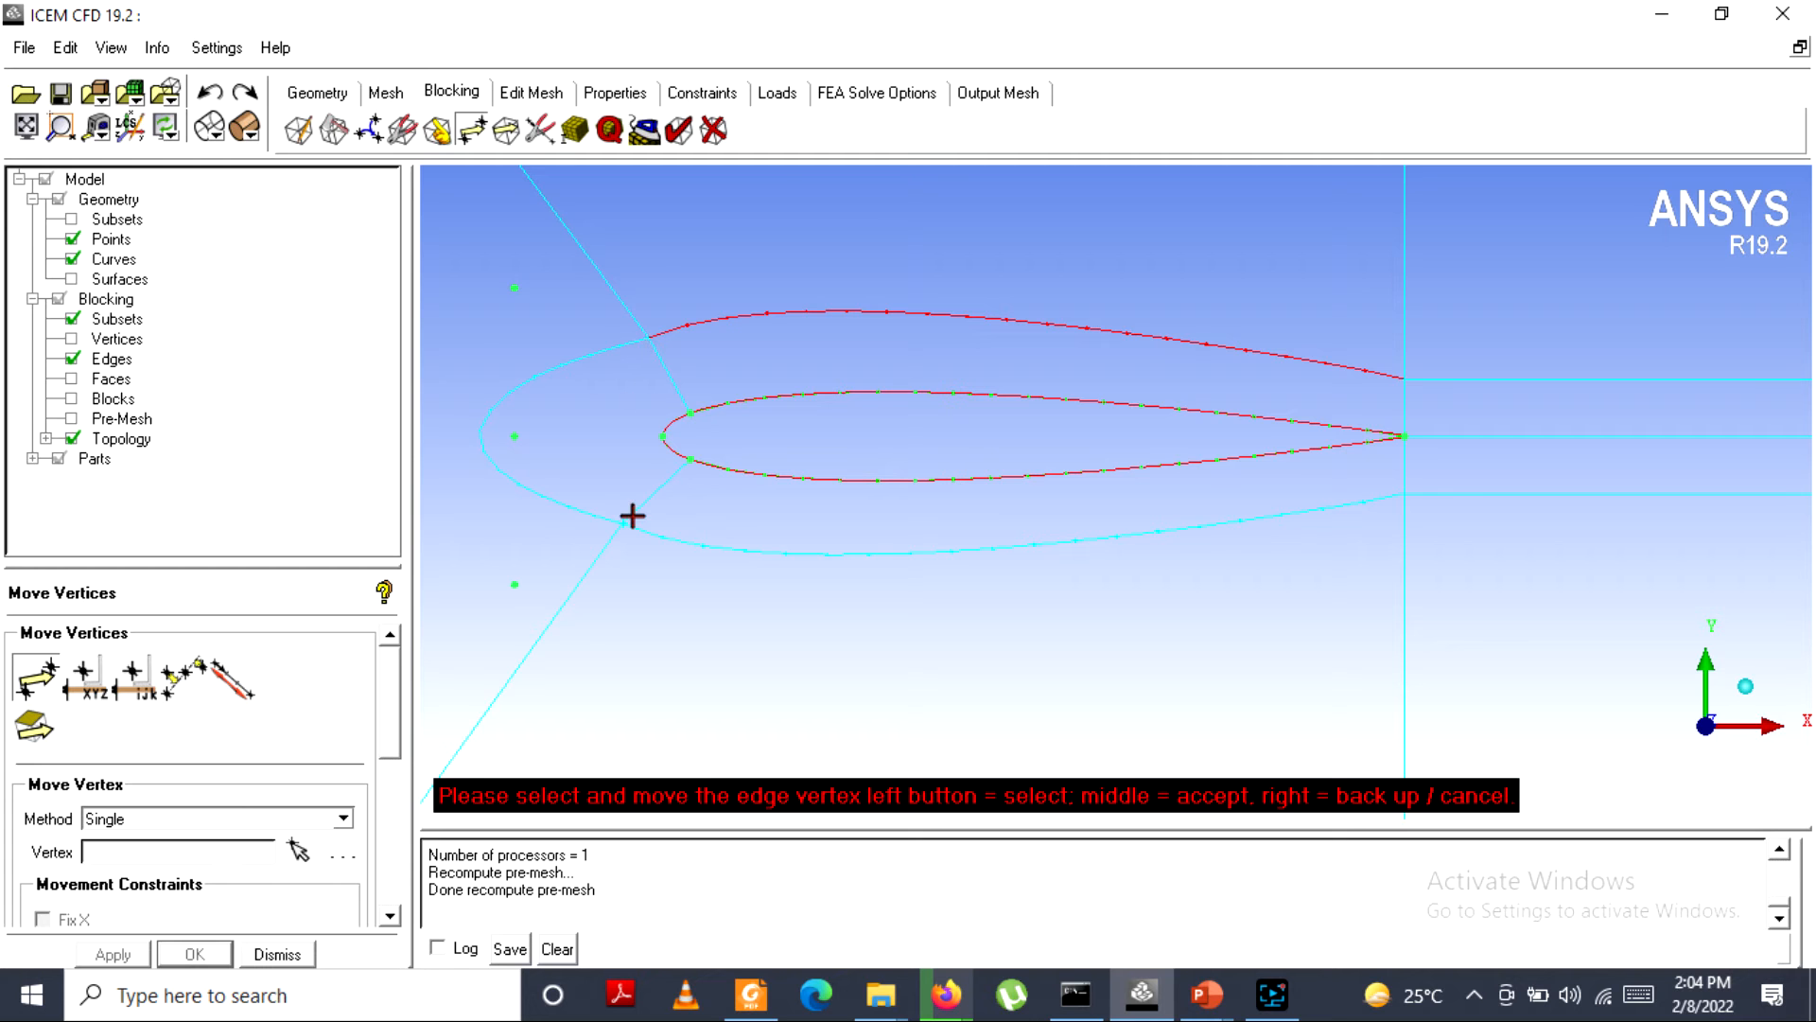
pyautogui.moveTo(620, 522); pyautogui.dragTo(636, 541)
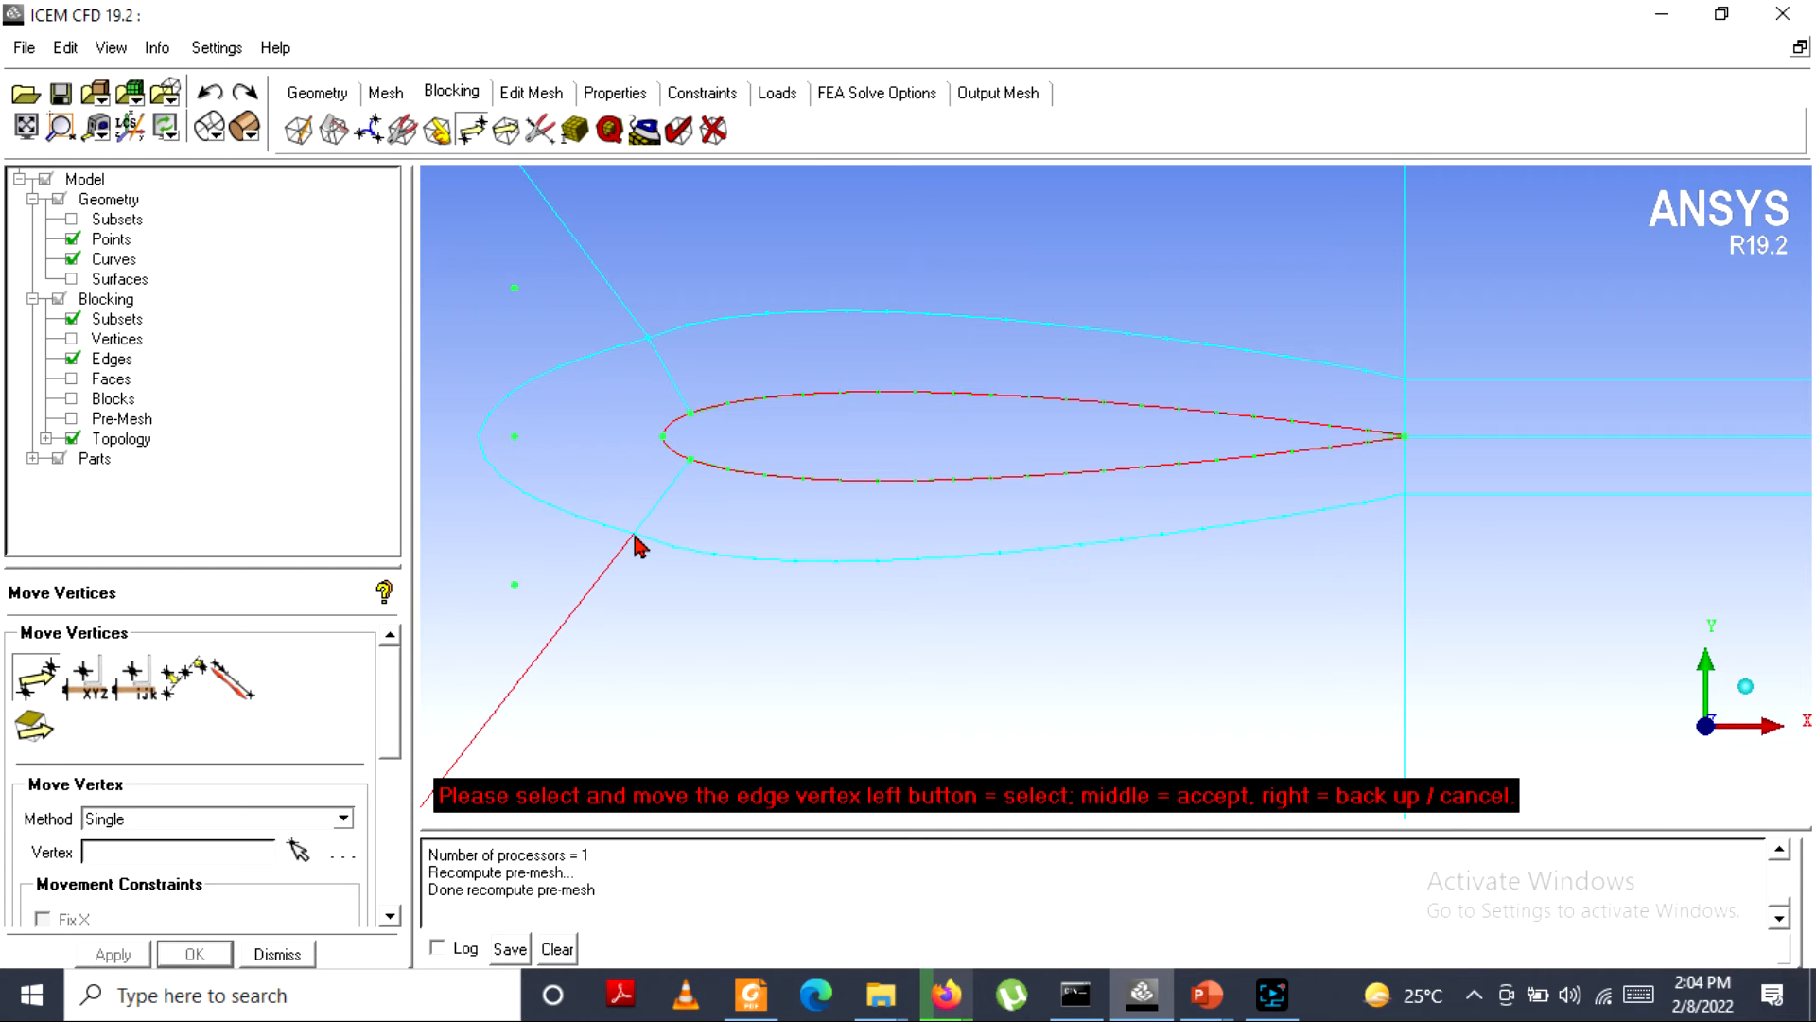
# Select the airfoil's lower surface edge as link source and the outer O-grid's lower edge as target for edge linking.
pyautogui.scroll(-5, 786, 642)
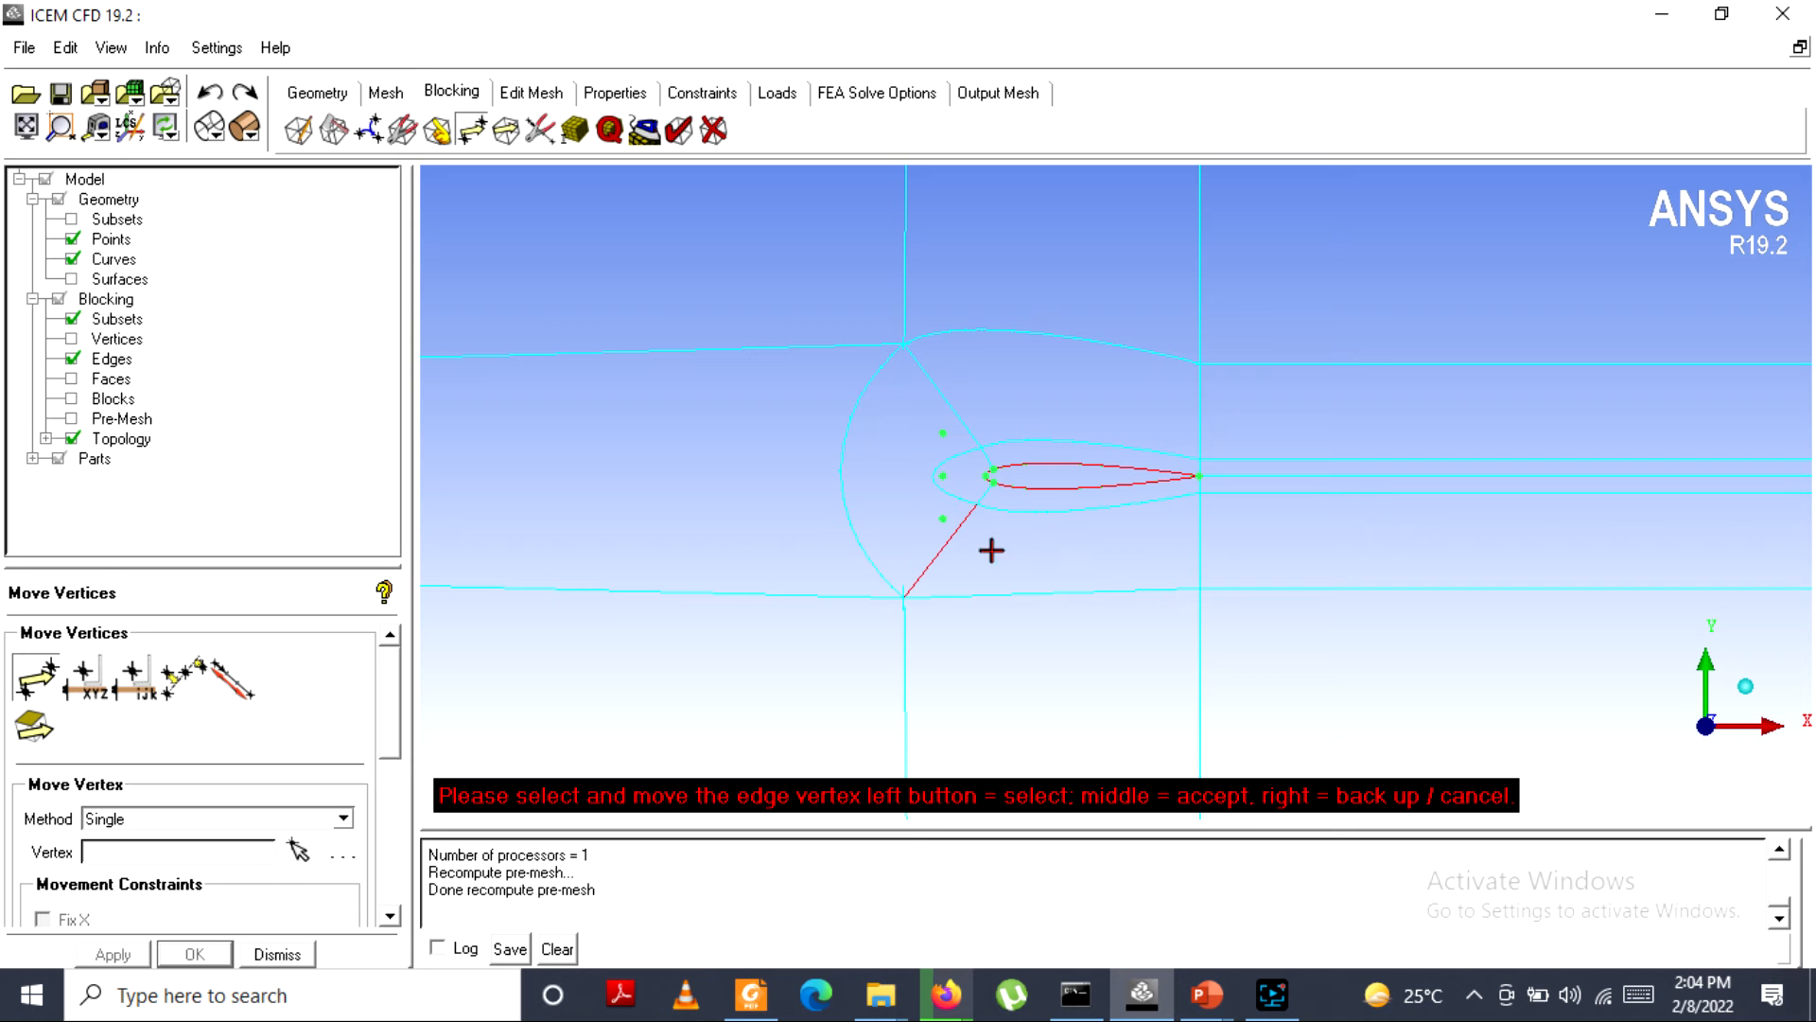
pyautogui.click(540, 129)
pyautogui.click(137, 678)
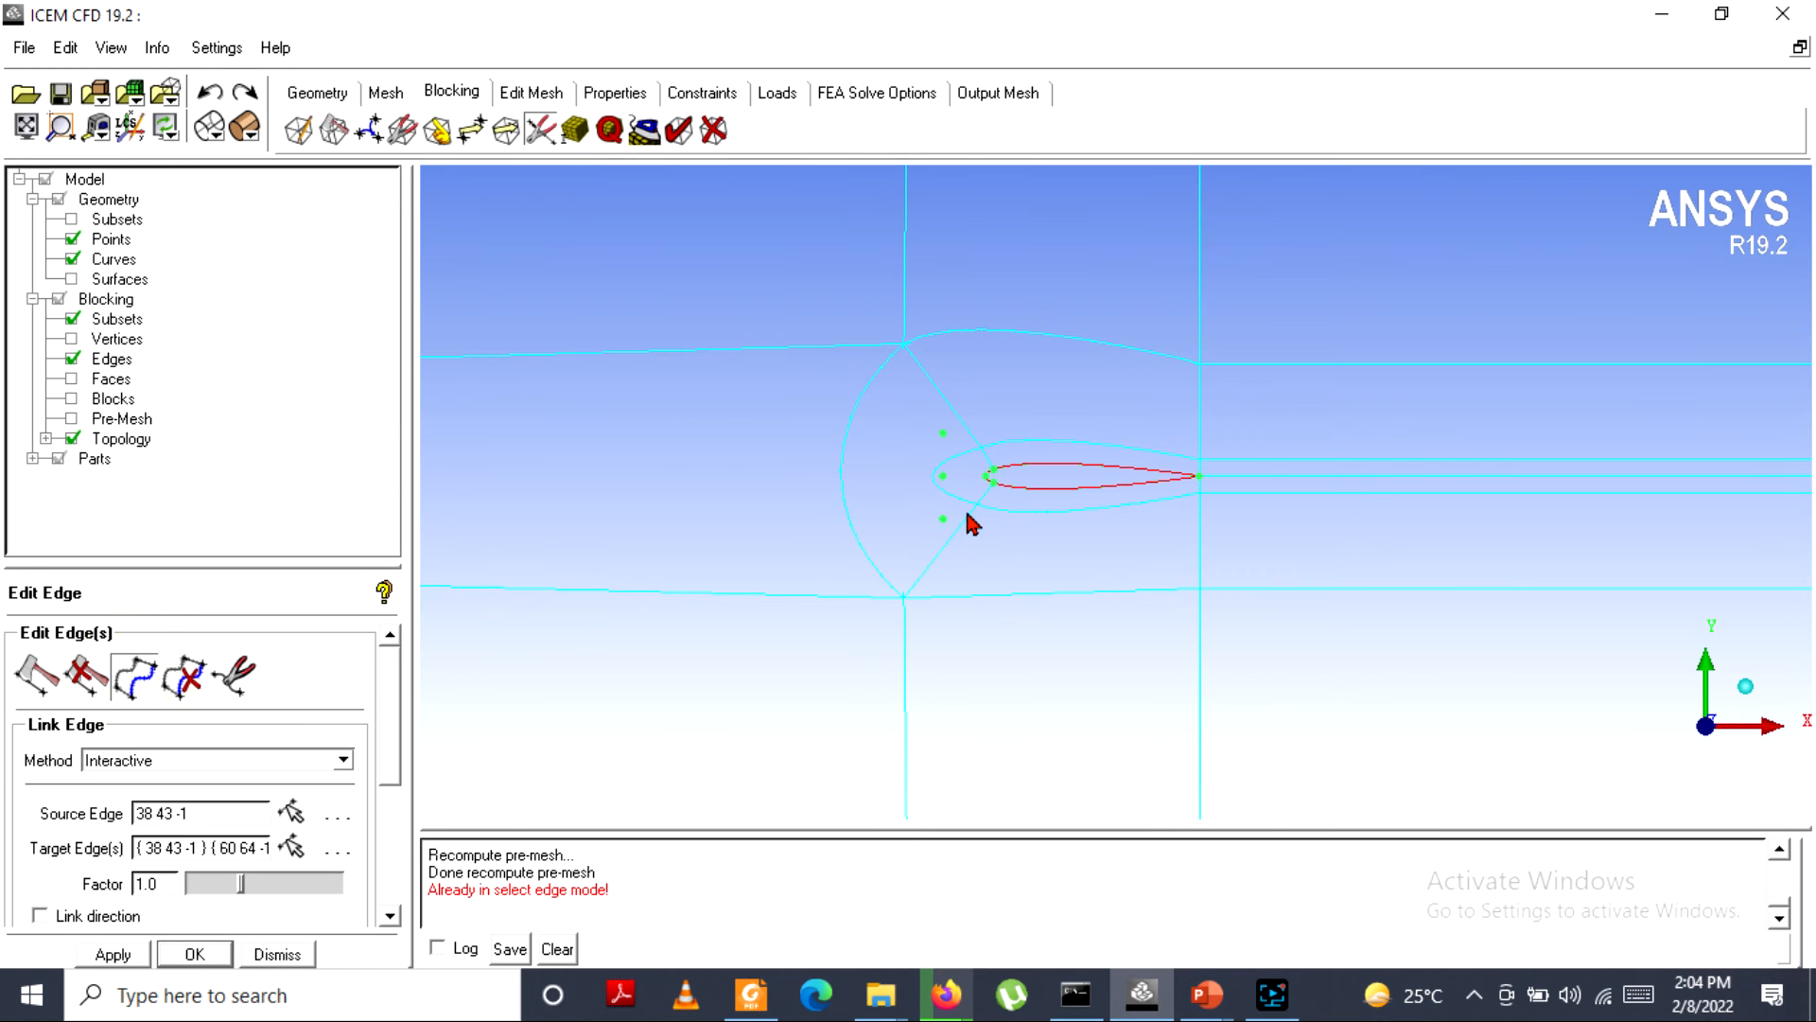
pyautogui.click(138, 677)
pyautogui.click(1065, 486)
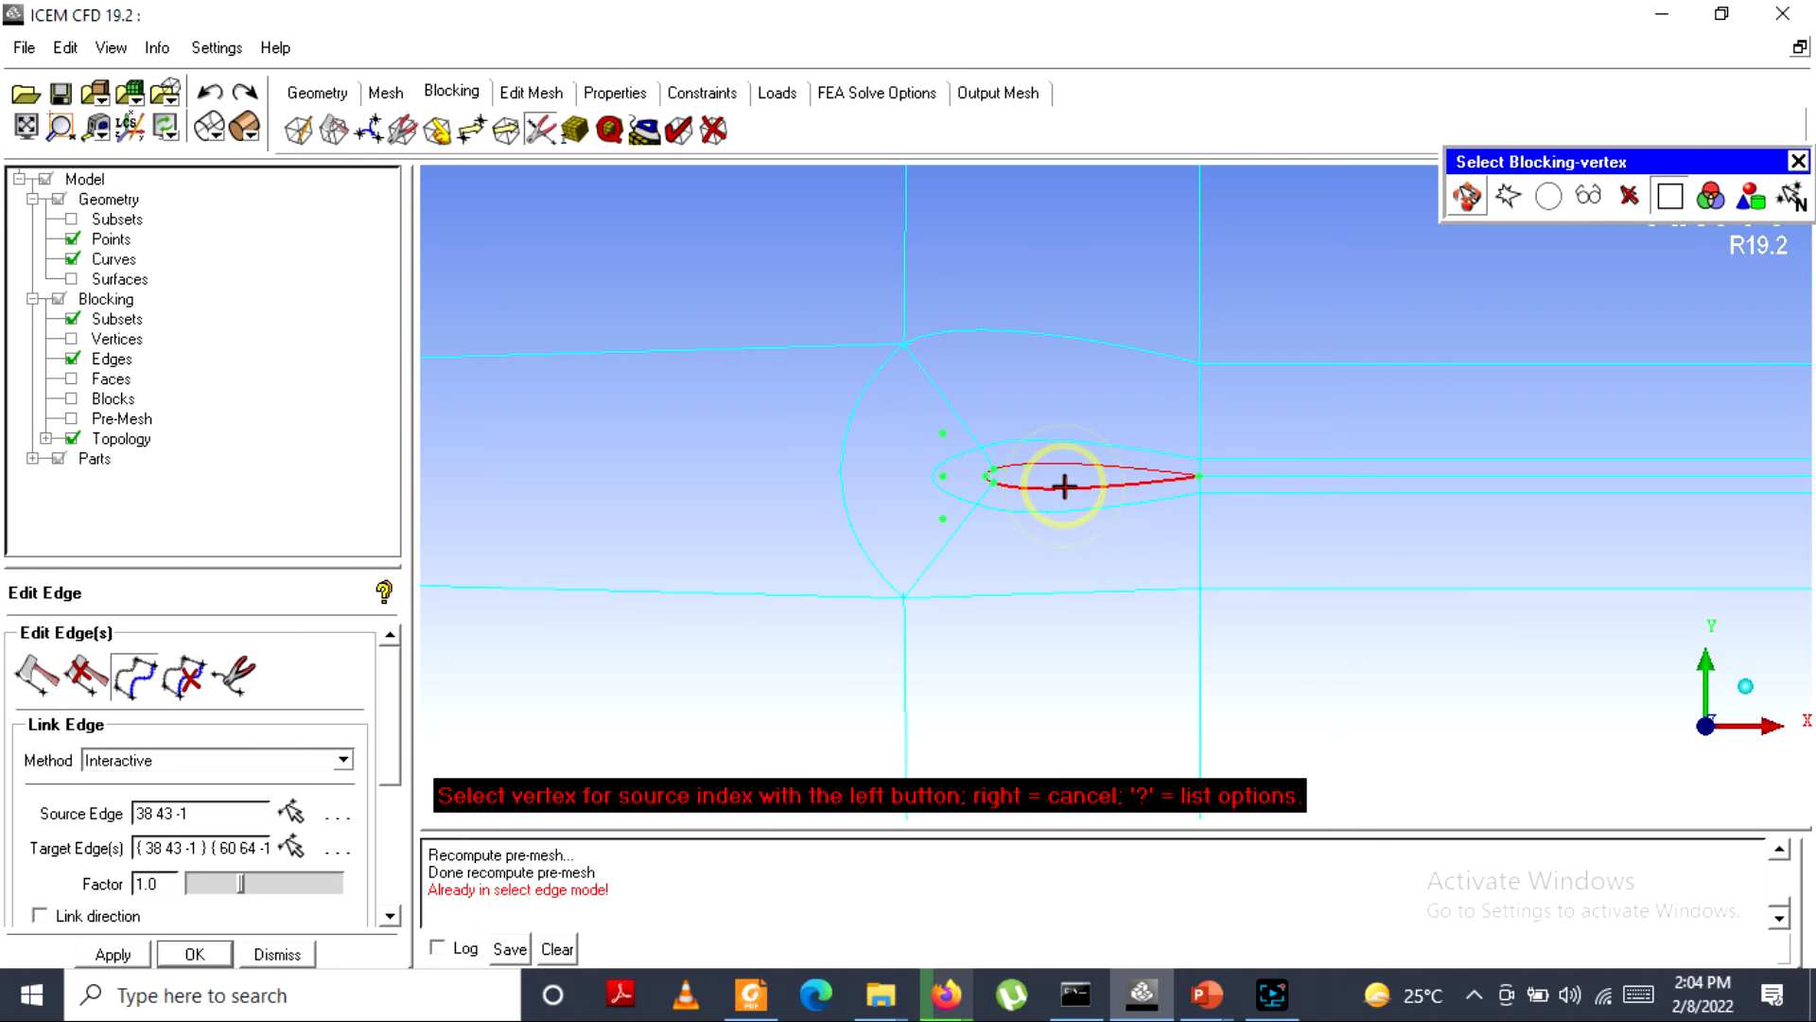
pyautogui.click(1044, 596)
pyautogui.rightClick(1044, 597)
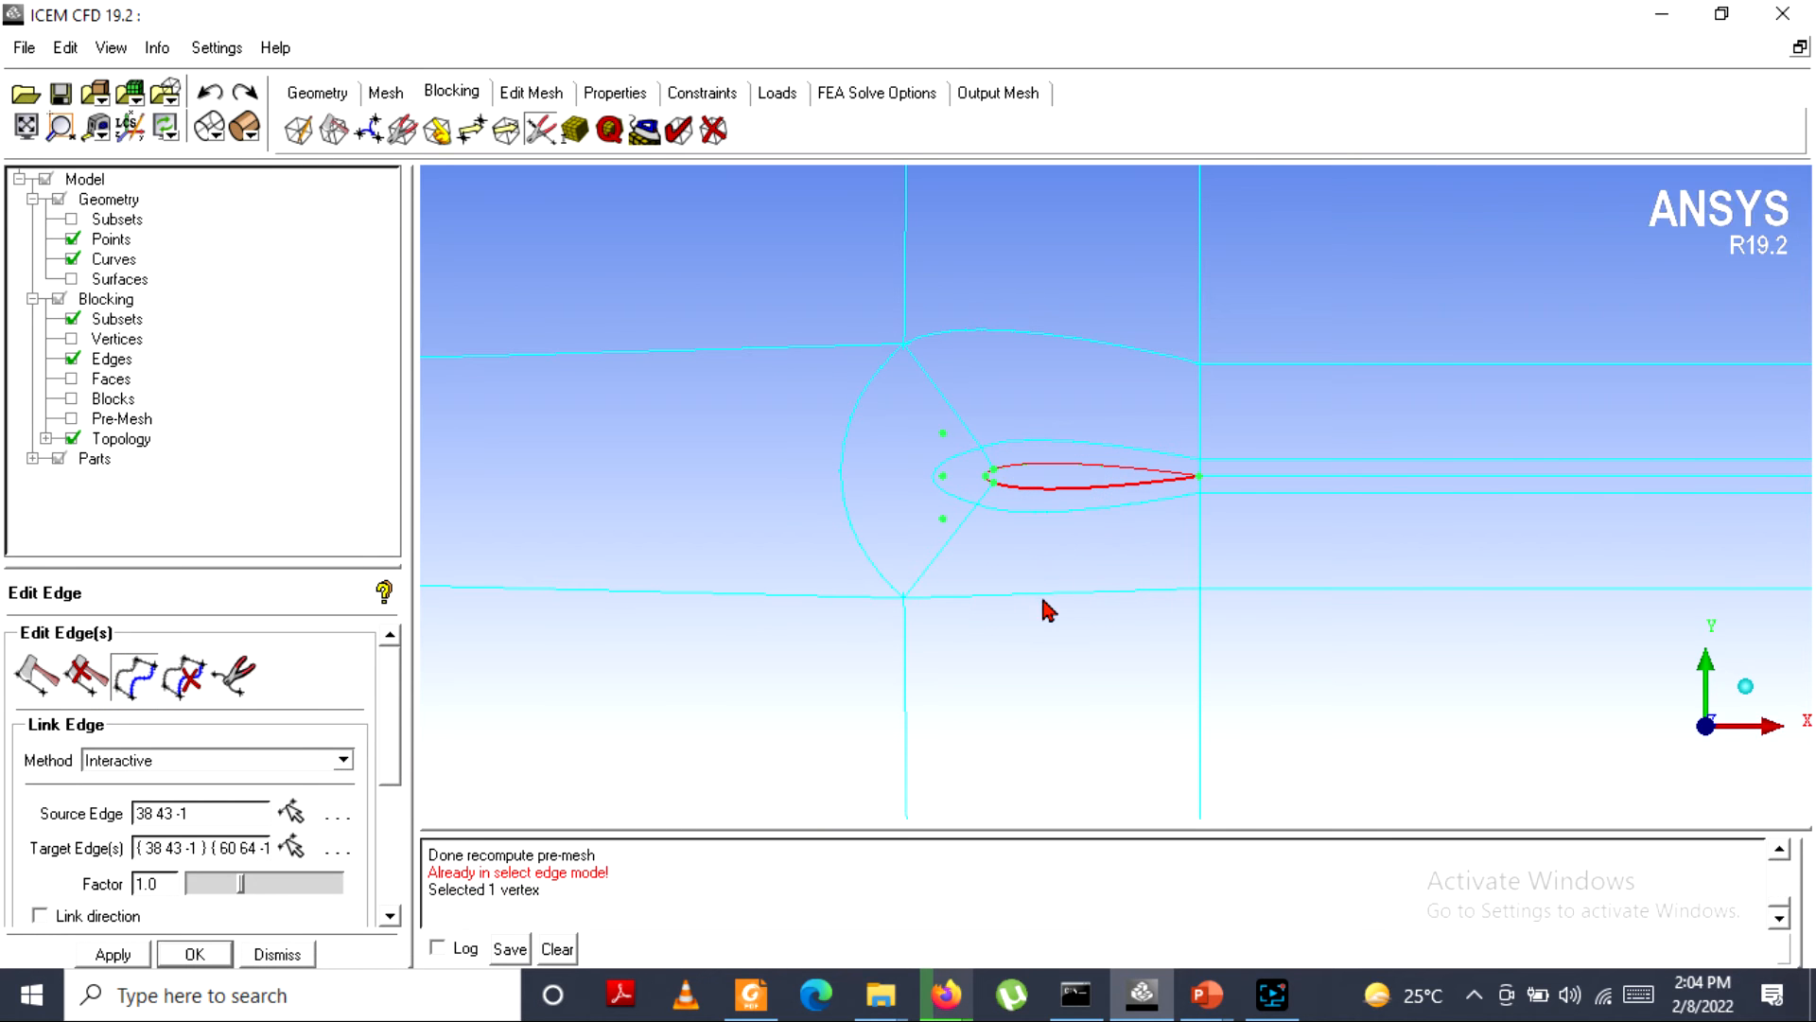
pyautogui.click(281, 882)
pyautogui.click(291, 810)
pyautogui.click(1059, 488)
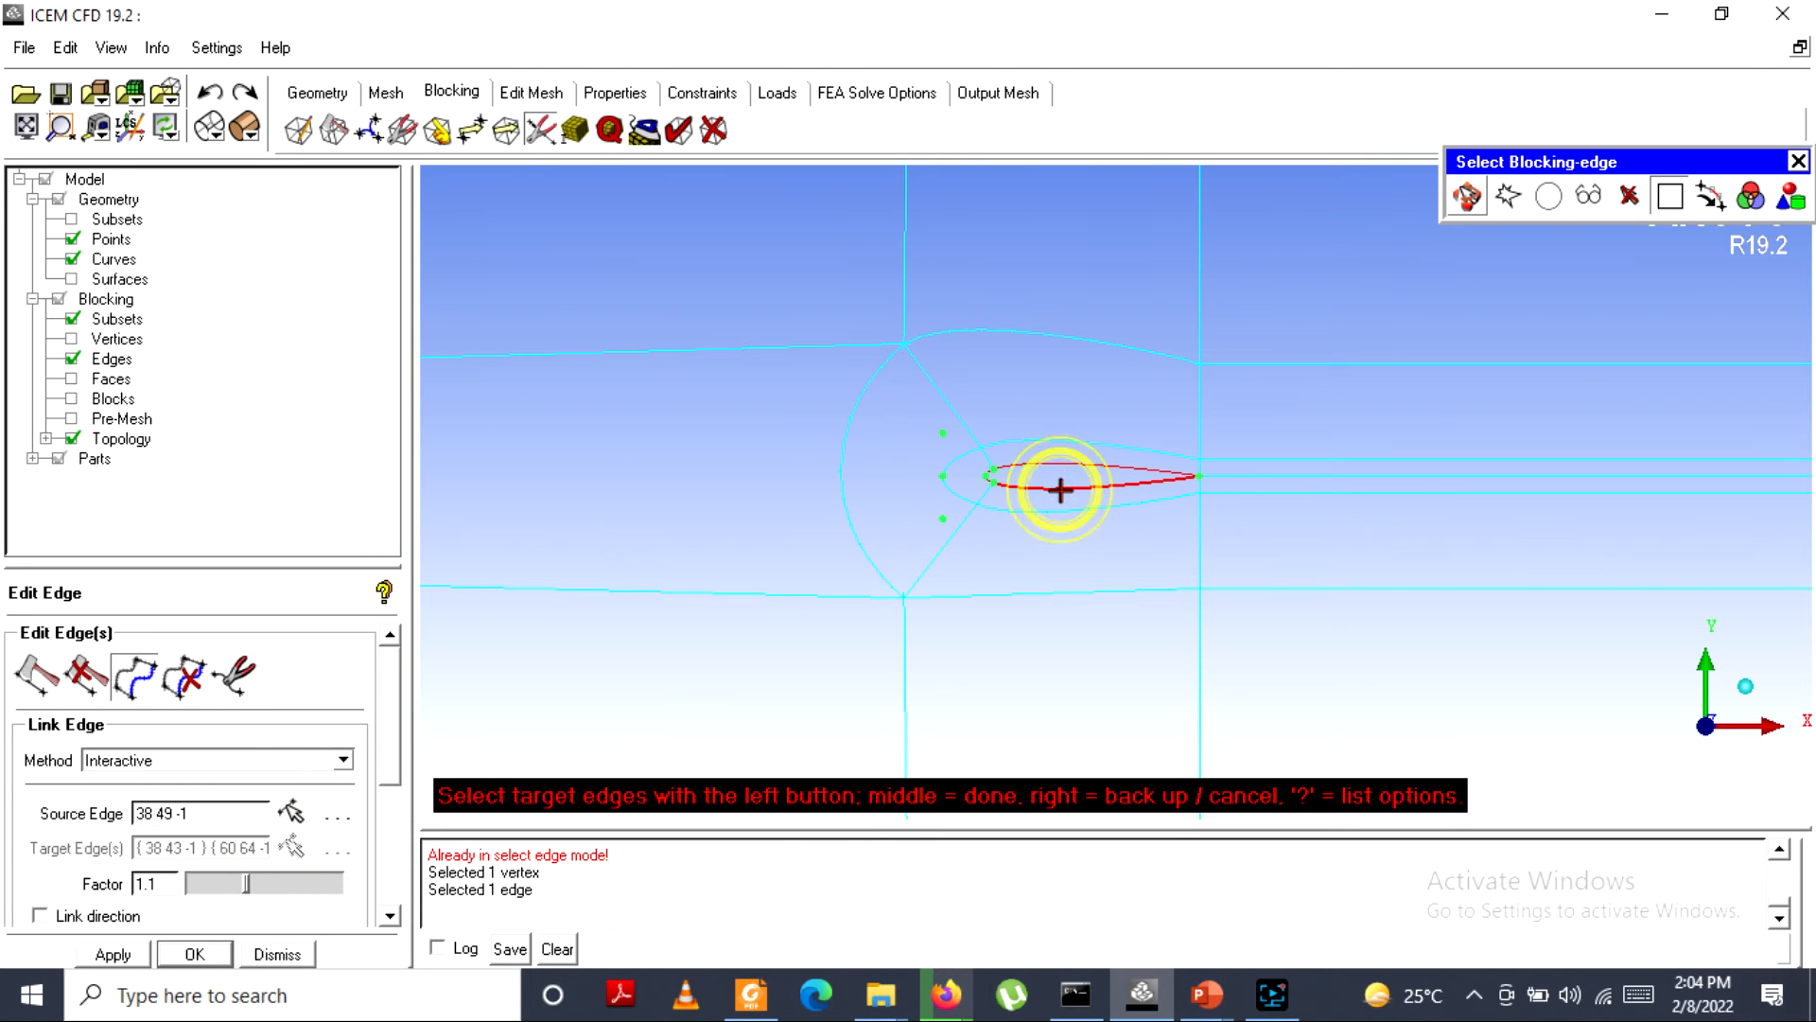
pyautogui.click(1051, 594)
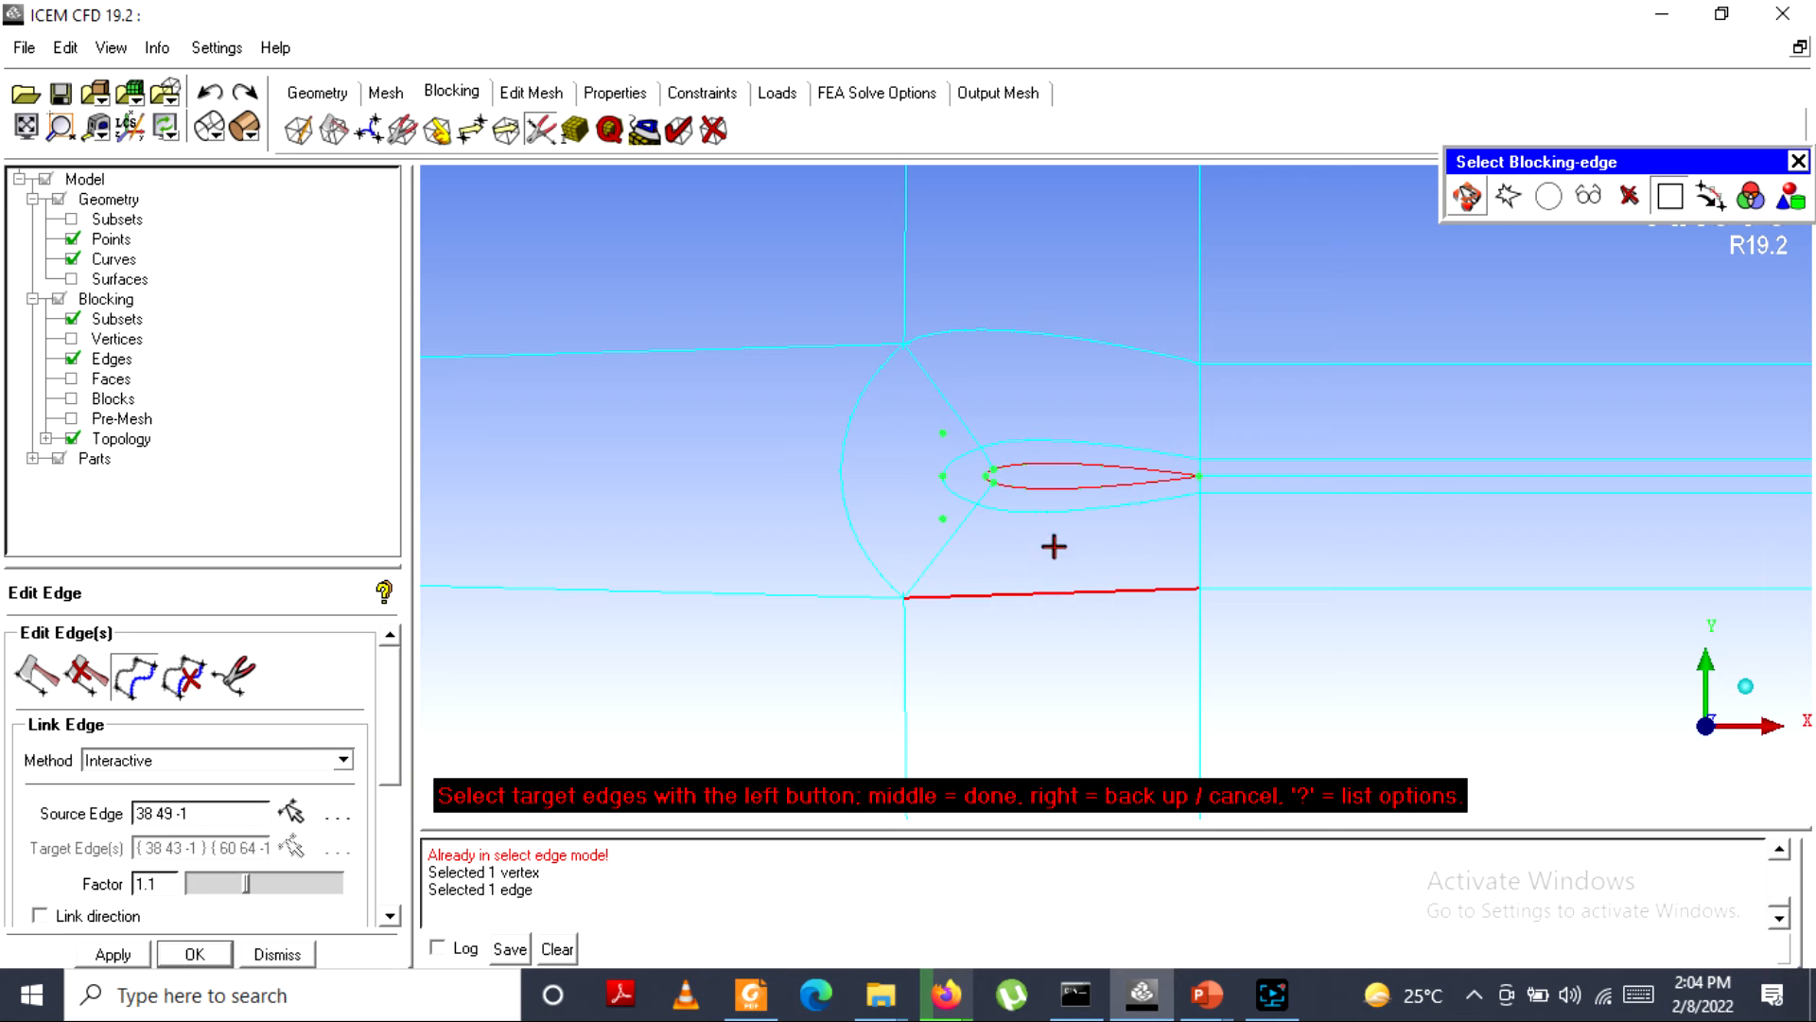
pyautogui.click(1070, 586)
pyautogui.middleClick(1071, 587)
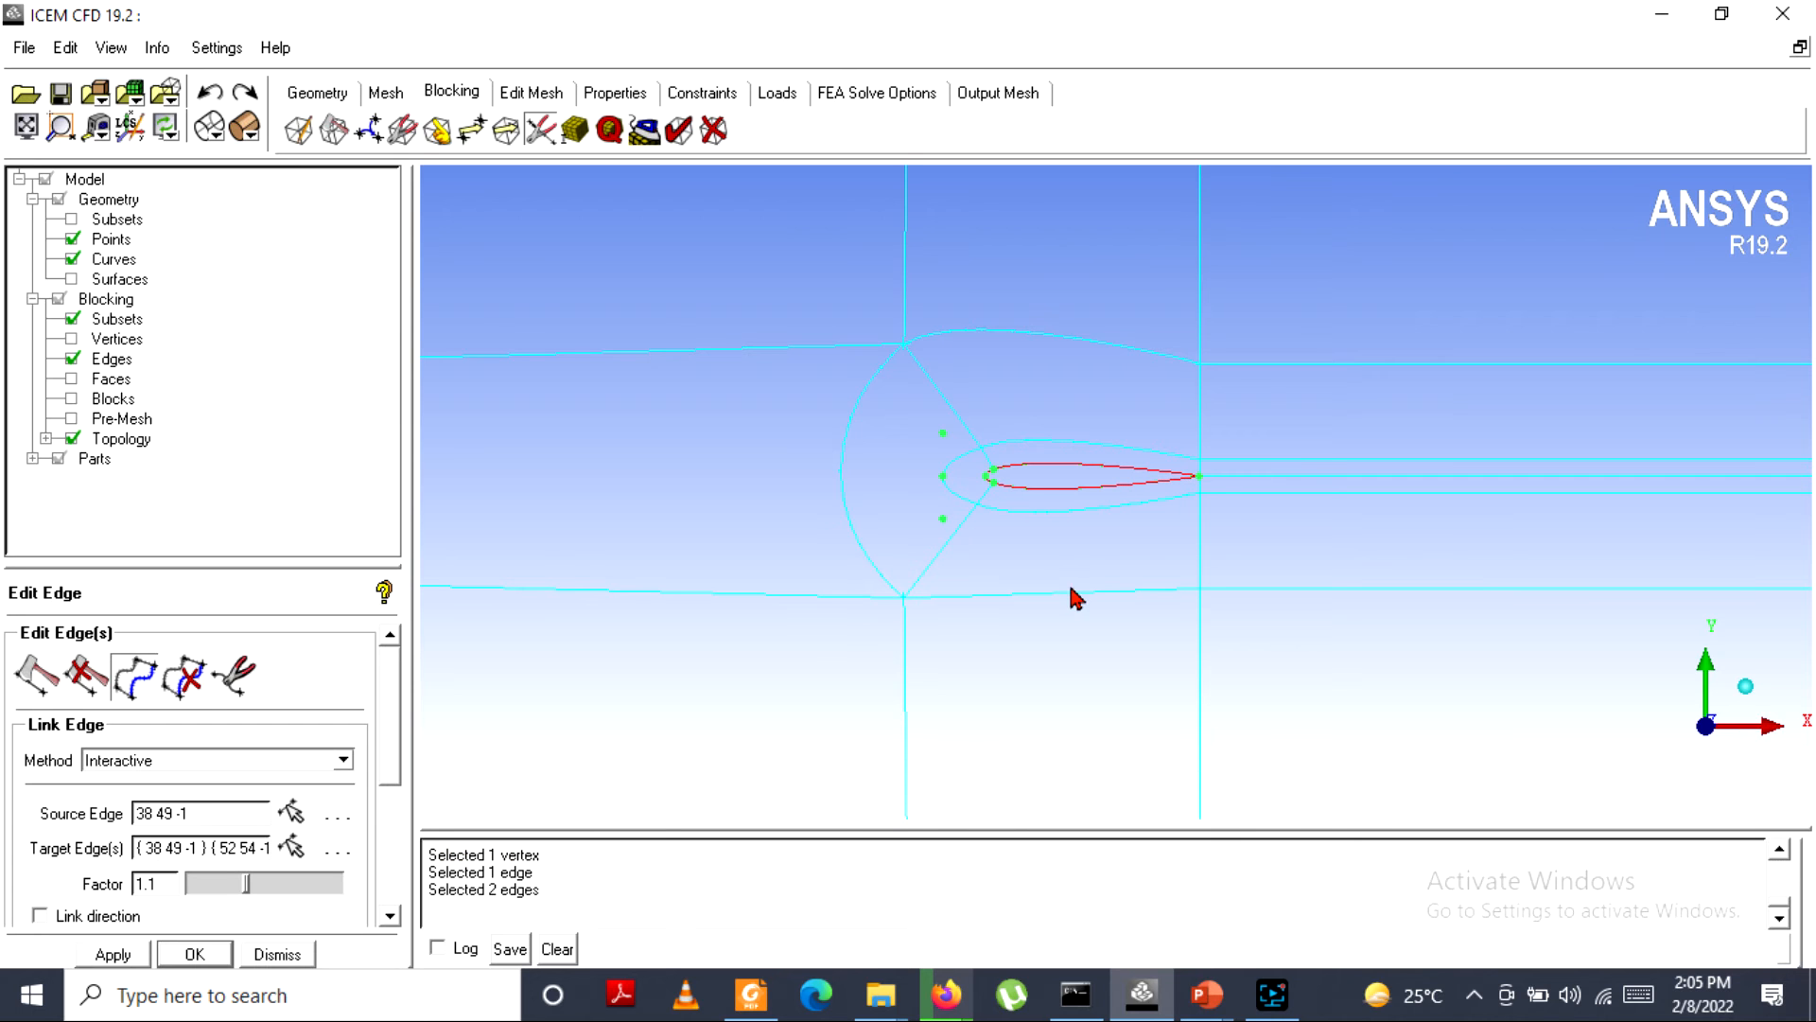
# Increase the link factor to 1.6 so the outer O-grid's lower edge bows outward.
pyautogui.click(277, 879)
pyautogui.click(277, 880)
pyautogui.click(286, 883)
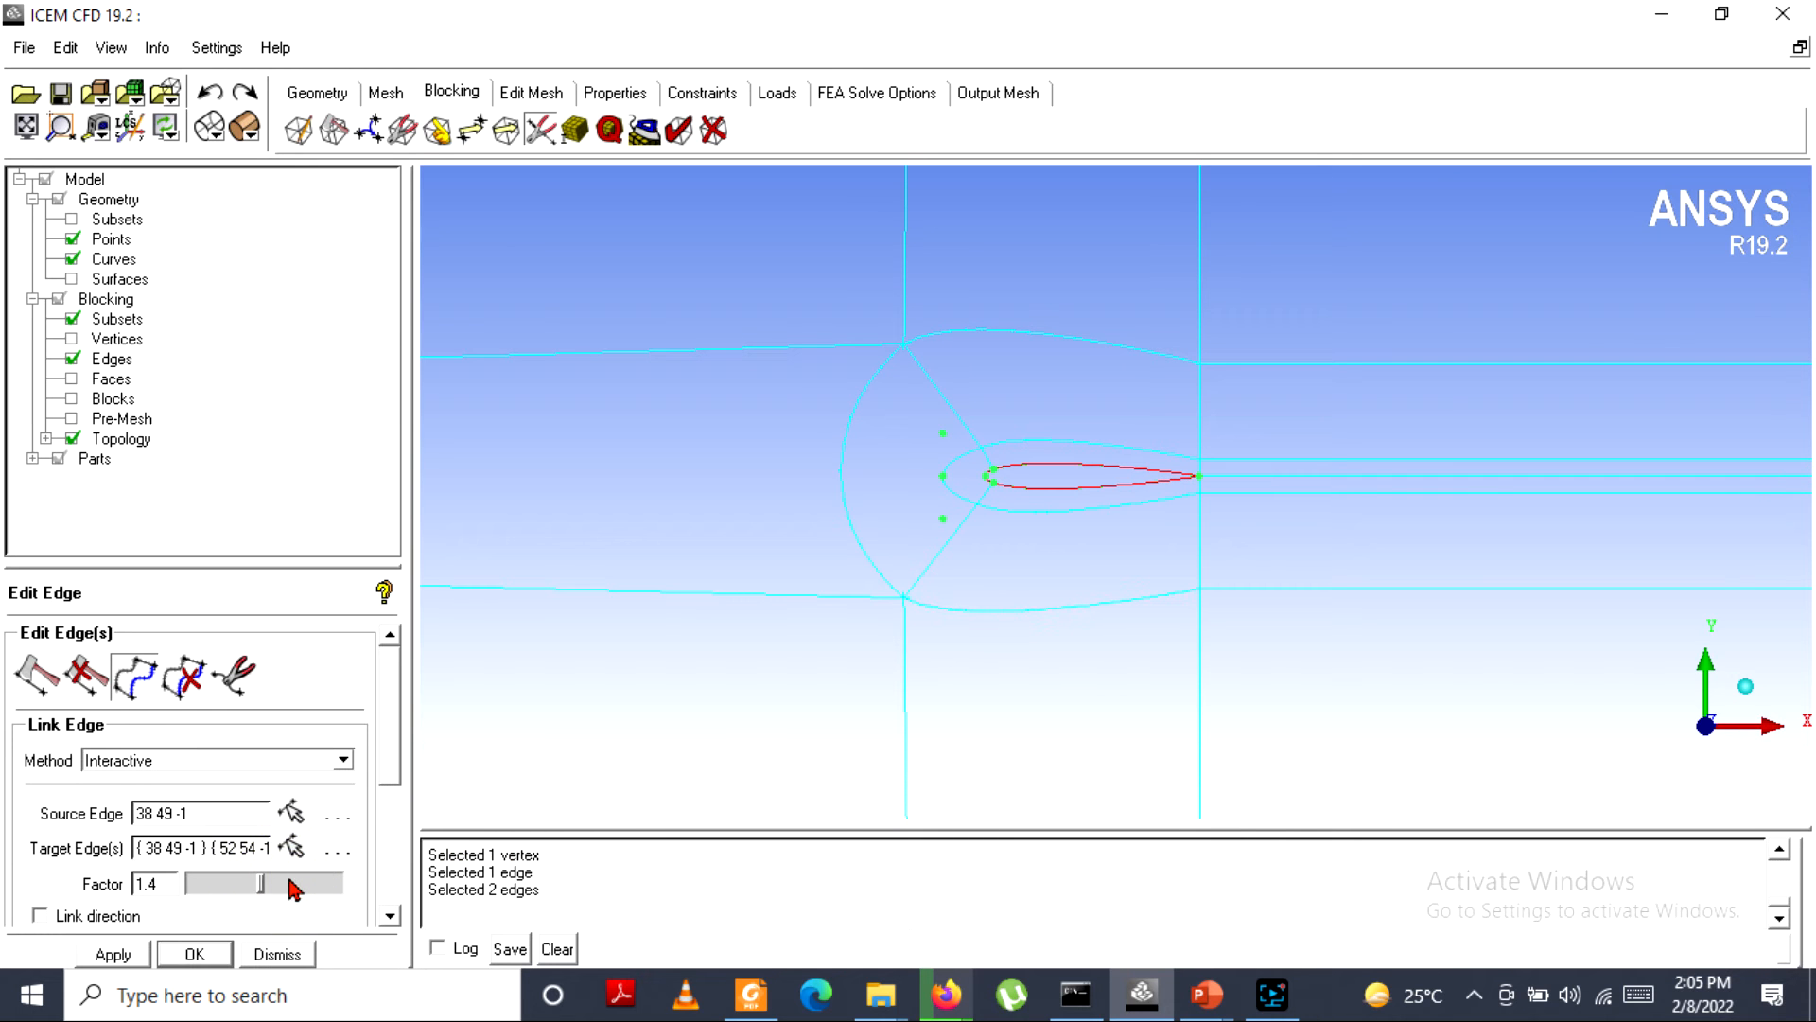
pyautogui.click(290, 886)
pyautogui.click(292, 885)
# Display the pre-mesh and recompute it for the edited edges.
pyautogui.scroll(5, 692, 585)
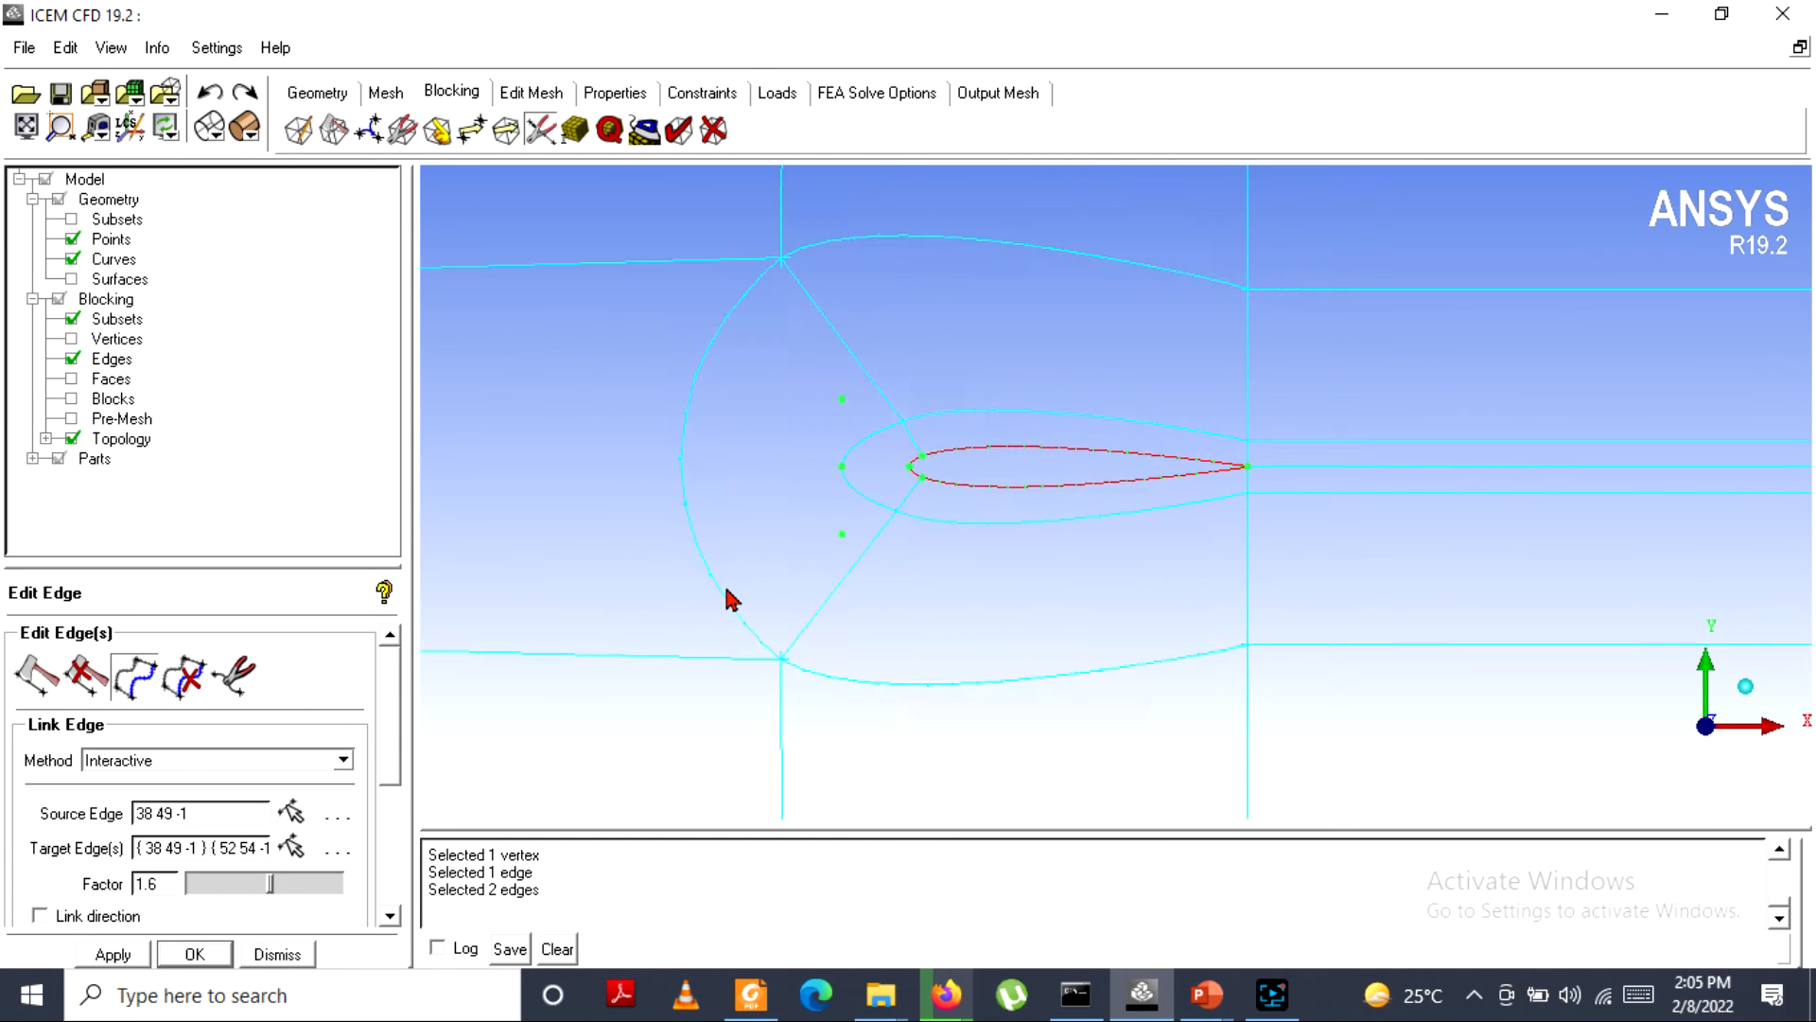
pyautogui.scroll(-2, 731, 599)
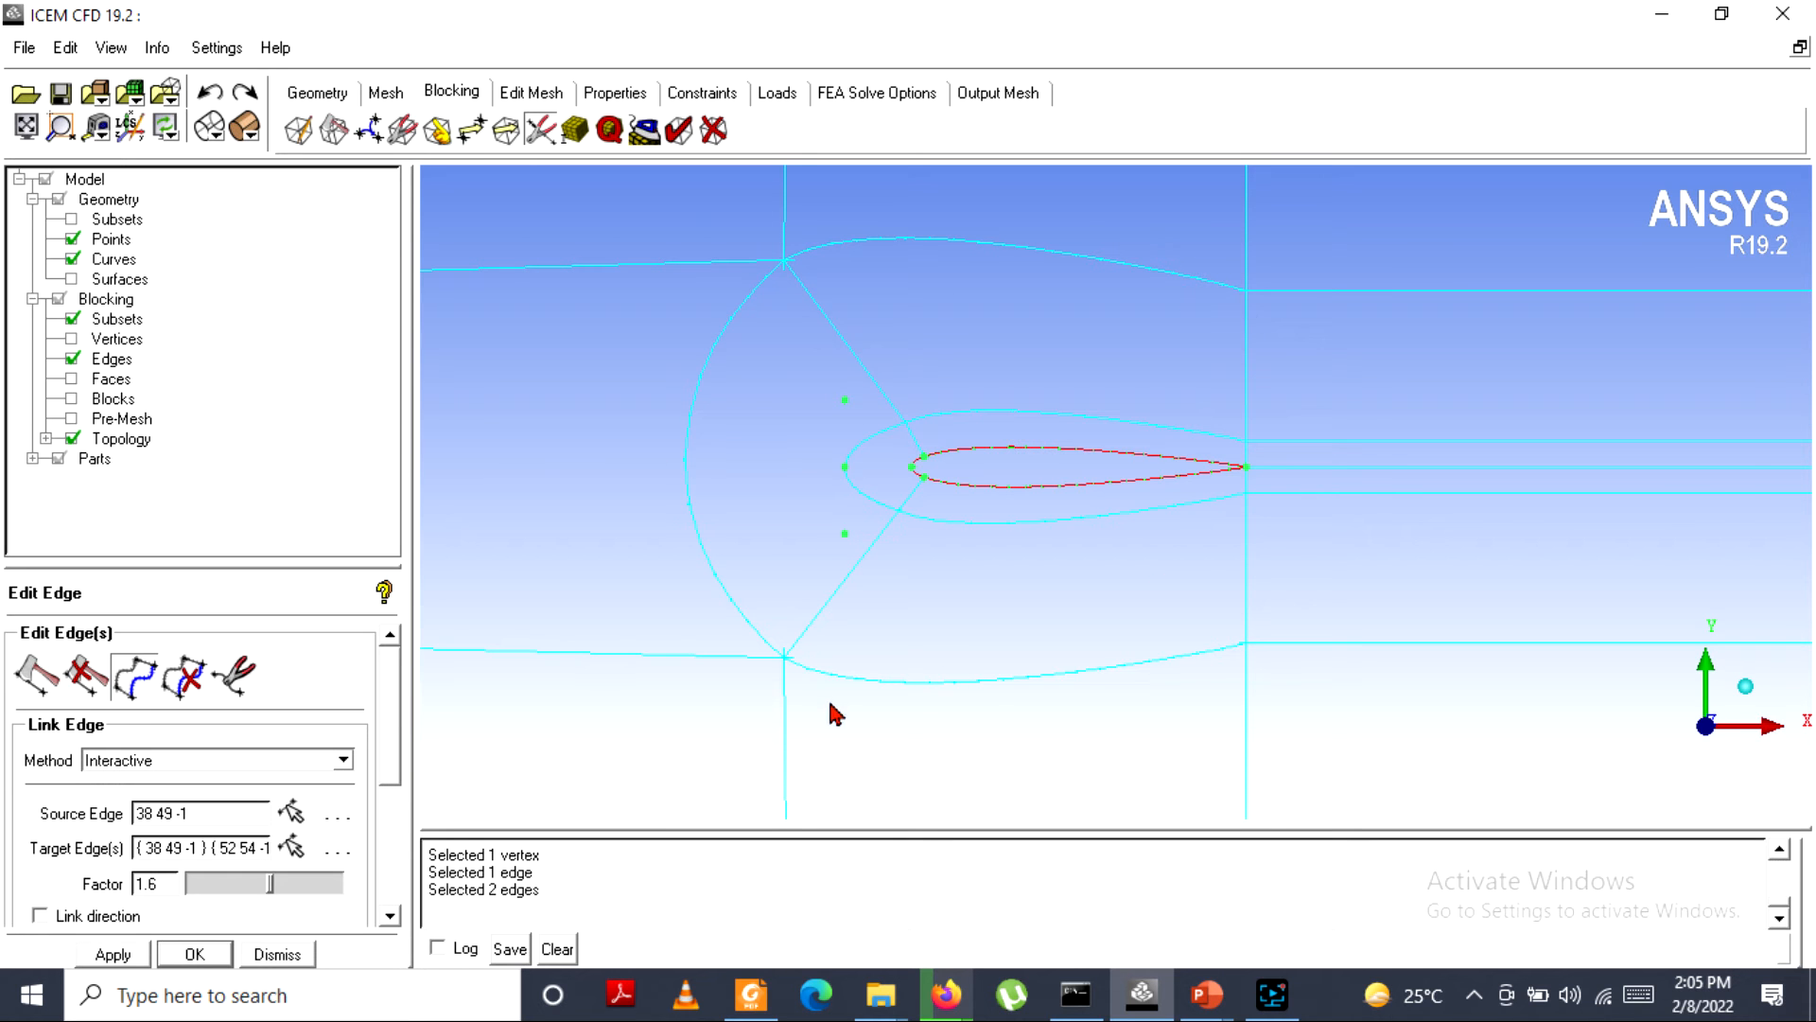
pyautogui.click(70, 416)
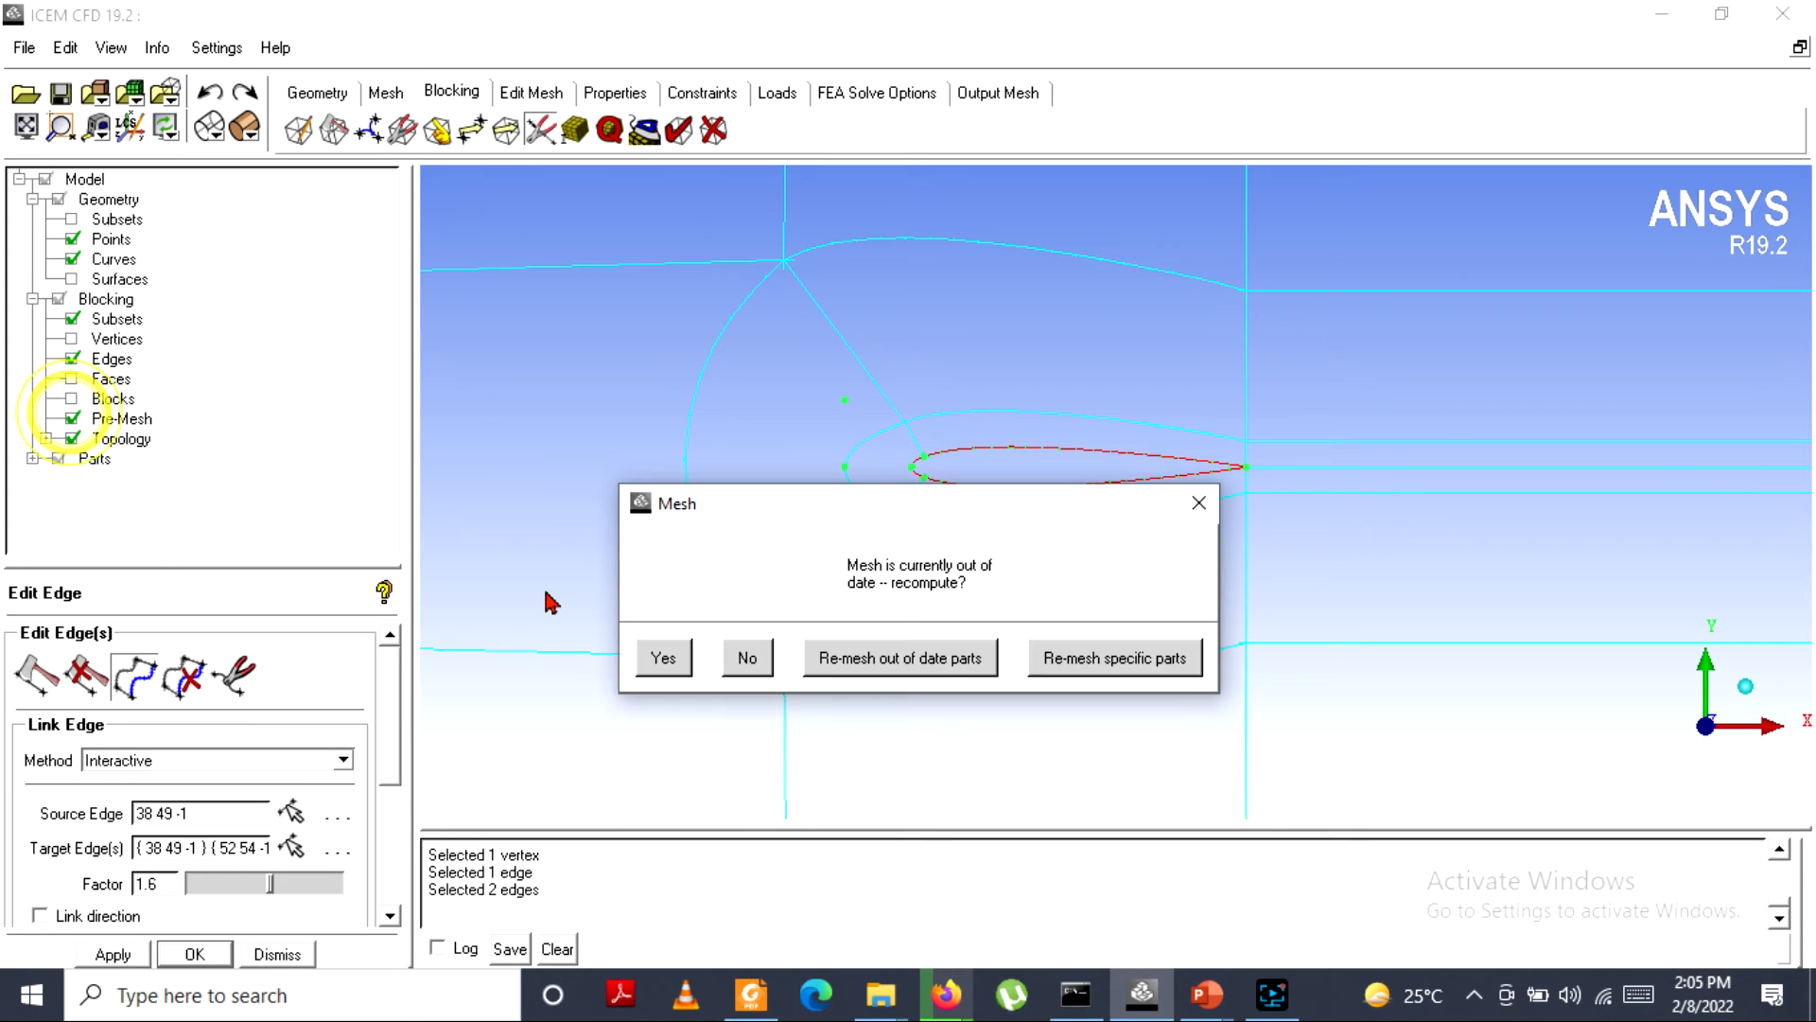
pyautogui.click(664, 658)
# Examine the recomputed pre-mesh around the airfoil, across both O-grids and in the adjoining blocks.
pyautogui.scroll(8, 812, 590)
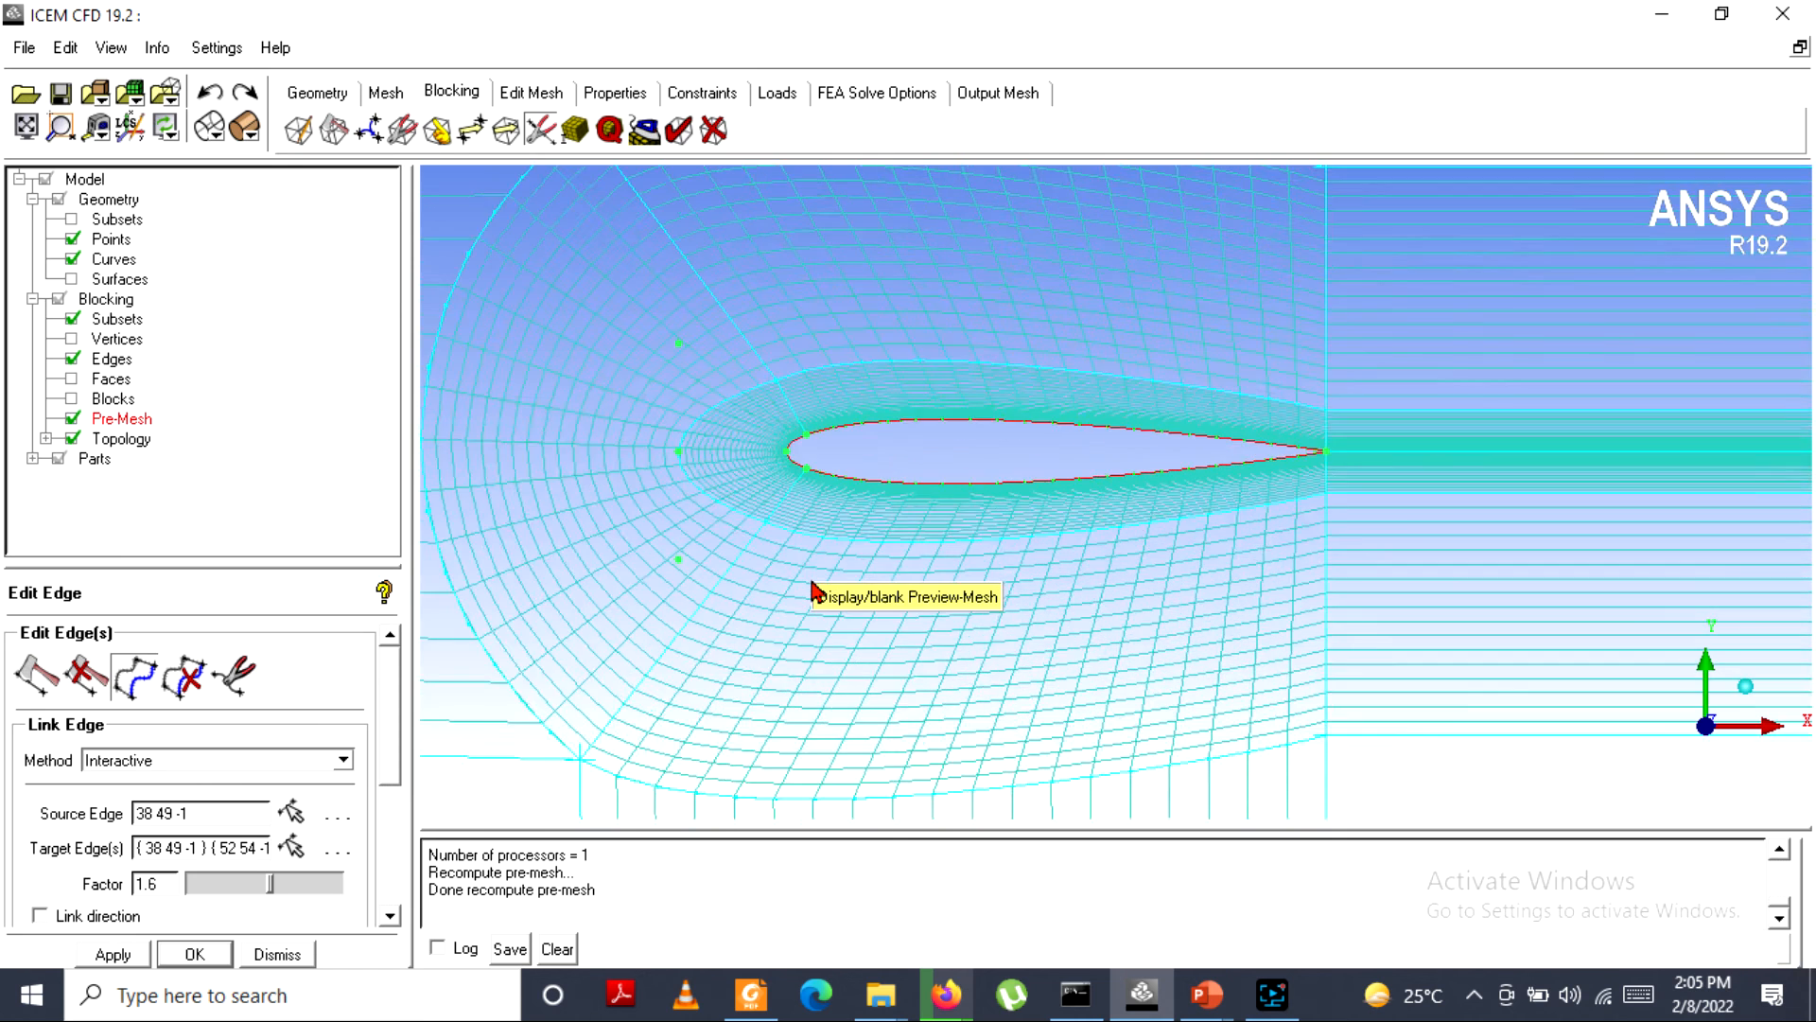
pyautogui.scroll(-4, 813, 591)
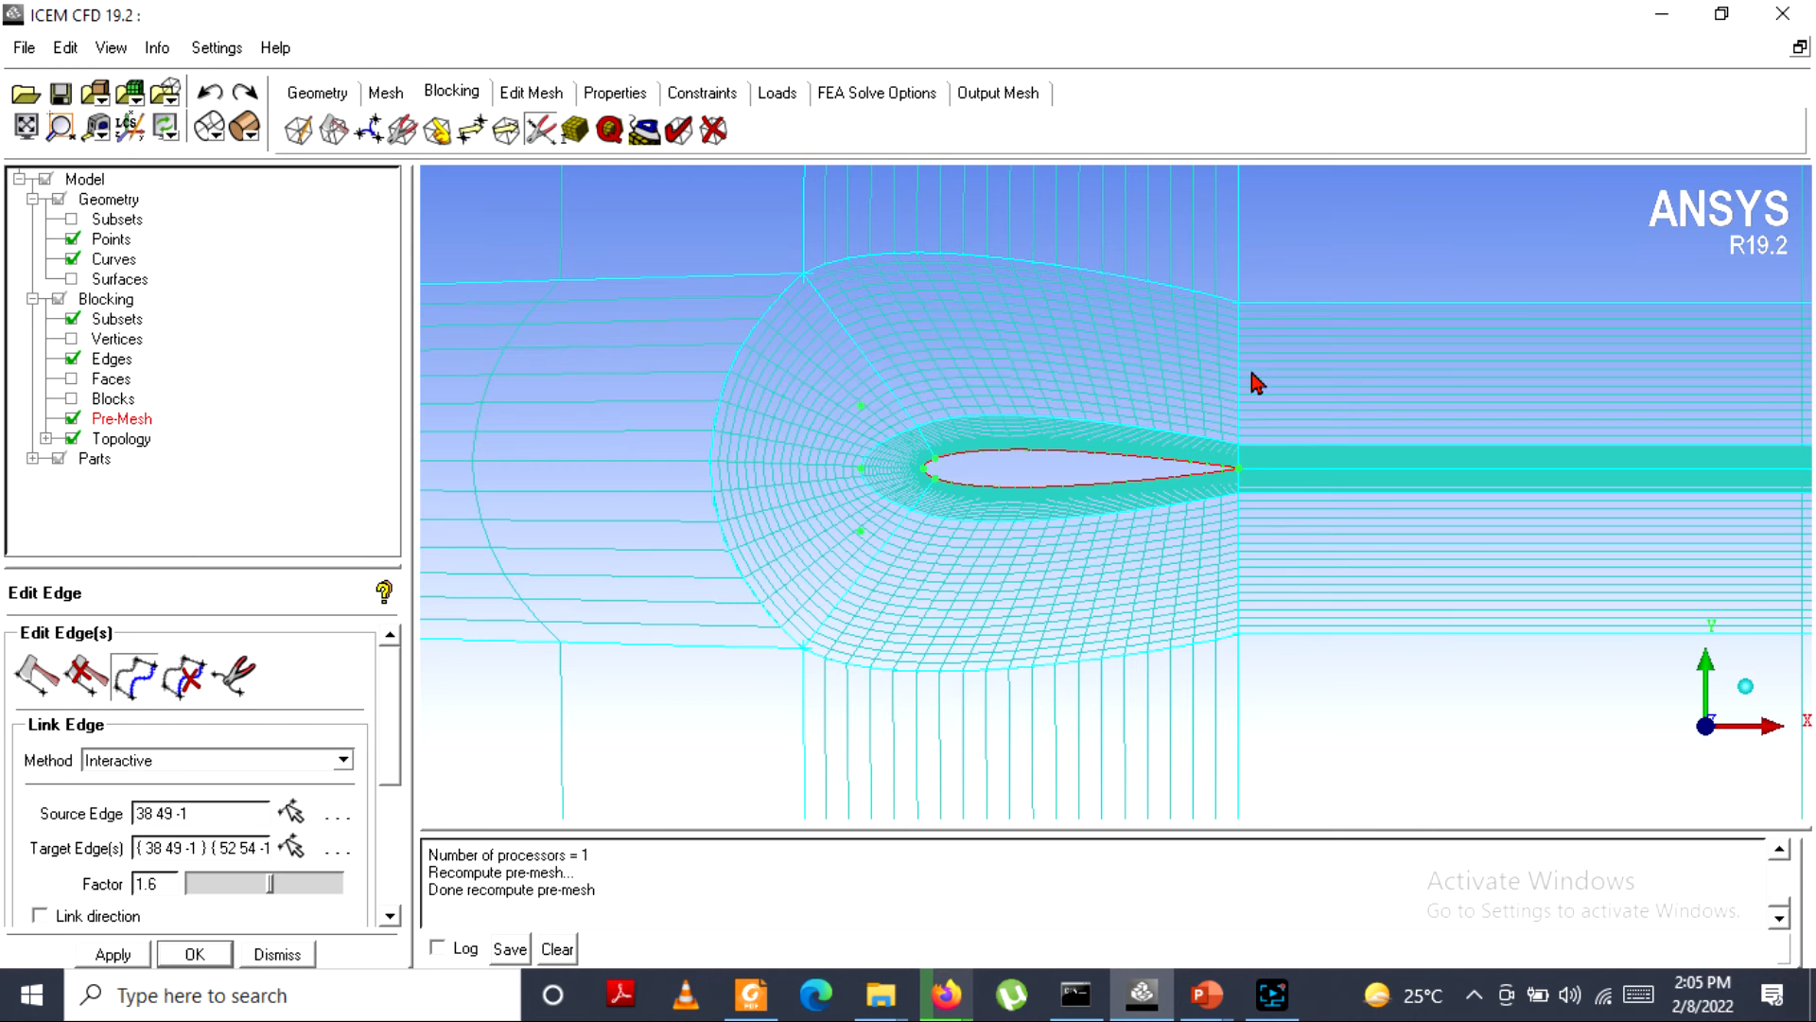
pyautogui.scroll(1, 832, 526)
pyautogui.scroll(1, 832, 526)
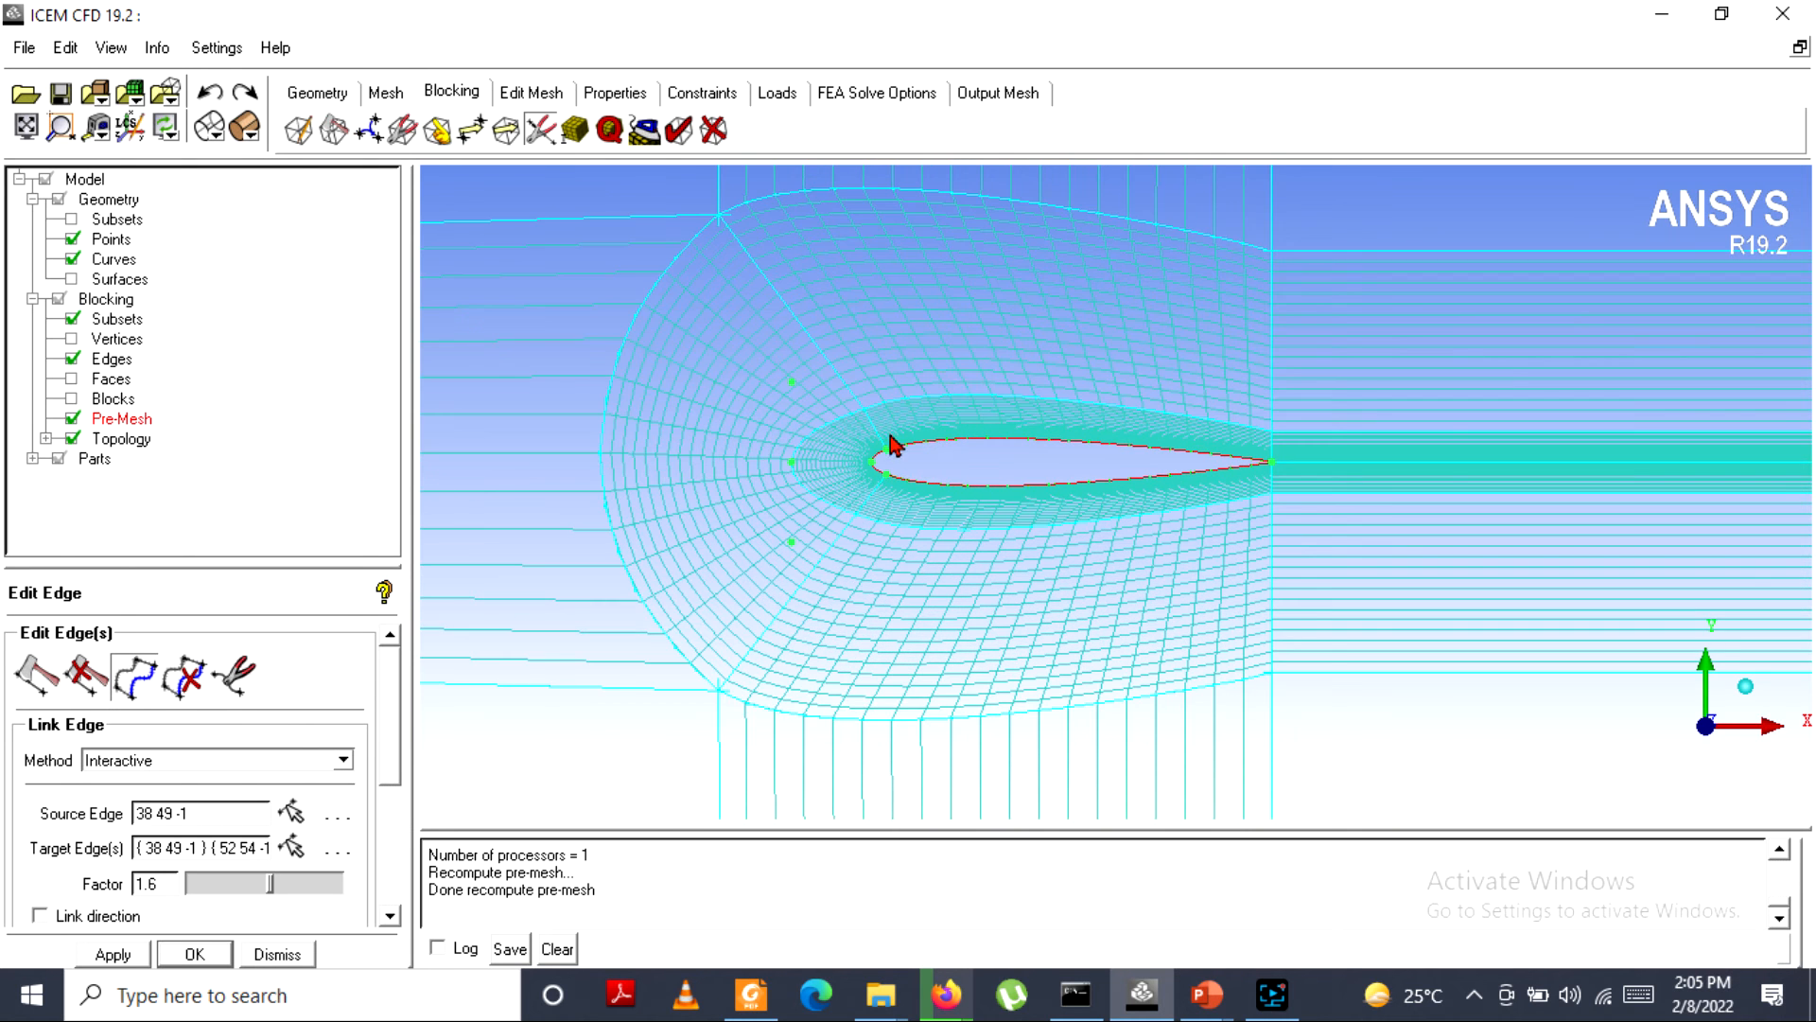
pyautogui.scroll(2, 950, 244)
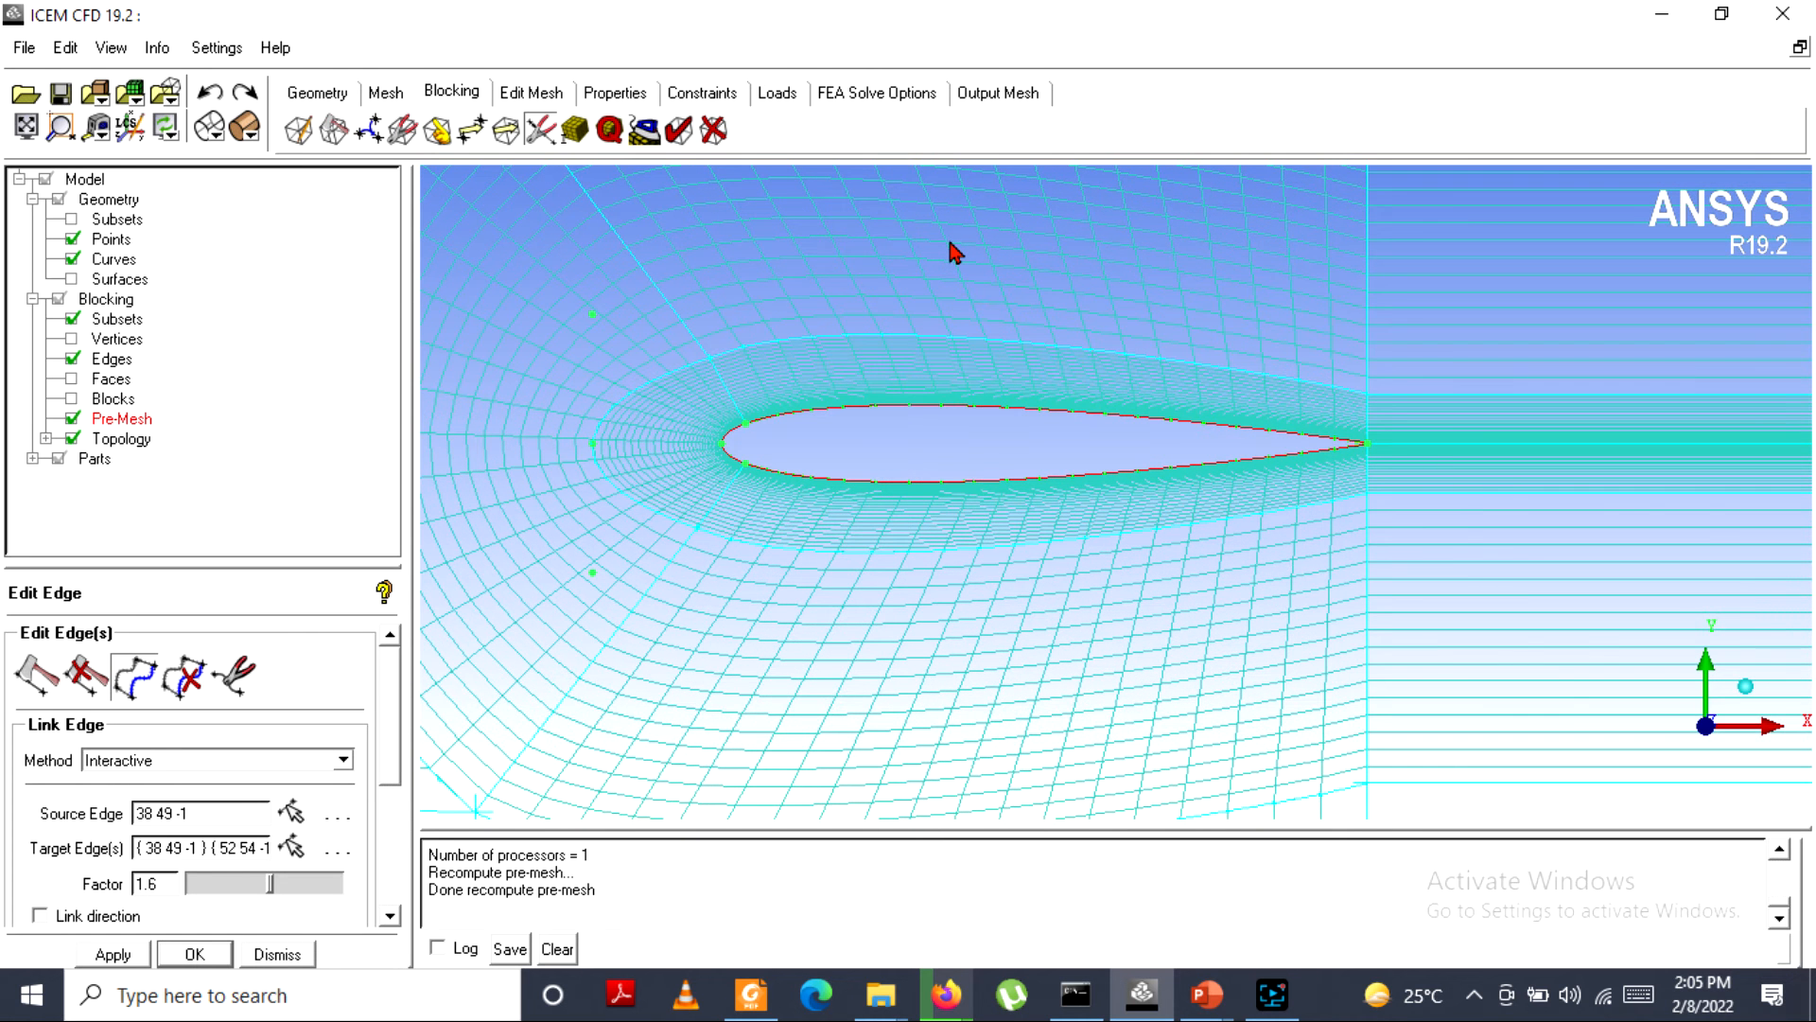
pyautogui.scroll(-1, 950, 244)
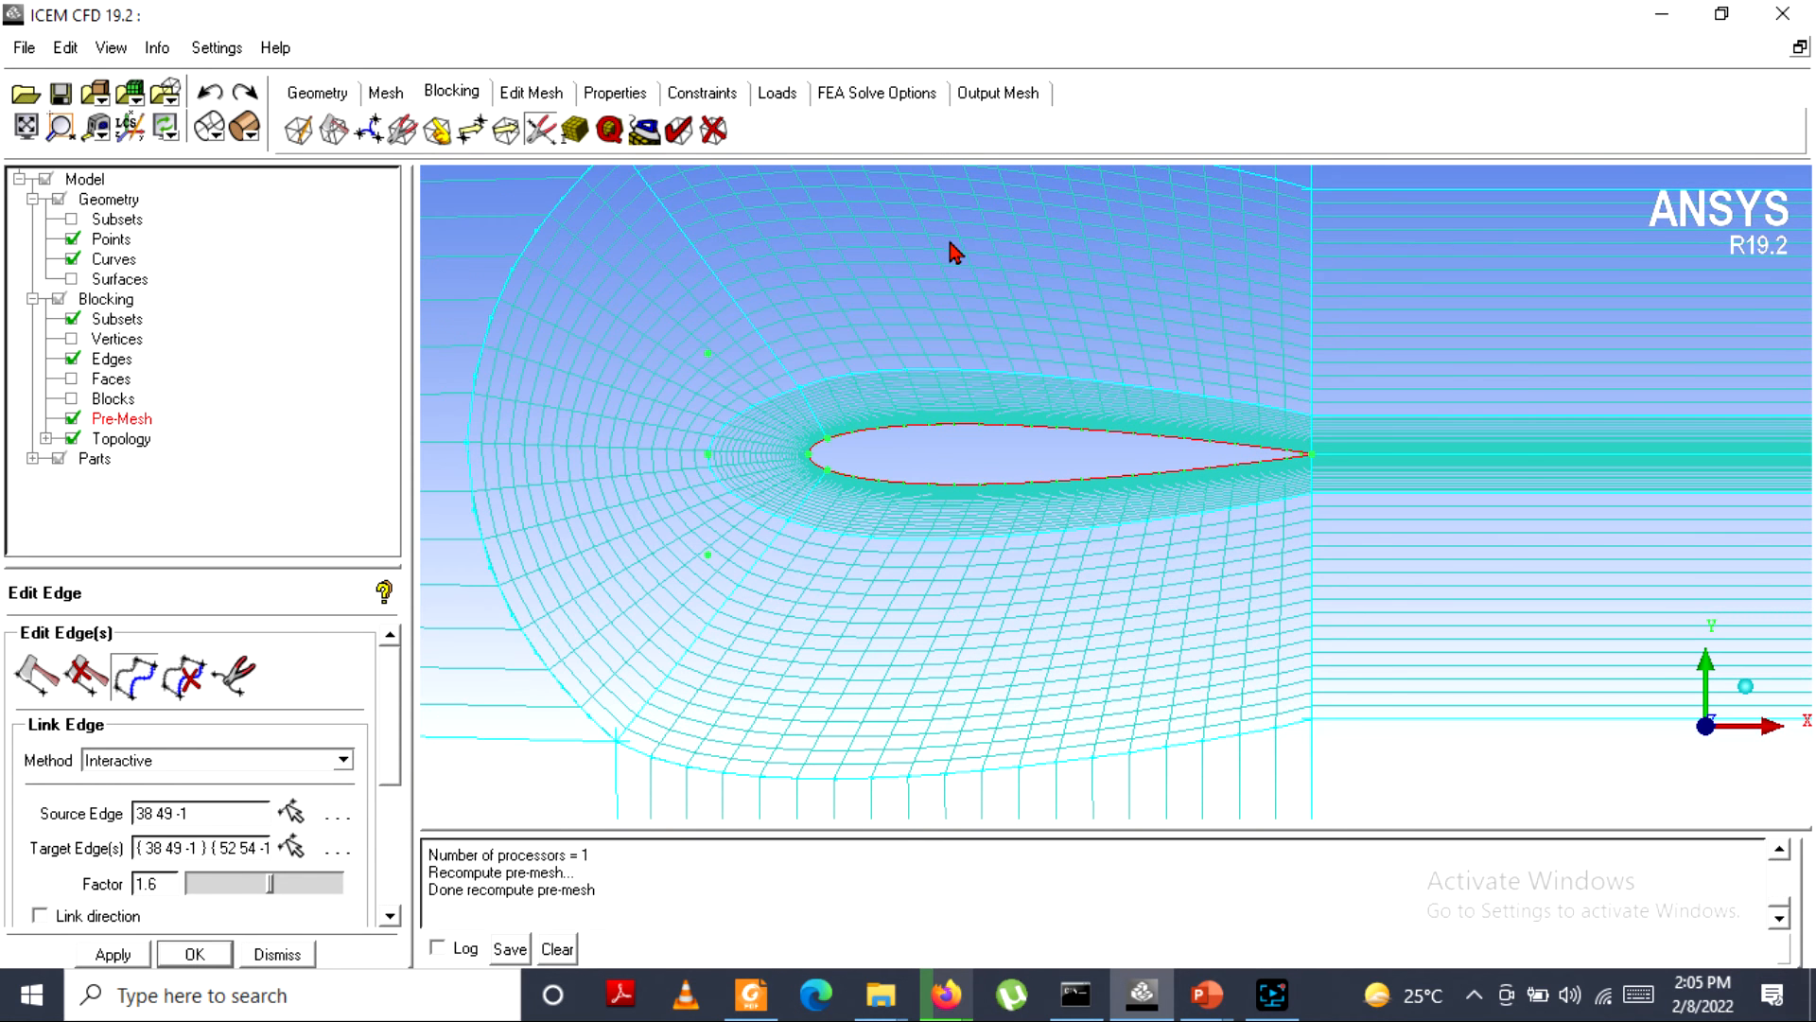
pyautogui.scroll(-1, 954, 250)
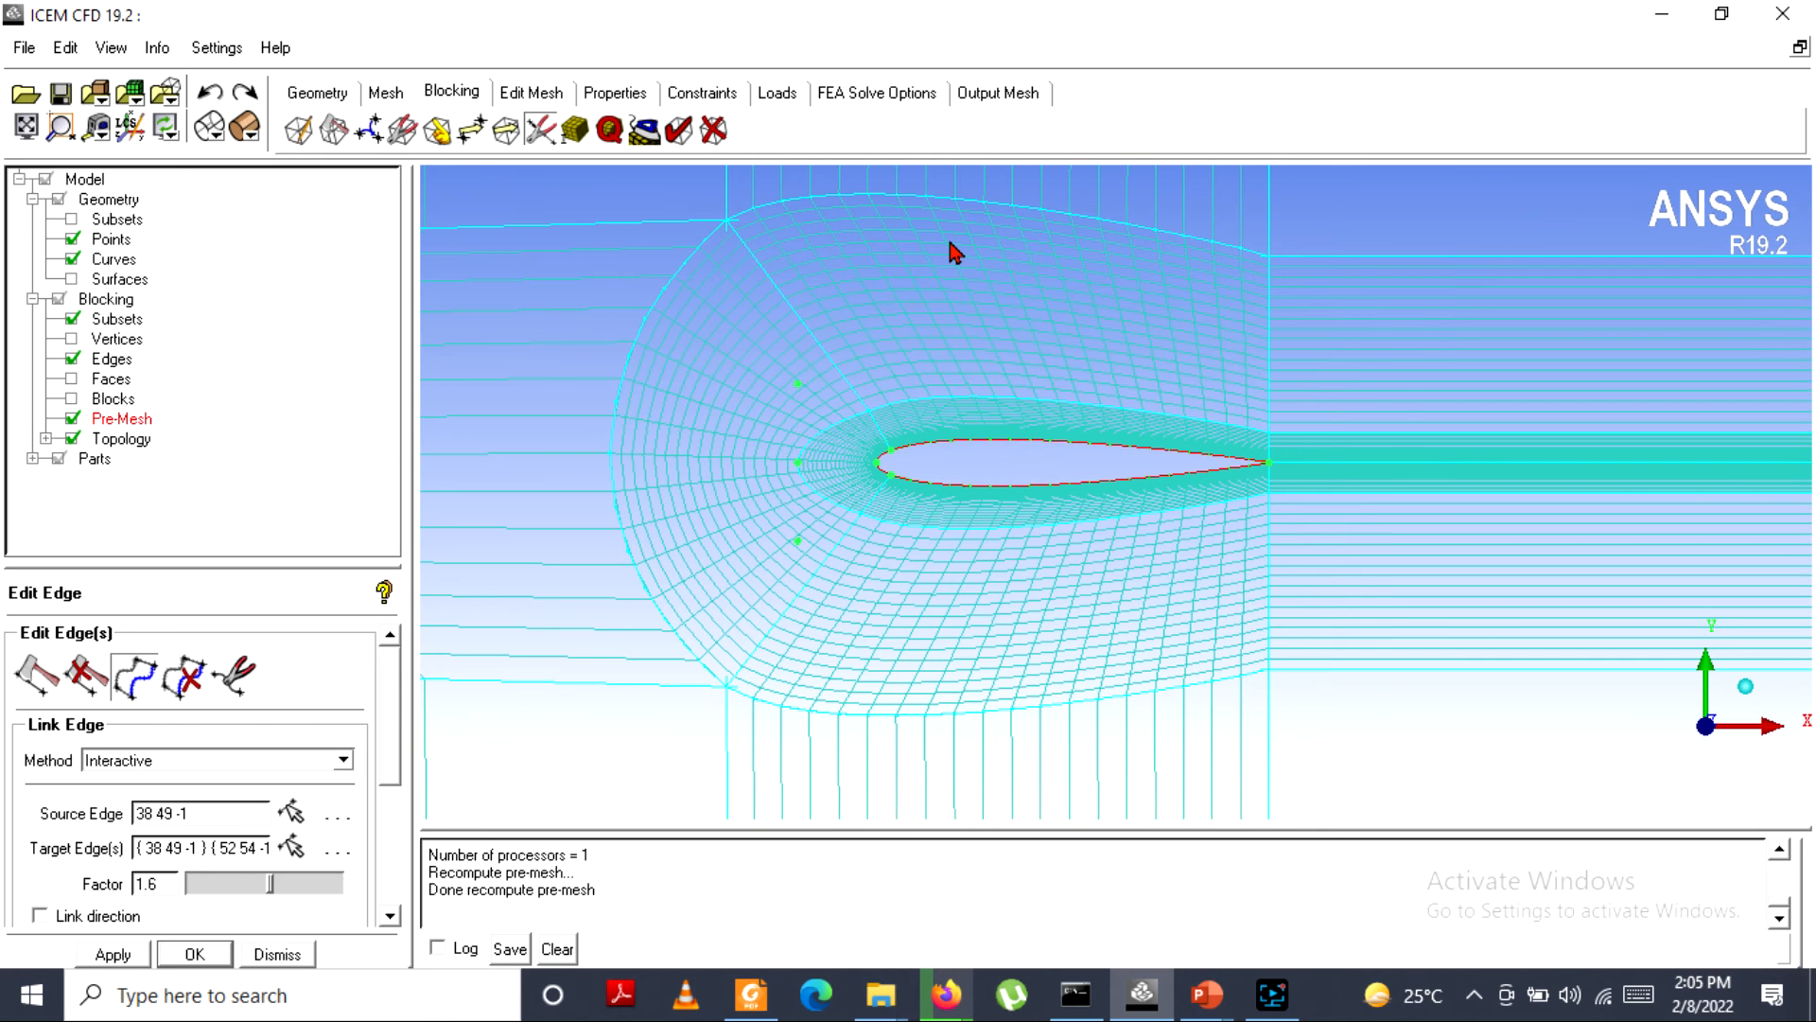
pyautogui.scroll(-2, 951, 248)
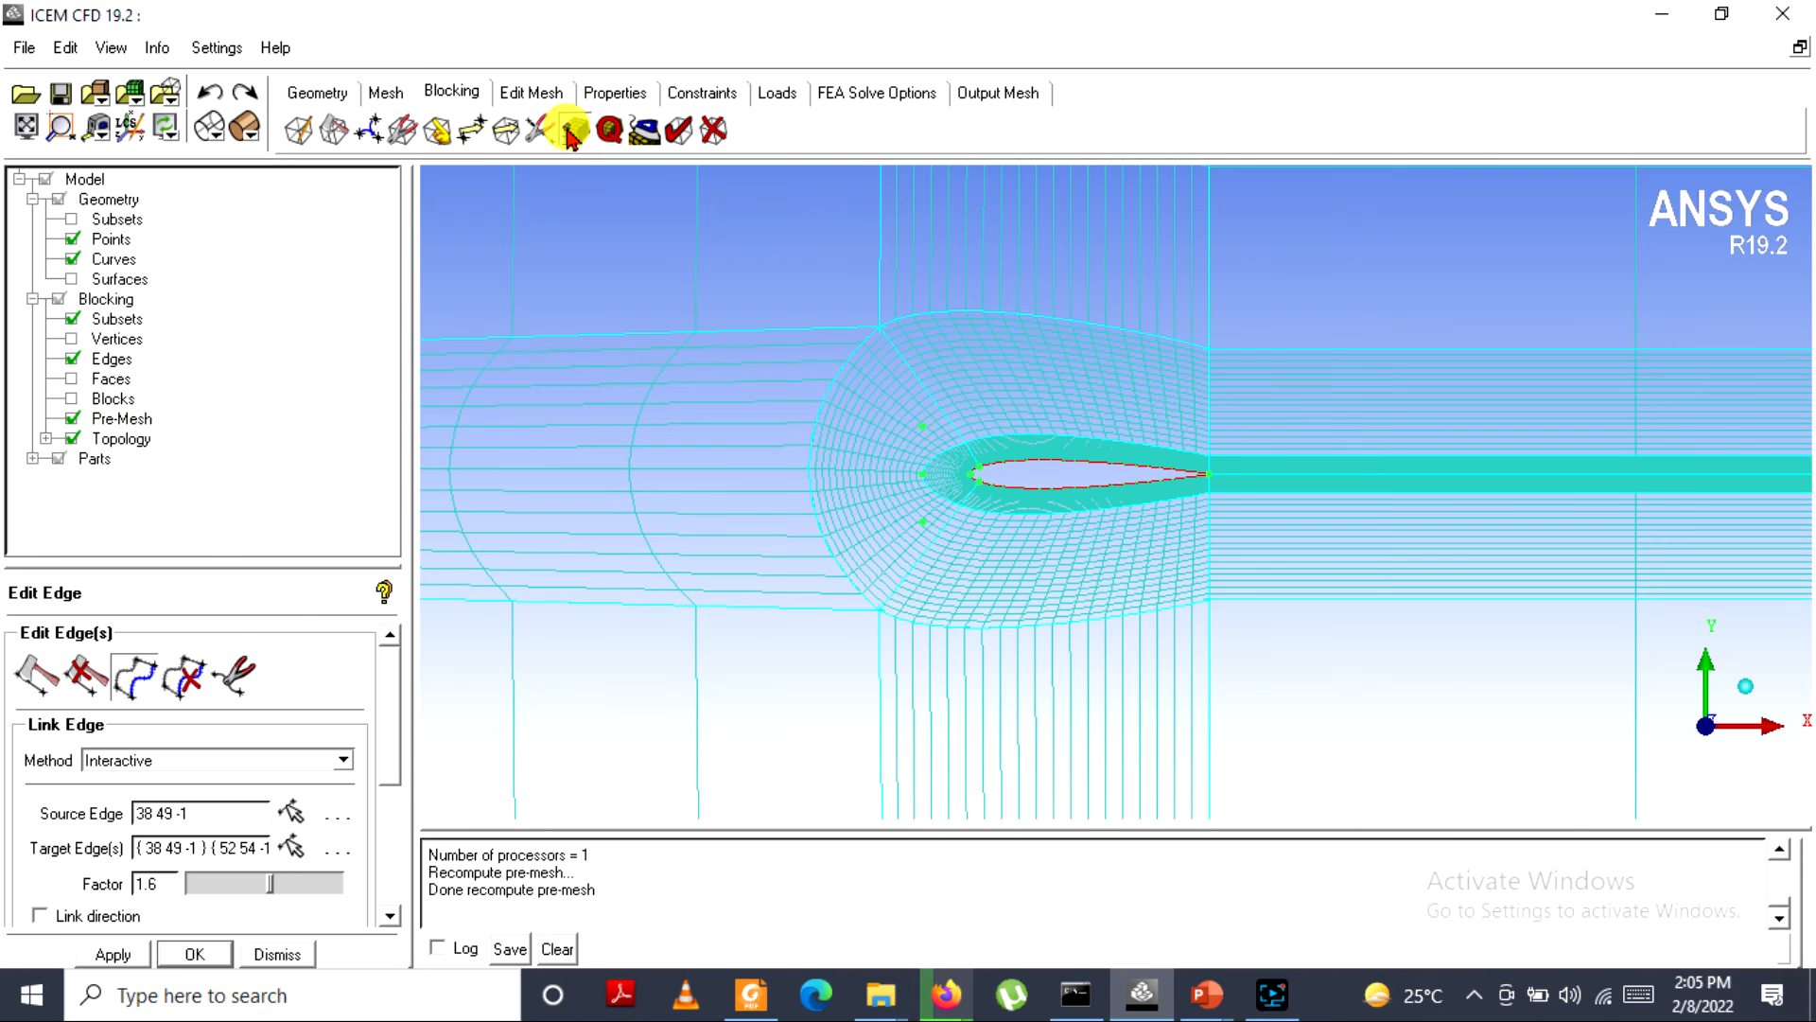
# Hide the pre-mesh and set 40 nodes on the edges connecting the inner and outer O-grids.
pyautogui.click(568, 138)
pyautogui.click(141, 689)
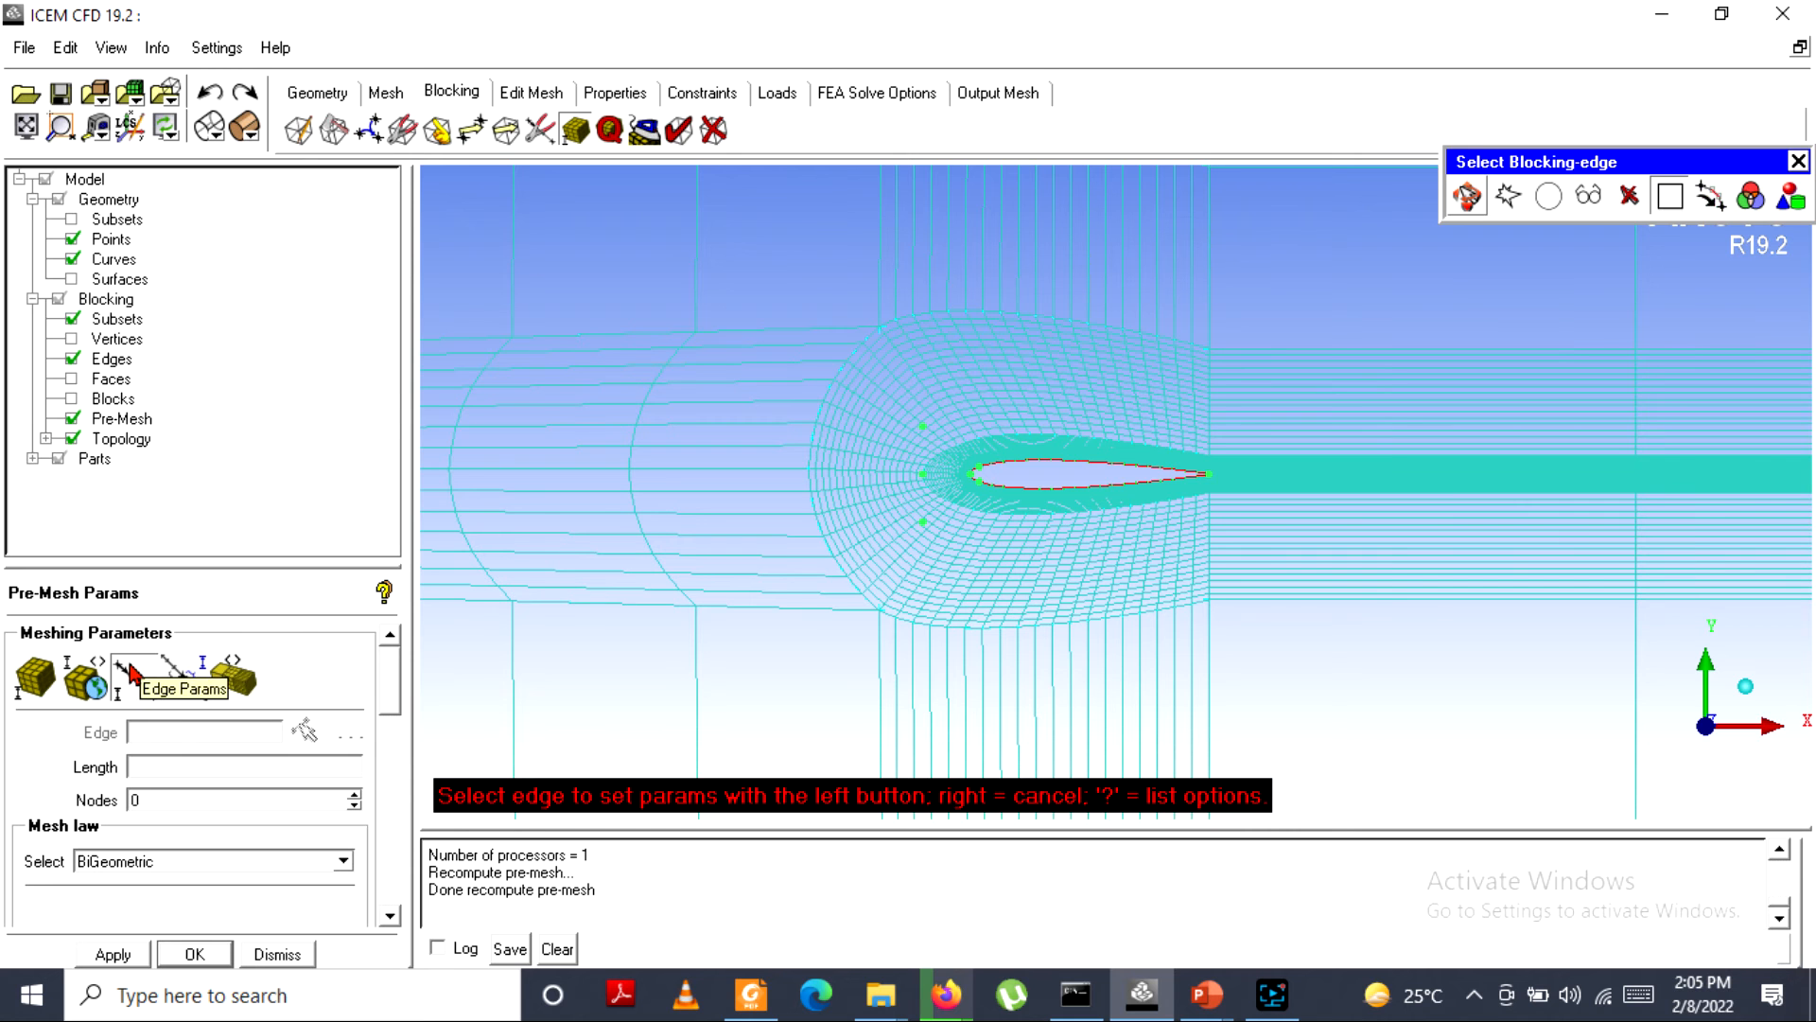
pyautogui.click(73, 420)
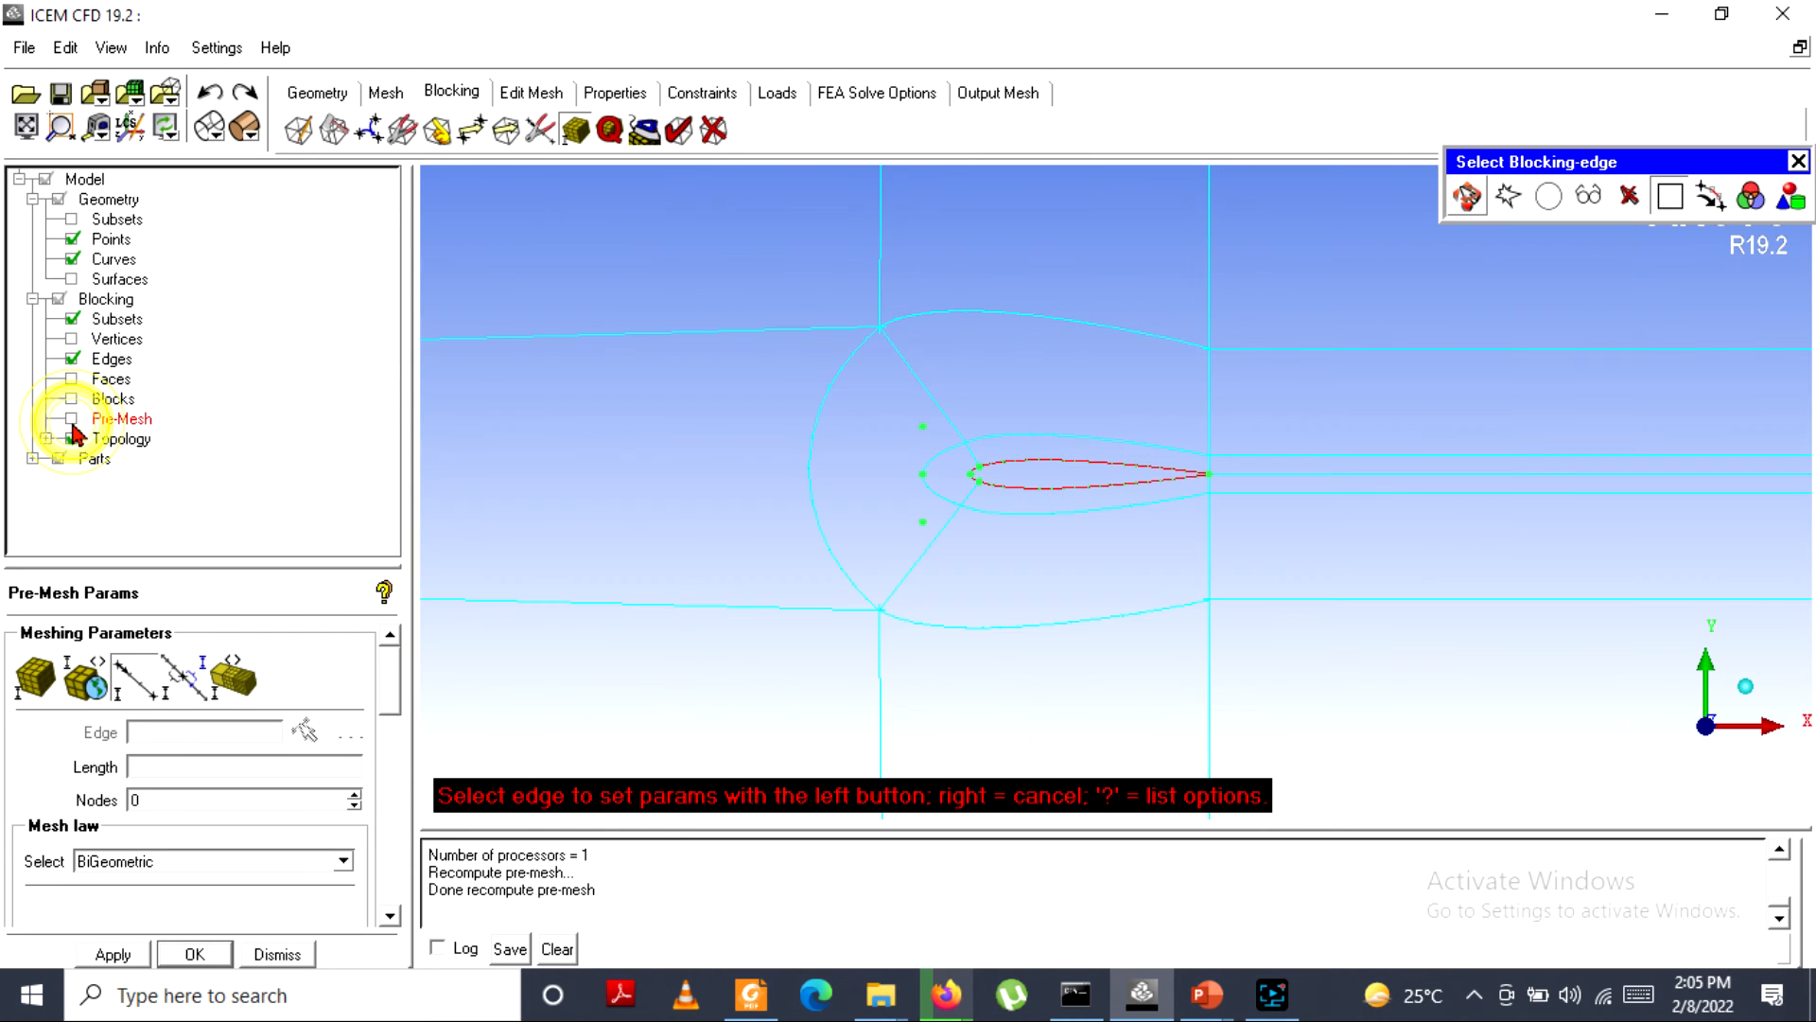
pyautogui.click(1199, 407)
pyautogui.doubleClick(197, 796)
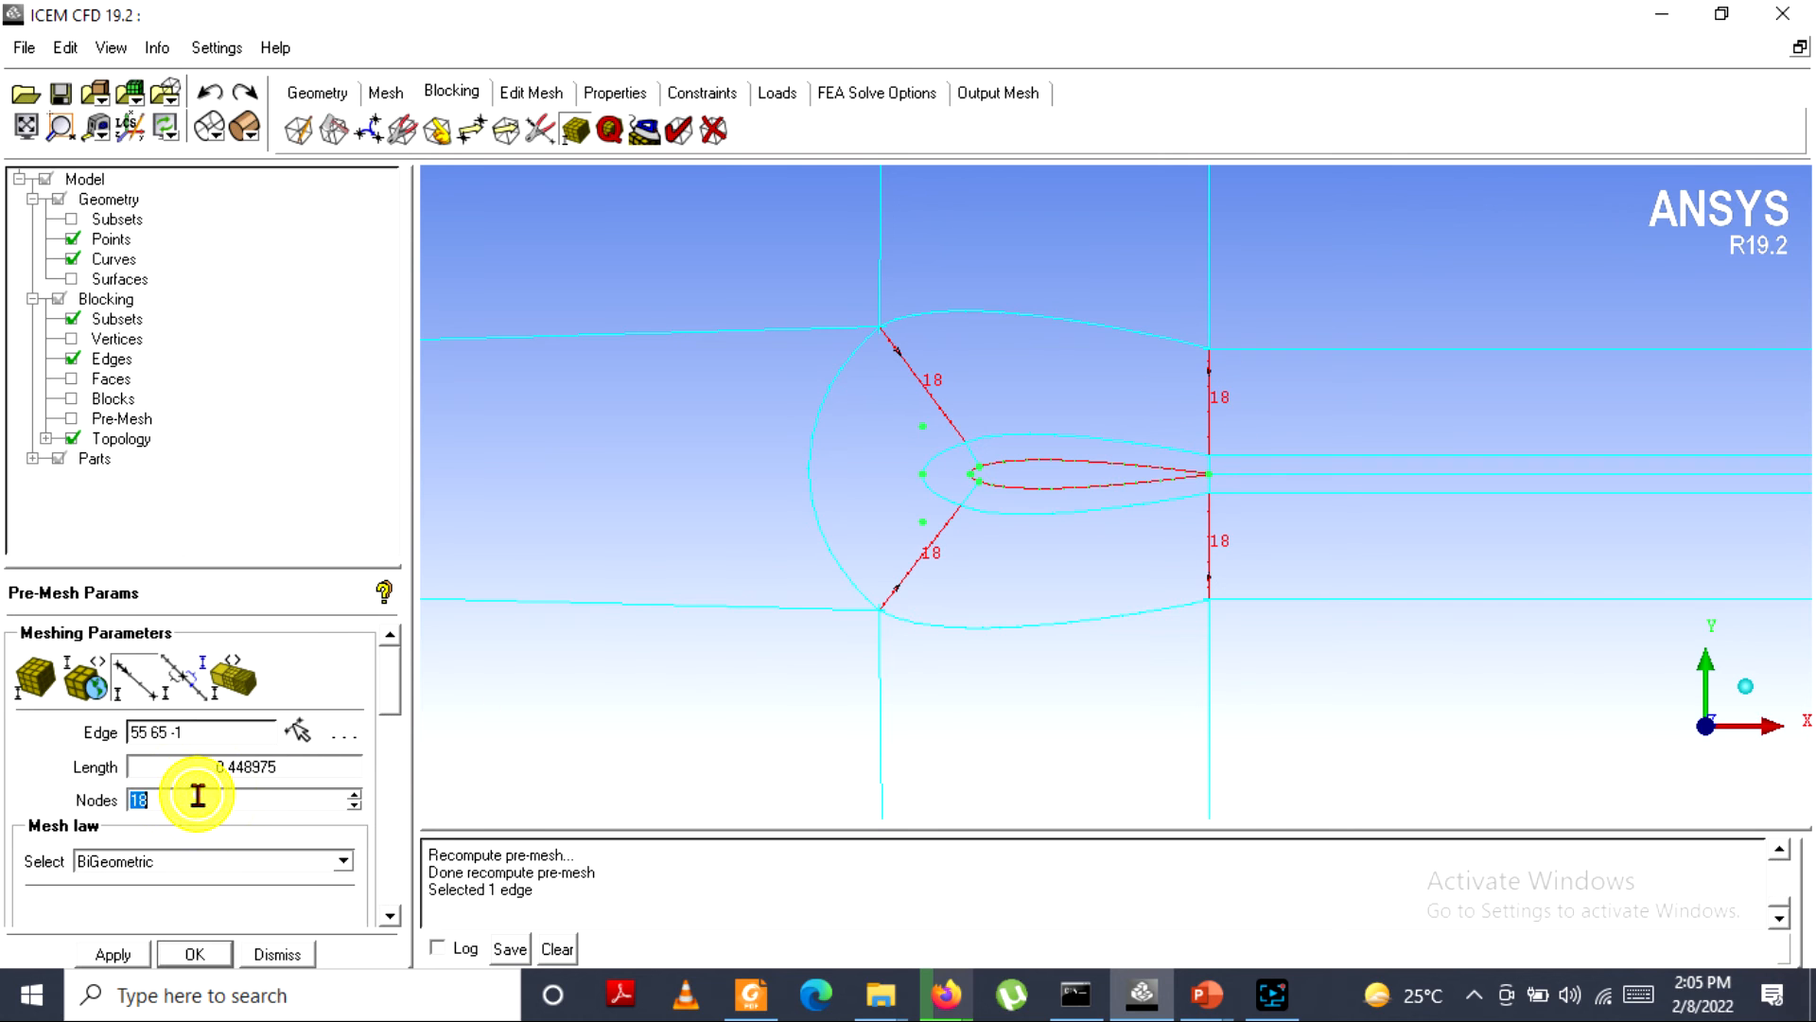
pyautogui.write('40')
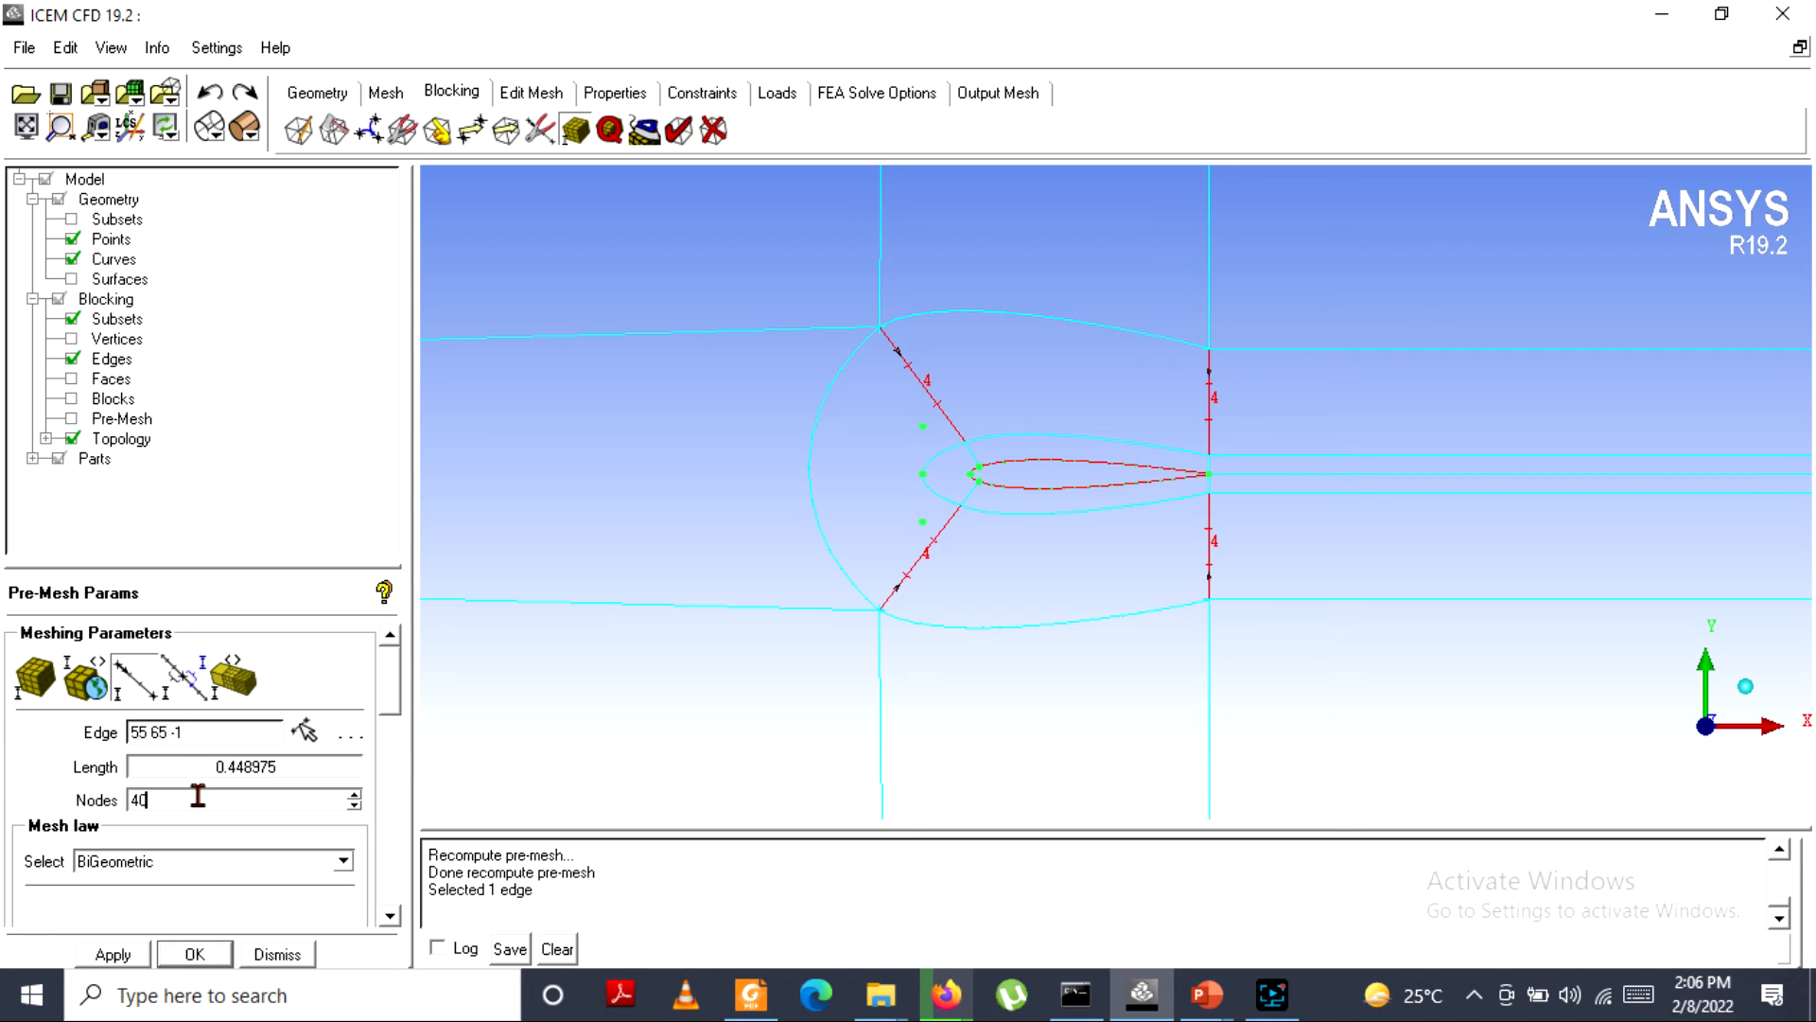
# Change the node count of the inner O-grid's upper edge running along the airfoil.
pyautogui.click(155, 683)
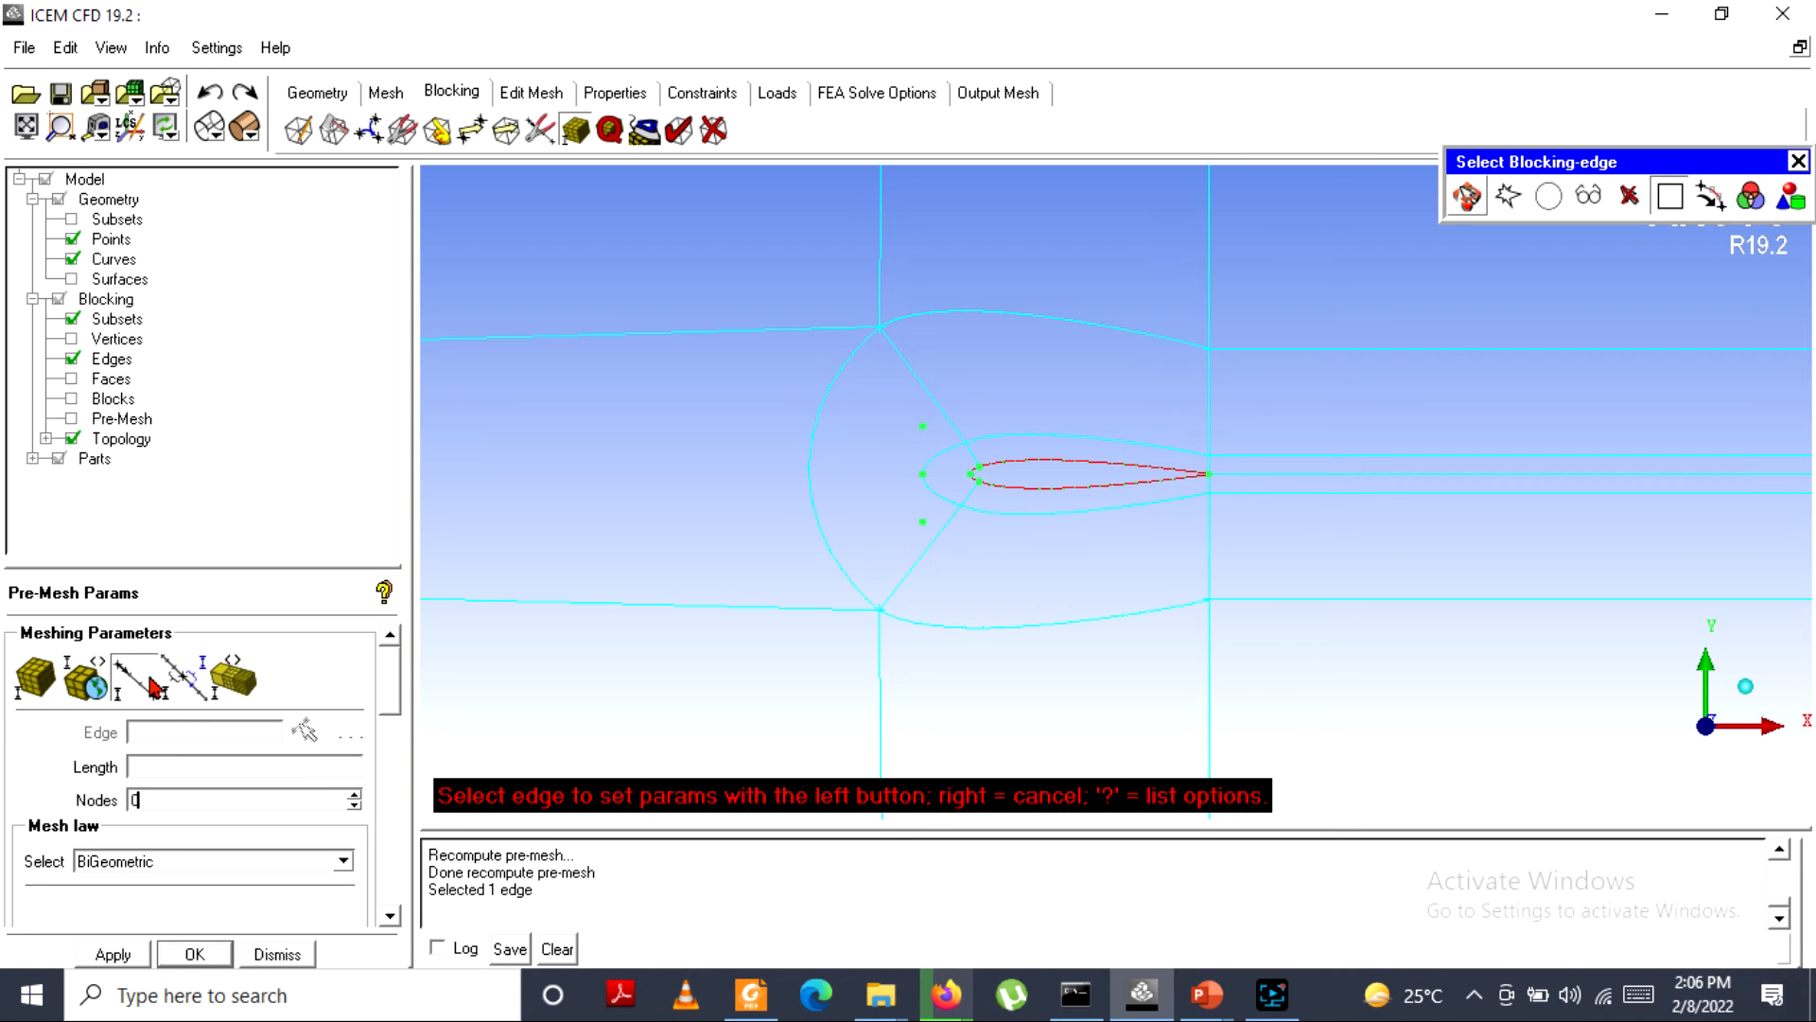
pyautogui.click(1133, 452)
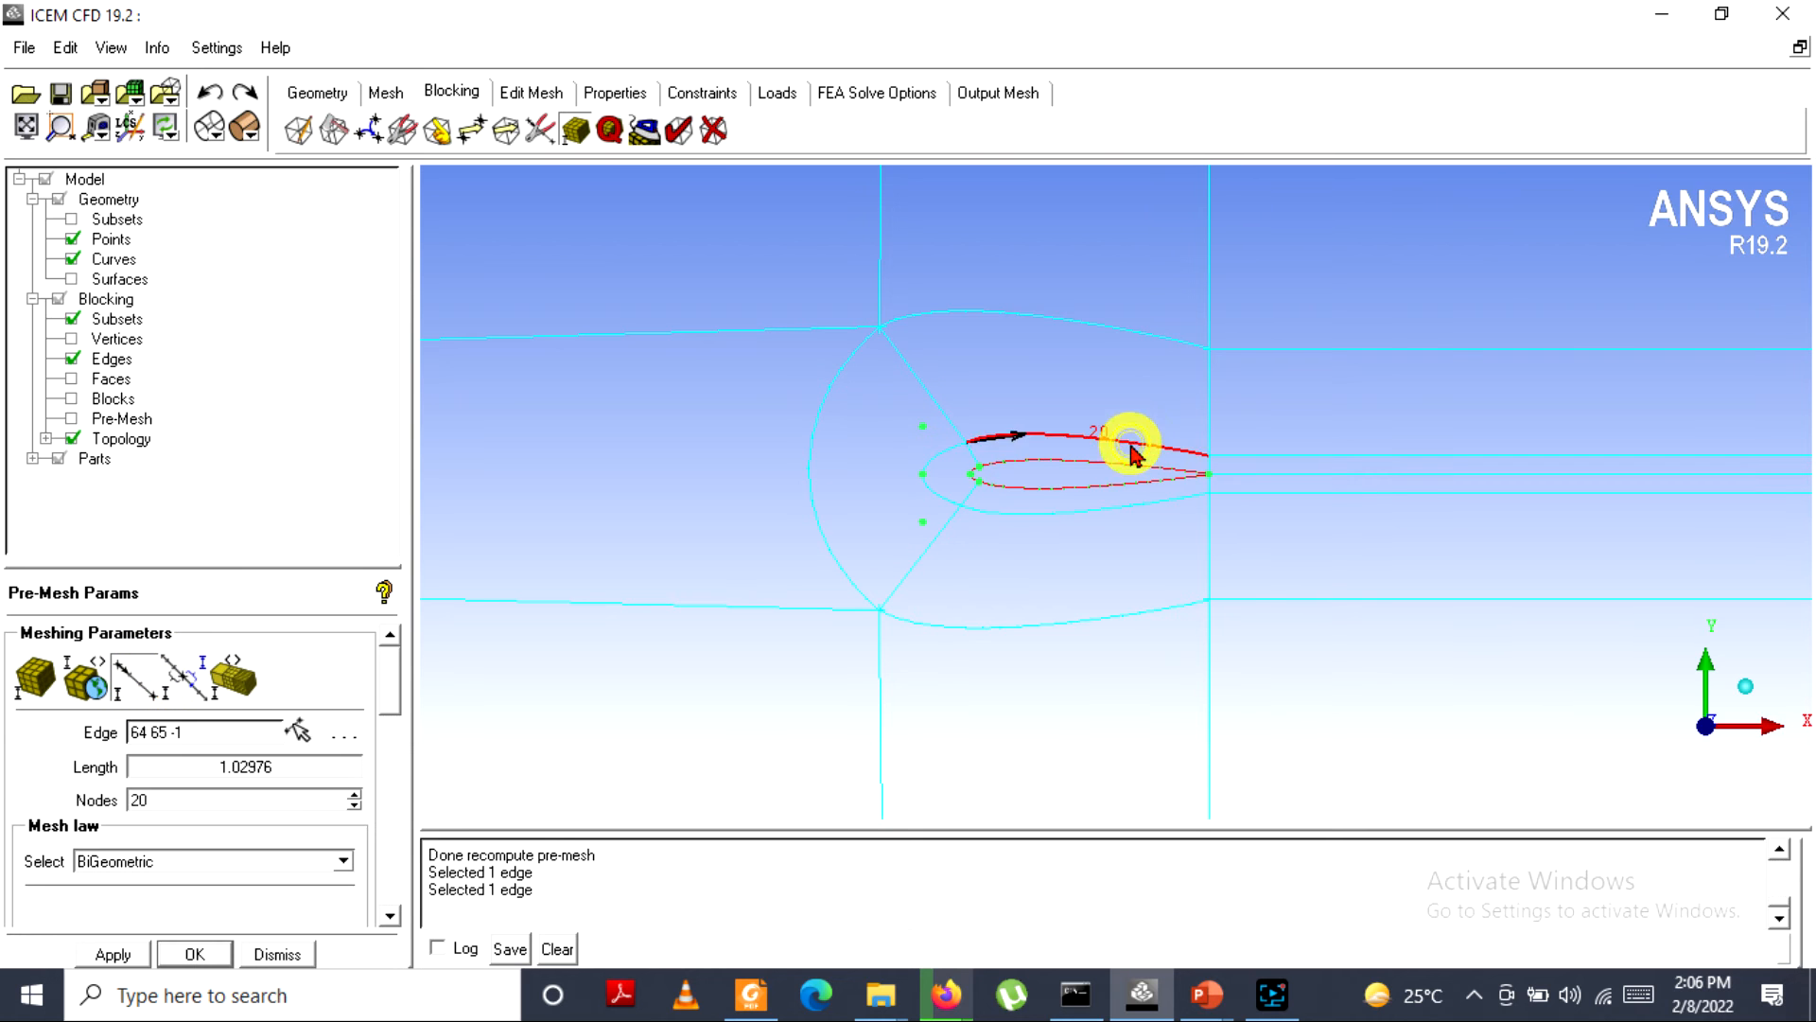
pyautogui.doubleClick(218, 804)
pyautogui.write('0')
# Set 20 nodes on the curved edge in front of the airfoil's nose and its parallel edges.
pyautogui.click(149, 698)
pyautogui.click(927, 490)
pyautogui.doubleClick(252, 801)
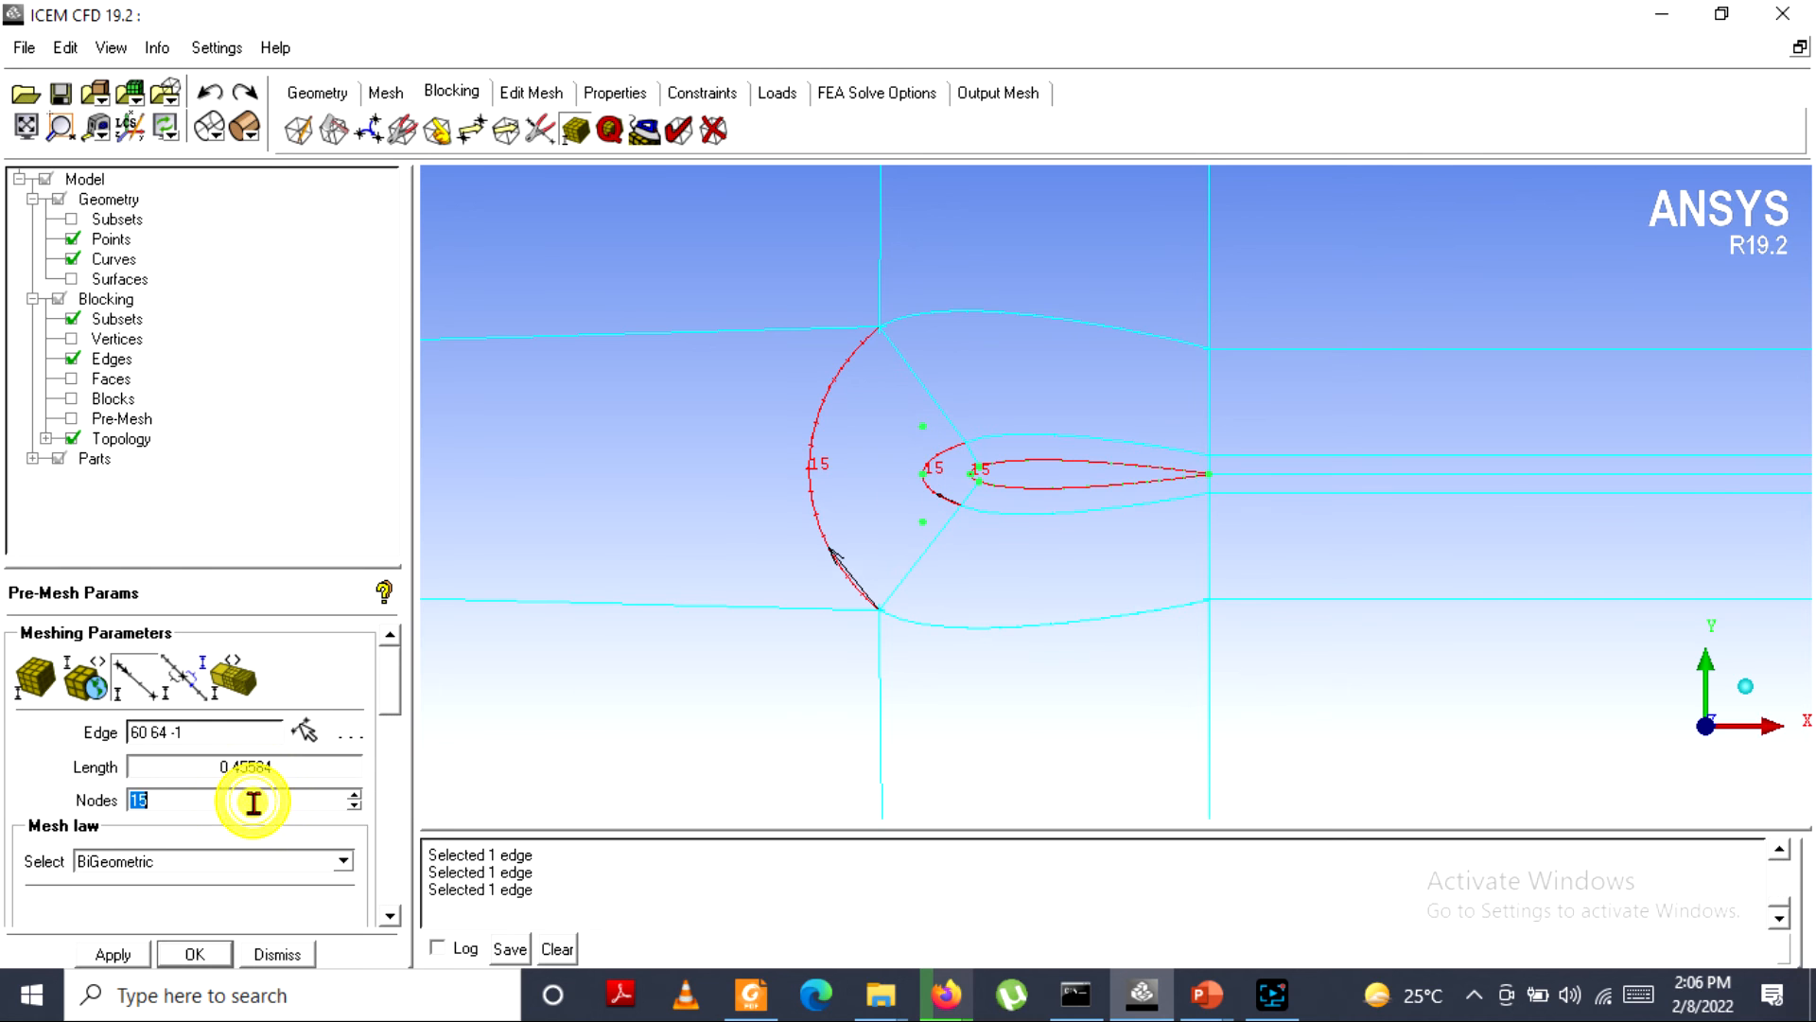
pyautogui.write('20')
# Set 120 nodes on the horizontal wake edges running downstream from the trailing edge.
pyautogui.click(137, 679)
pyautogui.click(1279, 343)
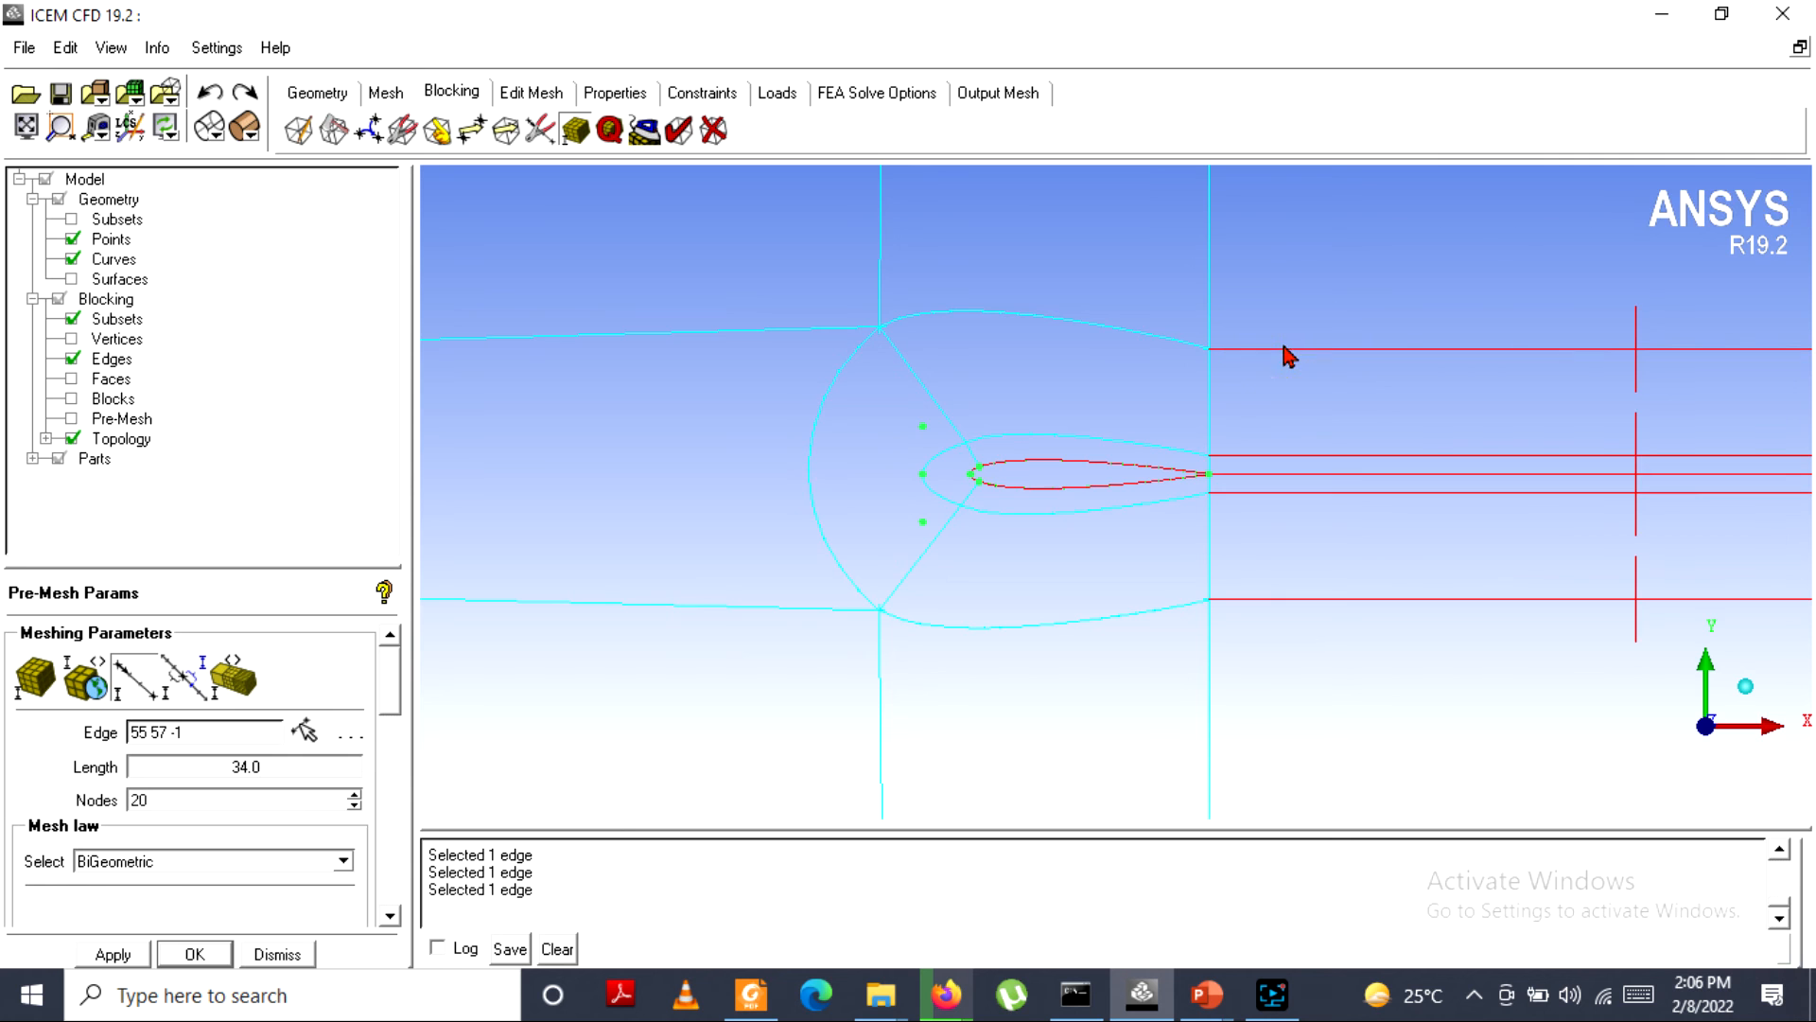
pyautogui.doubleClick(256, 801)
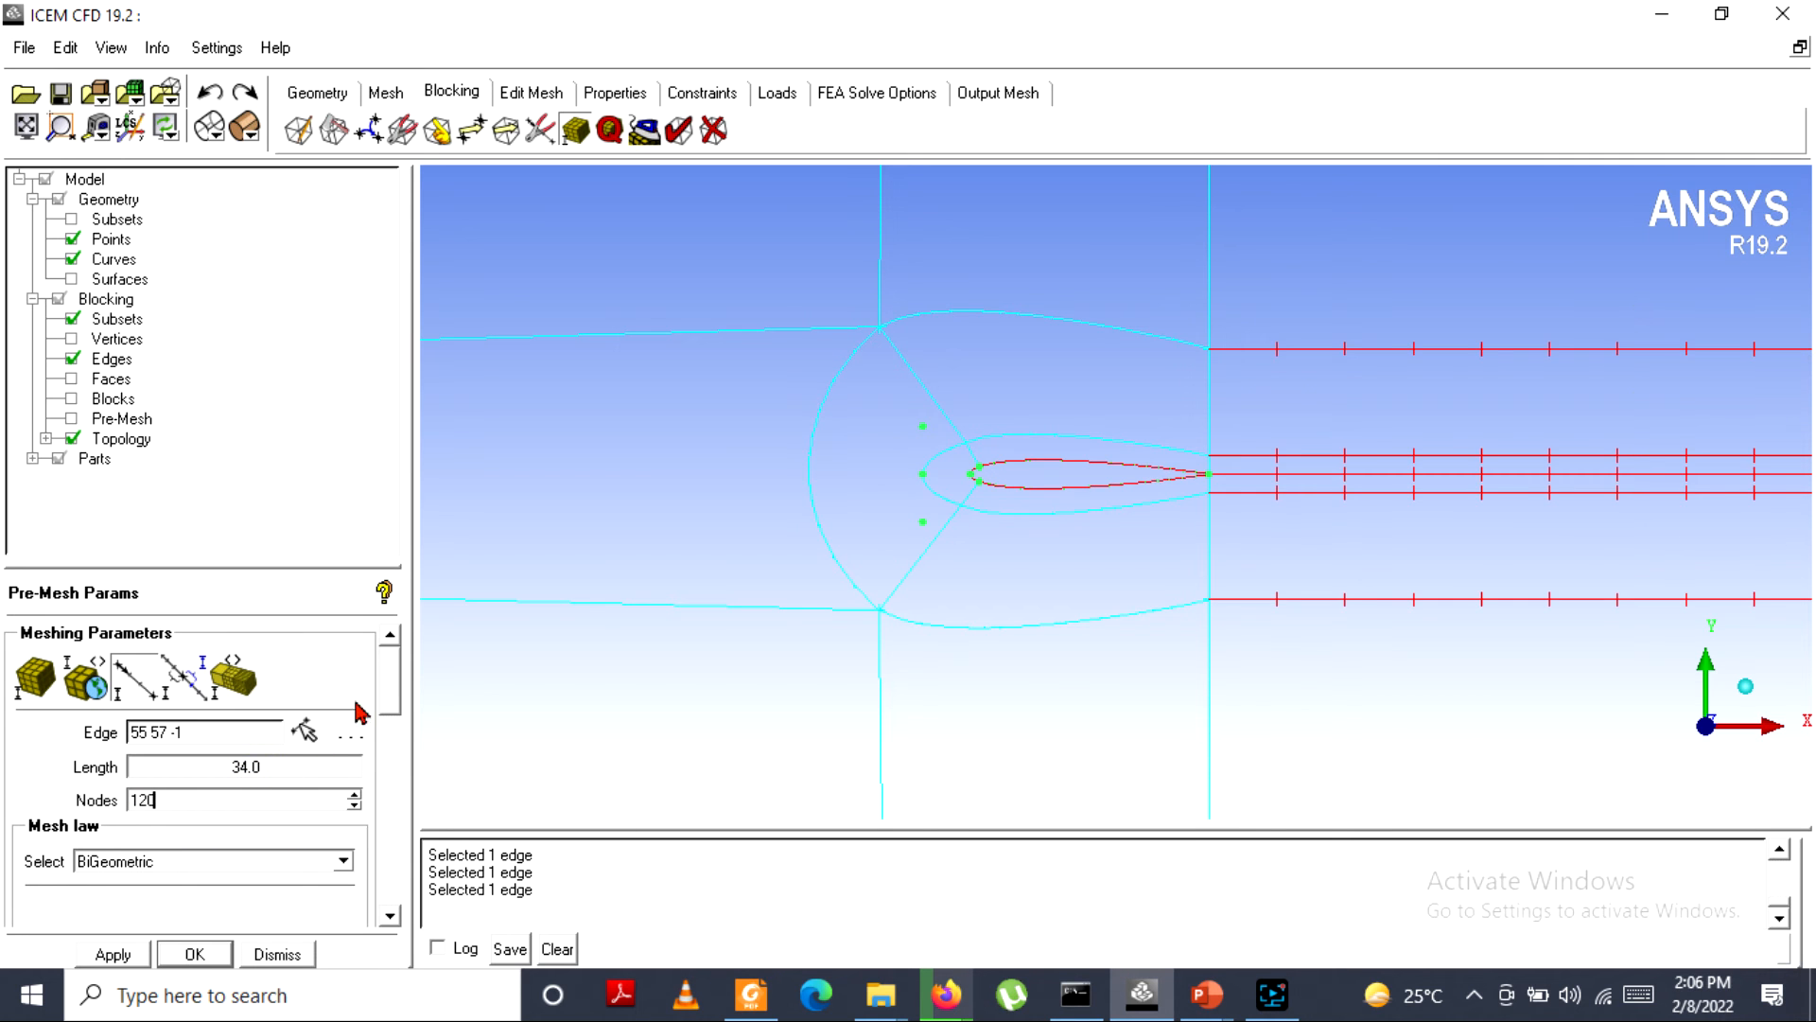
# Give the wake edges a Spacing 1 of 0.1 and a Ratio 1 of 1.1, and apply the parameters.
pyautogui.moveTo(393, 667); pyautogui.dragTo(402, 738)
pyautogui.scroll(-5, 1306, 588)
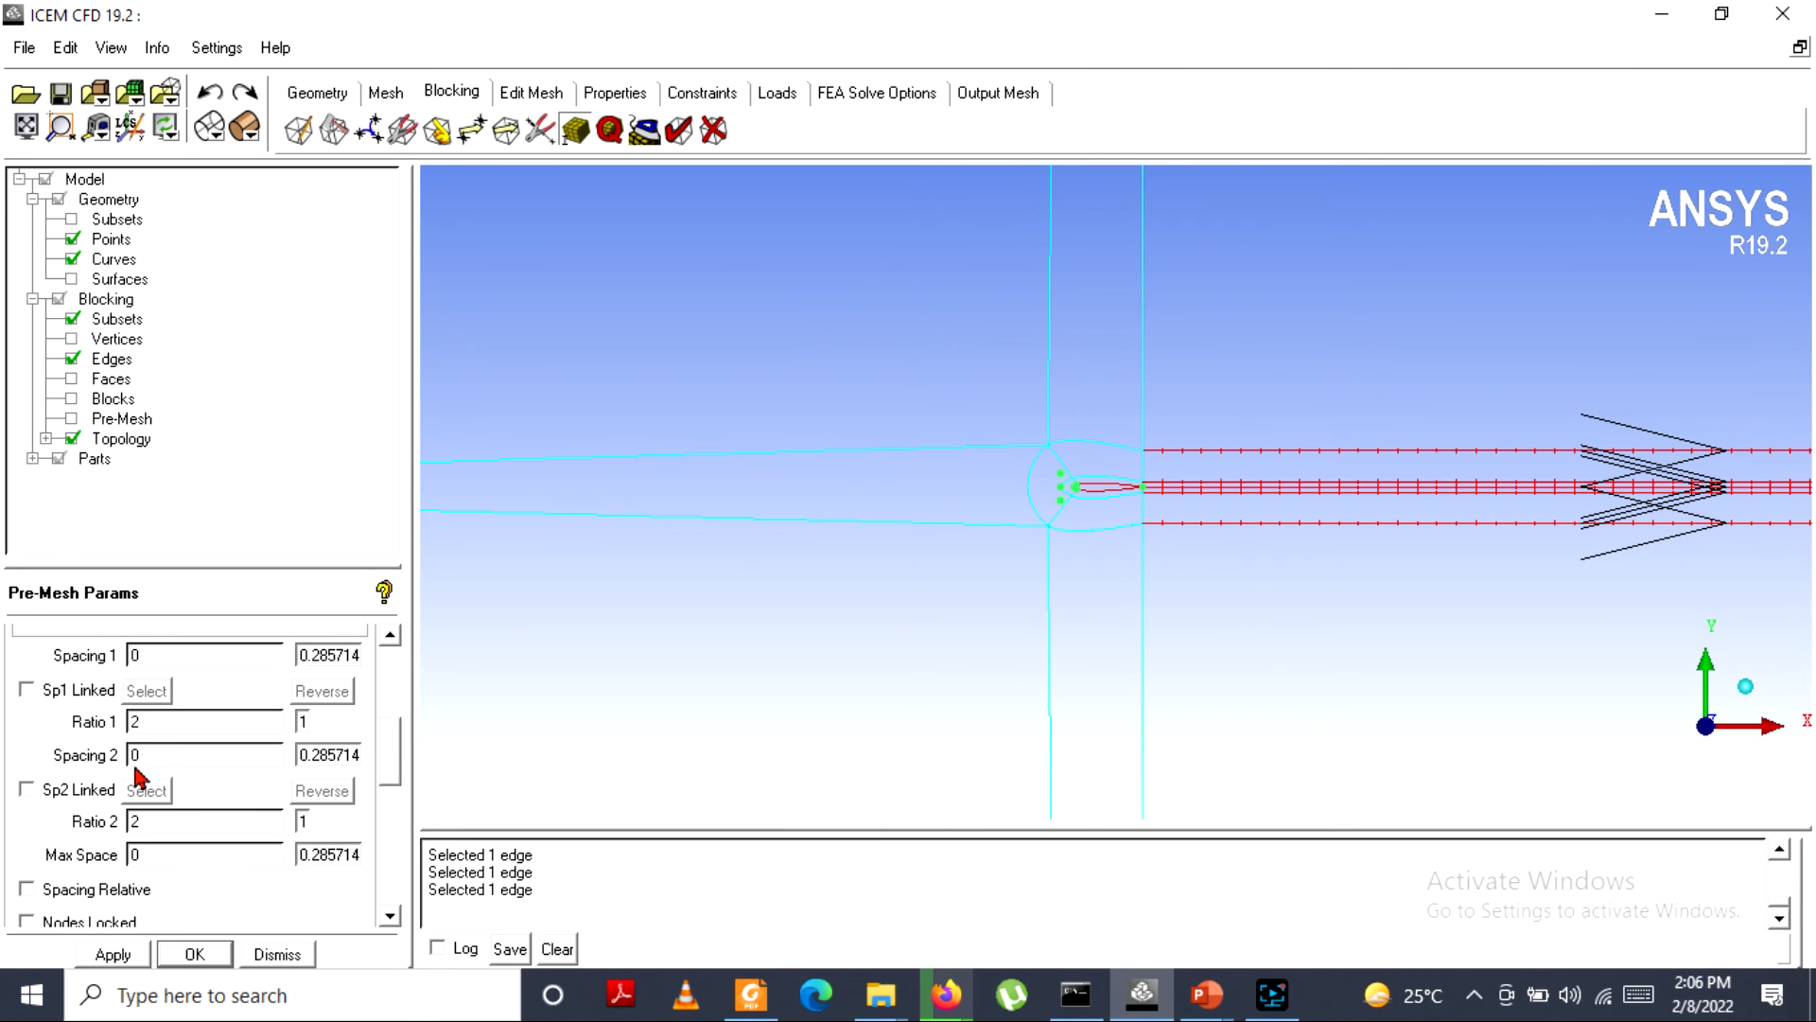
pyautogui.doubleClick(170, 657)
pyautogui.doubleClick(185, 721)
pyautogui.write('1.1')
pyautogui.click(104, 955)
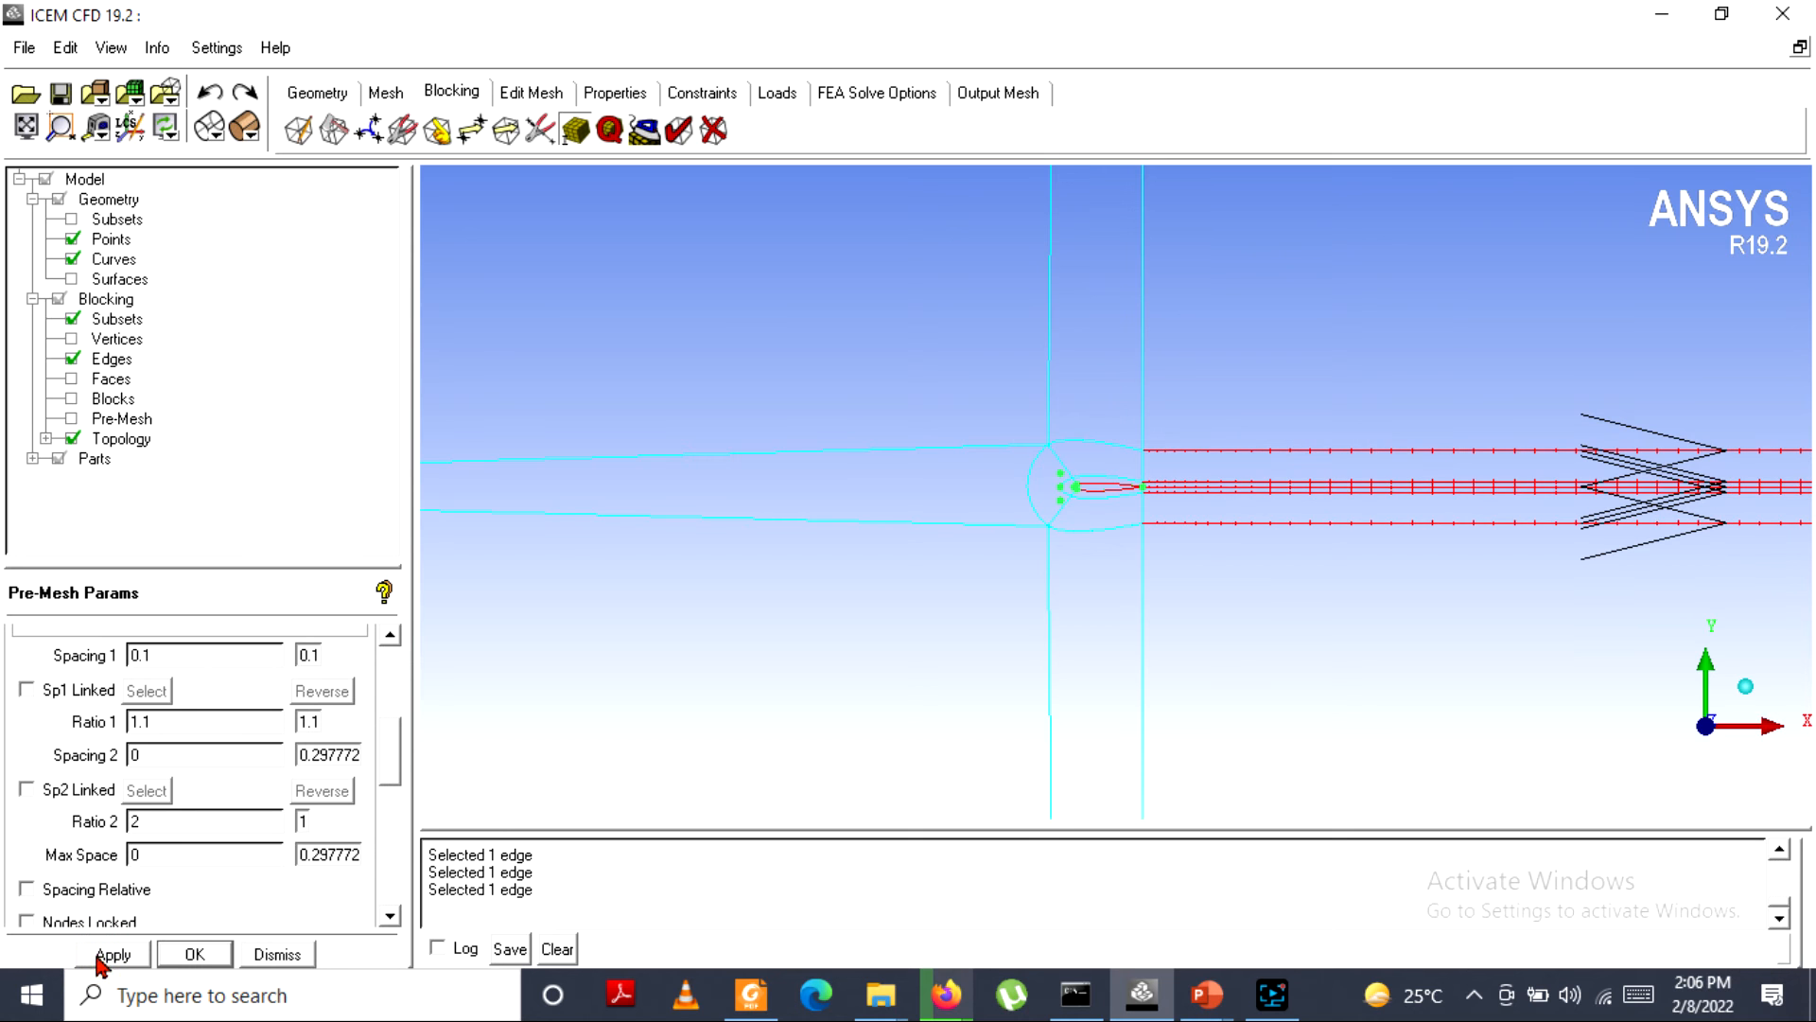
pyautogui.scroll(2, 1040, 572)
pyautogui.scroll(2, 1057, 569)
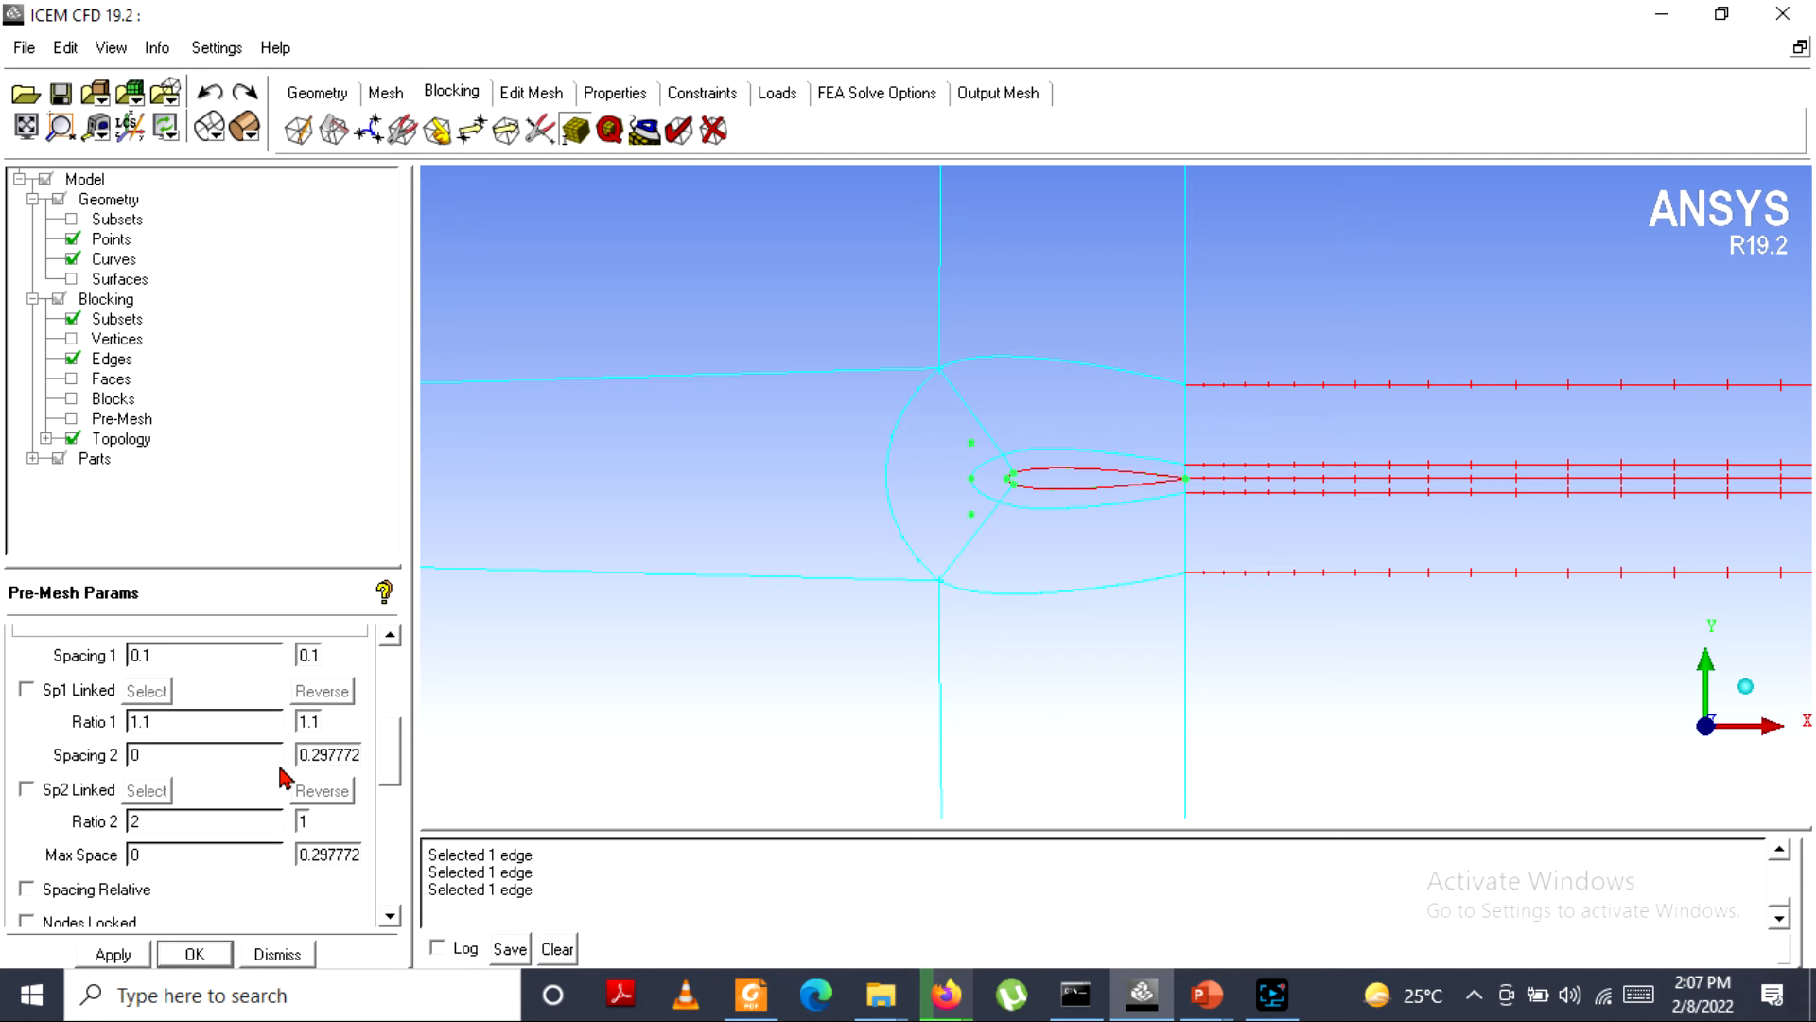
# Set 80 nodes on the vertical edge above the airfoil's trailing edge and its parallel edges.
pyautogui.moveTo(390, 759); pyautogui.dragTo(416, 711)
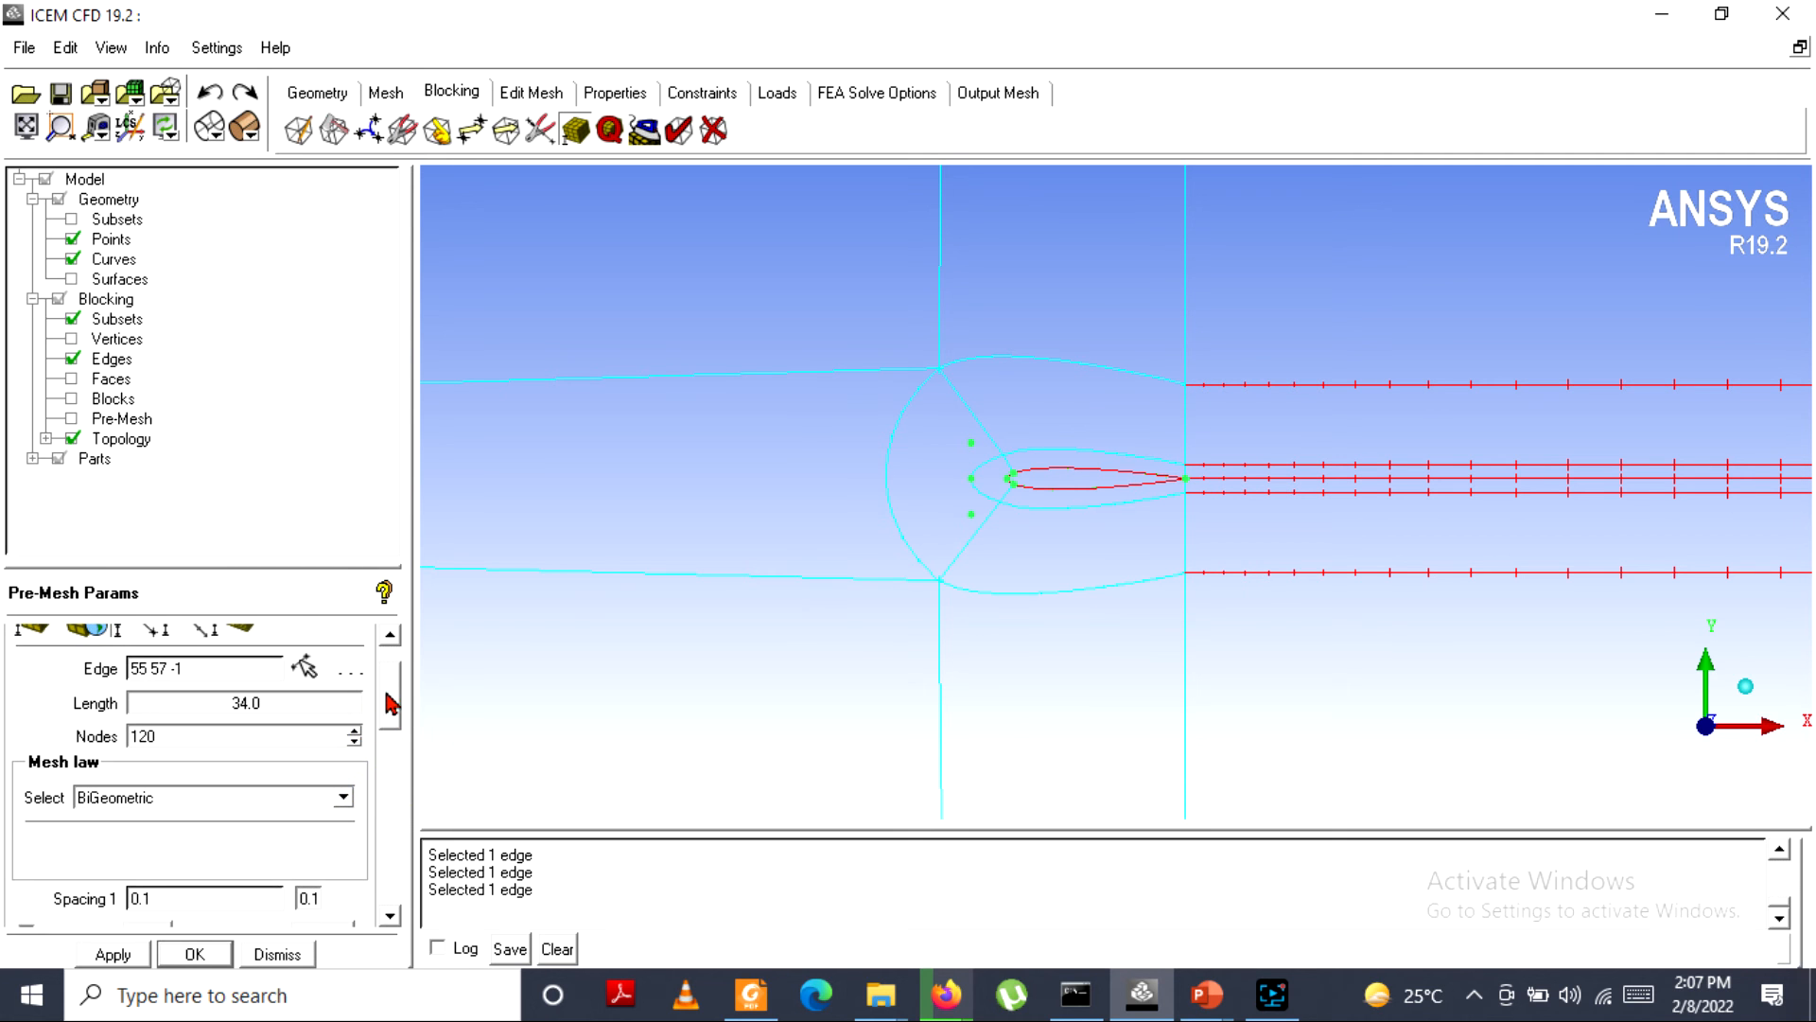
pyautogui.scroll(2, 394, 698)
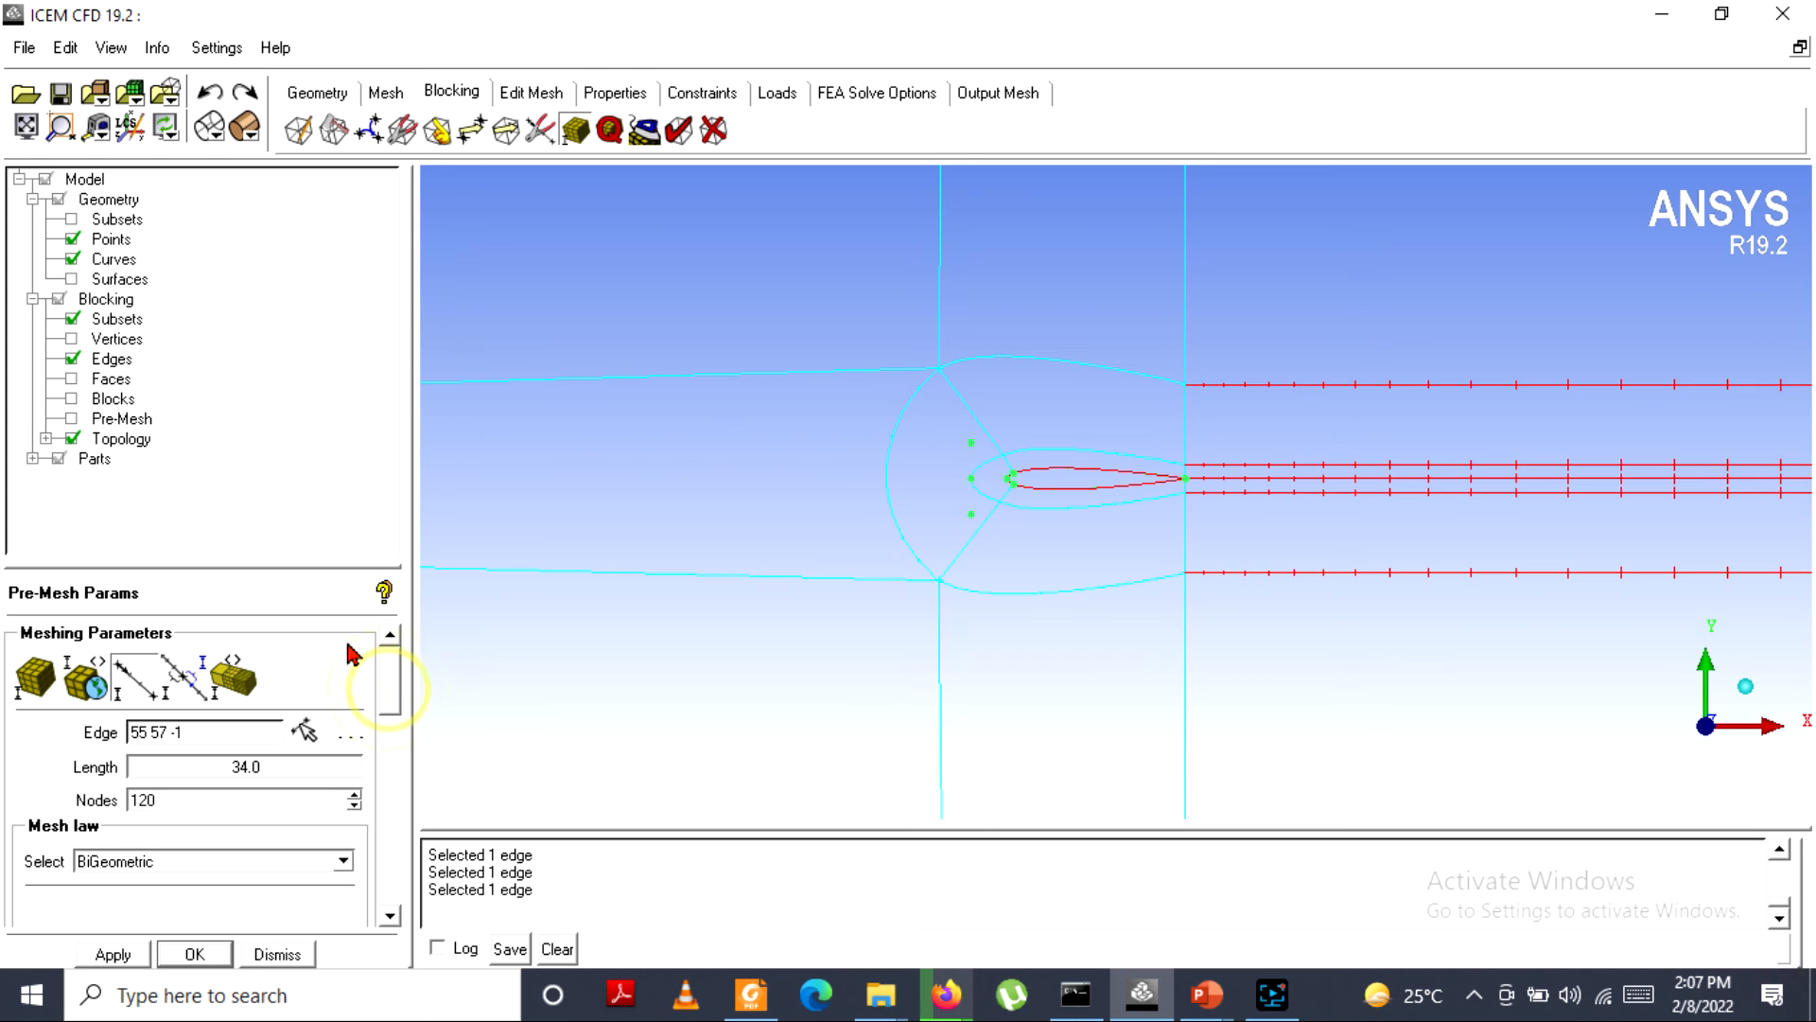
pyautogui.click(142, 683)
pyautogui.click(1183, 300)
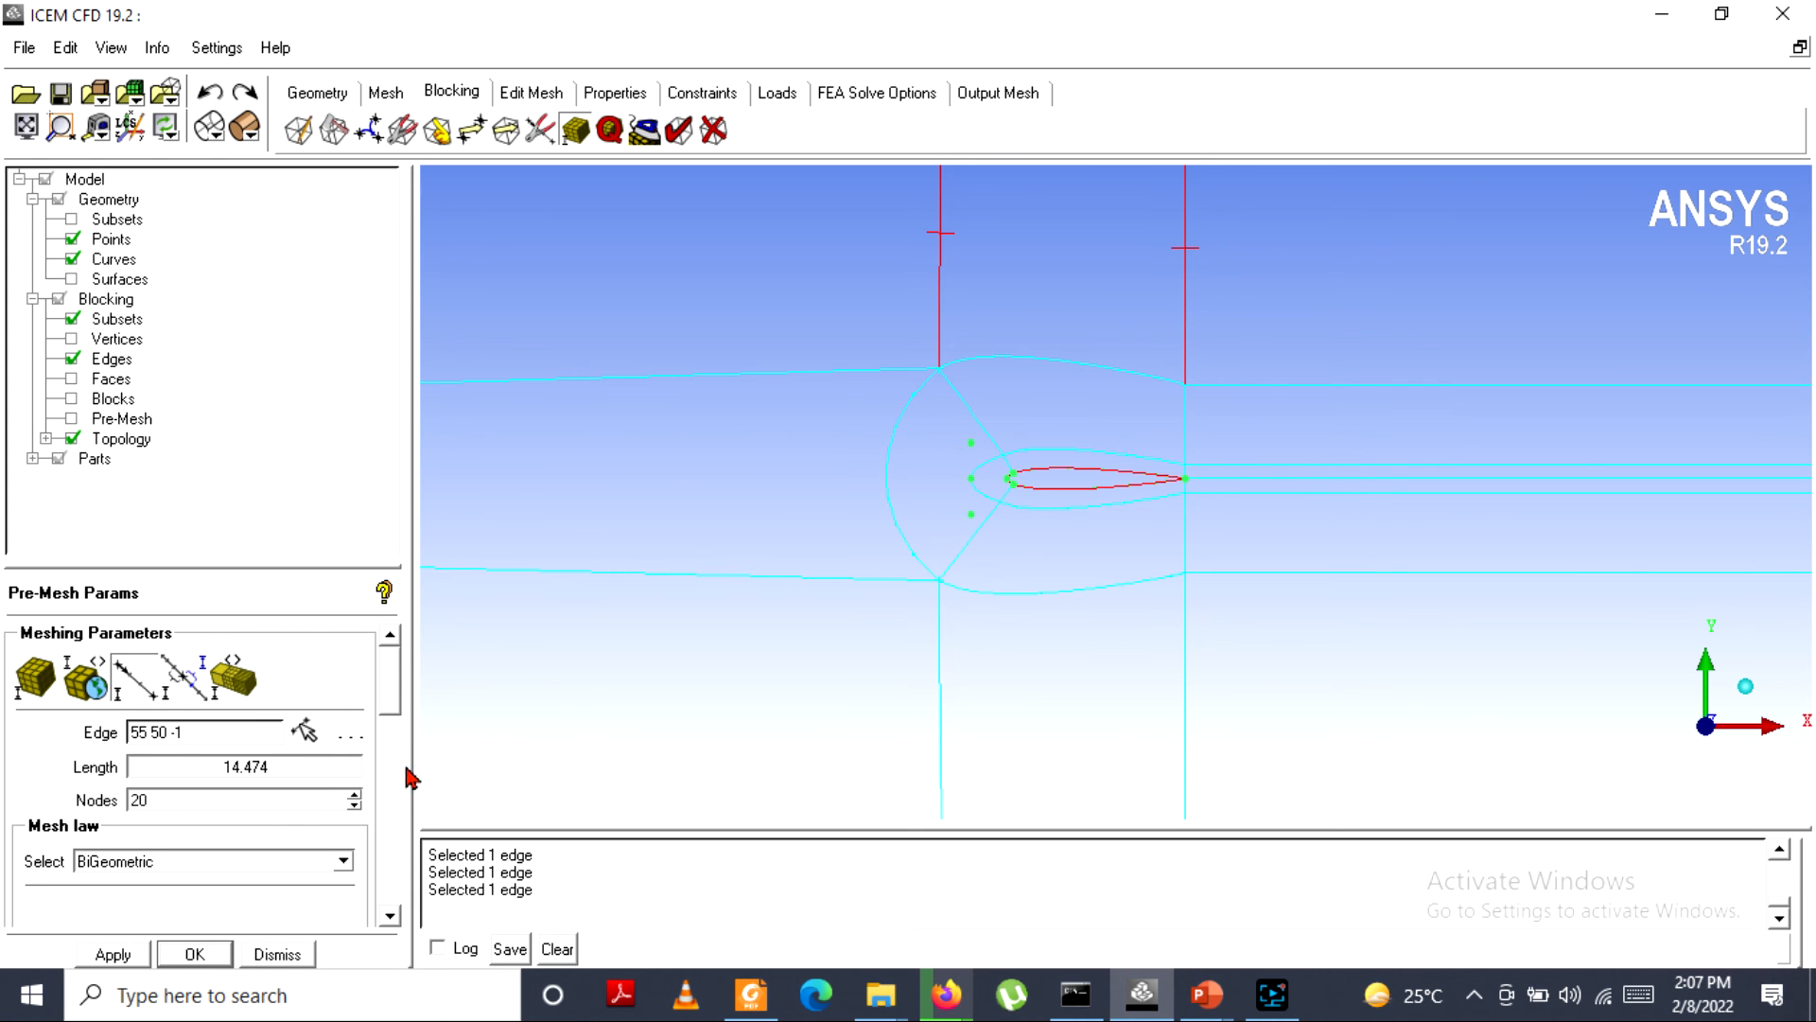
pyautogui.doubleClick(267, 809)
pyautogui.scroll(-6, 899, 612)
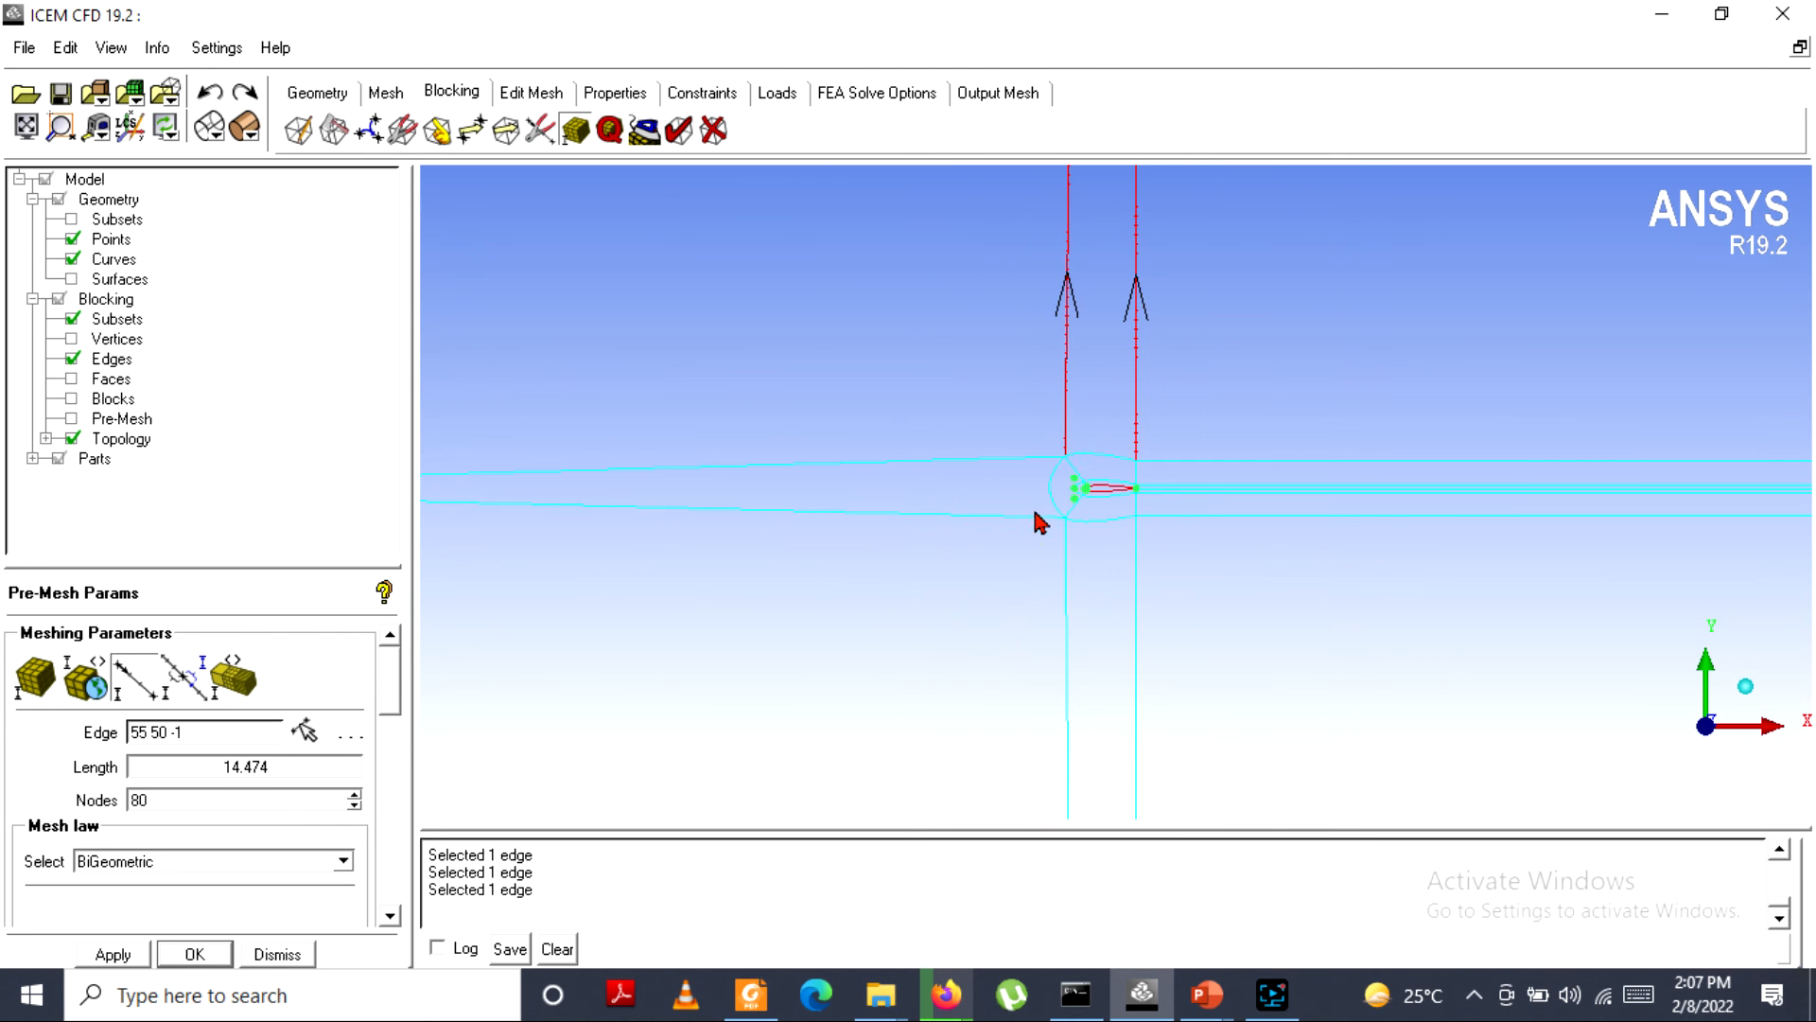
# Give the vertical edges above the airfoil a Spacing 1 of 0.01 and a Ratio 1 of 1.1, and apply the parameters.
pyautogui.scroll(-3, 394, 681)
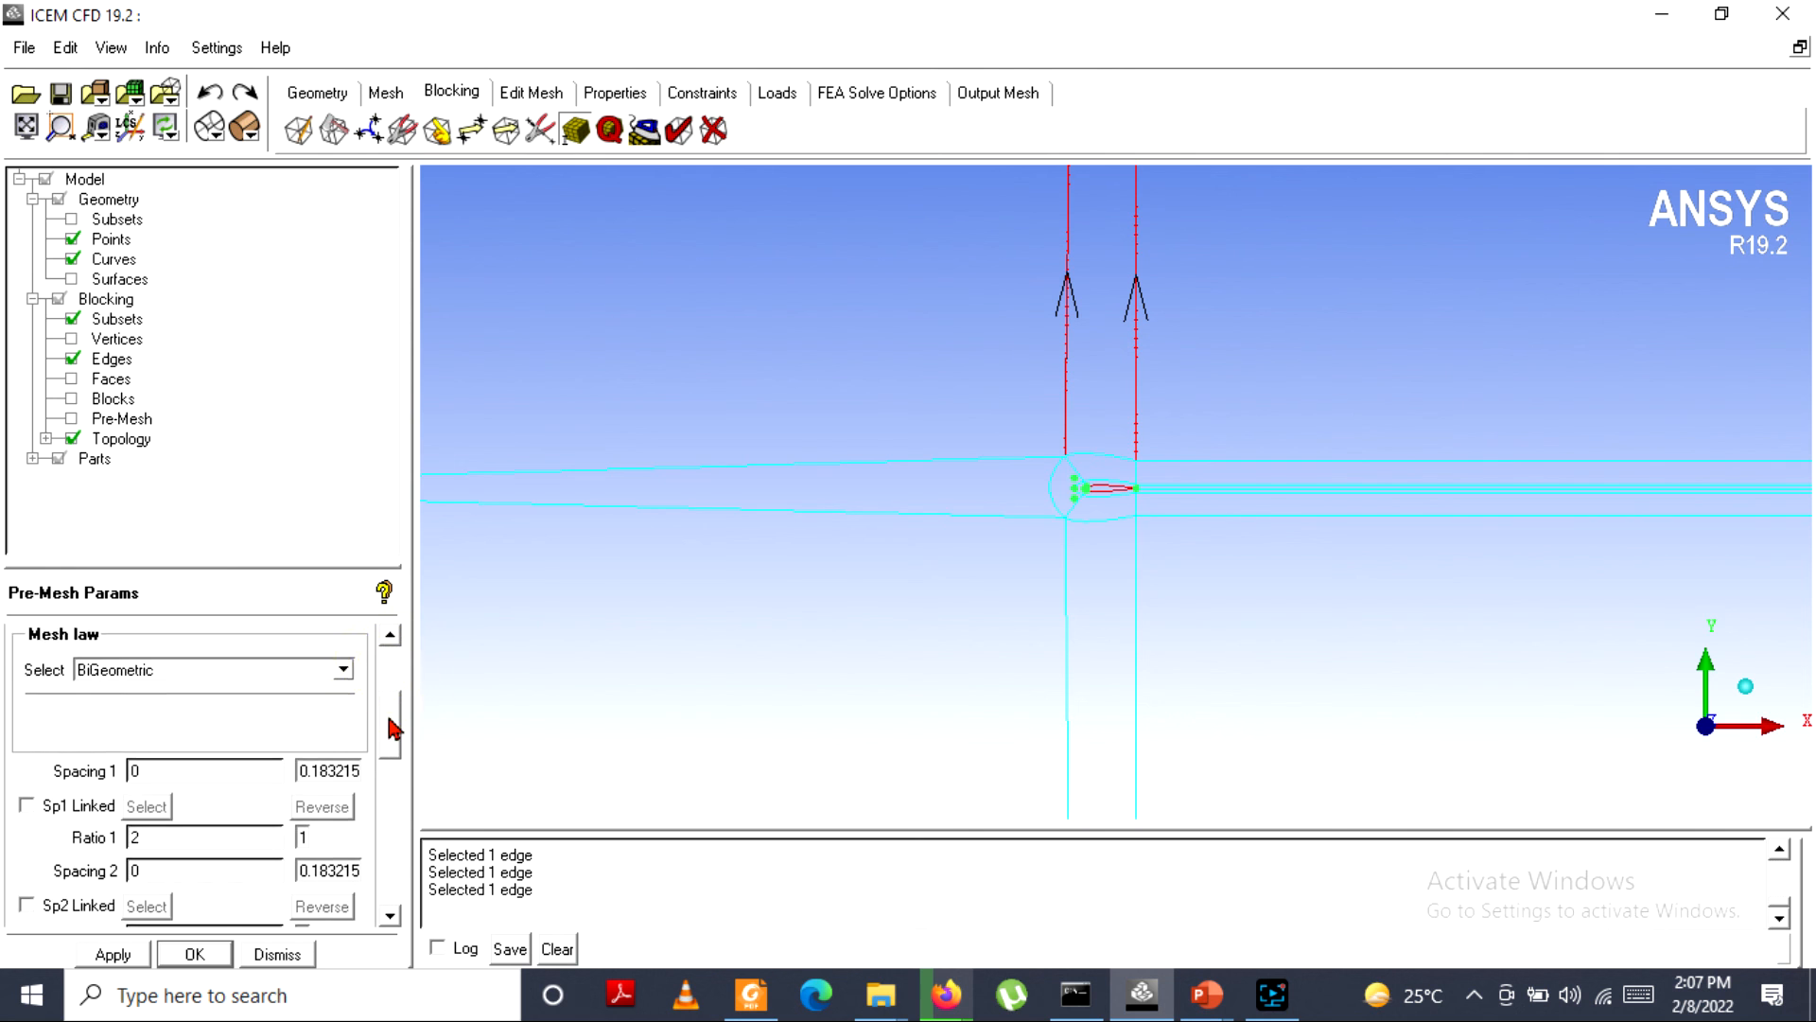
pyautogui.click(172, 695)
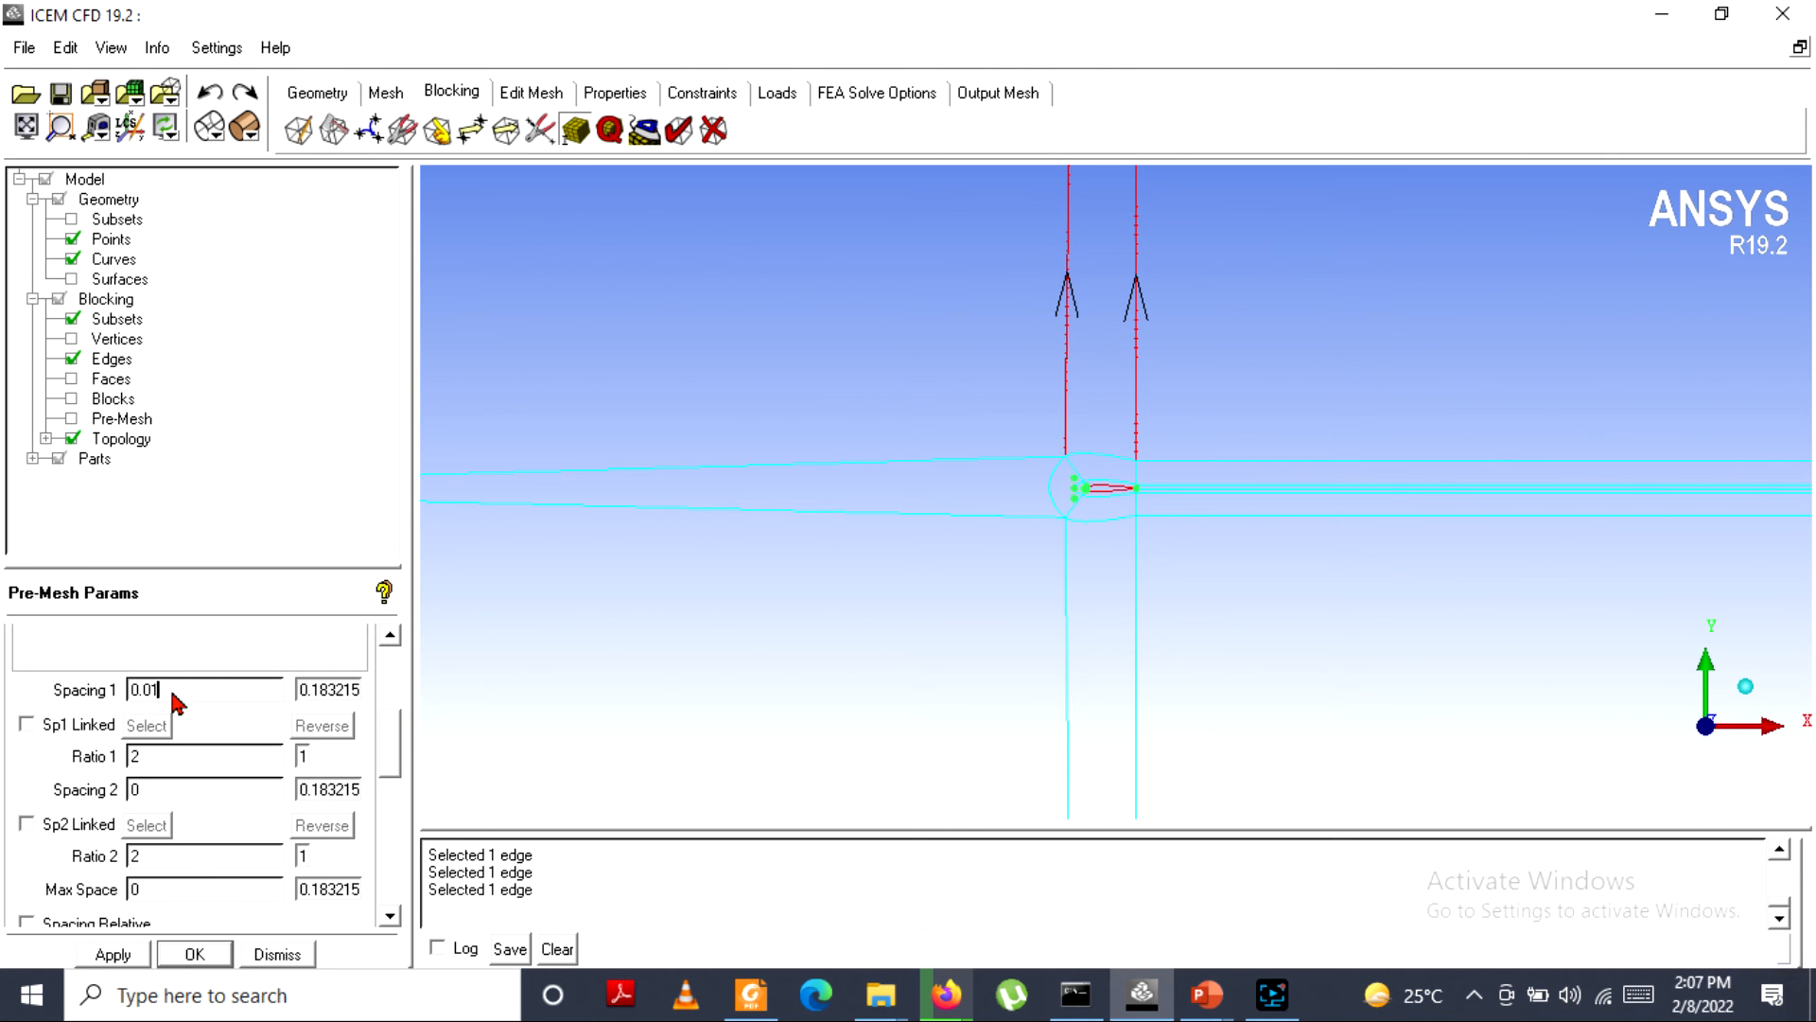
pyautogui.doubleClick(178, 757)
pyautogui.click(113, 954)
pyautogui.scroll(5, 1341, 458)
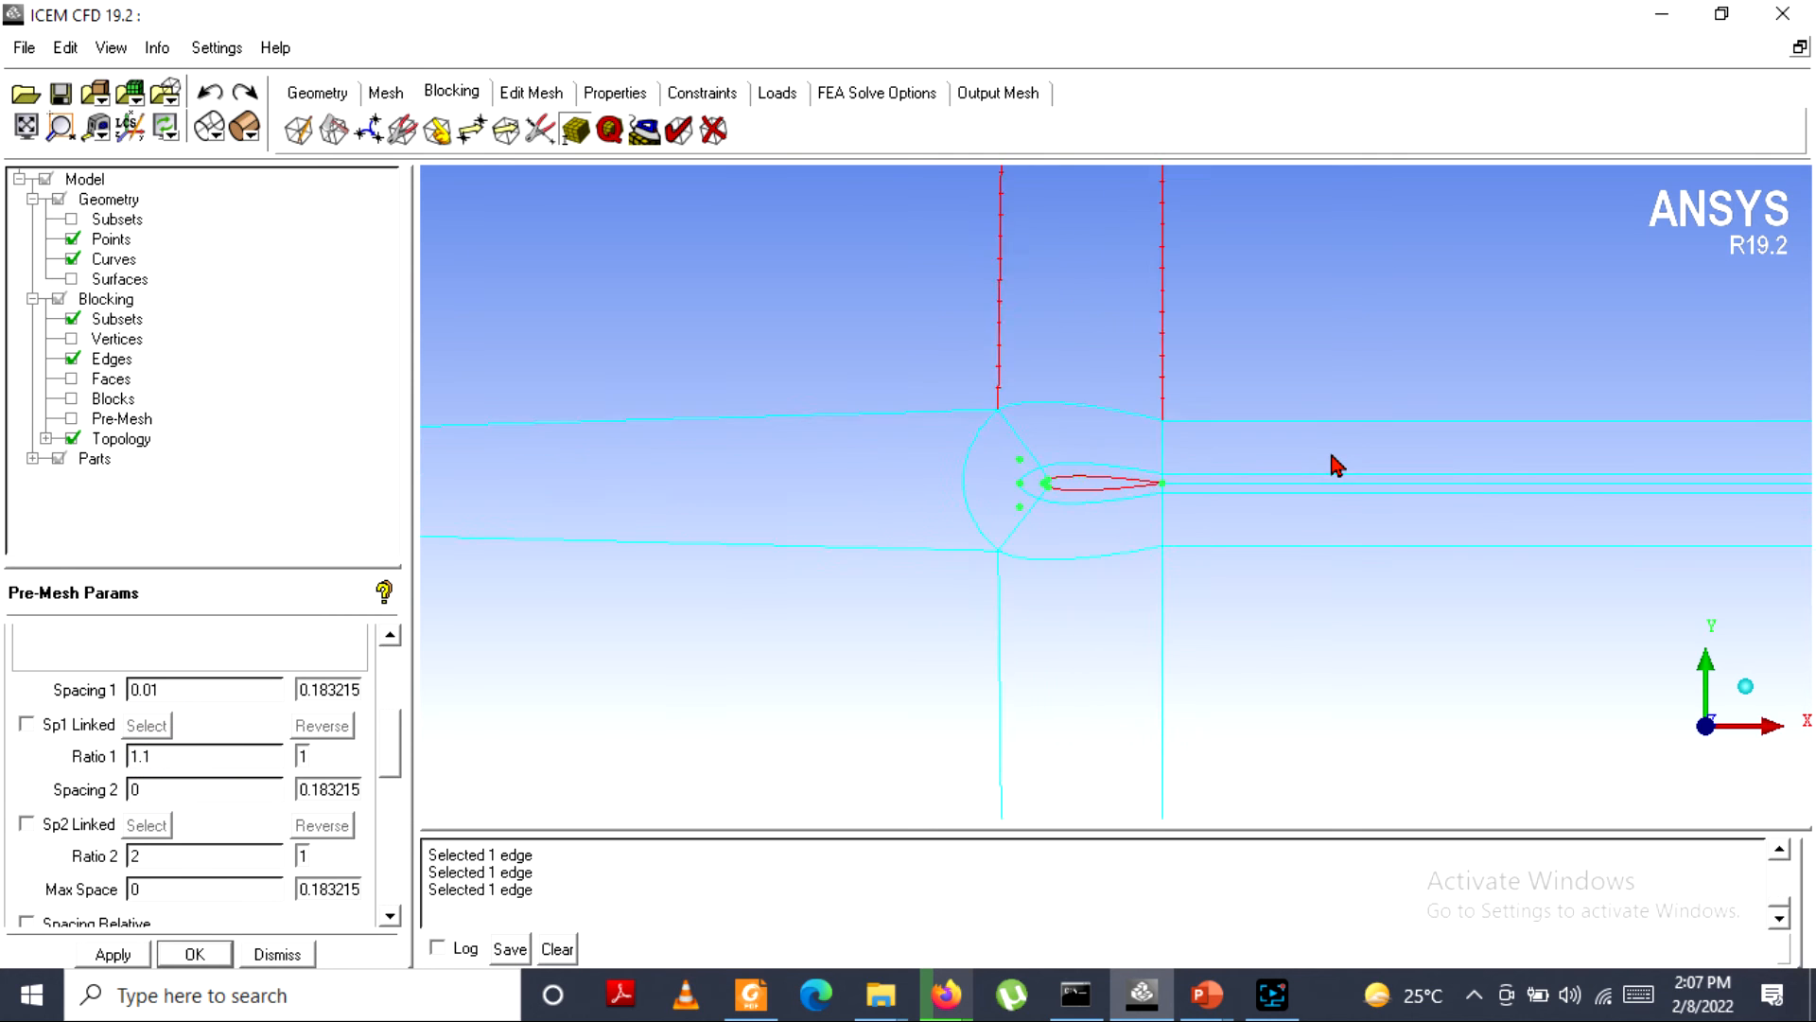
pyautogui.click(115, 954)
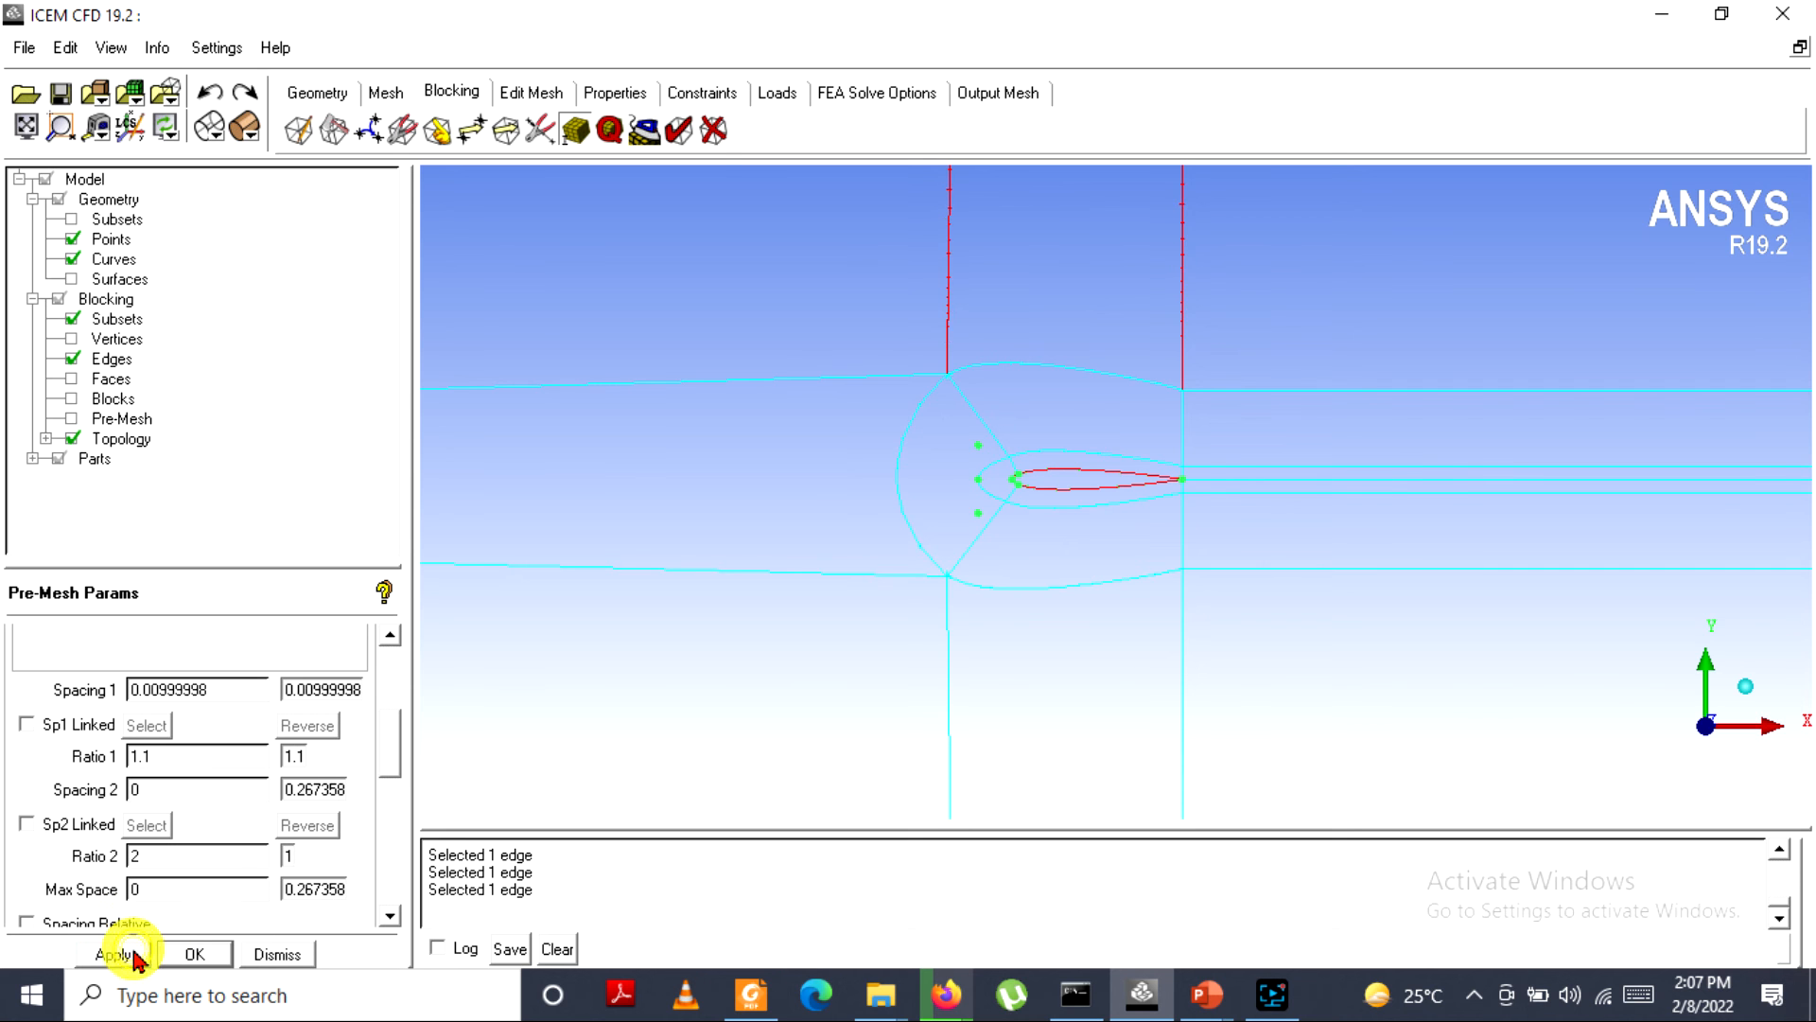
pyautogui.scroll(3, 980, 530)
pyautogui.moveTo(839, 304); pyautogui.dragTo(1023, 551, button='middle')
pyautogui.scroll(-8, 822, 441)
pyautogui.scroll(-2, 826, 456)
pyautogui.scroll(2, 826, 456)
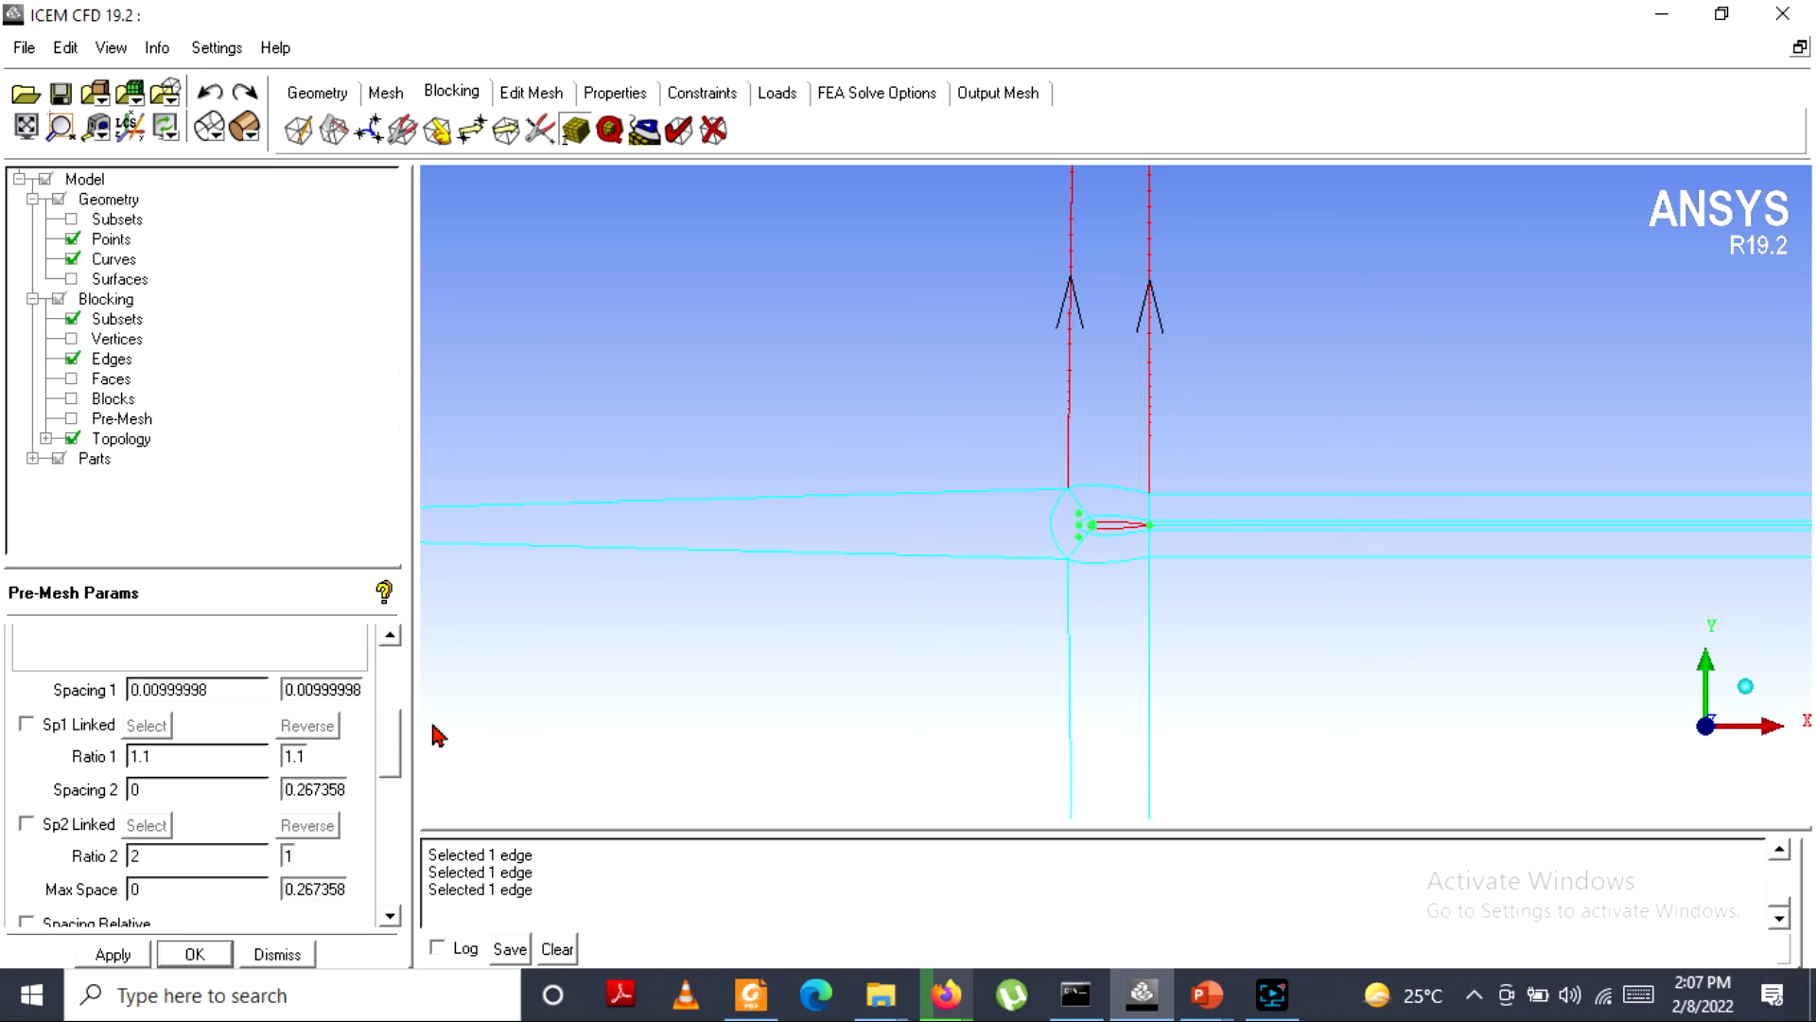
# Set 60 nodes on the horizontal edges running from the inlet to the outer O-grid.
pyautogui.moveTo(390, 726); pyautogui.dragTo(376, 634)
pyautogui.click(153, 673)
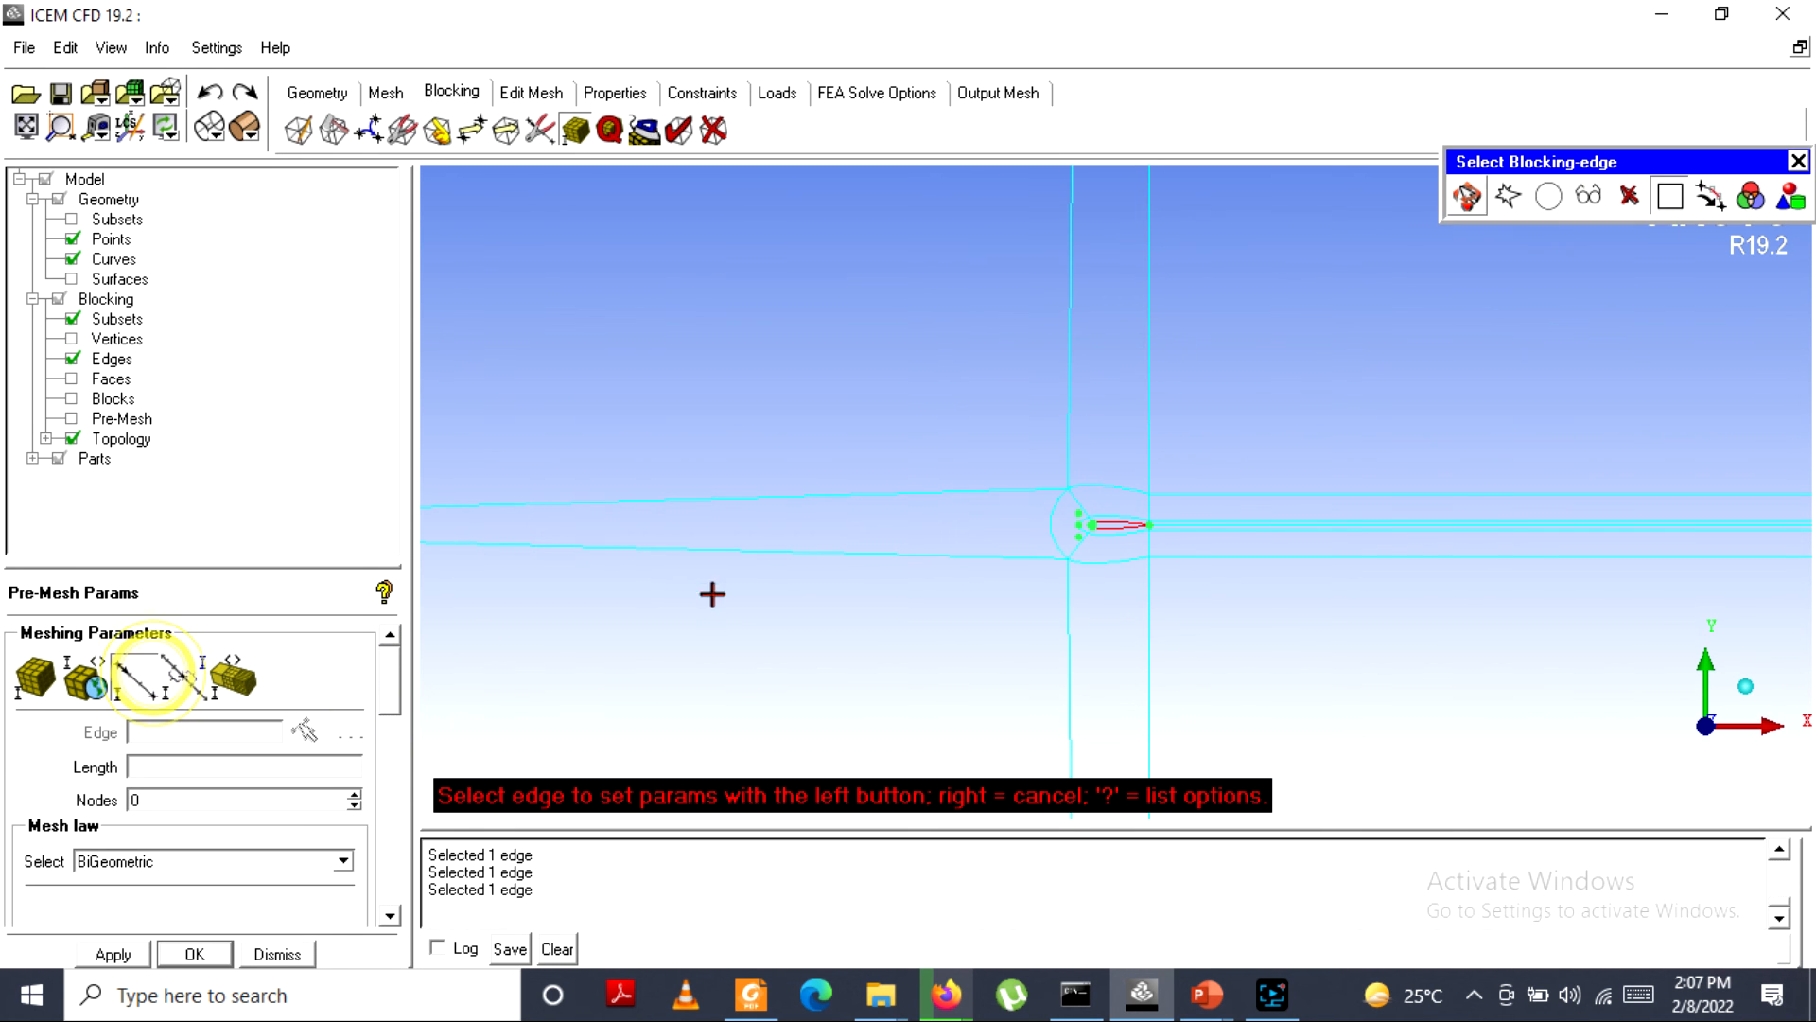
pyautogui.click(756, 556)
pyautogui.doubleClick(224, 795)
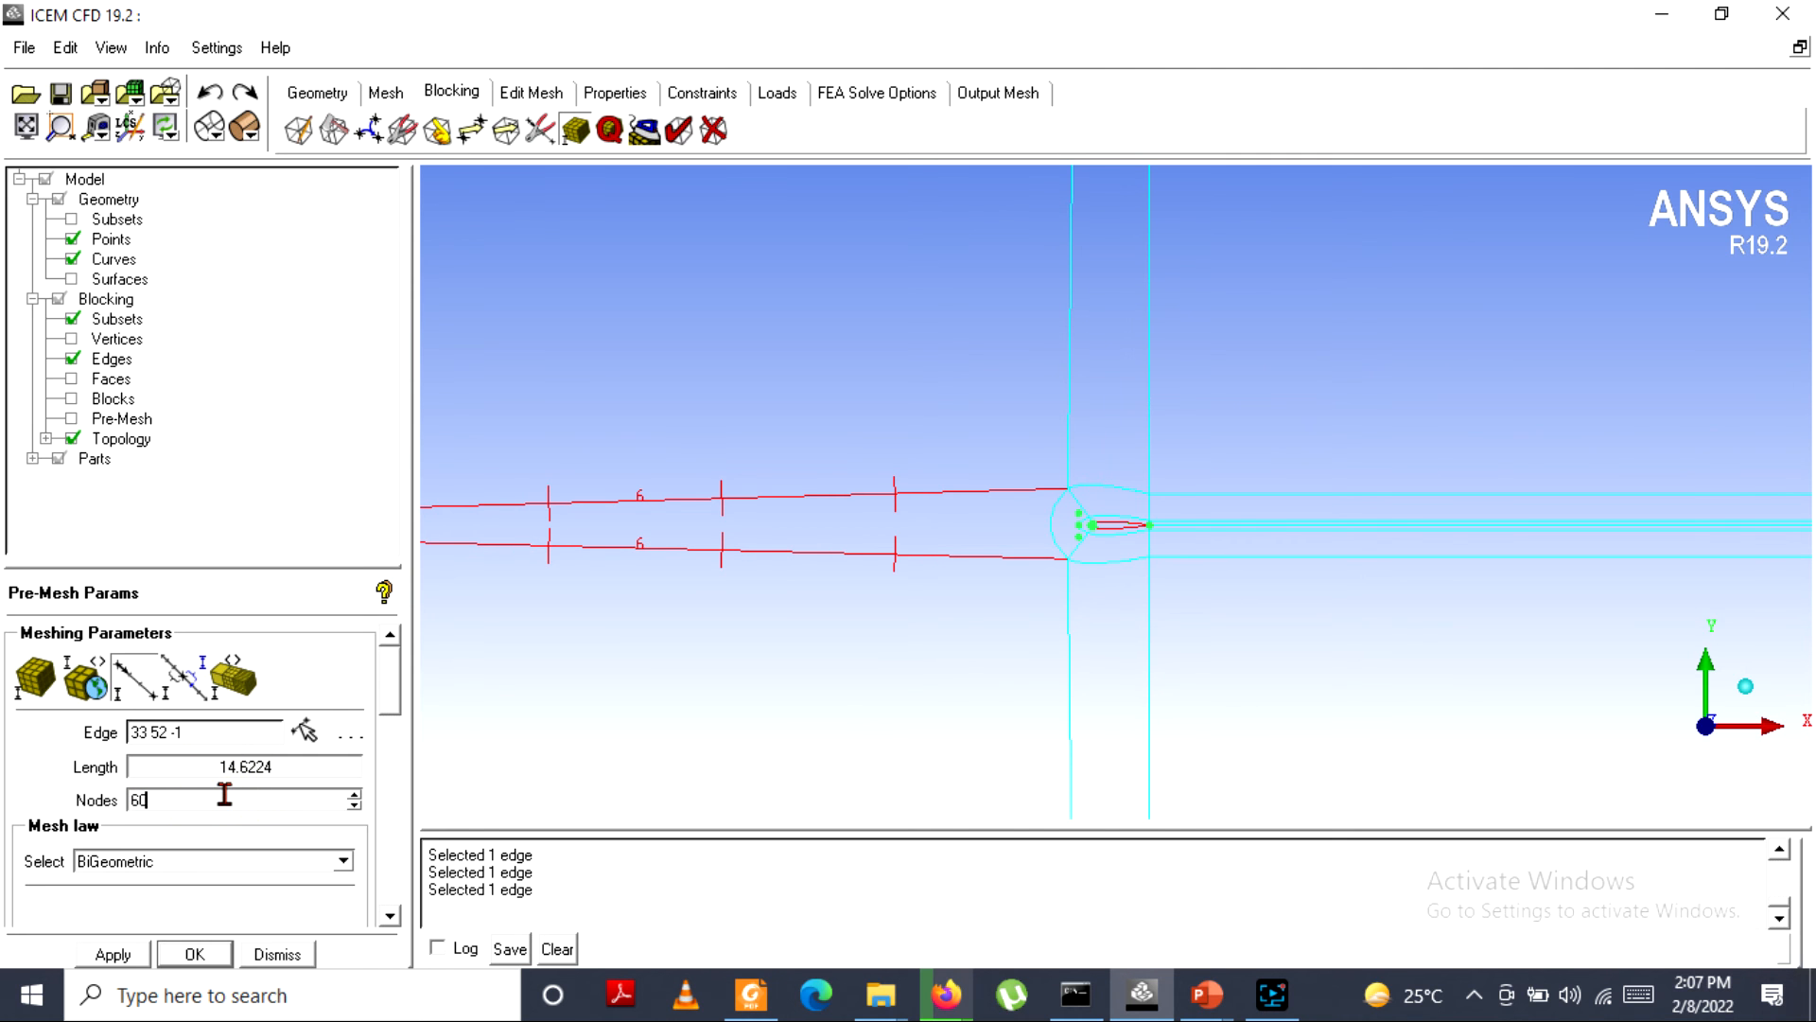
pyautogui.scroll(-5, 740, 702)
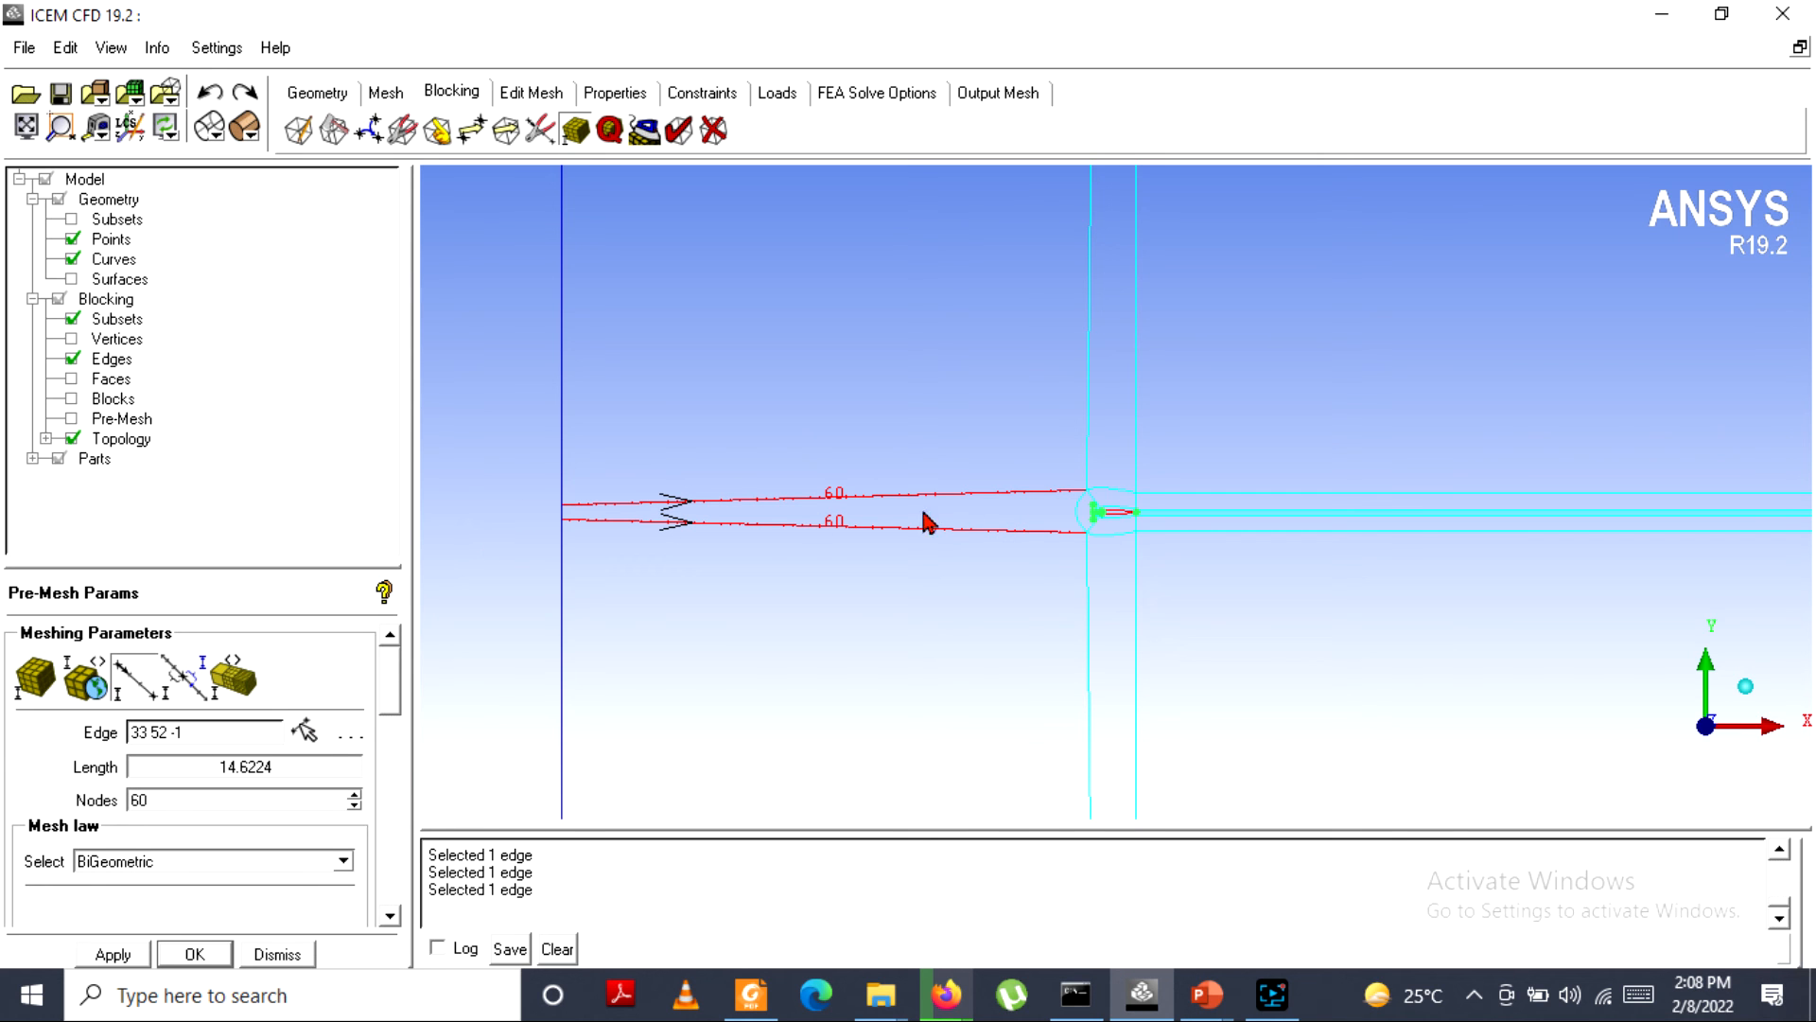
# Give the upstream horizontal edges a Spacing 2 of 0.01 and a Ratio 2 of 1.1, and apply the parameters.
pyautogui.moveTo(392, 679); pyautogui.dragTo(396, 756)
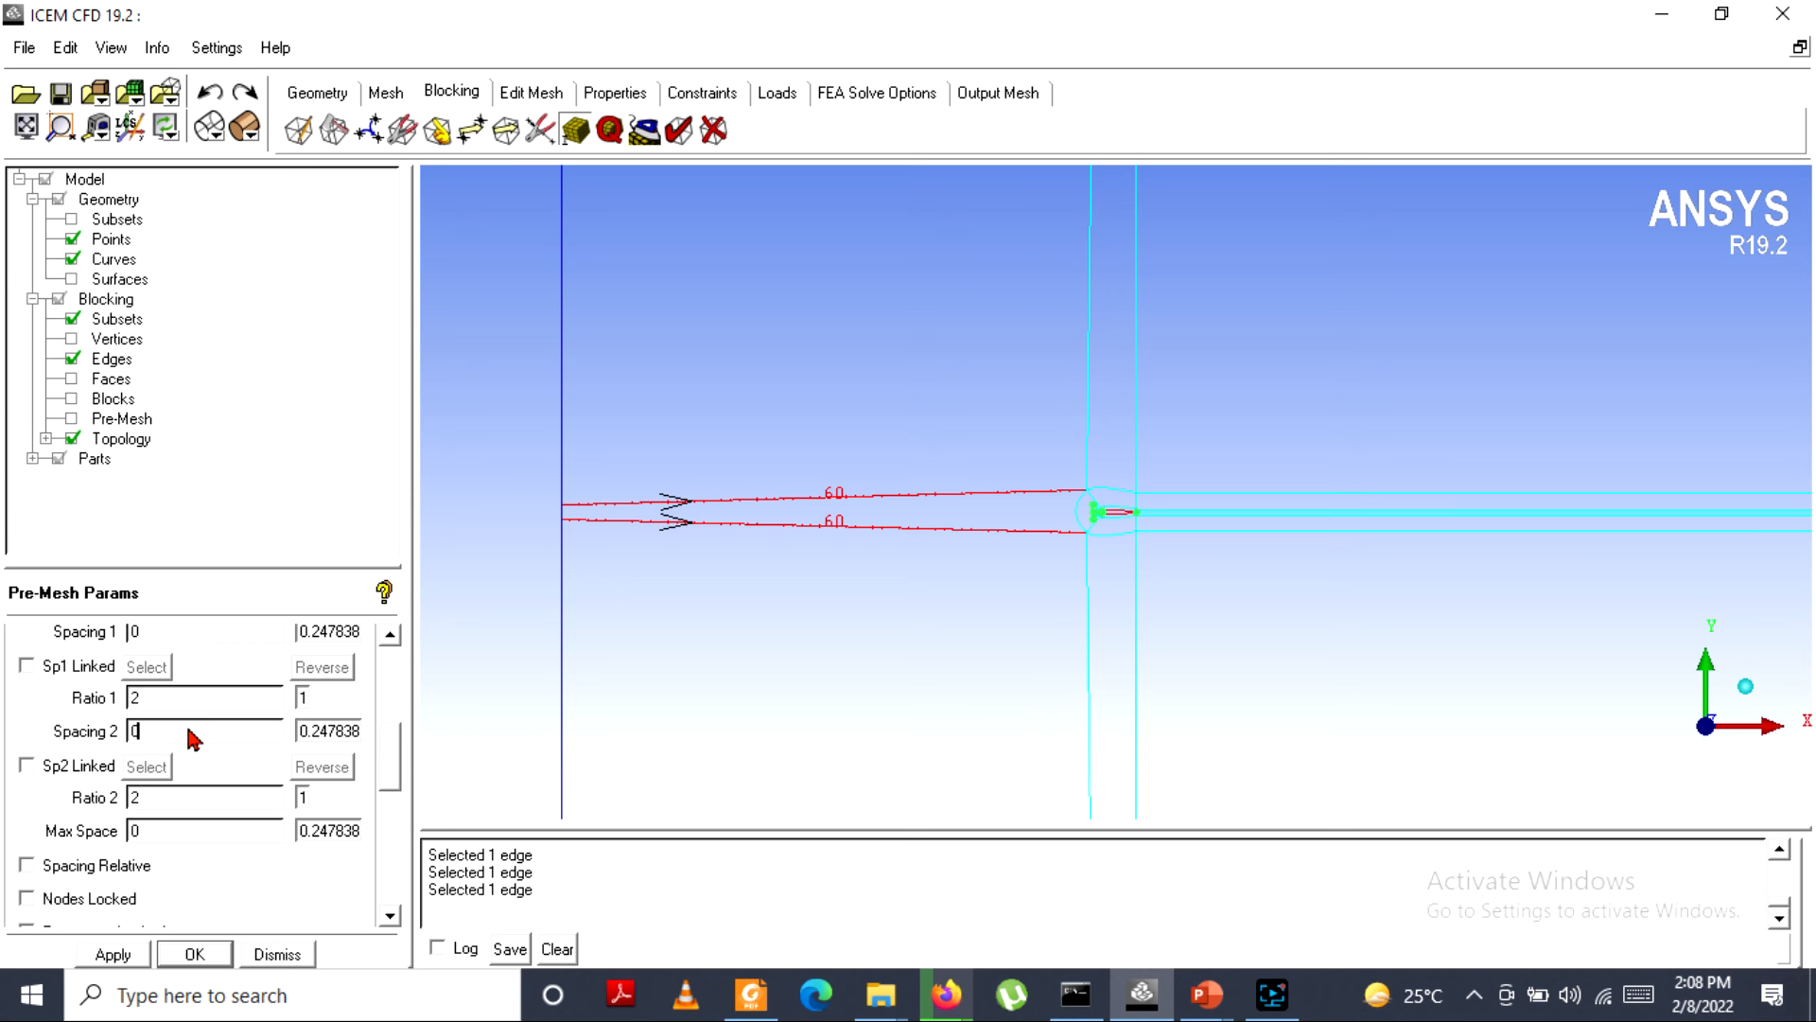
pyautogui.doubleClick(197, 799)
pyautogui.click(116, 955)
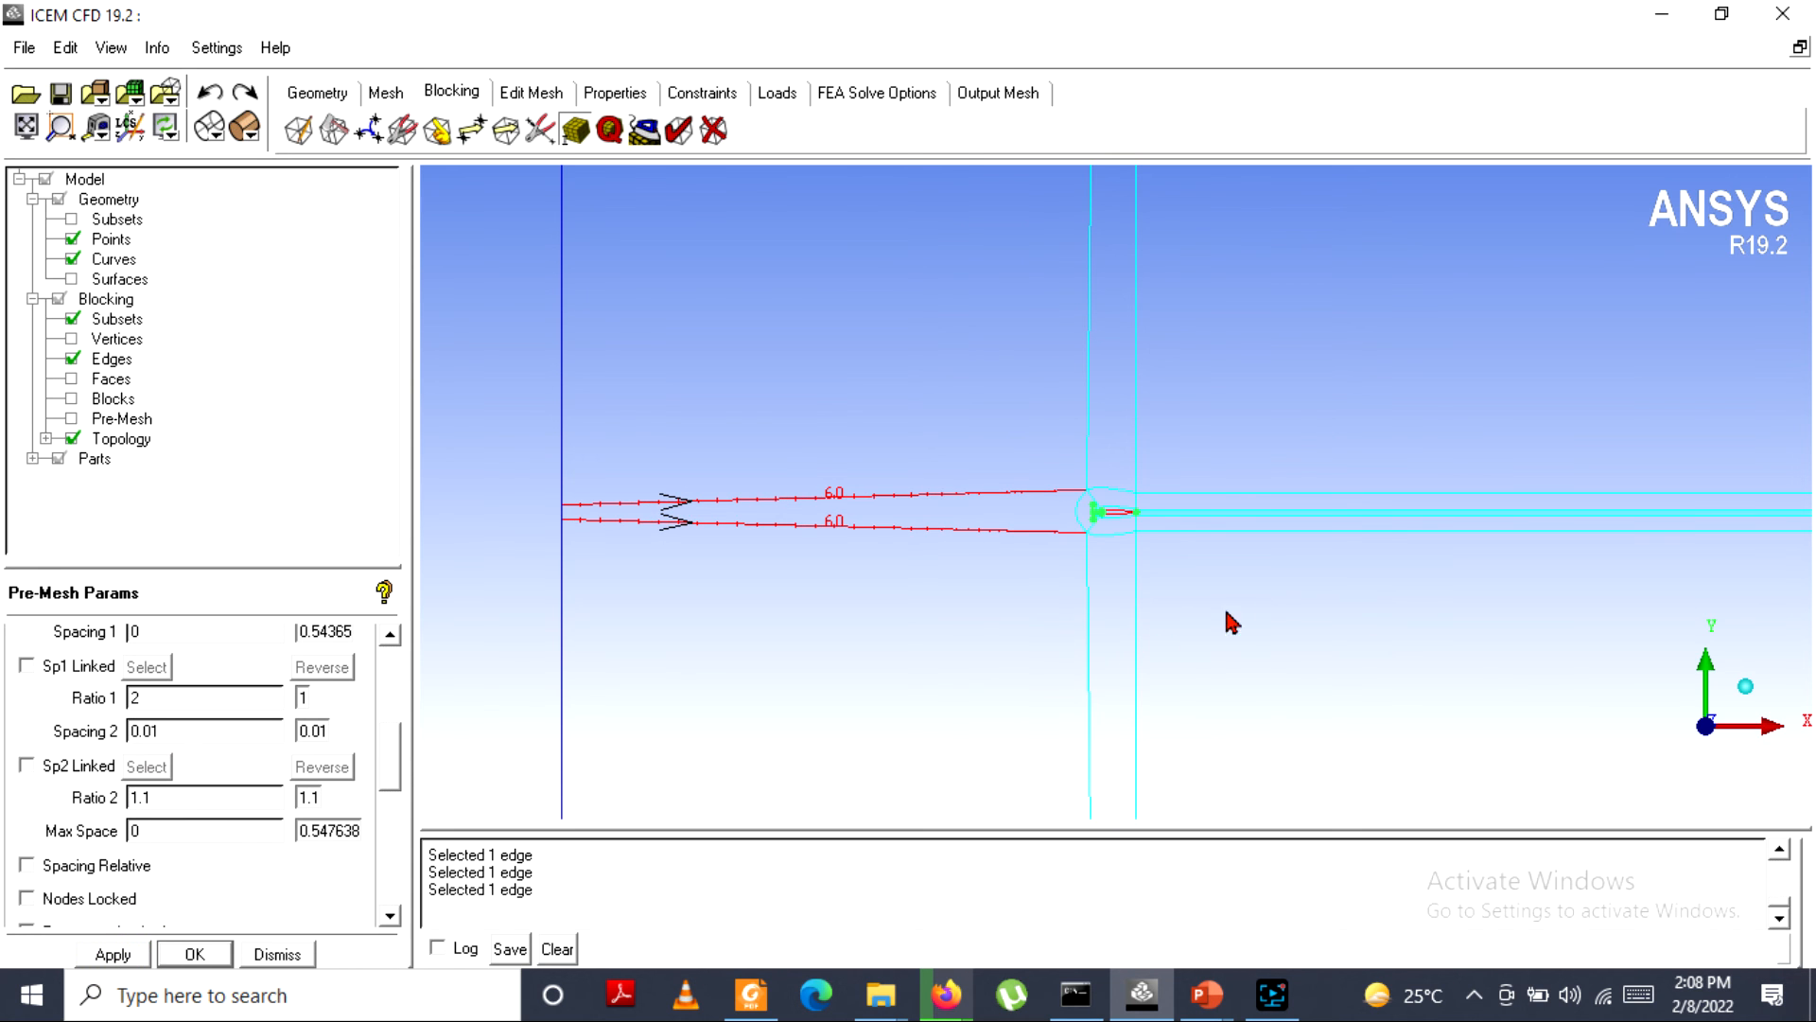
pyautogui.scroll(3, 1324, 579)
pyautogui.scroll(3, 1324, 579)
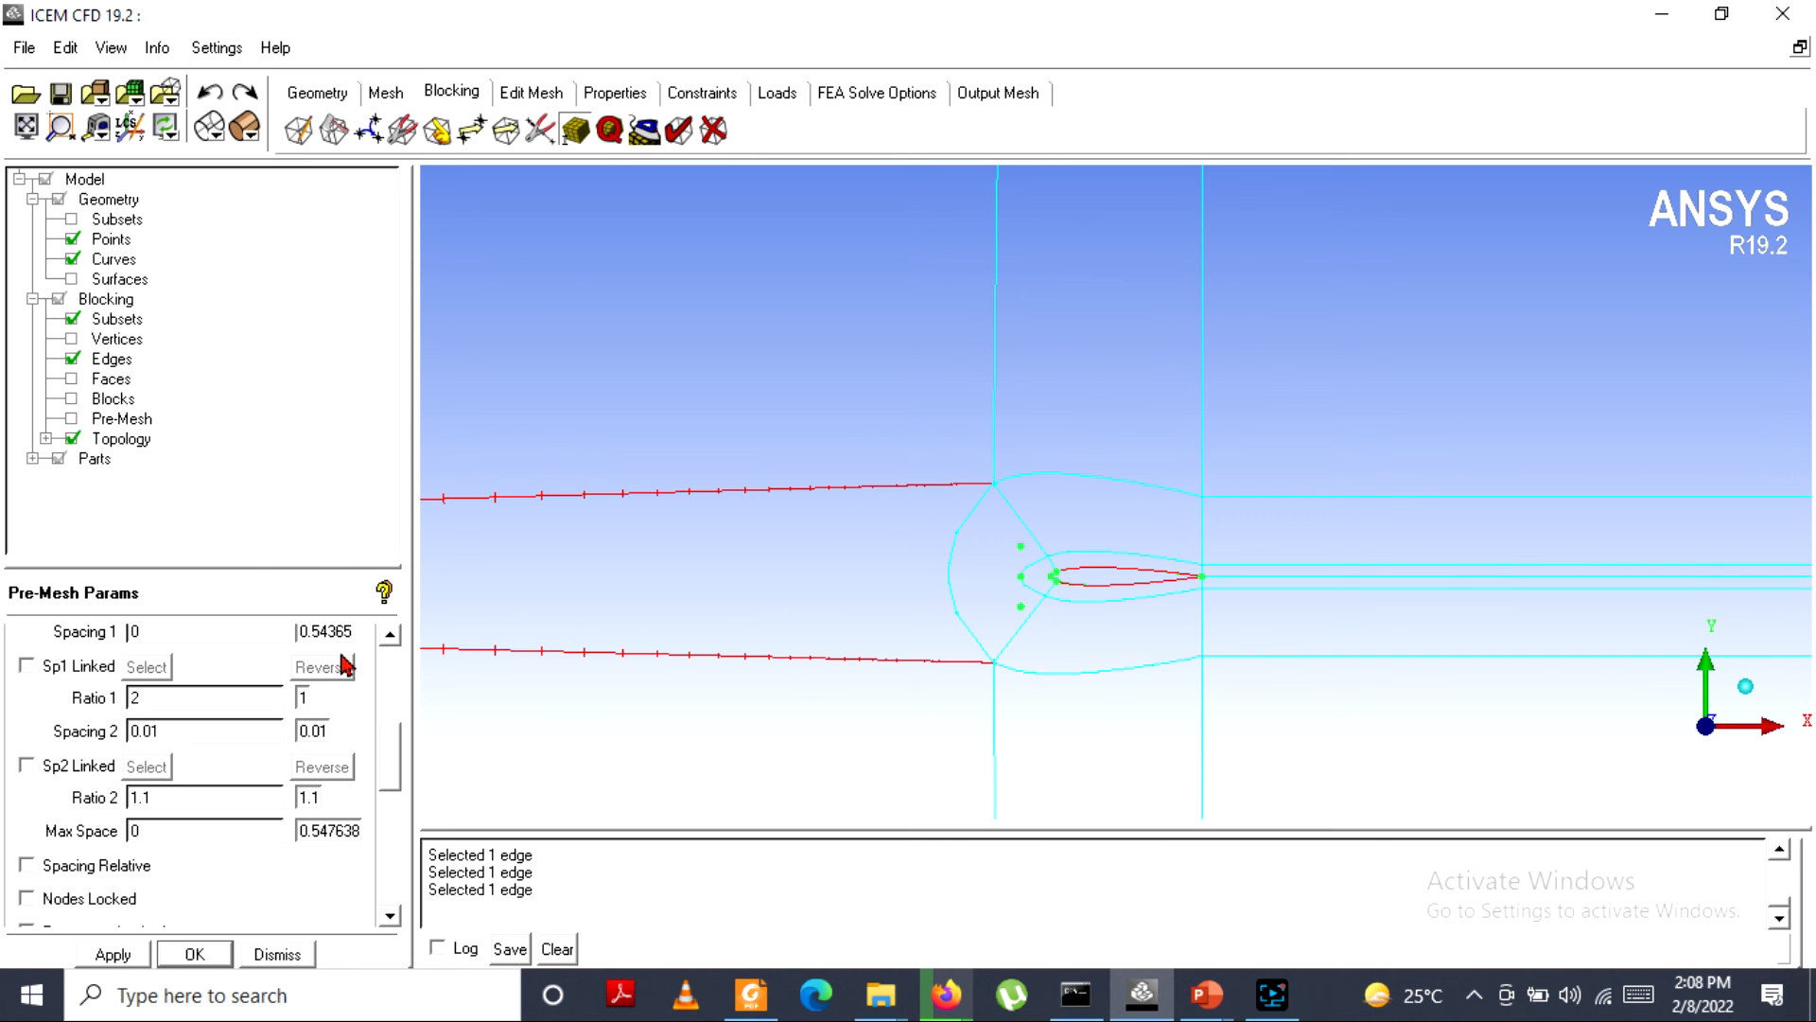
# Recompute the pre-mesh, display it, and inspect the cells around the airfoil.
pyautogui.rightClick(111, 428)
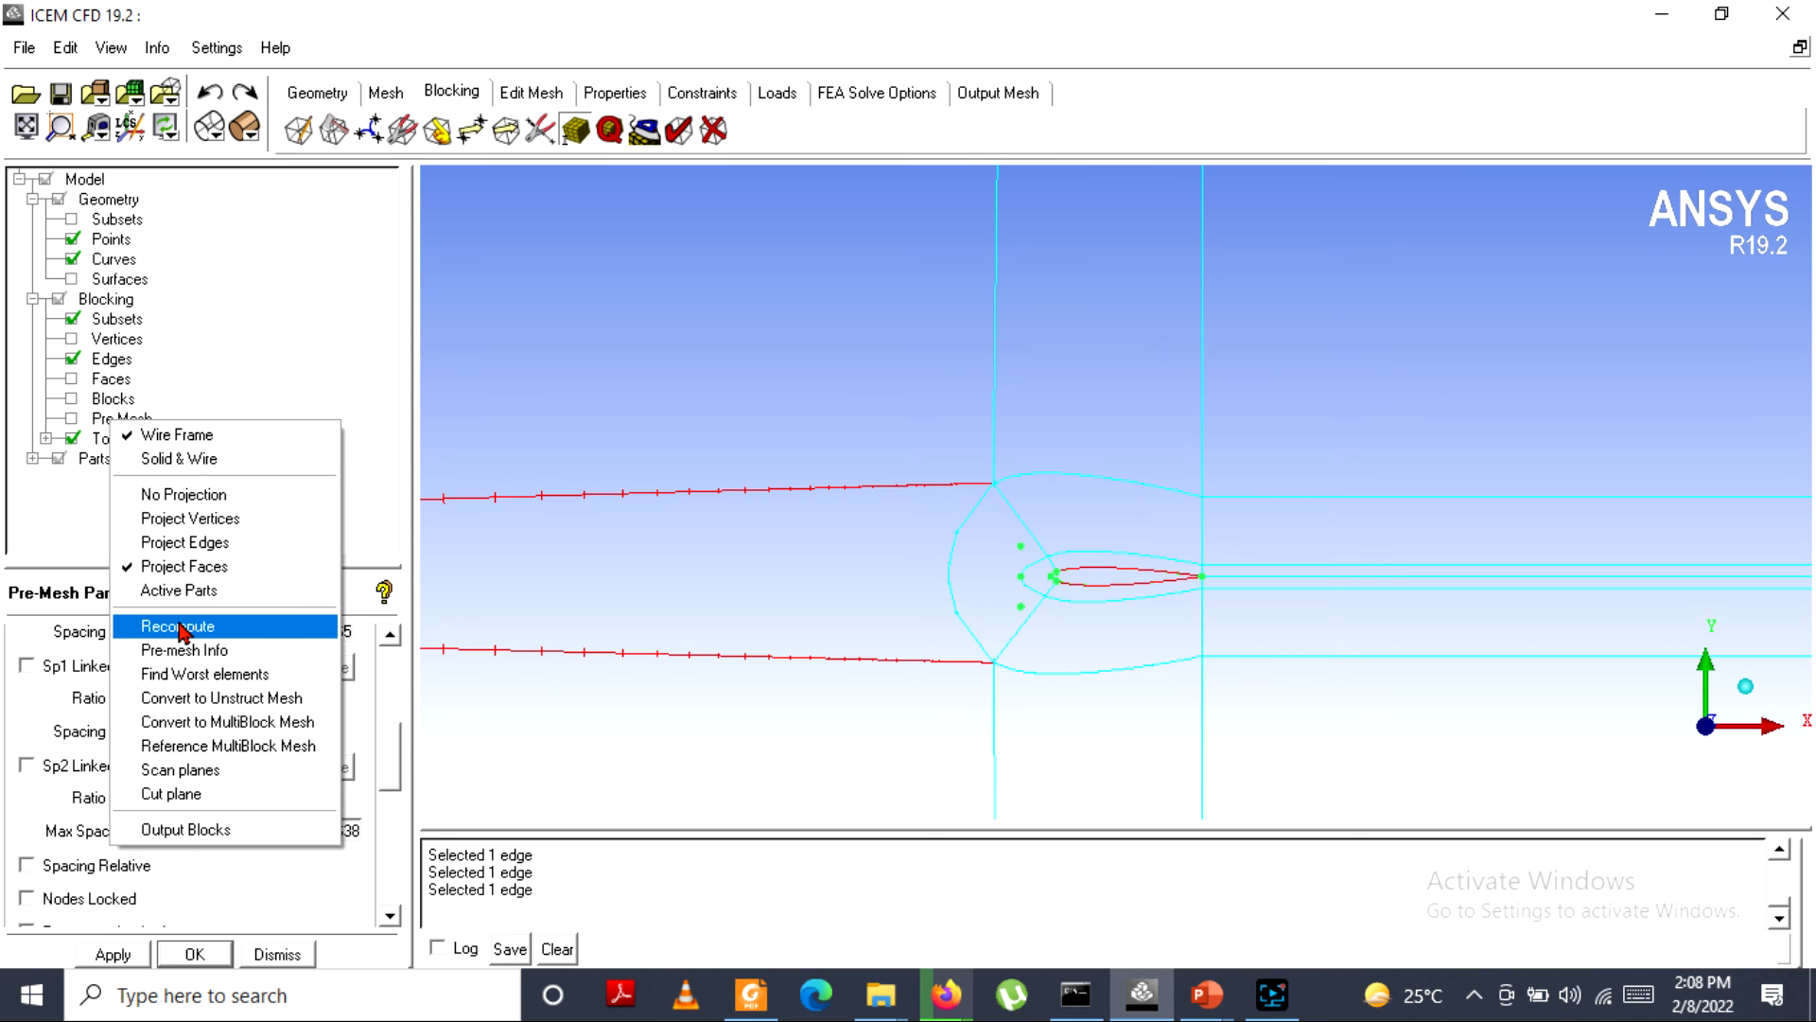
pyautogui.rightClick(103, 425)
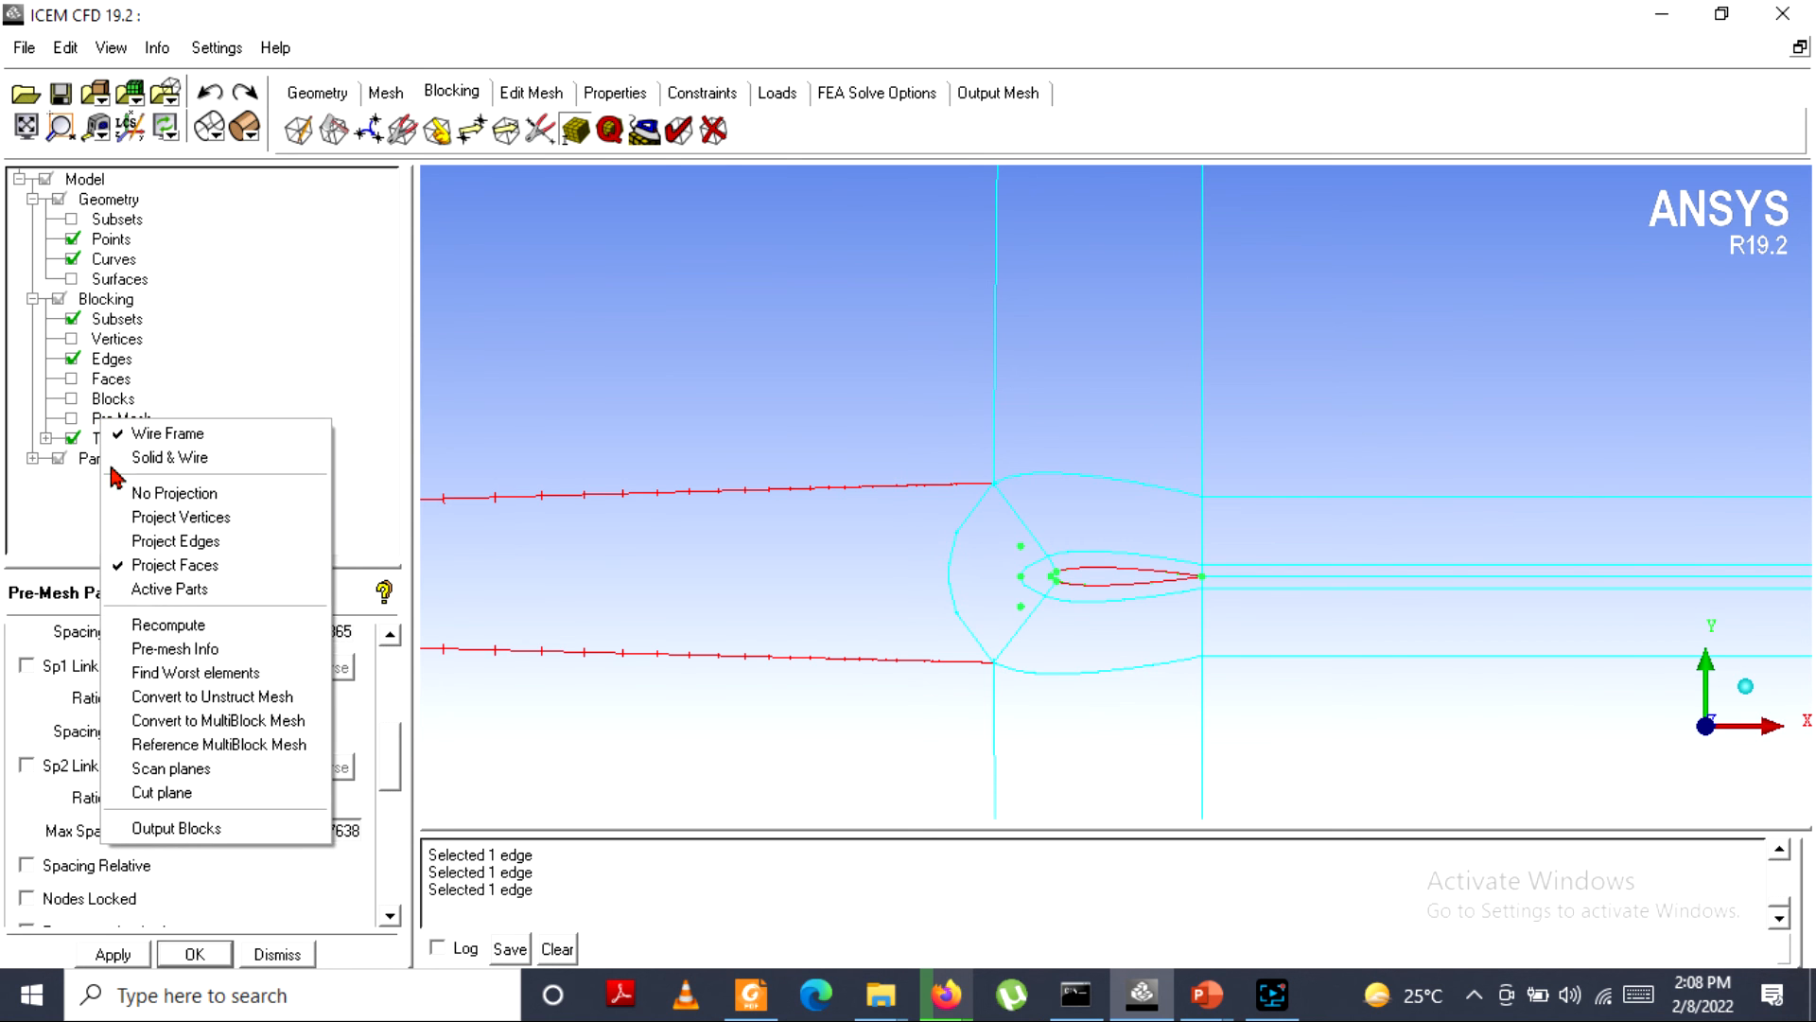
pyautogui.click(156, 625)
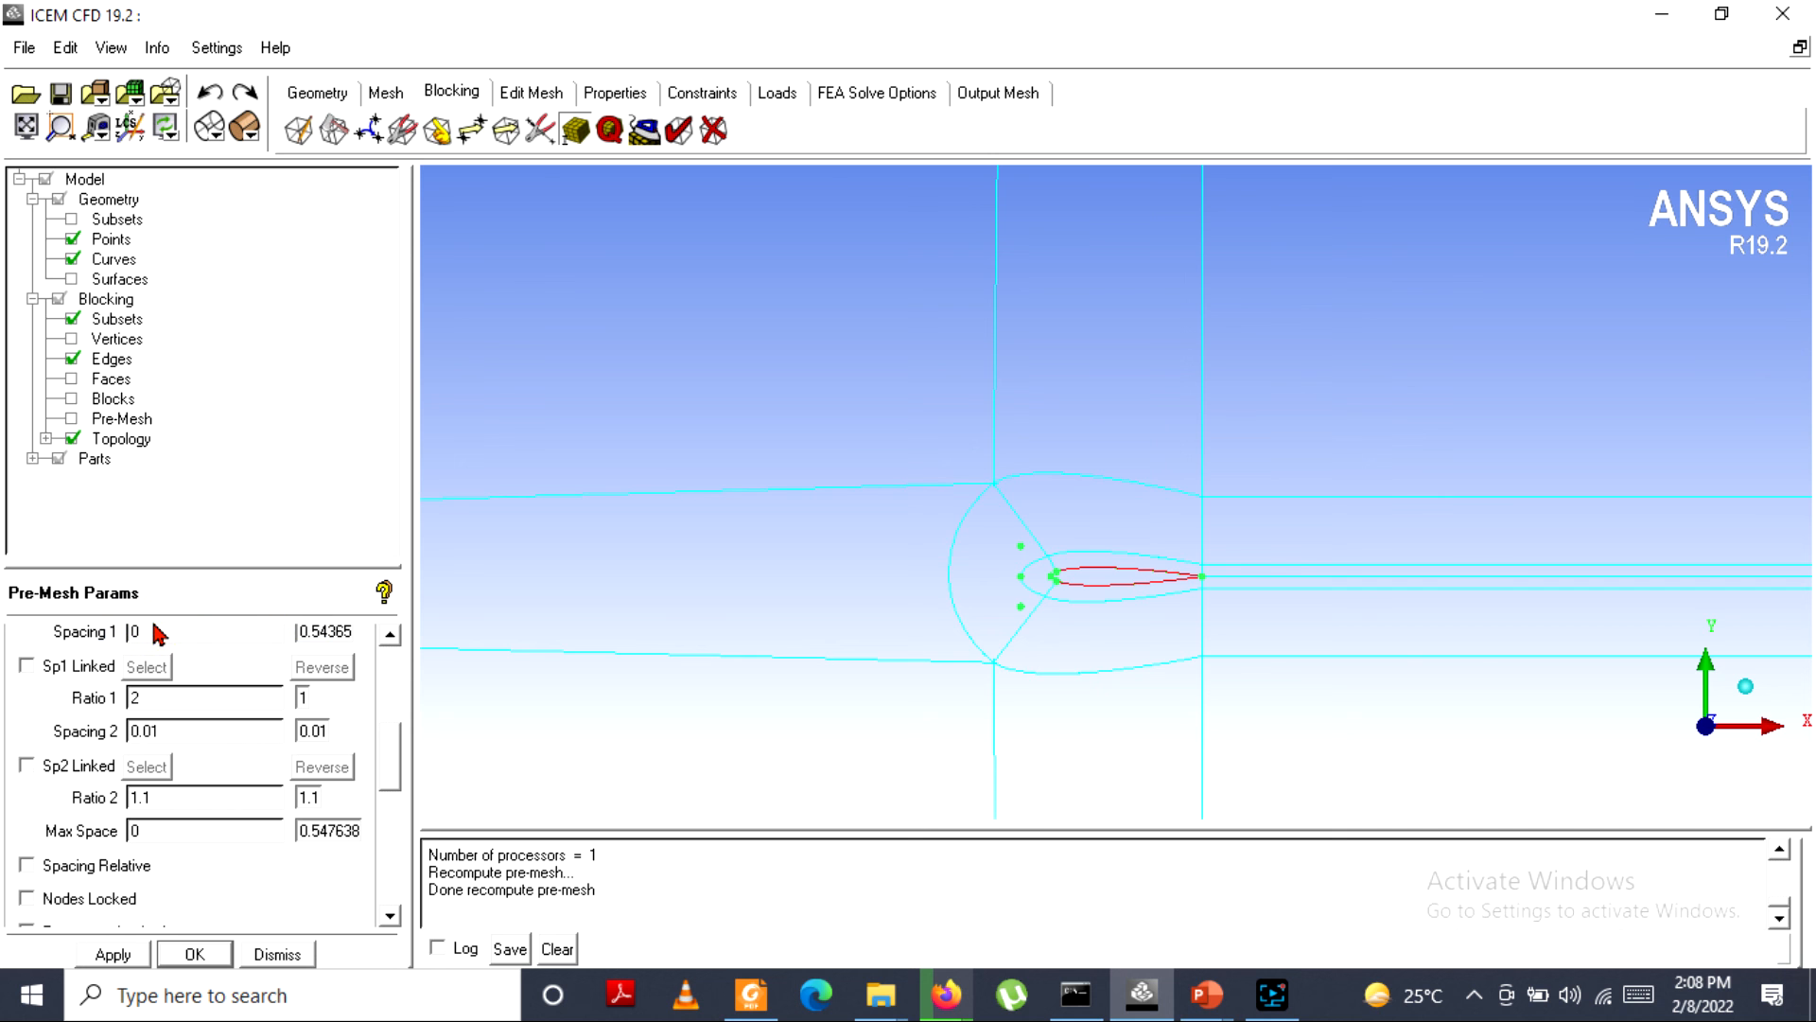
pyautogui.click(71, 418)
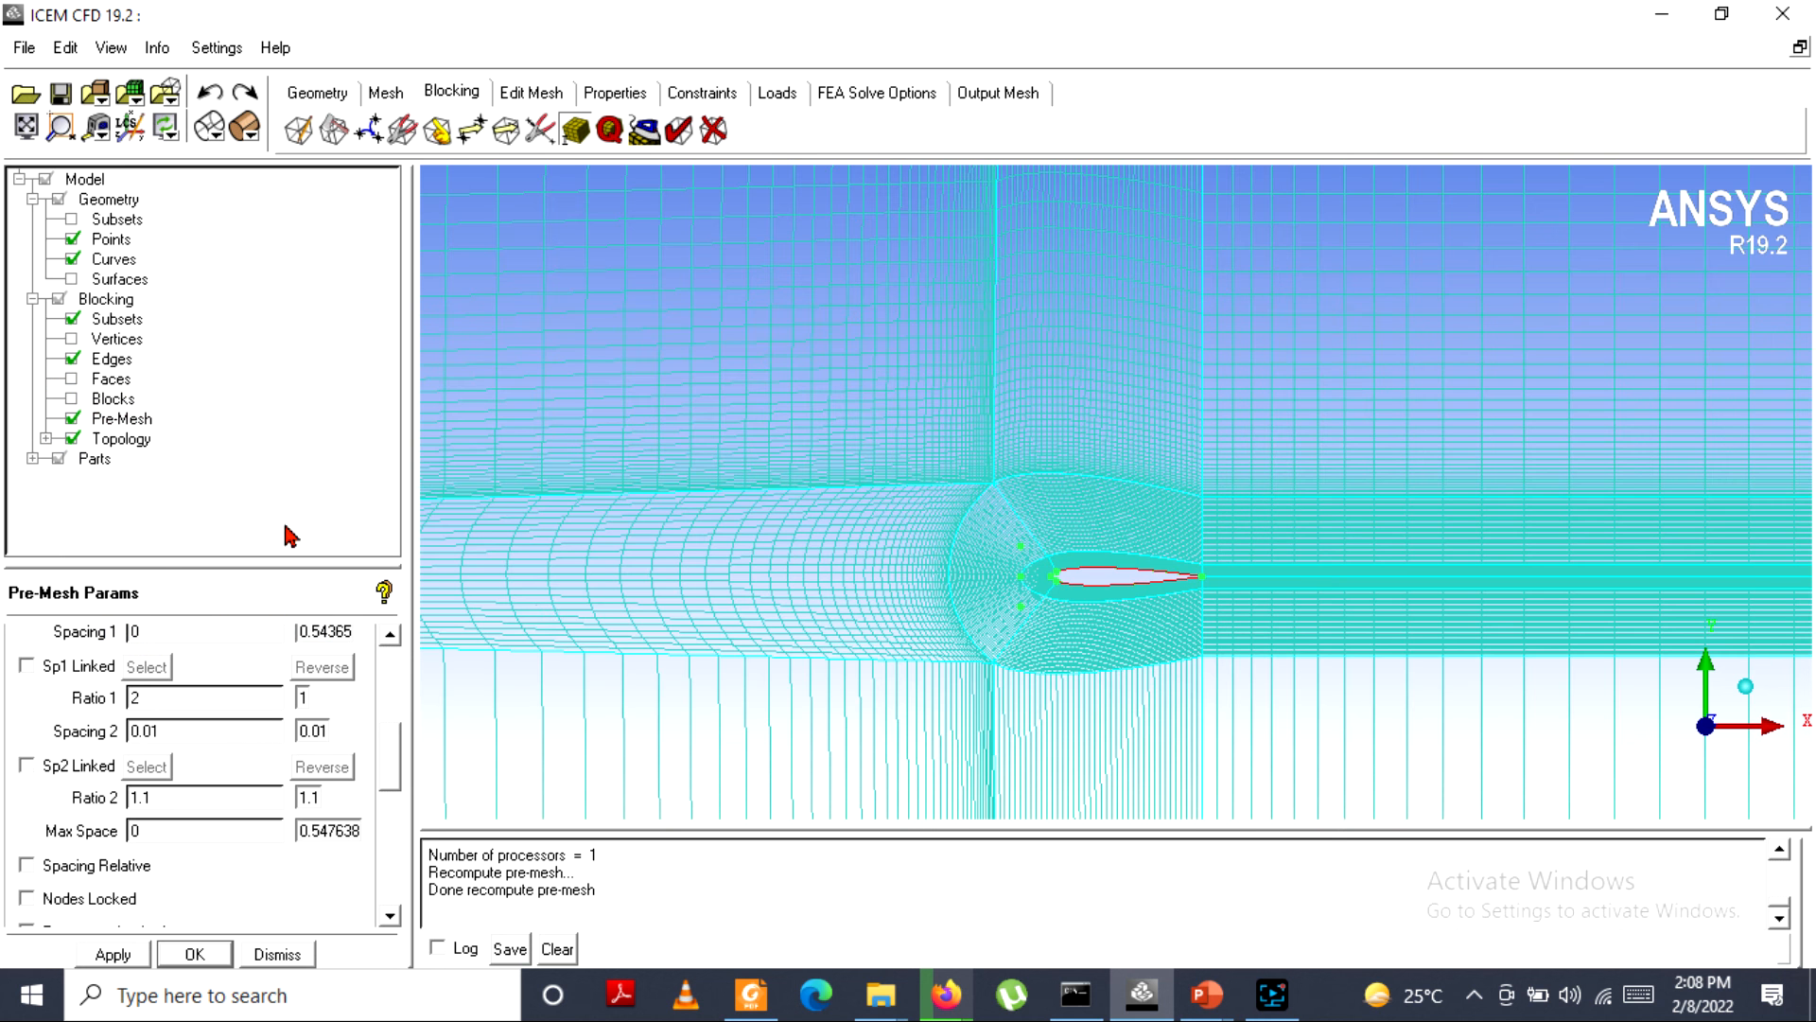
pyautogui.scroll(3, 1112, 668)
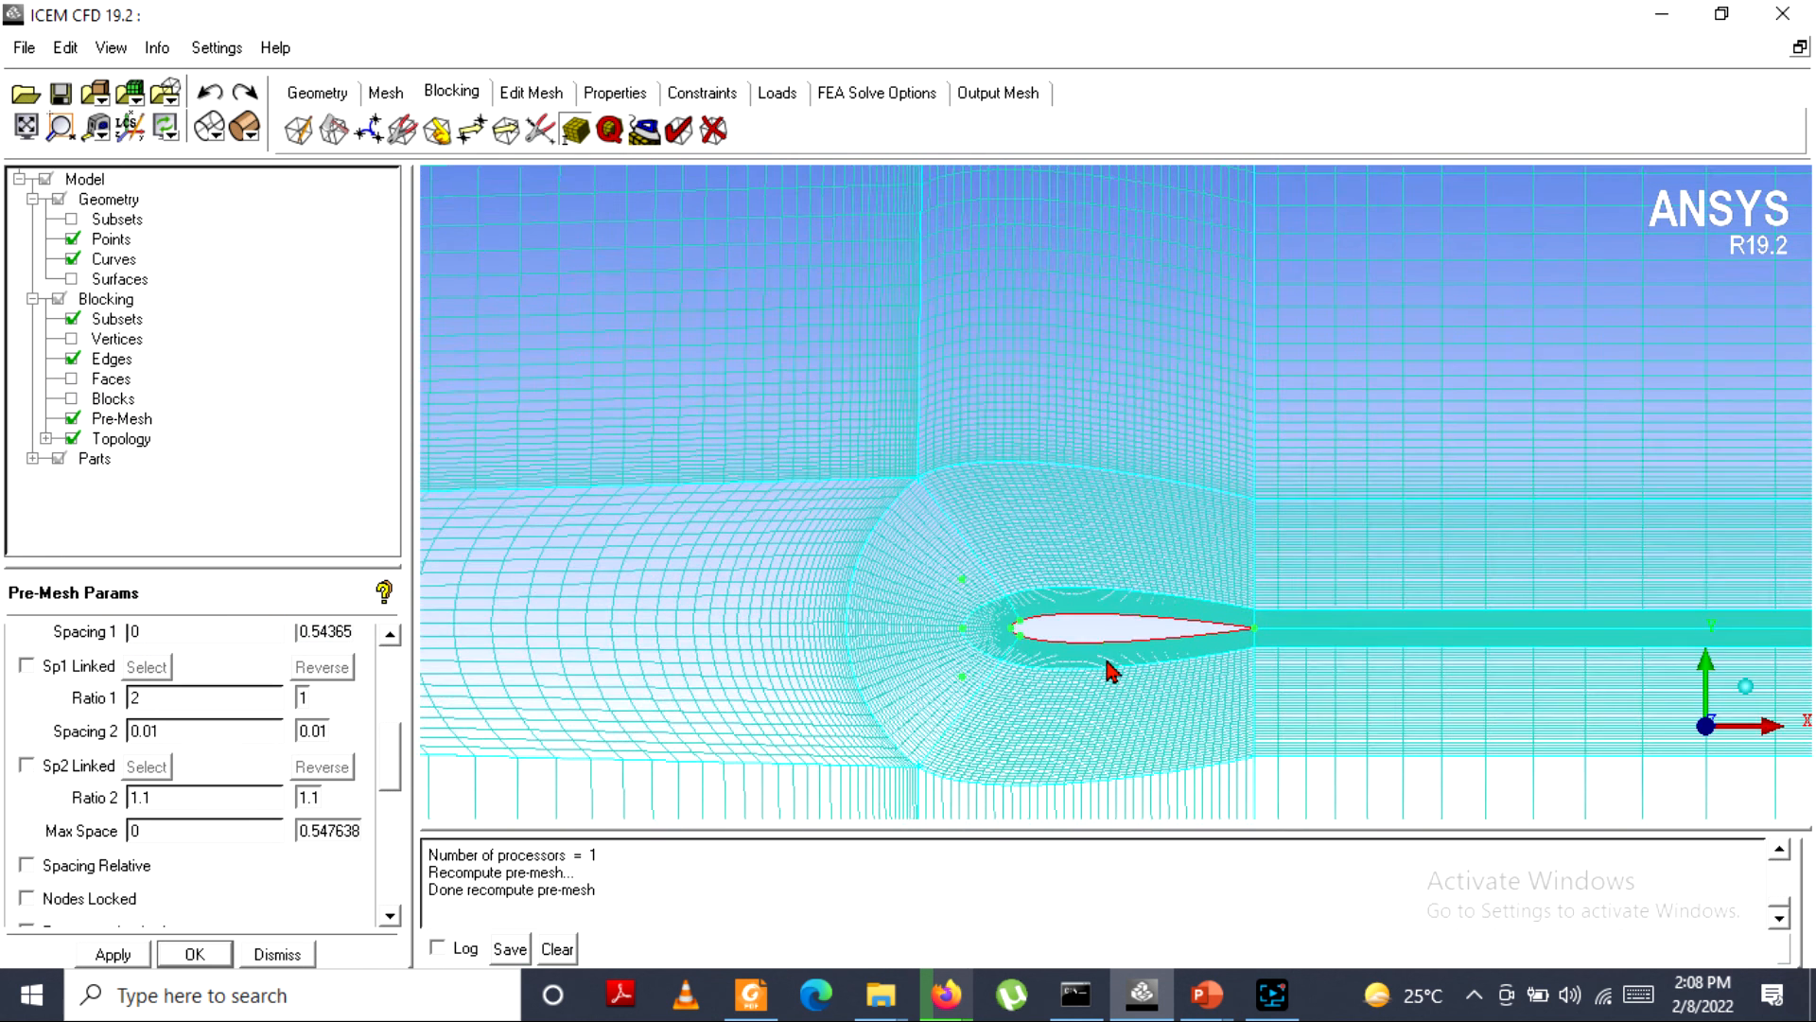
pyautogui.scroll(-2, 1116, 666)
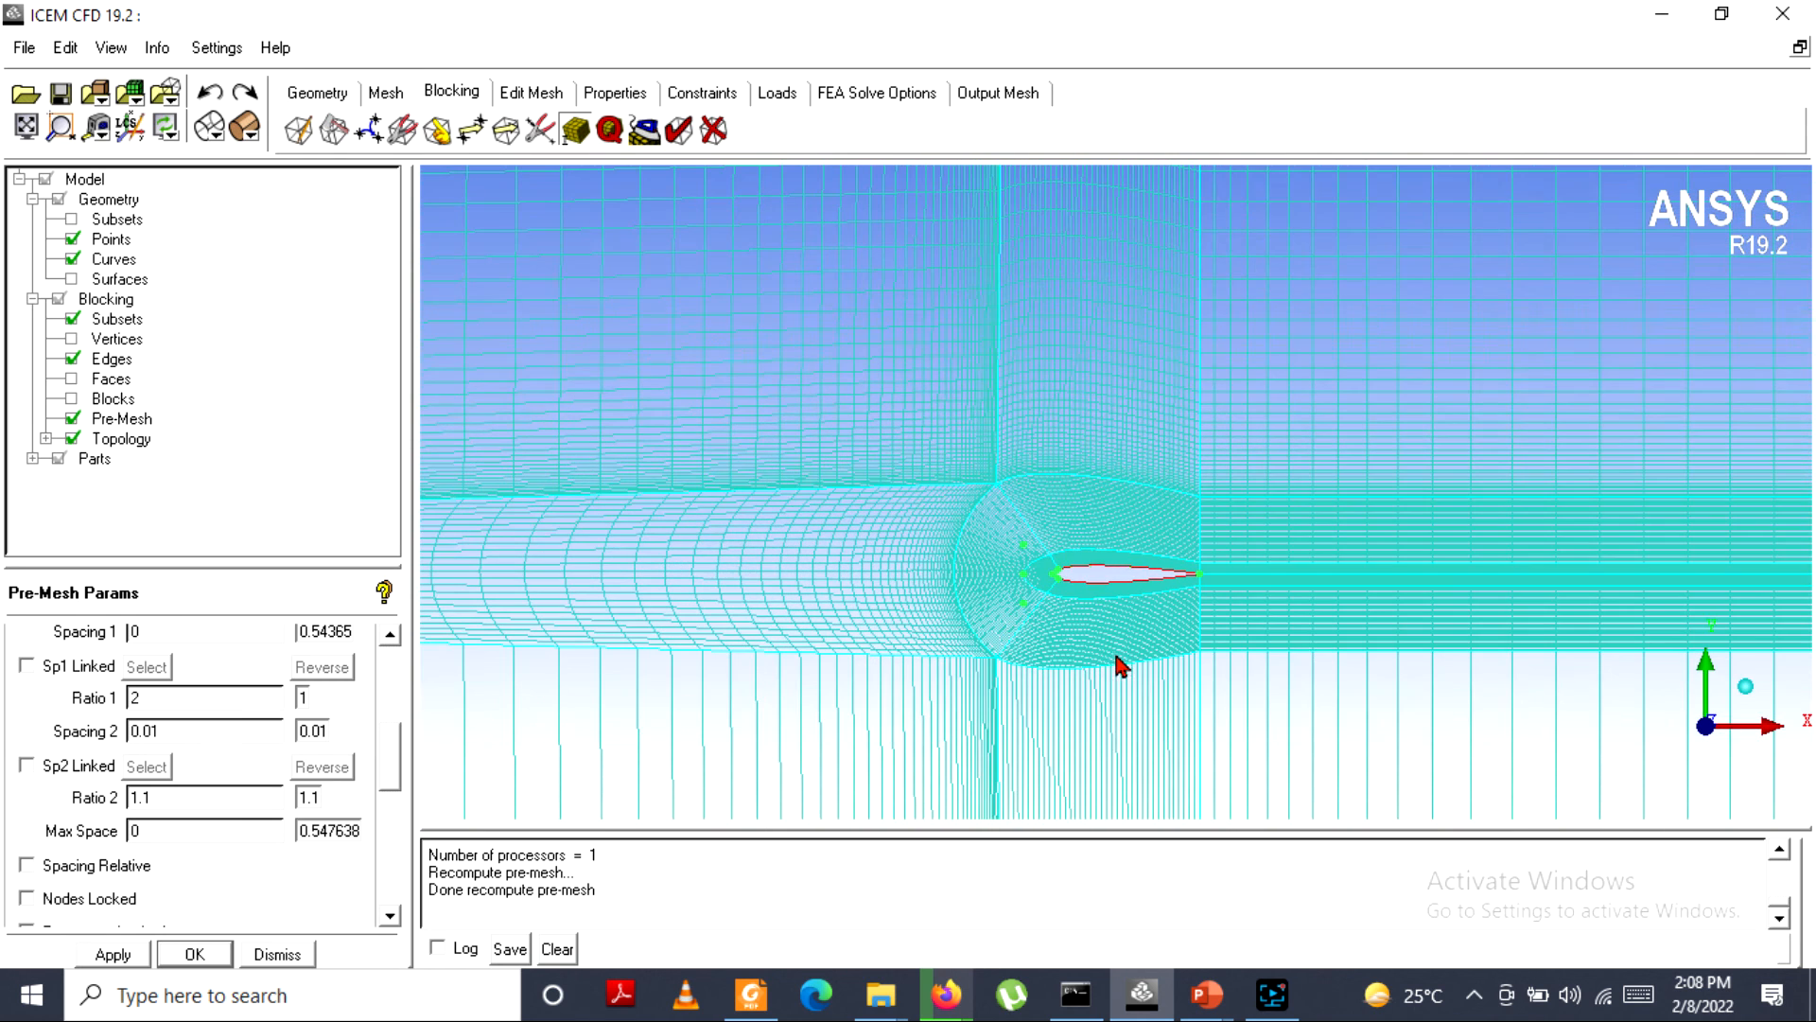
pyautogui.scroll(-2, 1182, 697)
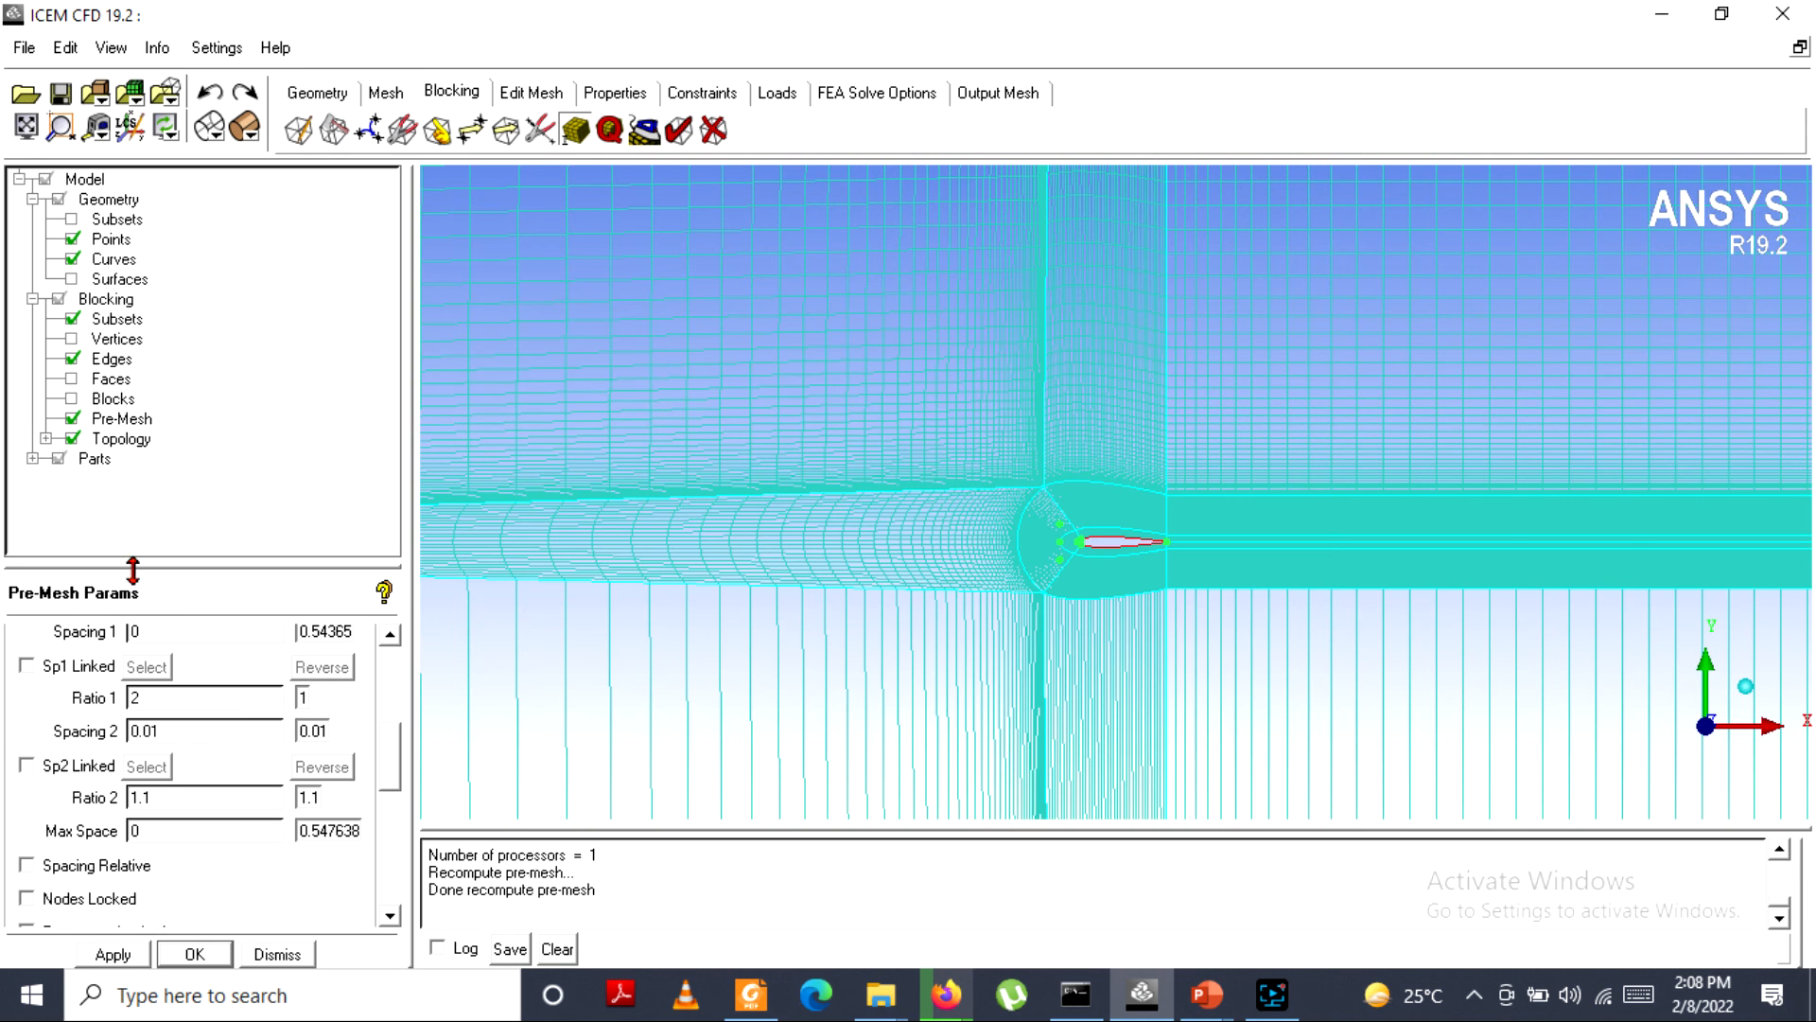
# Set 80 nodes on the vertical edge below the airfoil's trailing edge and its parallel edges.
pyautogui.click(395, 680)
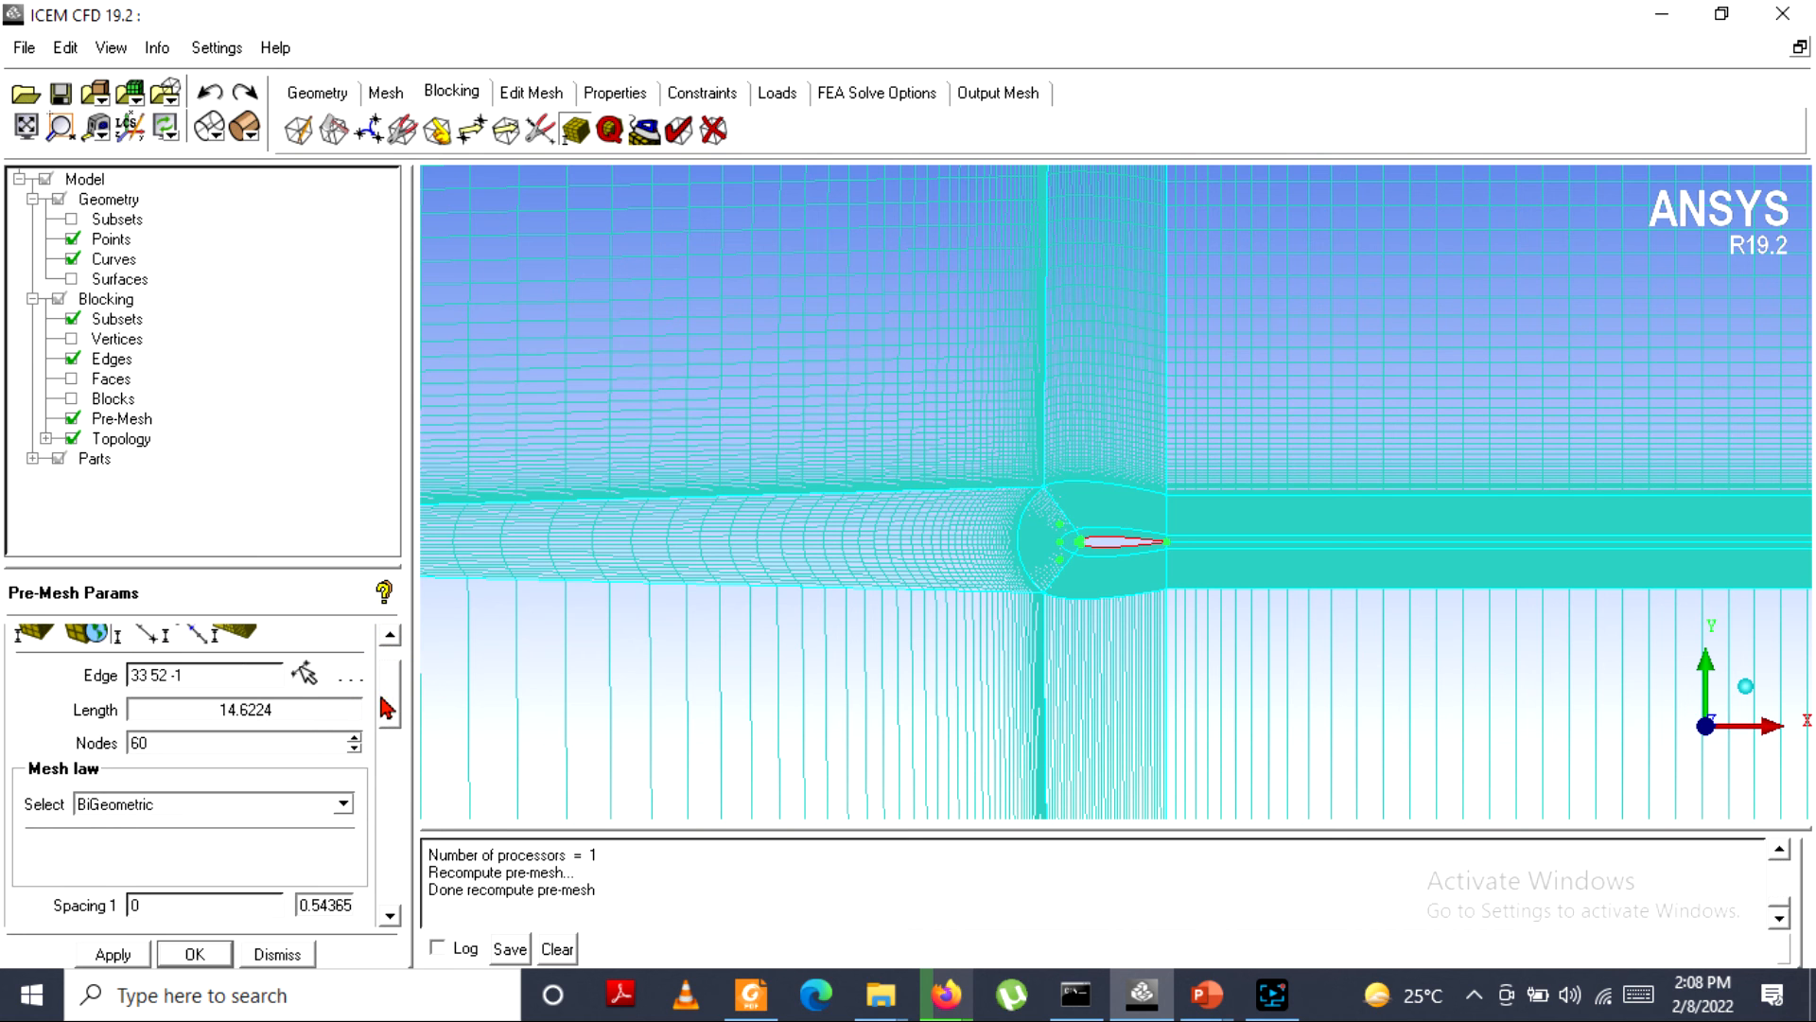
pyautogui.click(385, 696)
pyautogui.click(143, 673)
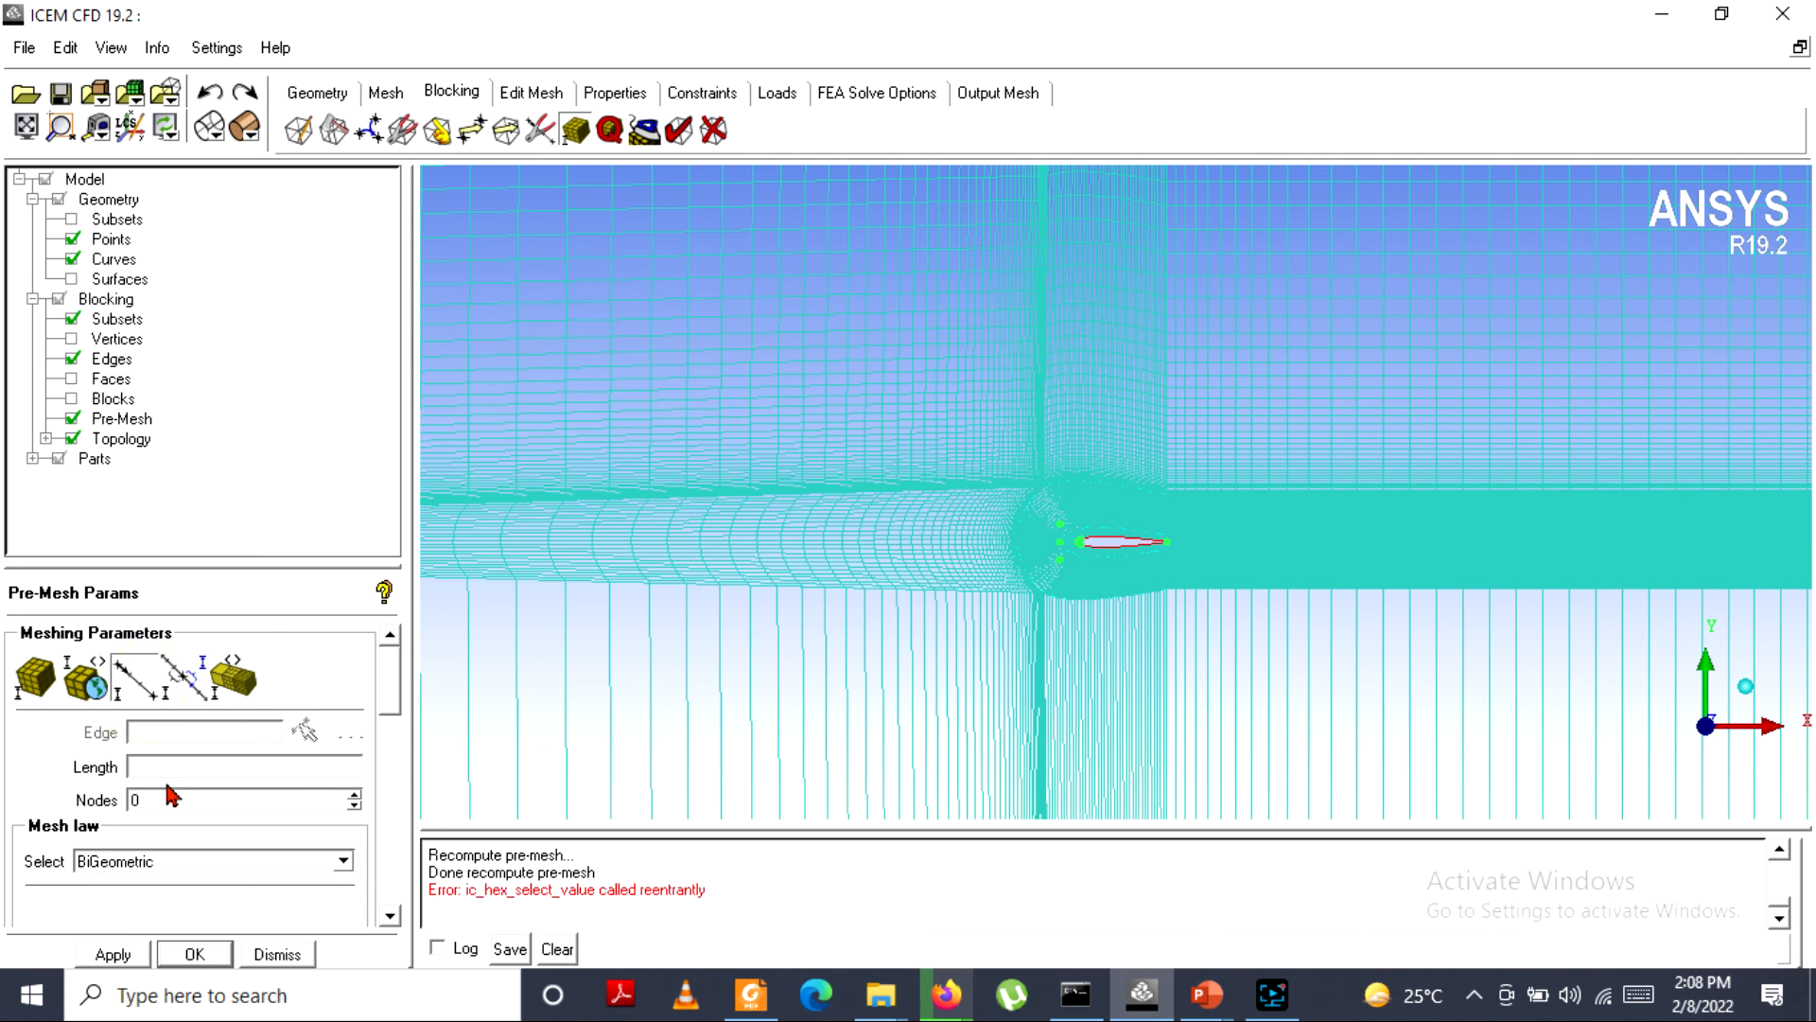
pyautogui.click(1158, 696)
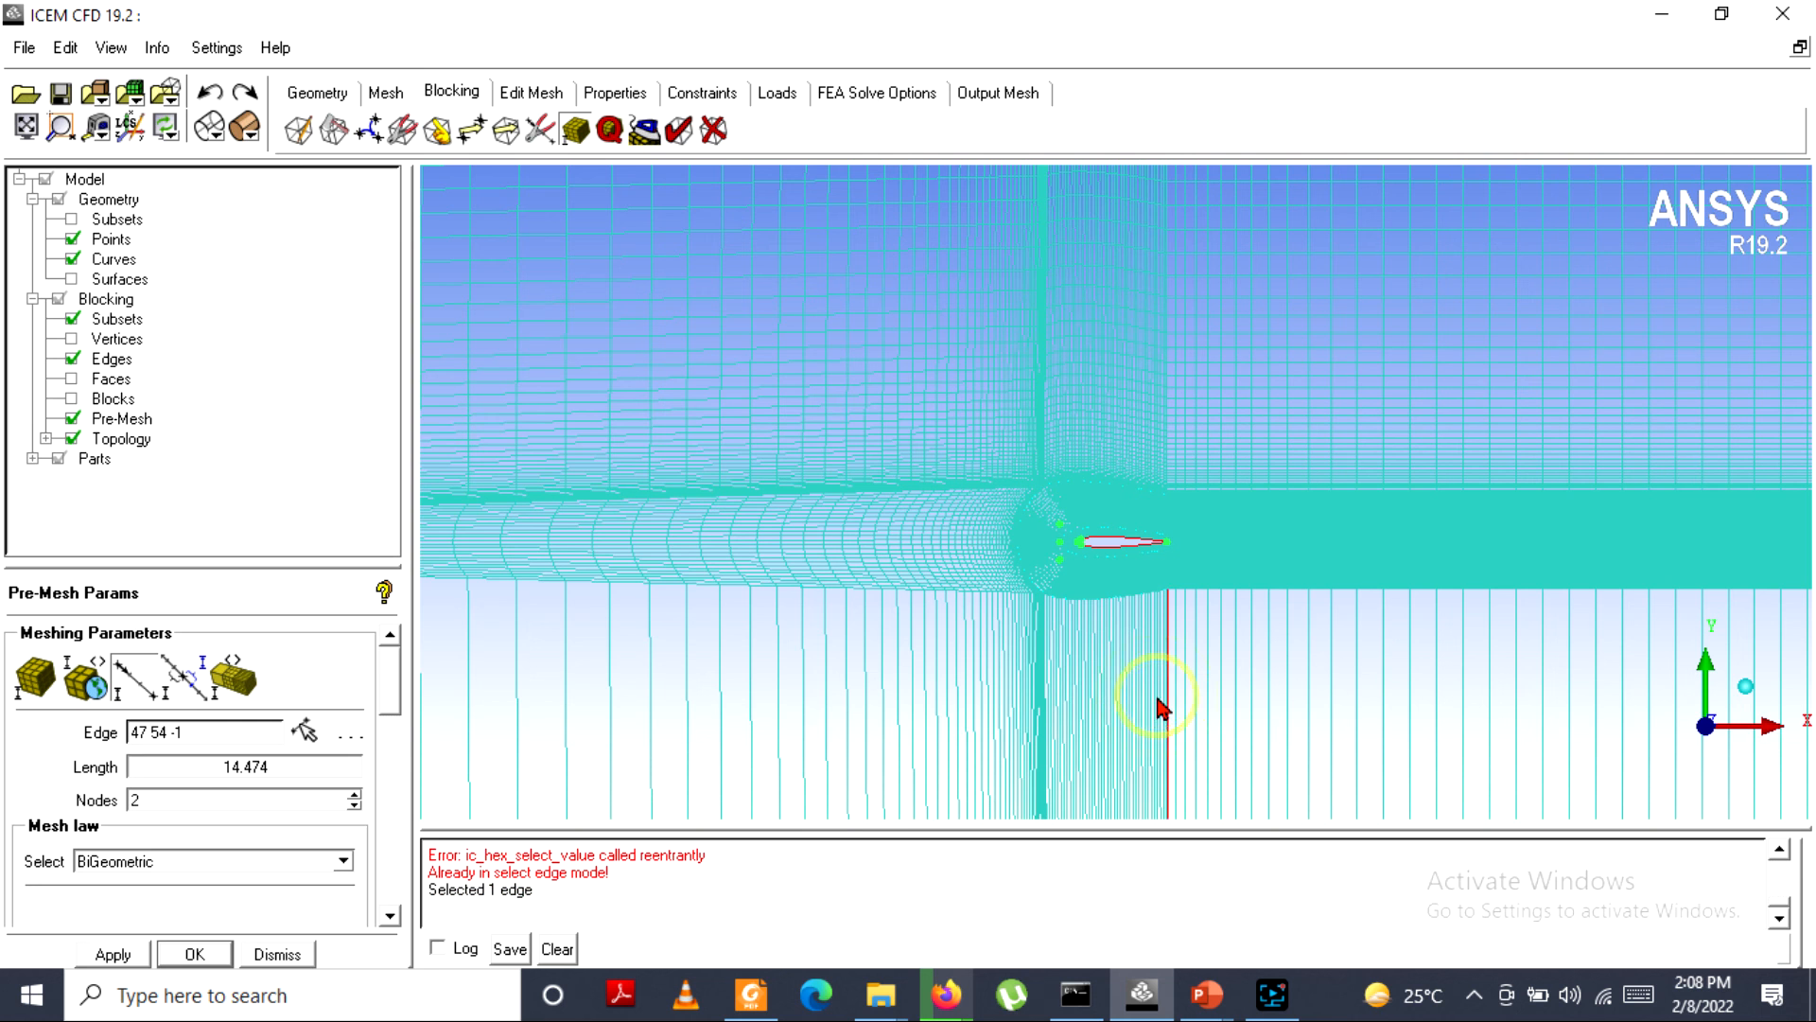
pyautogui.doubleClick(210, 804)
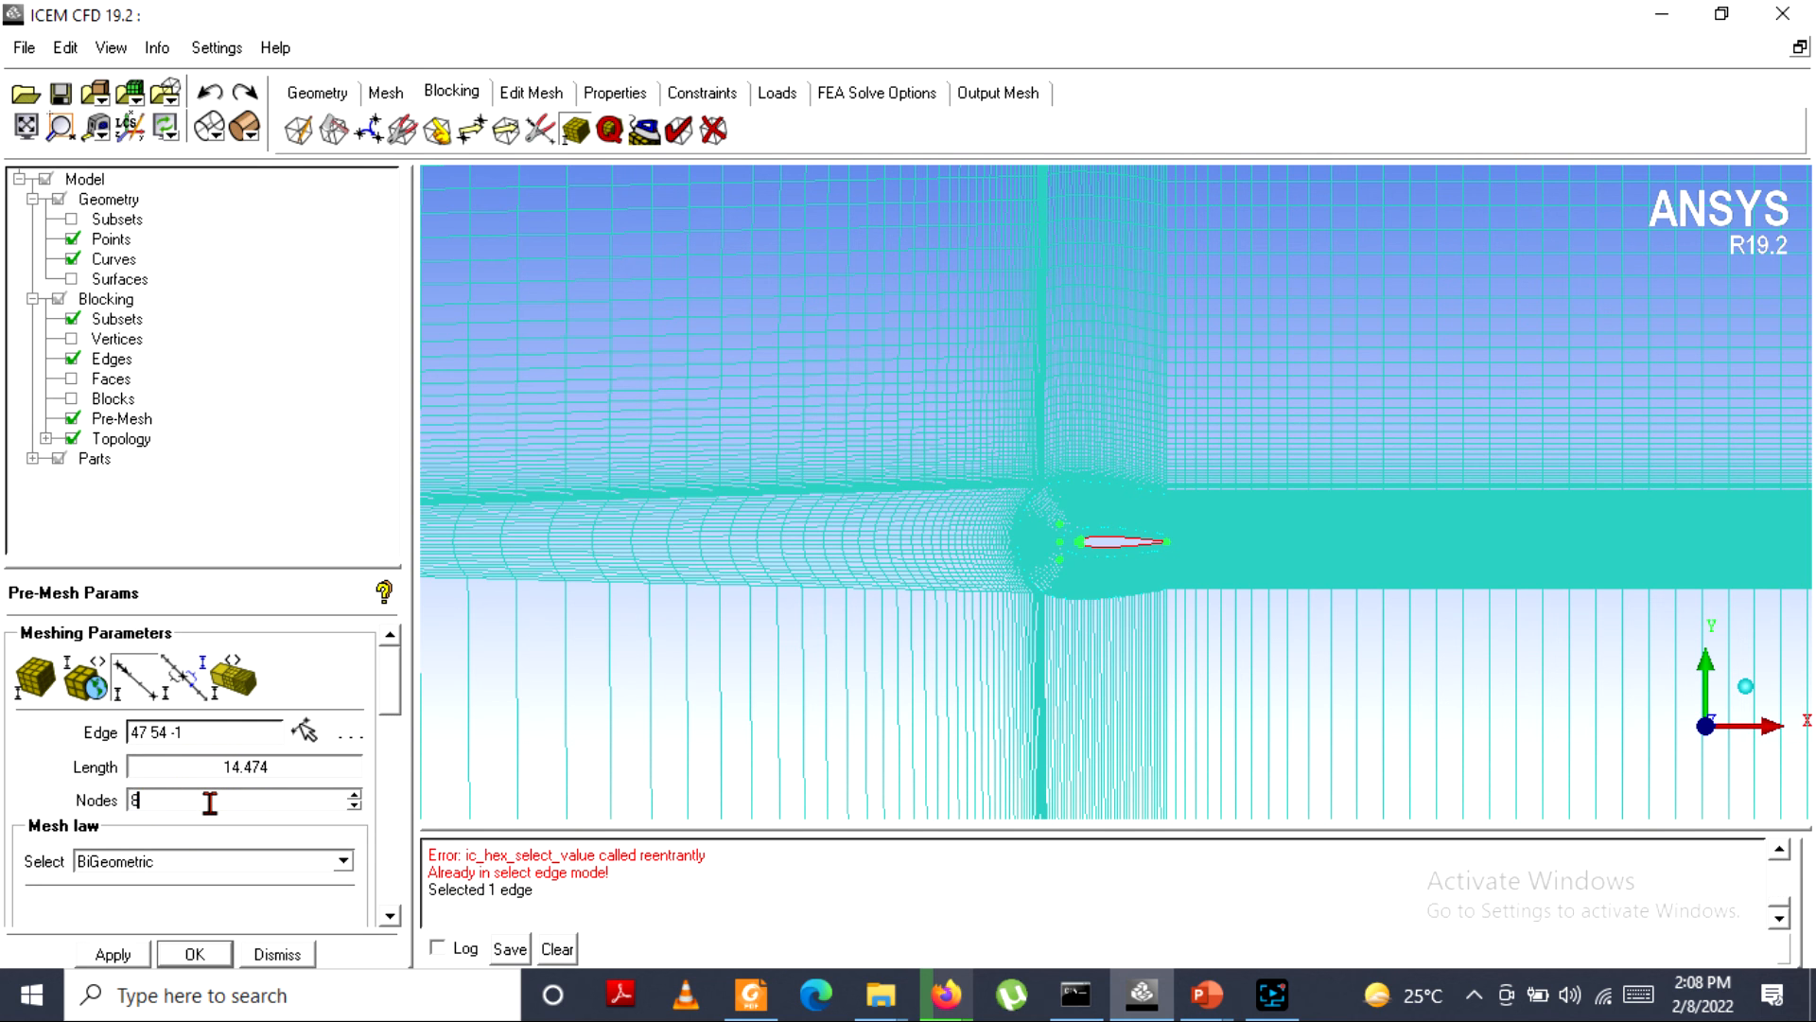
pyautogui.press('Return')
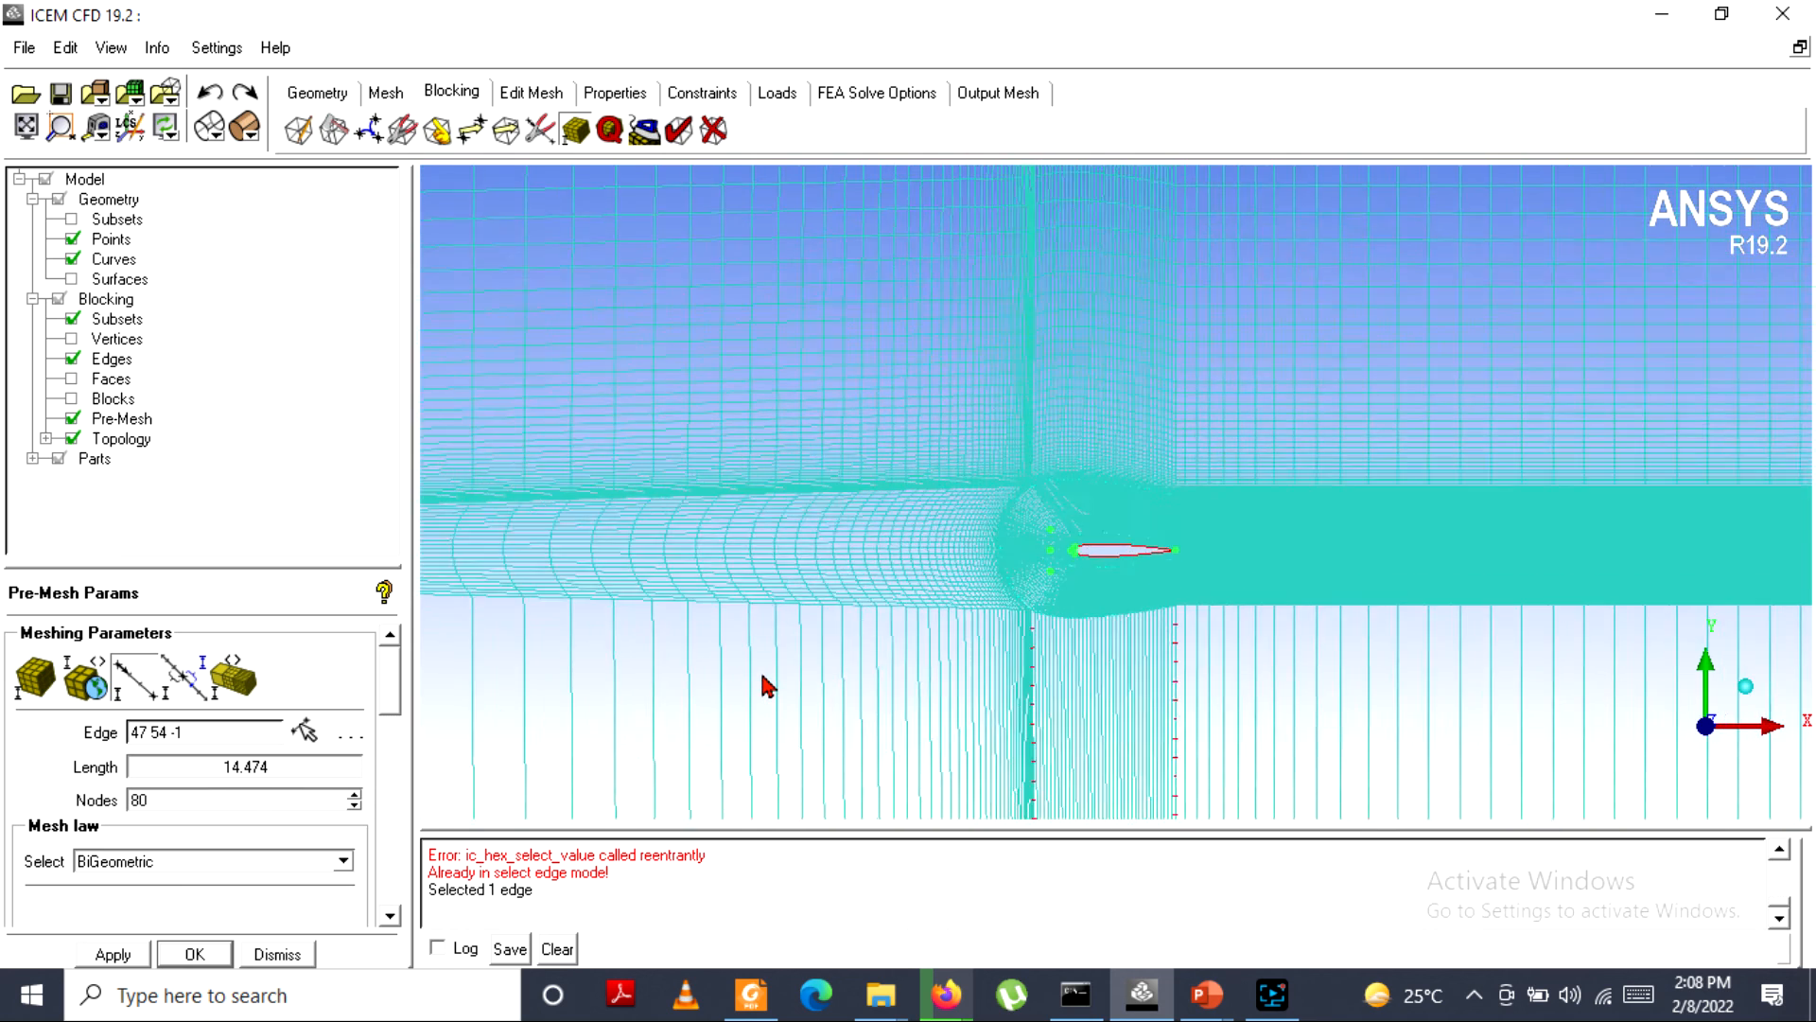
pyautogui.scroll(-6, 771, 685)
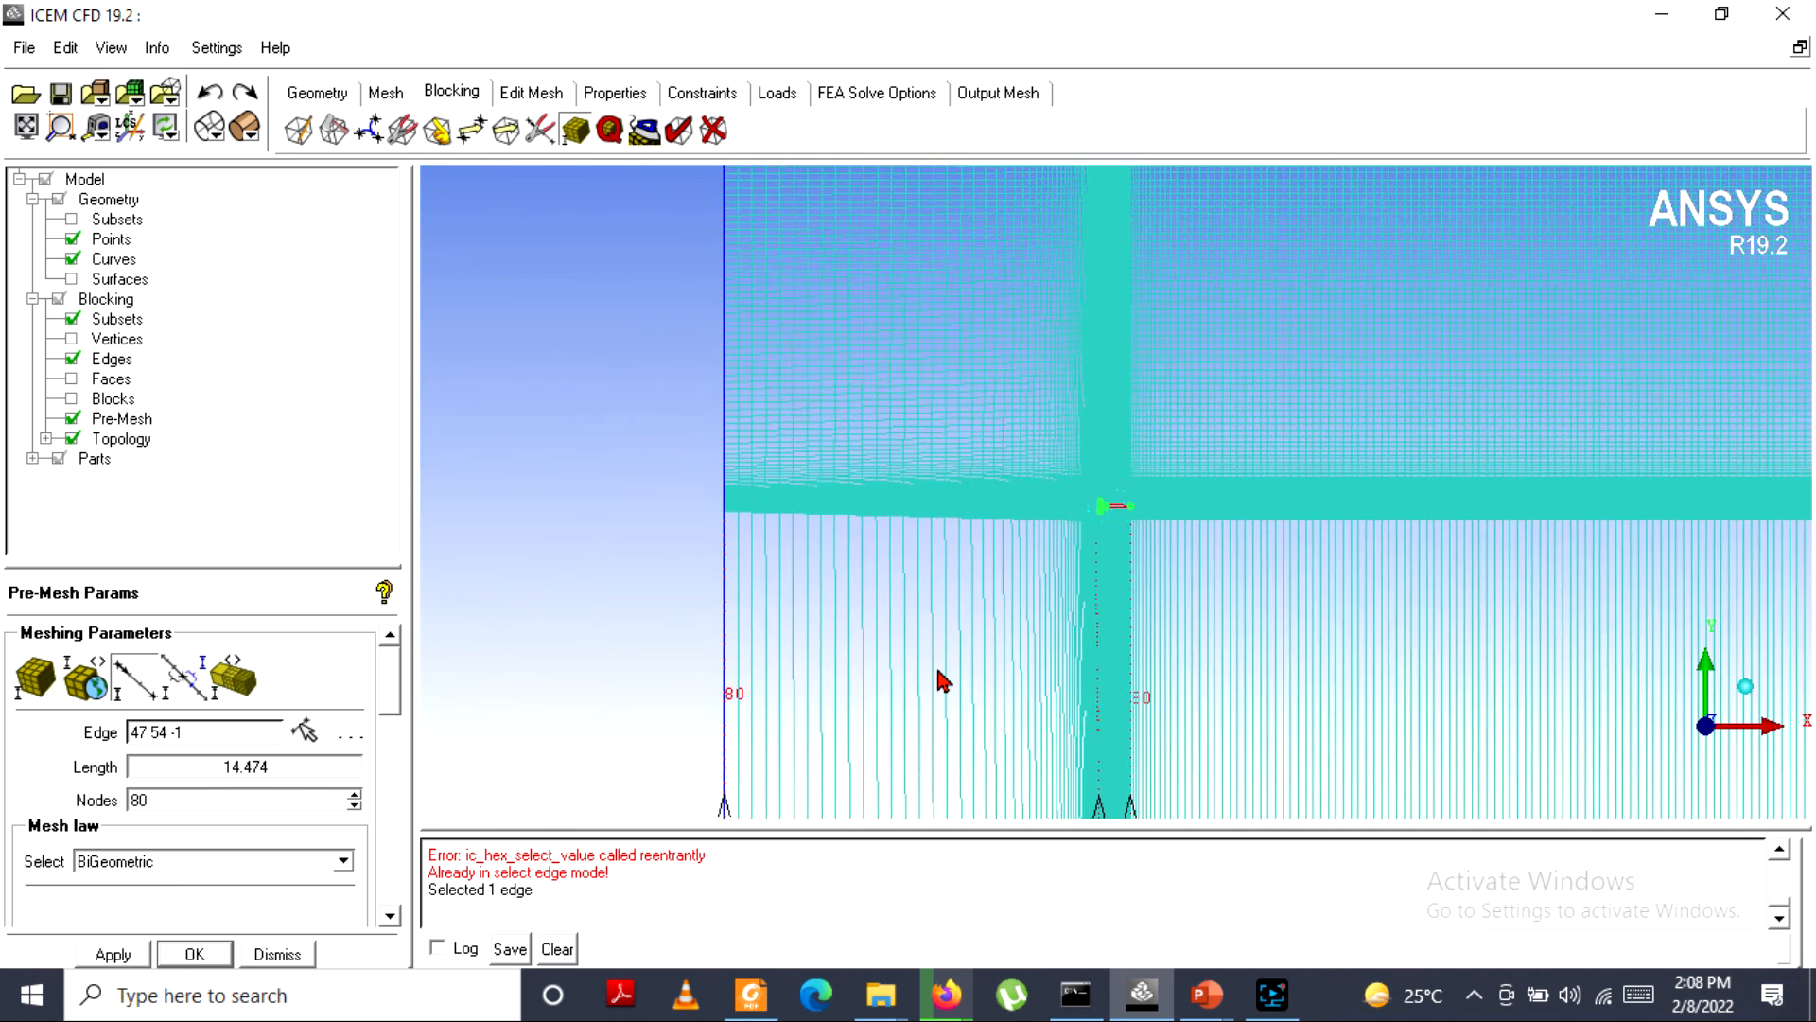
pyautogui.scroll(3, 1103, 511)
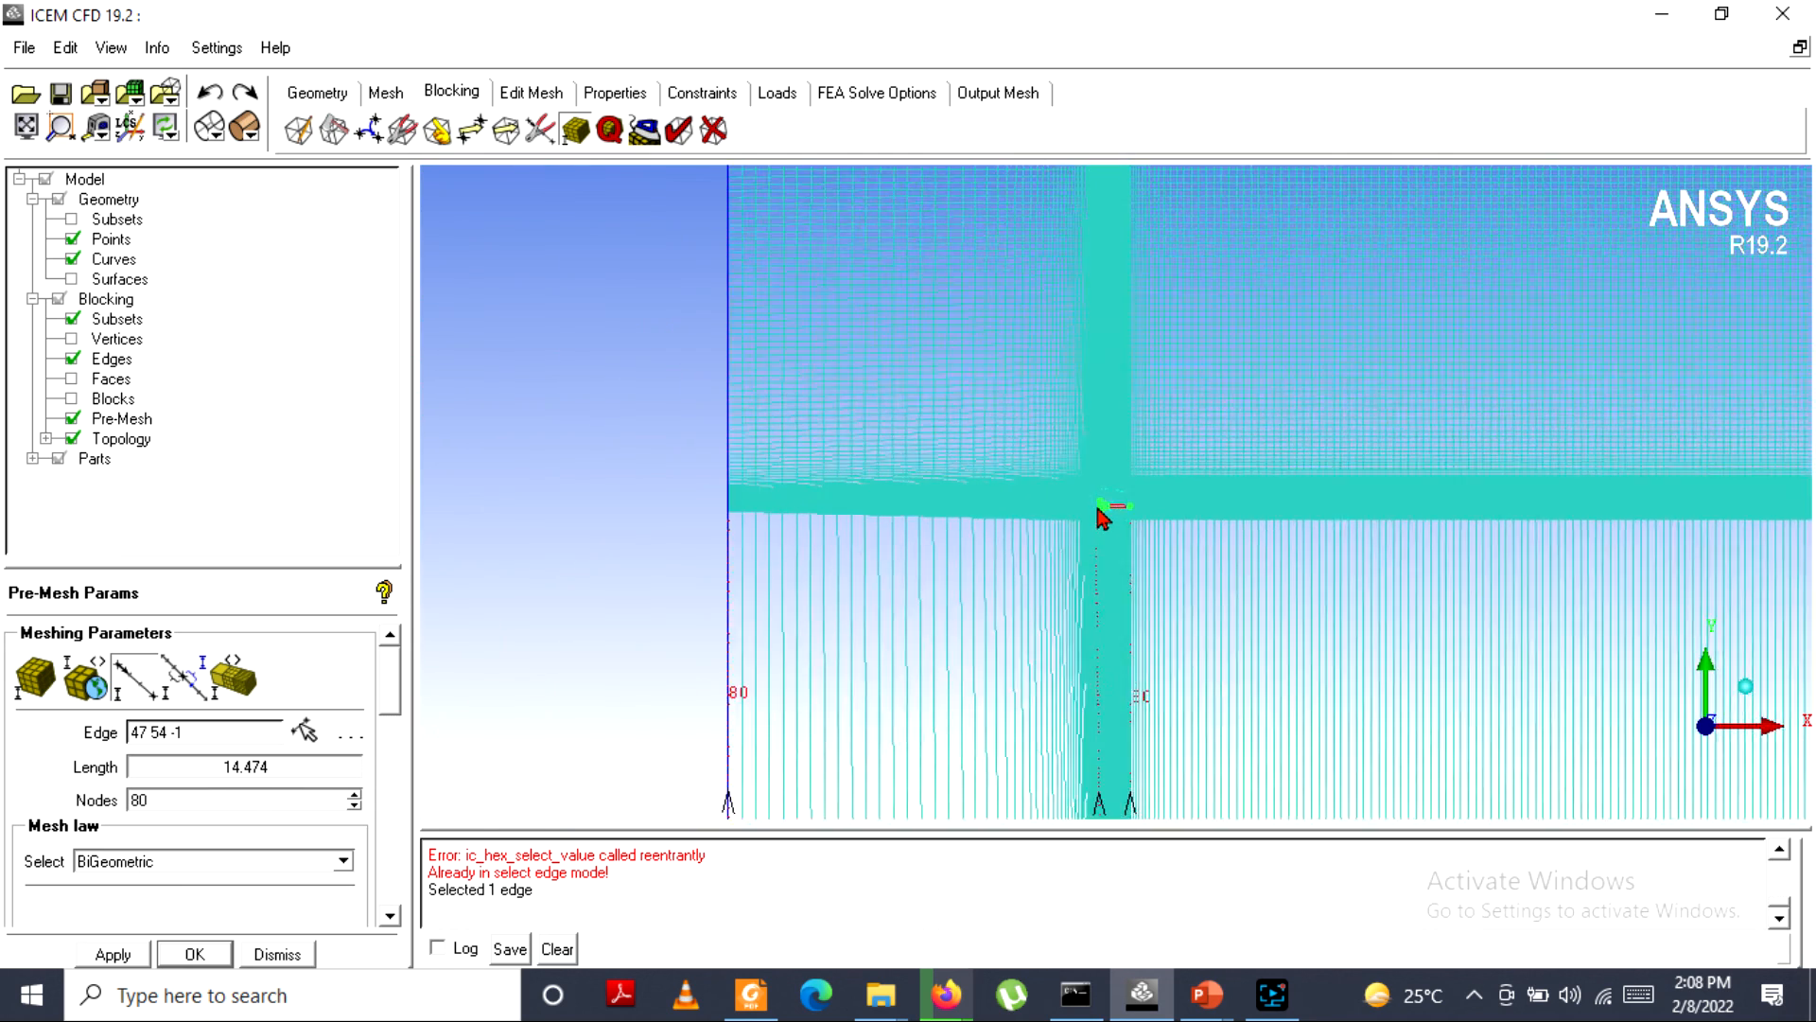
pyautogui.scroll(5, 1151, 504)
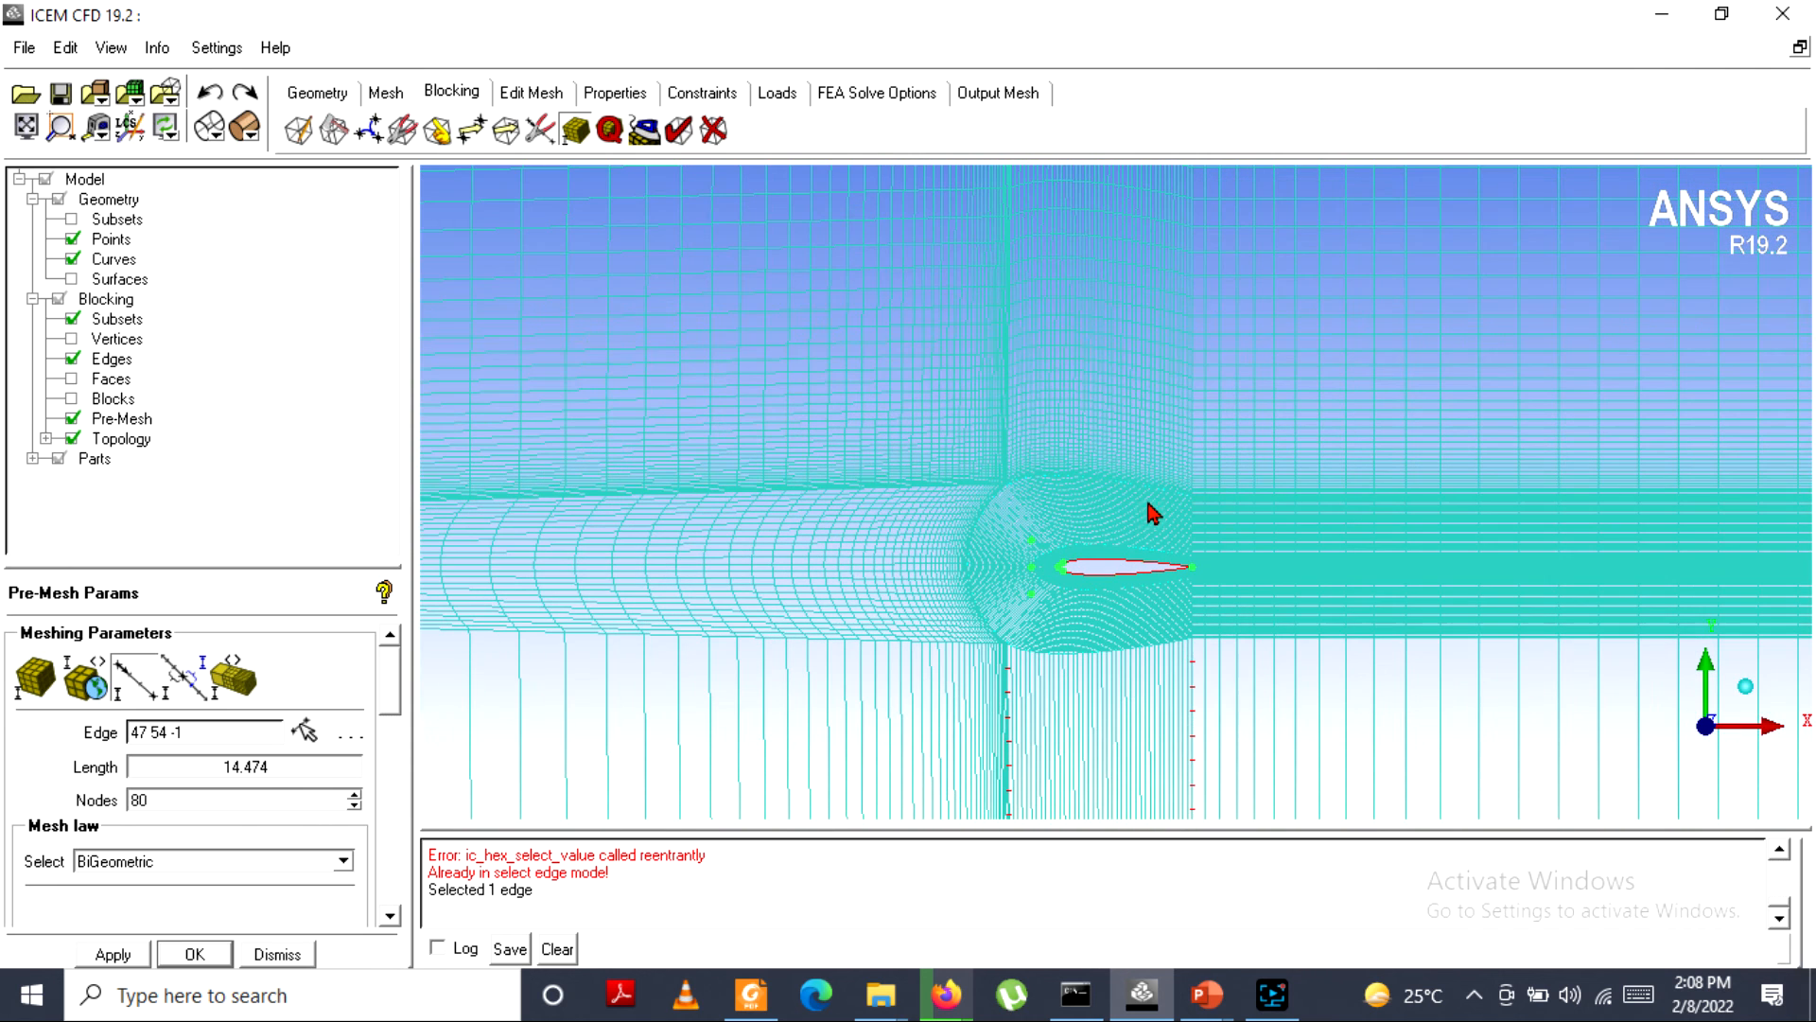
# Give the vertical edges below the airfoil a Spacing 2 of 0.01 and a Ratio 2 of 1.1, and apply the parameters.
pyautogui.moveTo(390, 681); pyautogui.dragTo(390, 740)
pyautogui.click(203, 781)
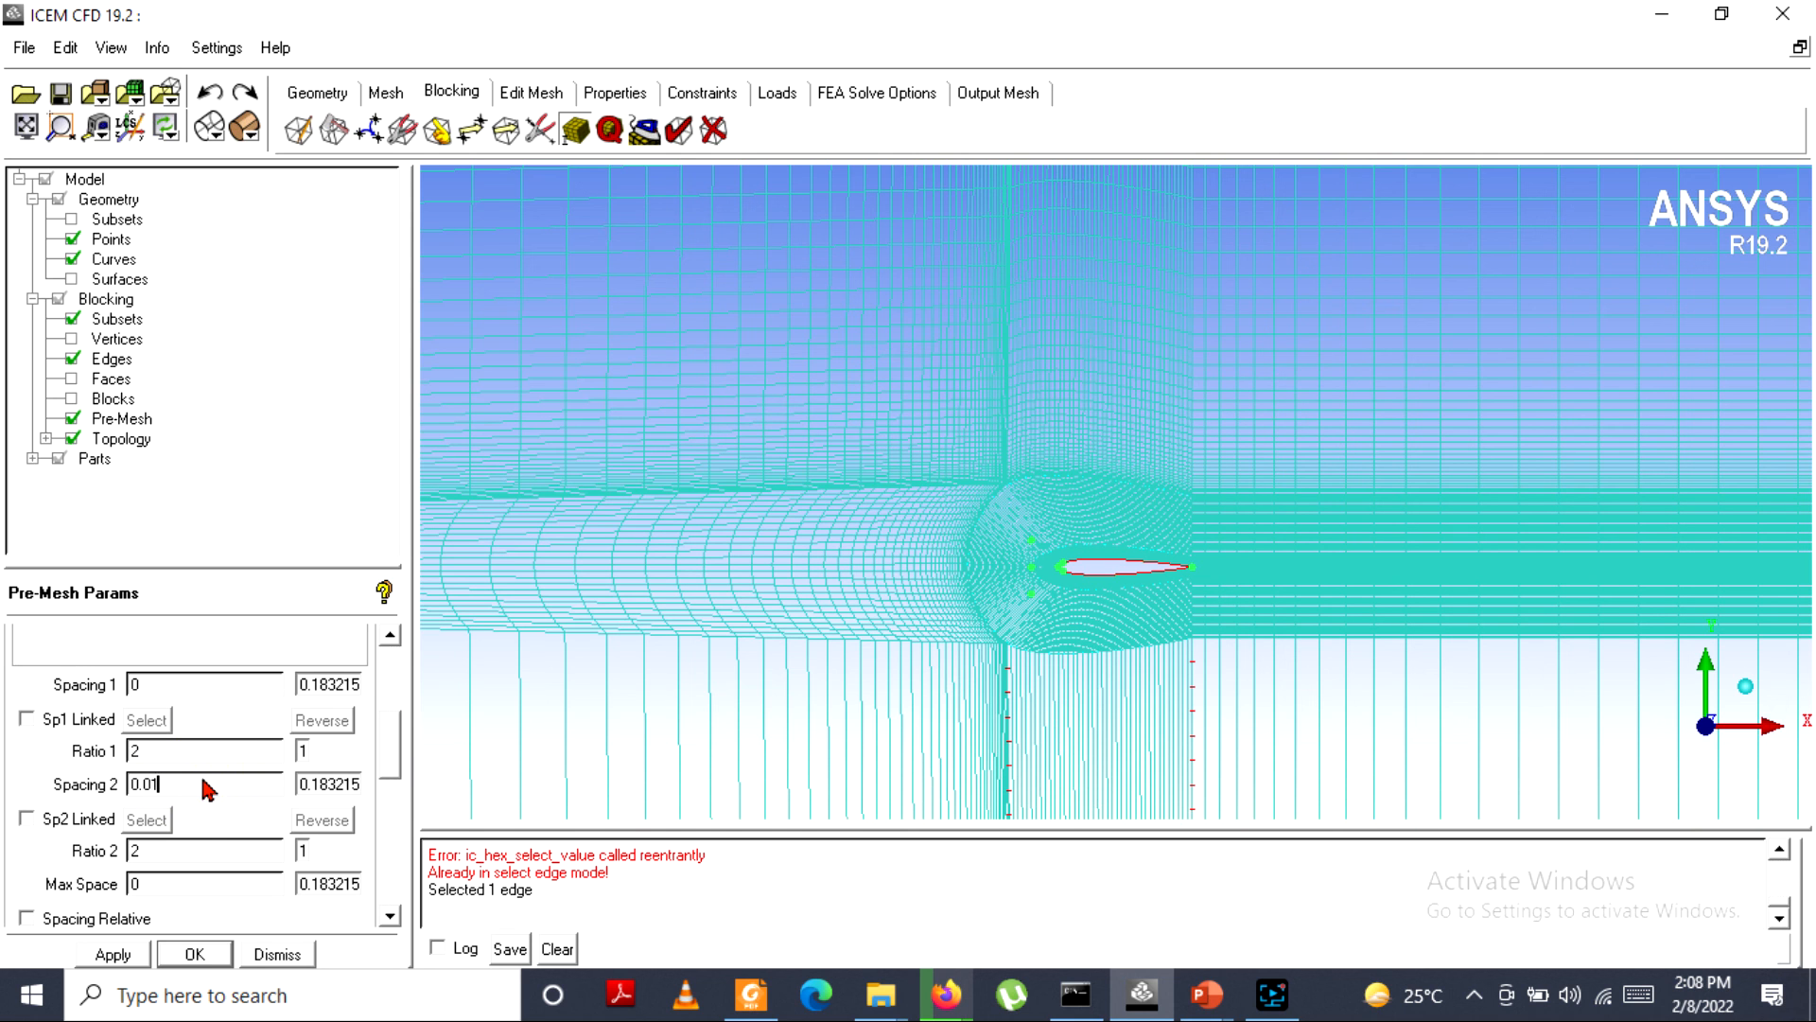
pyautogui.doubleClick(208, 856)
pyautogui.write('1.1')
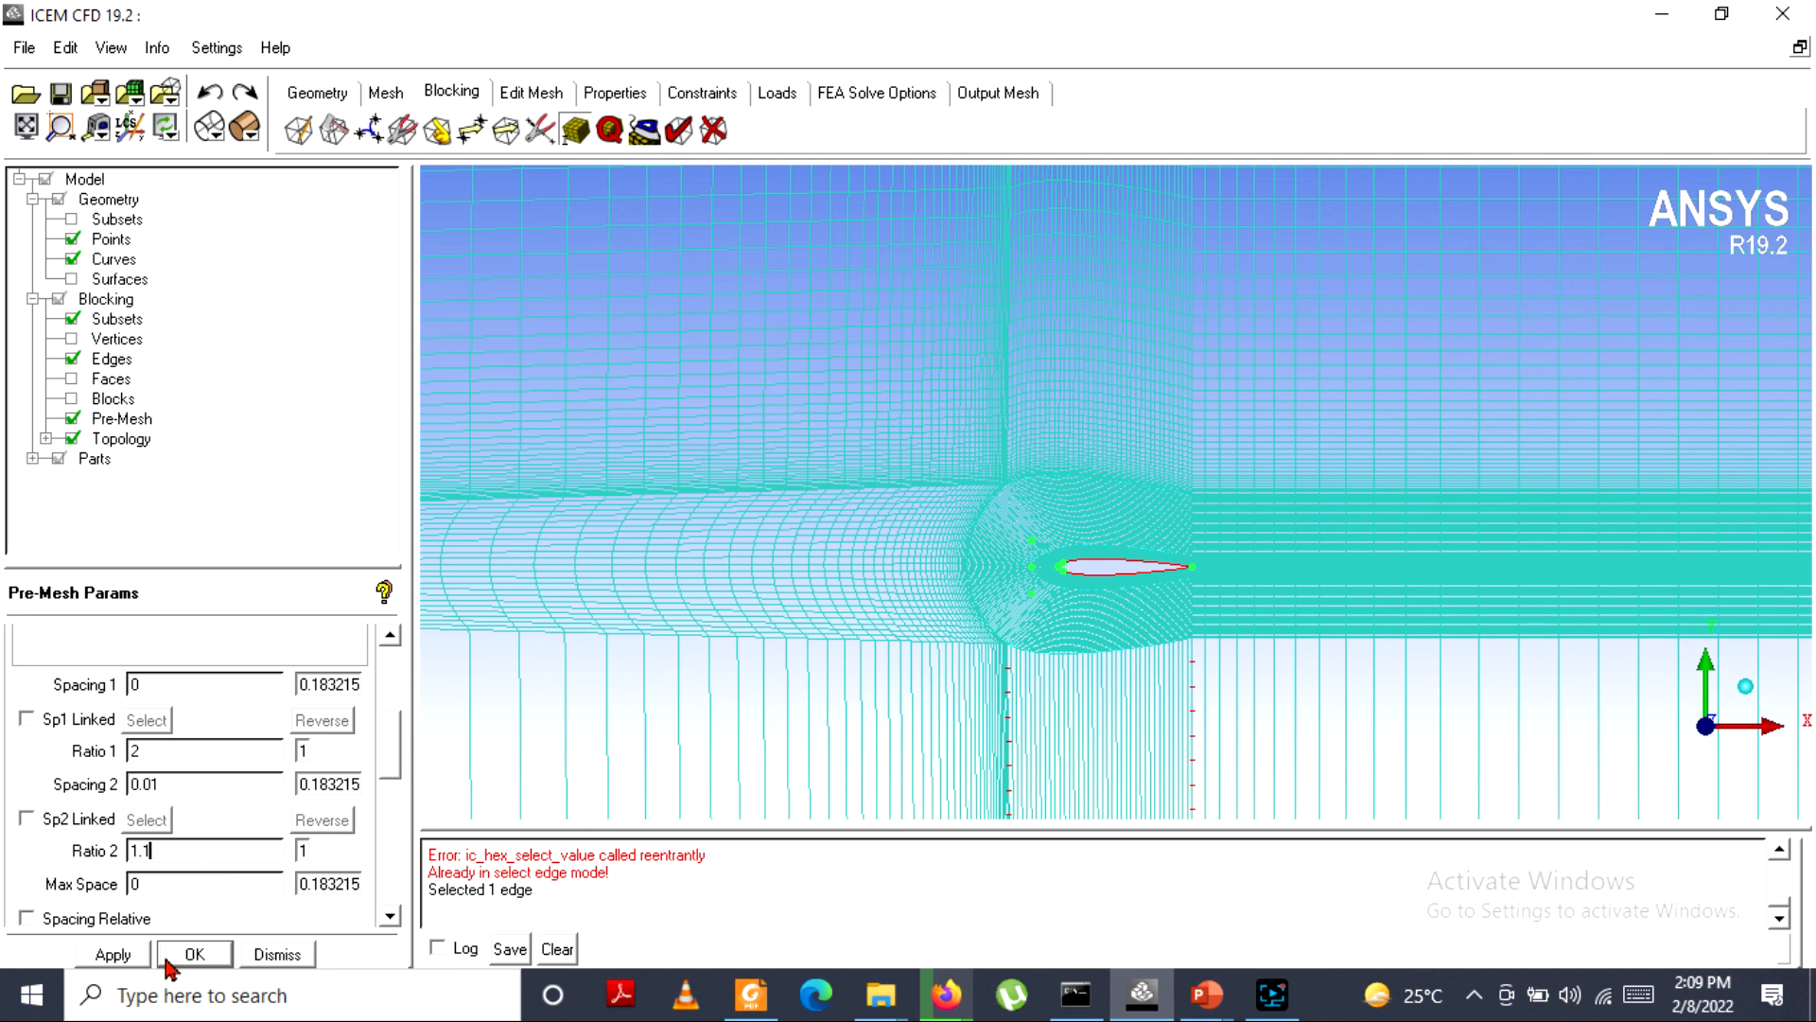
pyautogui.click(106, 956)
# Recompute the pre-mesh with the new lower edge parameters and inspect the cells near the airfoil.
pyautogui.rightClick(121, 421)
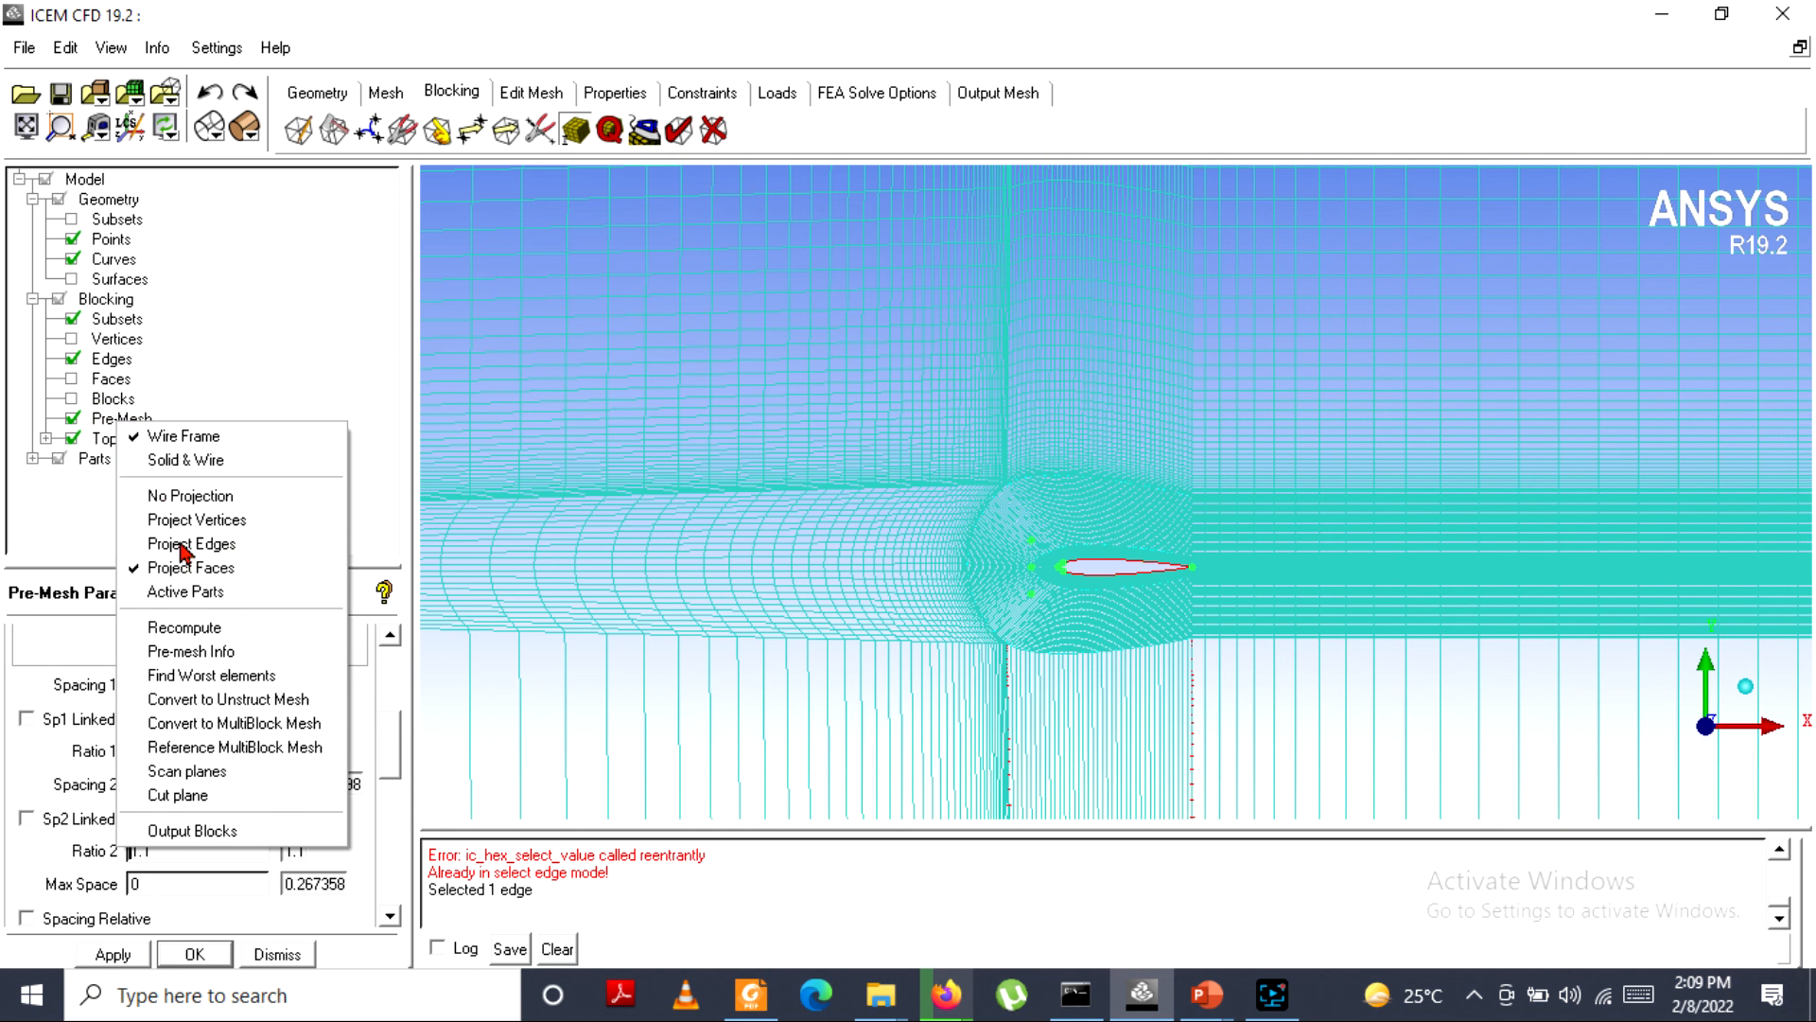
pyautogui.click(196, 629)
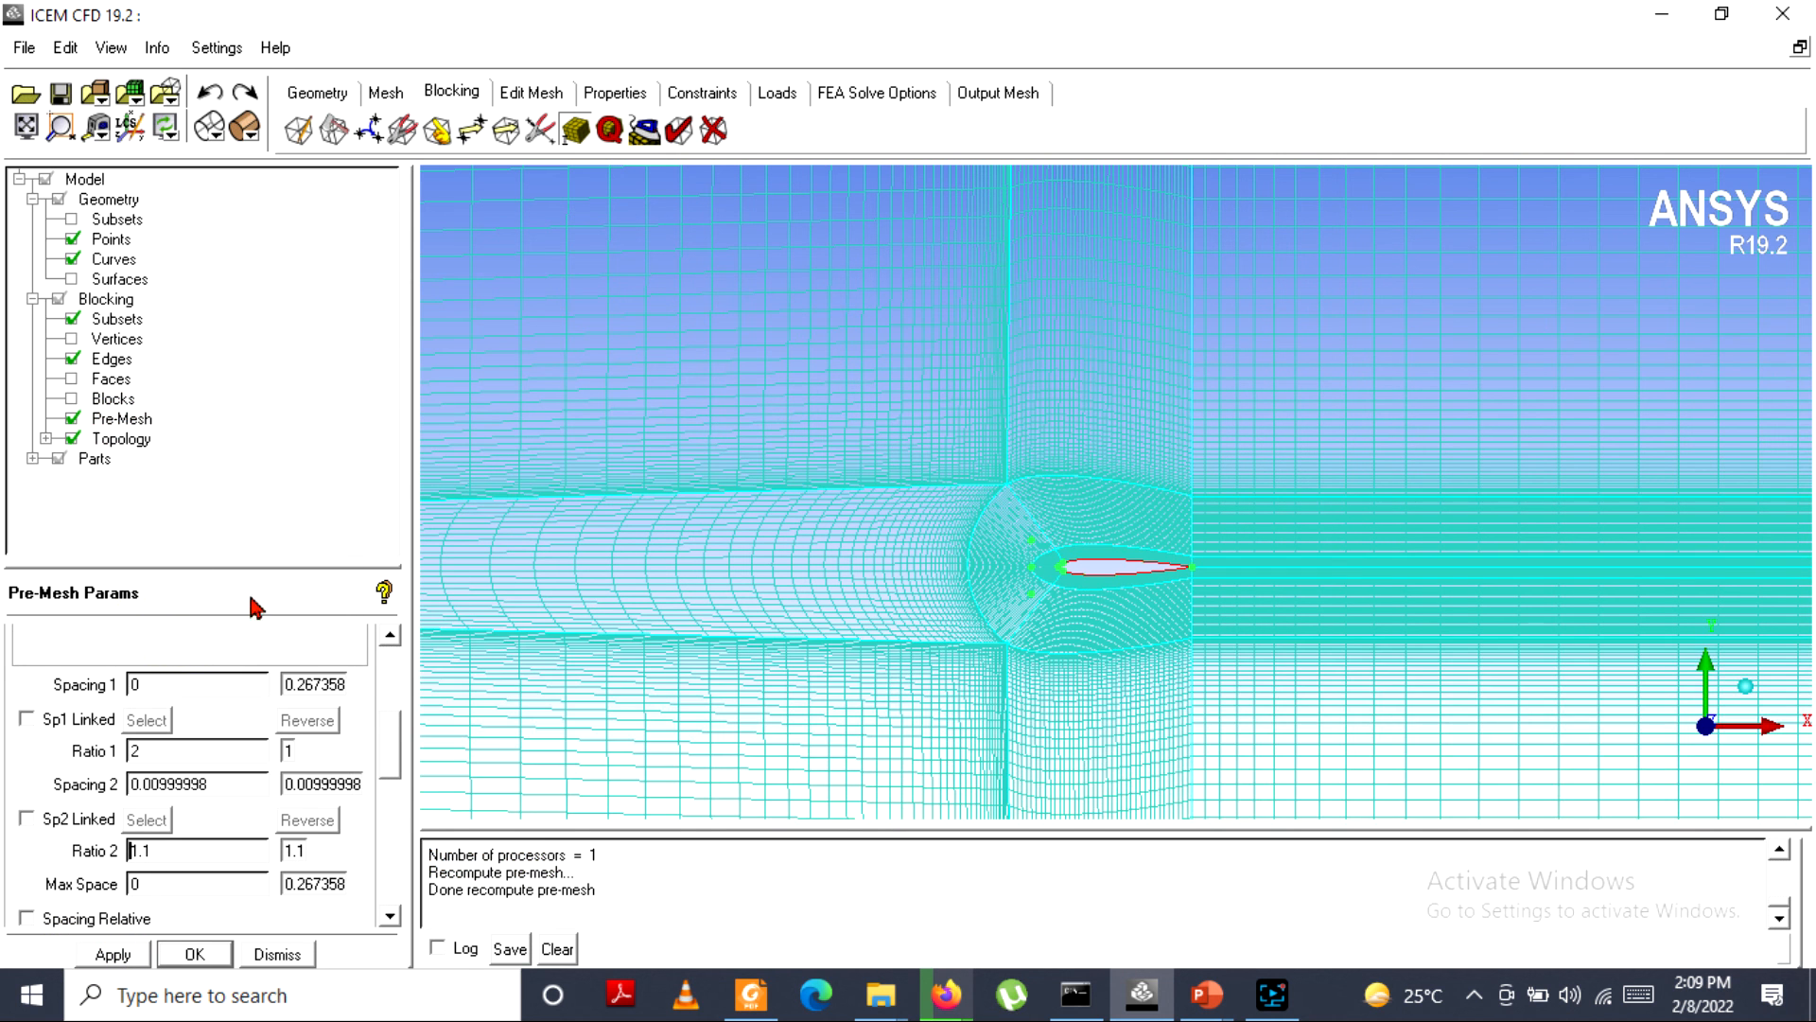
pyautogui.scroll(4, 1282, 652)
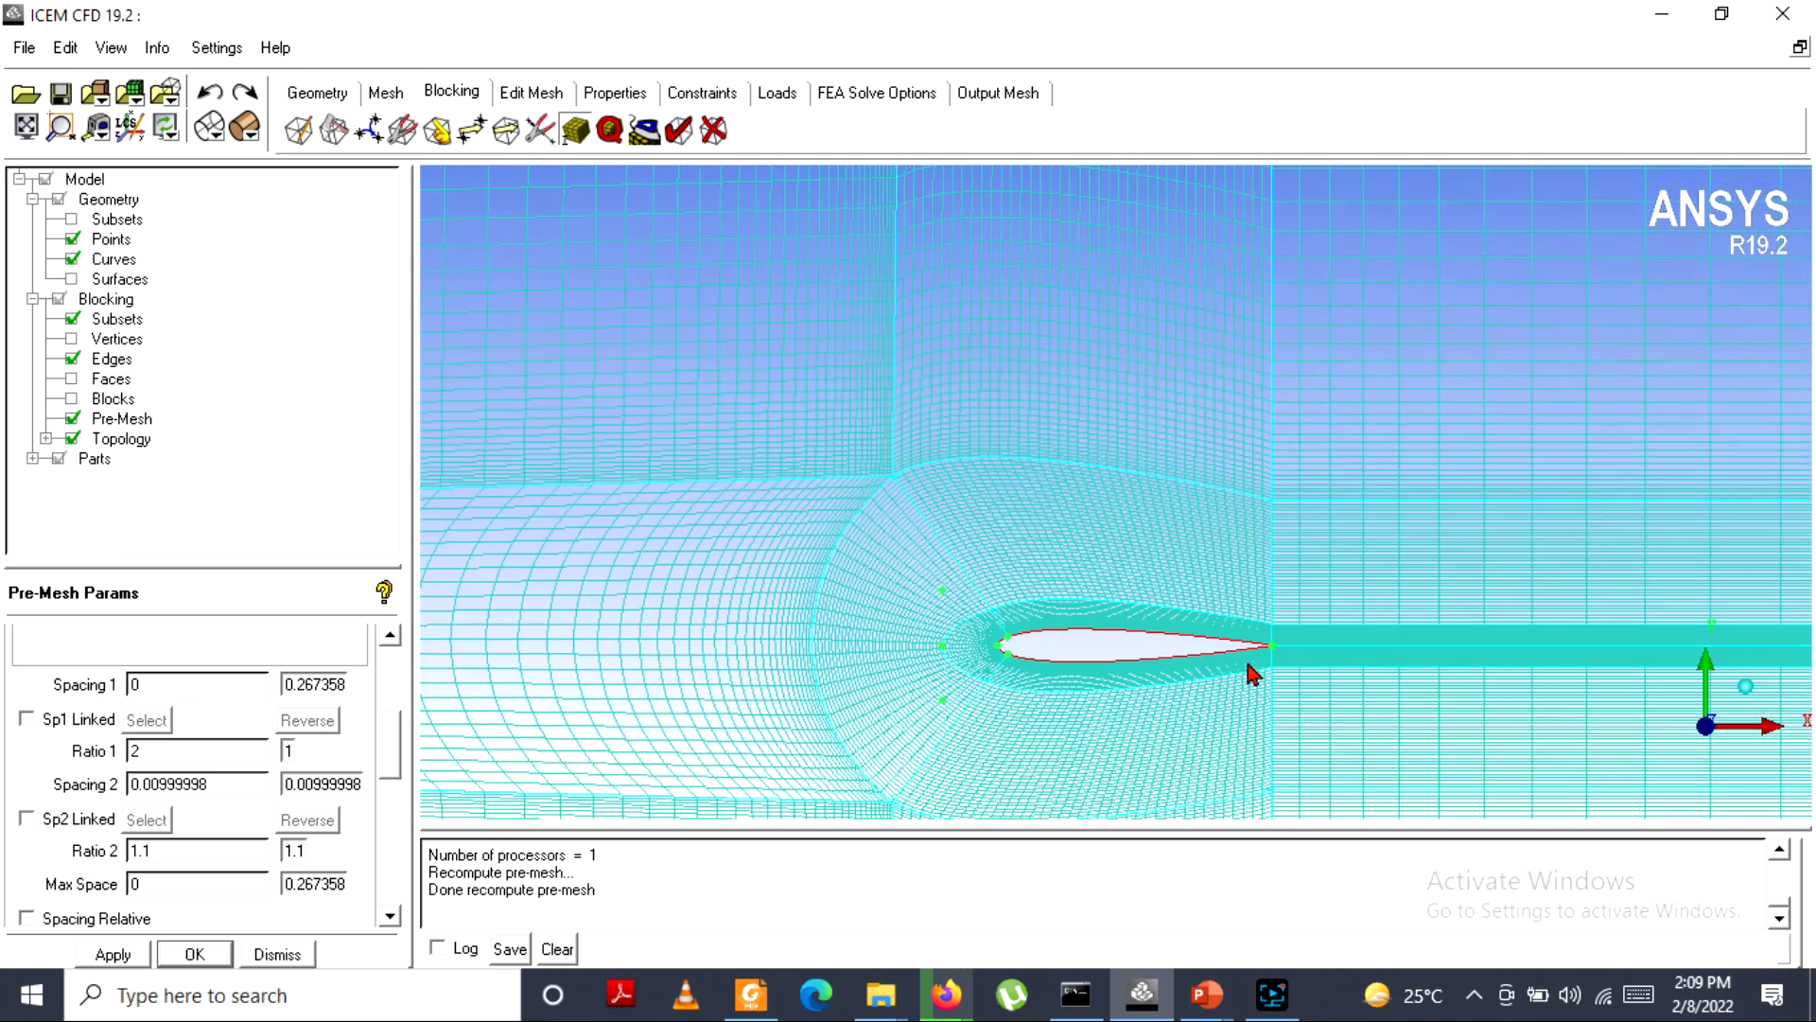
# Examine the recomputed pre-mesh along the airfoil surface, in the surrounding blocks and across the whole domain.
pyautogui.moveTo(1224, 668); pyautogui.dragTo(1166, 504, button='middle')
pyautogui.scroll(3, 1166, 503)
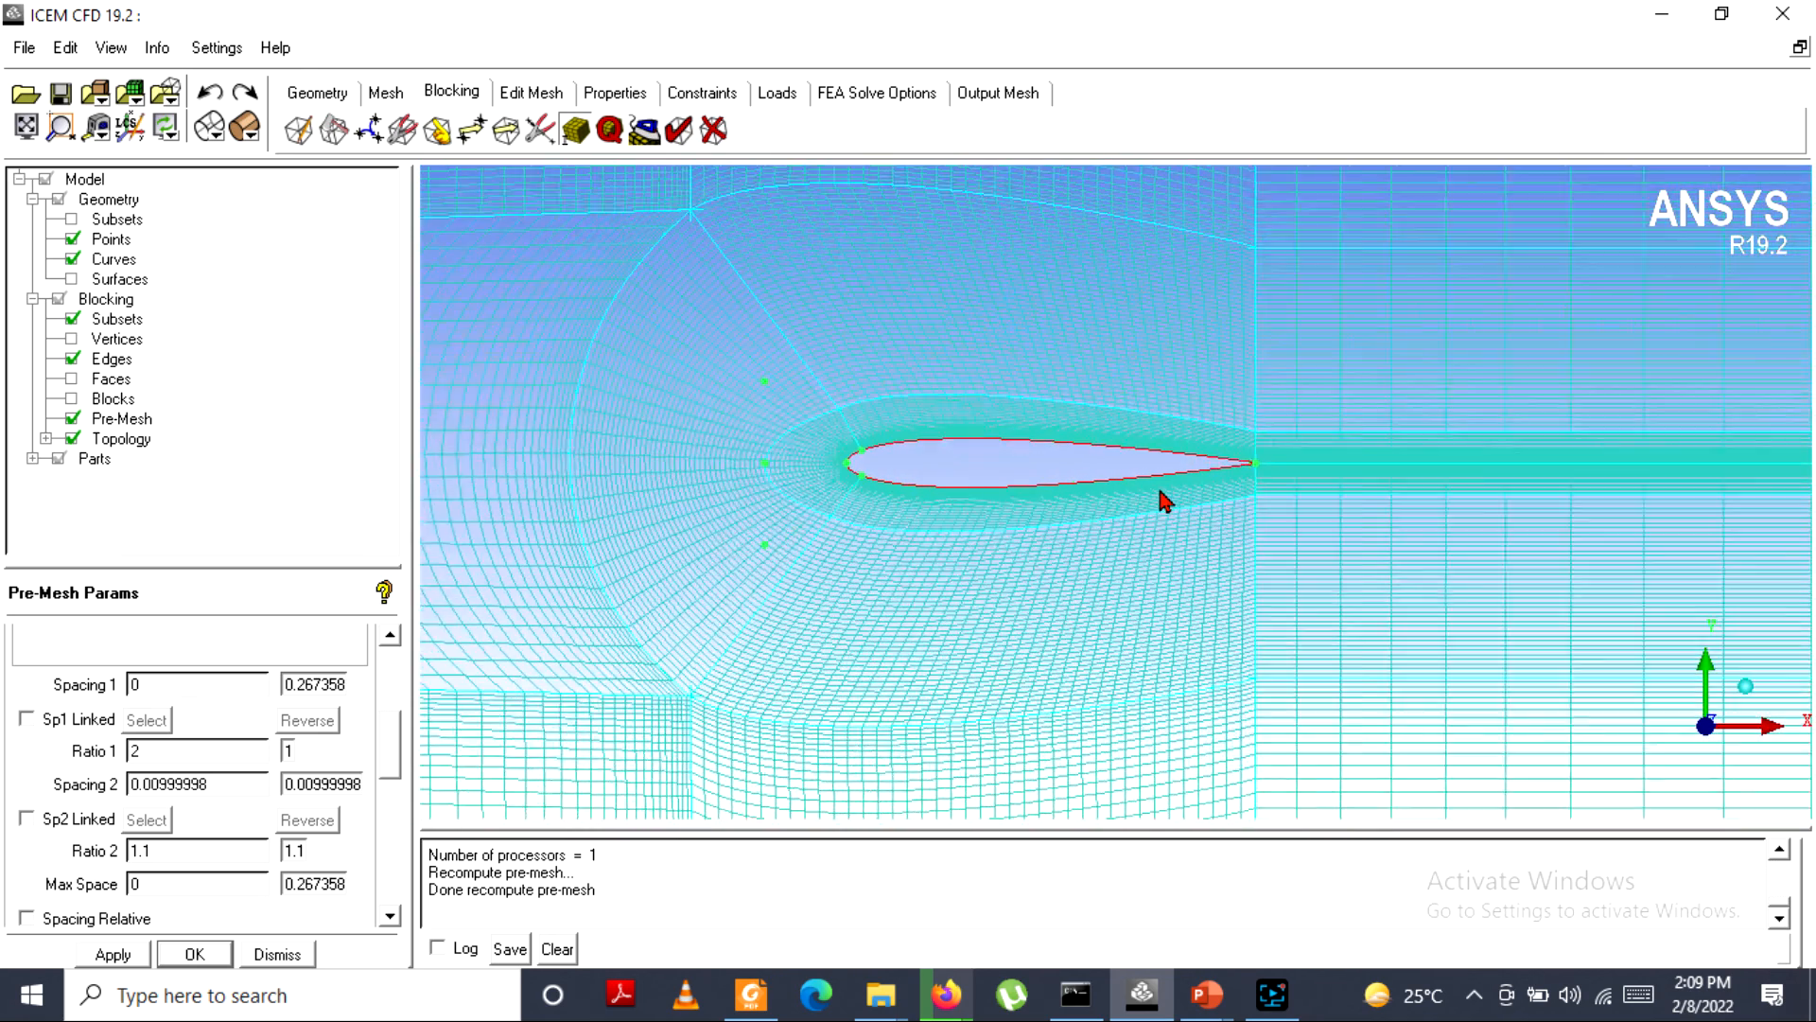
pyautogui.scroll(3, 1166, 502)
pyautogui.scroll(-3, 1161, 500)
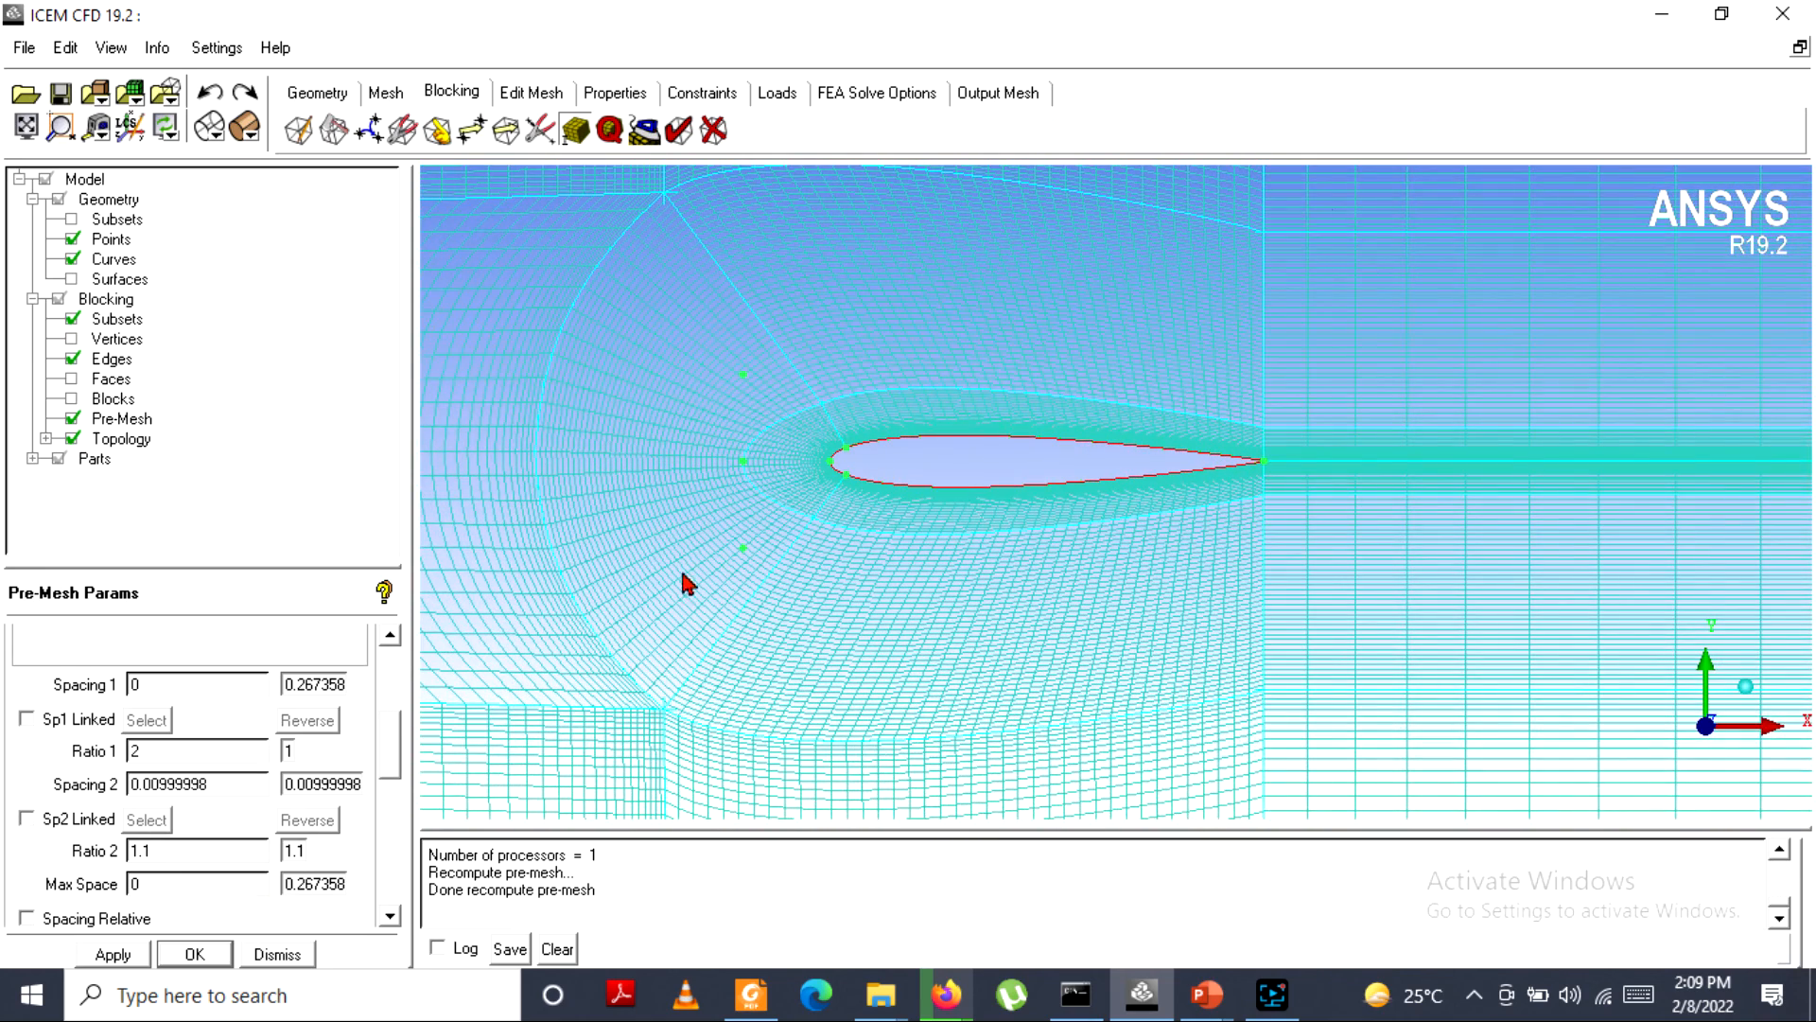
pyautogui.scroll(5, 1044, 492)
pyautogui.scroll(2, 1171, 259)
pyautogui.scroll(3, 1197, 374)
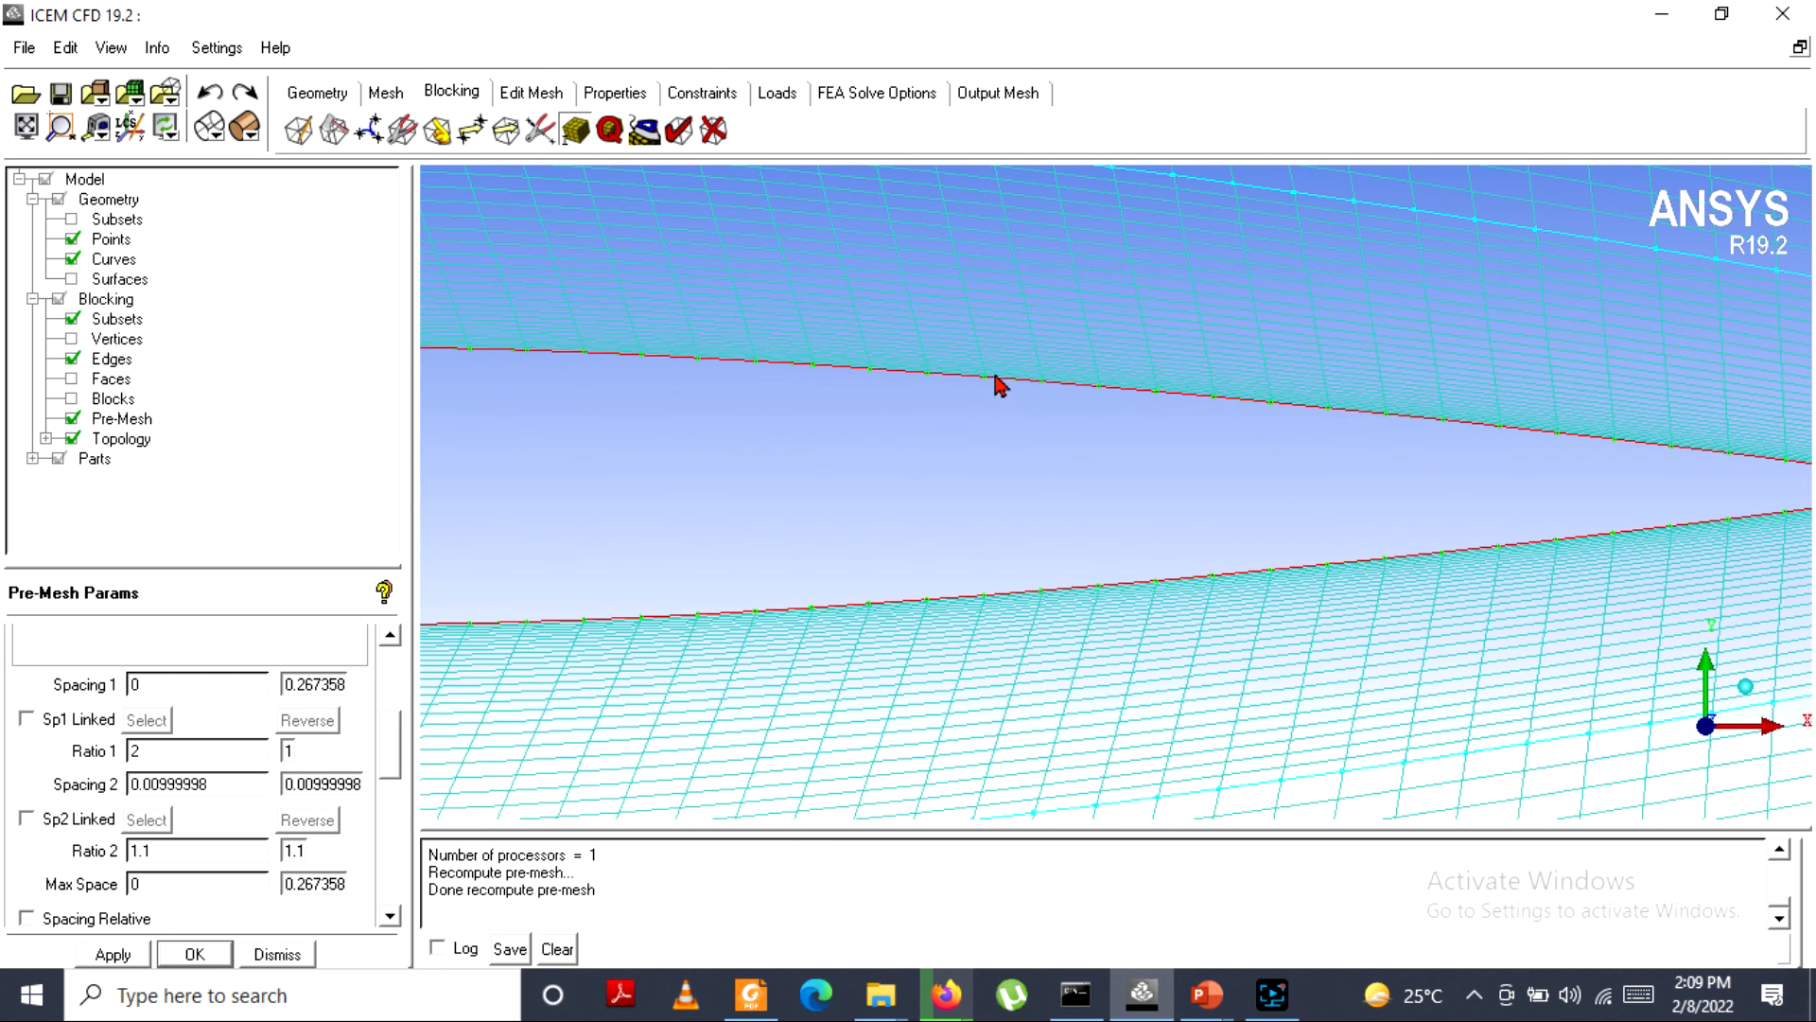
pyautogui.scroll(-6, 999, 388)
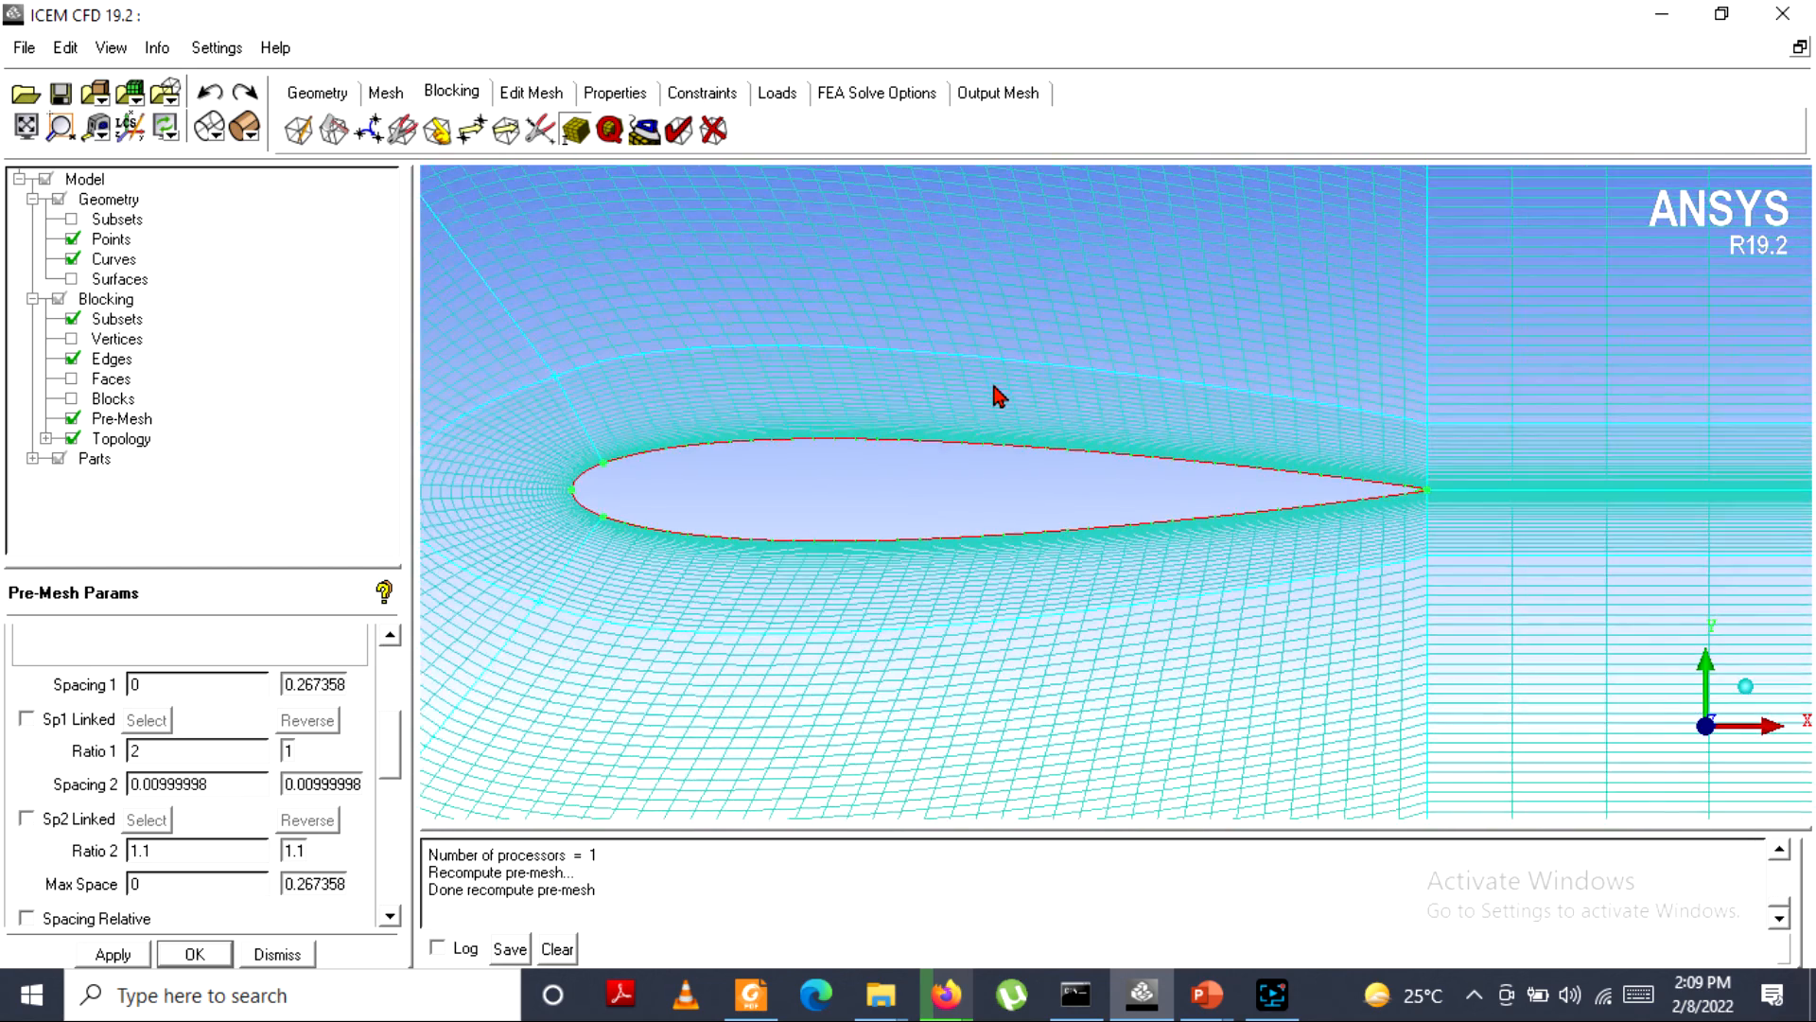
pyautogui.scroll(-6, 1003, 397)
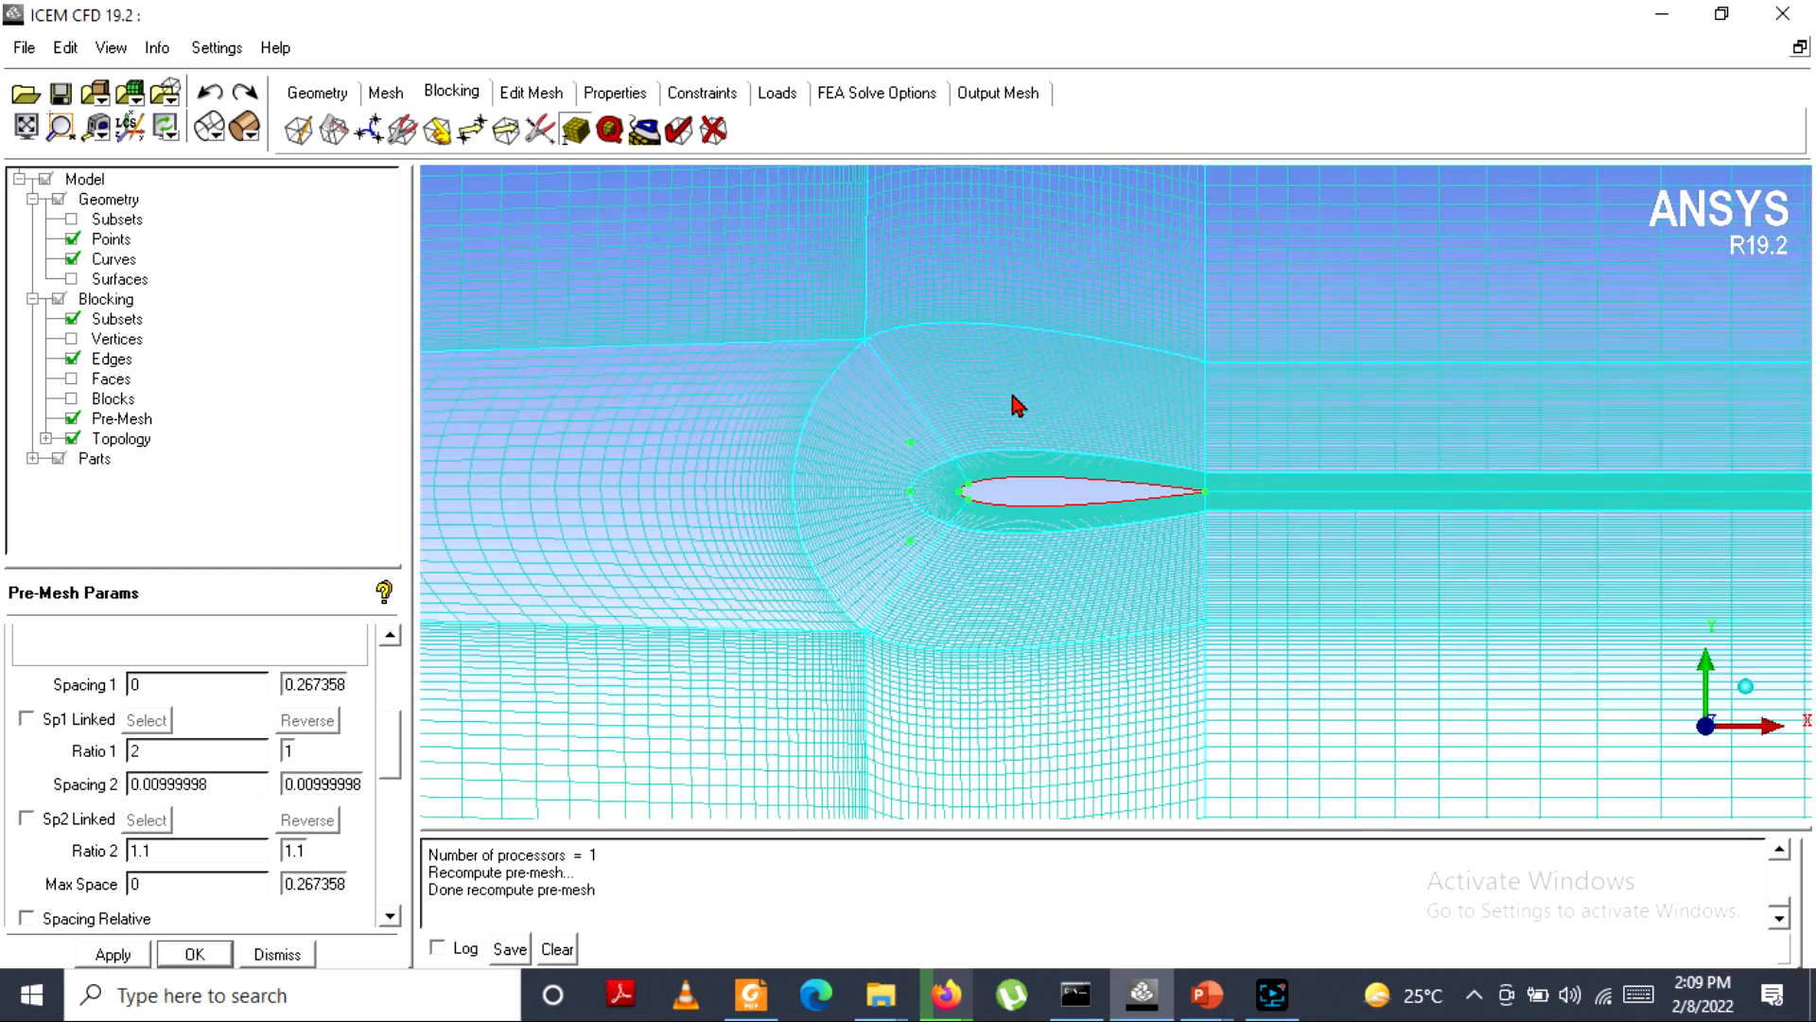
pyautogui.scroll(-1, 1013, 397)
pyautogui.scroll(-6, 1030, 382)
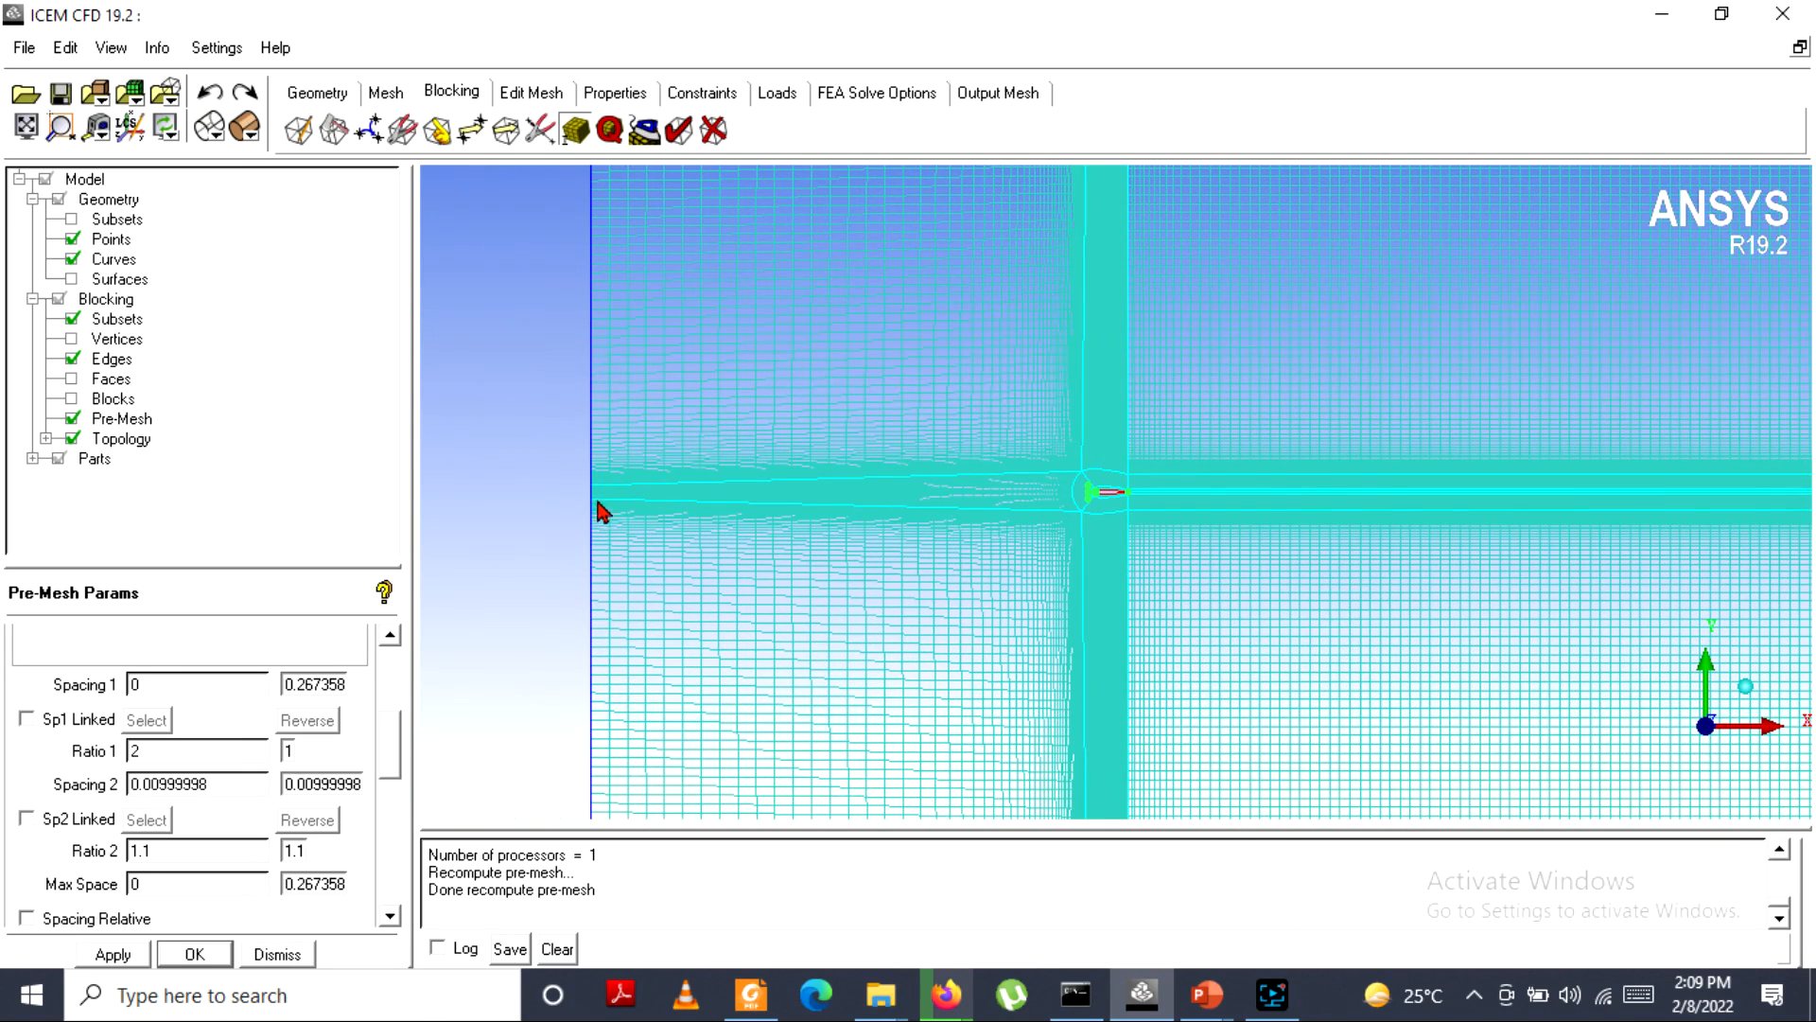
pyautogui.scroll(-3, 1132, 596)
pyautogui.scroll(-2, 1132, 594)
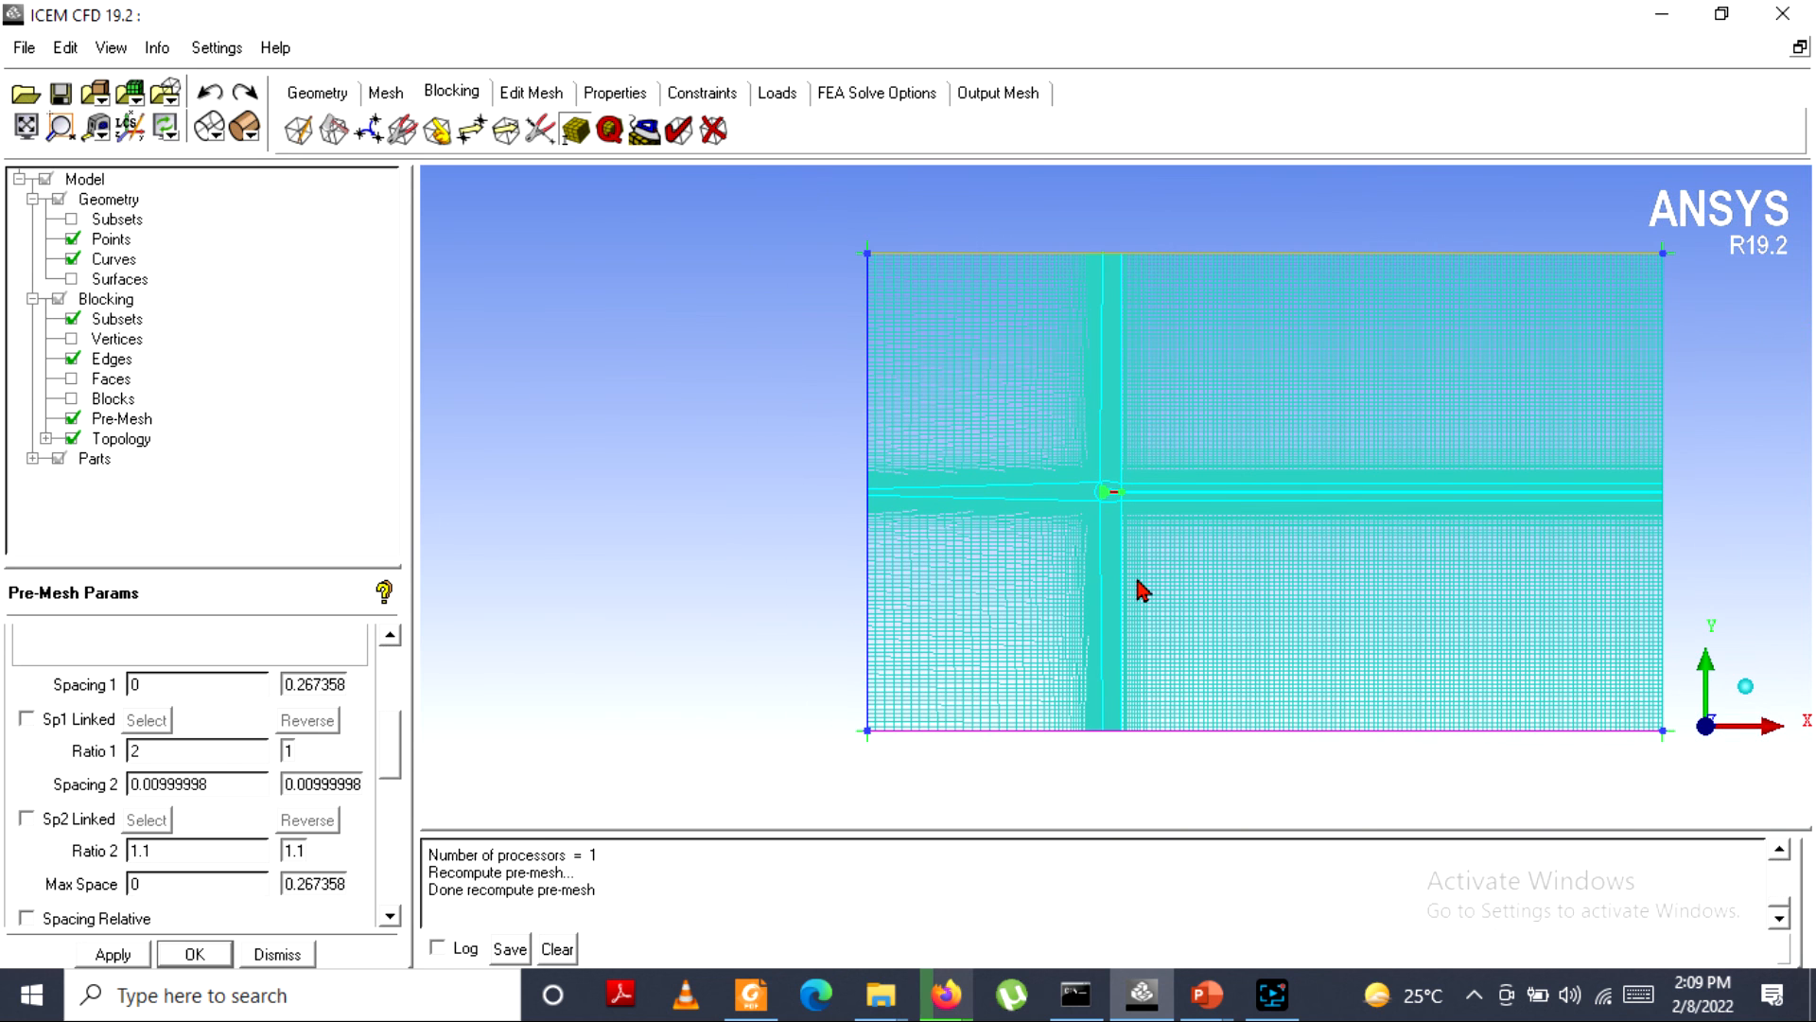
# Hide the pre-mesh so that only the blocking edges and geometry are displayed around the airfoil.
pyautogui.click(72, 418)
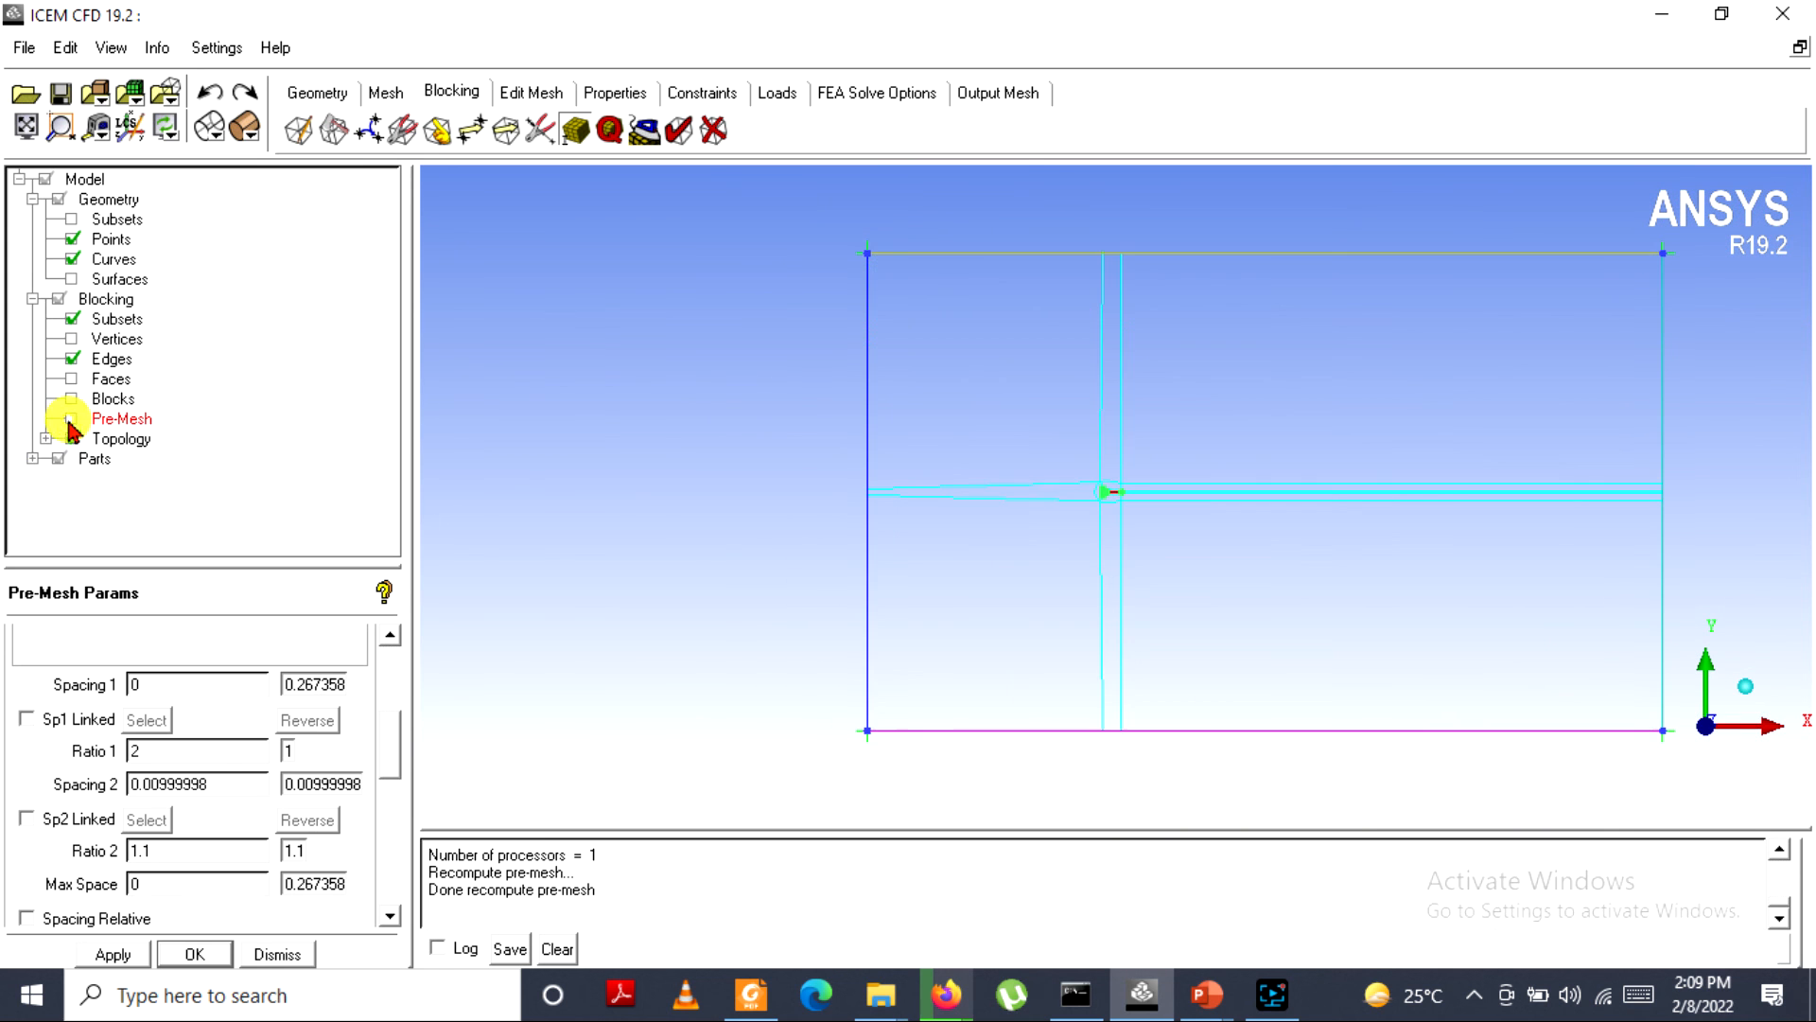
pyautogui.scroll(1, 889, 550)
pyautogui.scroll(2, 896, 550)
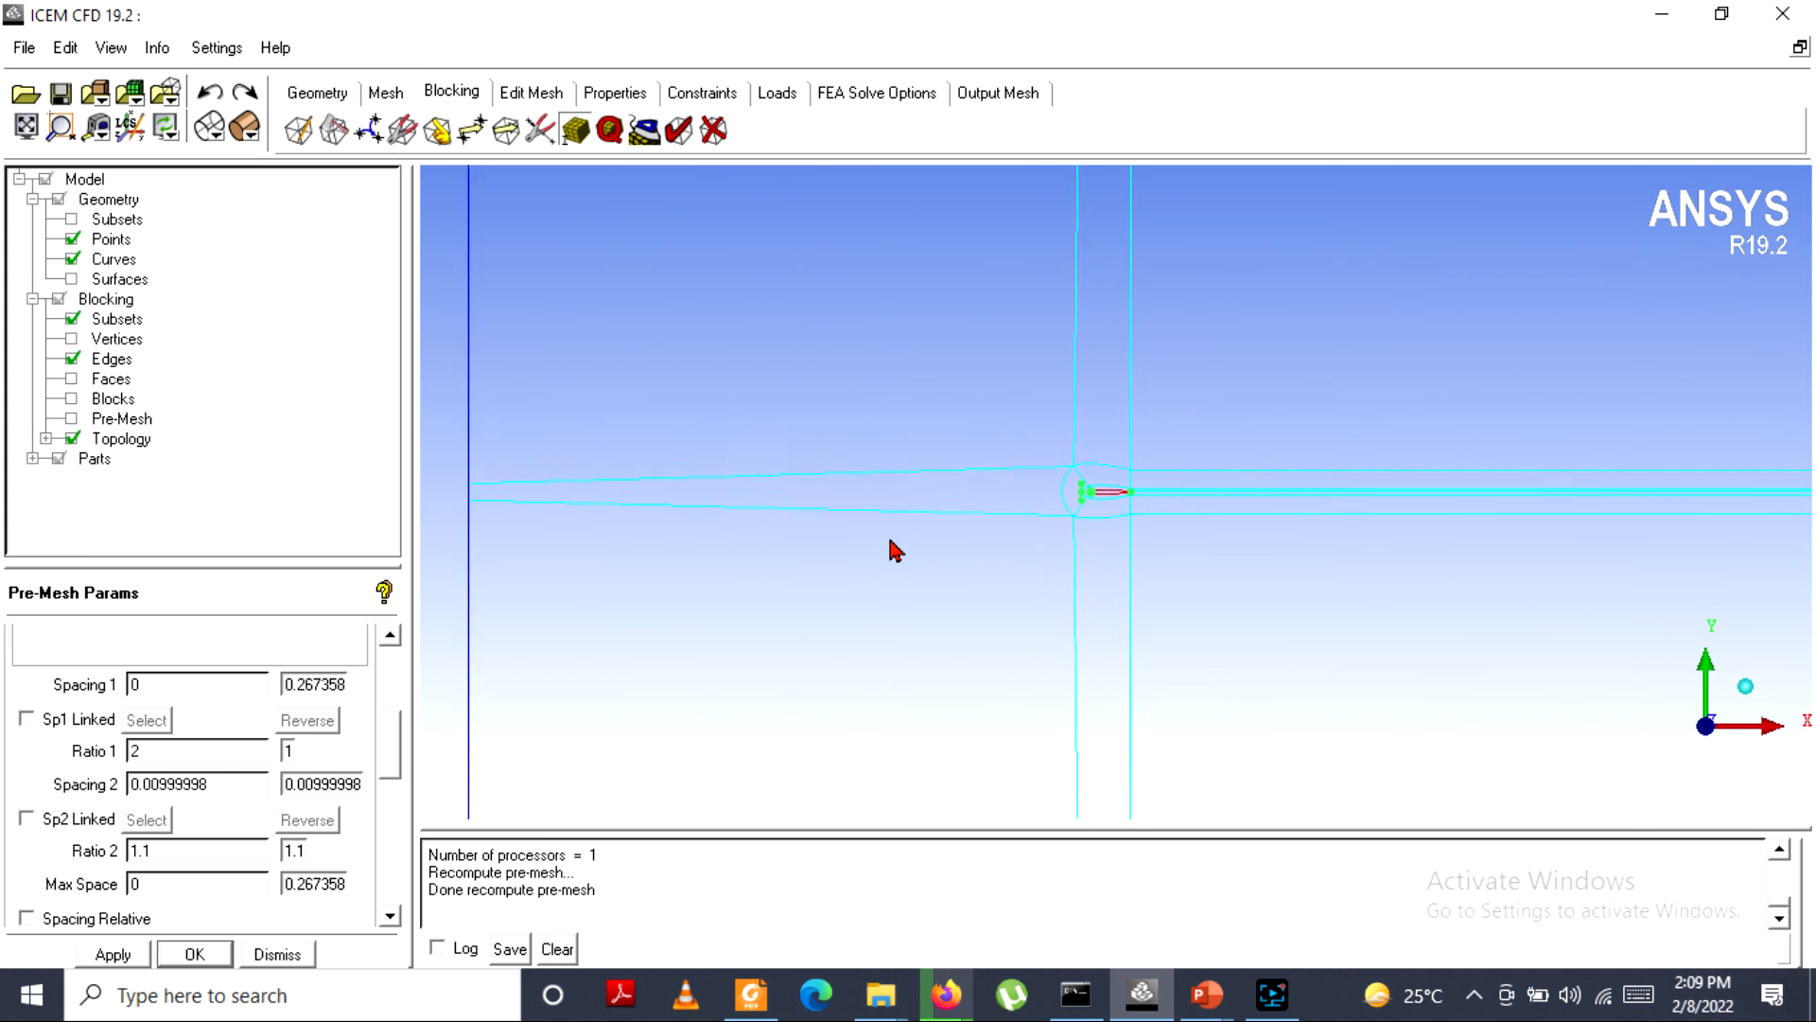
pyautogui.scroll(-1, 898, 551)
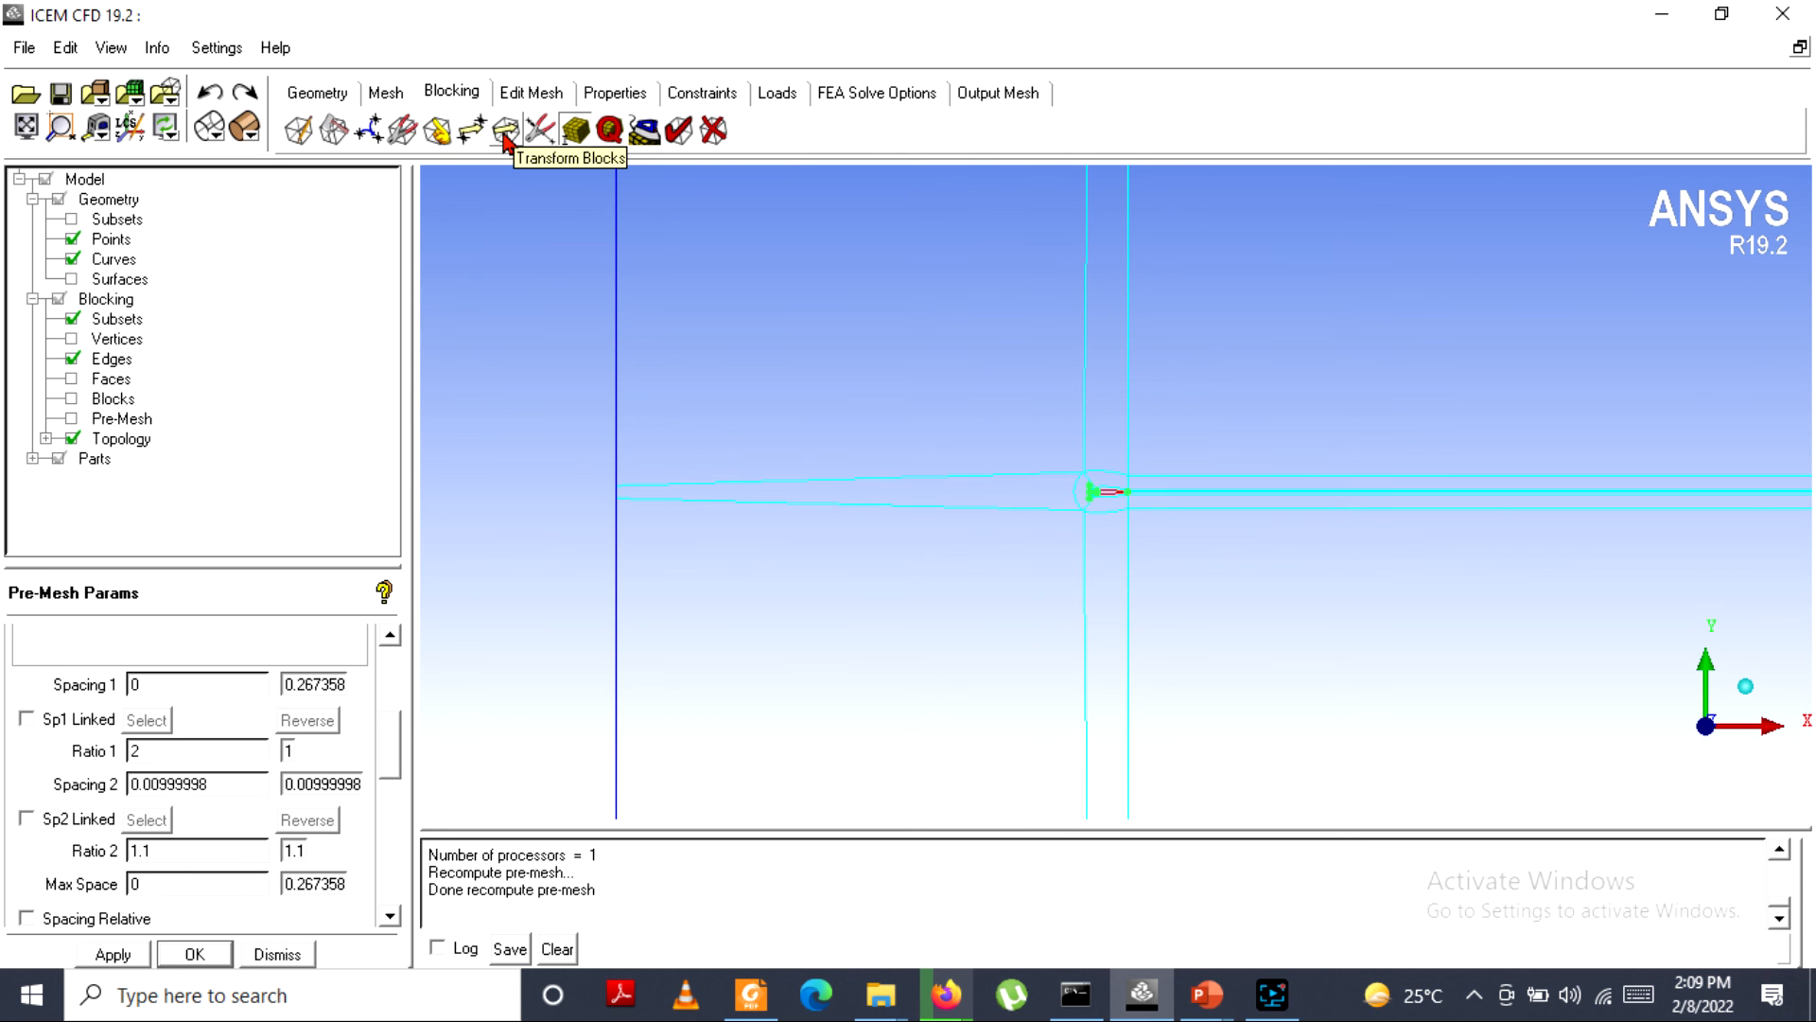
pyautogui.click(468, 132)
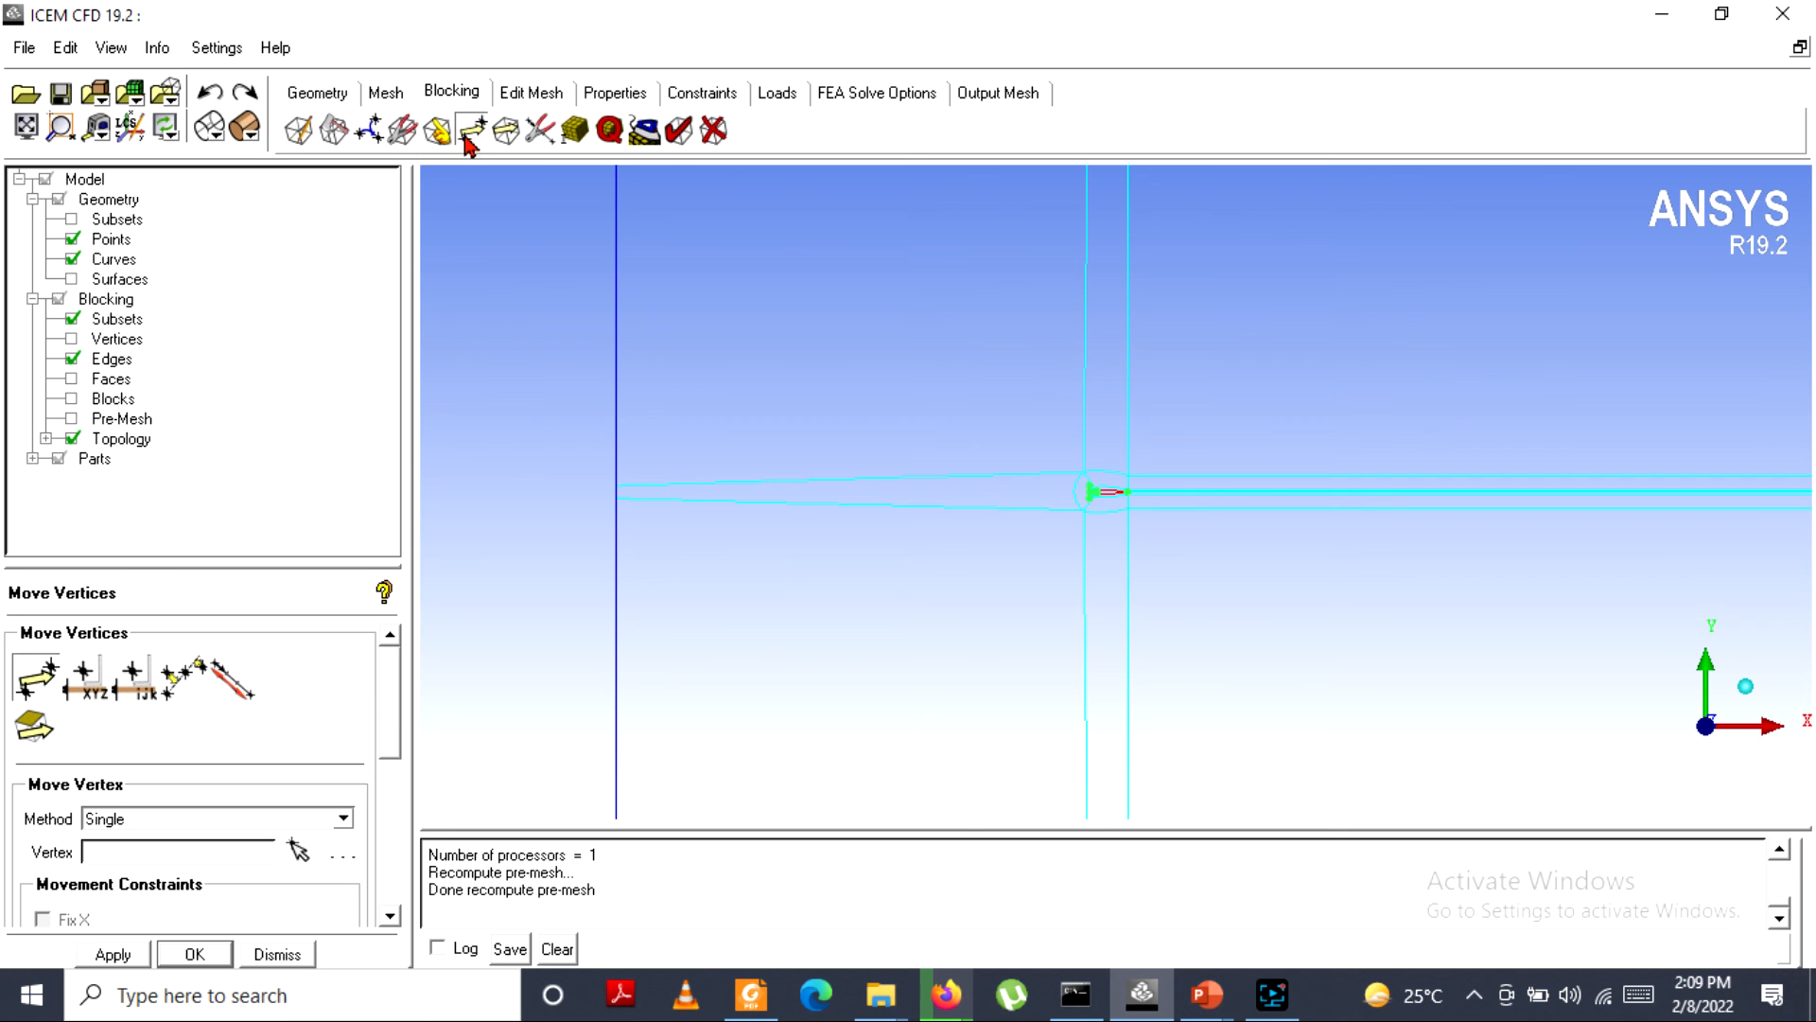
pyautogui.click(138, 676)
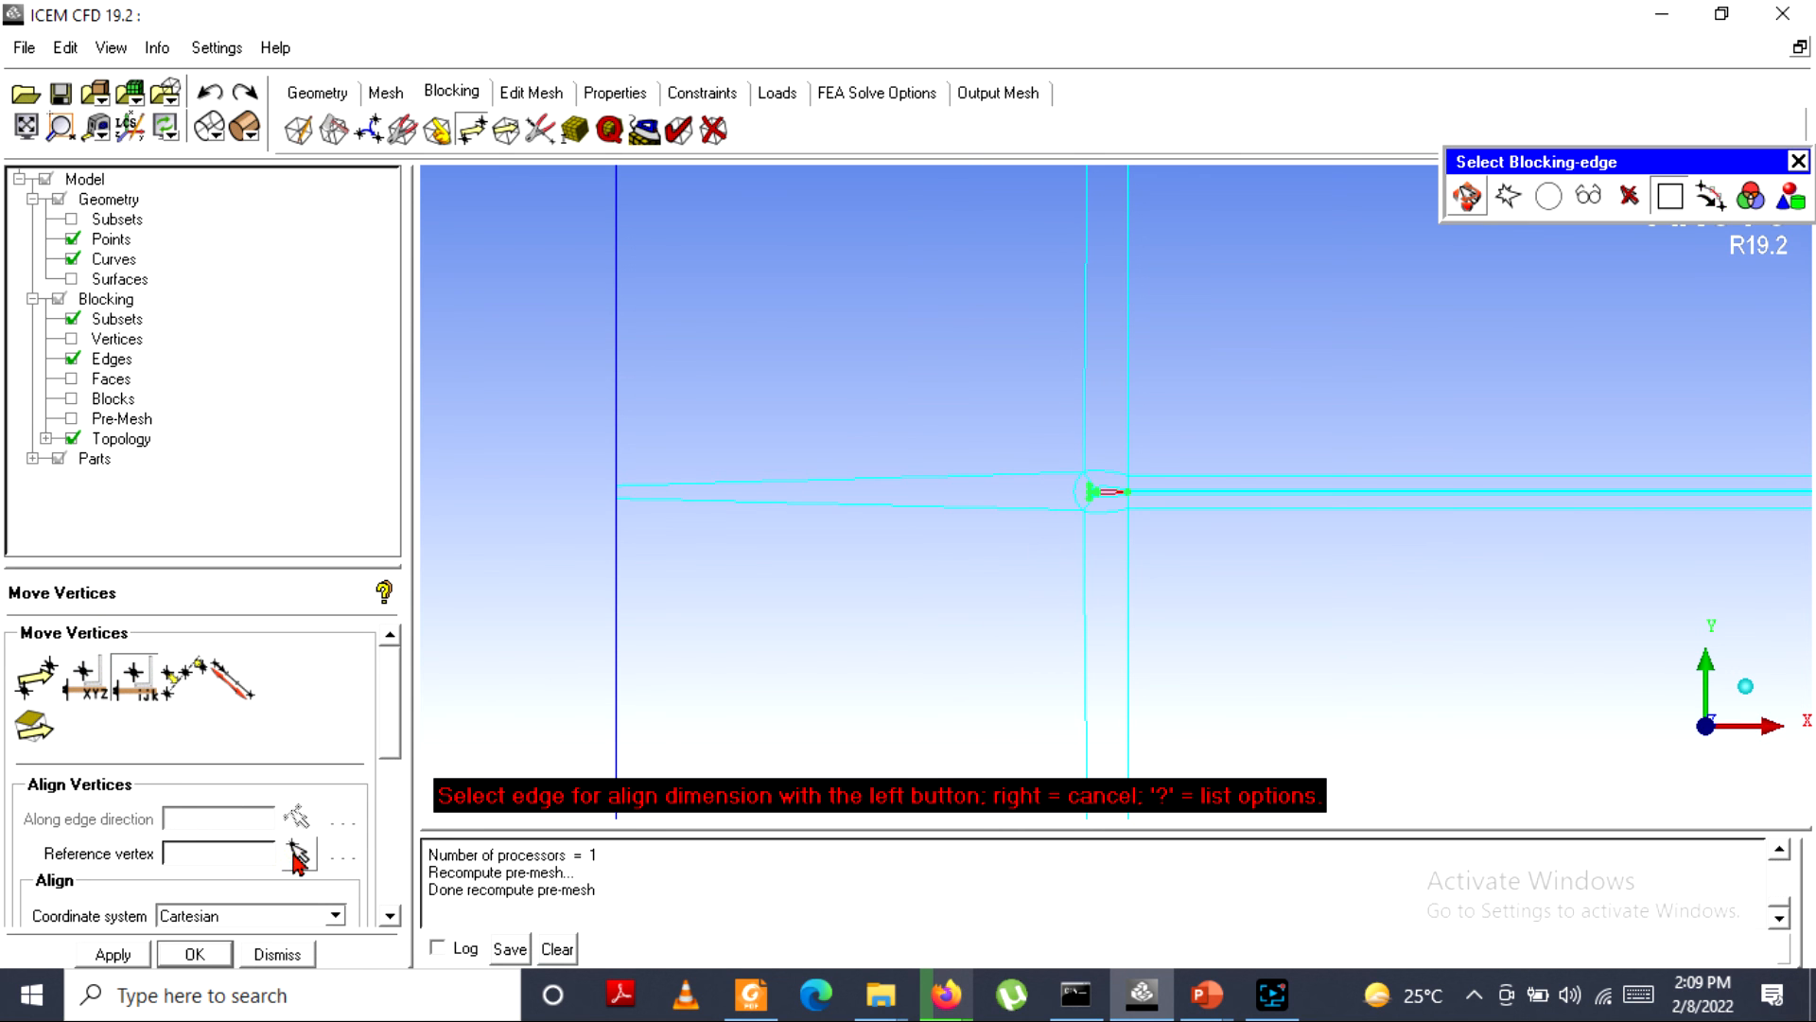
pyautogui.click(297, 857)
pyautogui.scroll(2, 1002, 441)
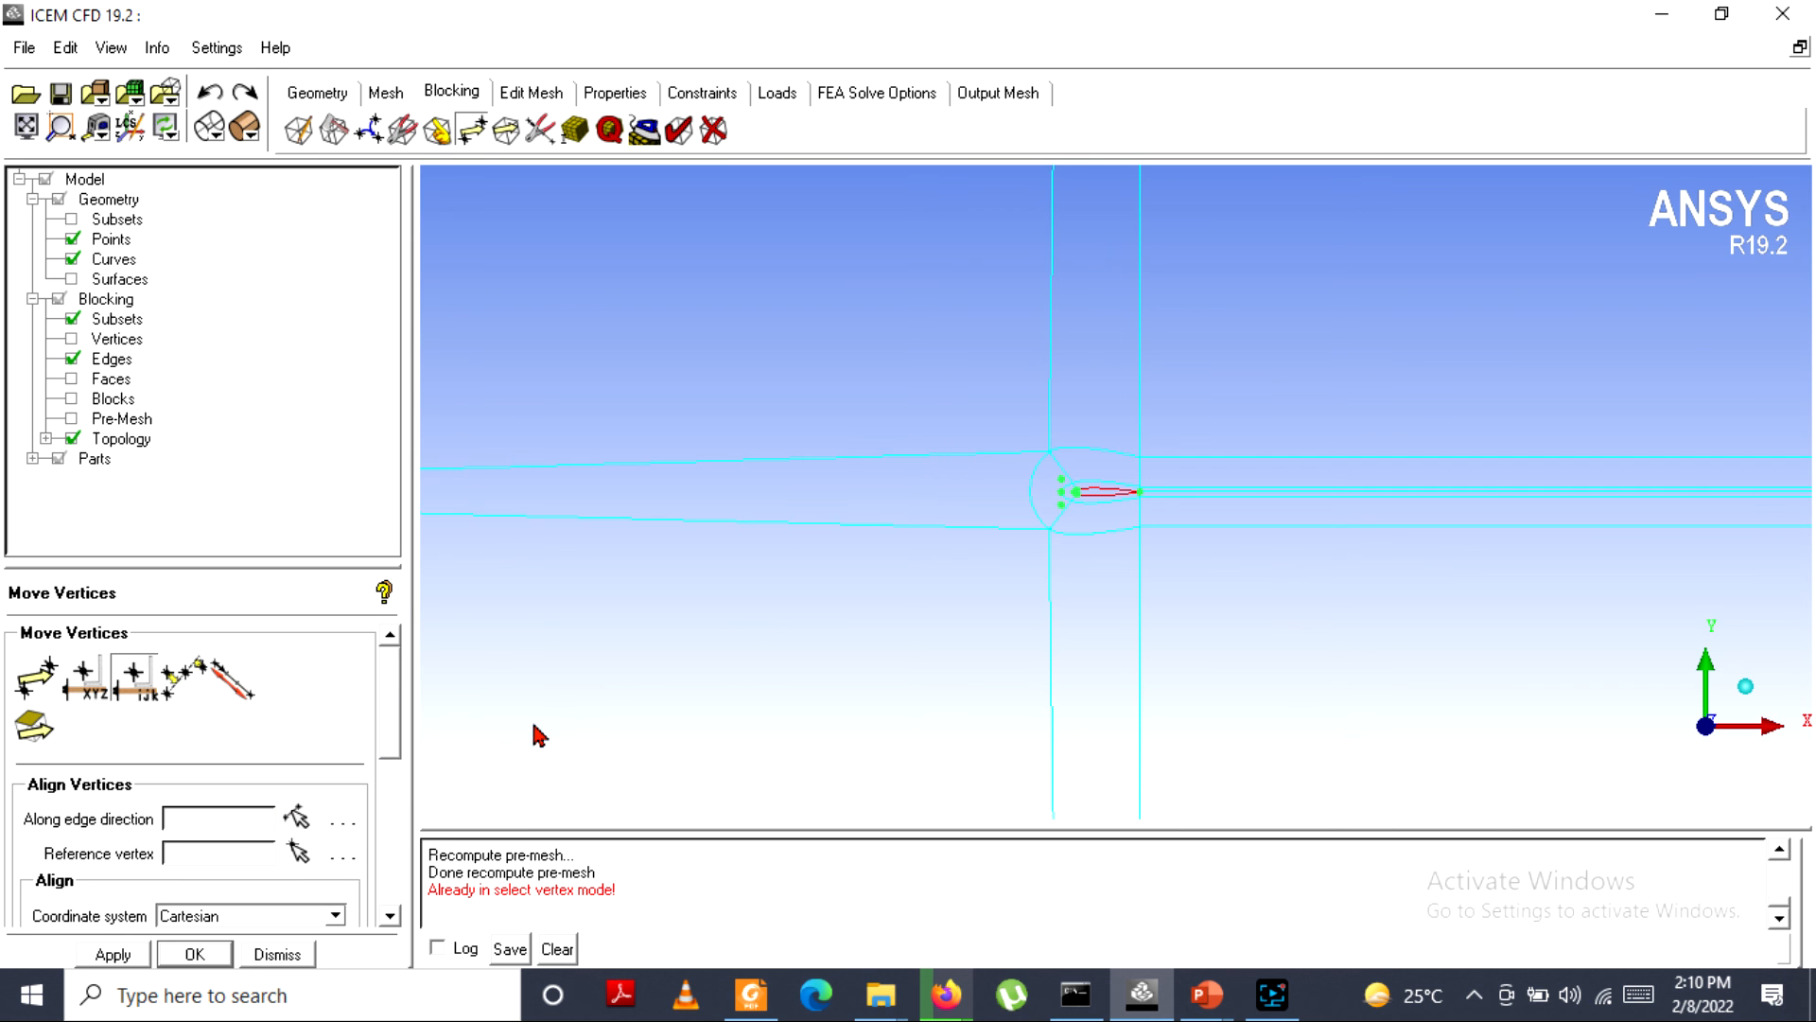
pyautogui.click(299, 851)
pyautogui.click(1037, 449)
pyautogui.scroll(-3, 811, 608)
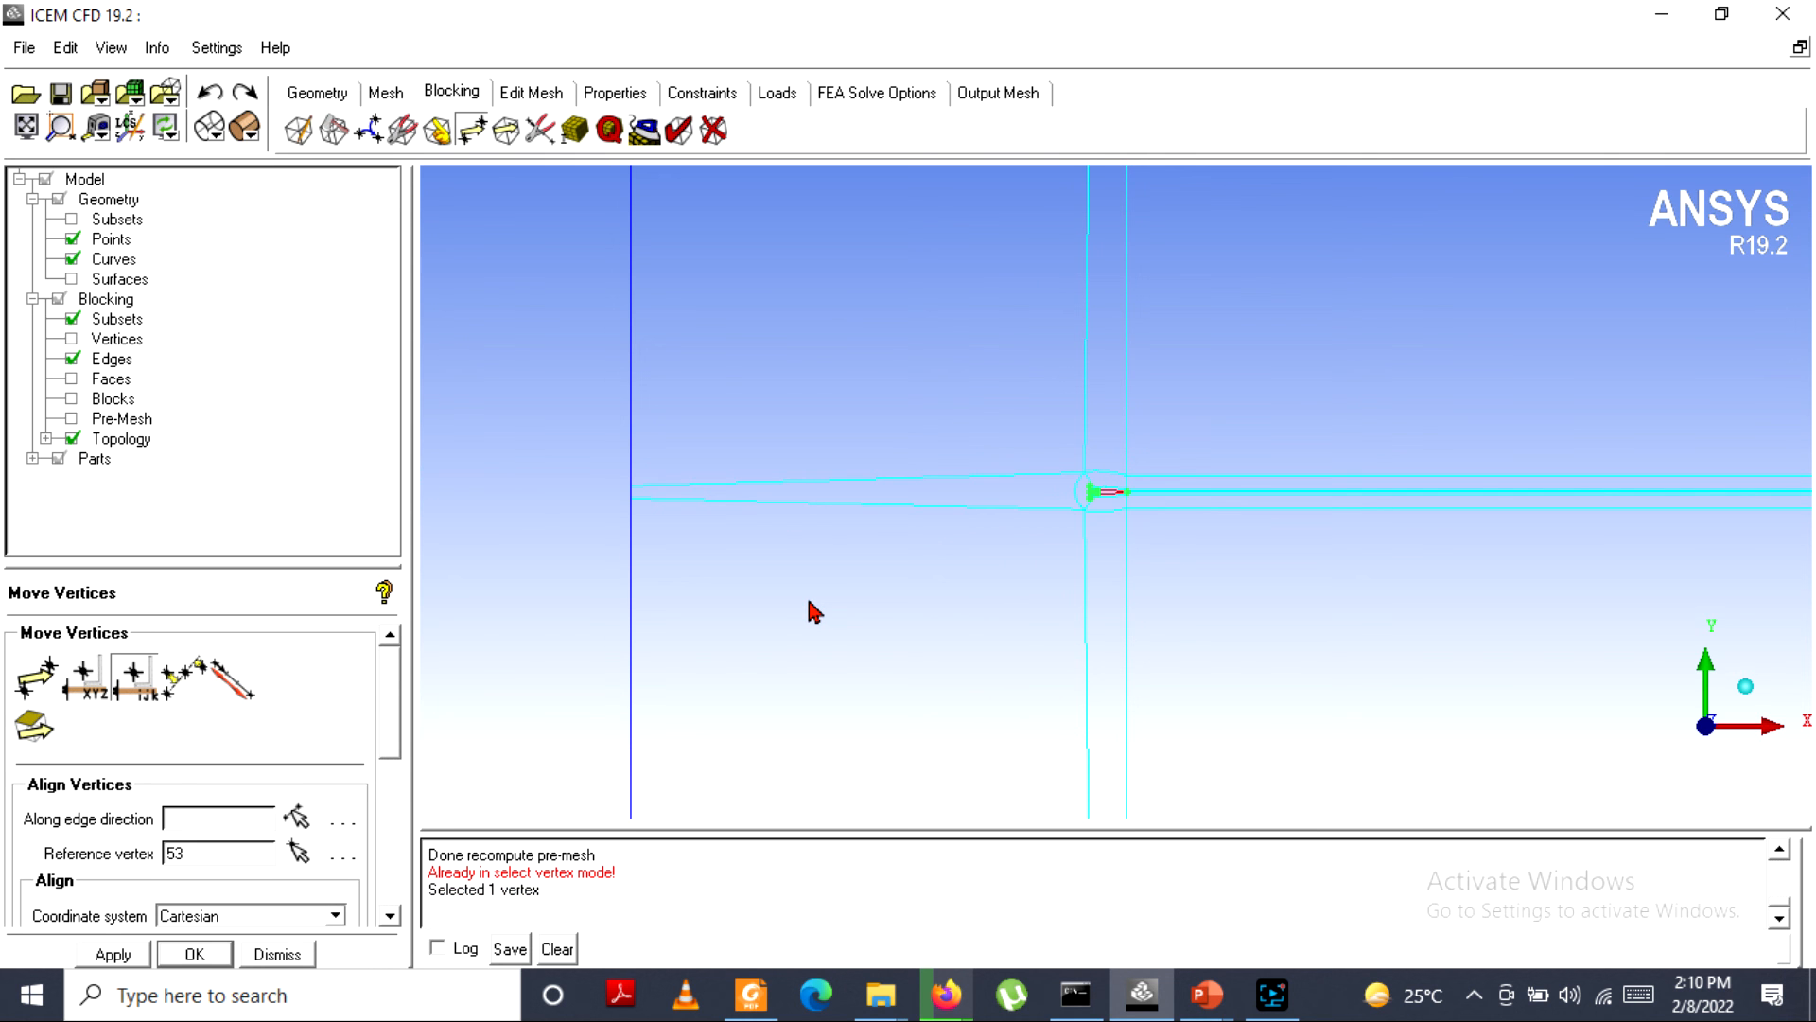
pyautogui.click(391, 803)
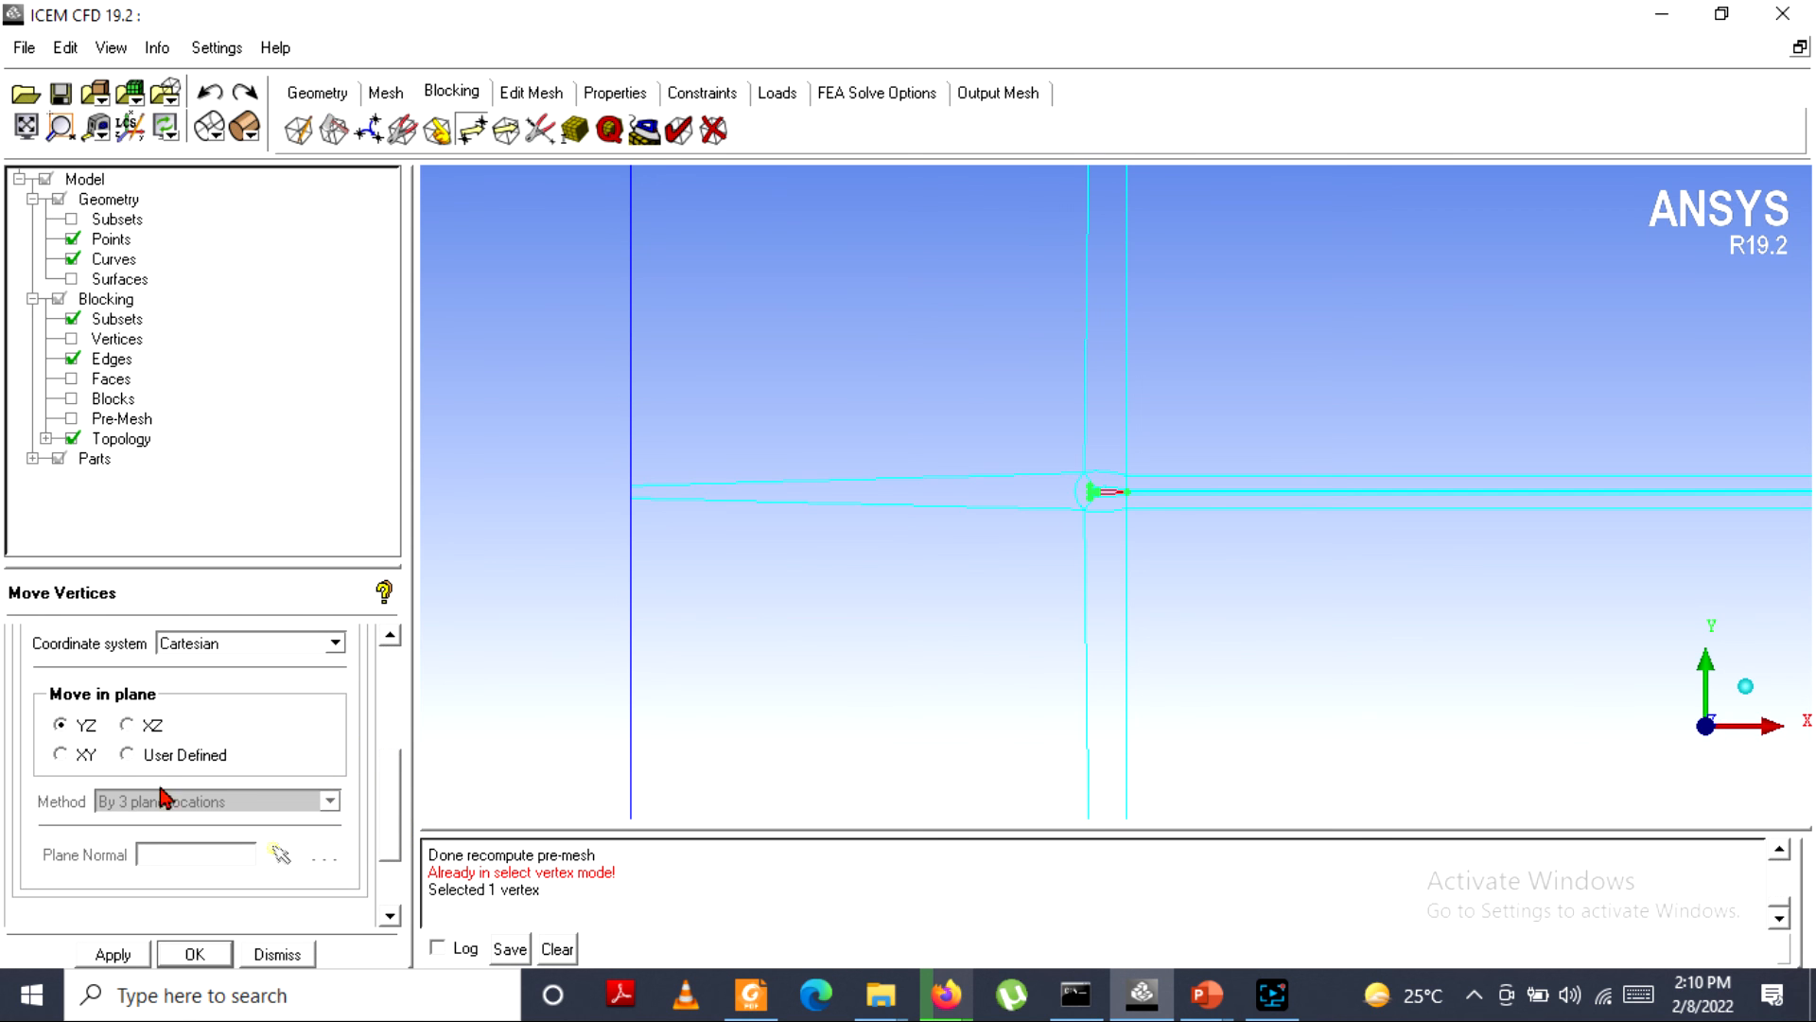
pyautogui.click(59, 755)
pyautogui.moveTo(383, 809); pyautogui.dragTo(344, 734)
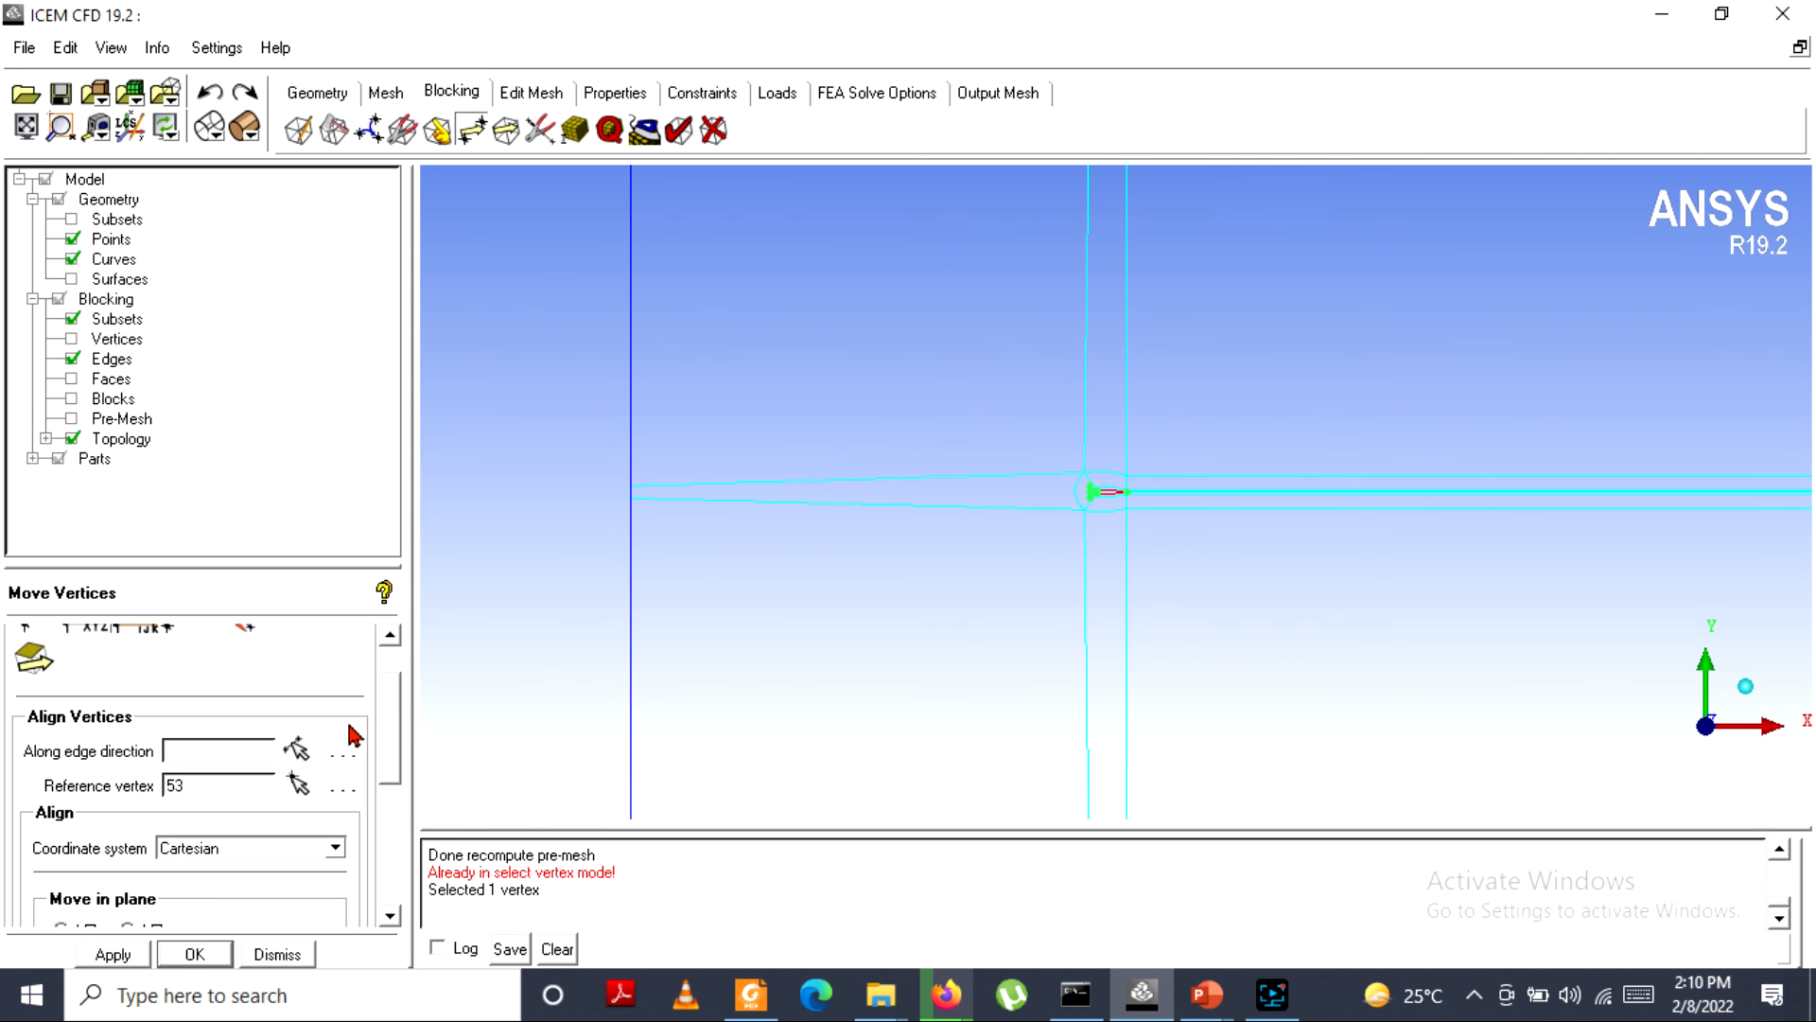
pyautogui.scroll(2, 355, 736)
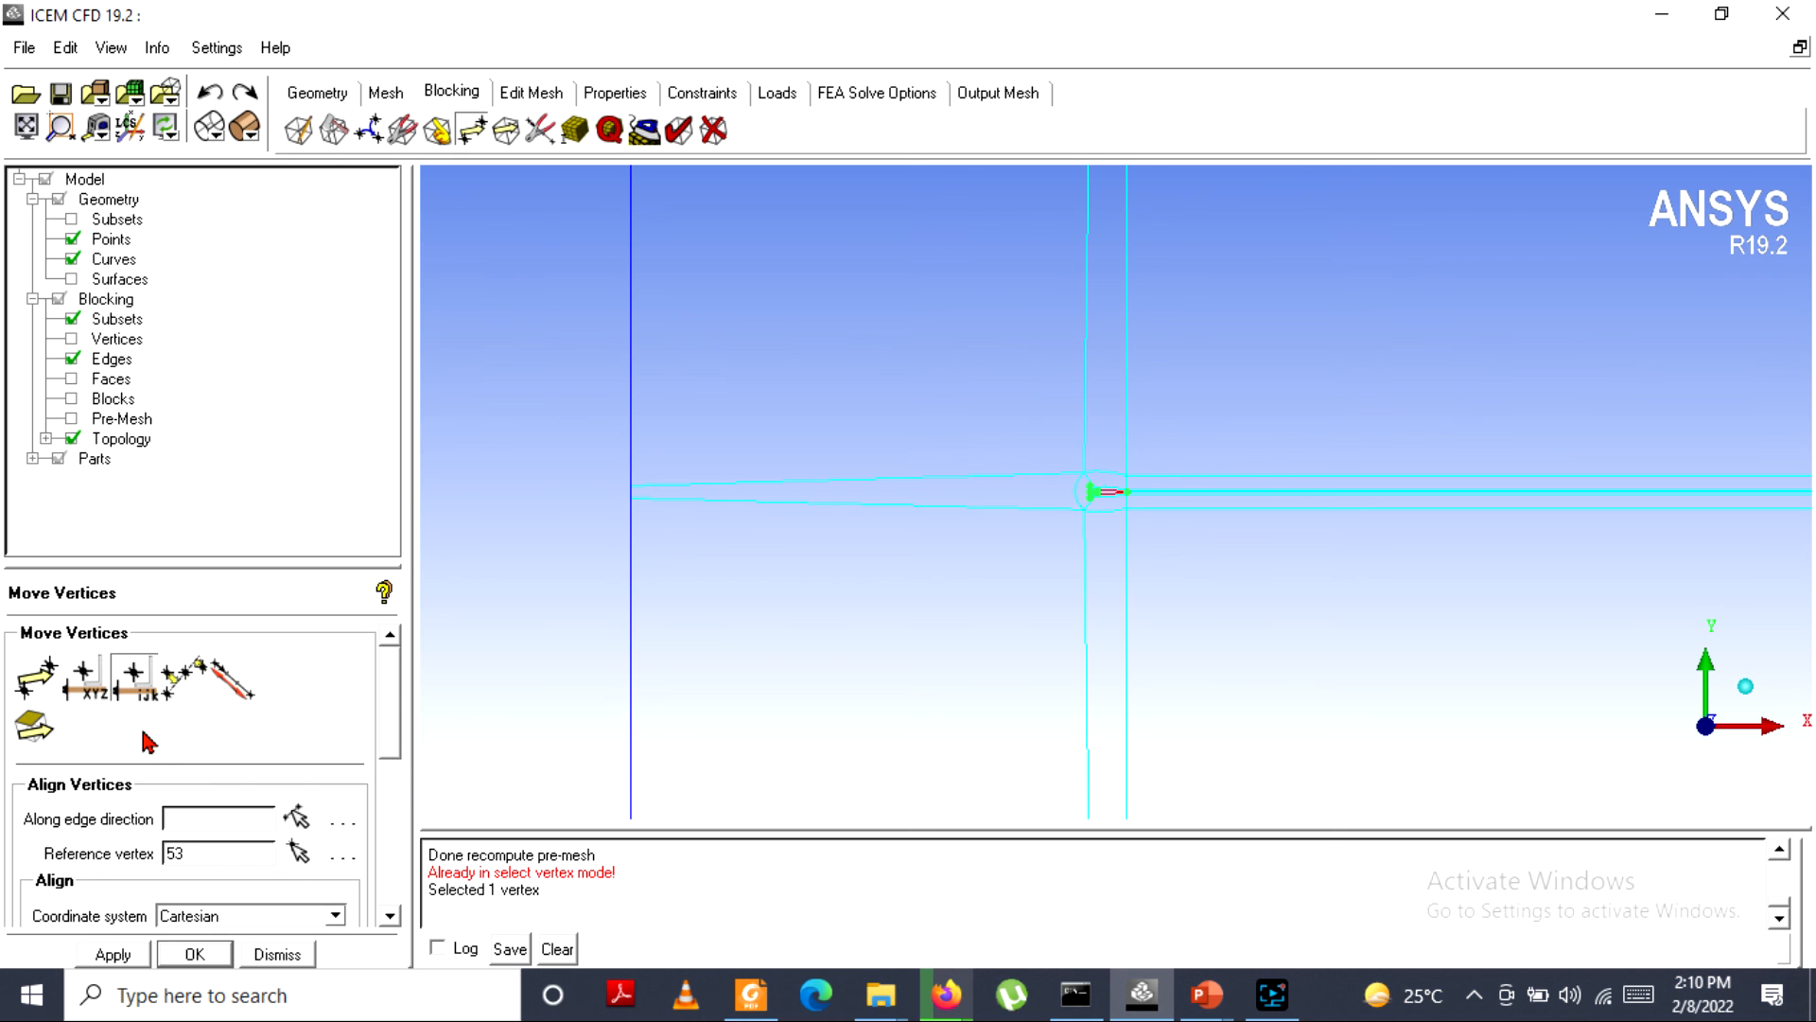
pyautogui.click(179, 688)
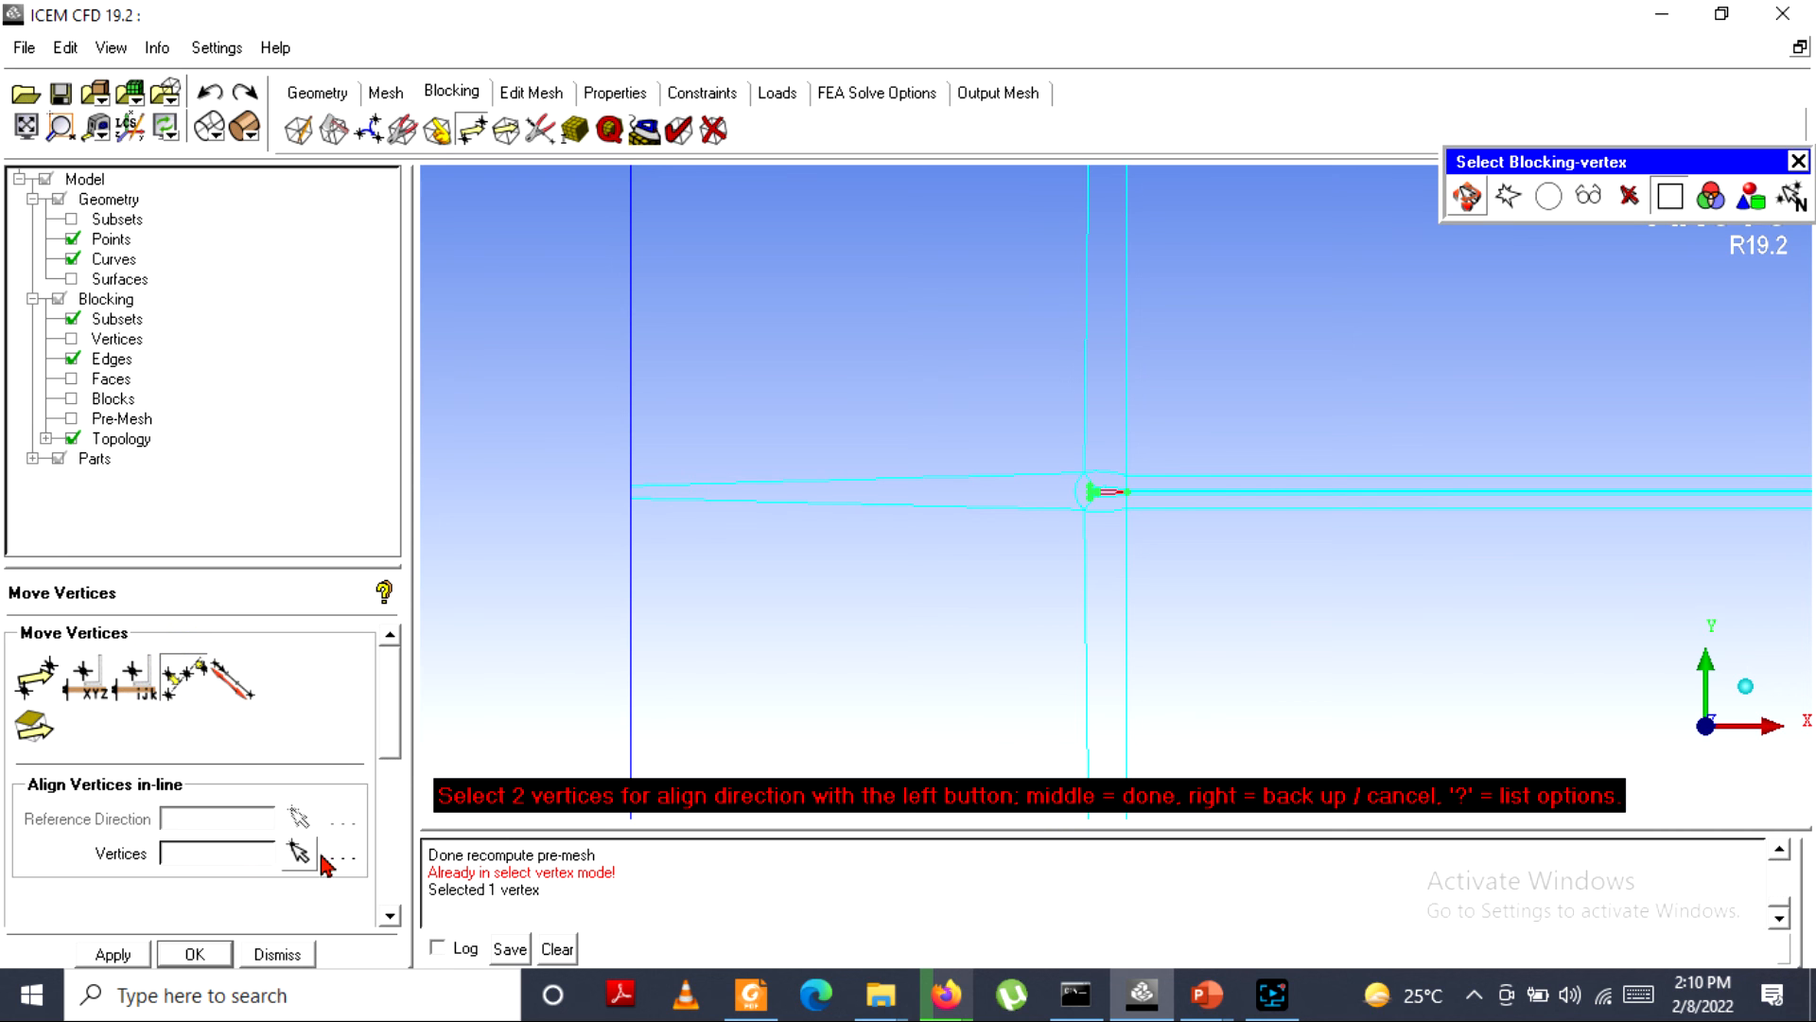
pyautogui.moveTo(389, 729)
pyautogui.mouseDown()
pyautogui.moveTo(392, 836)
pyautogui.moveTo(393, 734)
pyautogui.mouseUp()
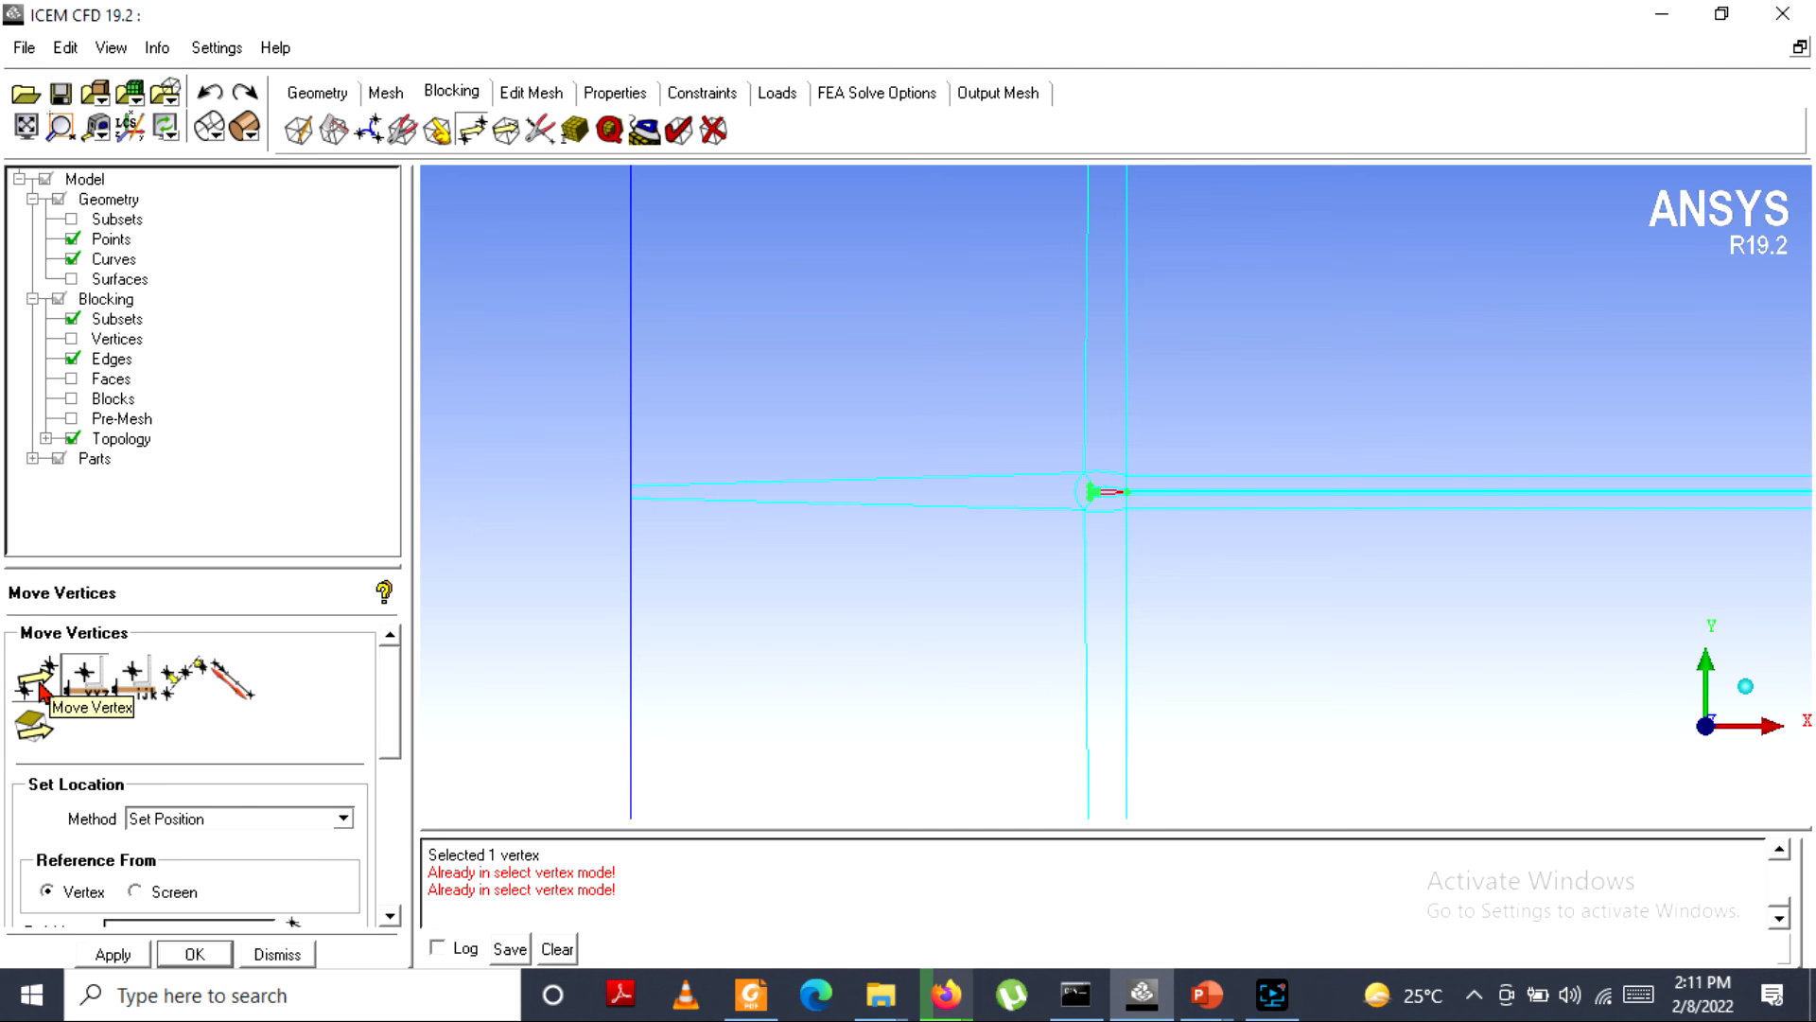
pyautogui.click(42, 689)
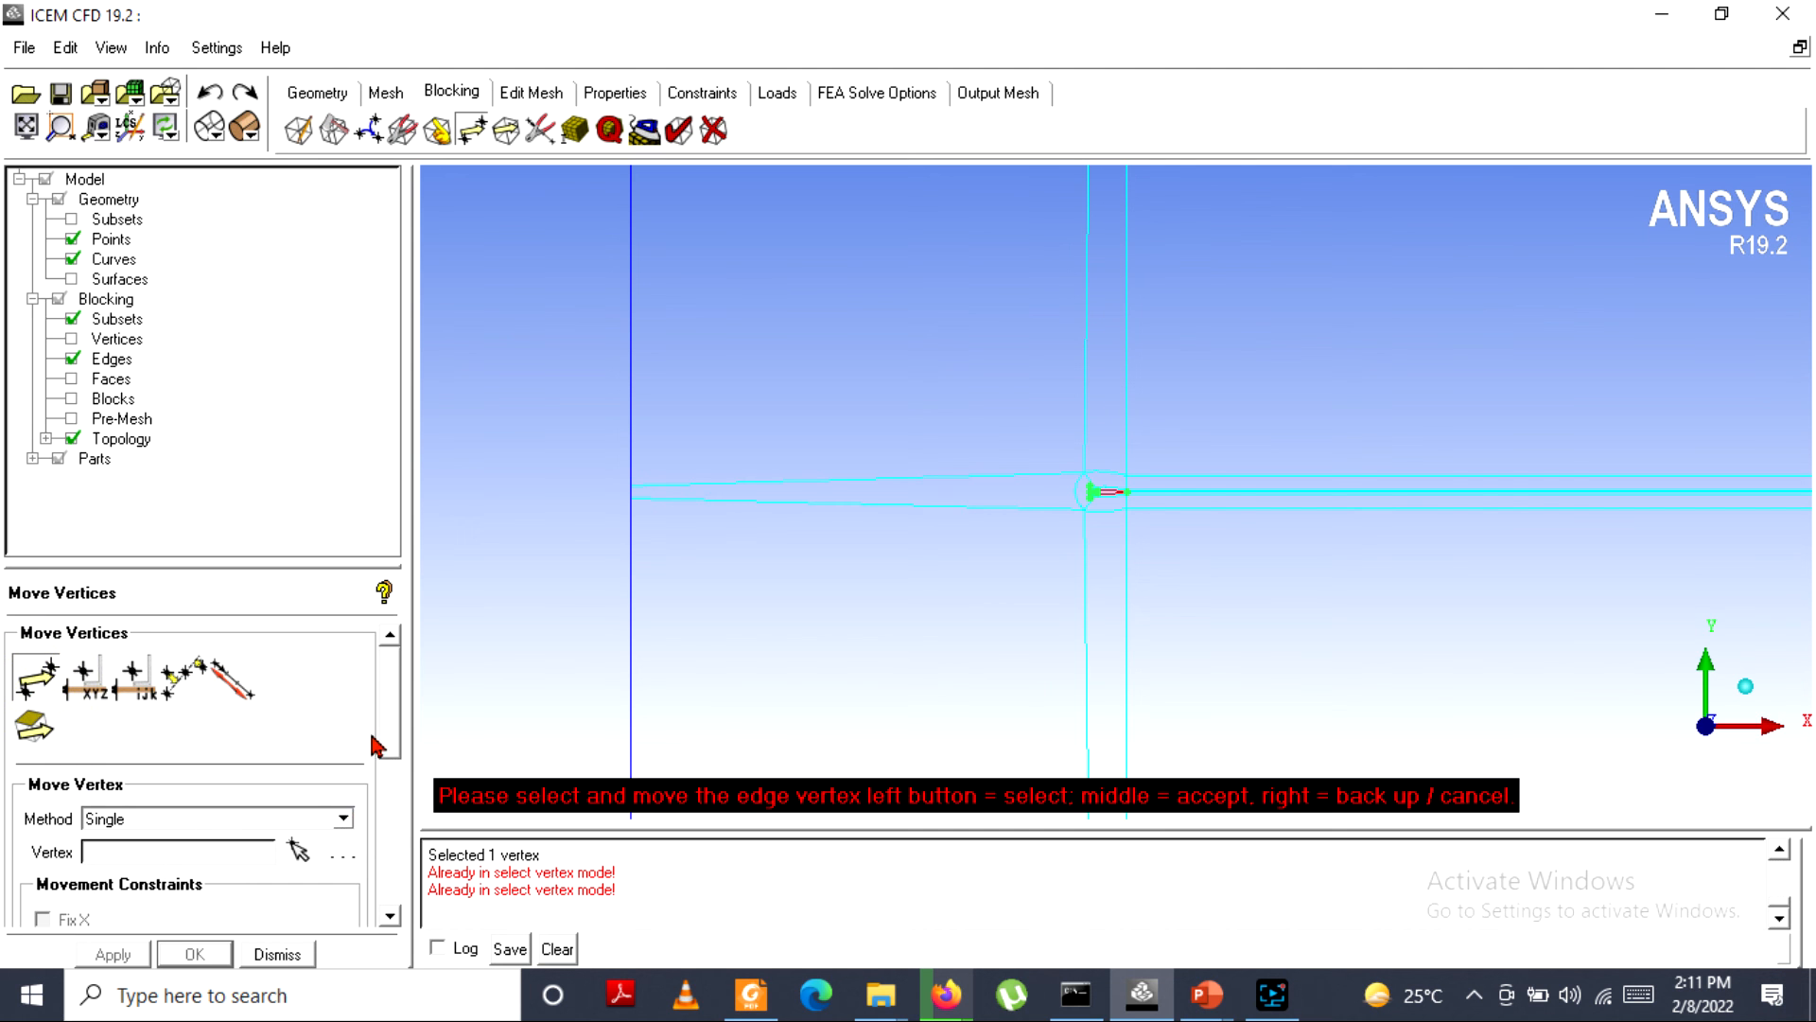
pyautogui.moveTo(386, 734); pyautogui.dragTo(385, 762)
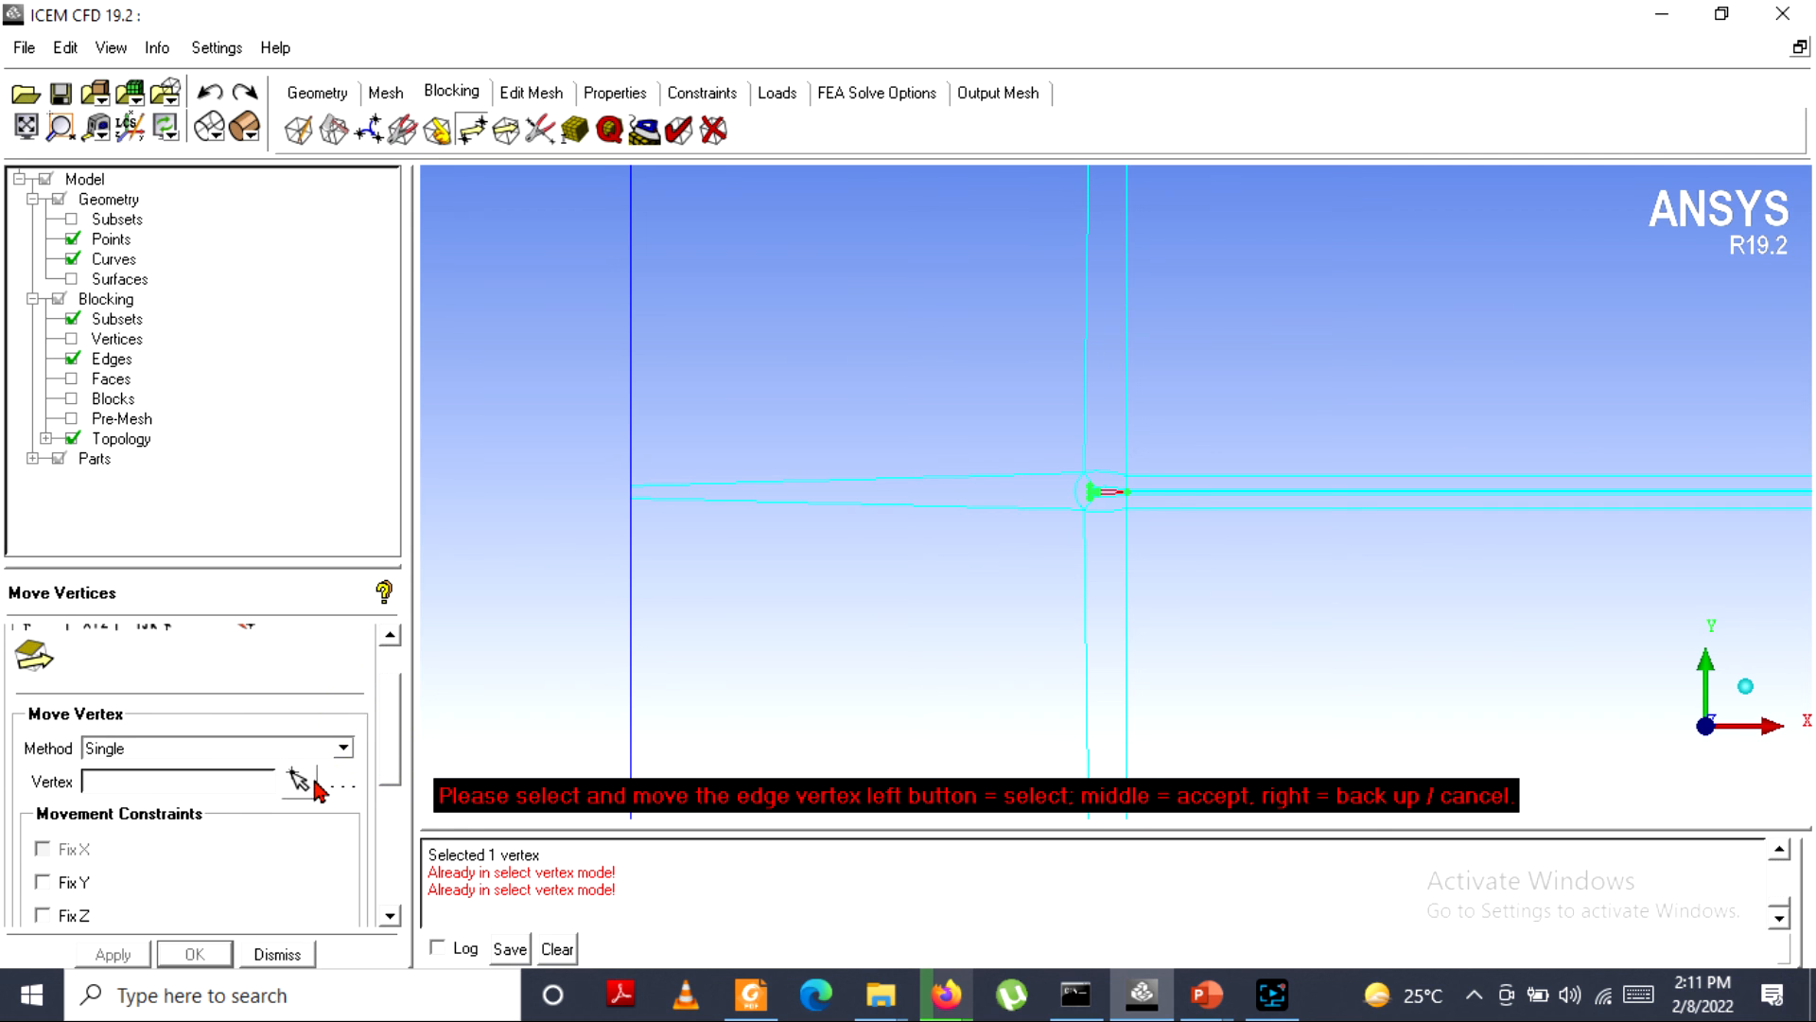
pyautogui.moveTo(392, 754)
pyautogui.mouseDown()
pyautogui.moveTo(396, 829)
pyautogui.moveTo(393, 729)
pyautogui.mouseUp()
# Open the Set Location options for moving vertices and bring up the Cartesian coordinate settings.
pyautogui.click(86, 689)
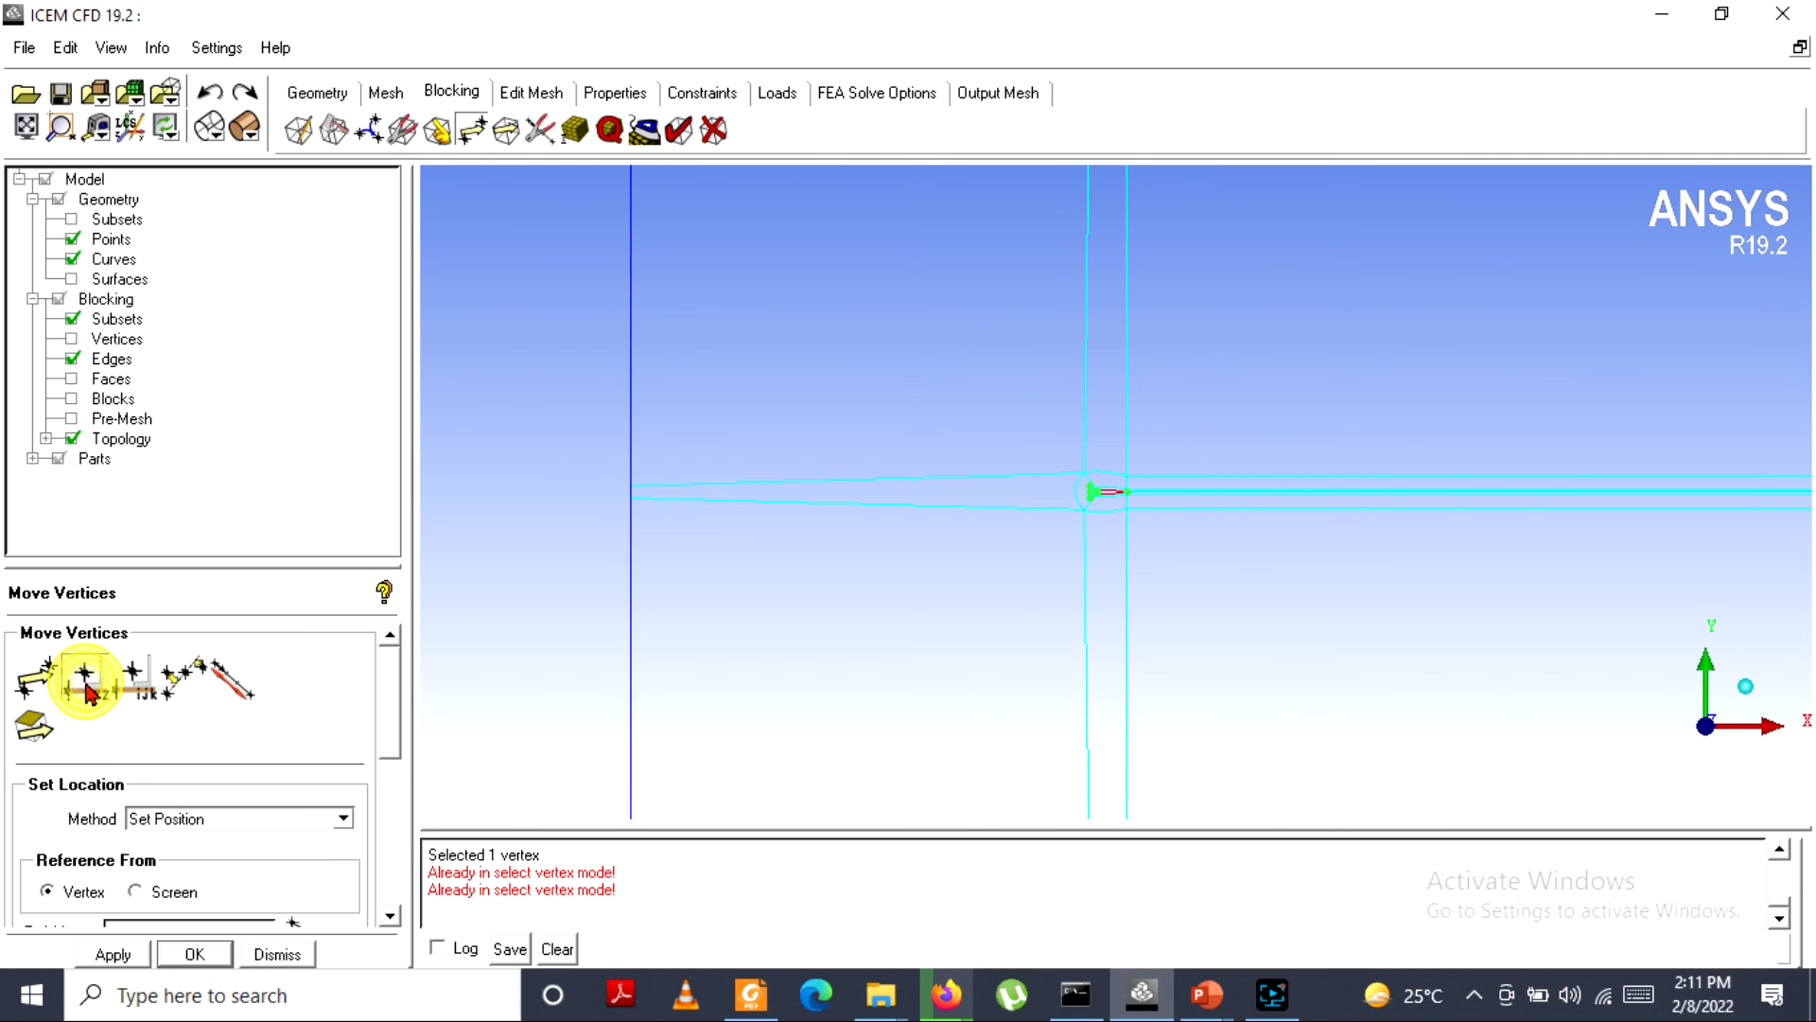
pyautogui.moveTo(401, 723); pyautogui.dragTo(407, 833)
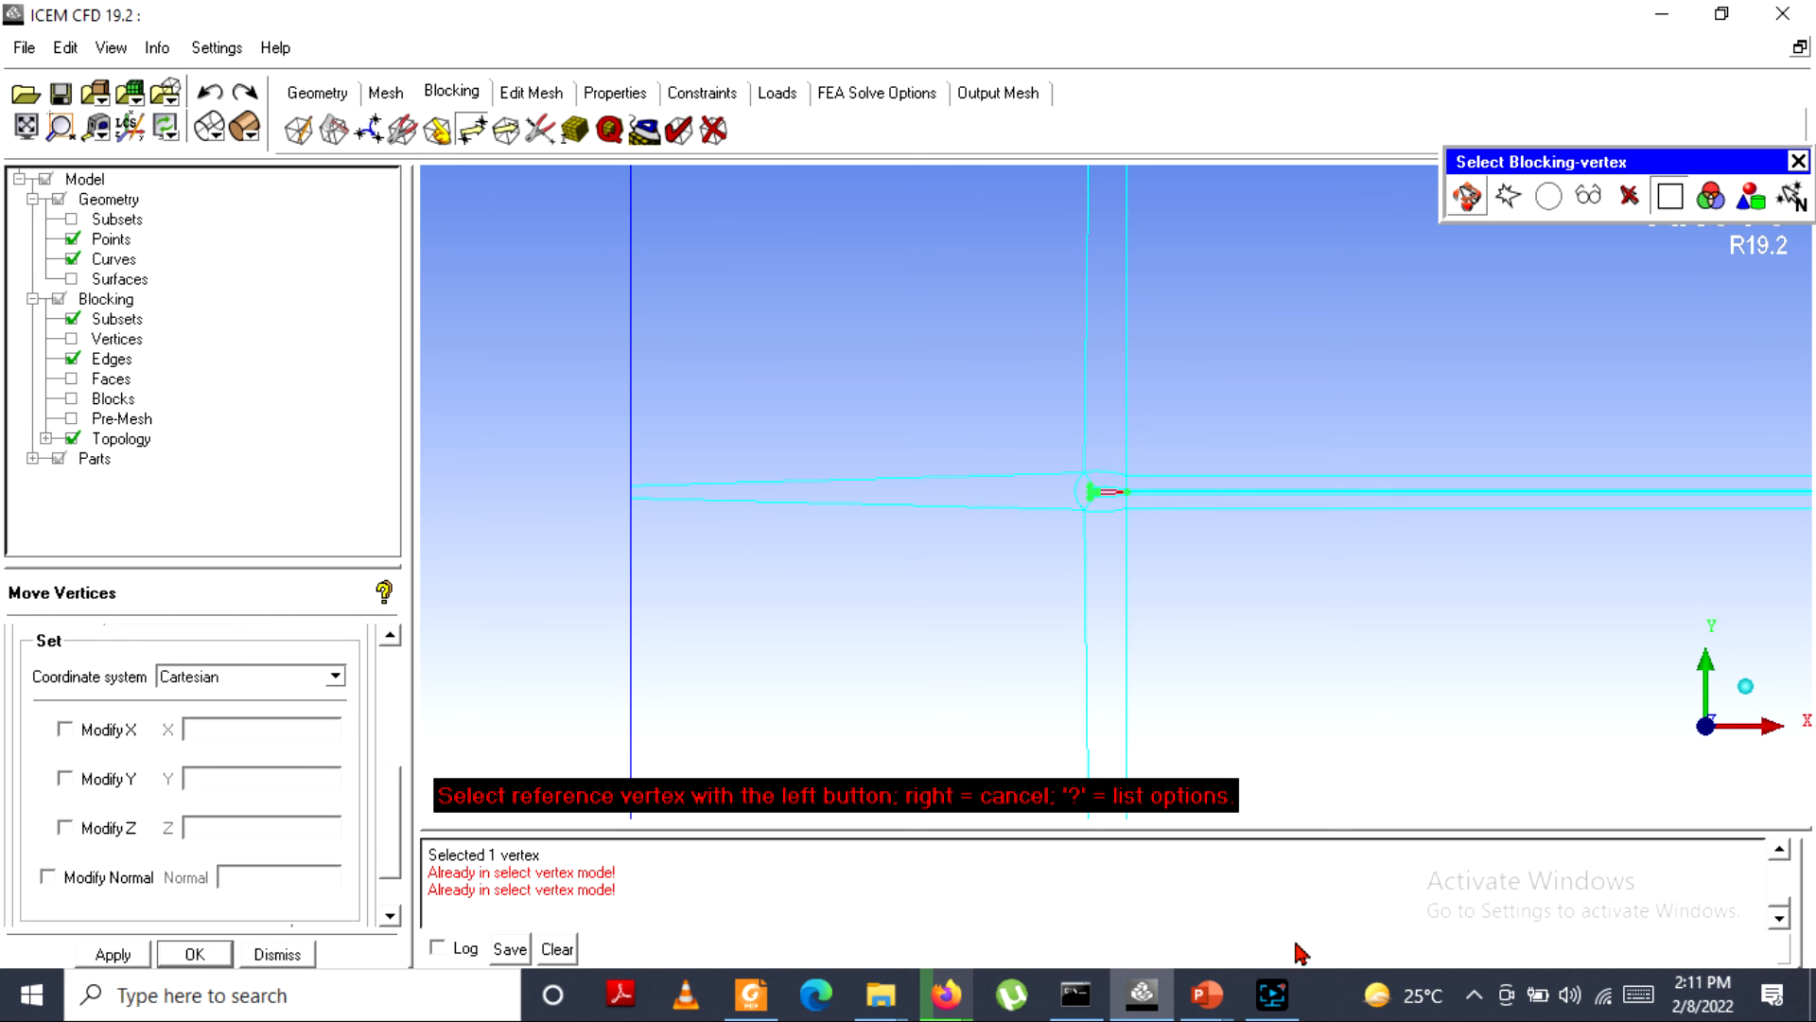
pyautogui.click(1273, 992)
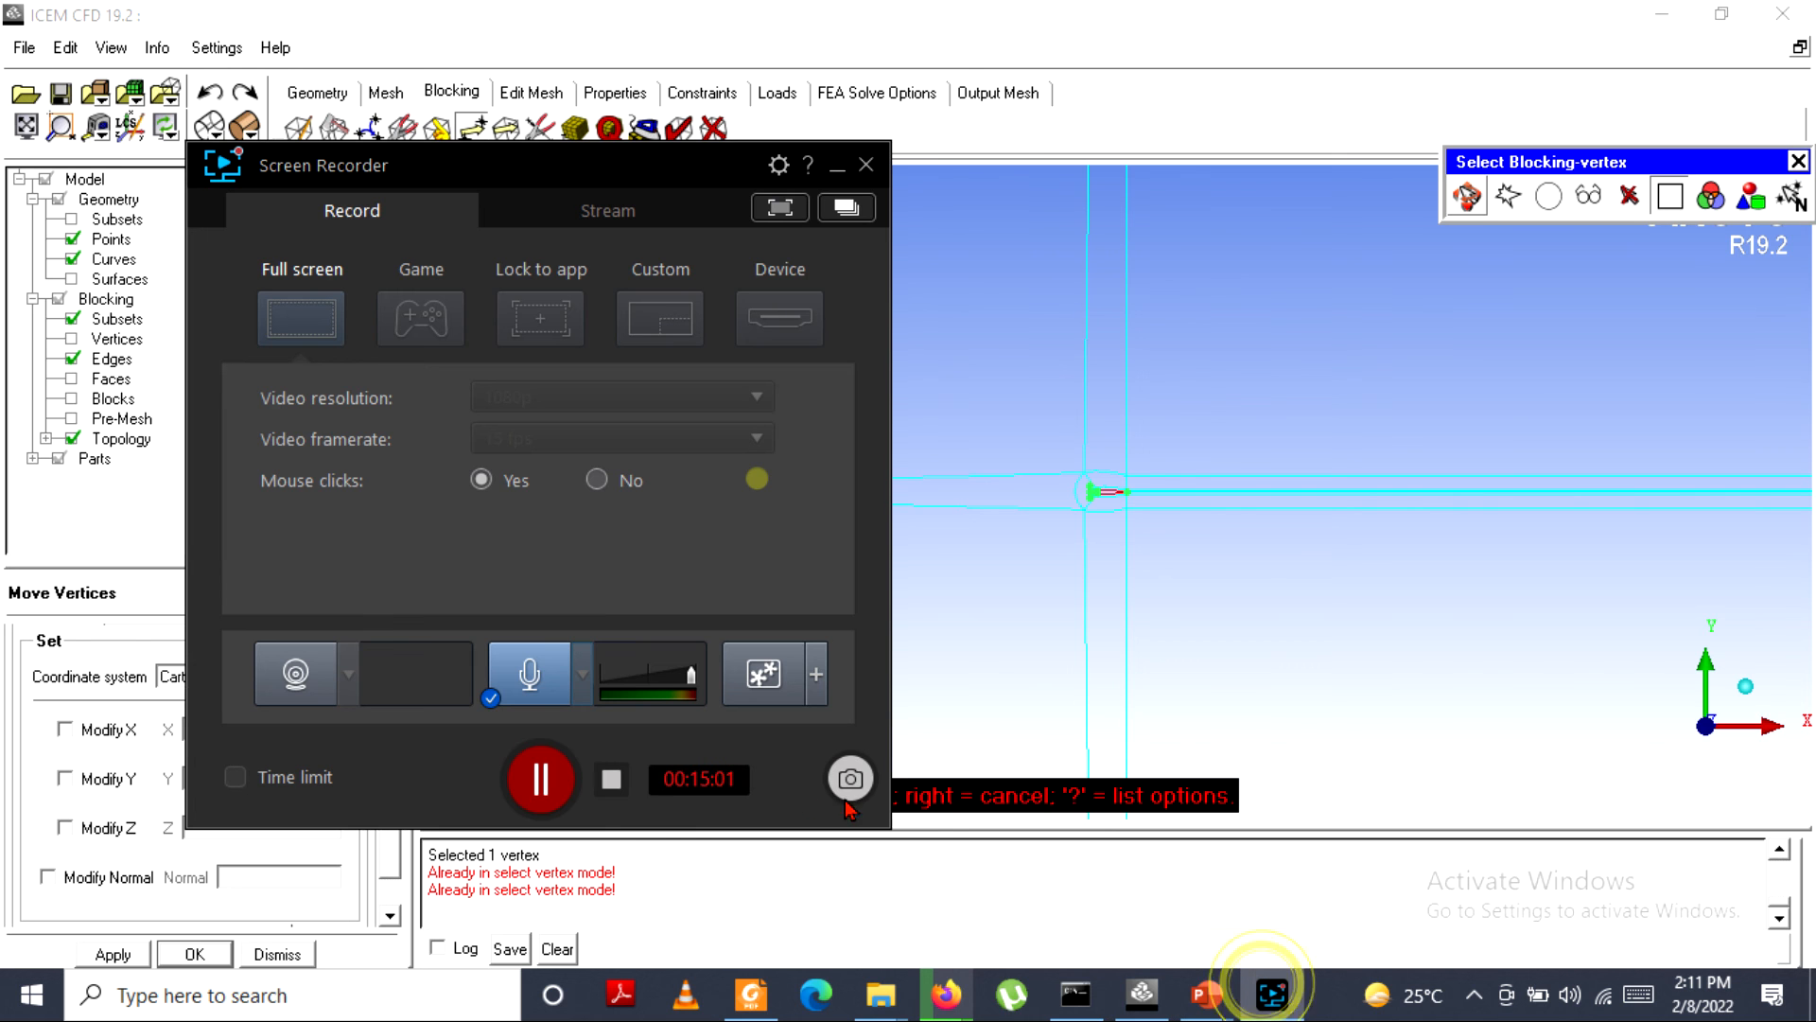